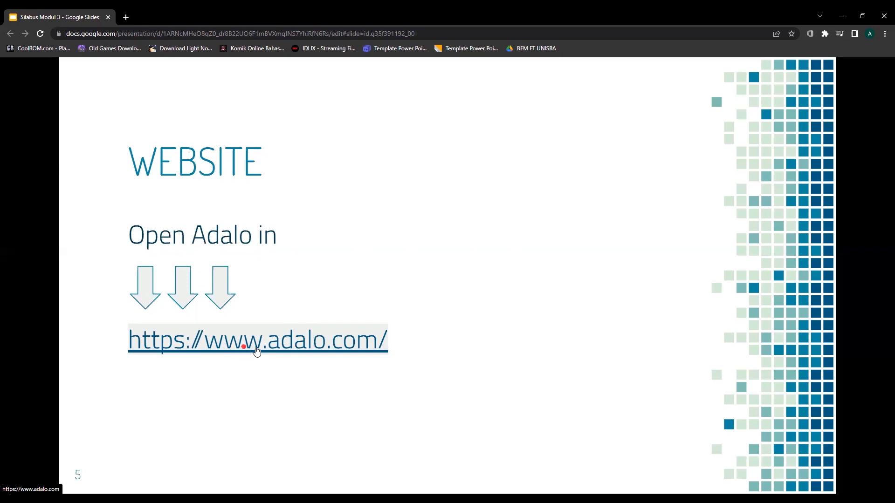
# Open the slide's adalo.com link in a new browser tab and switch to it.
pyautogui.rightClick(251, 343)
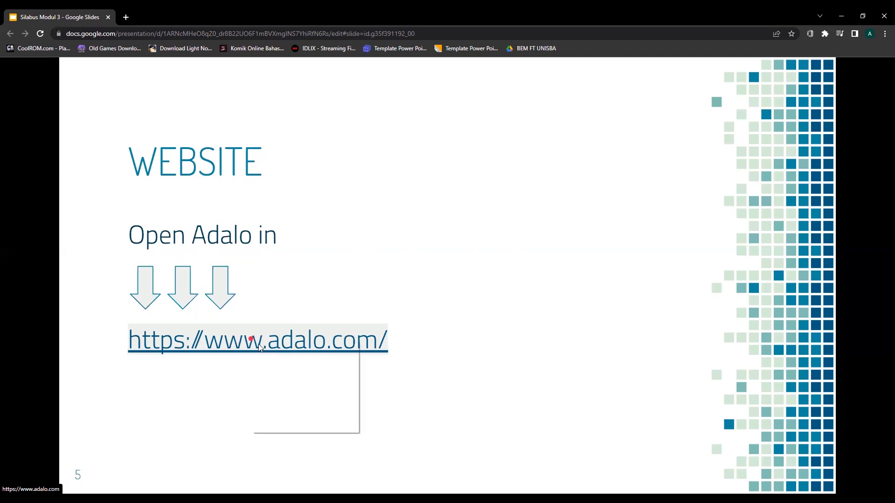
pyautogui.click(269, 348)
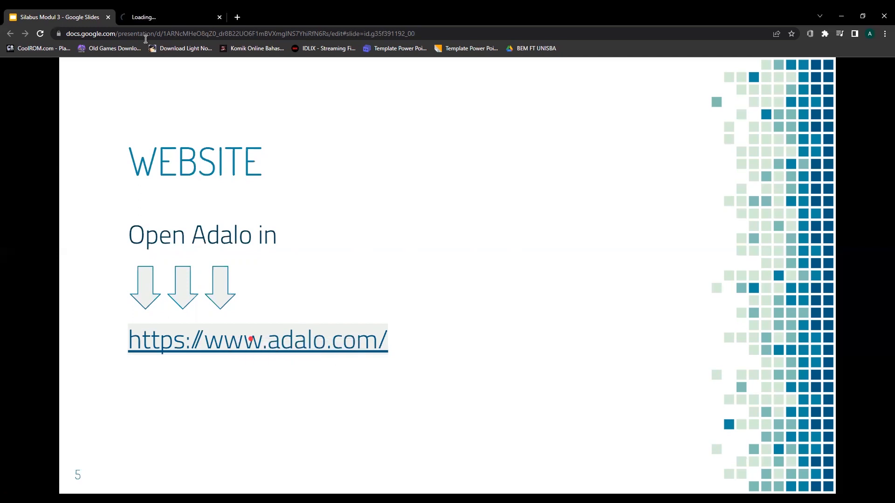
pyautogui.click(161, 18)
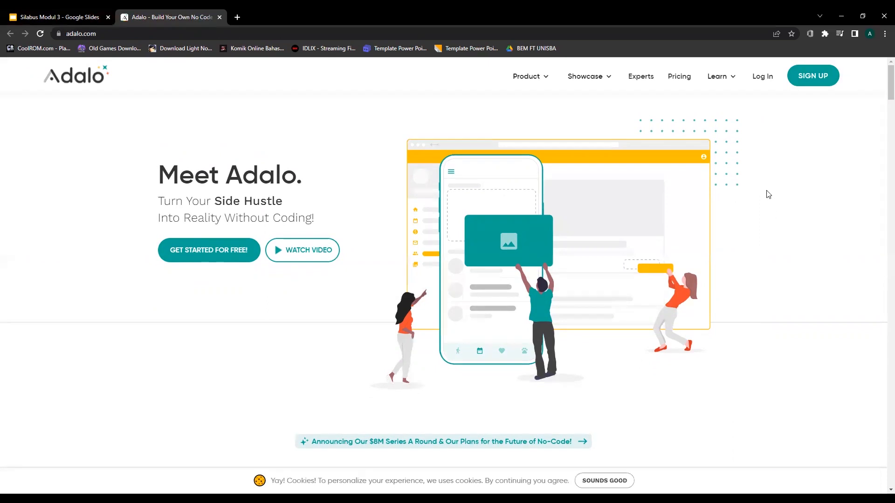
# Attempt an Adalo sign-up with the saved e-mail, a password and full name, accepting the terms.
pyautogui.click(763, 76)
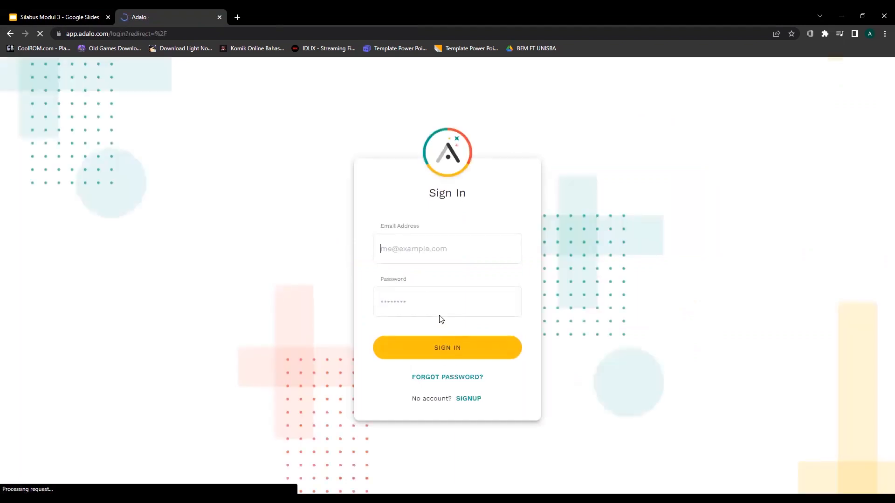
pyautogui.click(468, 400)
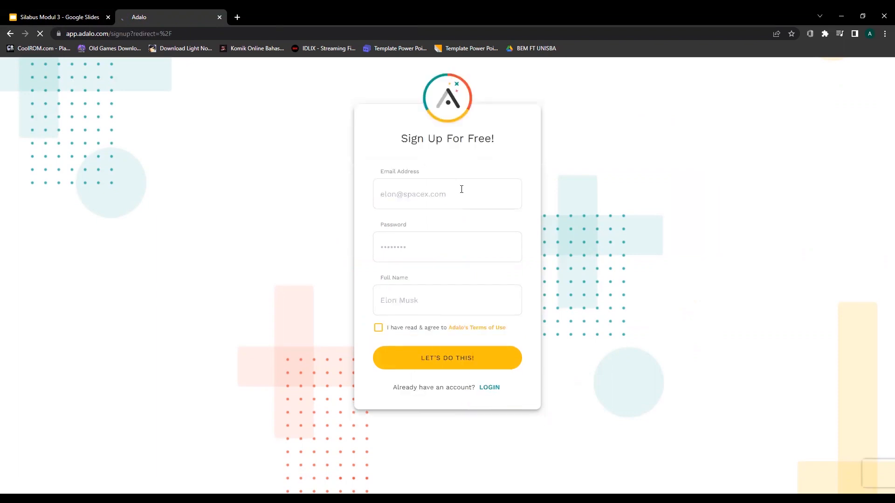
pyautogui.click(434, 204)
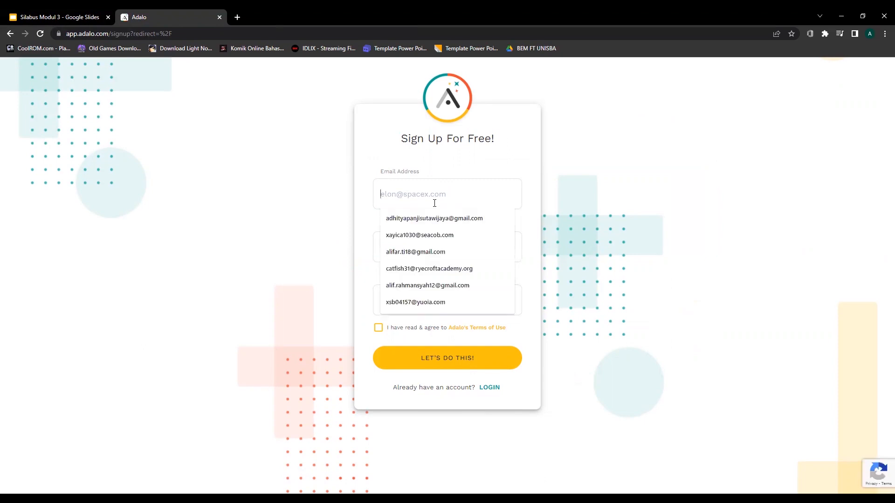
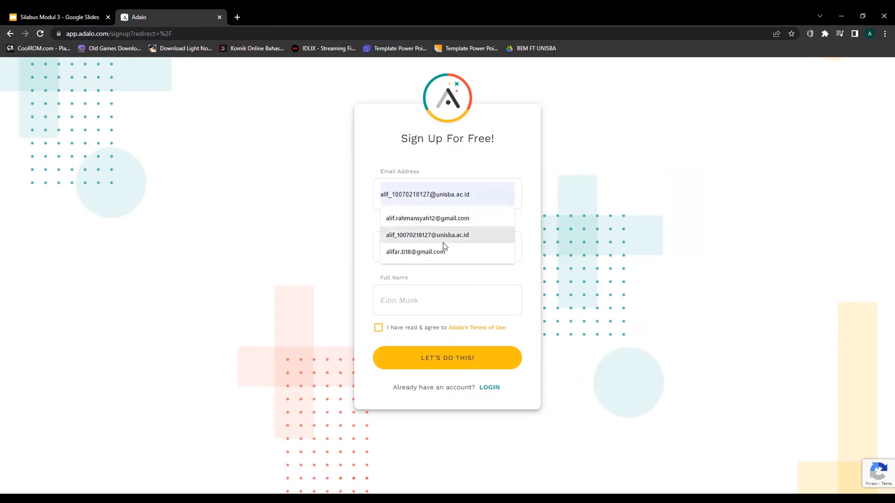
pyautogui.click(443, 254)
pyautogui.click(436, 247)
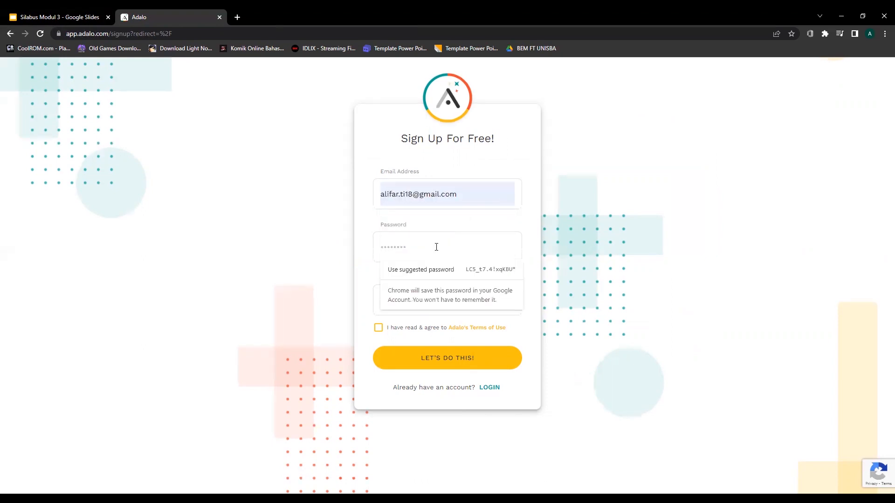
pyautogui.write('•••••••••')
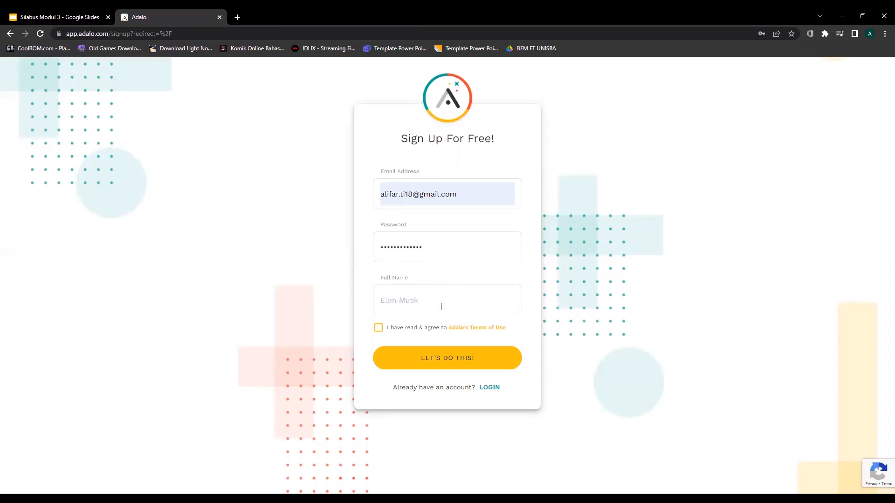
pyautogui.click(441, 307)
pyautogui.click(412, 358)
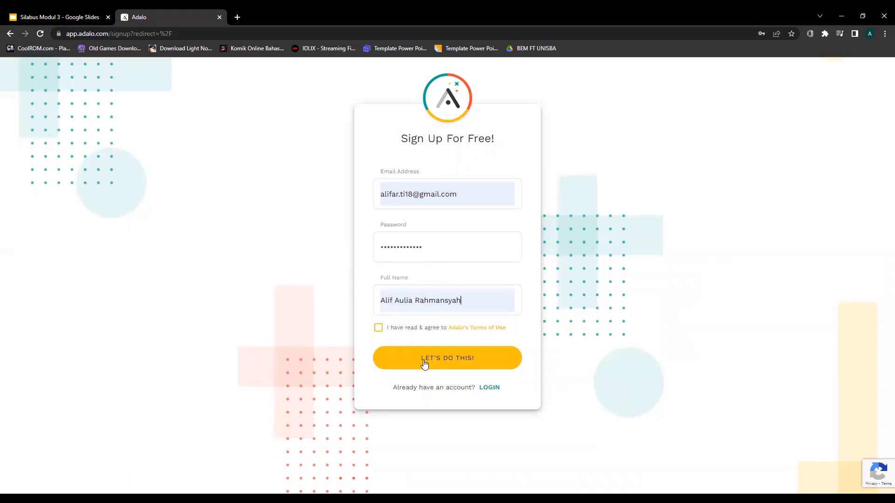
pyautogui.click(379, 328)
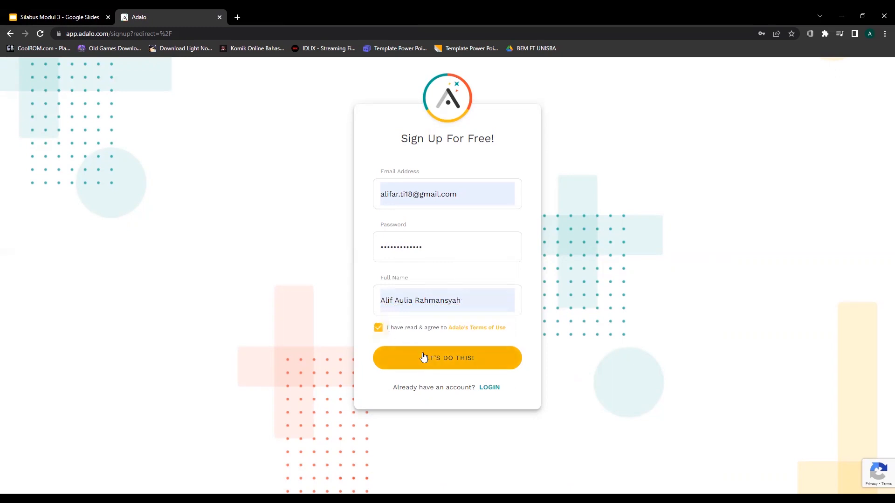
pyautogui.click(437, 358)
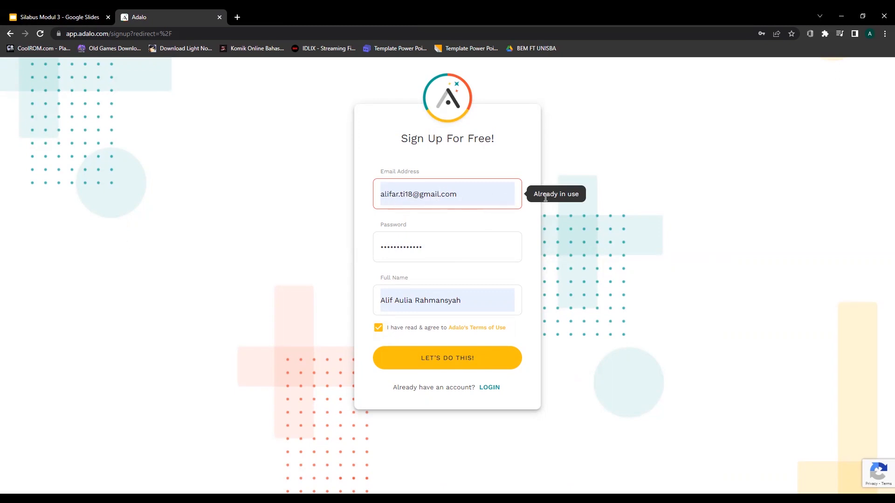
# Sign in to Adalo with the saved account e-mail and password instead.
pyautogui.click(487, 390)
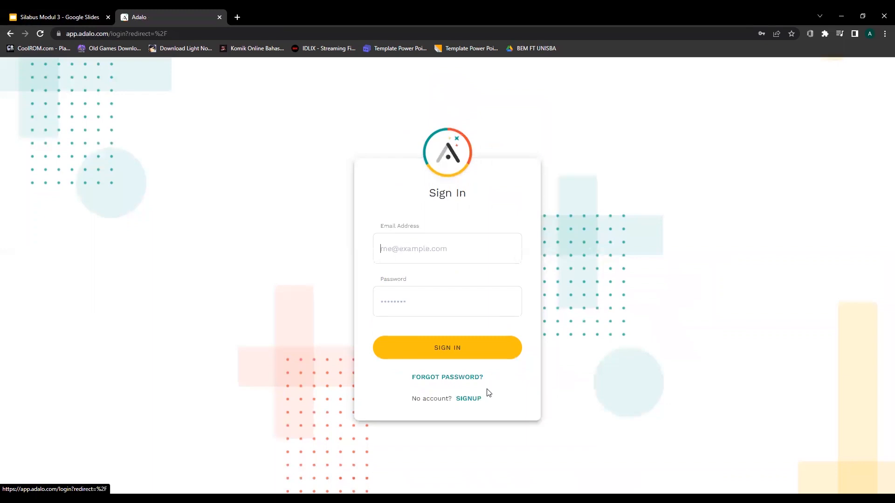
pyautogui.click(406, 251)
pyautogui.click(414, 273)
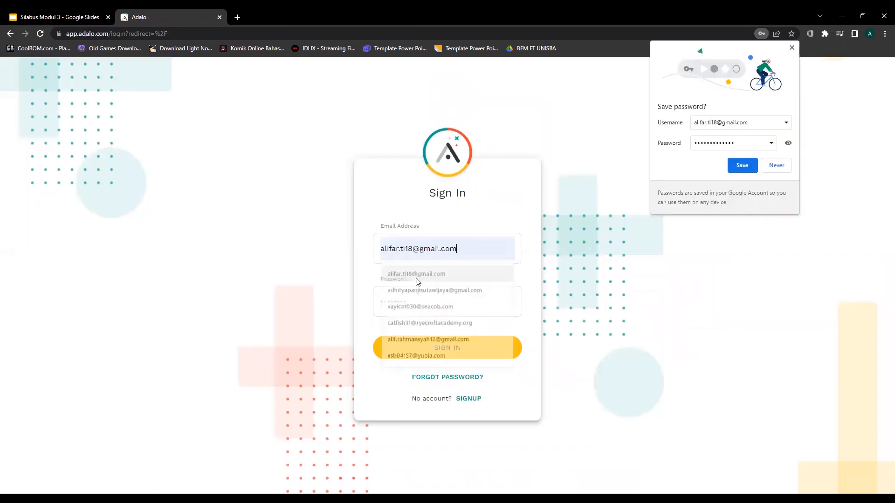
pyautogui.click(421, 298)
pyautogui.write('••••')
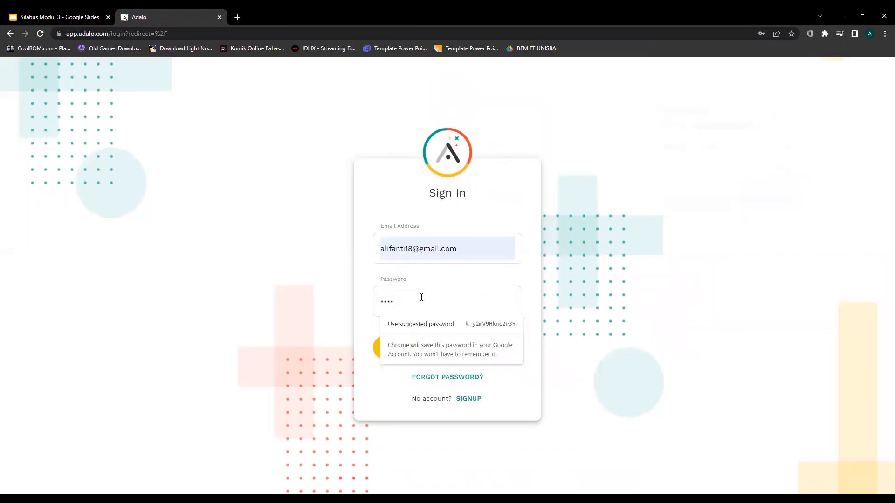
pyautogui.write('••••')
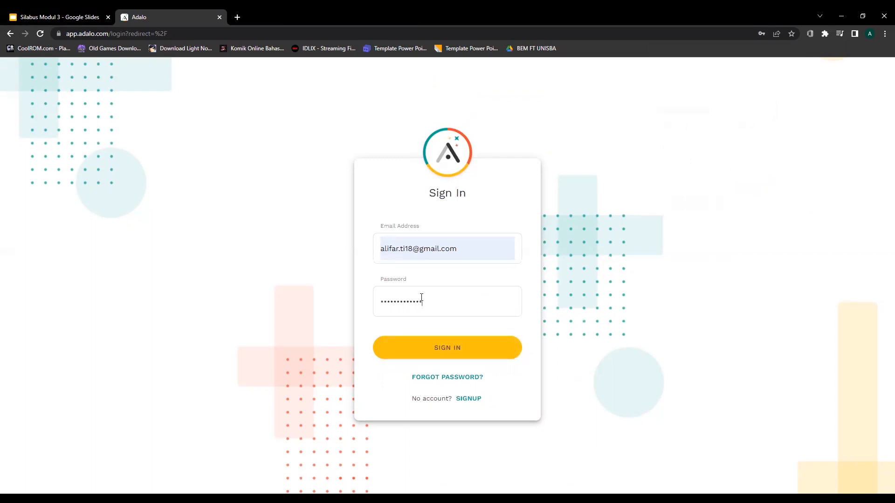
pyautogui.click(455, 350)
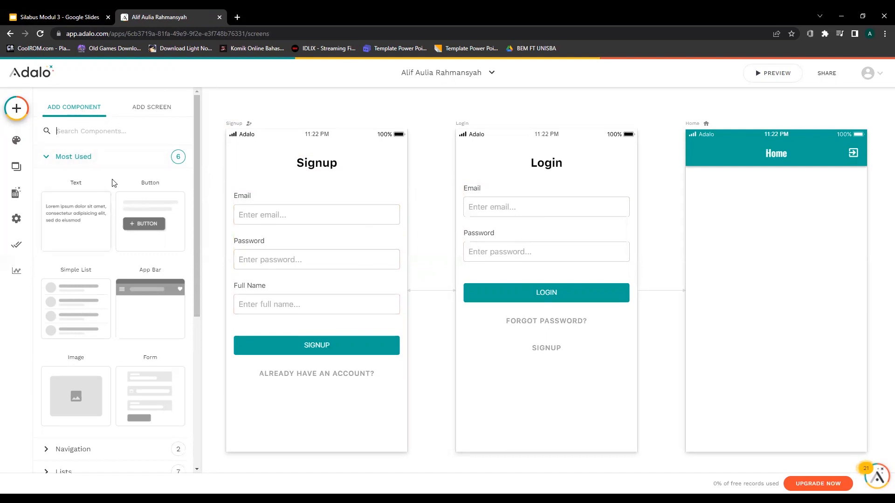
pyautogui.scroll(-1, 113, 182)
pyautogui.scroll(-1, 112, 180)
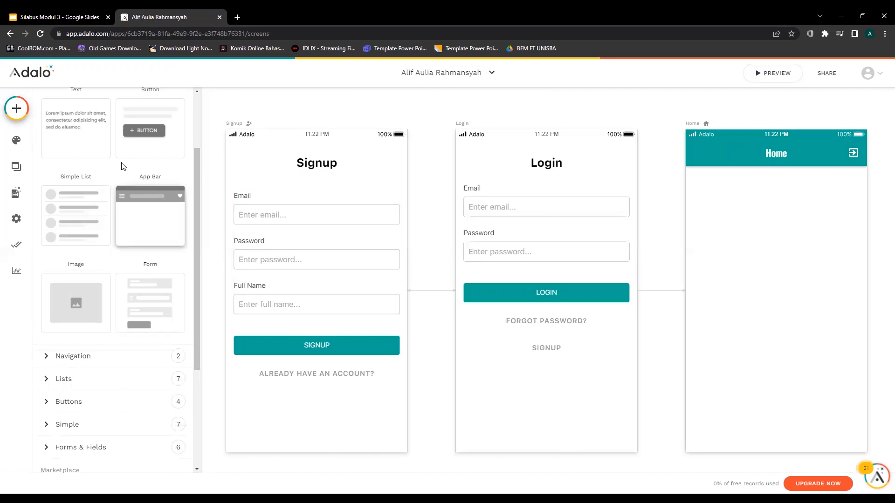
pyautogui.scroll(2, 124, 170)
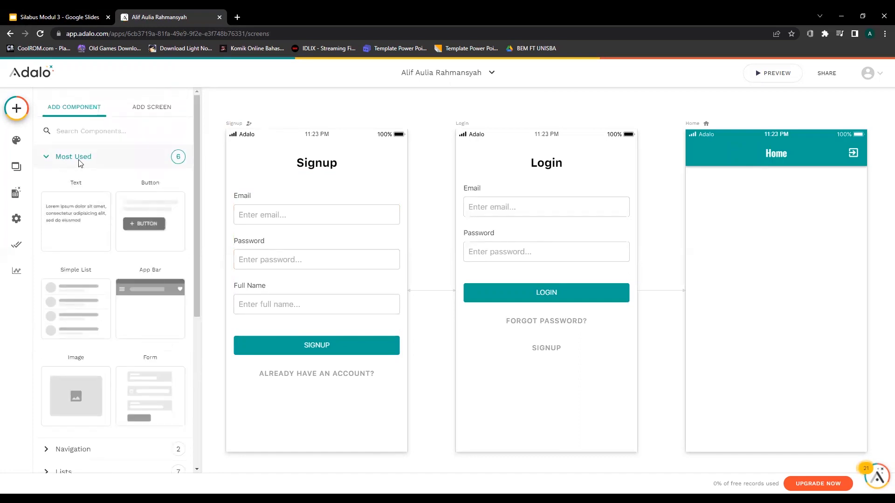
pyautogui.click(47, 159)
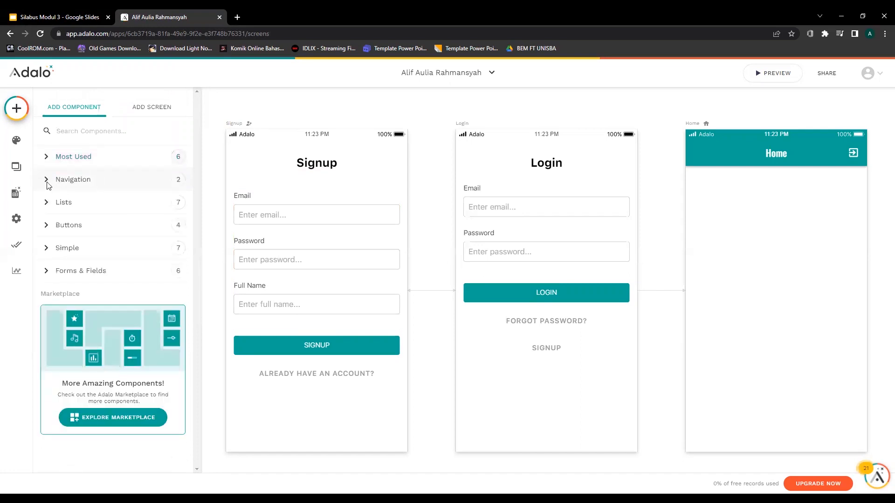
pyautogui.click(74, 180)
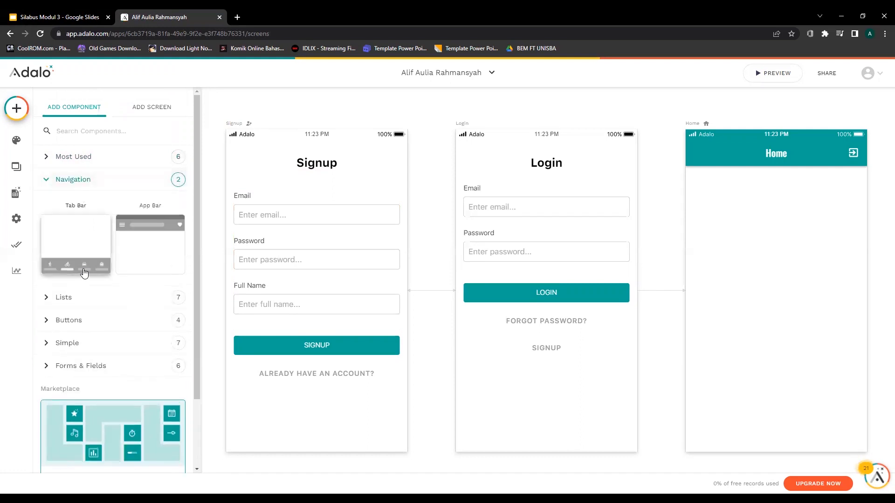
pyautogui.click(55, 181)
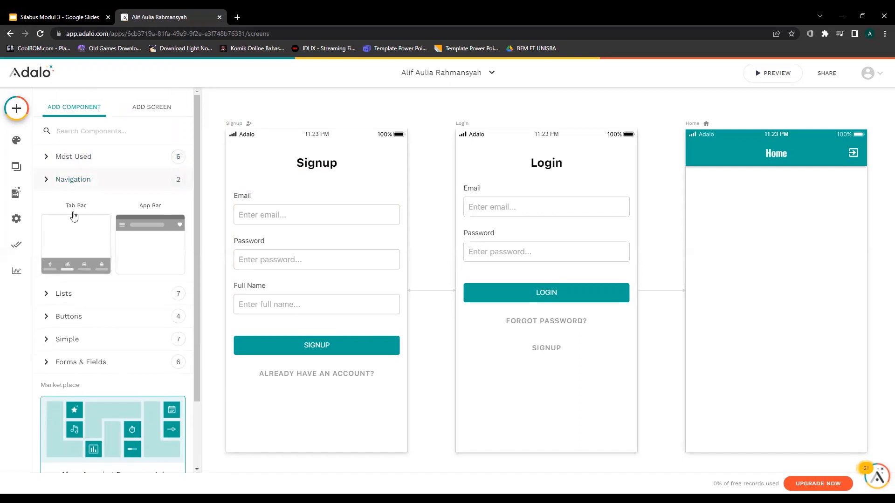
pyautogui.click(68, 204)
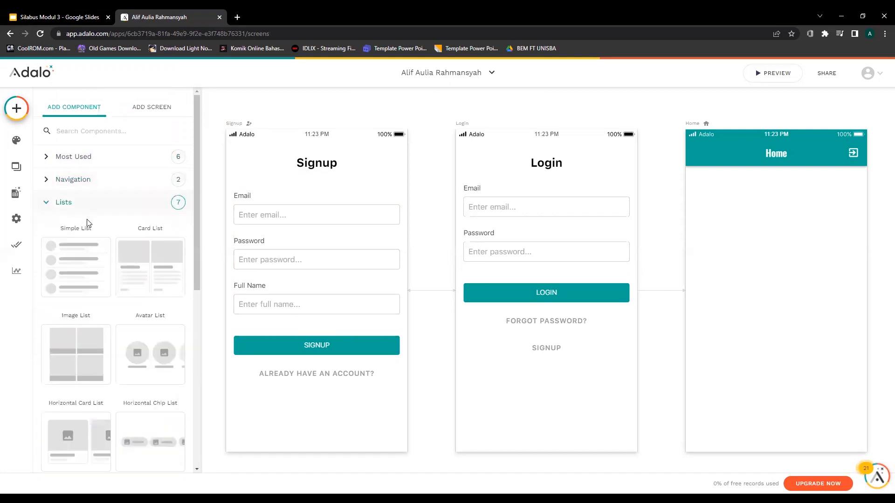
pyautogui.scroll(-2, 88, 223)
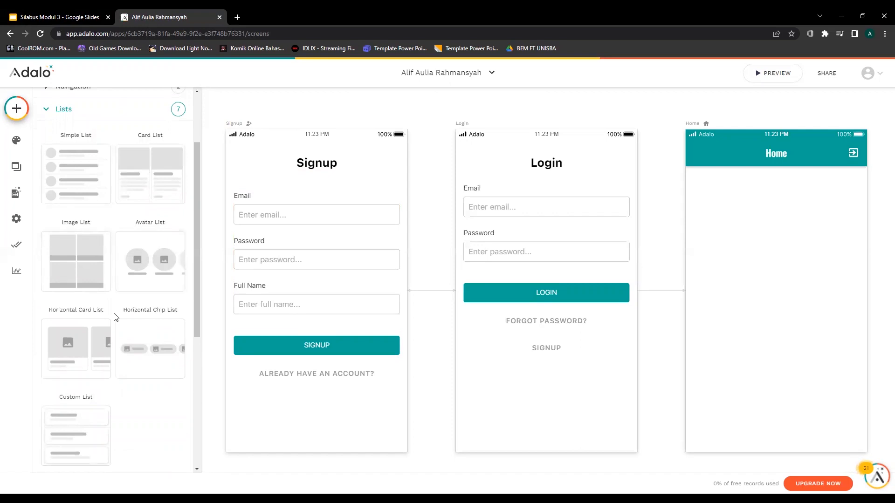
pyautogui.scroll(1, 115, 317)
pyautogui.click(64, 156)
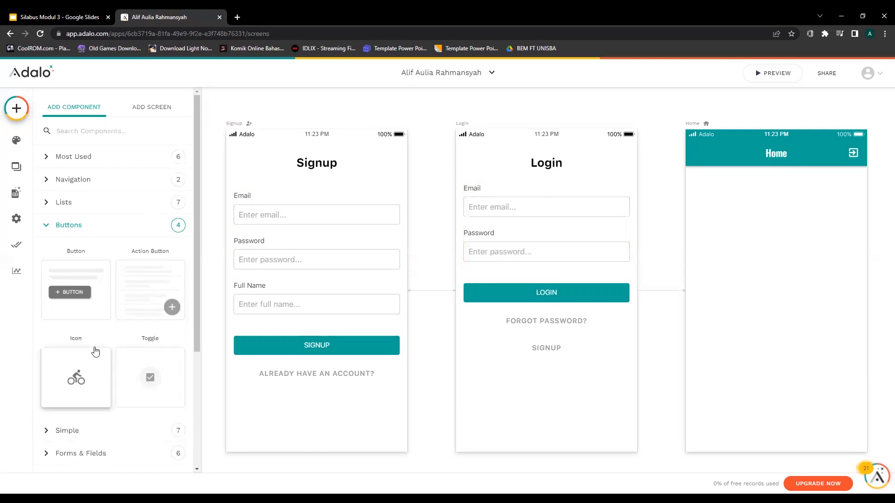
pyautogui.click(59, 225)
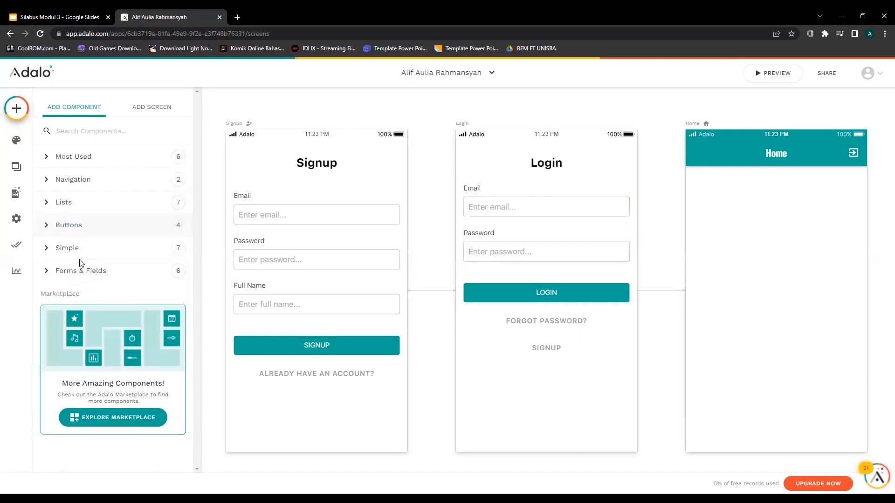
pyautogui.click(85, 255)
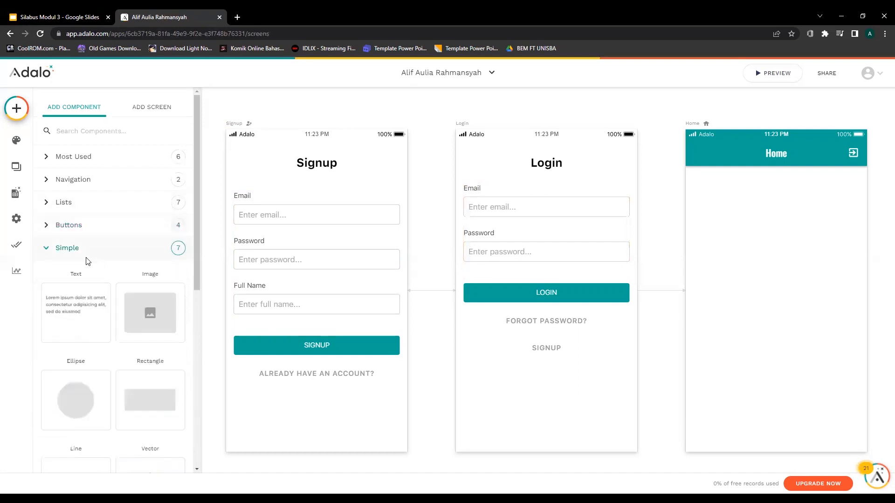
pyautogui.scroll(-1, 100, 286)
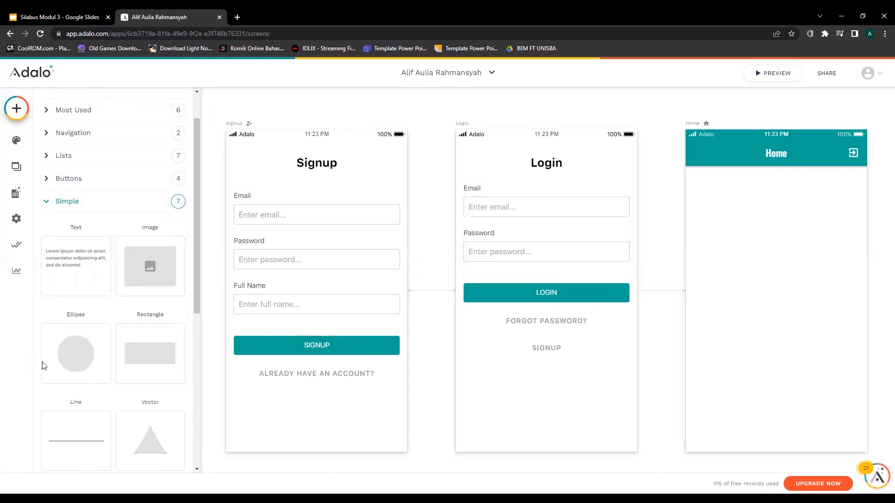
pyautogui.scroll(-2, 117, 368)
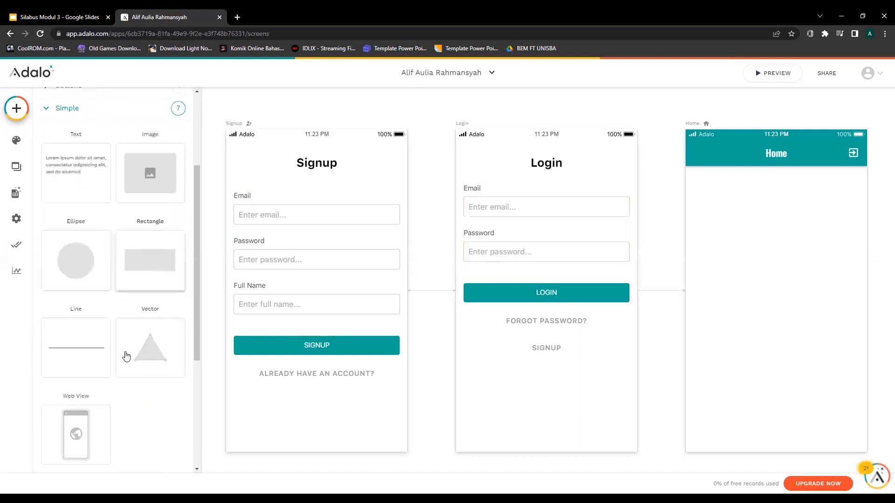
pyautogui.scroll(3, 94, 300)
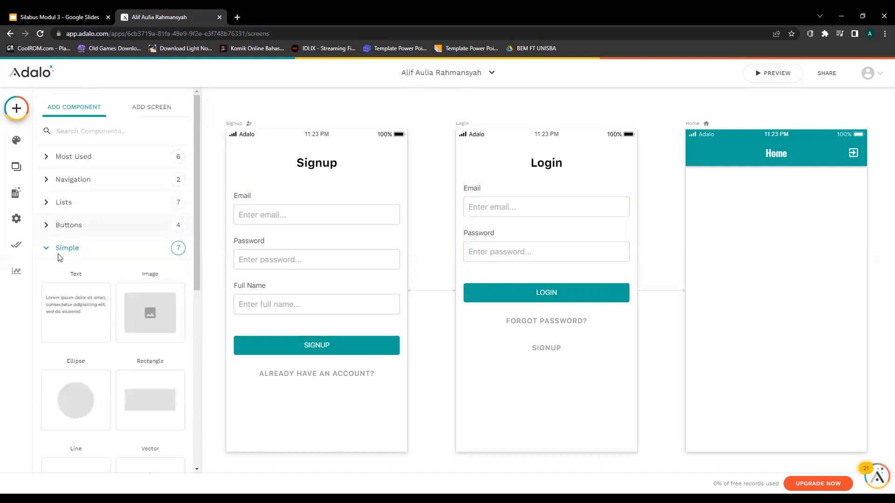
pyautogui.click(77, 251)
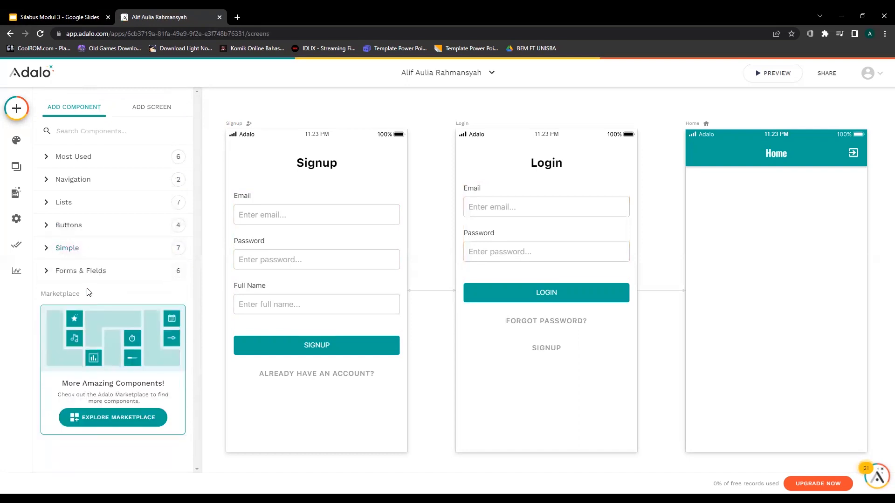
pyautogui.click(88, 275)
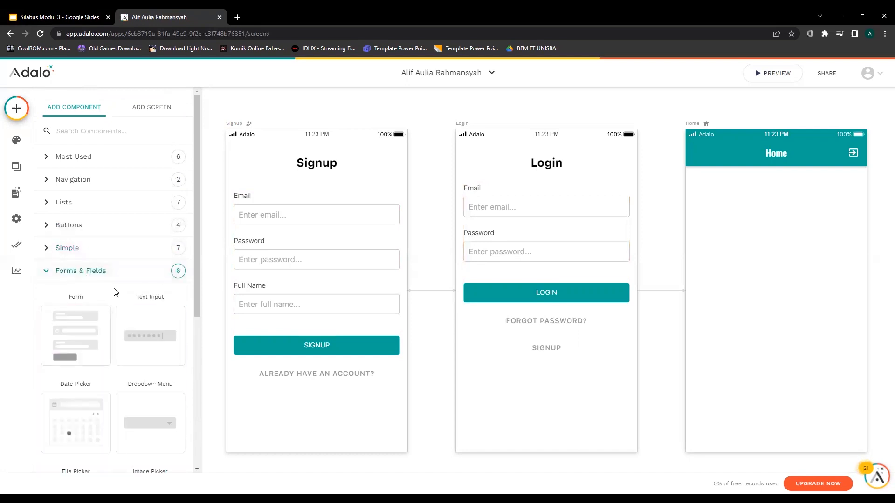
pyautogui.scroll(-1, 93, 284)
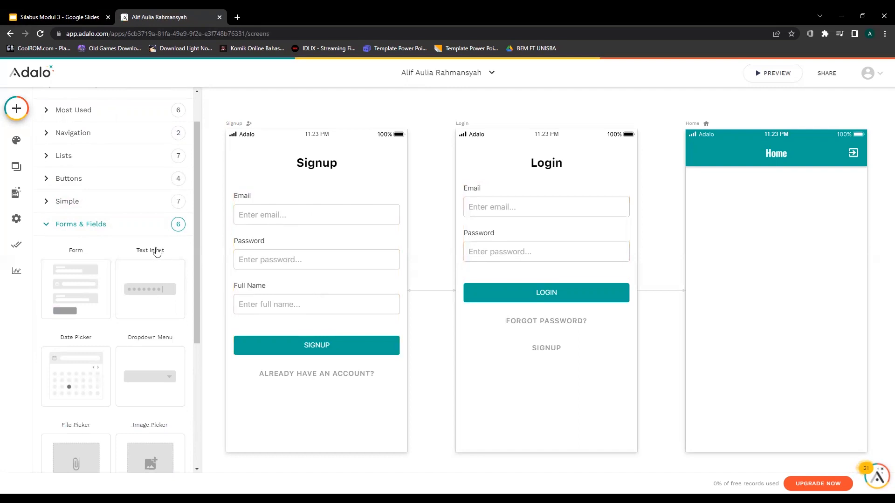
pyautogui.scroll(-1, 143, 367)
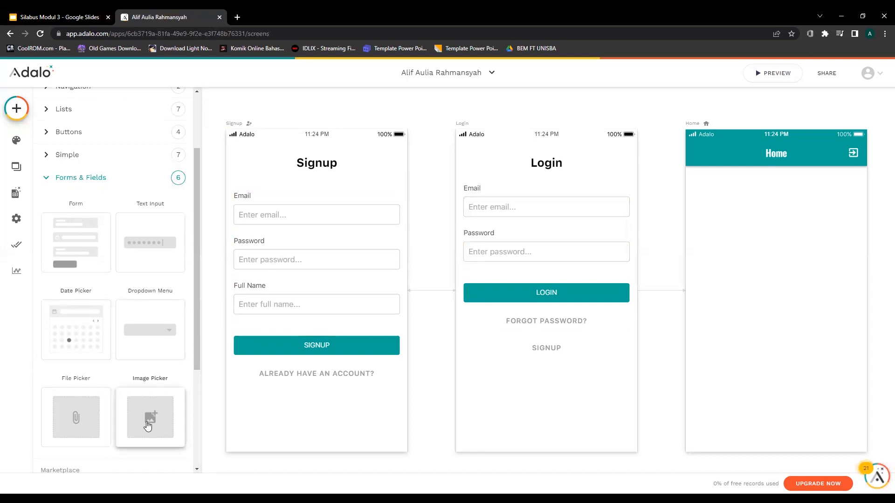
pyautogui.scroll(-2, 148, 426)
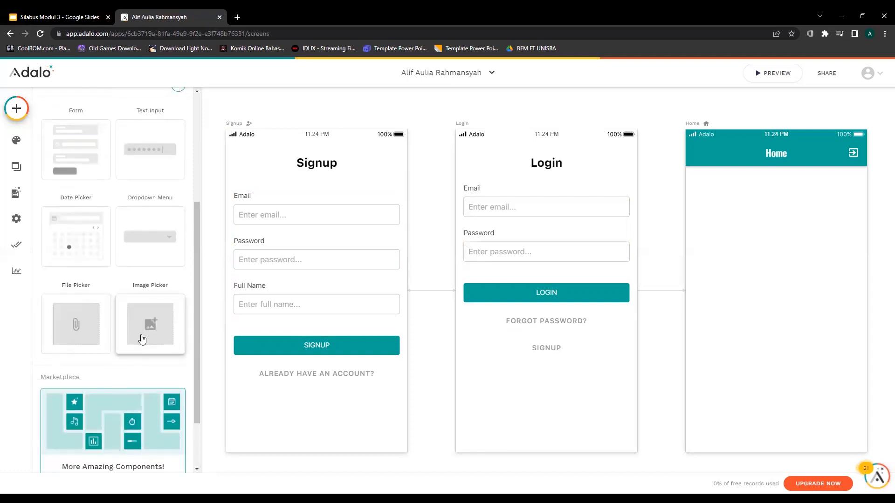
pyautogui.scroll(3, 117, 303)
pyautogui.click(79, 227)
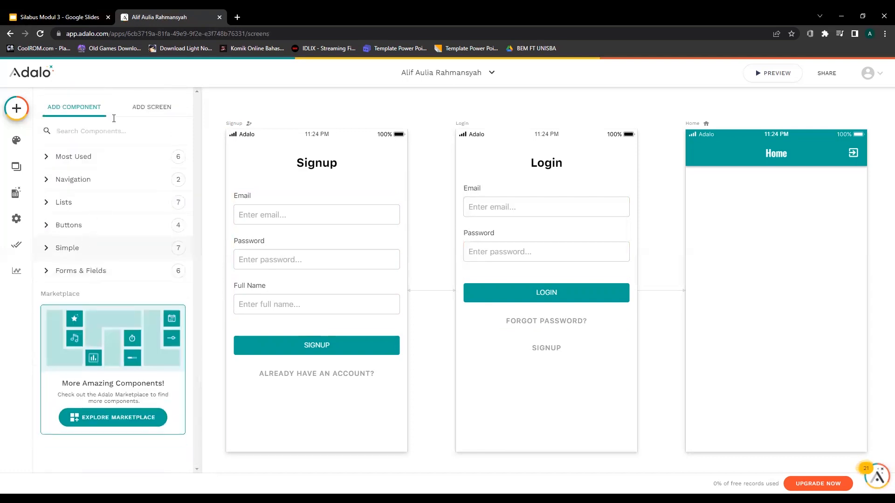
# Create a screen named 'Sample' from the App Bar template and open its app bar settings.
pyautogui.click(151, 107)
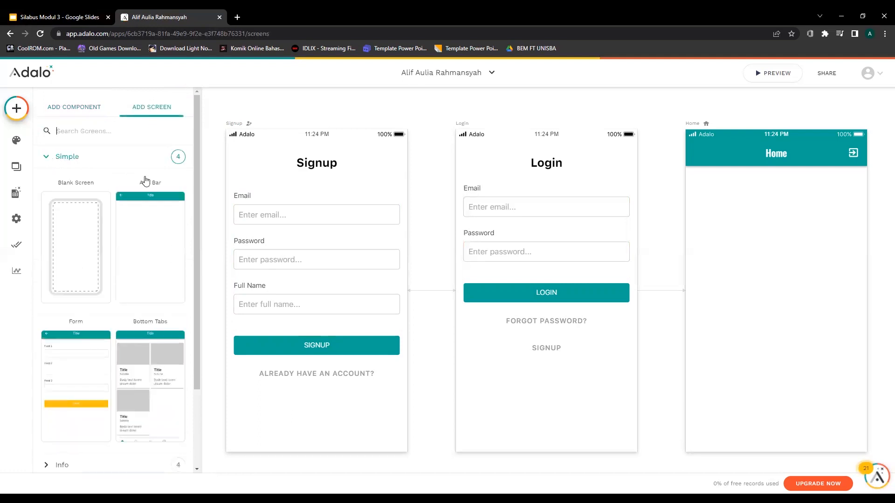
pyautogui.scroll(-1, 136, 182)
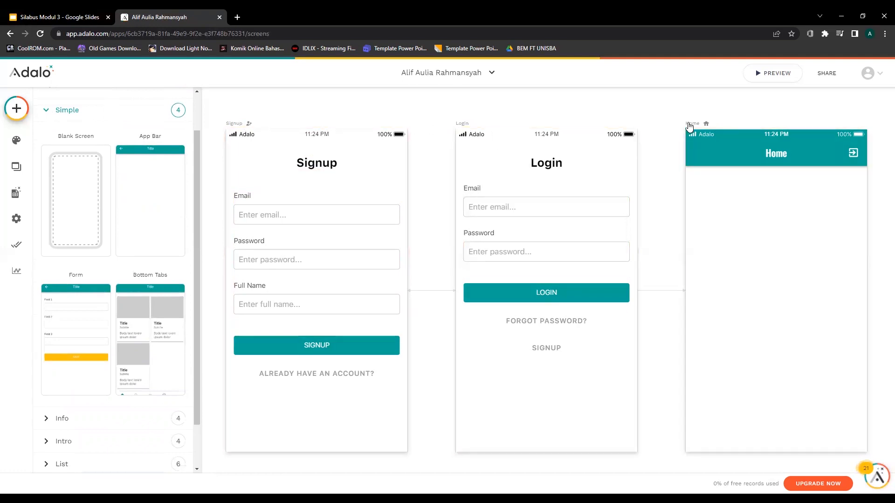
pyautogui.click(169, 191)
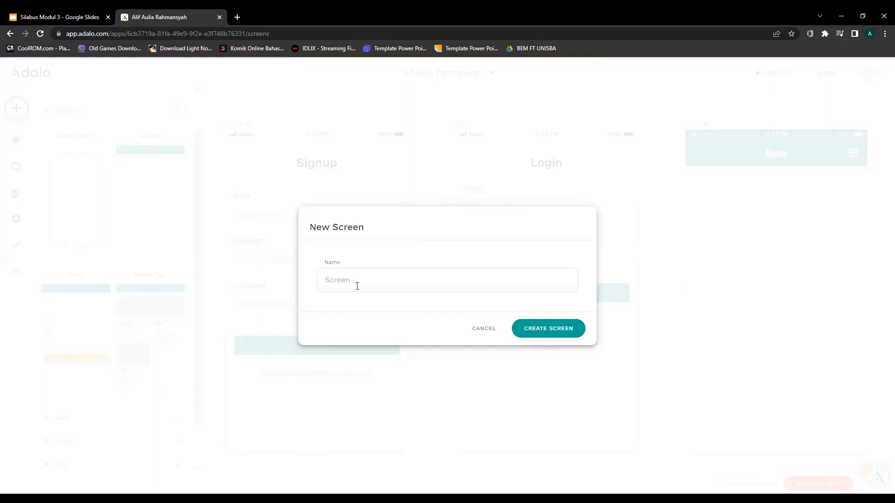
pyautogui.write('Daftar')
pyautogui.hotkey('ctrl', 'a')
pyautogui.write('S')
pyautogui.click(546, 332)
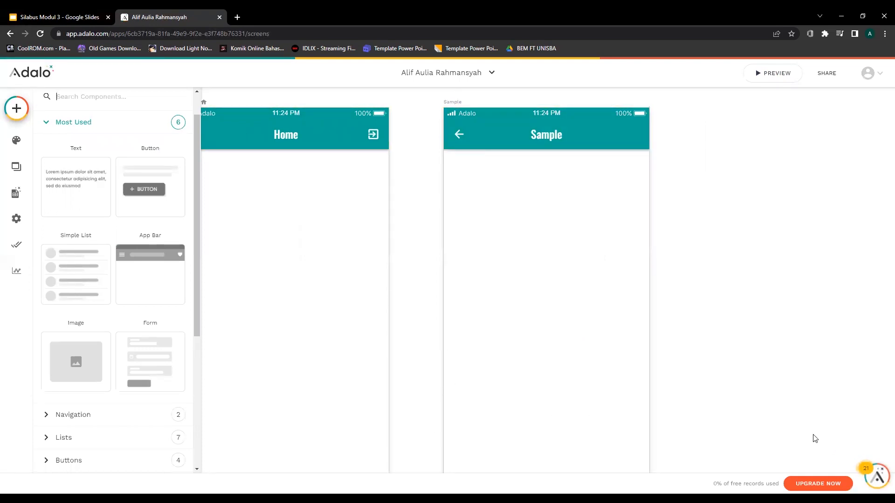
pyautogui.click(343, 112)
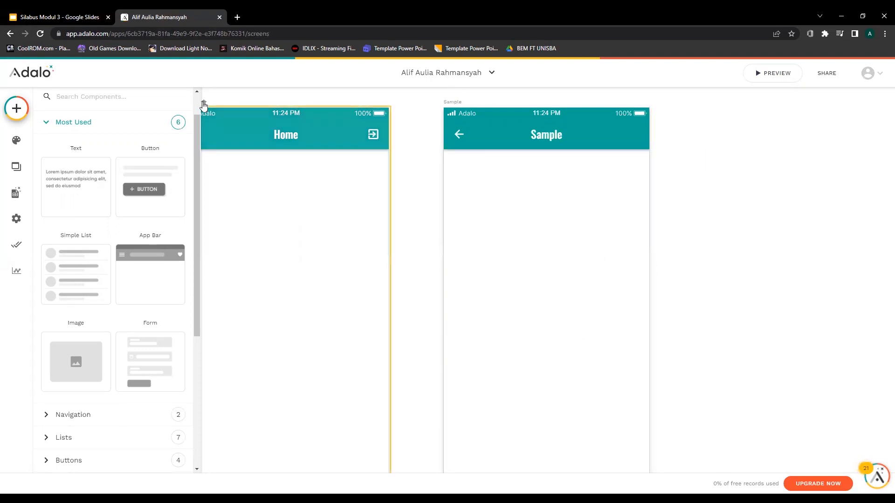
pyautogui.click(592, 143)
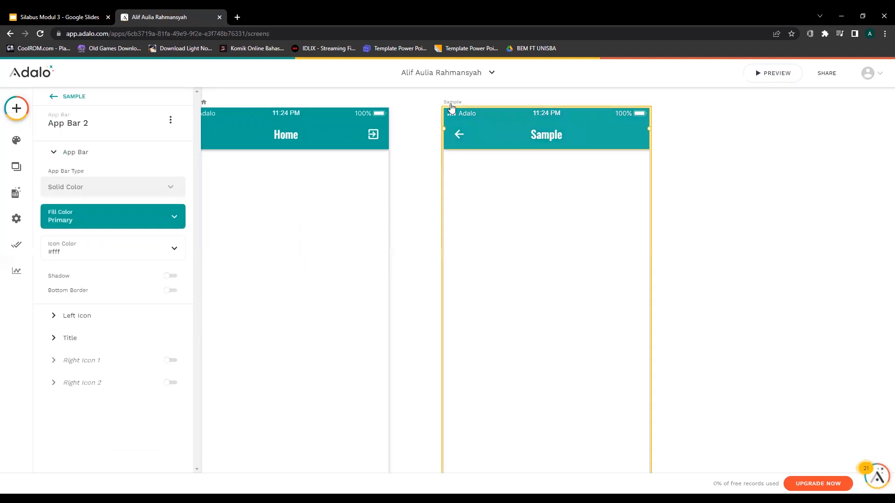
# Give the Sample app bar a solid #3f414e fill, leaving the icon colour white #fff.
pyautogui.click(129, 185)
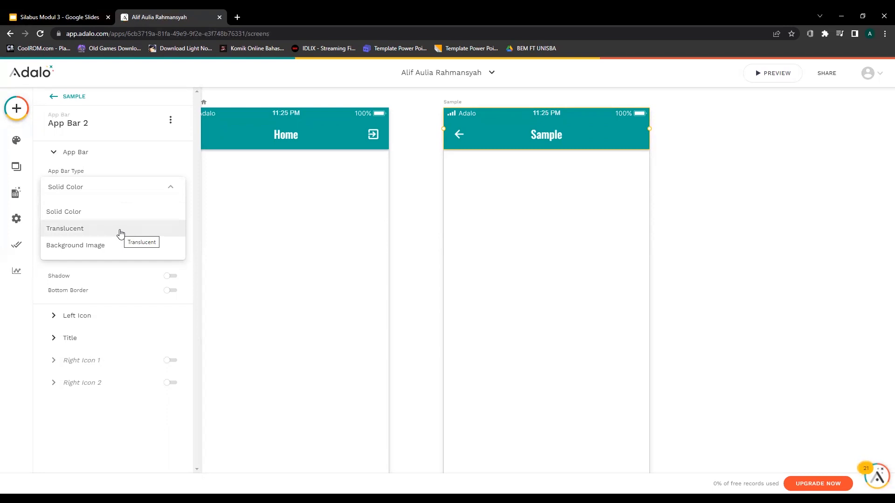
pyautogui.click(172, 188)
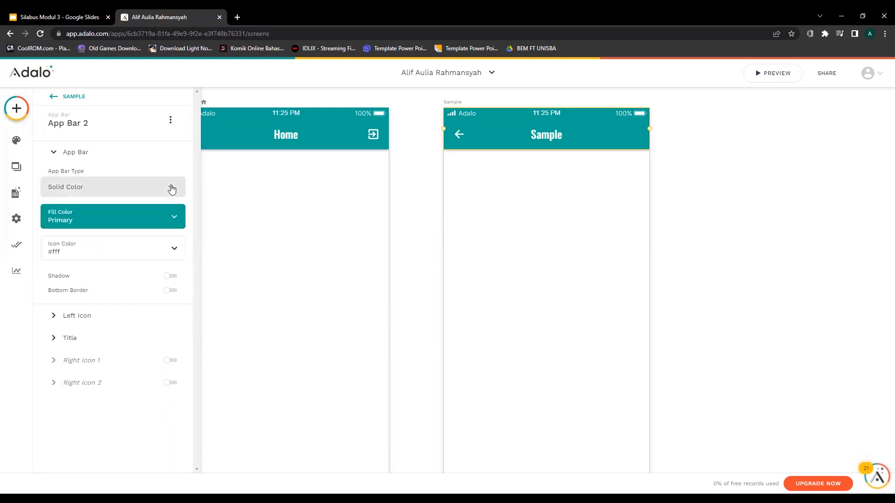
pyautogui.click(156, 221)
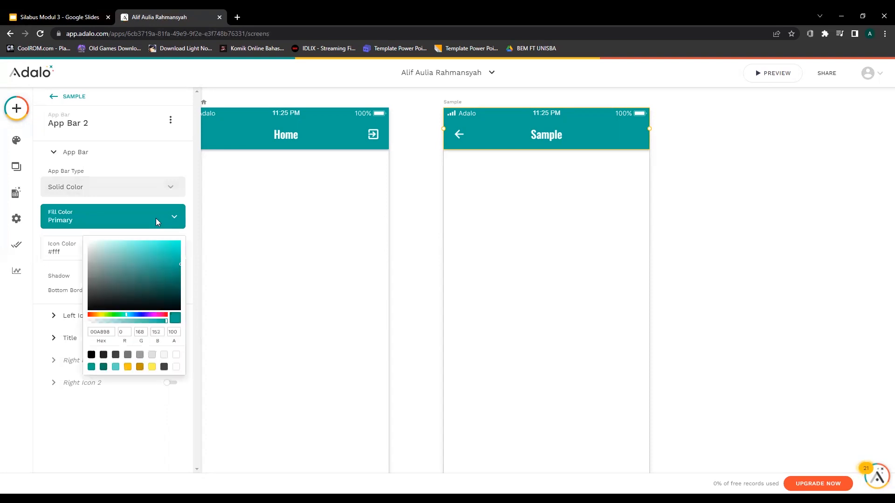
pyautogui.click(139, 315)
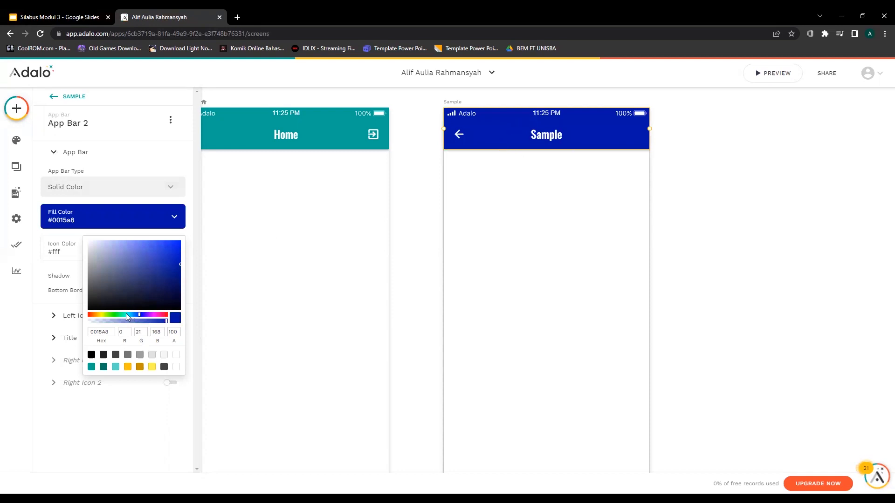
pyautogui.click(131, 255)
pyautogui.moveTo(109, 266)
pyautogui.mouseDown()
pyautogui.moveTo(123, 280)
pyautogui.moveTo(164, 274)
pyautogui.moveTo(155, 279)
pyautogui.mouseUp()
pyautogui.click(105, 289)
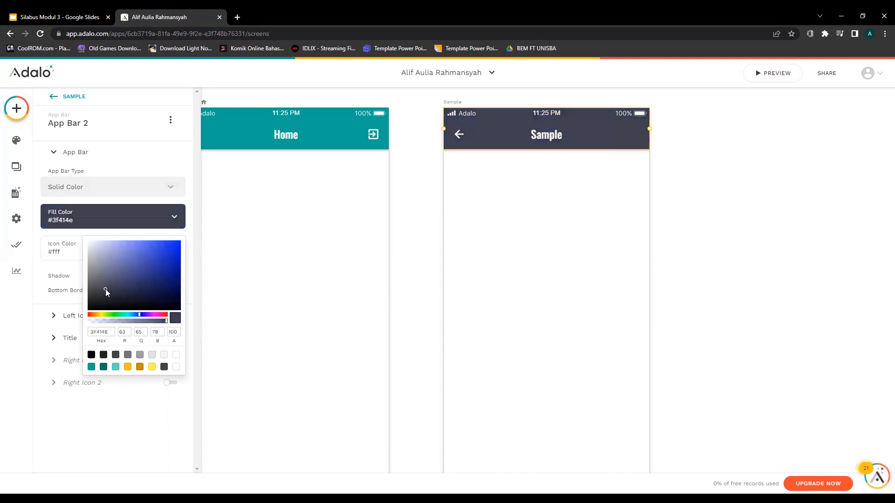
pyautogui.click(175, 217)
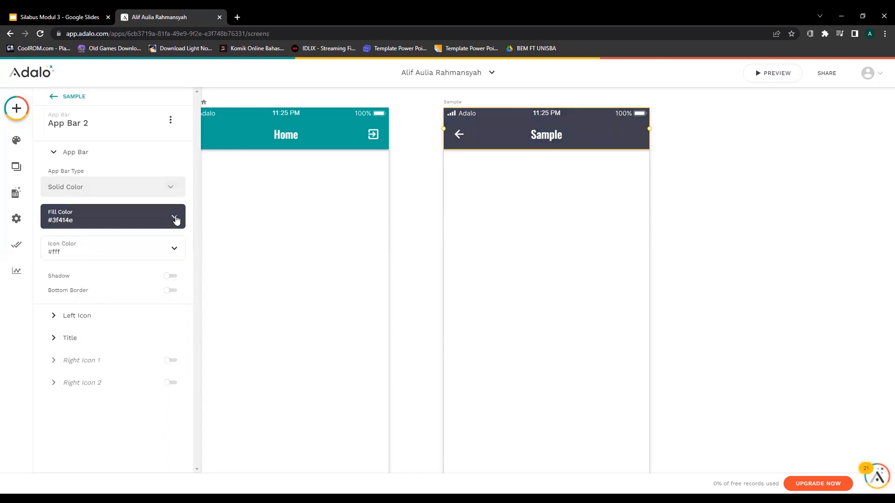
pyautogui.click(111, 253)
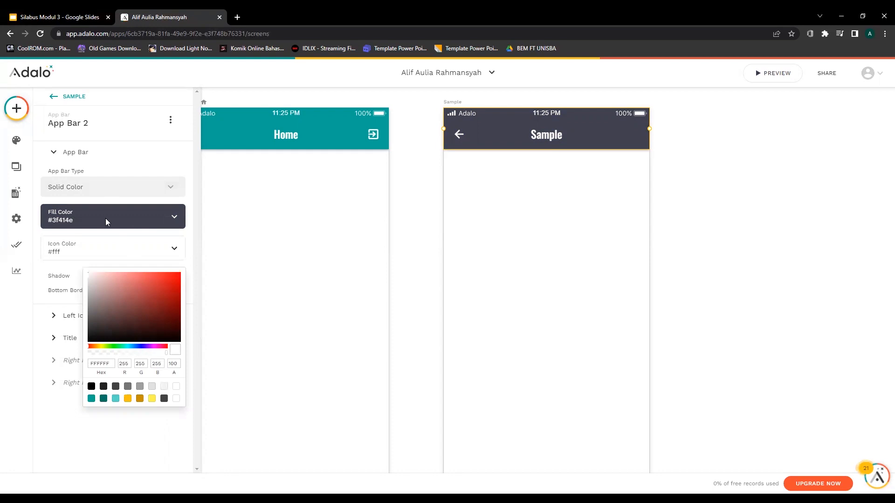
pyautogui.click(108, 248)
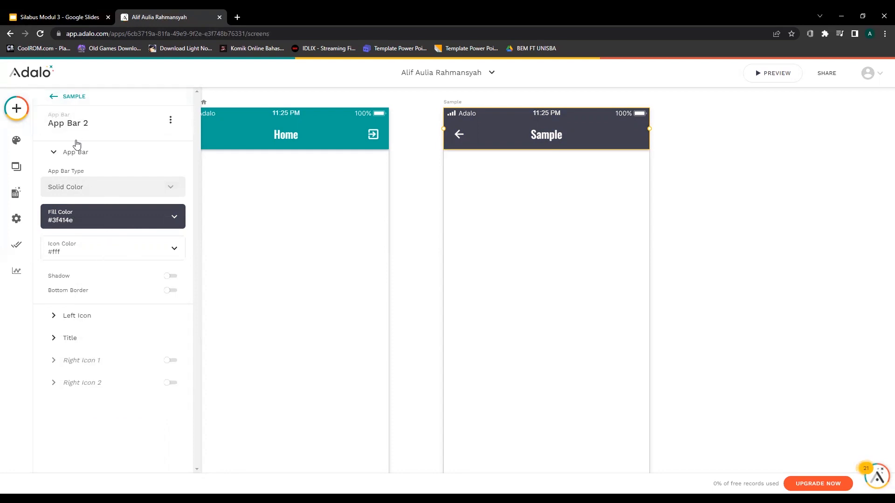
# Toggle the Sample screen's app bar visibility off and on twice, leaving it shown.
pyautogui.click(49, 99)
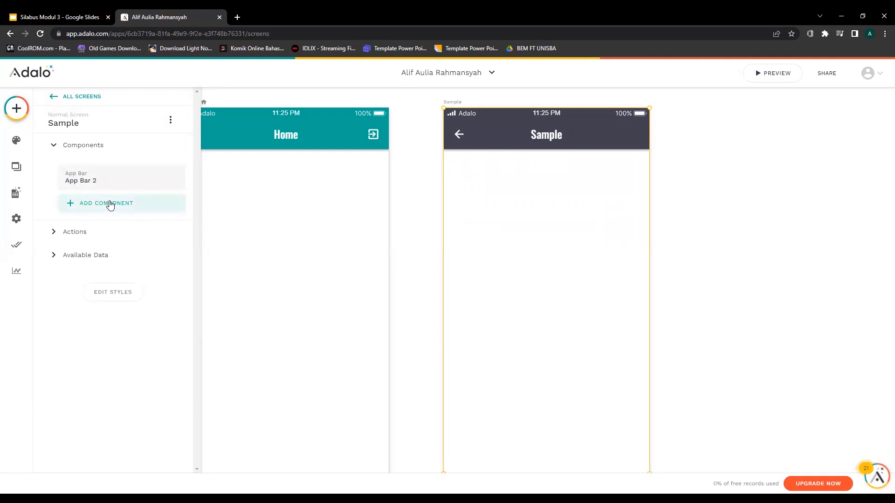
pyautogui.click(171, 179)
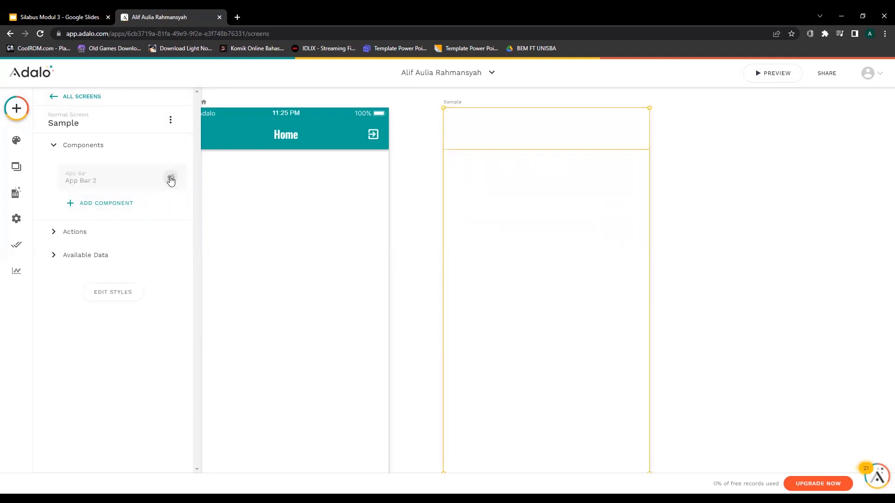
pyautogui.click(171, 179)
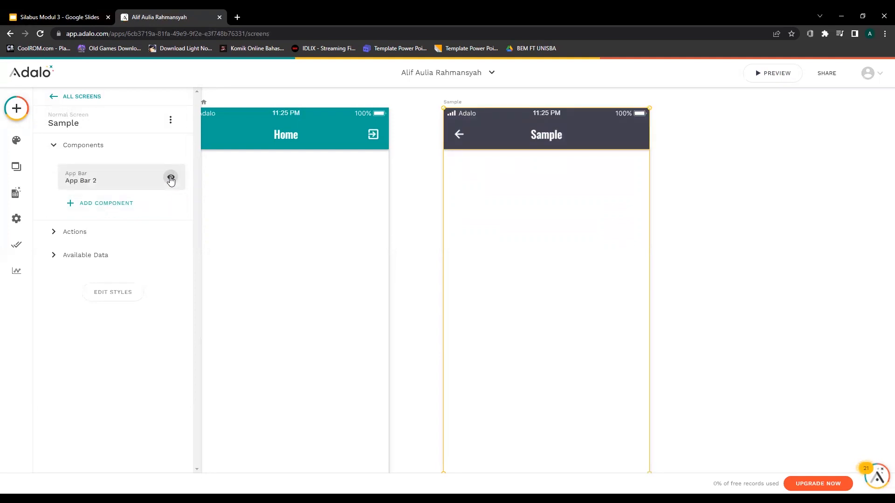
pyautogui.click(171, 179)
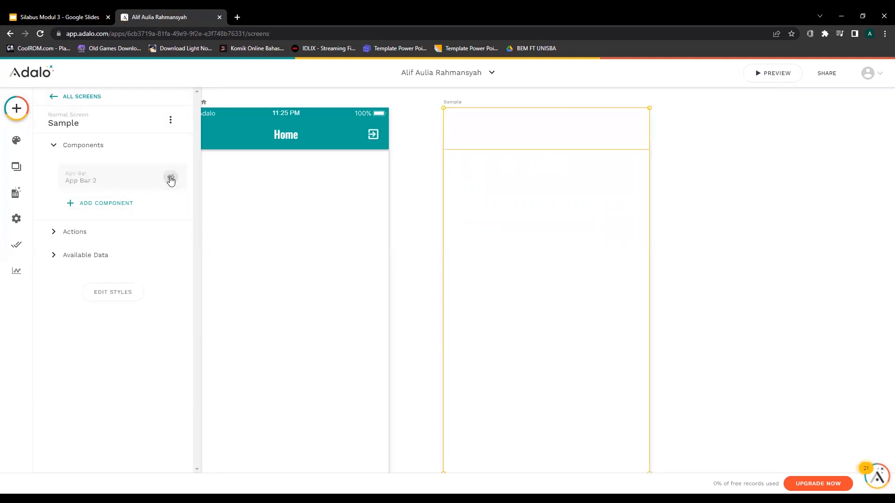
pyautogui.click(171, 179)
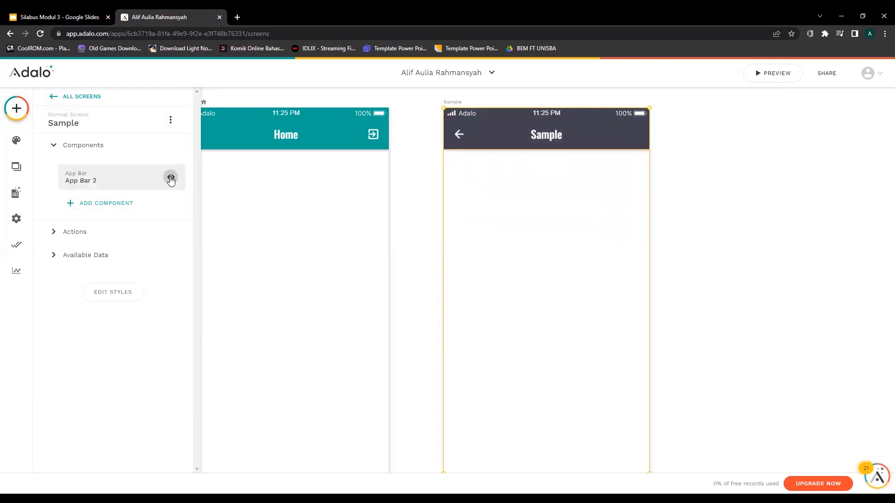
# Look over the Sample screen's actions and App Bar 2 properties, then go back to all screens.
pyautogui.click(124, 236)
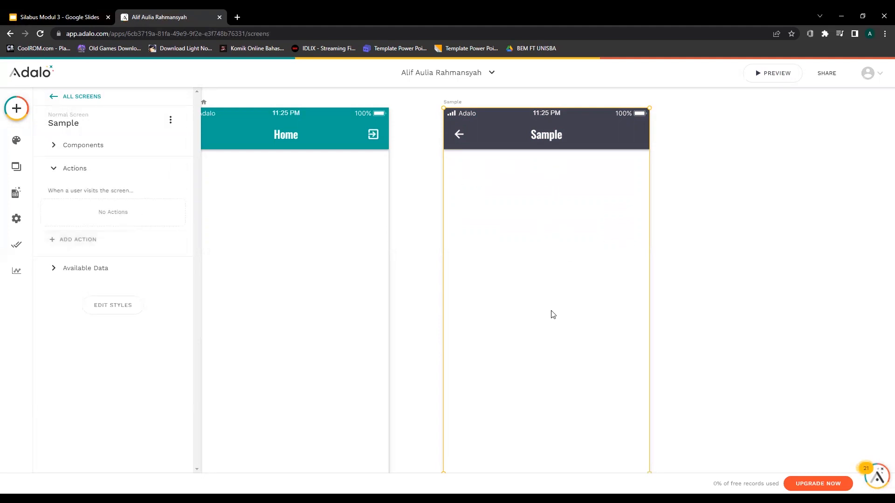
pyautogui.click(77, 172)
pyautogui.click(82, 145)
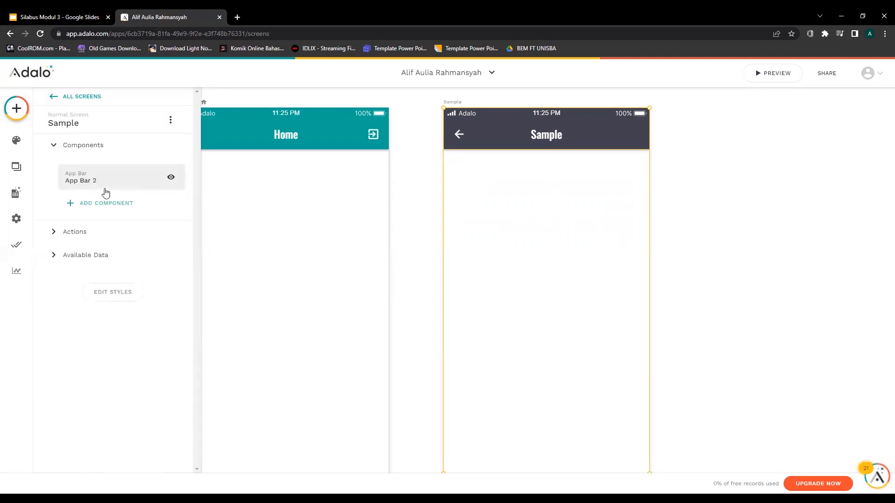
pyautogui.click(111, 180)
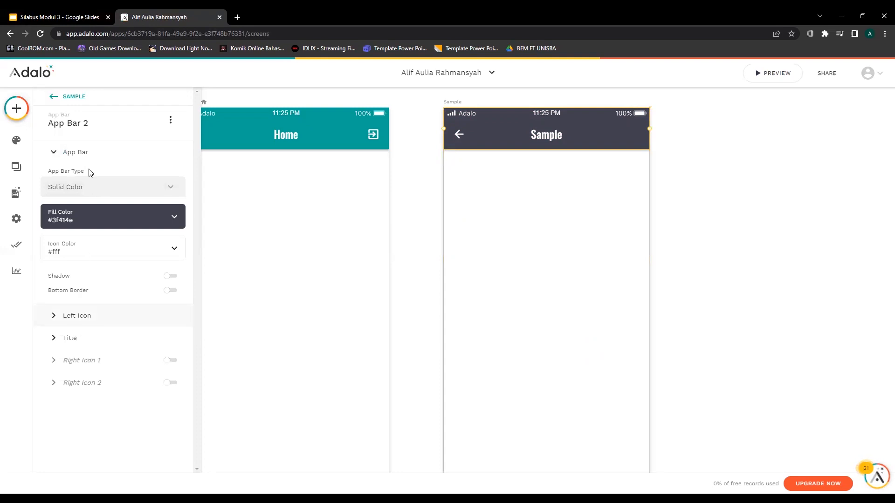
pyautogui.click(52, 100)
pyautogui.click(52, 98)
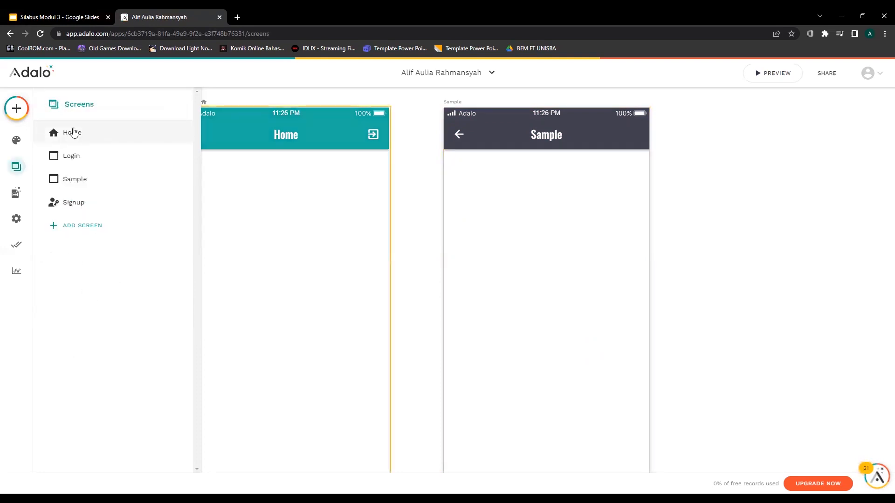
pyautogui.click(17, 113)
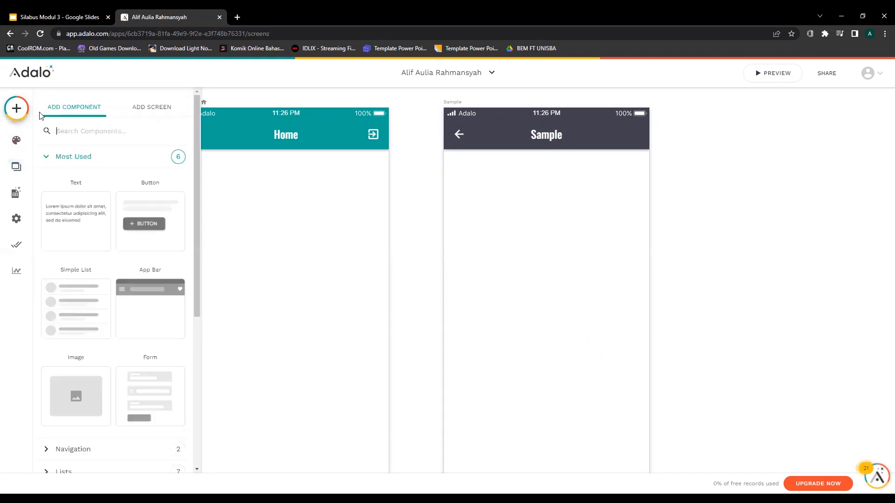
pyautogui.moveTo(152, 228); pyautogui.dragTo(548, 291)
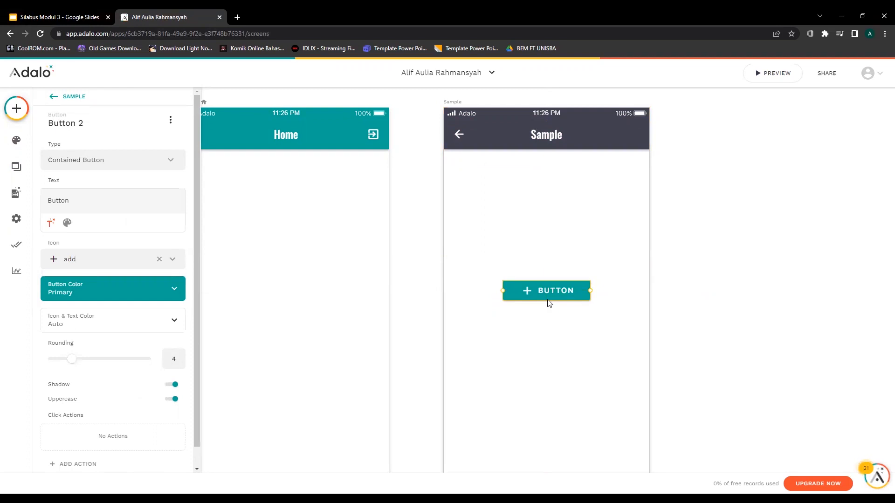
pyautogui.moveTo(548, 283); pyautogui.dragTo(548, 291)
pyautogui.scroll(-1, 549, 293)
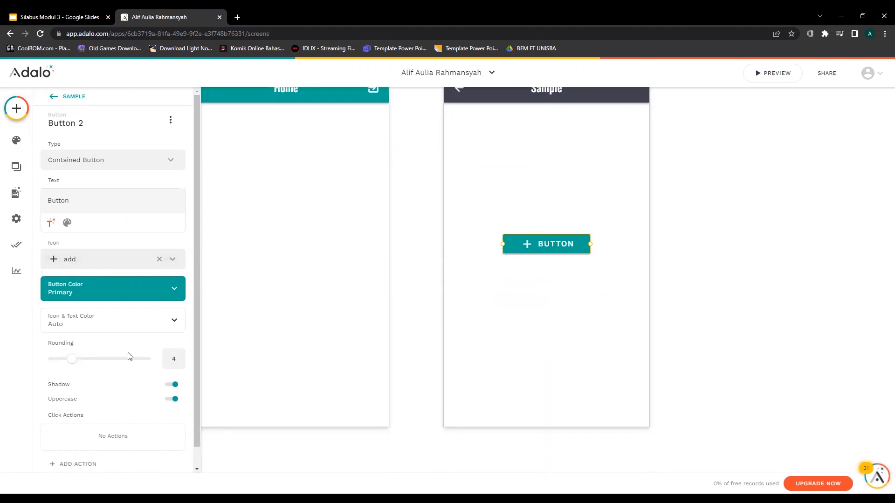
pyautogui.scroll(-1, 128, 356)
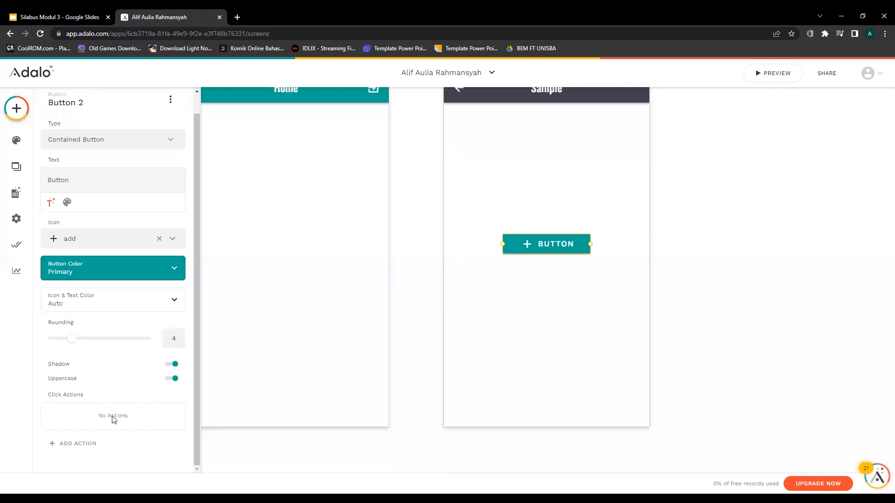
pyautogui.click(89, 448)
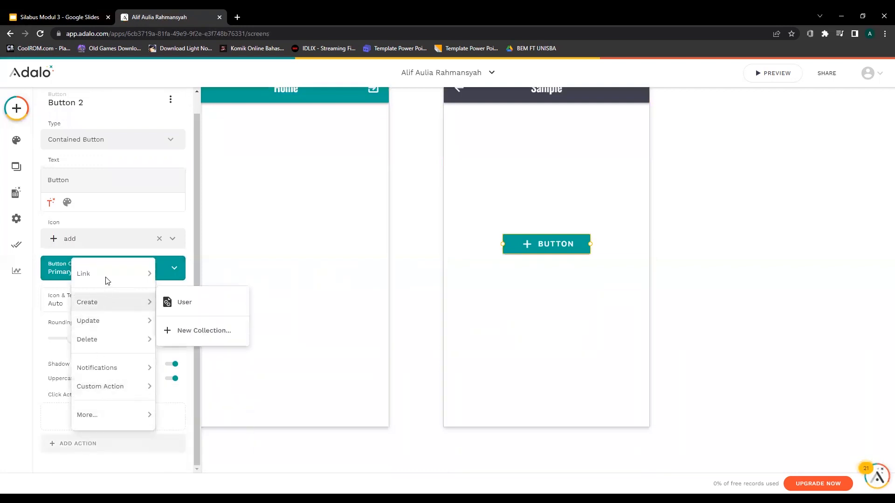
pyautogui.moveTo(109, 278)
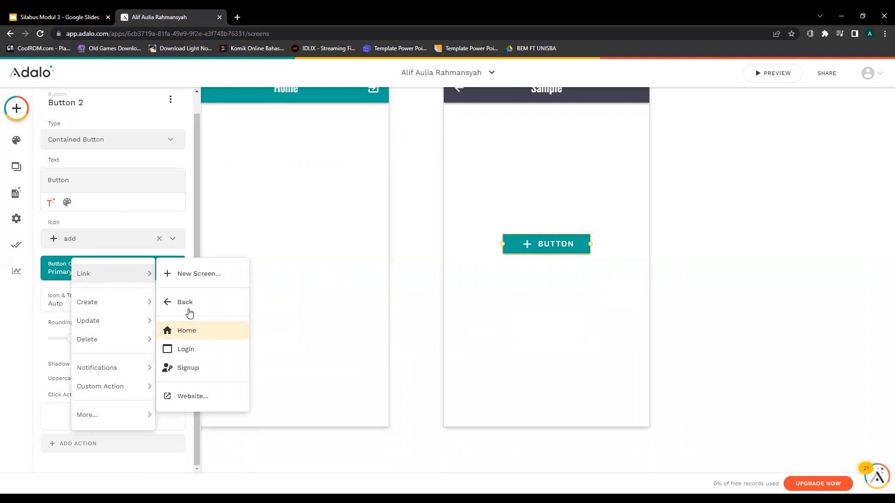
pyautogui.moveTo(133, 306)
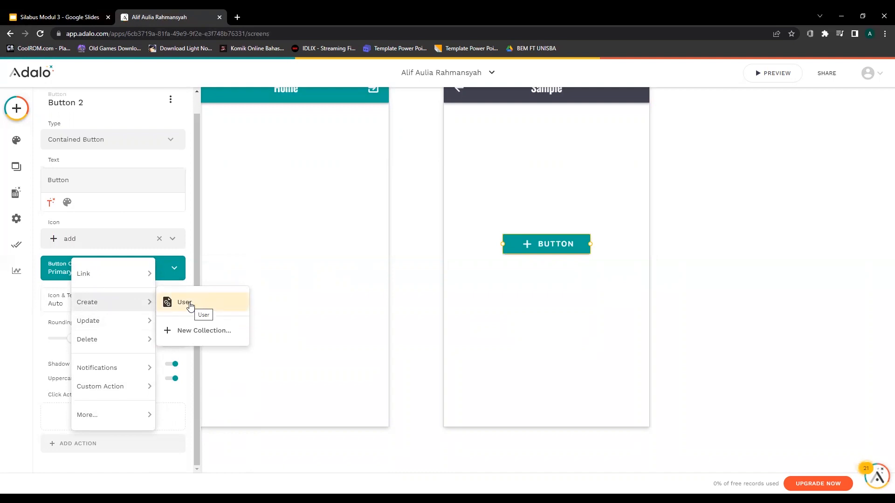
pyautogui.moveTo(131, 345)
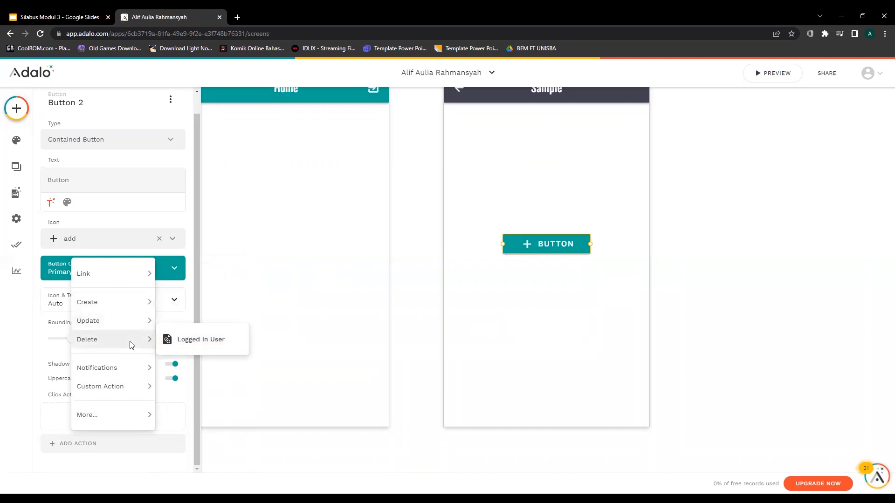
pyautogui.moveTo(118, 368)
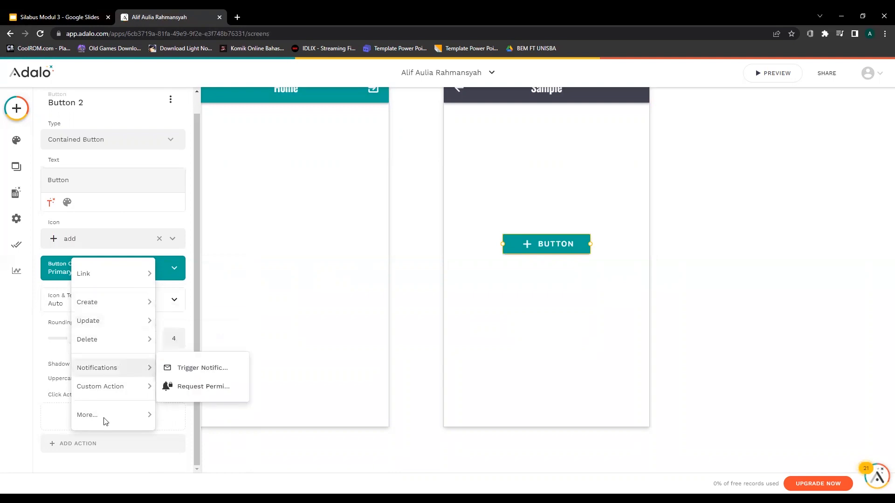
pyautogui.click(130, 461)
pyautogui.scroll(1, 133, 437)
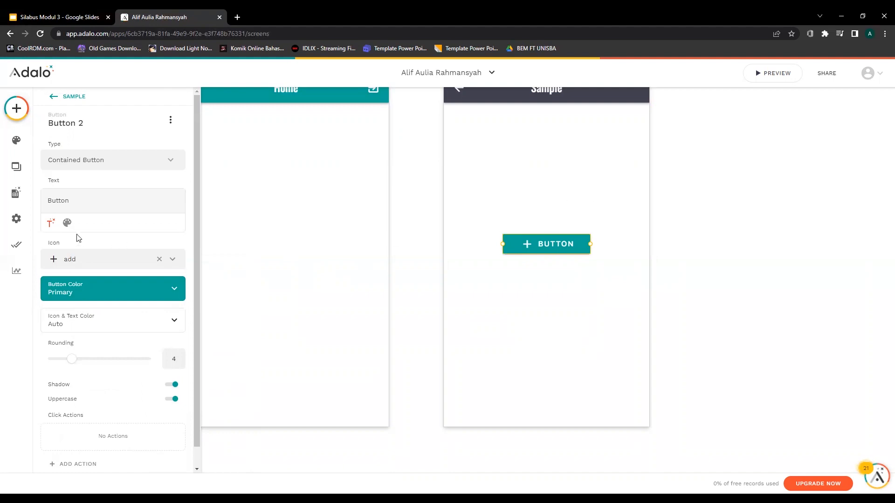
pyautogui.click(21, 143)
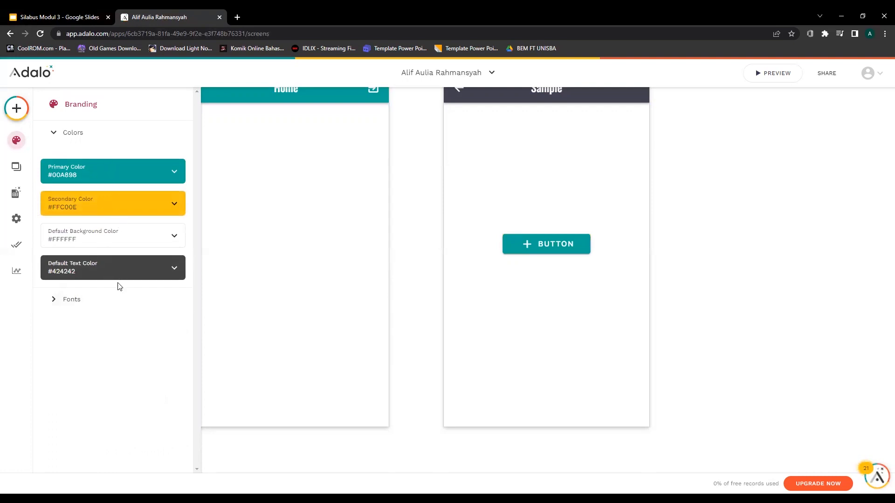
# Check the branding heading fonts, keeping Oswald.
pyautogui.click(105, 304)
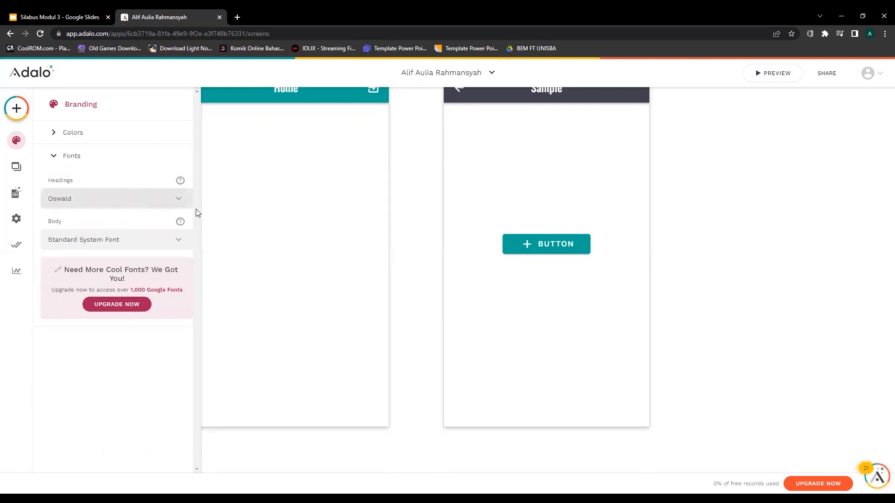
pyautogui.click(181, 201)
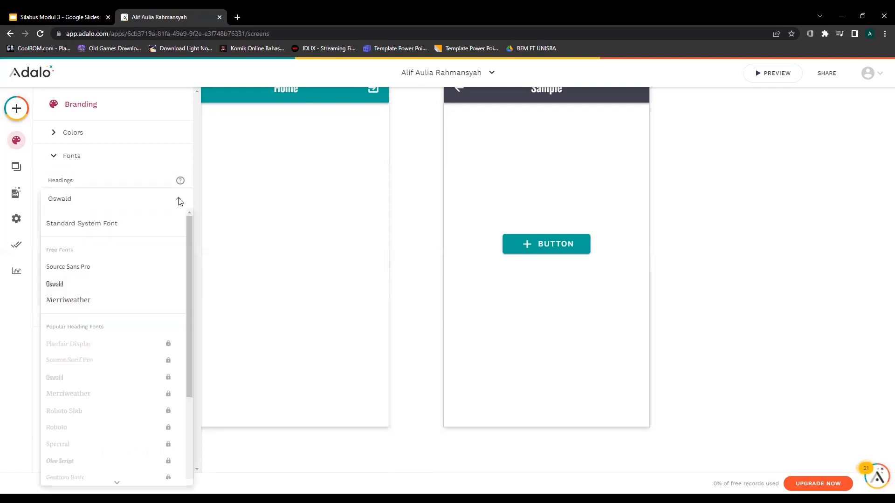
pyautogui.click(180, 201)
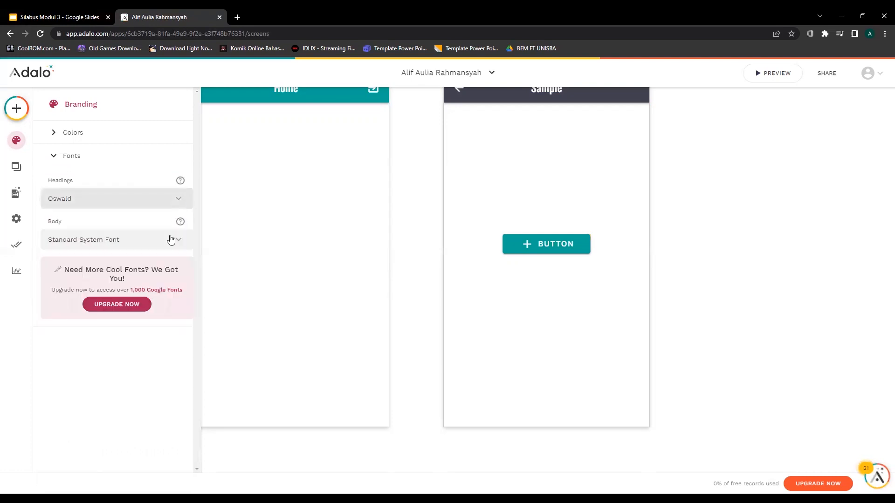
# Open the Home screen's settings from the Screens list, then return to the list.
pyautogui.click(17, 167)
pyautogui.click(72, 133)
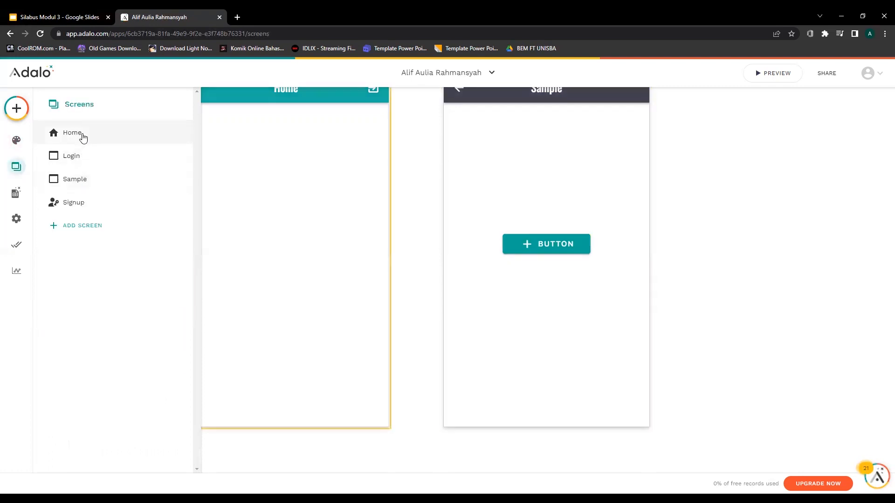
pyautogui.click(84, 139)
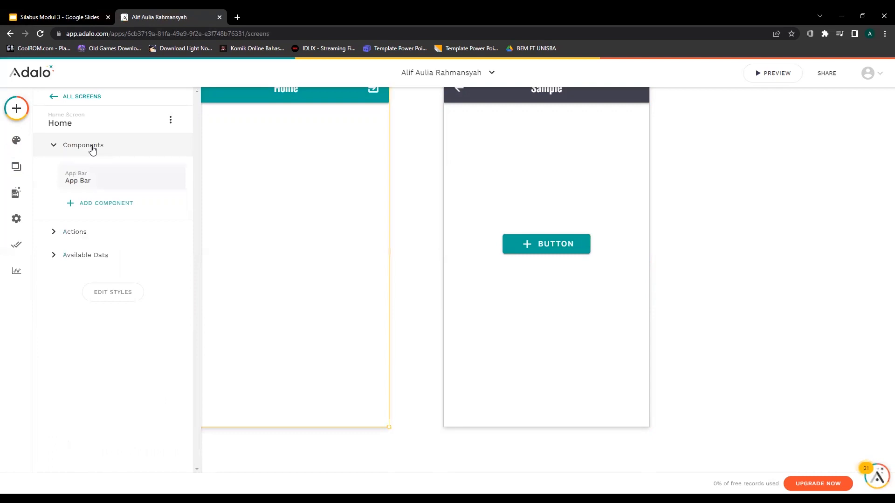
pyautogui.click(50, 96)
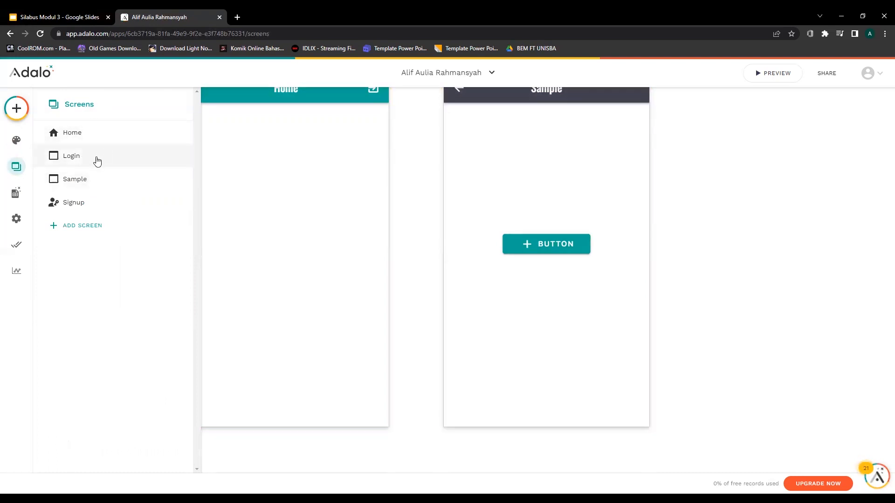
# Review the database collections, expanding and collapsing the Users collection's properties.
pyautogui.click(16, 192)
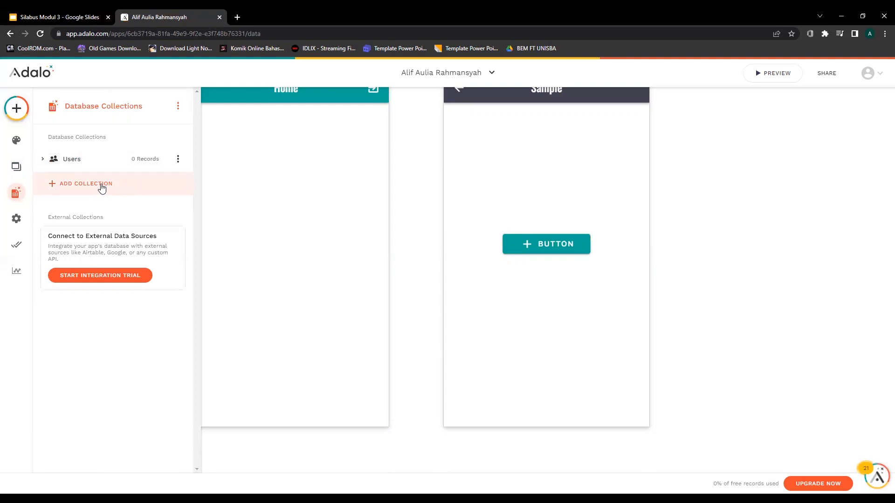
pyautogui.click(102, 188)
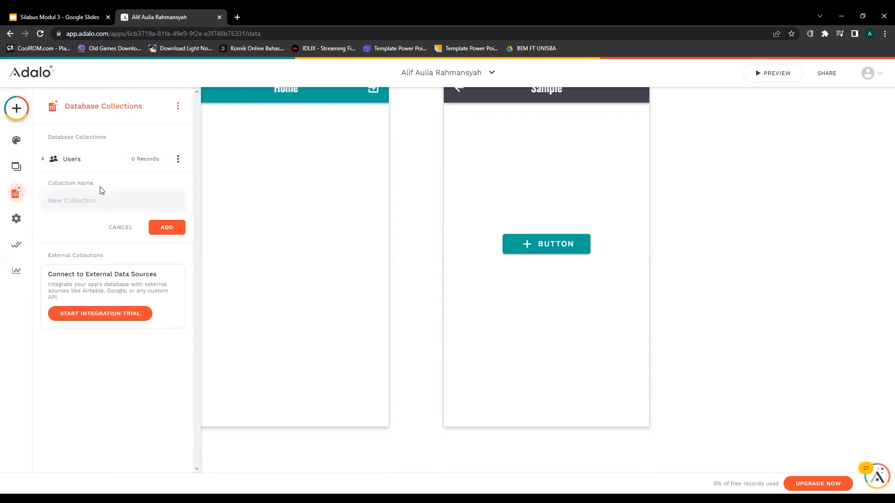
pyautogui.click(42, 159)
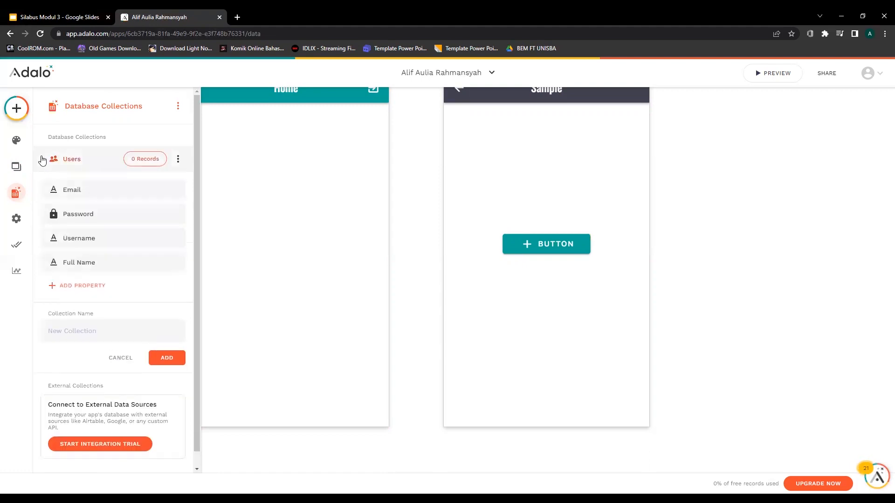
pyautogui.click(42, 159)
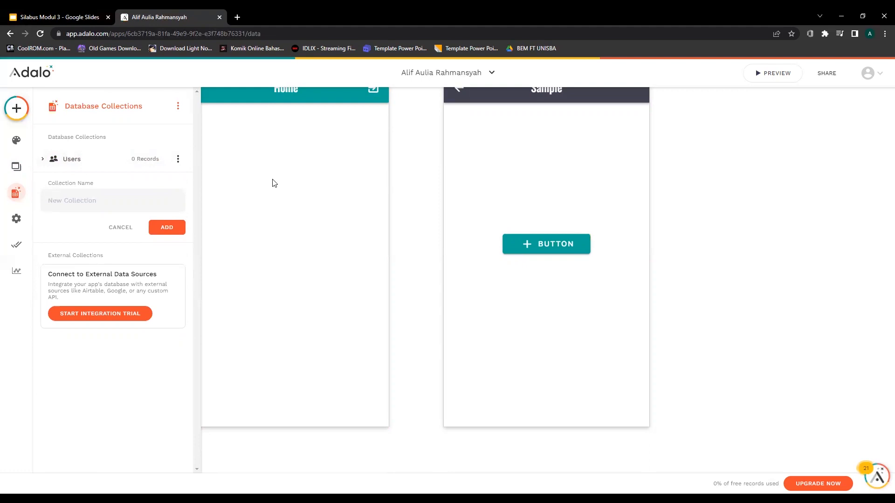
pyautogui.scroll(2, 399, 265)
pyautogui.scroll(-1, 399, 265)
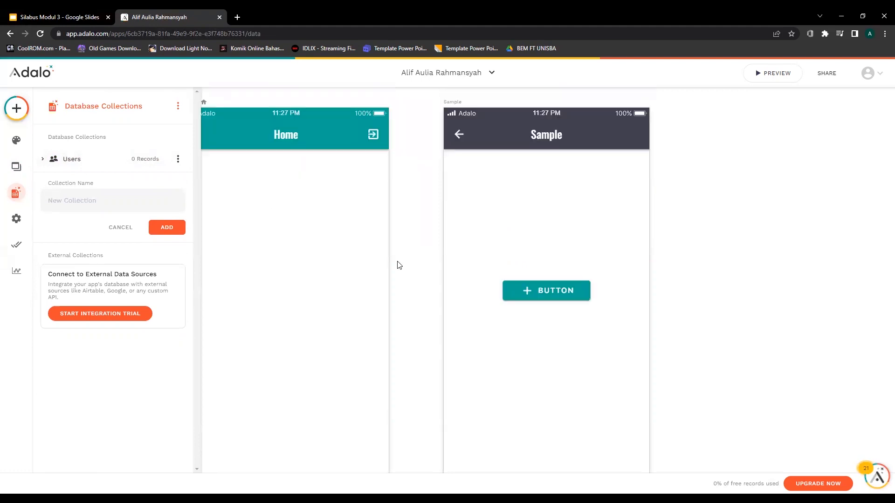
pyautogui.click(64, 163)
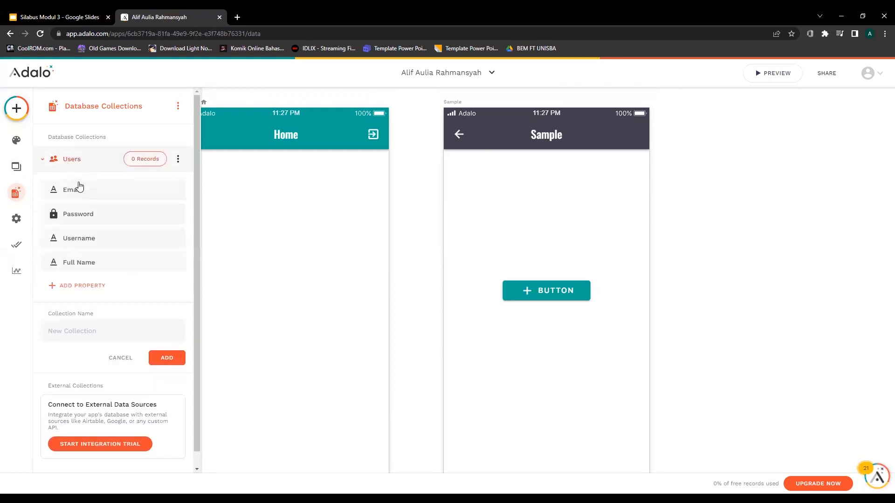
pyautogui.click(70, 159)
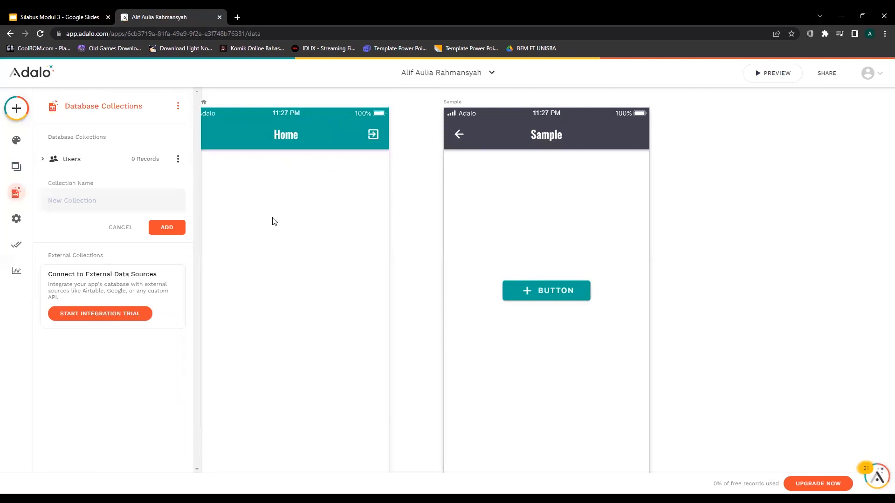
# Scroll through the app settings, then bring up the publishing options.
pyautogui.click(17, 218)
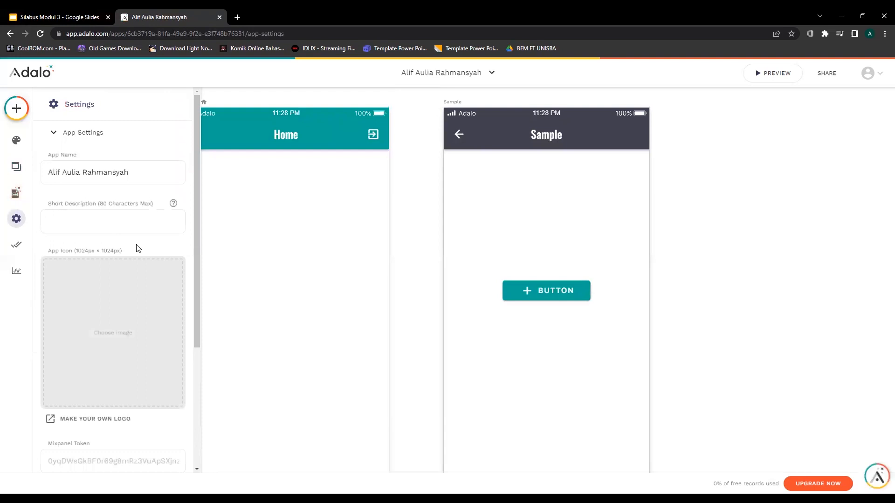
pyautogui.scroll(-4, 137, 248)
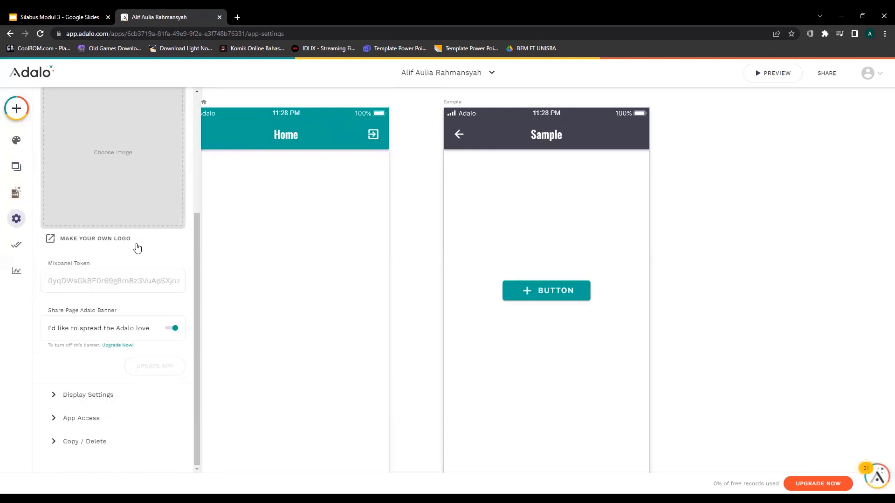
pyautogui.scroll(4, 137, 248)
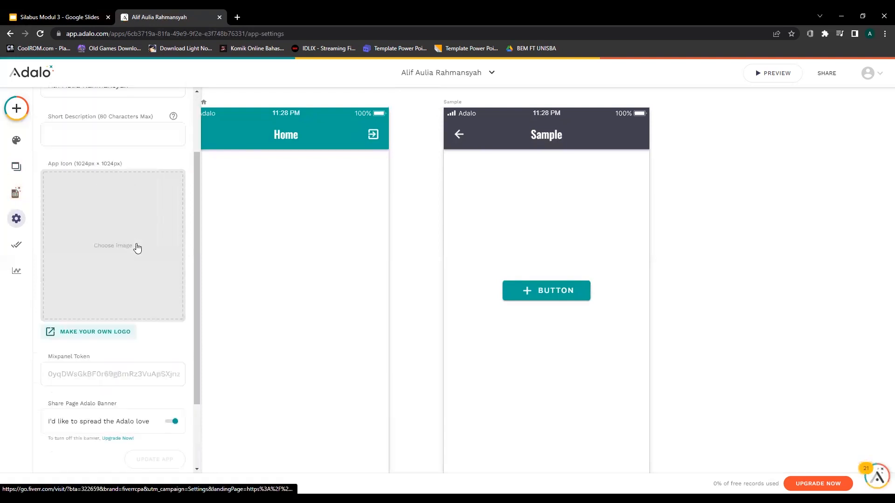
pyautogui.click(17, 246)
# Expand the Android App publishing details, then switch to the Analytics dashboard.
pyautogui.click(75, 133)
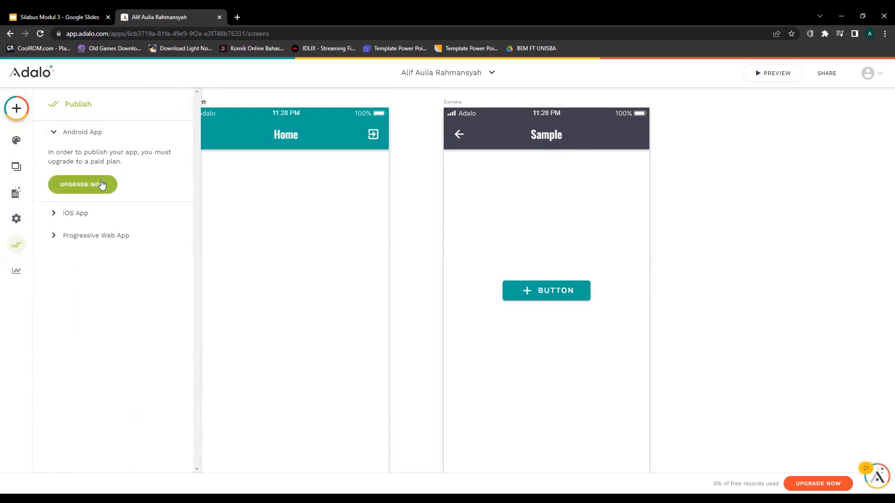
pyautogui.click(16, 272)
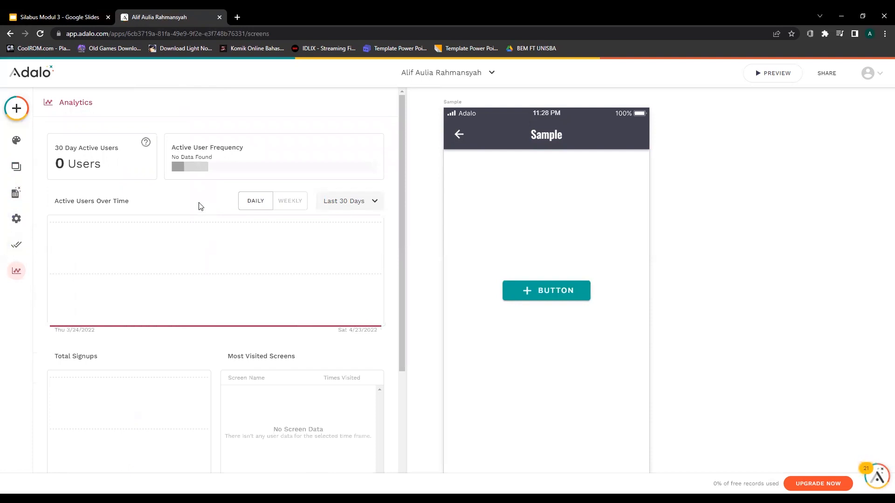
# Scroll through the Analytics charts (0 active users, 3/24–4/23/2022) and back to the top.
pyautogui.scroll(-4, 200, 206)
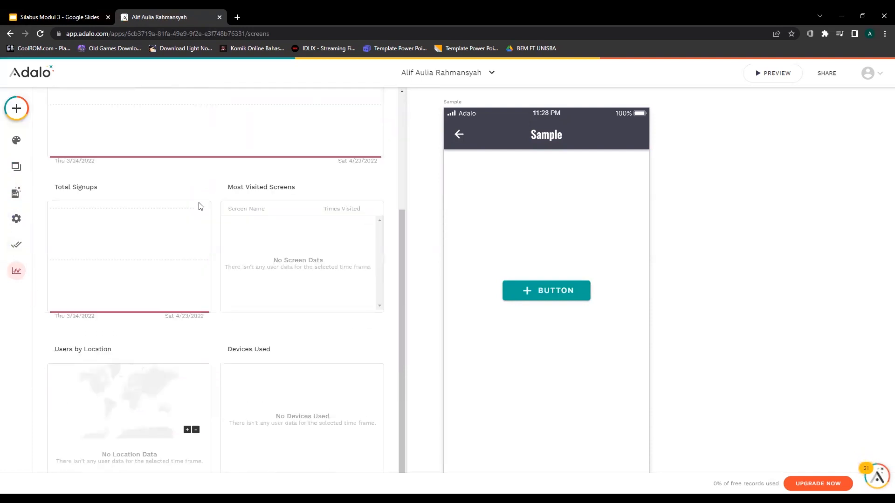
pyautogui.scroll(4, 201, 207)
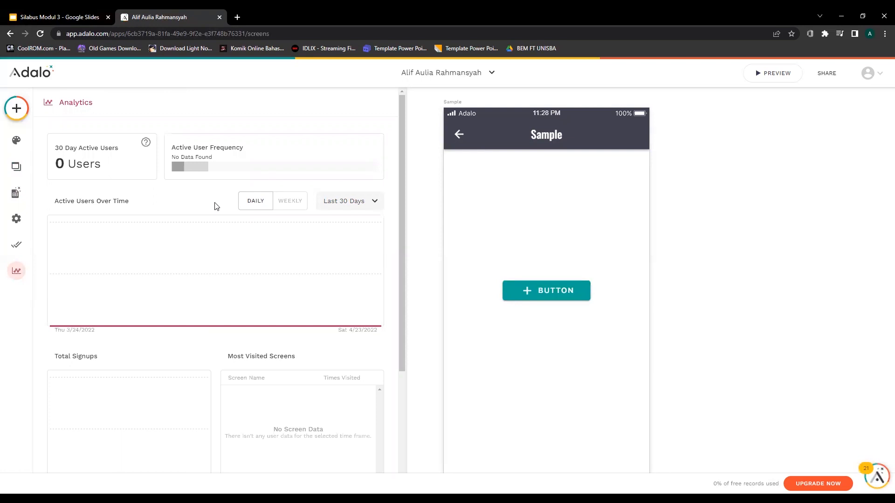
pyautogui.scroll(-2, 216, 207)
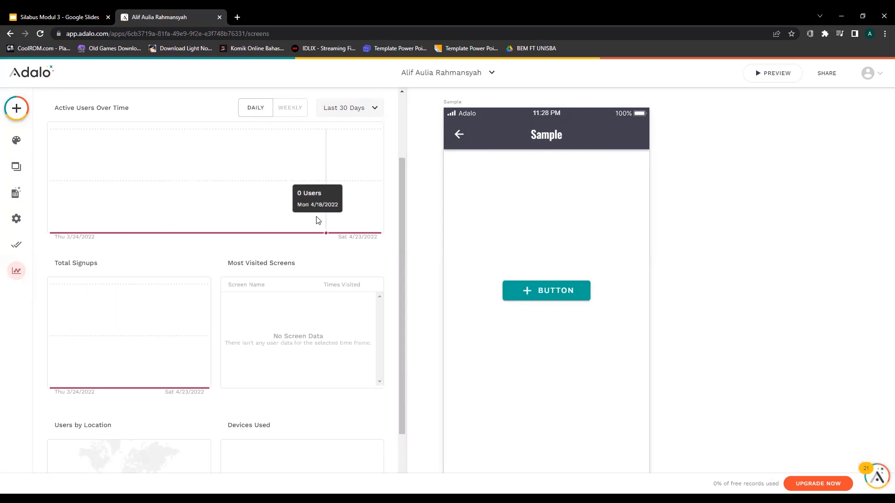
pyautogui.scroll(-2, 205, 259)
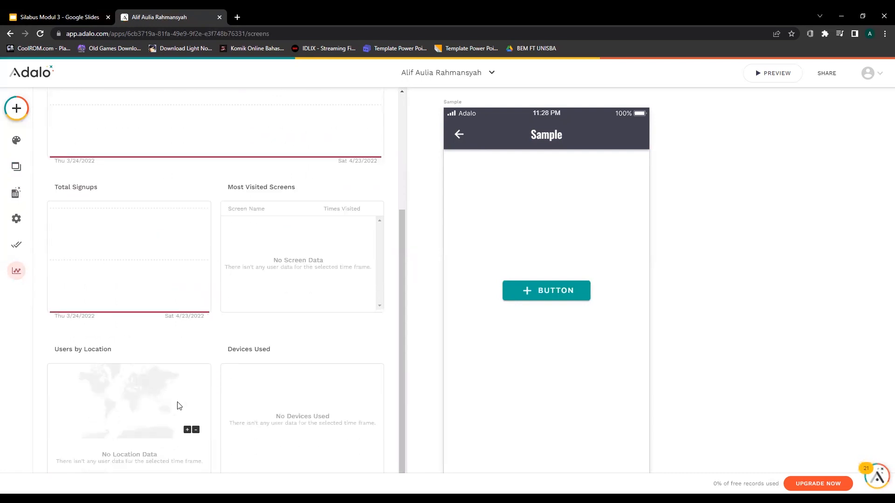
pyautogui.scroll(1, 267, 351)
pyautogui.scroll(2, 268, 351)
pyautogui.scroll(-3, 268, 350)
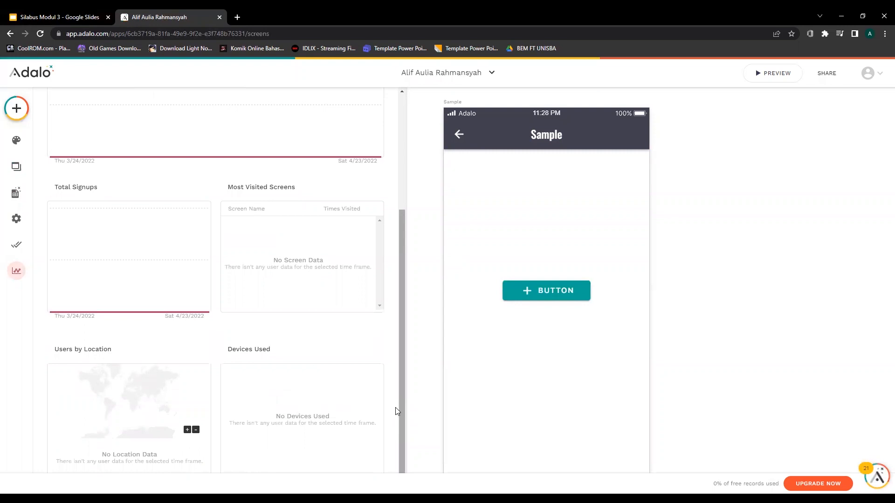
pyautogui.scroll(4, 339, 335)
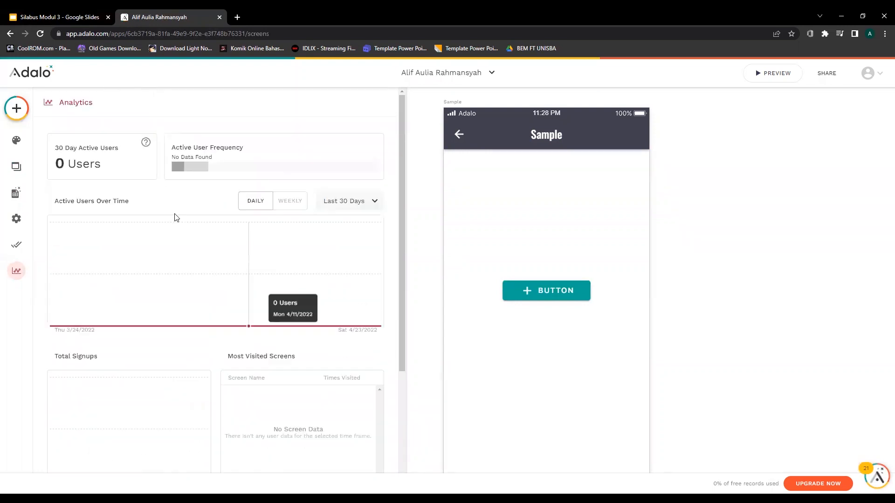
pyautogui.moveTo(348, 257)
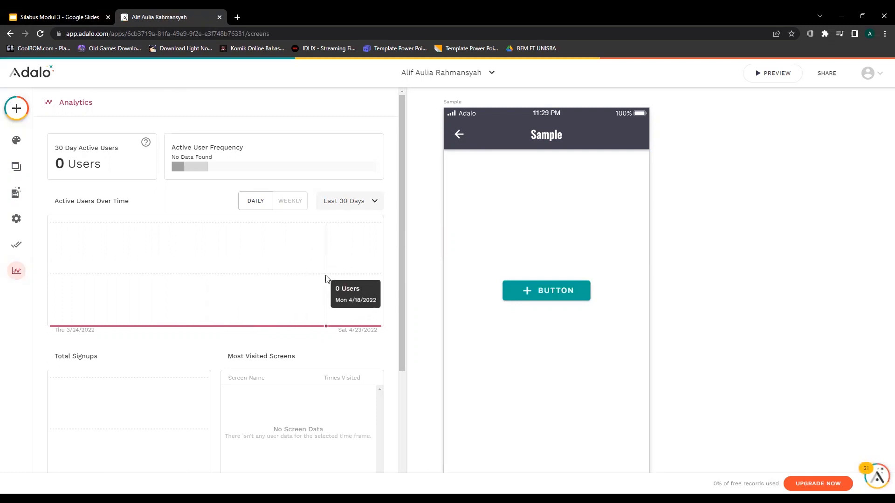
# Glance at Branding and the Add Component list, then return to the Google Slides WEBSITE slide.
pyautogui.click(15, 142)
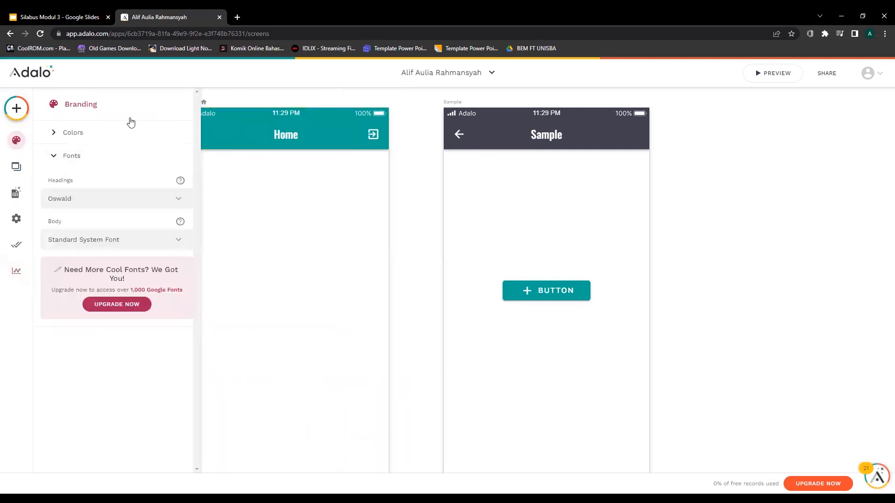
pyautogui.click(16, 114)
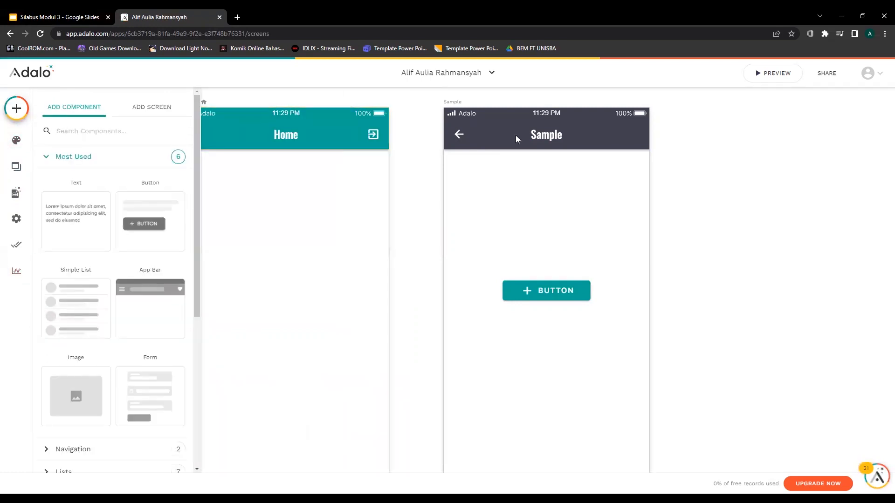
pyautogui.click(60, 17)
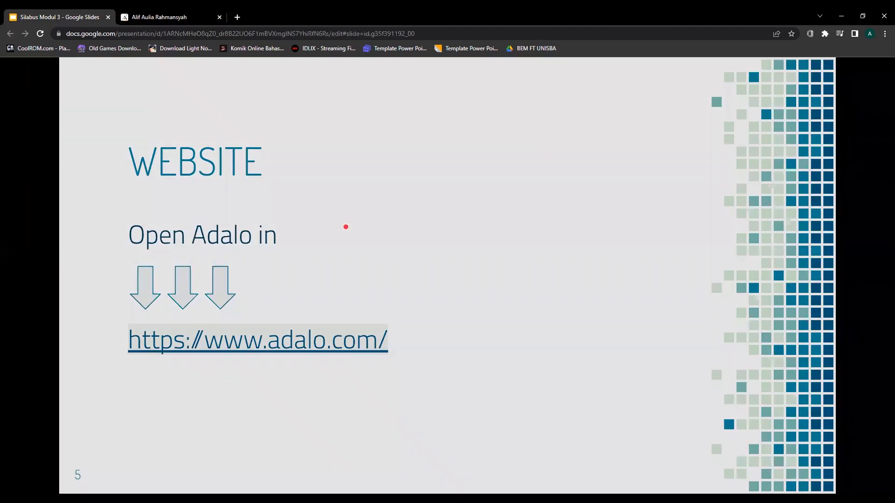
# Step forward through the HOW TO BUILD slide to the final slide 7, THANKS!
pyautogui.press('Right')
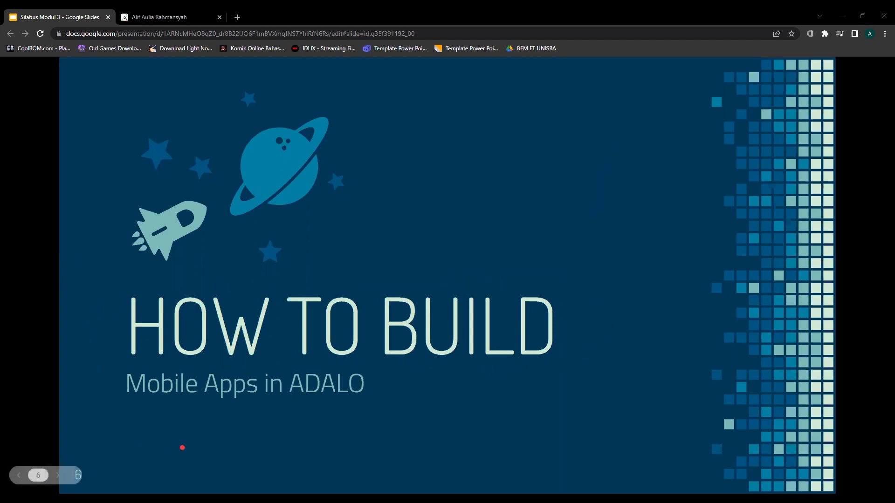
pyautogui.click(58, 475)
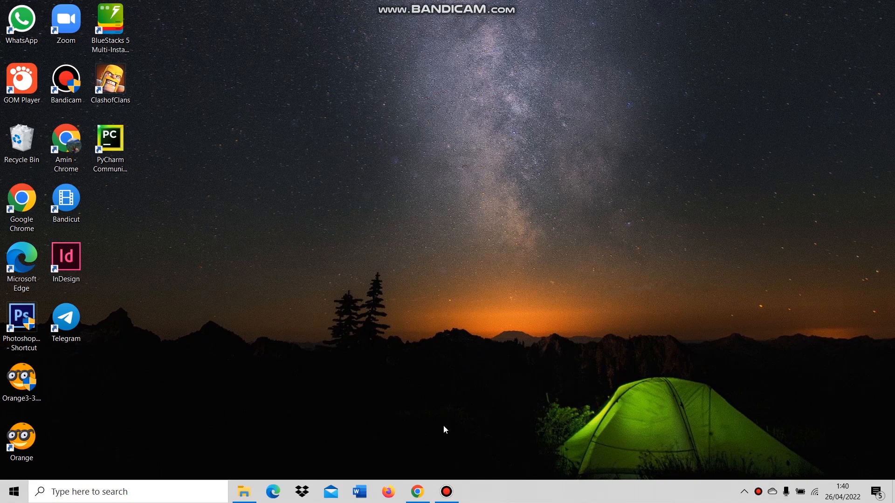
# From Chrome's Google results for Adalo, follow the 'Adalo - Build Your Own No Code App' link.
pyautogui.click(417, 492)
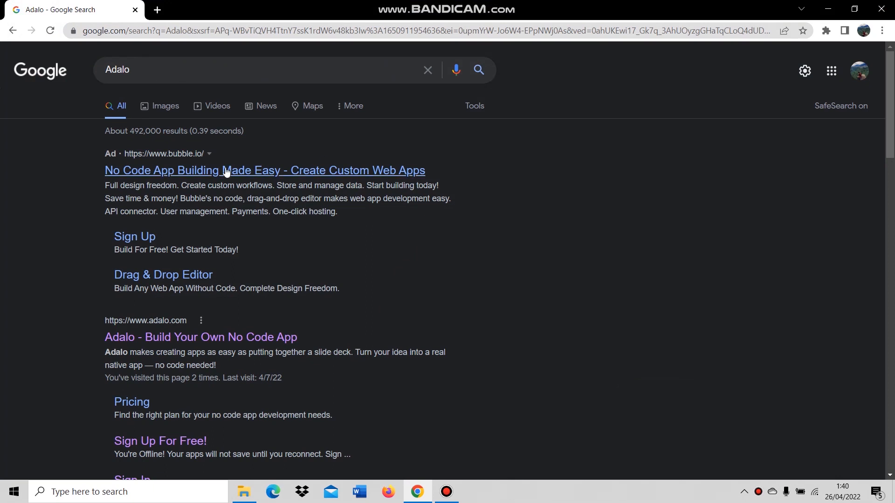
pyautogui.scroll(-1, 71, 201)
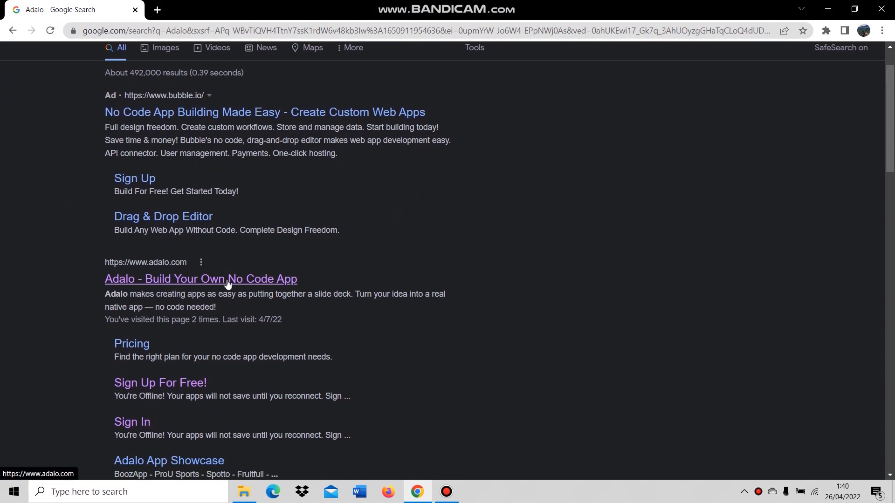
pyautogui.scroll(-2, 303, 233)
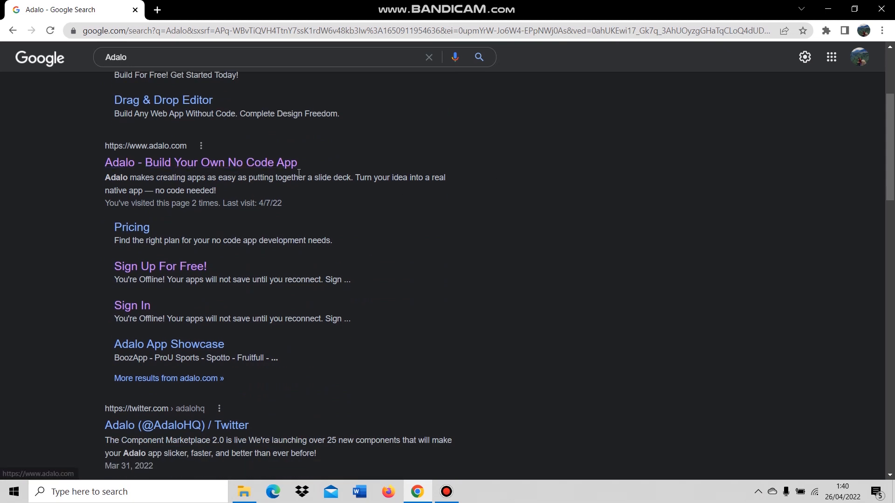
pyautogui.click(272, 164)
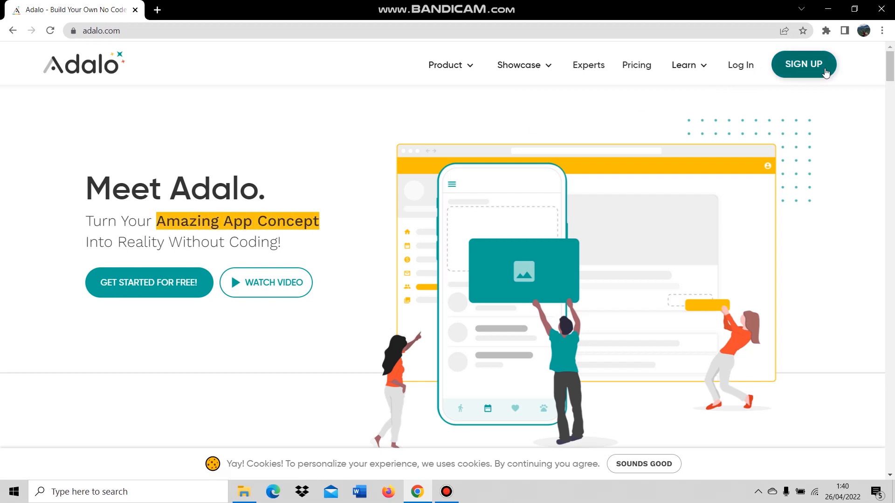
# Start the free Adalo sign-up and fill in the e-mail and password.
pyautogui.click(810, 69)
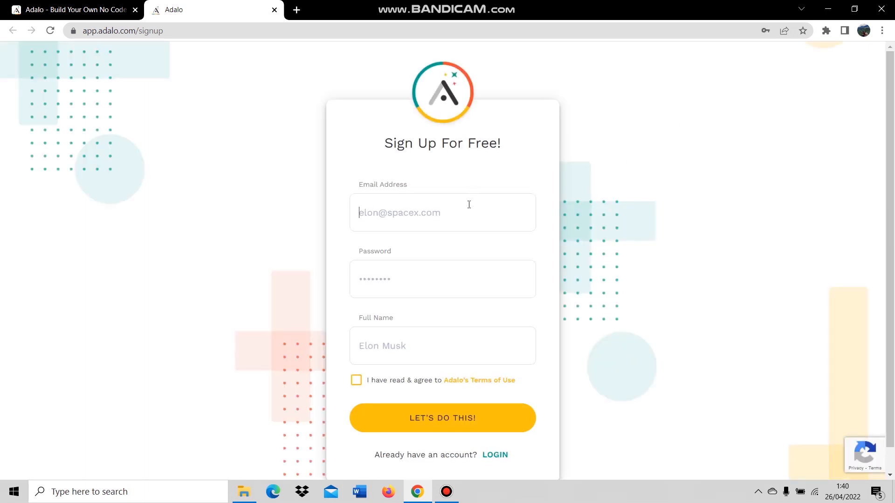
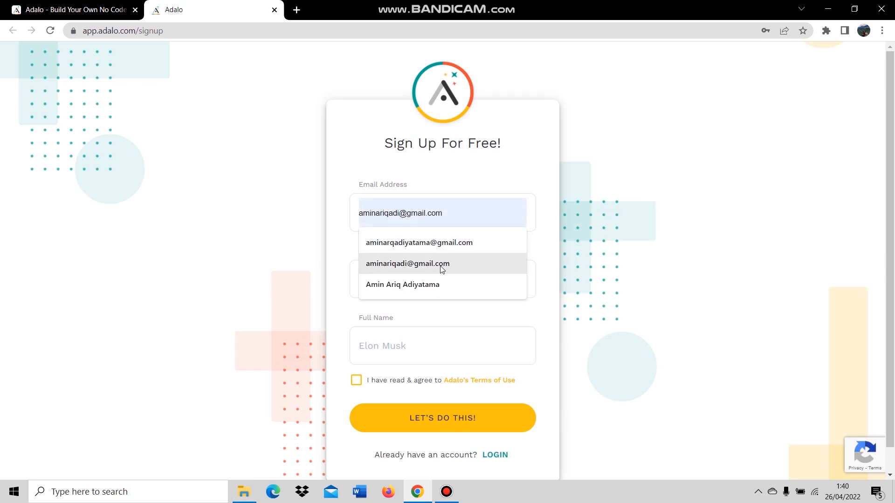
pyautogui.click(441, 265)
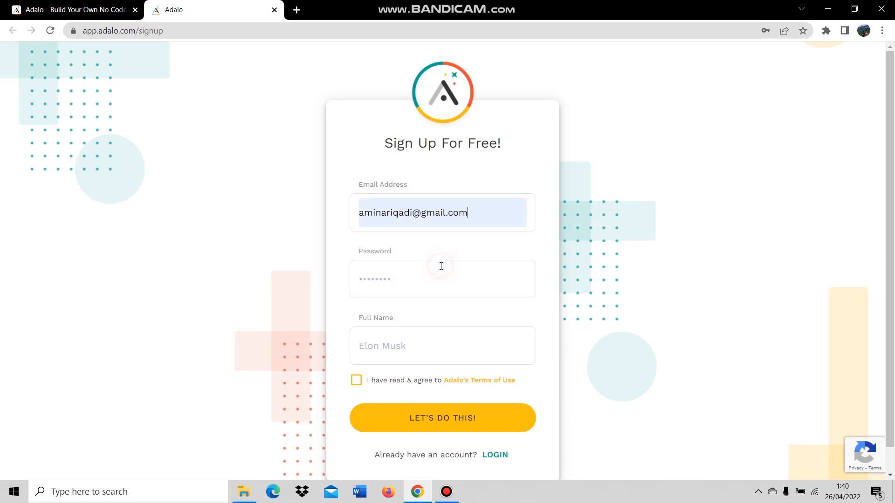
pyautogui.click(430, 283)
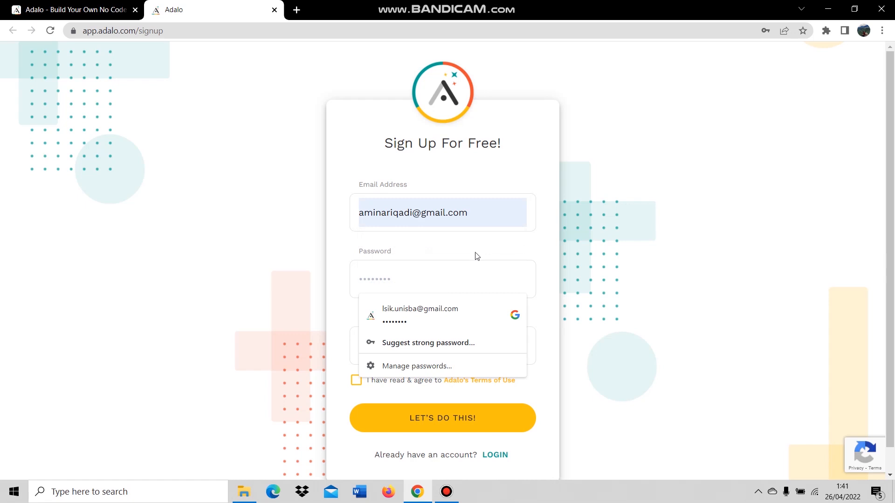
pyautogui.write('a')
pyautogui.click(476, 256)
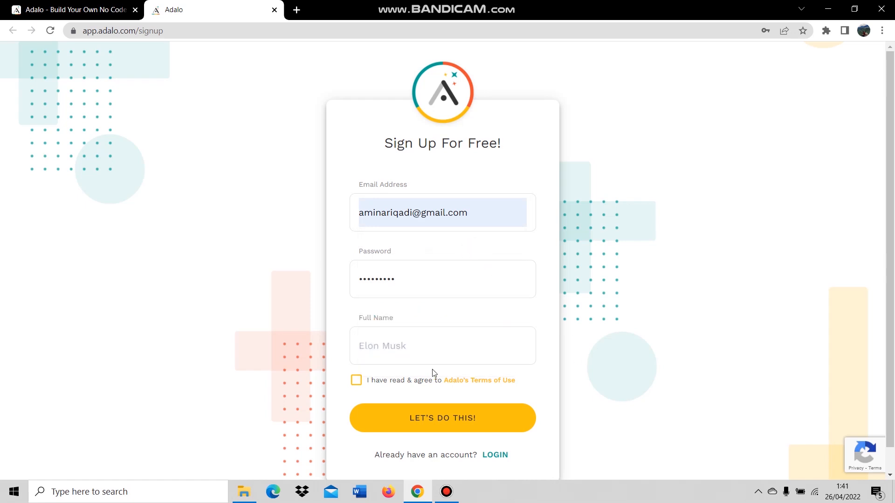
# Enter the user's full name, accept the Terms of Use and submit the sign-up form.
pyautogui.click(410, 346)
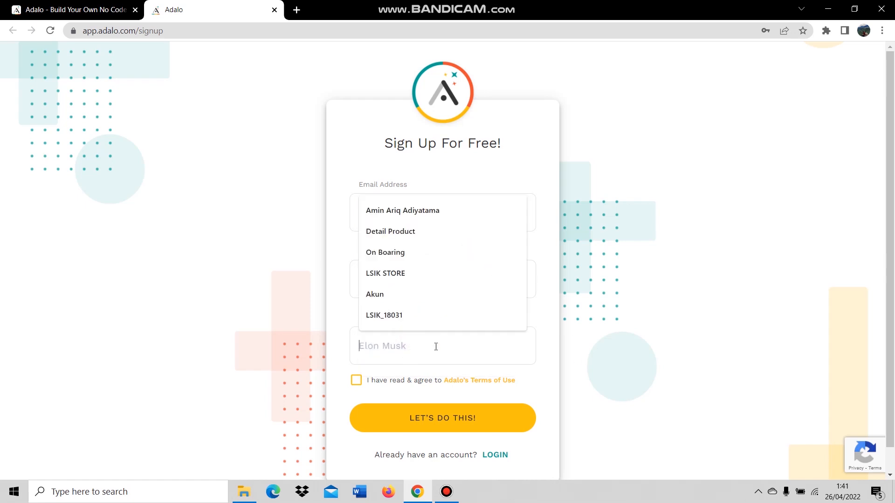
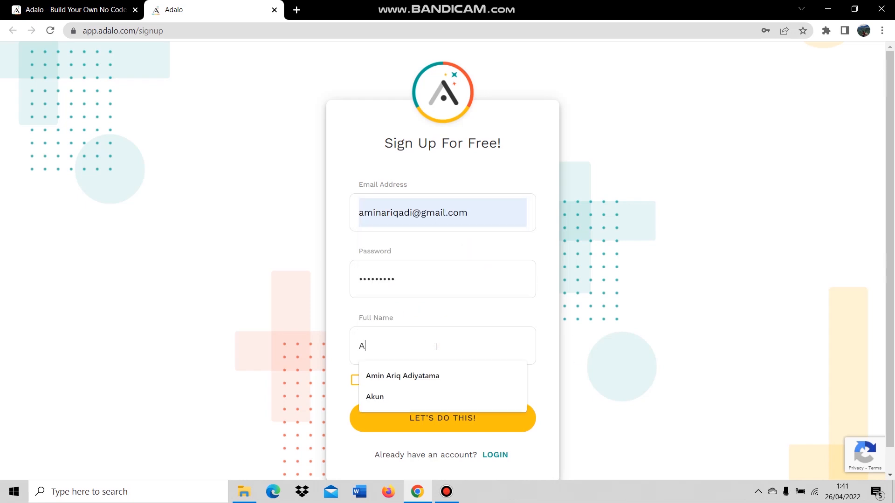
pyautogui.click(495, 311)
pyautogui.scroll(-1, 390, 373)
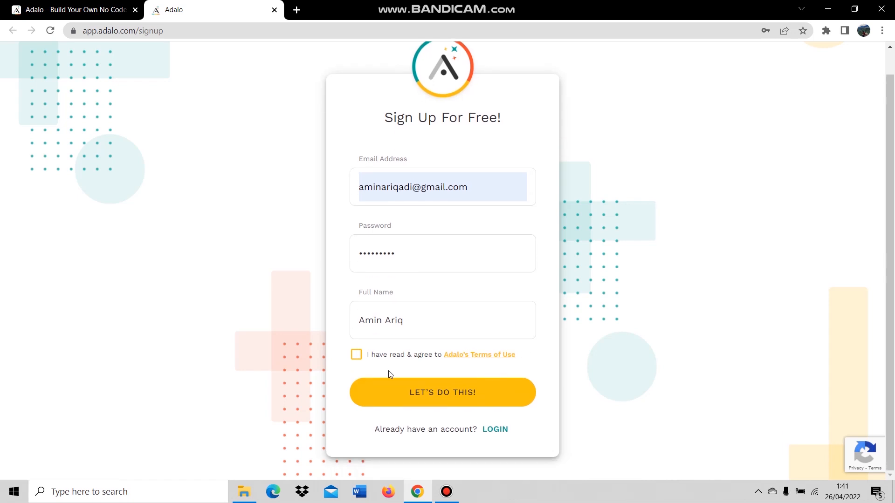
pyautogui.click(356, 355)
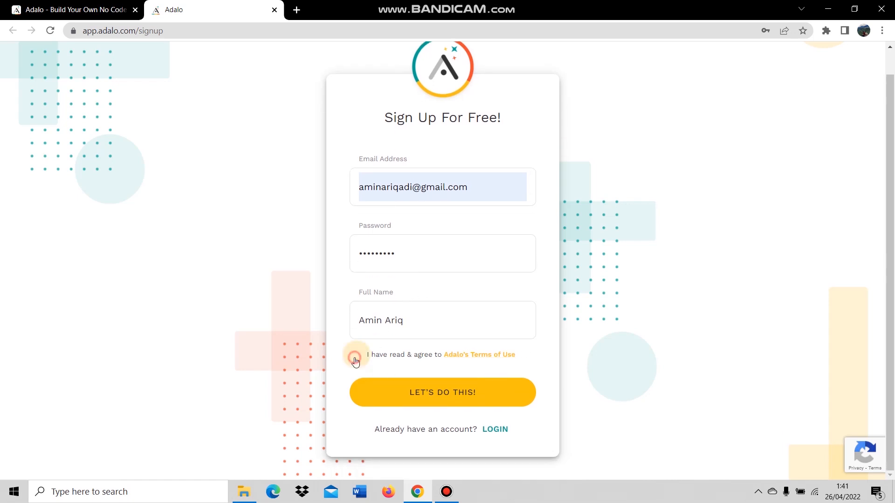
pyautogui.click(455, 395)
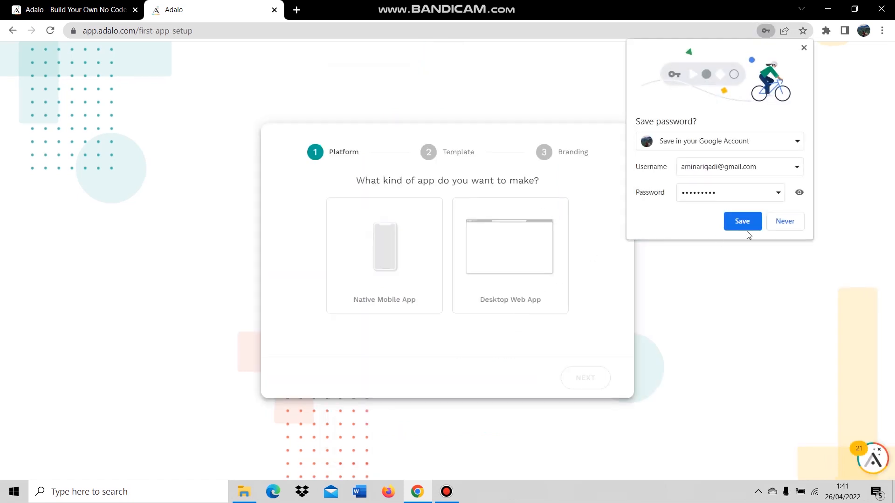
# Dismiss the save-password prompt and choose a Native Mobile App with the Blank template.
pyautogui.click(804, 47)
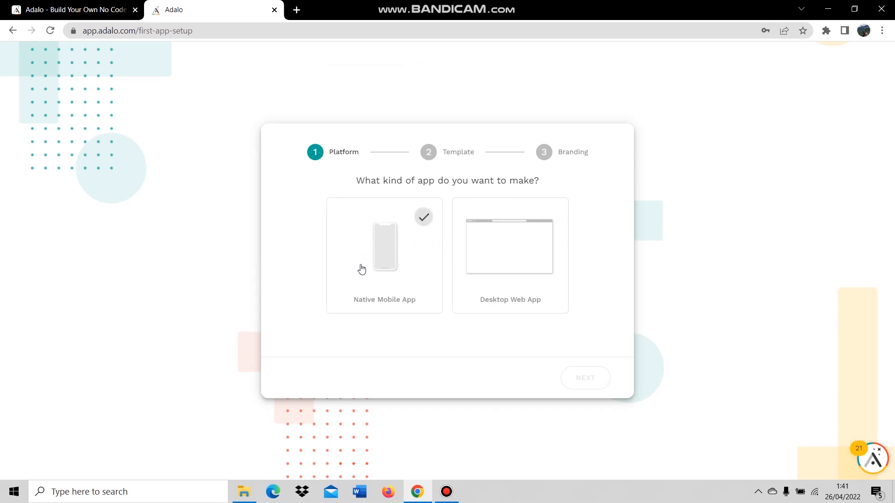
pyautogui.click(407, 260)
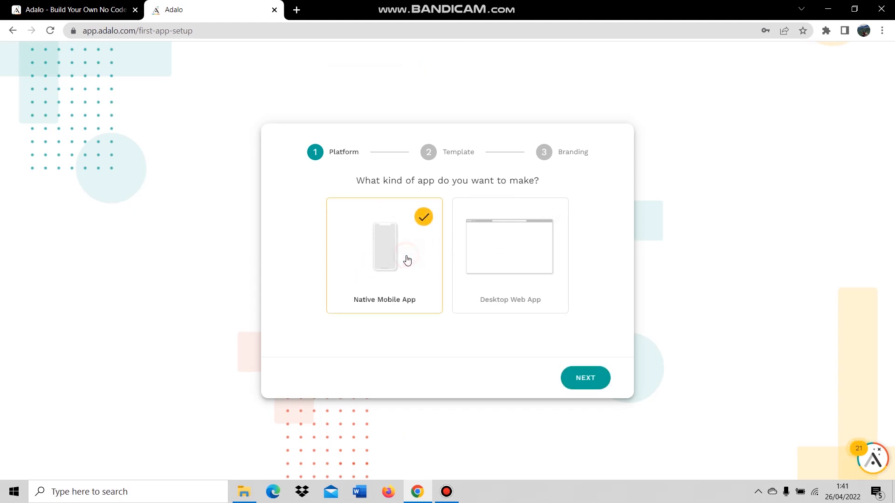
pyautogui.click(568, 386)
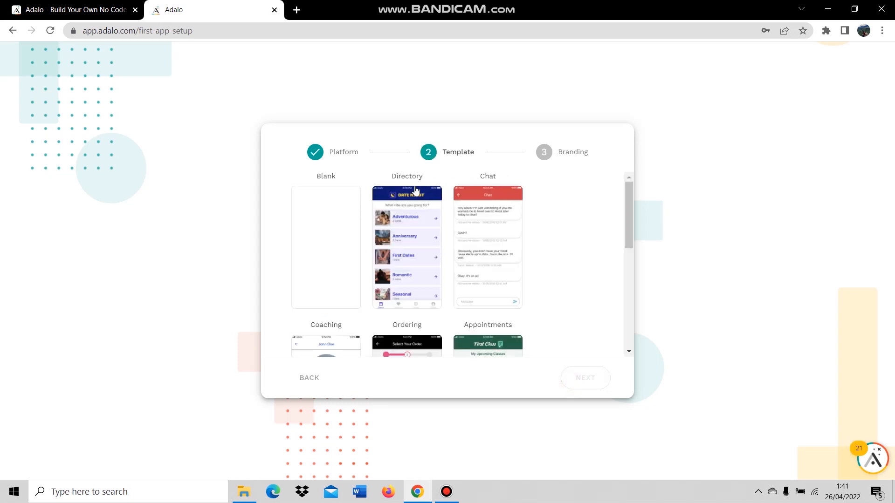
pyautogui.click(339, 246)
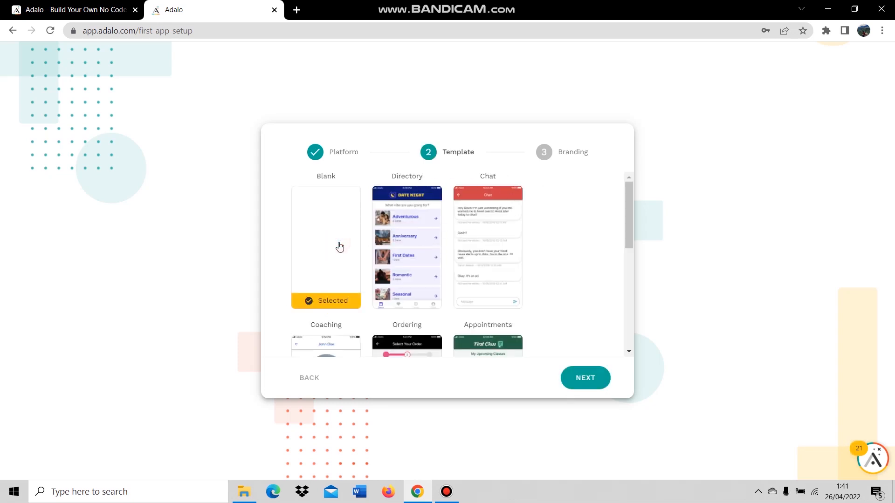
pyautogui.click(576, 378)
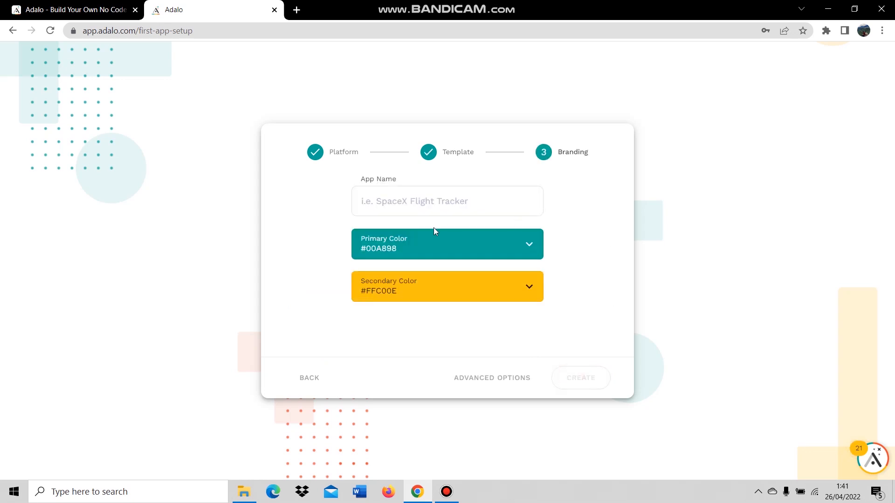
# Name the app LSIK_18031 and create it.
pyautogui.click(461, 199)
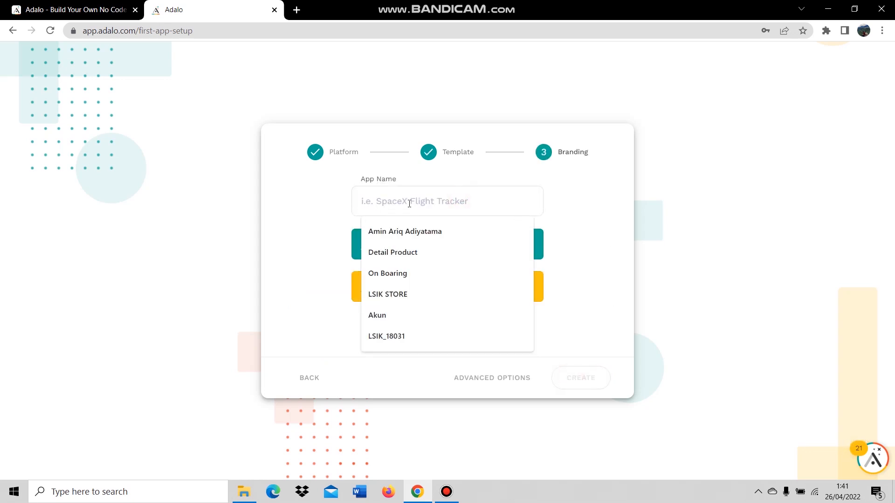
pyautogui.write('LSIK_')
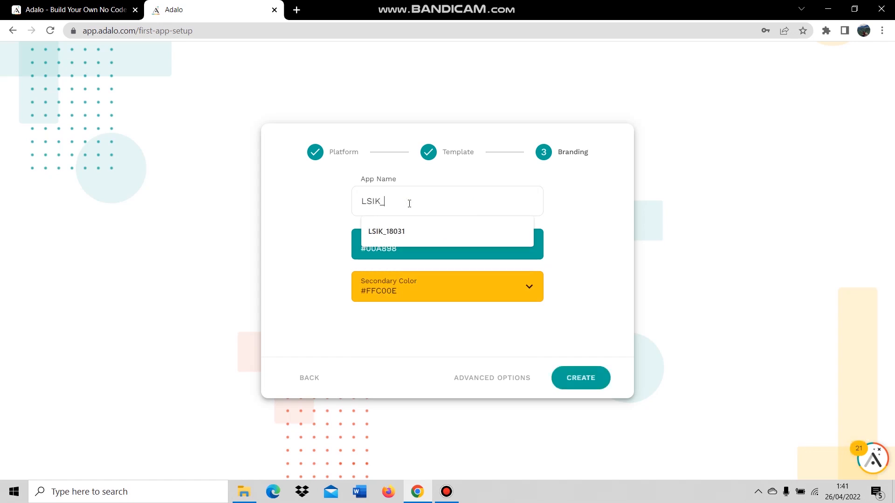
pyautogui.write('18031')
pyautogui.click(586, 379)
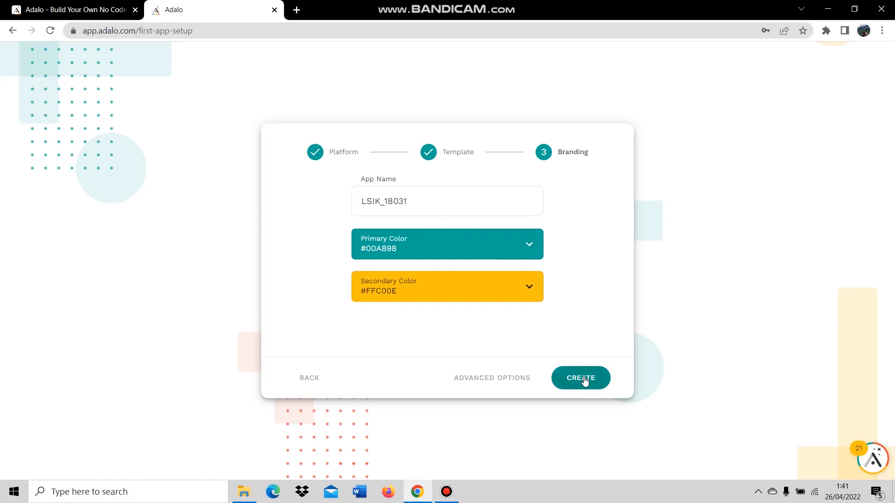
pyautogui.click(583, 379)
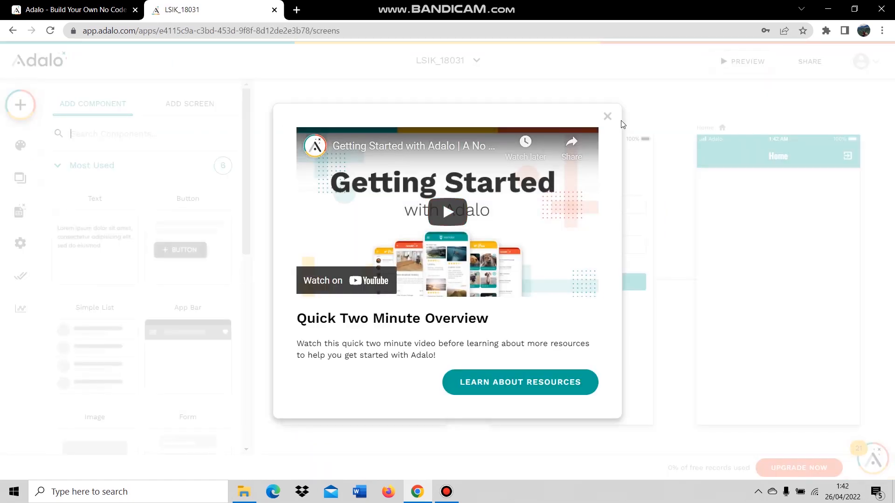
# Close the Getting Started video and pick the Blank Screen template under Add Screen.
pyautogui.click(607, 117)
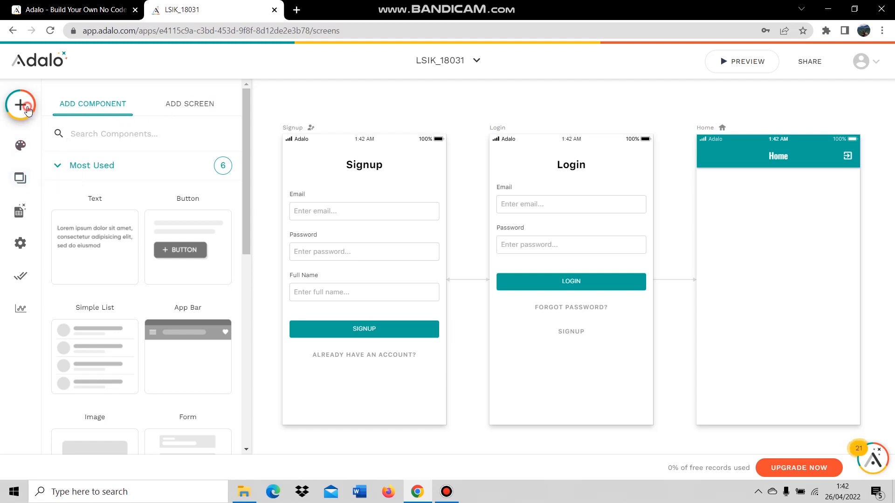
pyautogui.click(27, 110)
pyautogui.click(24, 109)
pyautogui.click(204, 110)
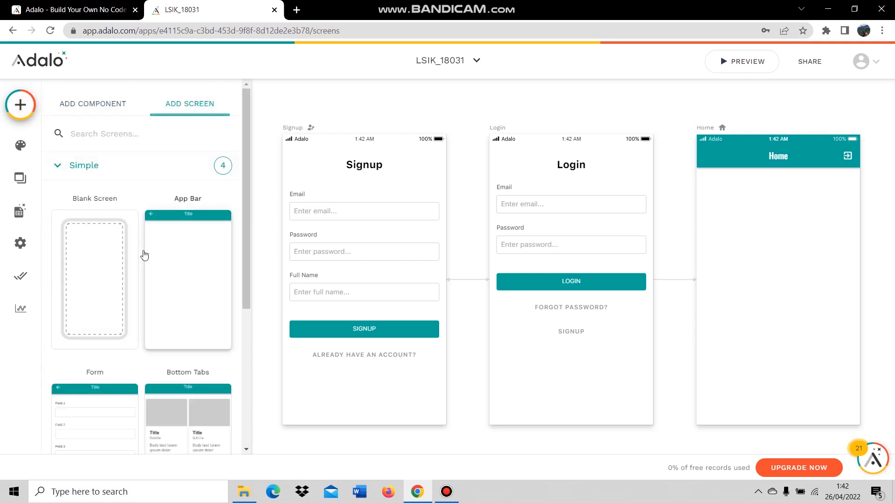
pyautogui.click(105, 246)
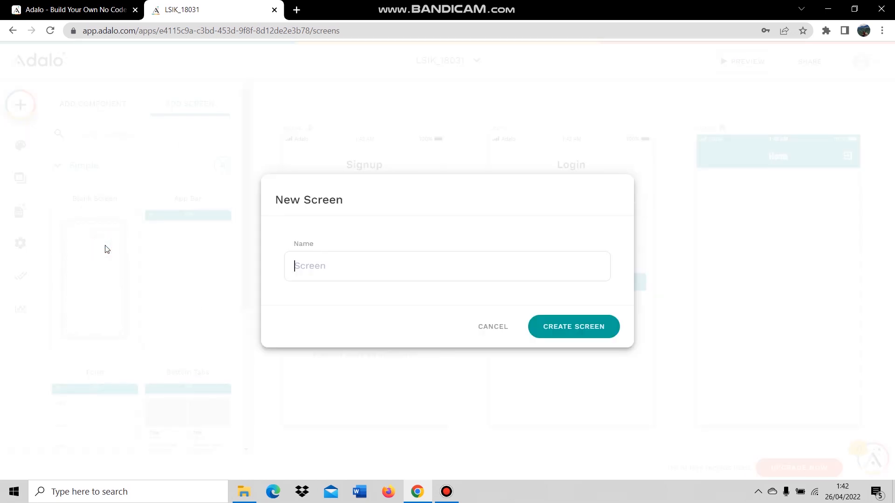
# Create blank screens named On Boaring and Detail Product.
pyautogui.write('On Boaring')
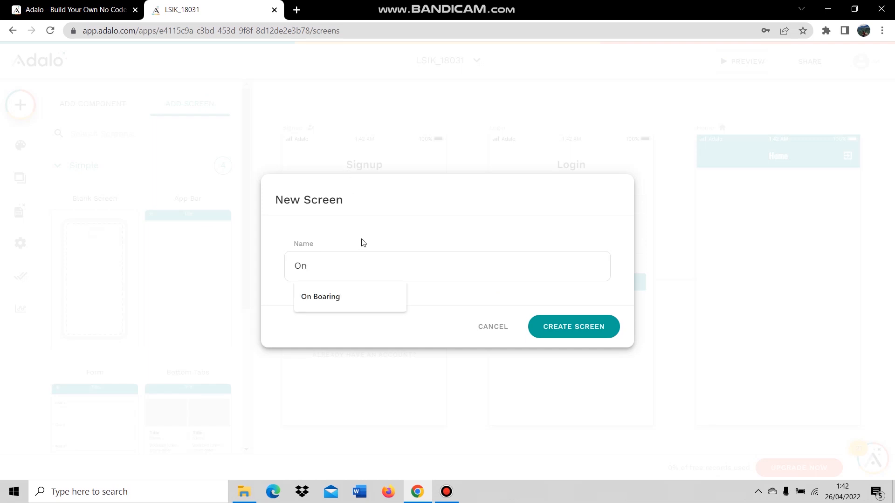
pyautogui.click(360, 299)
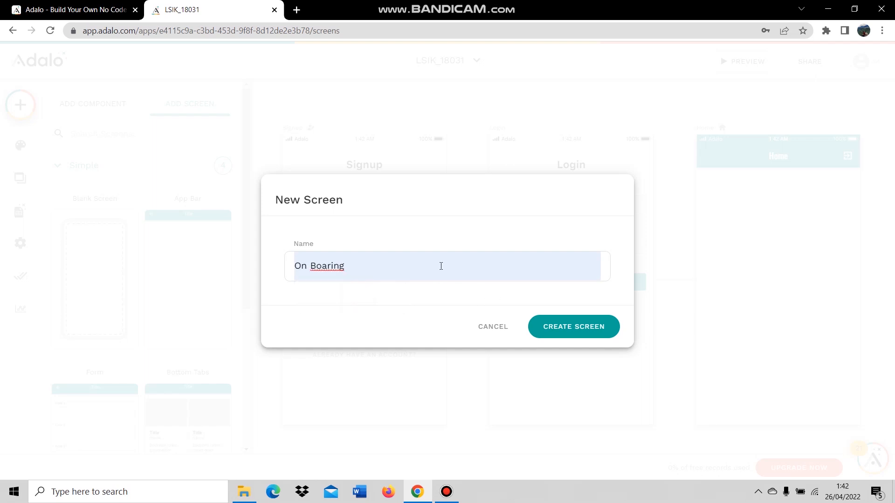
pyautogui.click(567, 328)
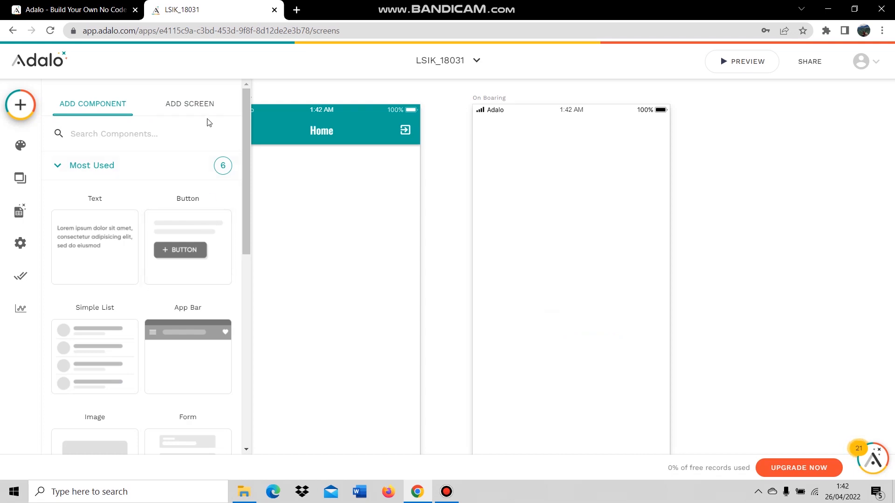
pyautogui.click(198, 107)
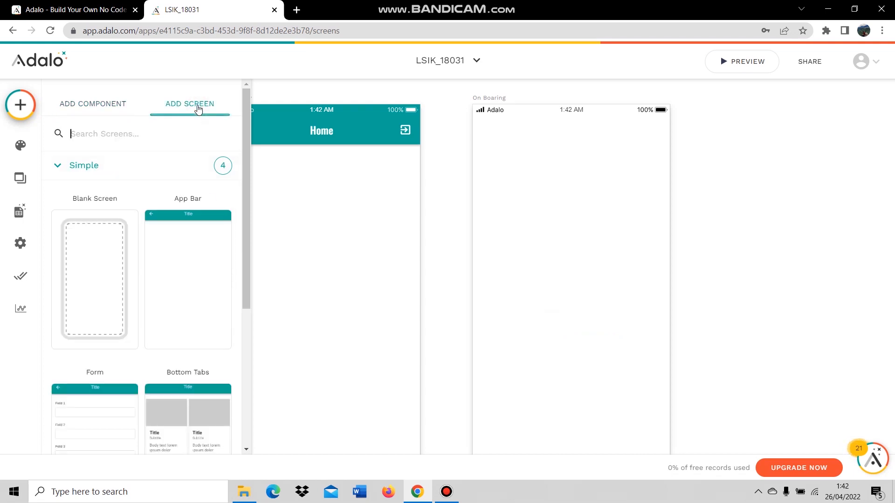
pyautogui.click(104, 263)
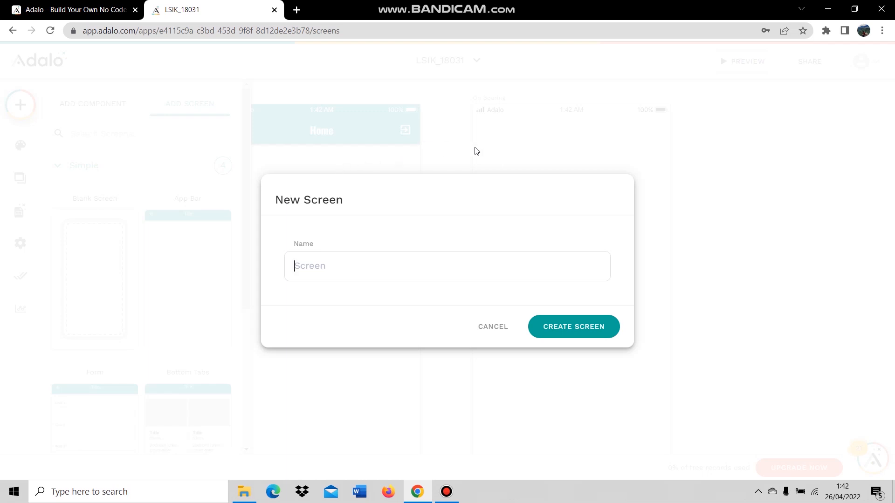
pyautogui.write('Detai')
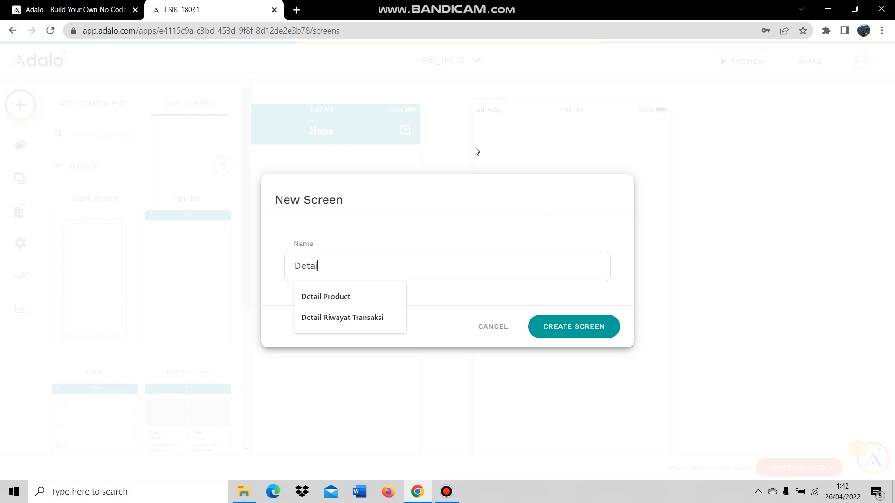
pyautogui.write('l Product')
pyautogui.click(344, 299)
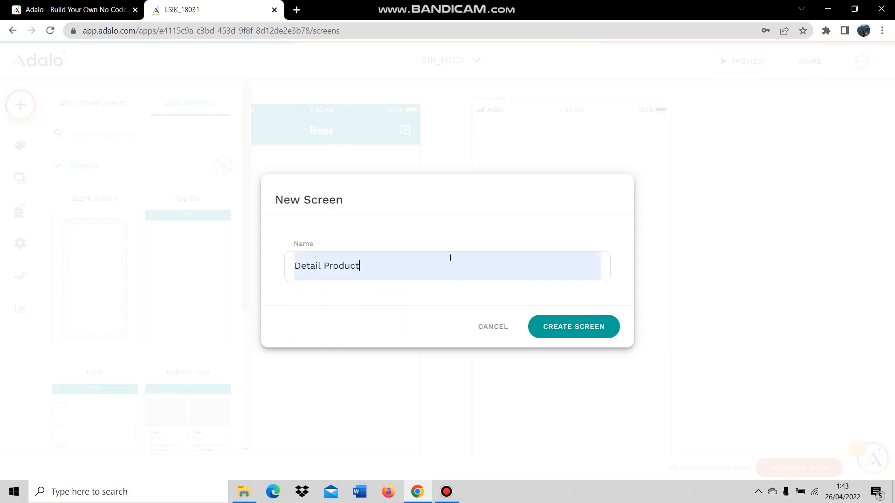
pyautogui.click(555, 331)
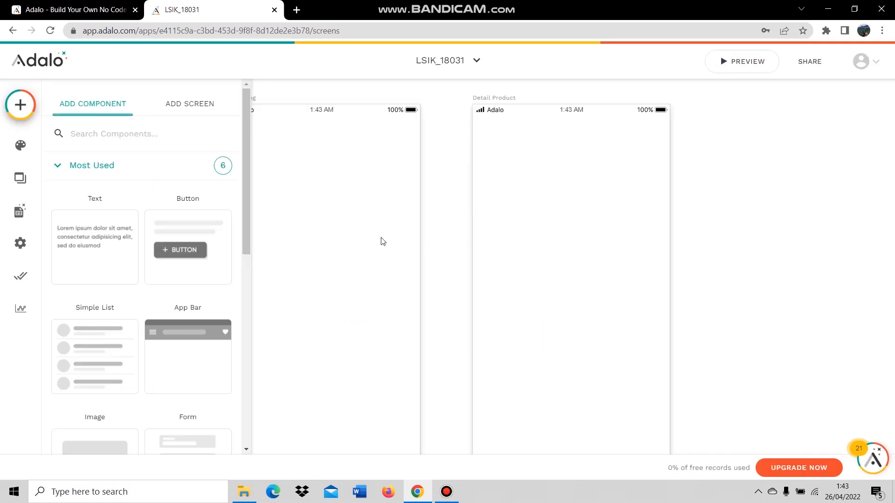
# Create blank screens named Cart Home and Cart Home 2.
pyautogui.click(208, 105)
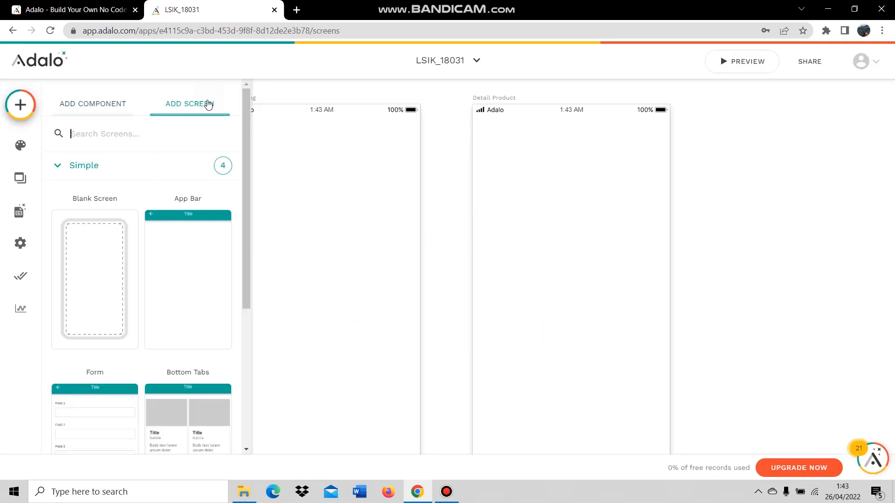
pyautogui.click(113, 254)
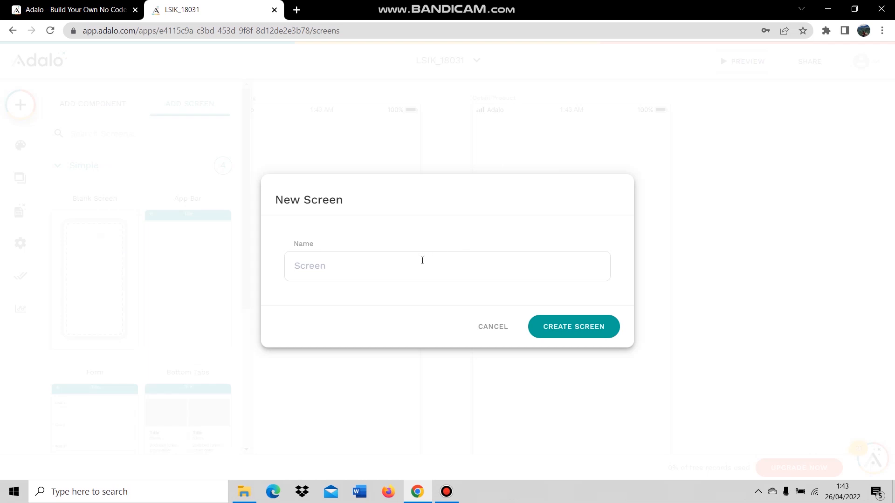
pyautogui.write('Cart Home')
pyautogui.click(397, 290)
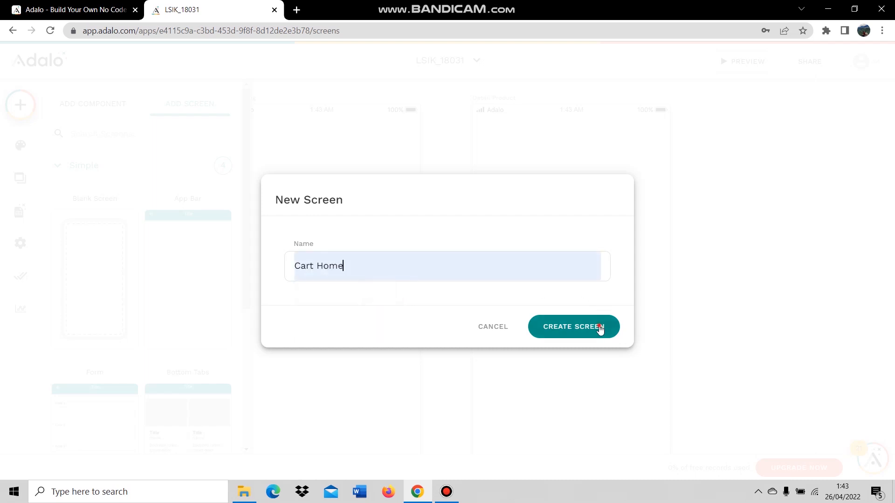
pyautogui.click(601, 328)
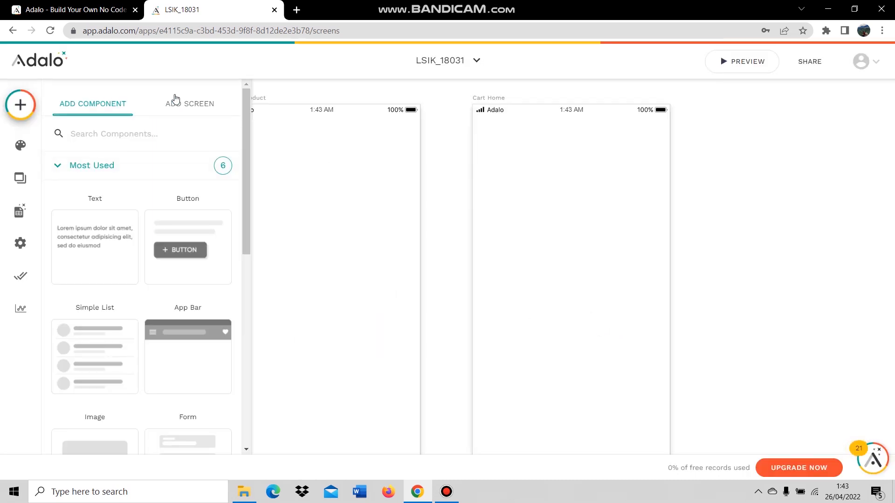
pyautogui.click(175, 100)
pyautogui.click(88, 243)
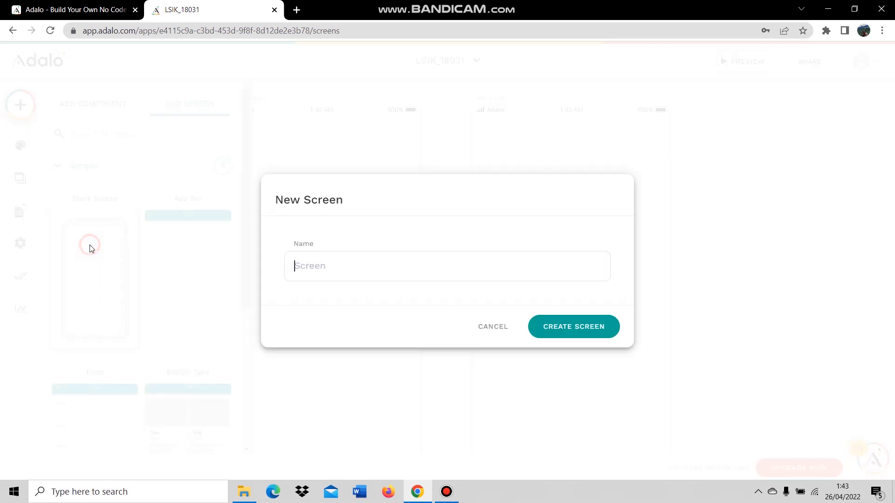
pyautogui.write('Cart Home 2')
pyautogui.click(553, 331)
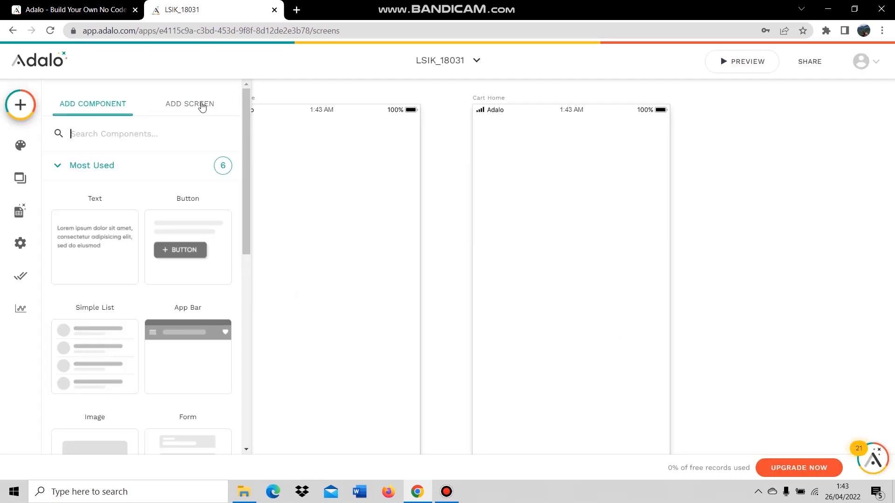
pyautogui.click(202, 106)
# Create blank screens named Akun and Ubah Akun.
pyautogui.click(84, 256)
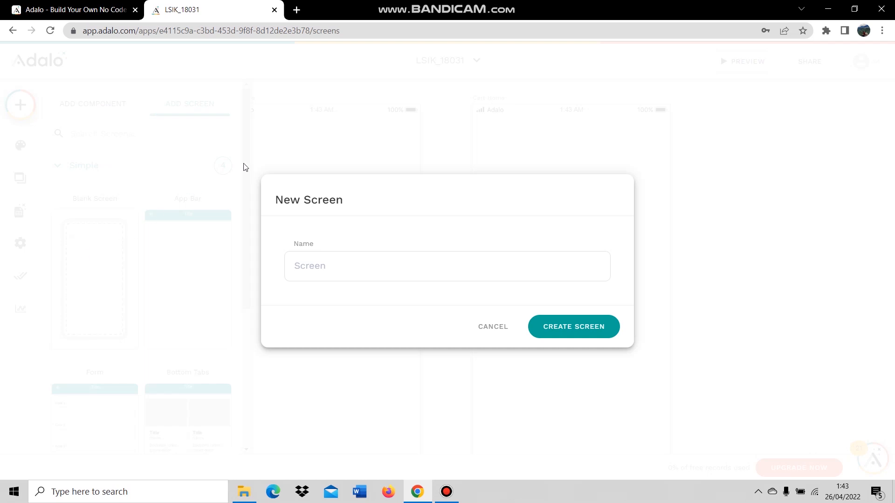
pyautogui.click(339, 267)
pyautogui.write('Akun')
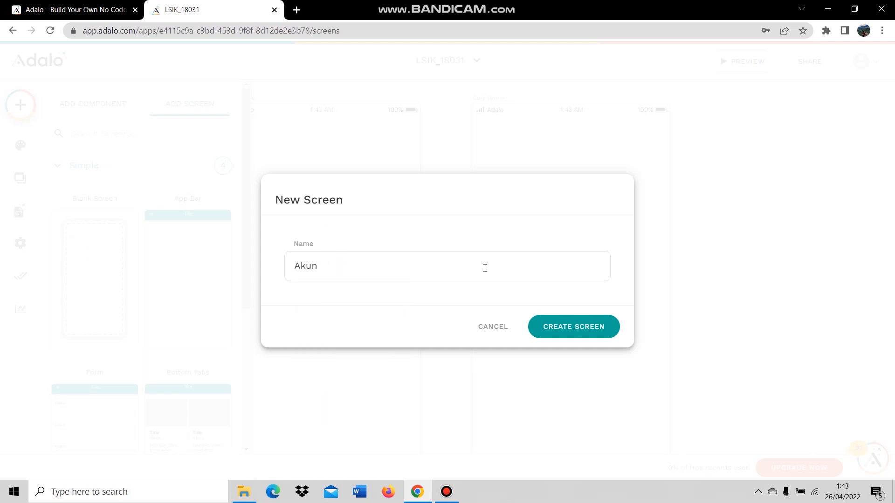
pyautogui.click(561, 334)
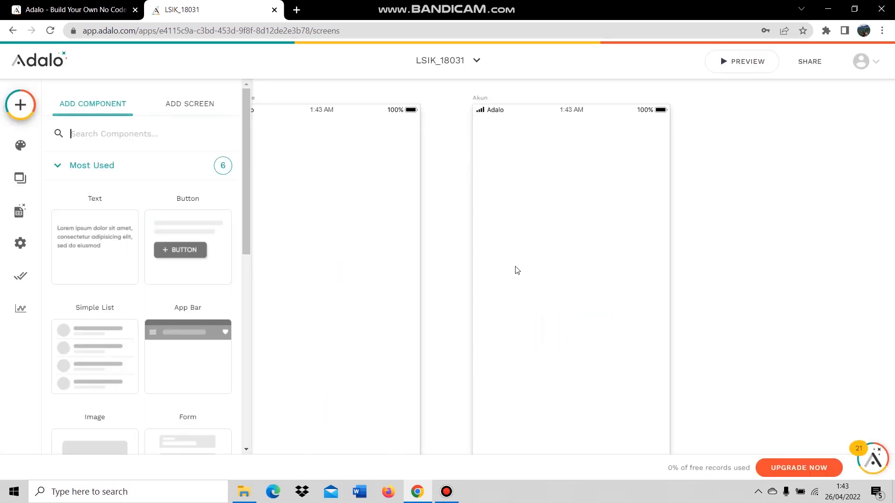
pyautogui.click(210, 109)
pyautogui.click(114, 246)
pyautogui.write('Ubah Akun')
pyautogui.click(567, 317)
# Create blank screens named Pembayaran and Bukti Transfer.
pyautogui.click(207, 117)
pyautogui.click(108, 254)
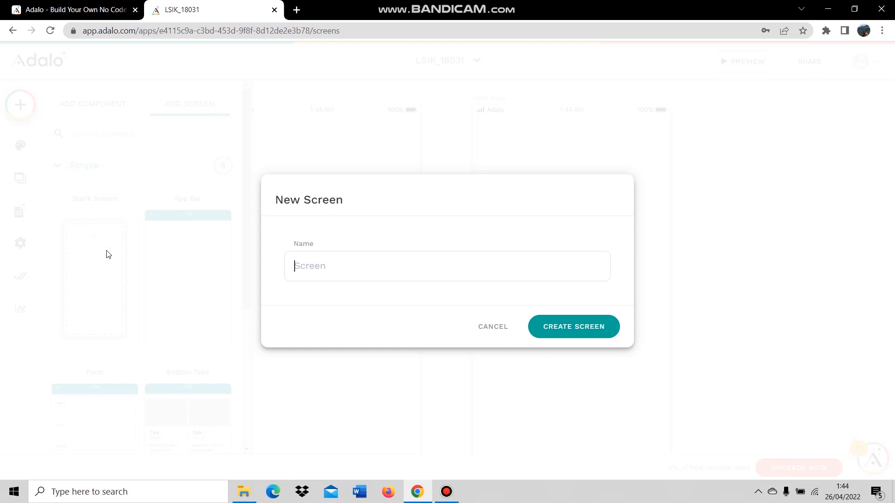
pyautogui.write('Cart Home')
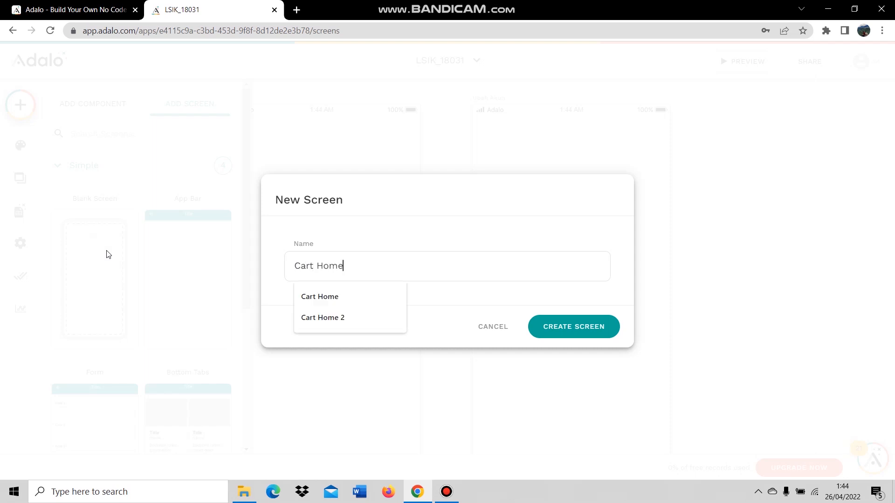
pyautogui.hotkey('ctrl', 'a')
pyautogui.write('Pembayaran')
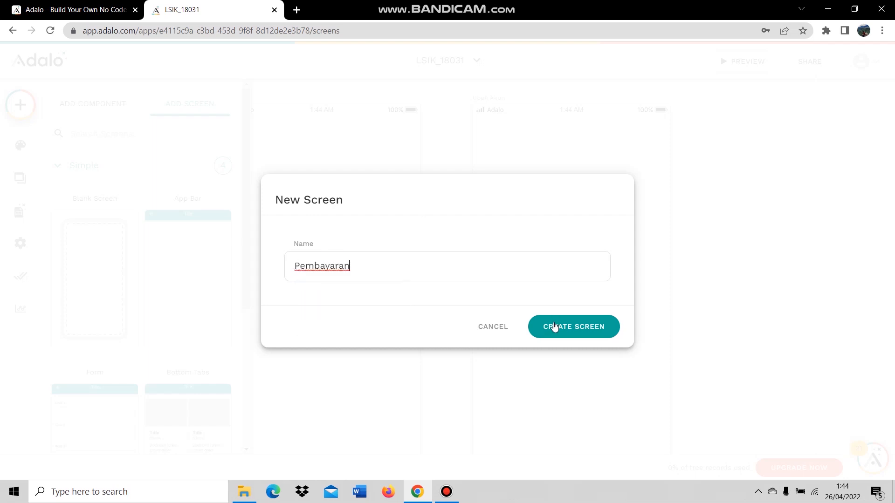
pyautogui.click(555, 326)
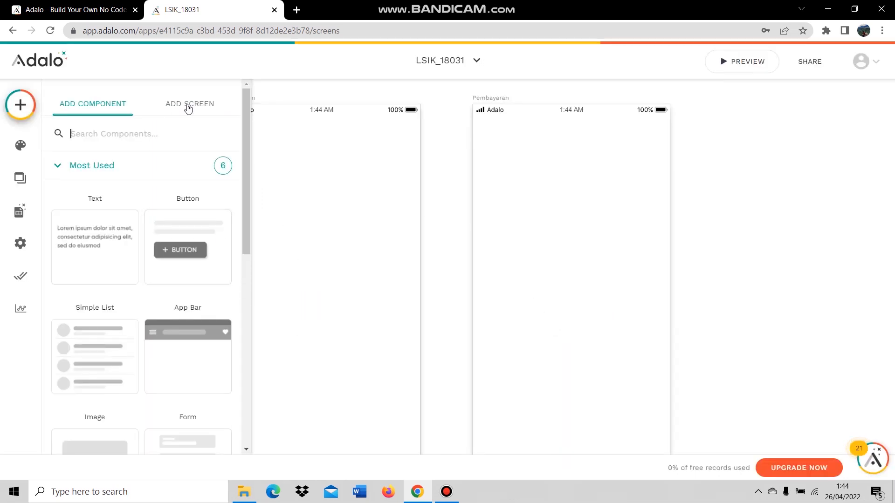
pyautogui.click(190, 105)
pyautogui.click(76, 271)
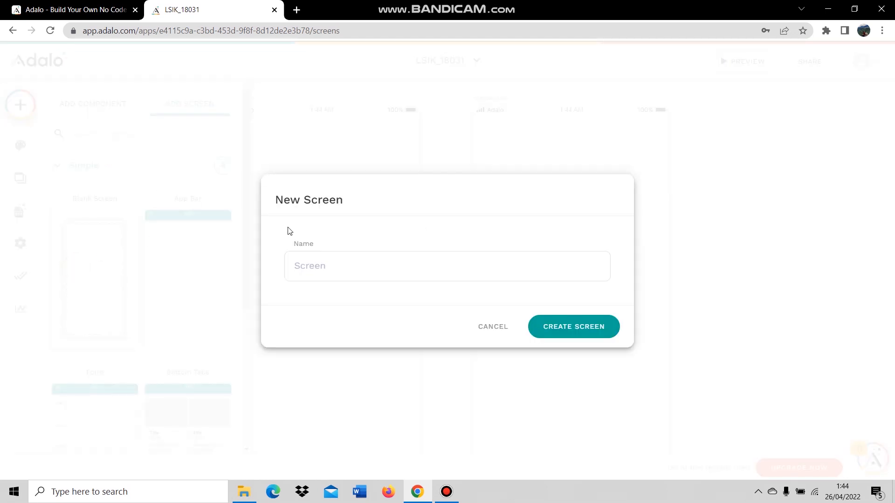
pyautogui.write('Bukti T')
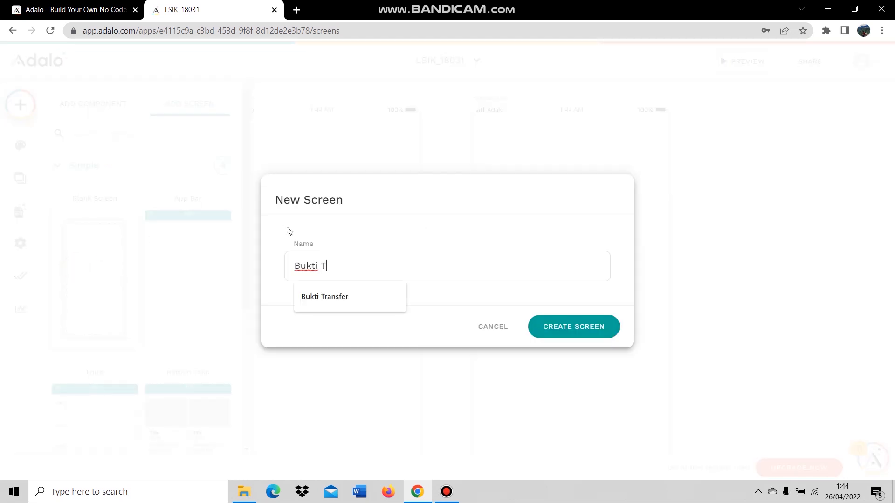
pyautogui.write('ransfer')
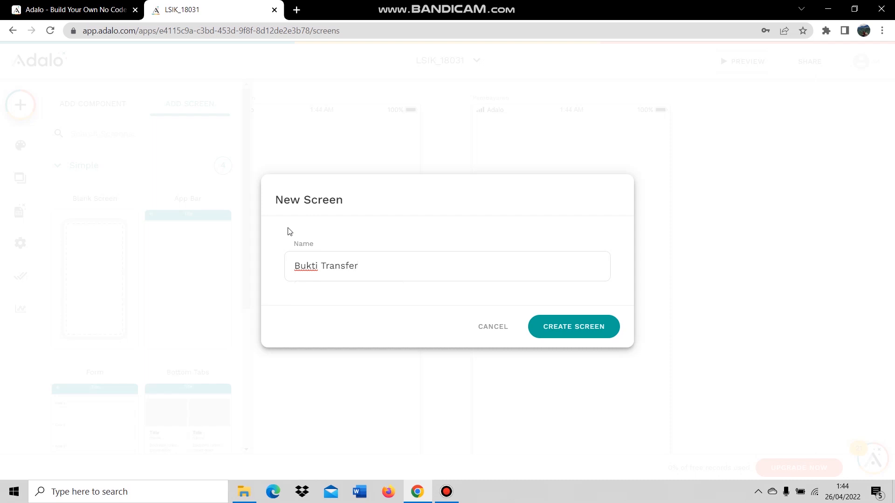
pyautogui.click(569, 330)
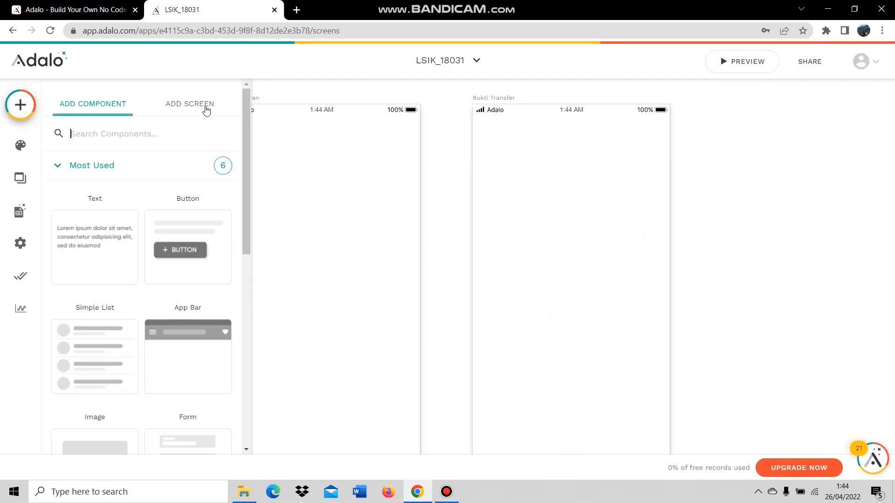
# Create blank screens named Riwayat and Detail Riwayat Transaksi.
pyautogui.click(206, 109)
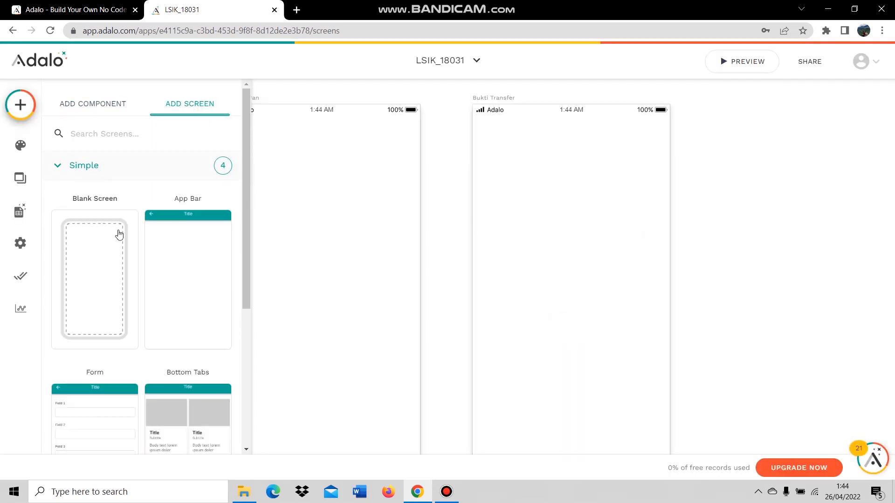
pyautogui.click(118, 231)
pyautogui.write('Riwayat')
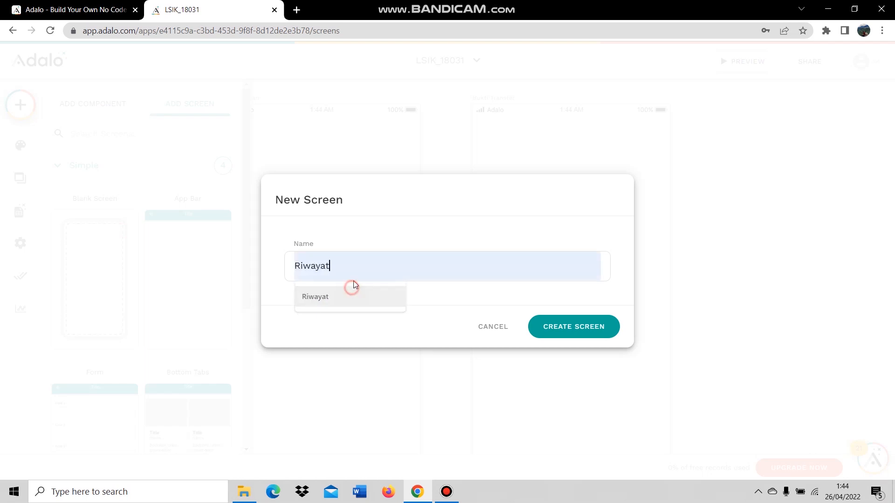
pyautogui.click(349, 292)
pyautogui.click(559, 329)
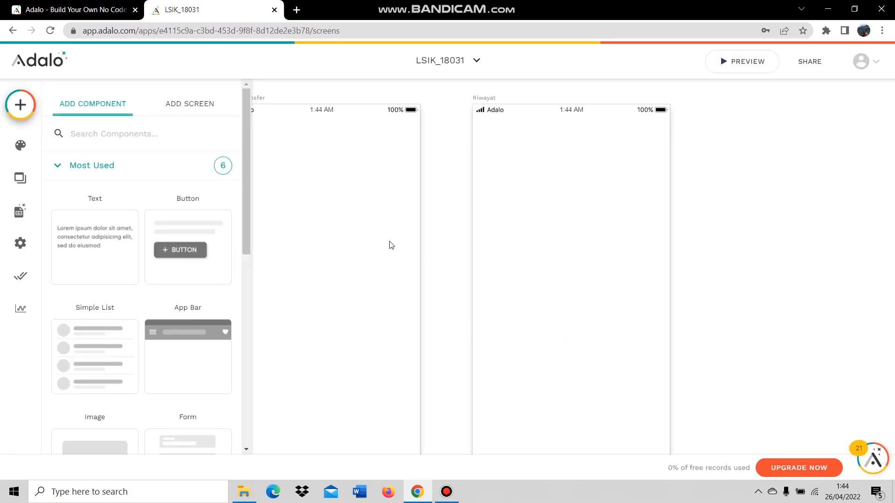
pyautogui.click(205, 110)
pyautogui.click(114, 241)
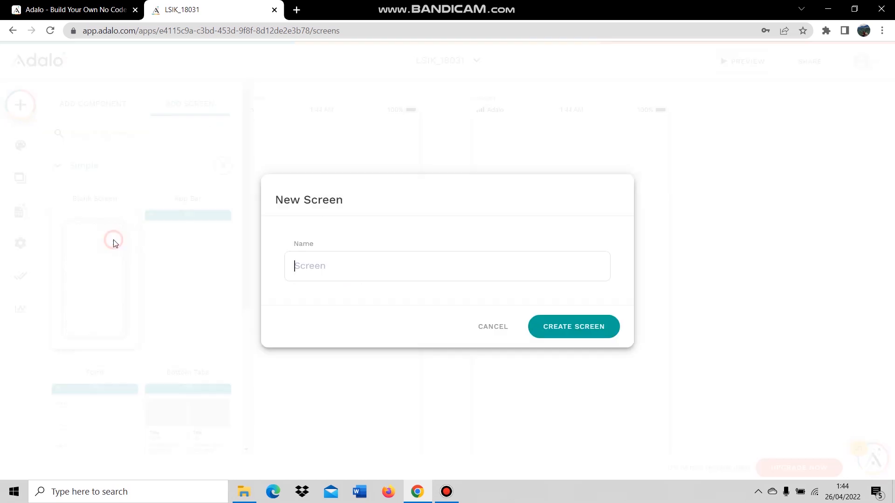
pyautogui.write('Deta')
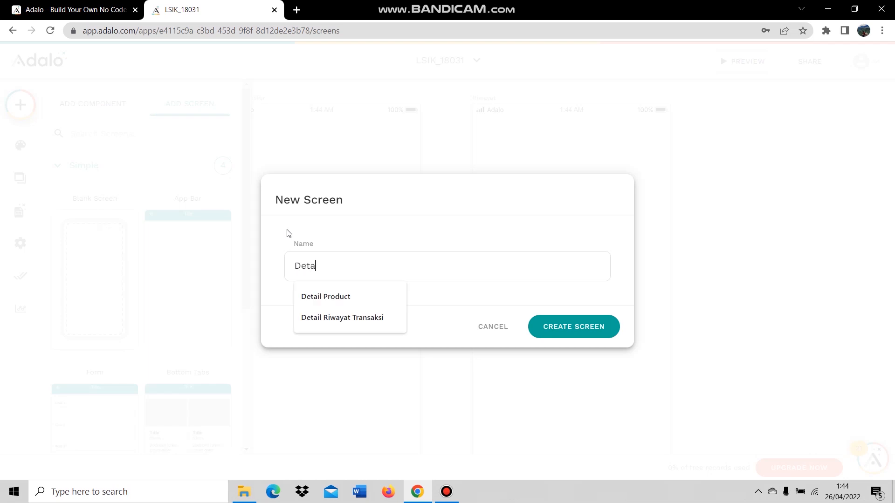
pyautogui.write('il Riwayat')
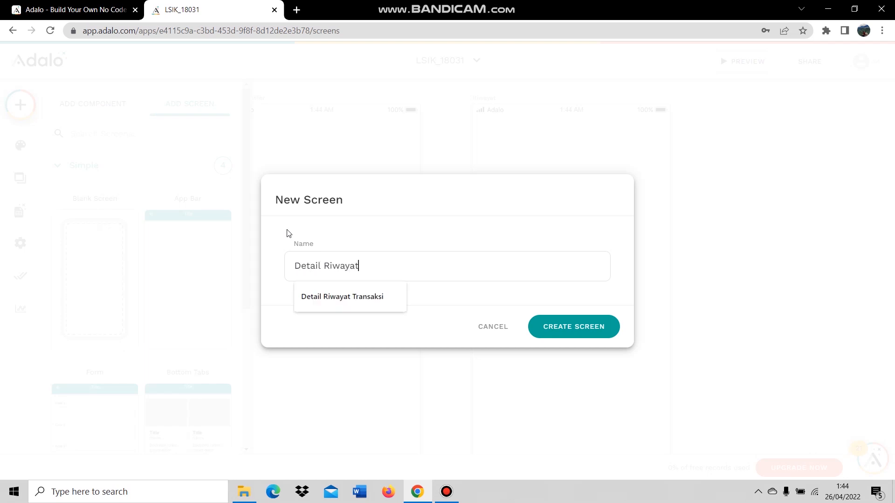
pyautogui.write(' Transaksi')
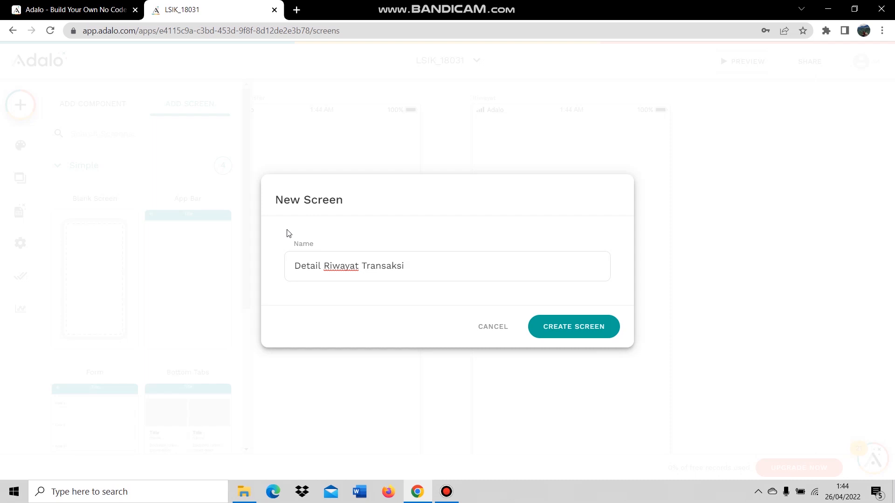
pyautogui.click(567, 324)
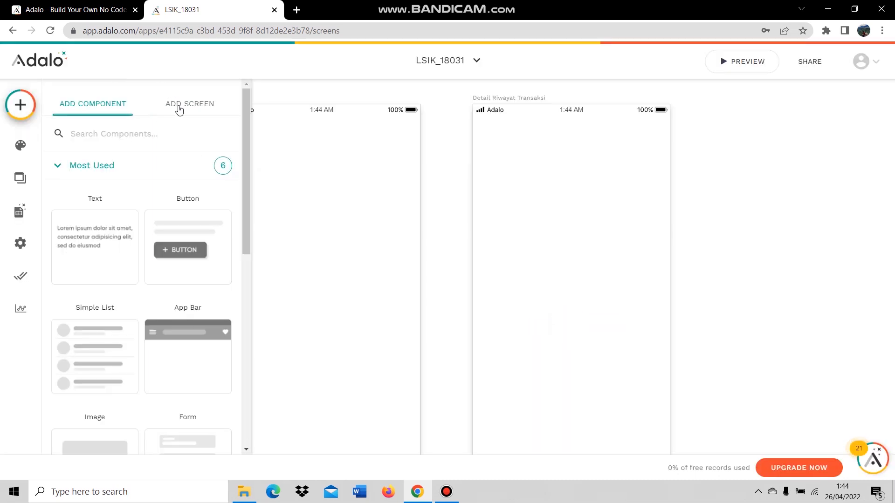
# Create a blank Terimakasih screen and close the component panel.
pyautogui.click(179, 108)
pyautogui.click(111, 259)
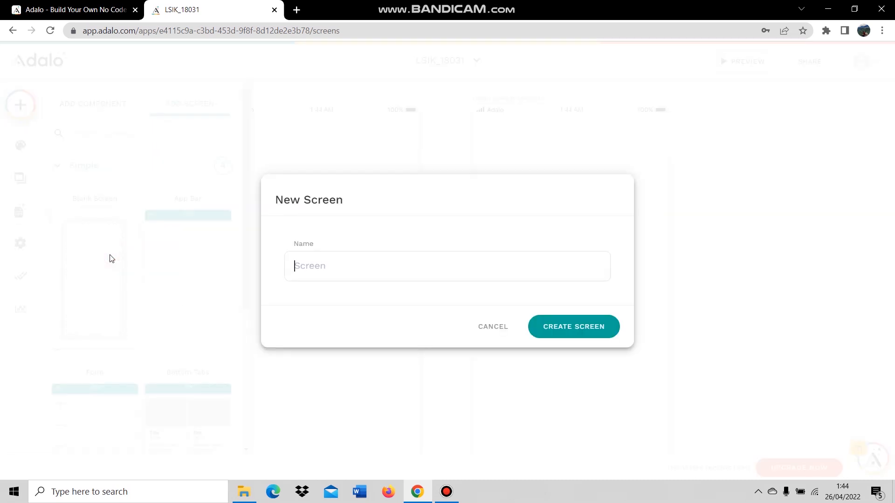
pyautogui.write('Terimakasih')
pyautogui.click(544, 328)
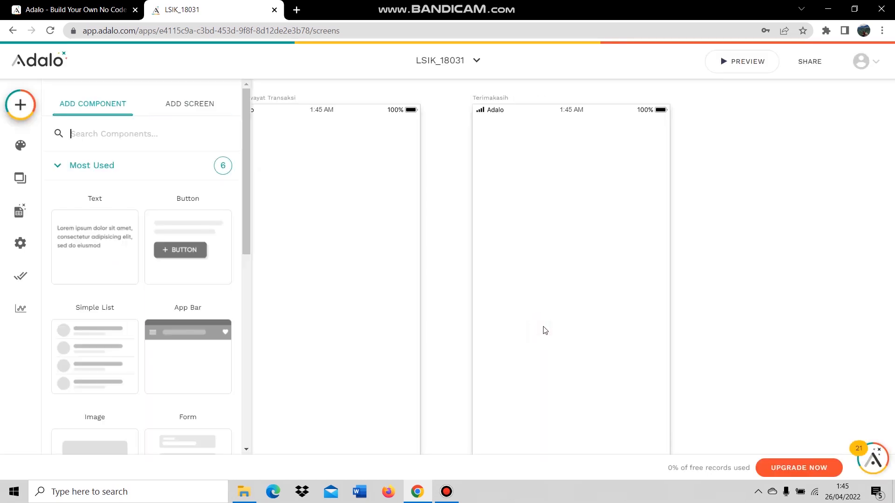
pyautogui.click(745, 242)
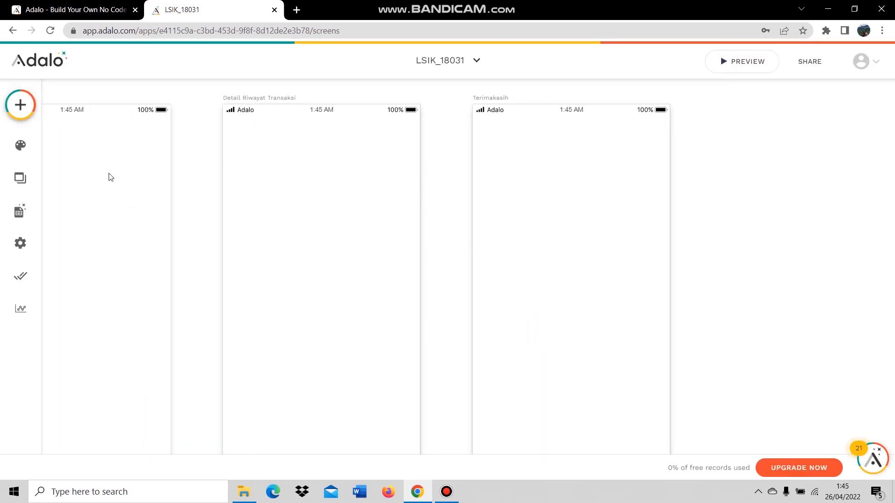
# Scroll through the LSIK_18031 screen list, then show the Database view with only Users.
pyautogui.click(20, 178)
pyautogui.scroll(-3, 150, 205)
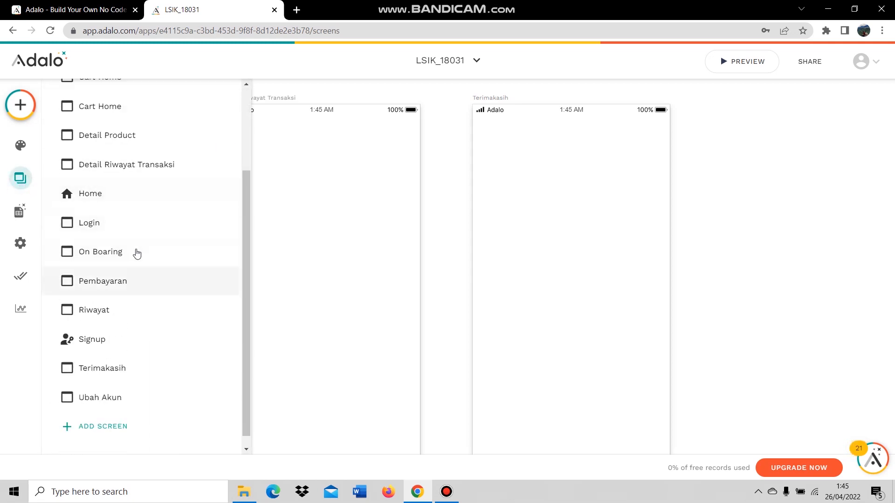
pyautogui.scroll(5, 134, 252)
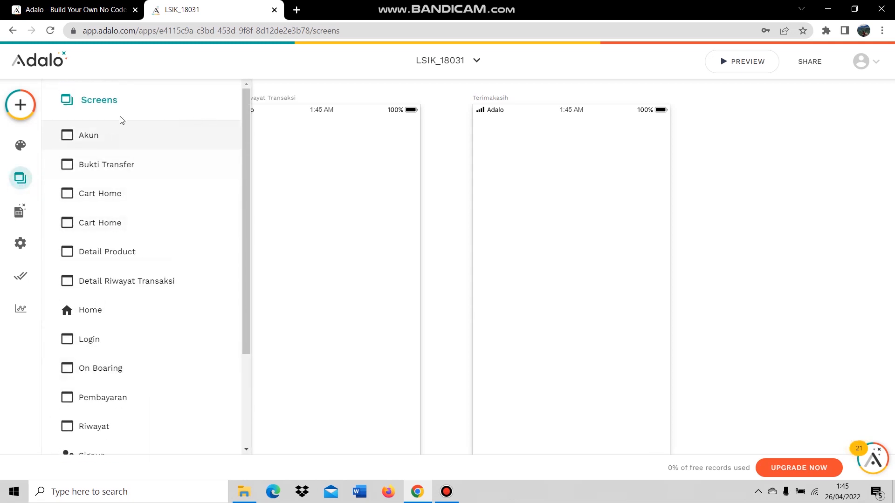
pyautogui.scroll(-2, 168, 195)
pyautogui.scroll(2, 164, 222)
pyautogui.scroll(-2, 170, 244)
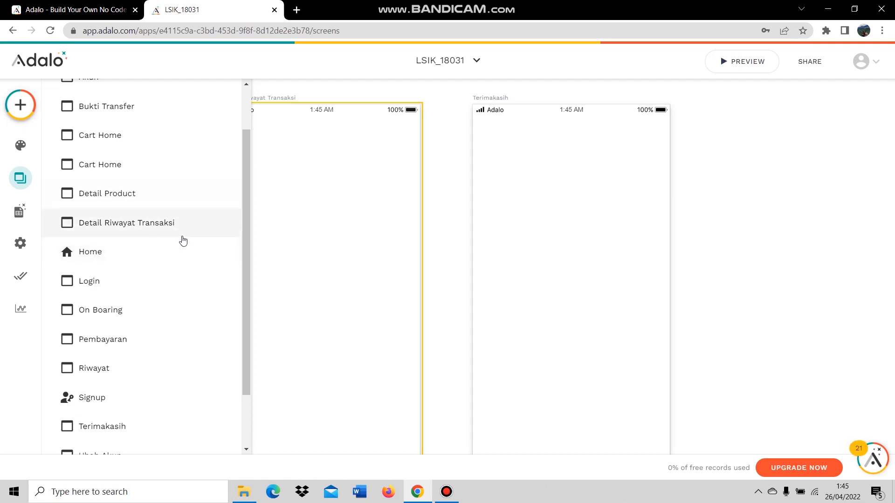
pyautogui.click(23, 218)
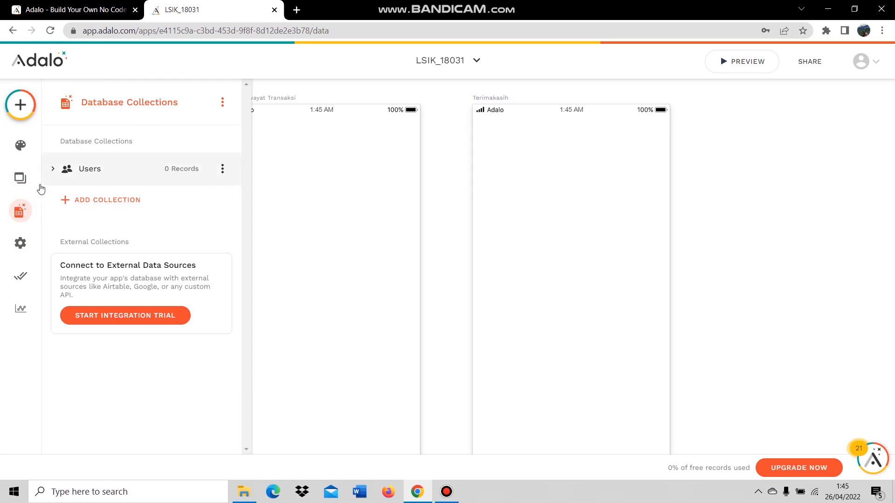
# Add the Pembayaran and Product database collections.
pyautogui.click(87, 200)
pyautogui.click(82, 168)
pyautogui.click(88, 170)
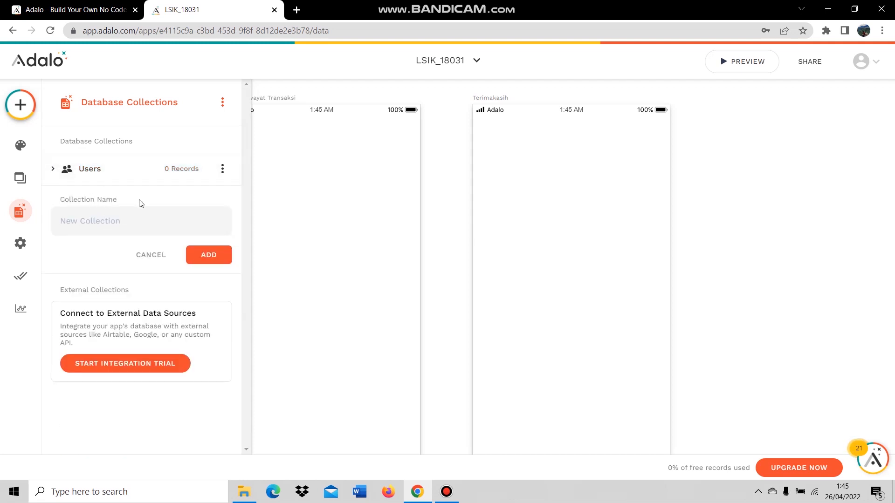
pyautogui.click(158, 214)
pyautogui.write('Pembayaran')
pyautogui.click(209, 254)
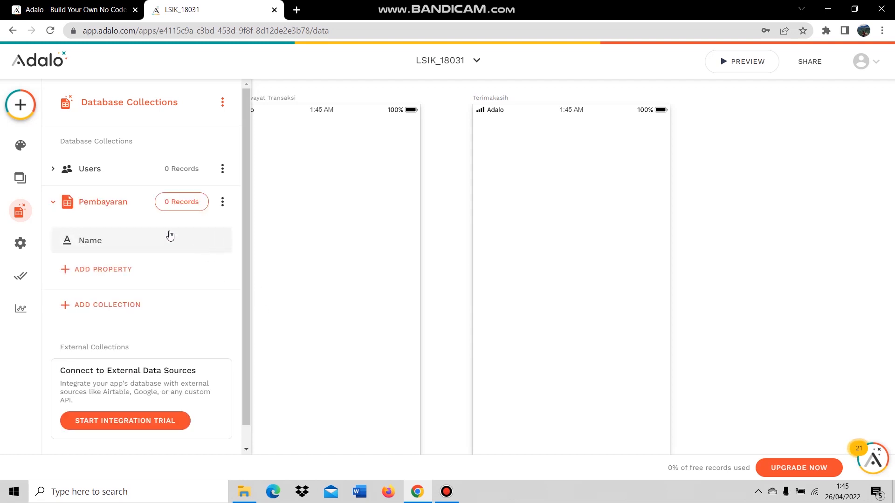
pyautogui.click(75, 204)
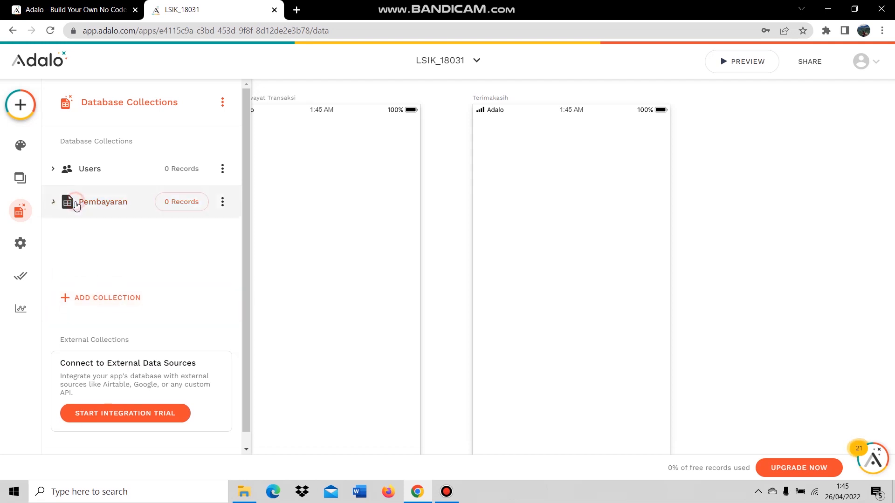
pyautogui.click(95, 231)
pyautogui.click(123, 255)
pyautogui.write('Product')
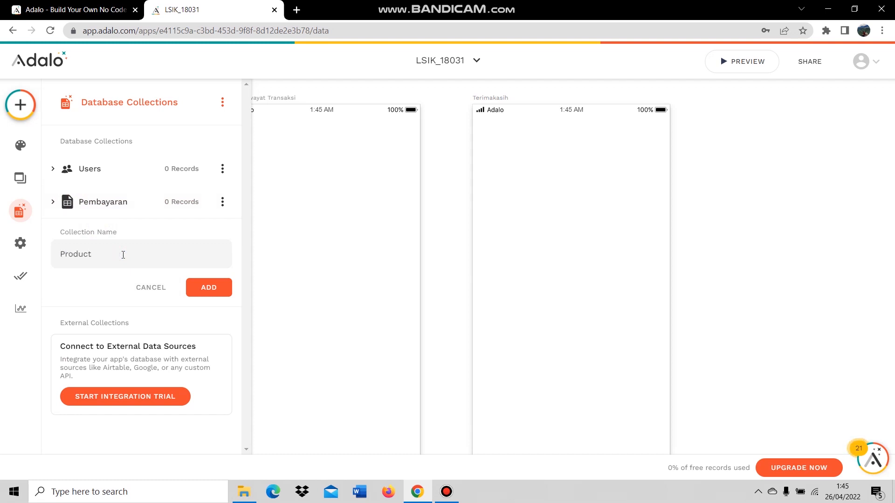
pyautogui.click(191, 288)
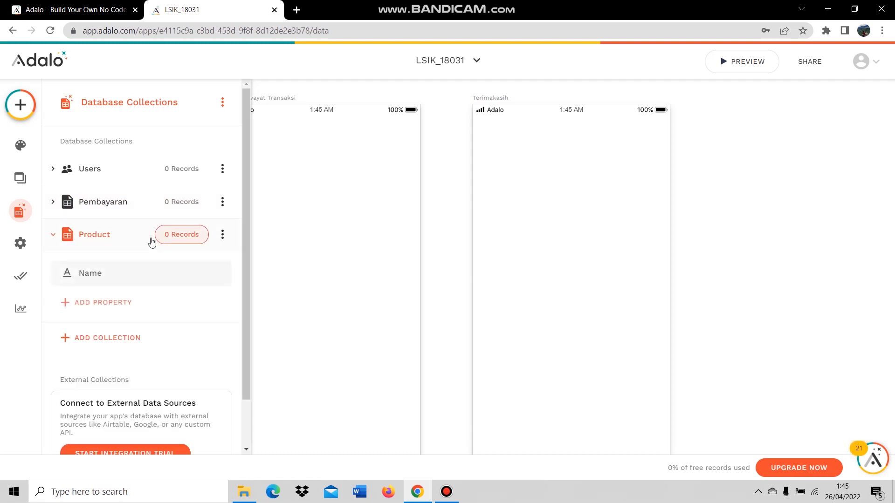
pyautogui.click(95, 239)
# Add the Detail Pembayaran and Chart database collections.
pyautogui.click(99, 268)
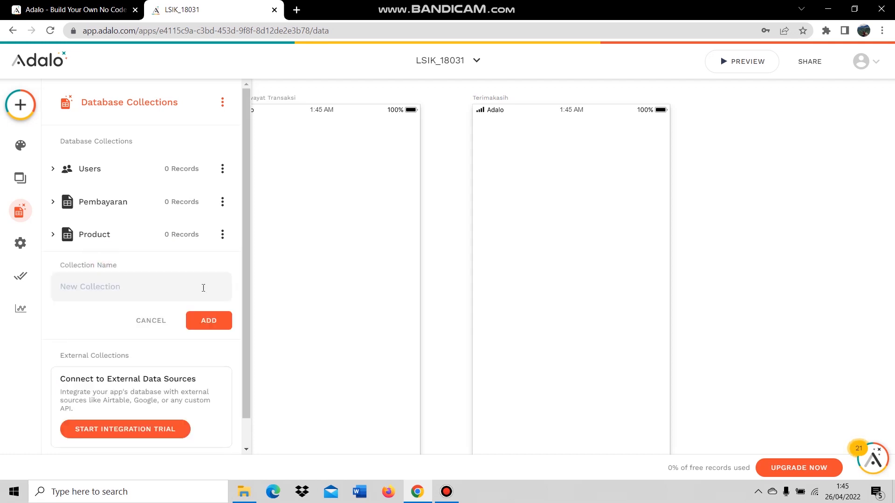
pyautogui.click(134, 285)
pyautogui.write('Detail Pembayaran')
pyautogui.click(194, 321)
pyautogui.click(107, 281)
pyautogui.click(115, 305)
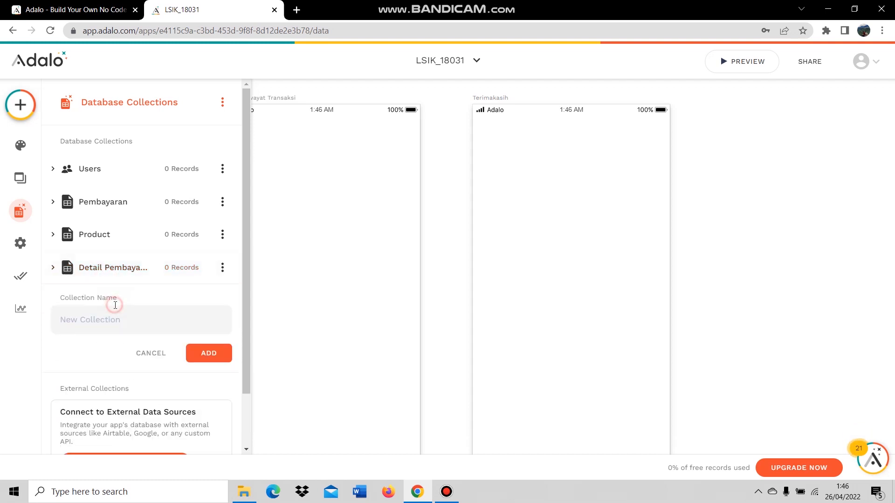
pyautogui.click(146, 326)
pyautogui.write('Chart')
pyautogui.click(212, 350)
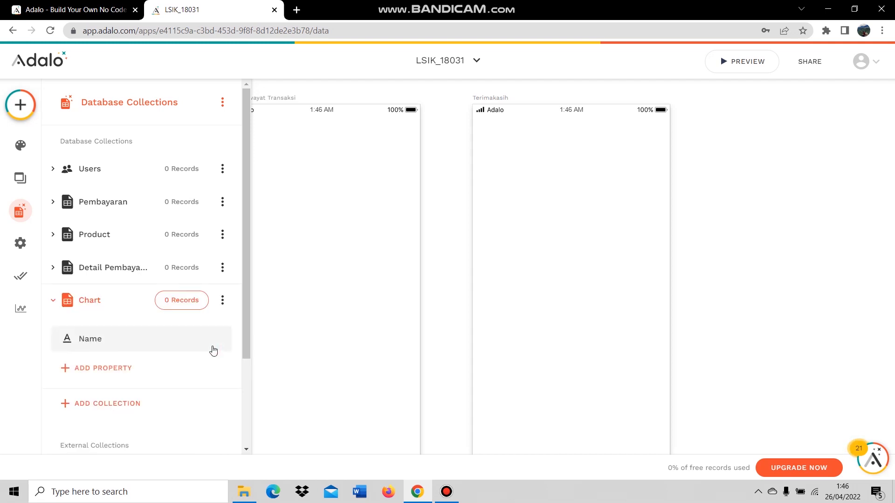
pyautogui.click(114, 304)
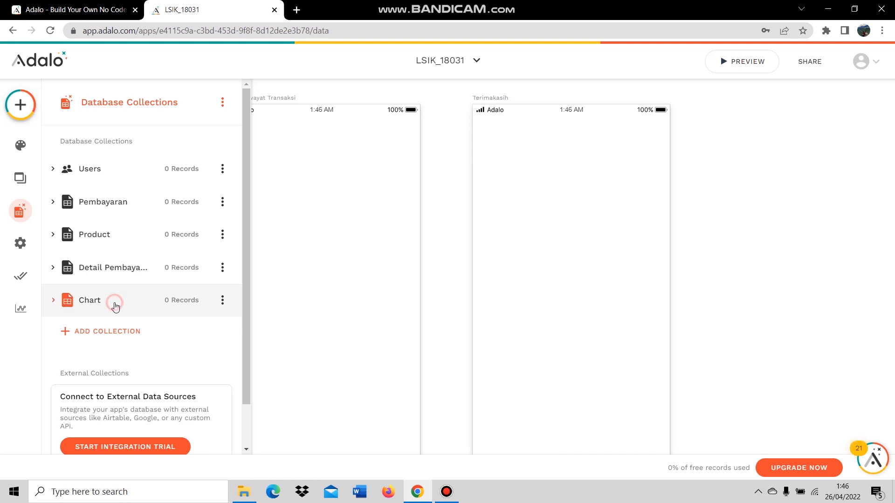
# Rename the Chart collection's Name property to ID.
pyautogui.click(114, 304)
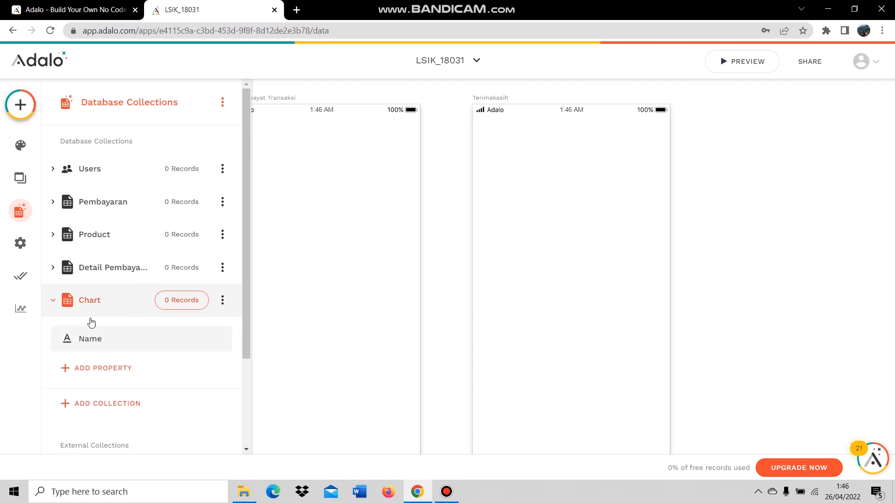
pyautogui.click(111, 343)
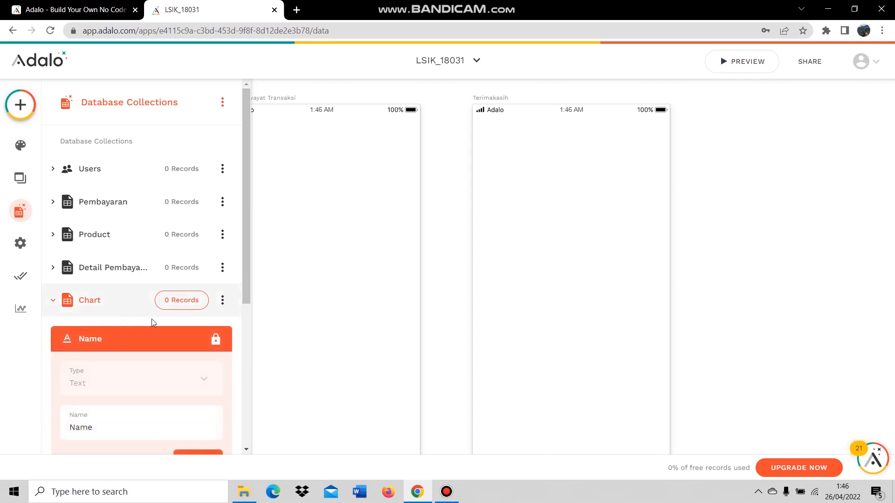
pyautogui.scroll(-1, 132, 320)
pyautogui.moveTo(95, 370); pyautogui.dragTo(45, 375)
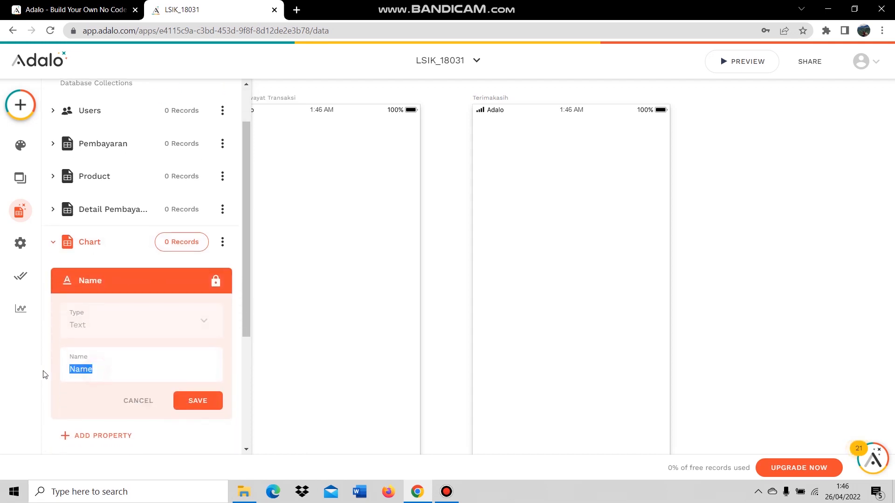
pyautogui.write('I')
pyautogui.click(186, 403)
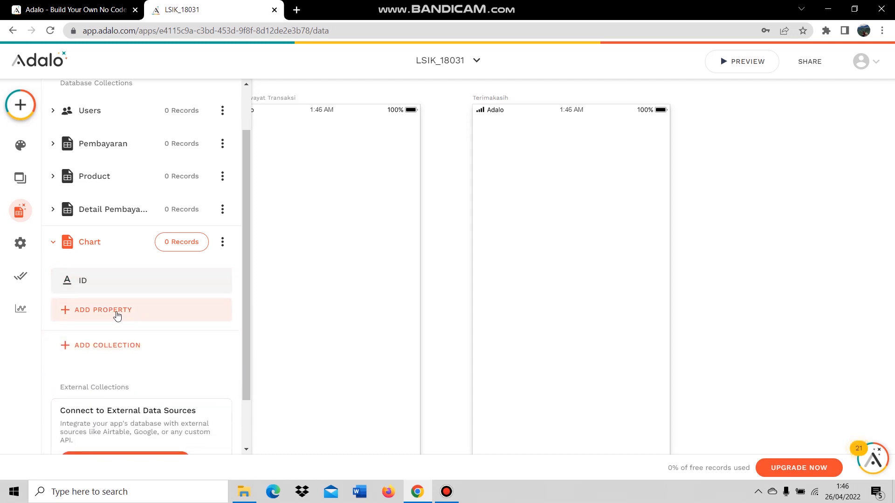
# Add a Number property named Harga to Chart.
pyautogui.click(117, 316)
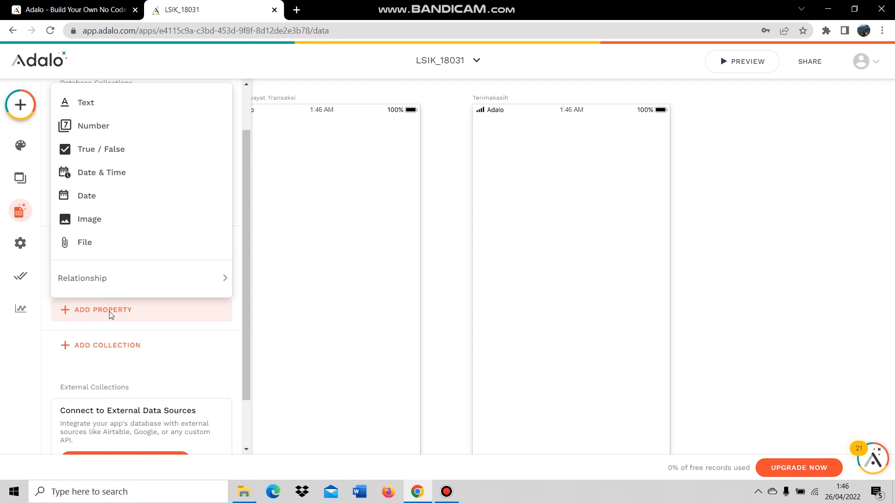
pyautogui.click(102, 132)
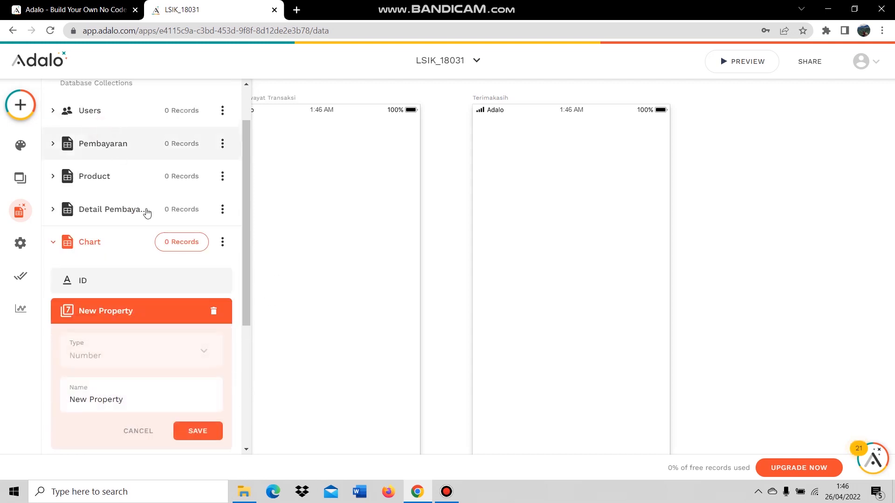
pyautogui.tripleClick(126, 396)
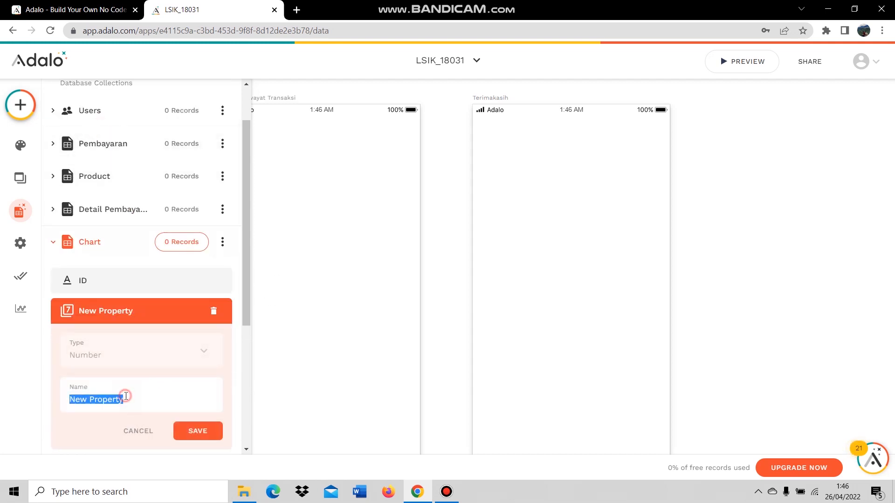
pyautogui.write('Harga')
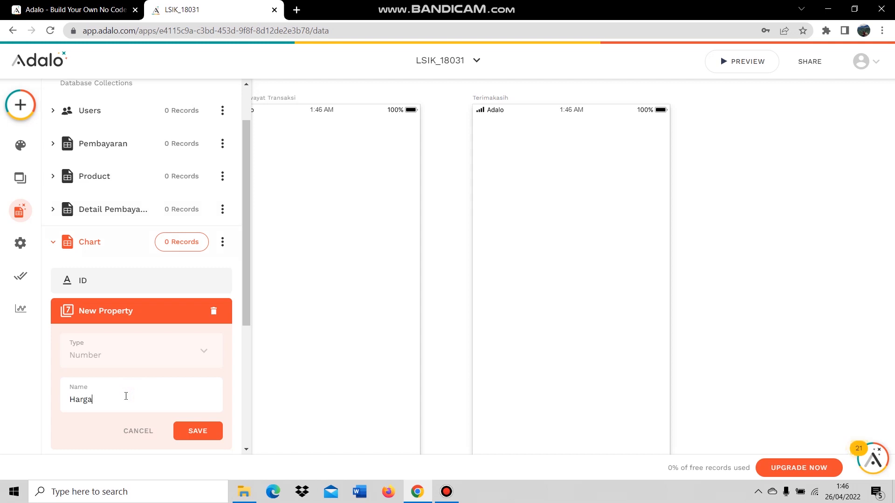
pyautogui.click(209, 433)
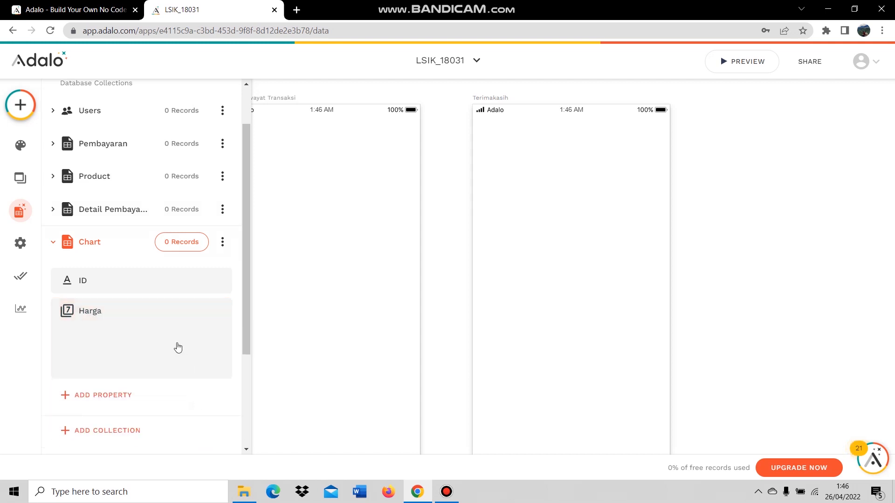
# Add a User ID relationship to Users, one user having many charts.
pyautogui.click(143, 343)
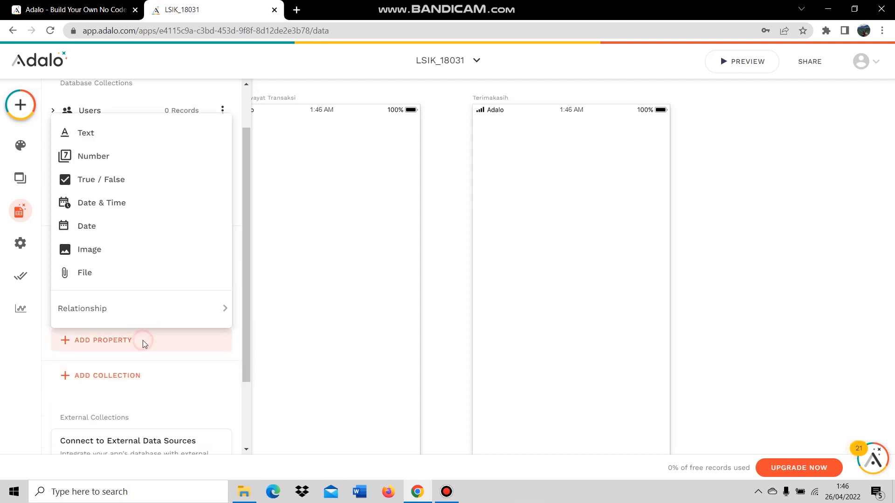
pyautogui.moveTo(146, 310)
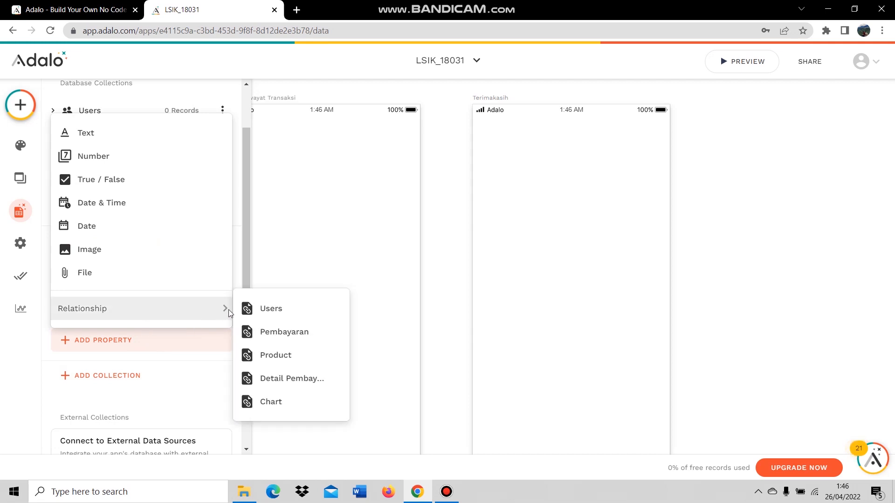
pyautogui.click(276, 310)
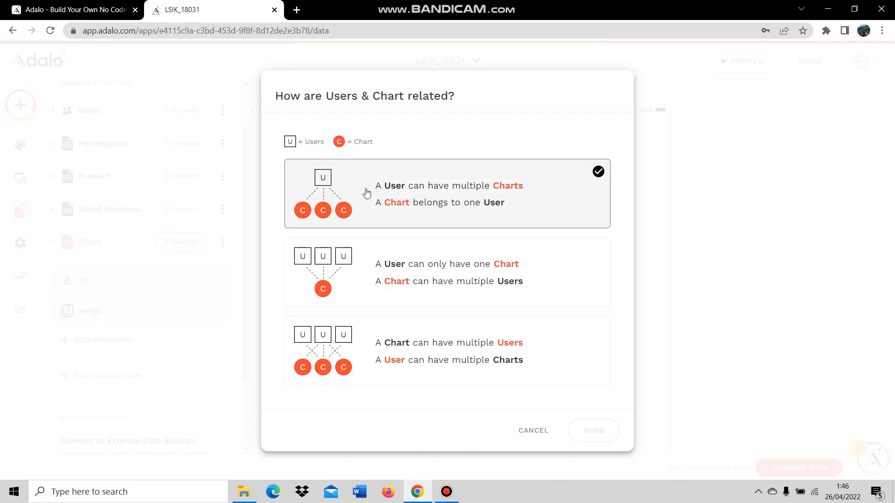
pyautogui.click(447, 188)
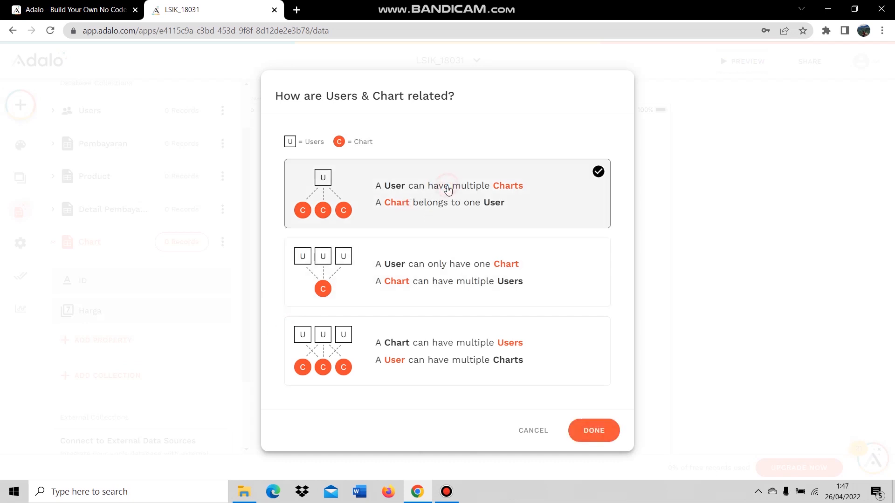
pyautogui.click(597, 436)
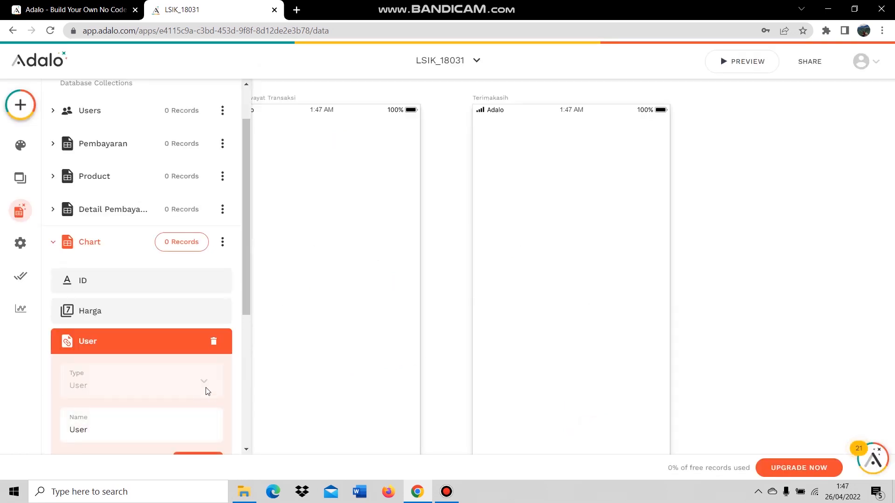
pyautogui.click(145, 426)
pyautogui.write('ID')
pyautogui.scroll(-2, 186, 415)
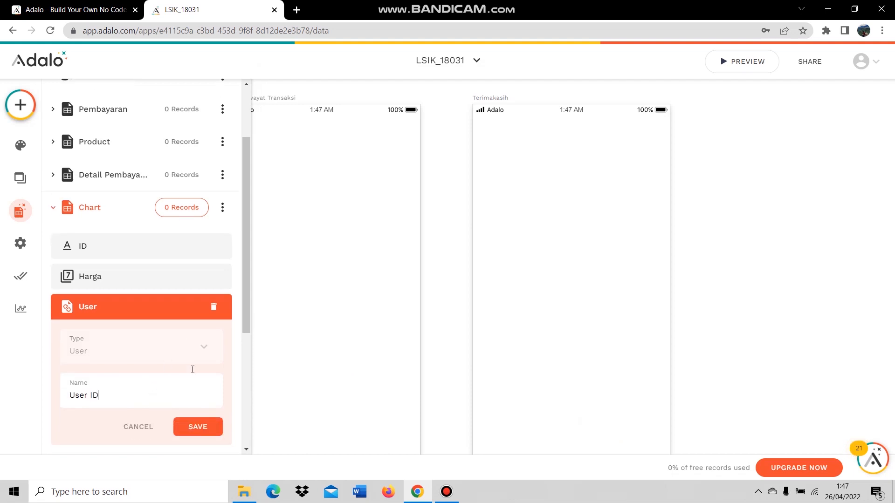
pyautogui.click(207, 407)
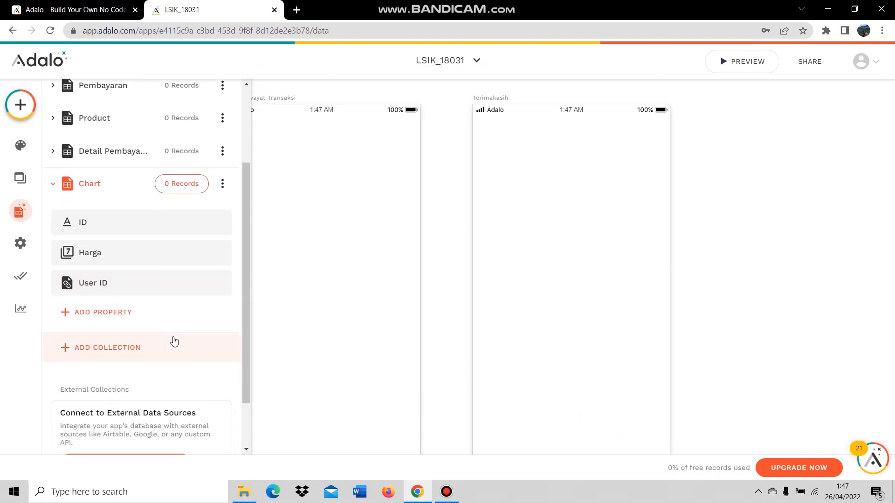
# Add a Product ID relationship to Product, one product having many charts.
pyautogui.click(147, 321)
pyautogui.moveTo(163, 283)
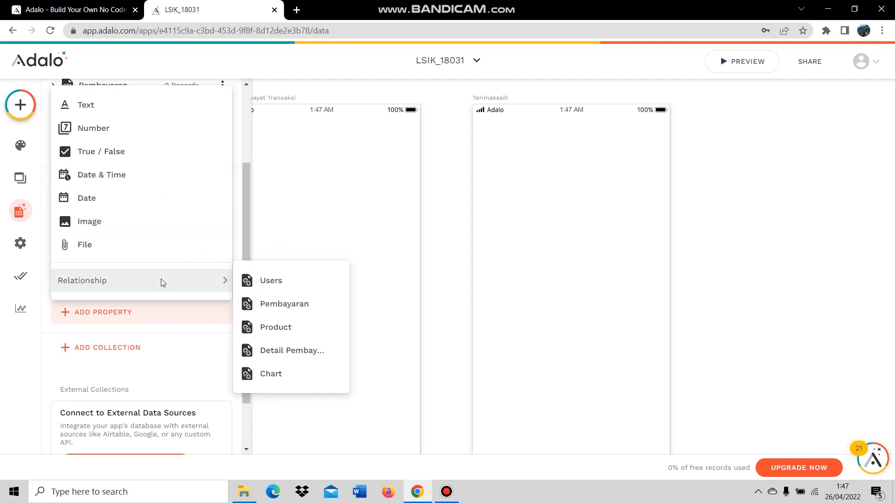
pyautogui.click(288, 328)
pyautogui.click(355, 218)
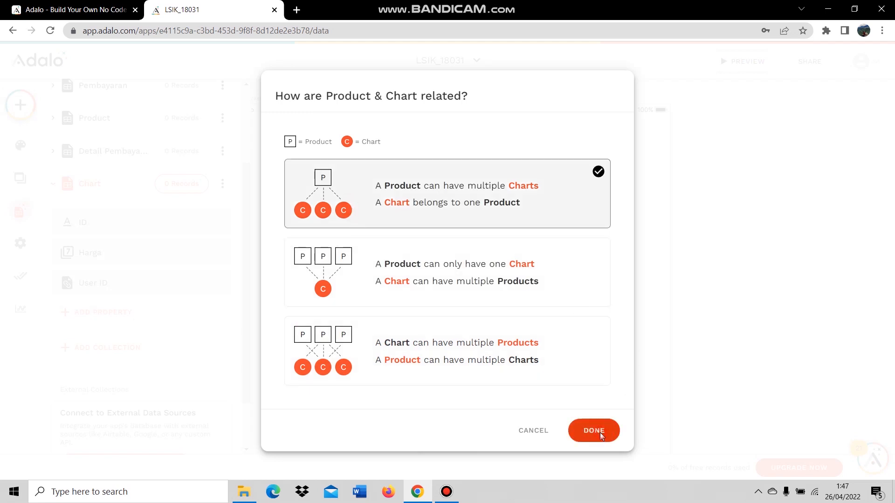
pyautogui.click(600, 432)
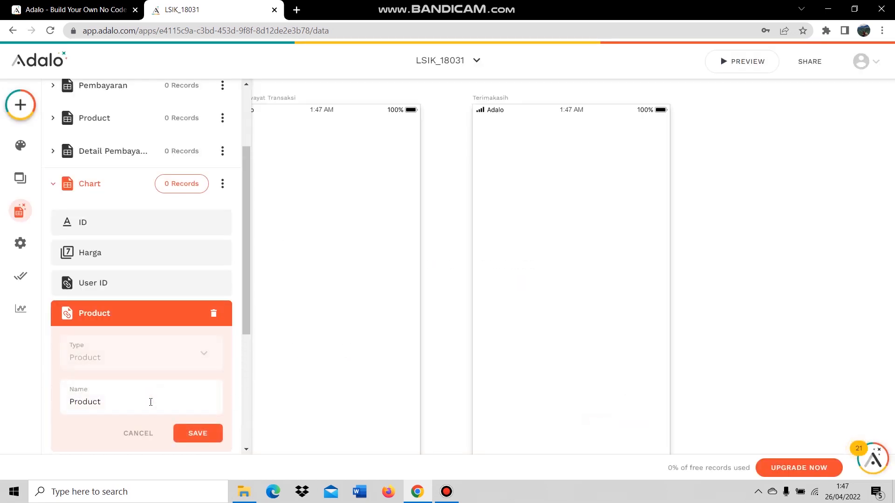
pyautogui.write('ID')
pyautogui.click(196, 435)
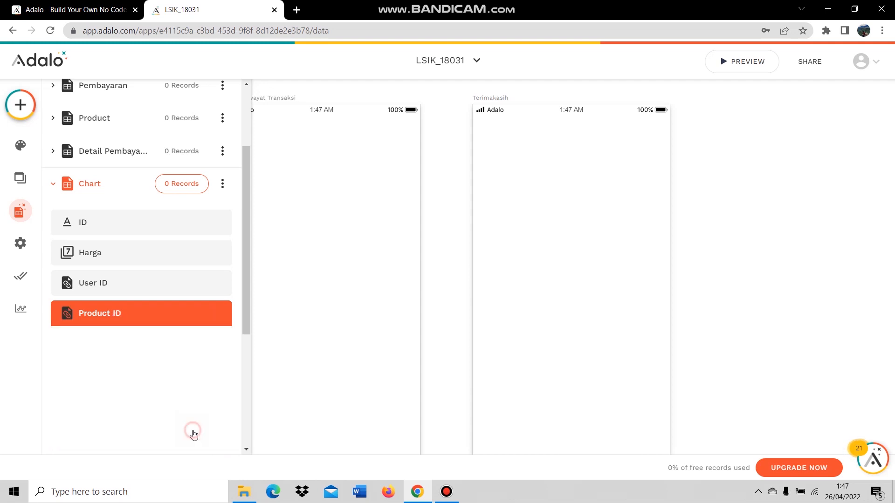
pyautogui.click(114, 188)
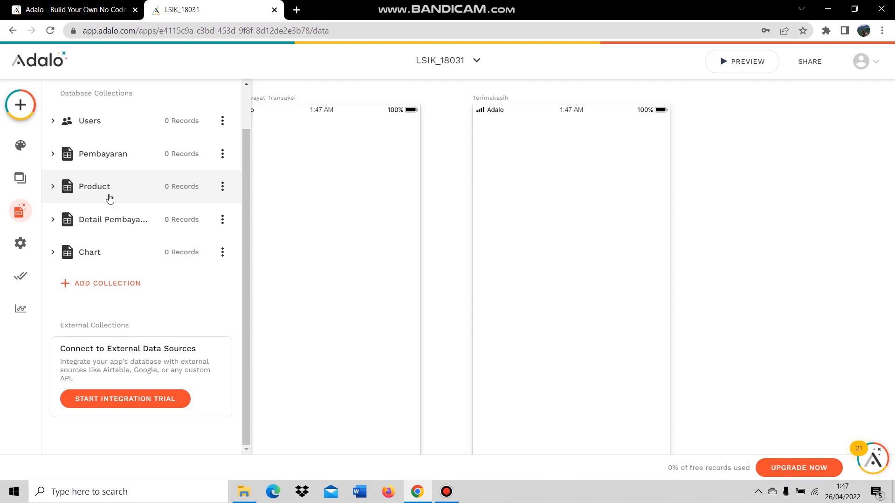
# Rename the Detail Pembayaran collection's Name property to ID.
pyautogui.click(101, 219)
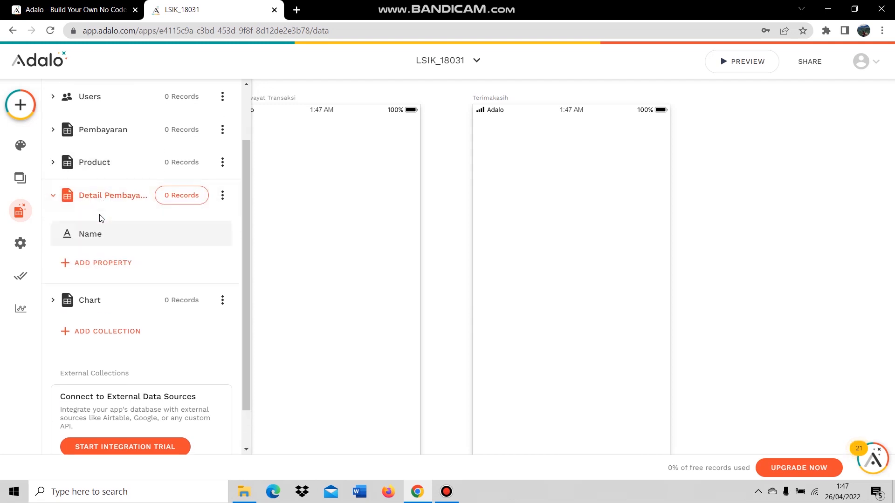
pyautogui.click(112, 238)
pyautogui.moveTo(108, 320); pyautogui.dragTo(66, 321)
pyautogui.press('BackSpace')
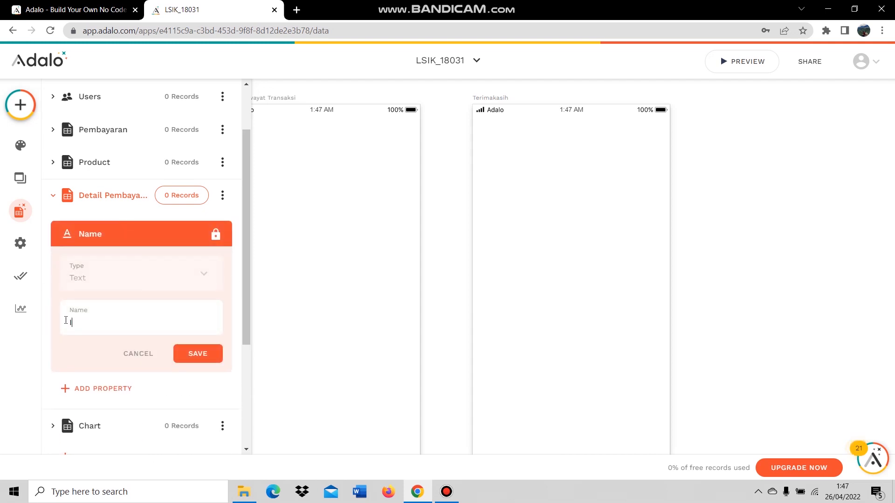
pyautogui.click(198, 353)
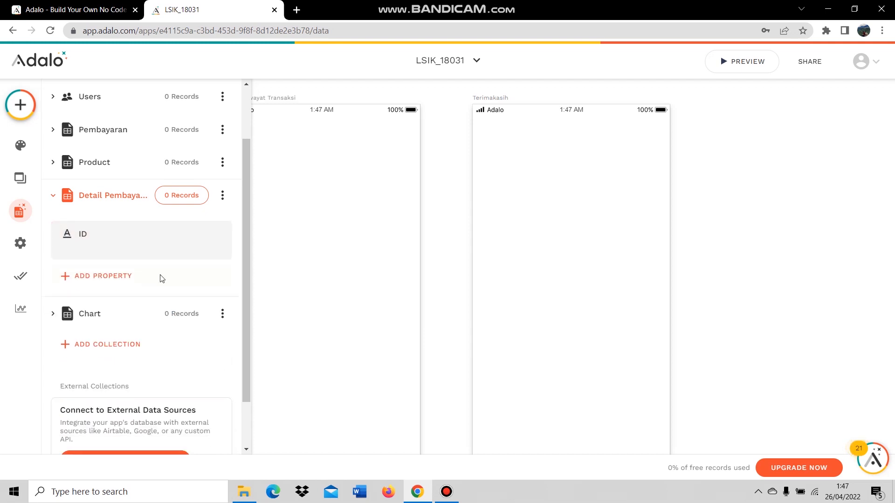
# Add a one-to-many Product ID relationship, each Product having many details.
pyautogui.click(97, 266)
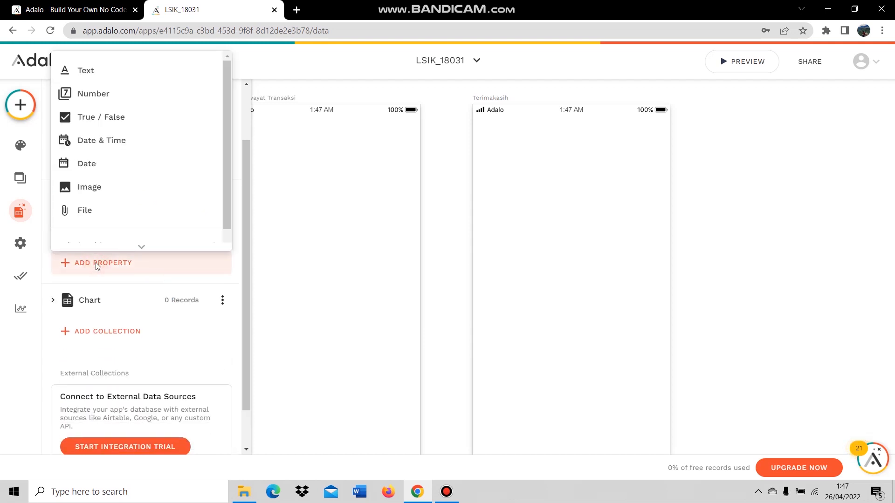
pyautogui.moveTo(133, 241)
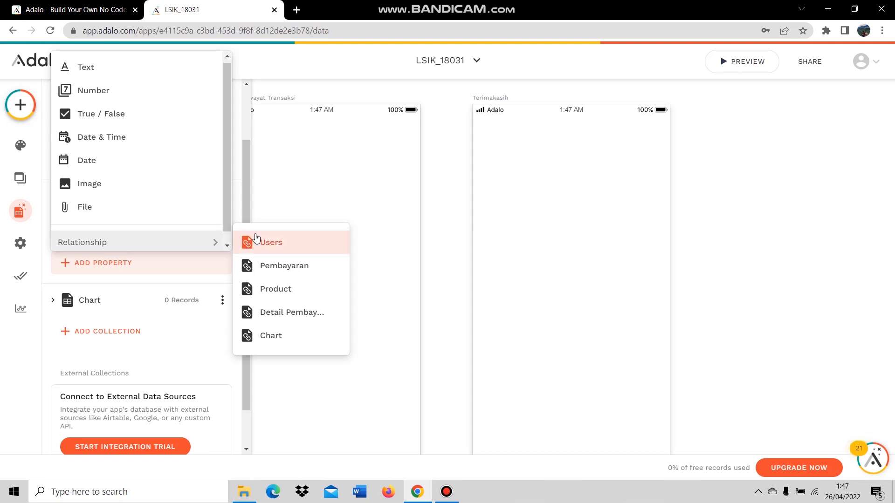
pyautogui.click(254, 287)
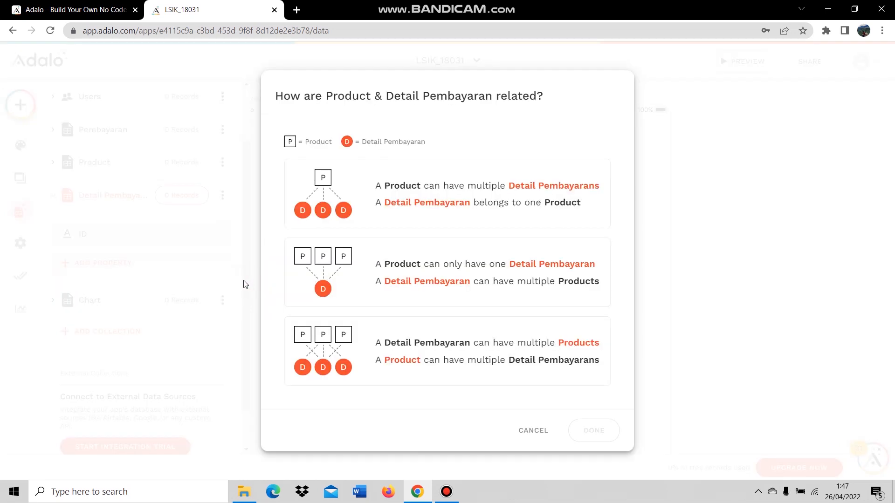
pyautogui.click(376, 211)
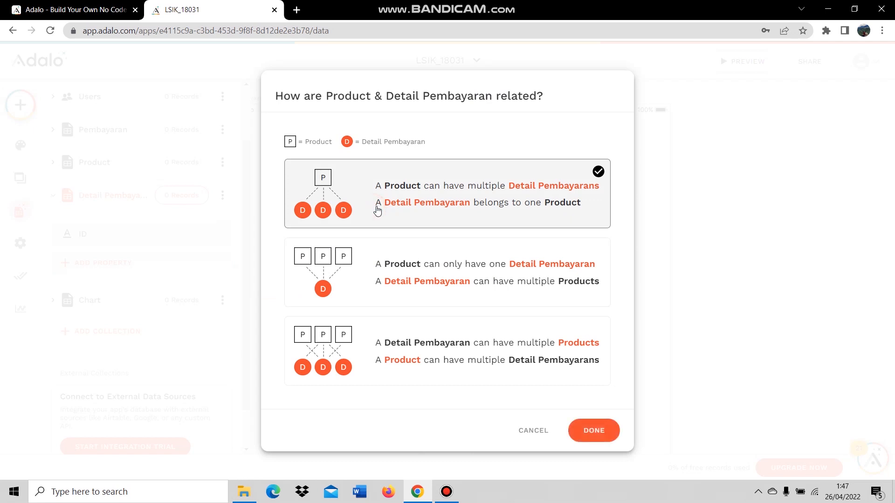
pyautogui.click(594, 431)
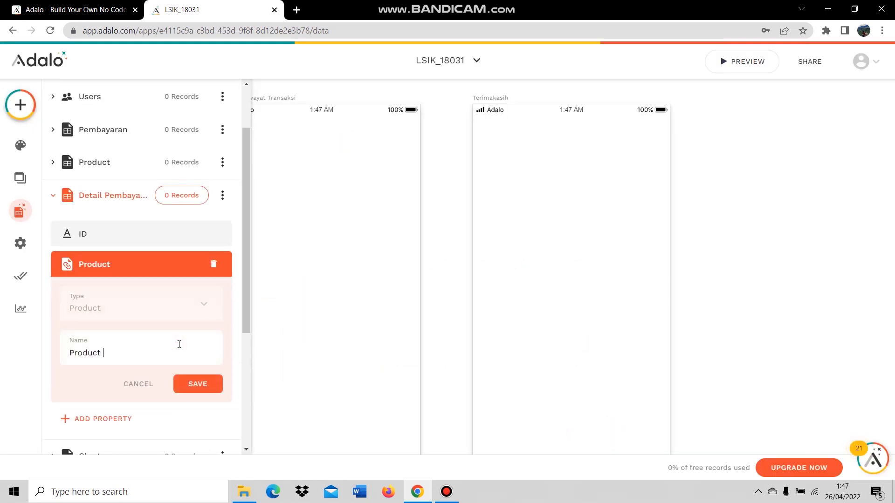
pyautogui.write('ID')
pyautogui.click(198, 384)
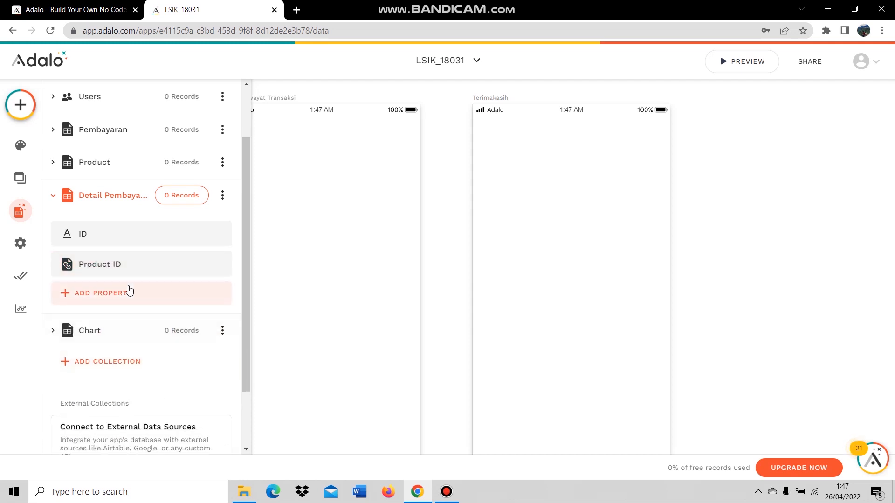
# Add a Pembayaran ID relationship, each Pembayaran having many details.
pyautogui.click(129, 292)
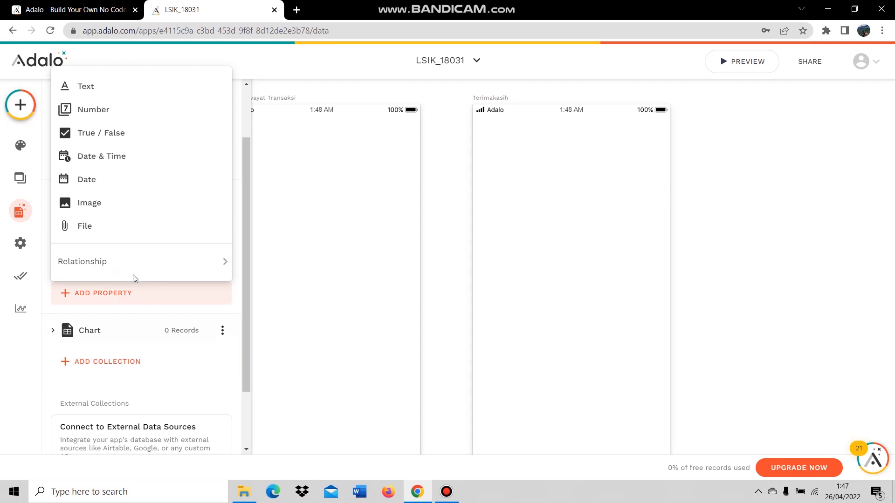
pyautogui.moveTo(137, 271)
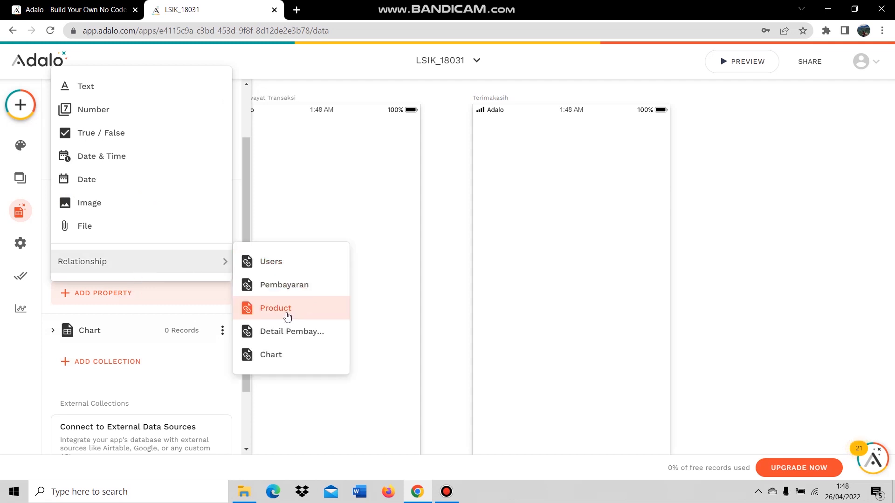
pyautogui.click(285, 285)
pyautogui.click(379, 207)
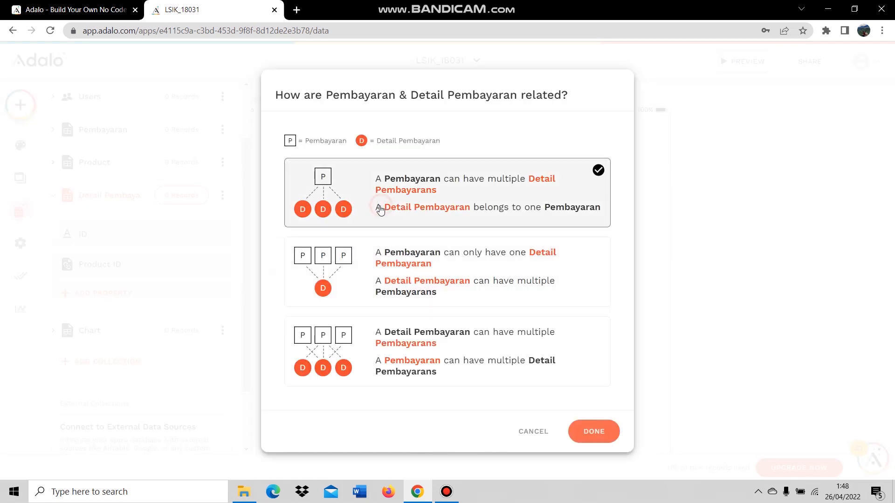
pyautogui.click(585, 430)
pyautogui.click(144, 377)
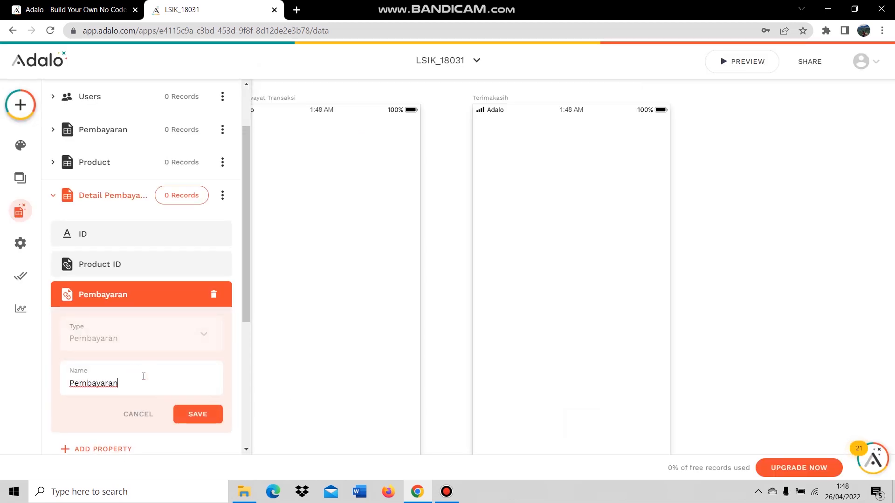
pyautogui.write('ID')
pyautogui.click(196, 413)
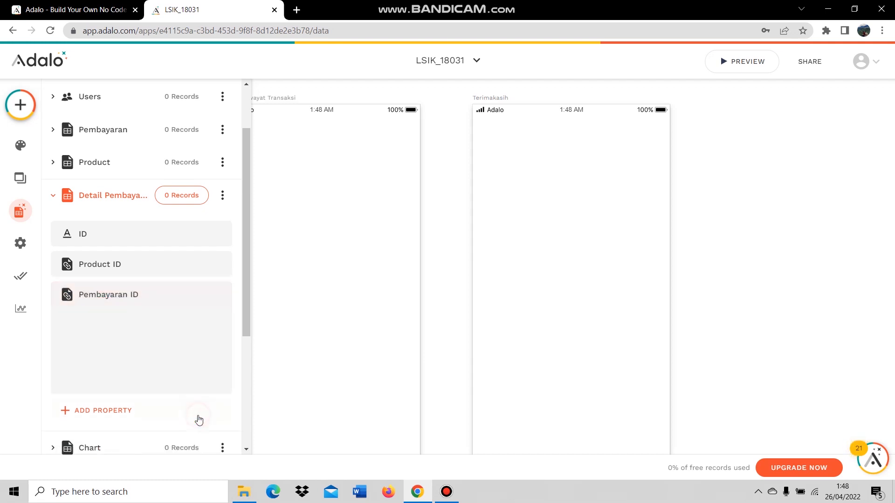
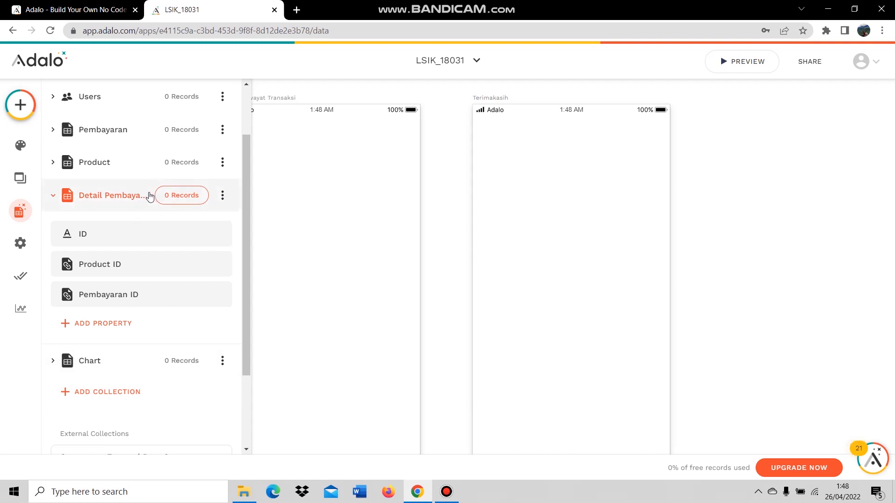
# Expand the Product collection at the top of the Database sidebar to see its properties.
pyautogui.scroll(2, 118, 190)
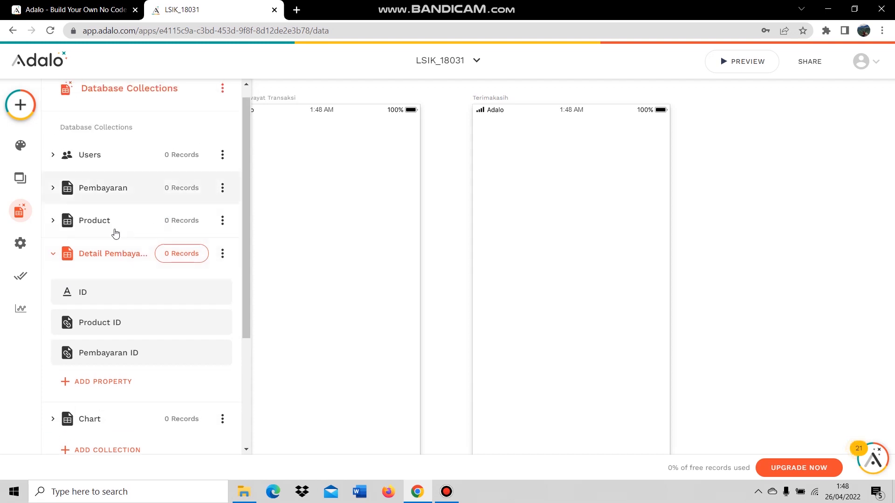
pyautogui.click(96, 235)
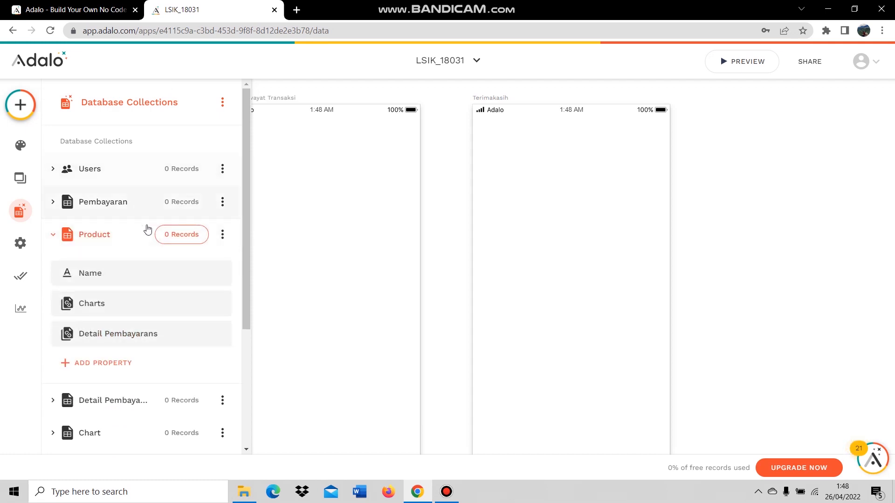
# Rename the Product collection's Name property to Kode.
pyautogui.click(116, 279)
pyautogui.moveTo(102, 361); pyautogui.dragTo(62, 364)
pyautogui.write('Kod')
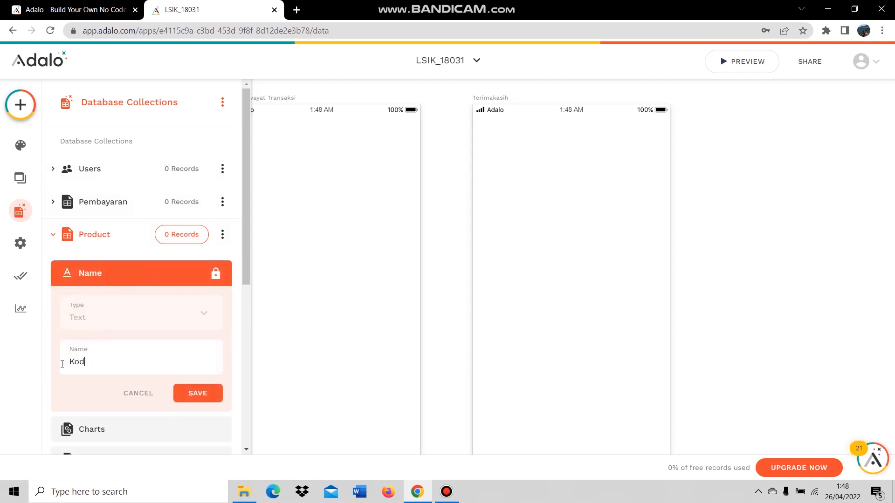
pyautogui.write('e')
pyautogui.click(199, 395)
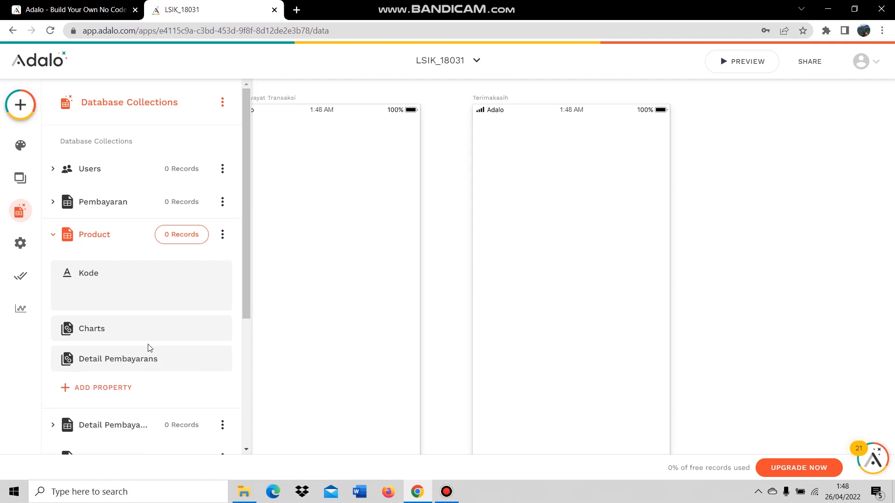
# Add a text property named Nama to Product.
pyautogui.click(145, 368)
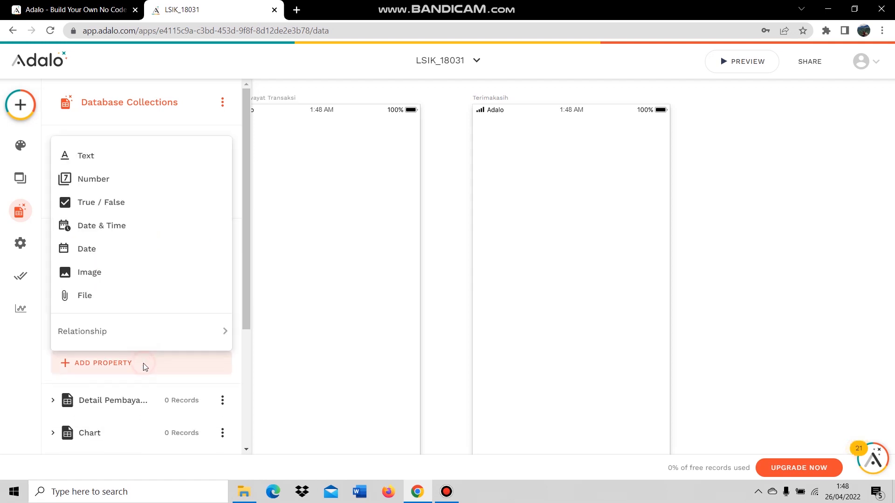
pyautogui.moveTo(136, 336)
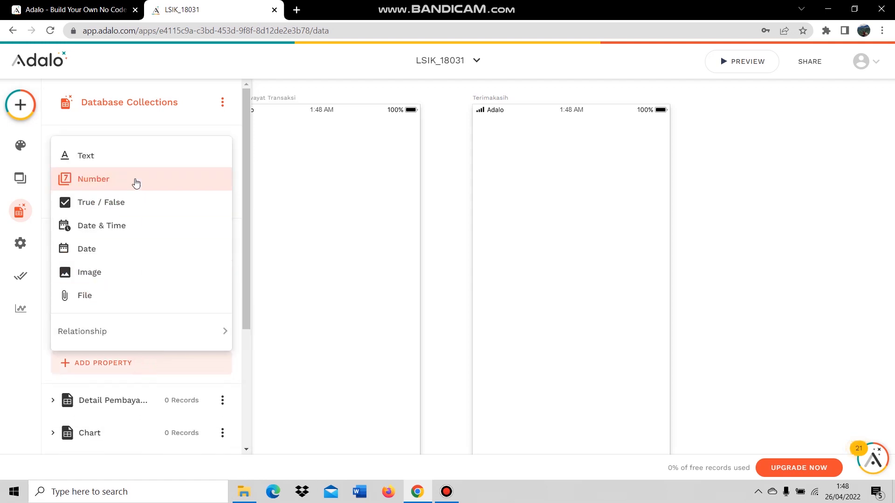
pyautogui.click(137, 160)
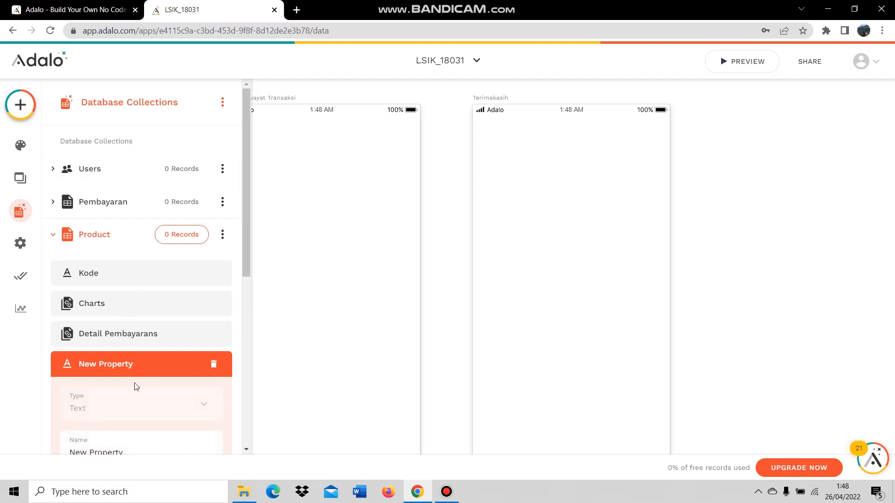
pyautogui.scroll(-1, 134, 383)
pyautogui.moveTo(133, 394); pyautogui.dragTo(69, 397)
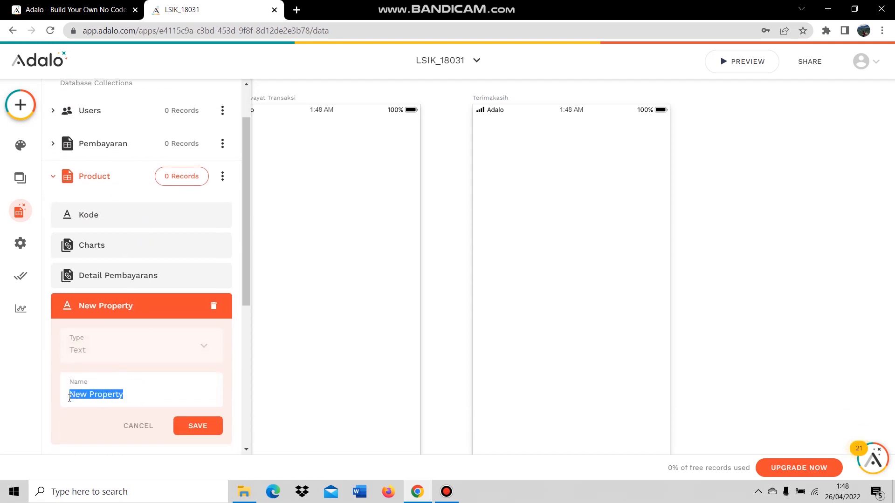
pyautogui.write('Nama')
pyautogui.click(196, 427)
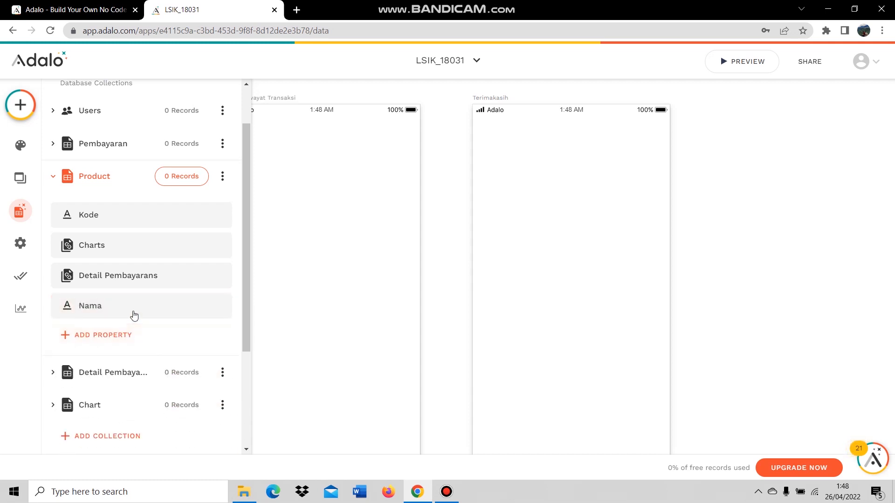
# Add an image property named Gambar to Product.
pyautogui.click(134, 336)
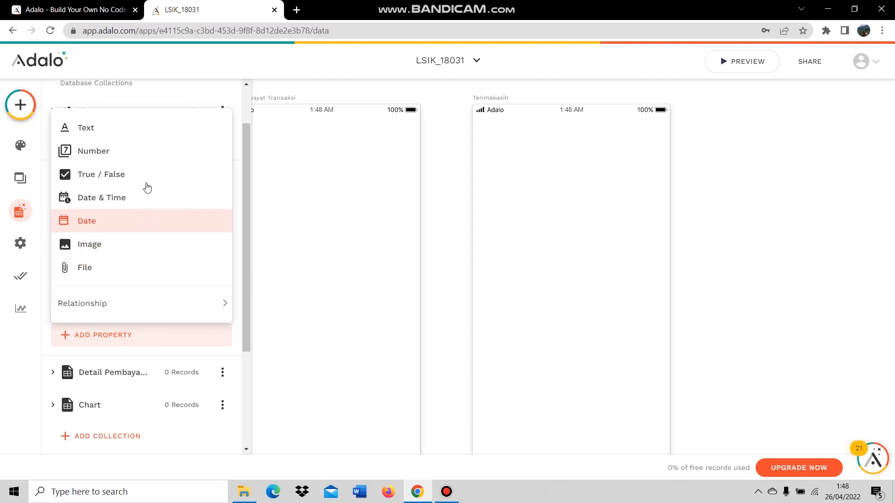
pyautogui.click(124, 249)
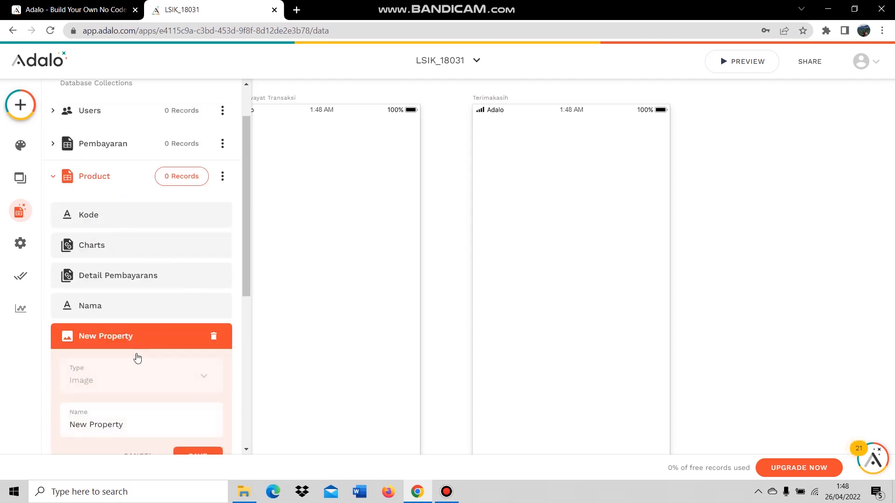
pyautogui.scroll(-3, 143, 368)
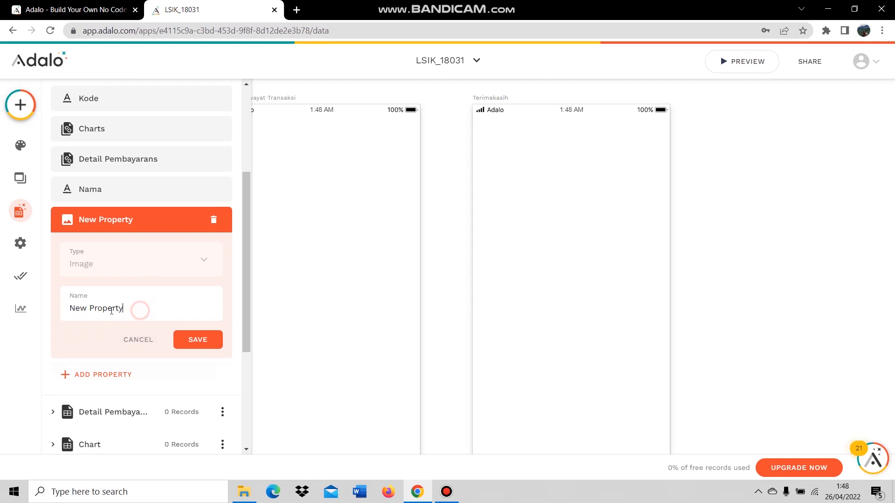
pyautogui.moveTo(140, 309); pyautogui.dragTo(65, 309)
pyautogui.write('Ima')
pyautogui.press('BackSpace')
pyautogui.press('BackSpace')
pyautogui.press('BackSpace')
pyautogui.press('BackSpace')
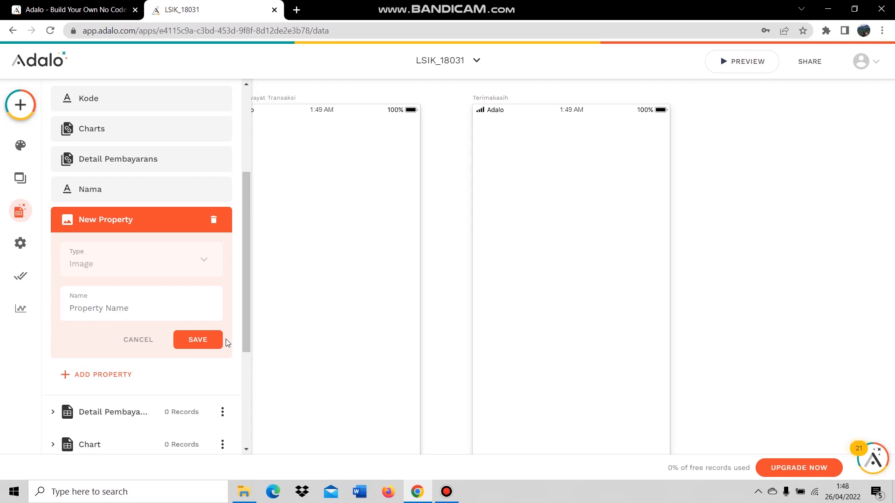
pyautogui.write('Gambar')
pyautogui.click(192, 340)
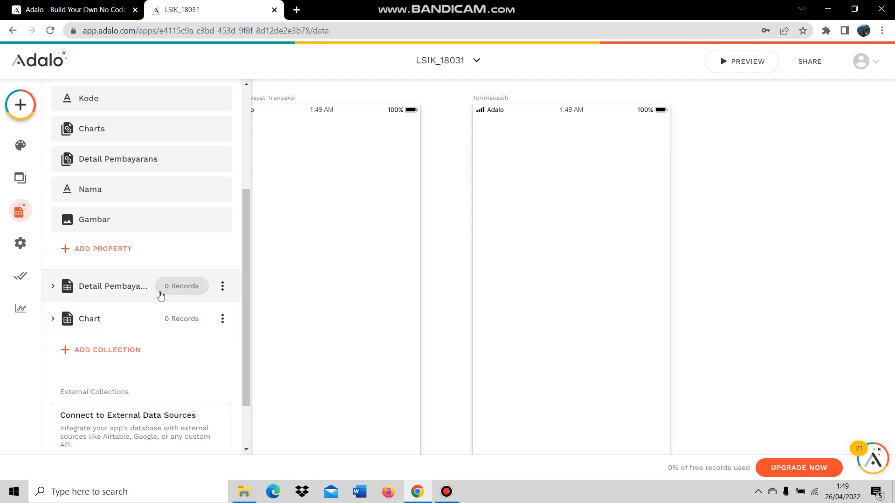
# Add a number property named Harga to Product.
pyautogui.click(140, 247)
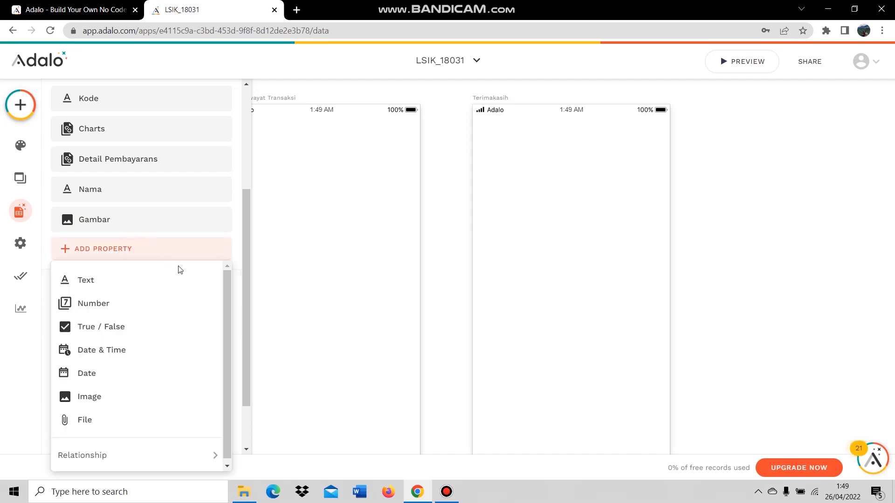
pyautogui.click(146, 304)
pyautogui.moveTo(143, 340); pyautogui.dragTo(62, 338)
pyautogui.write('Ha')
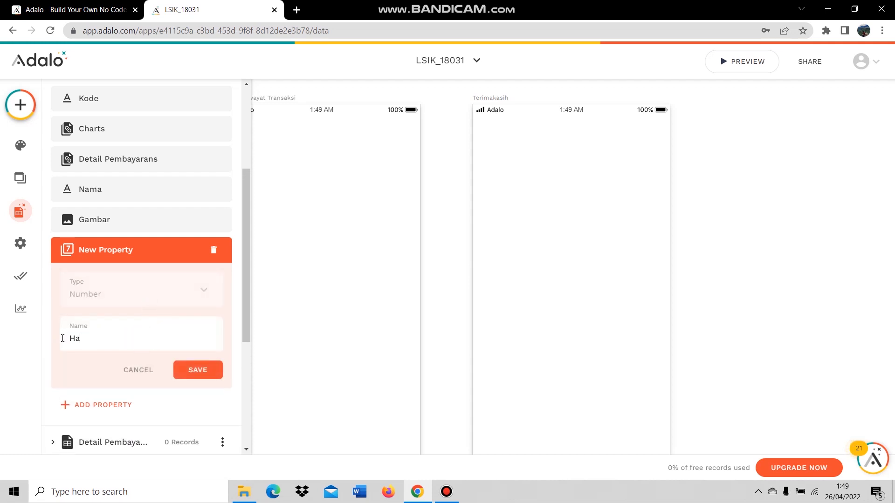
pyautogui.click(198, 371)
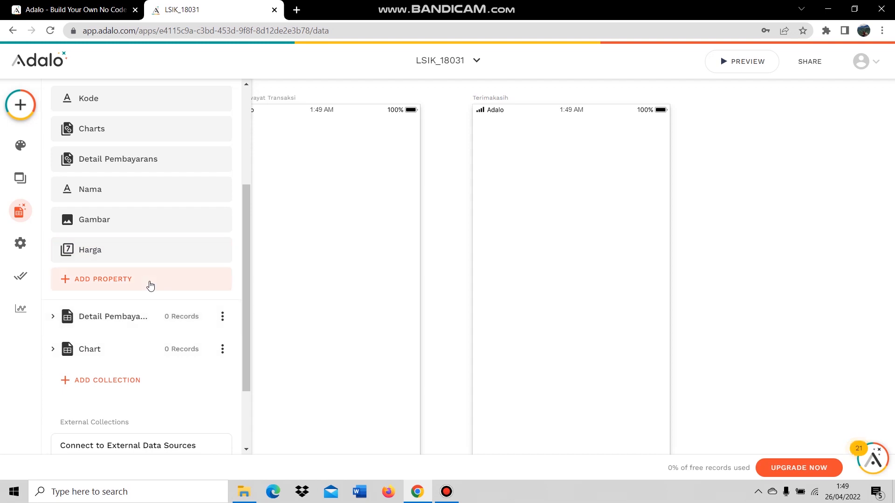
# Add a text property named Deskripsi to Product.
pyautogui.click(150, 281)
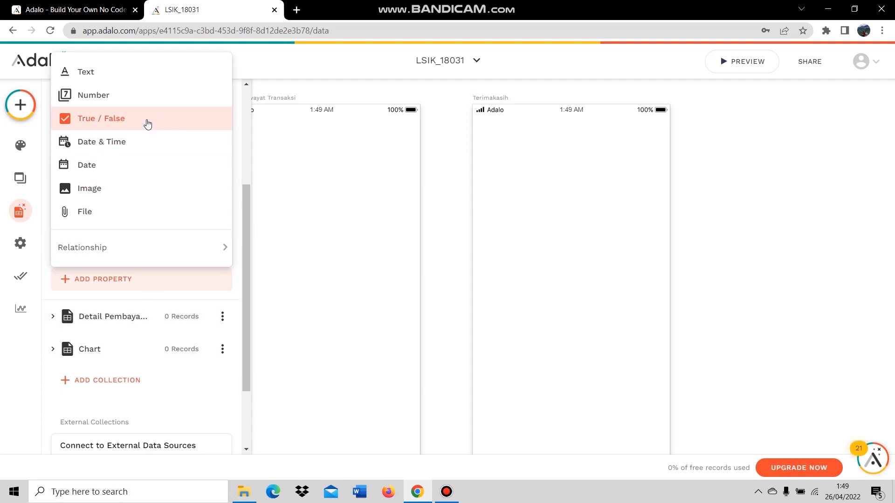
pyautogui.click(82, 71)
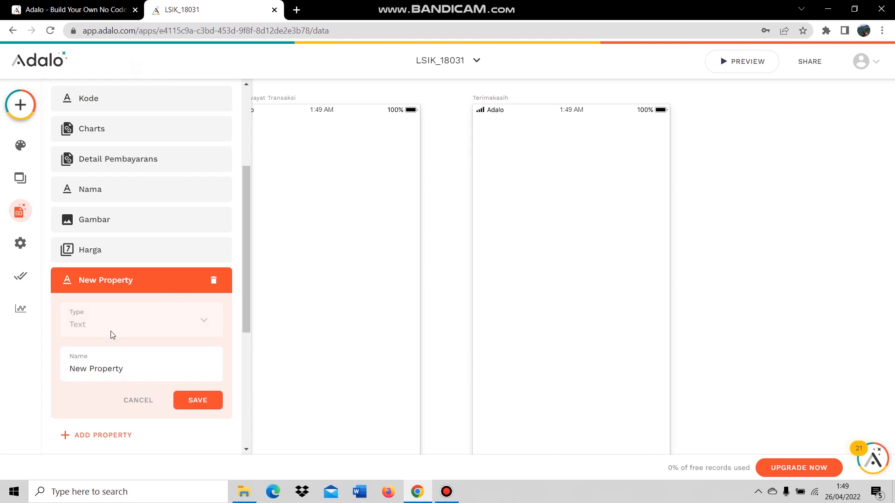
pyautogui.moveTo(133, 368); pyautogui.dragTo(67, 372)
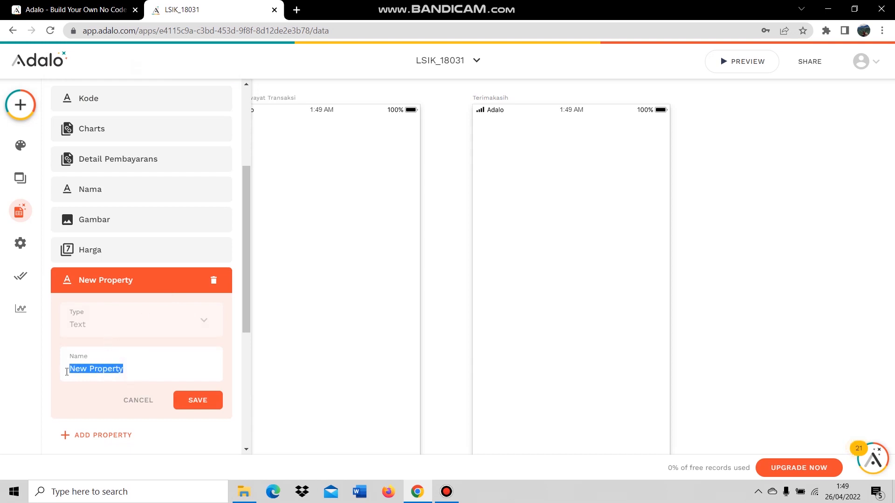
pyautogui.write('Deskrip')
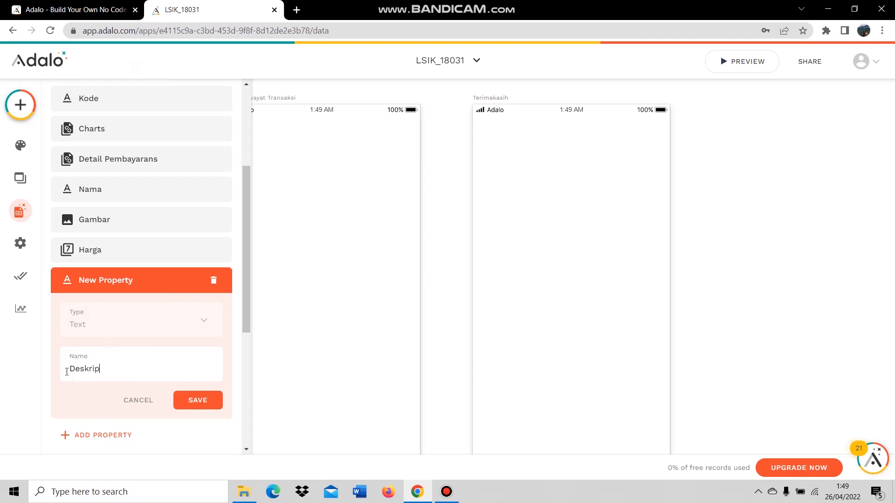
pyautogui.write('si')
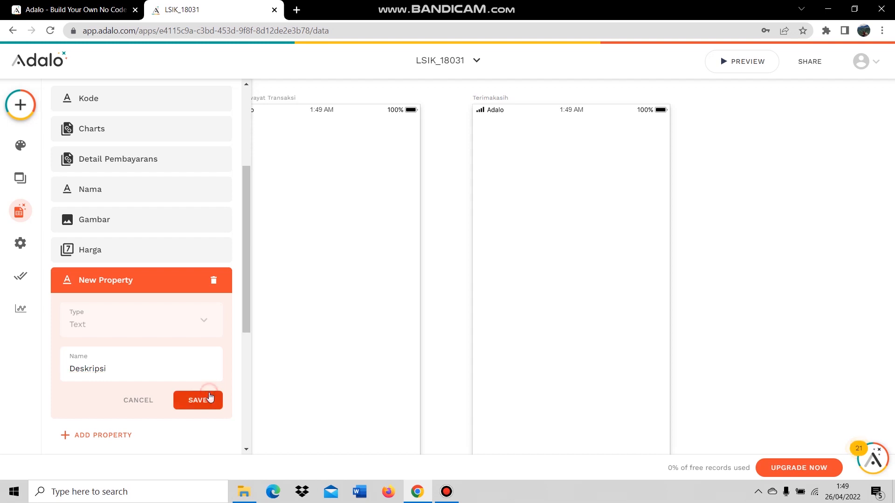
pyautogui.click(199, 399)
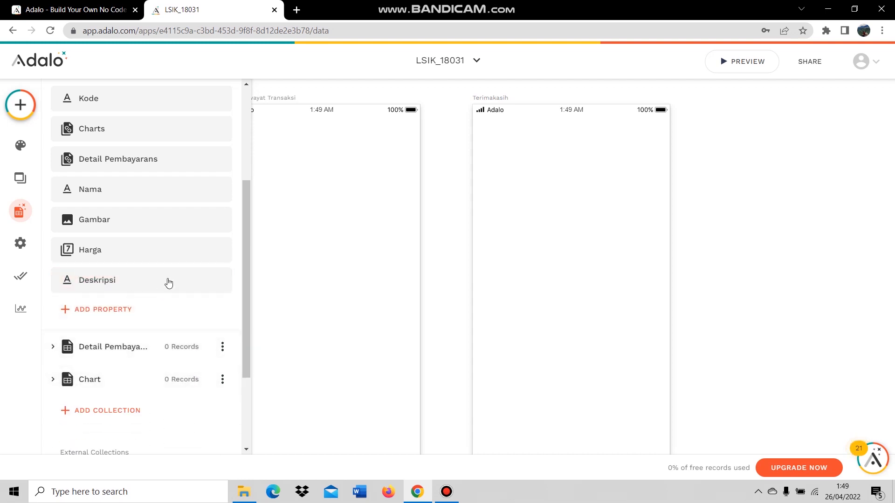
# Move Charts and then Detail Pembayarans to the end of Product's property list.
pyautogui.scroll(1, 154, 233)
pyautogui.moveTo(140, 200); pyautogui.dragTo(146, 347)
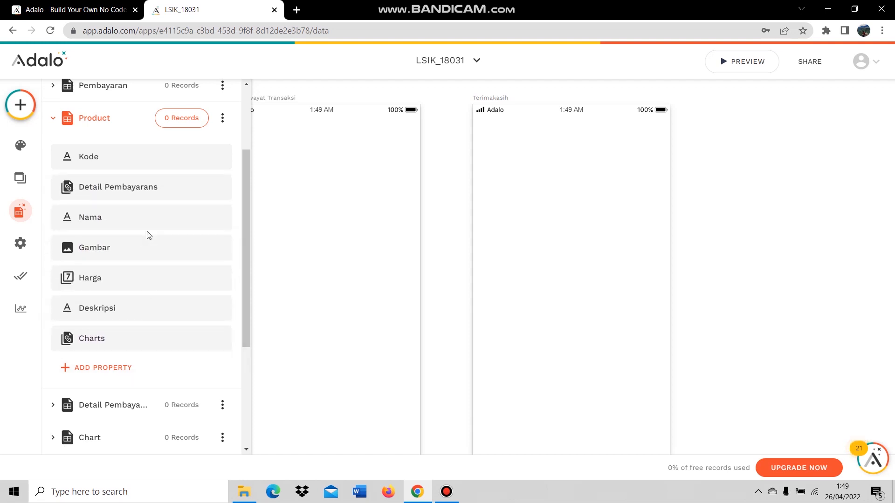
pyautogui.moveTo(153, 195); pyautogui.dragTo(153, 350)
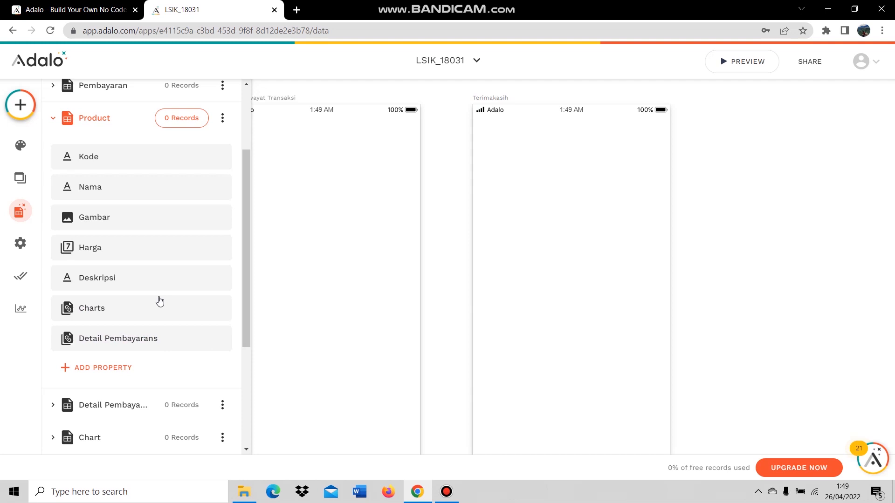
pyautogui.scroll(3, 158, 305)
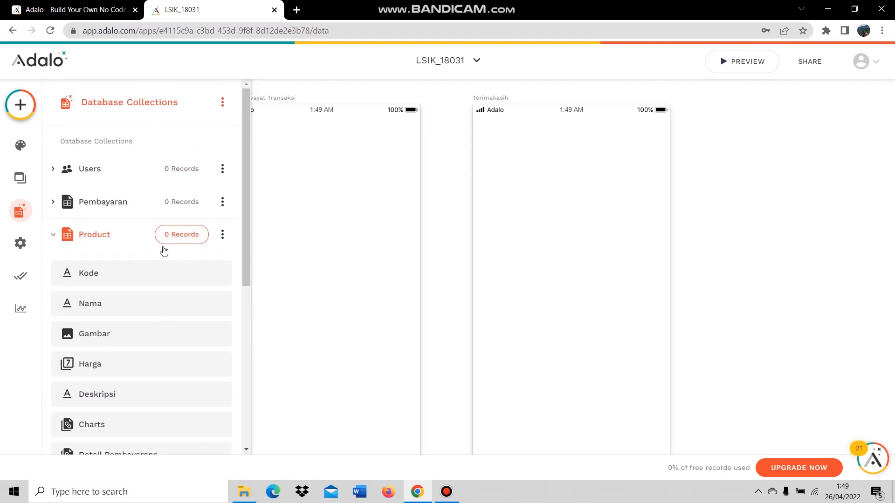
# Expand the Pembayaran collection and rename its Name property to ID.
pyautogui.click(121, 205)
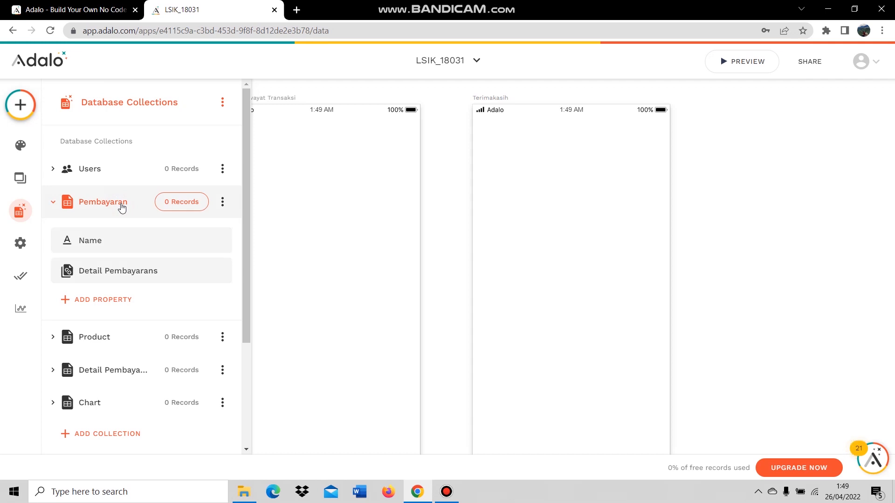
pyautogui.click(117, 245)
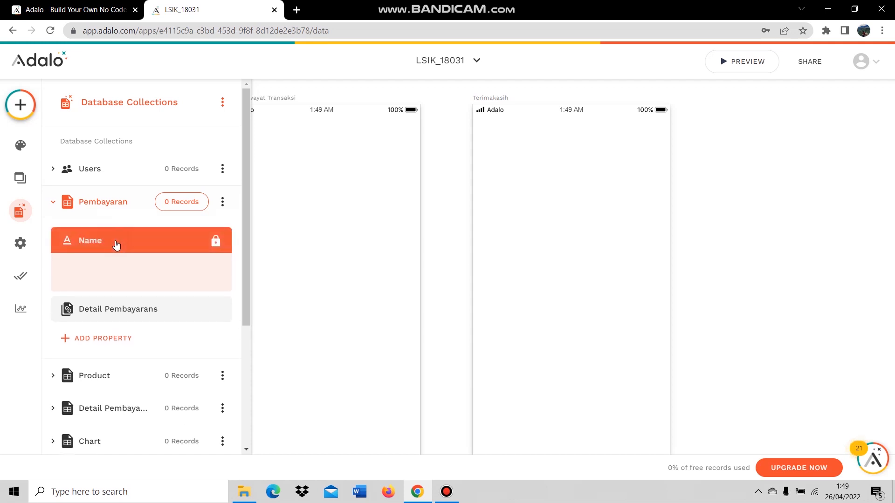
pyautogui.click(119, 329)
pyautogui.moveTo(96, 331); pyautogui.dragTo(65, 335)
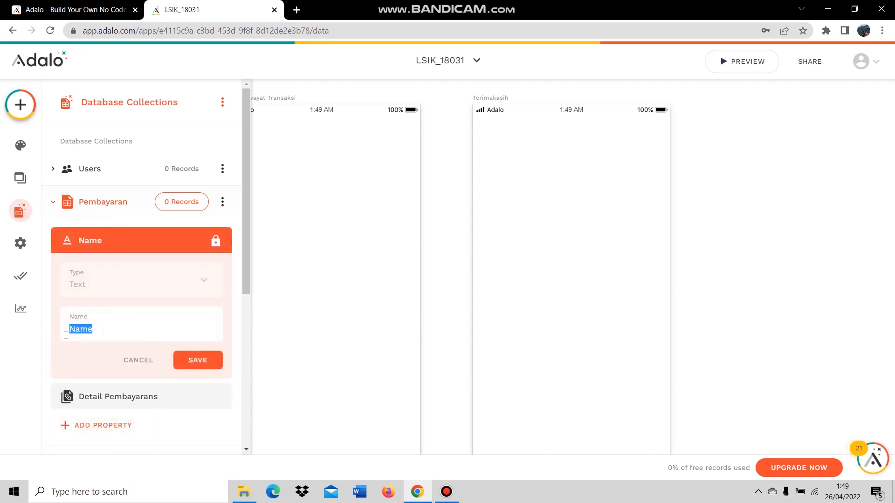
pyautogui.press('BackSpace')
pyautogui.write('ID')
pyautogui.click(195, 360)
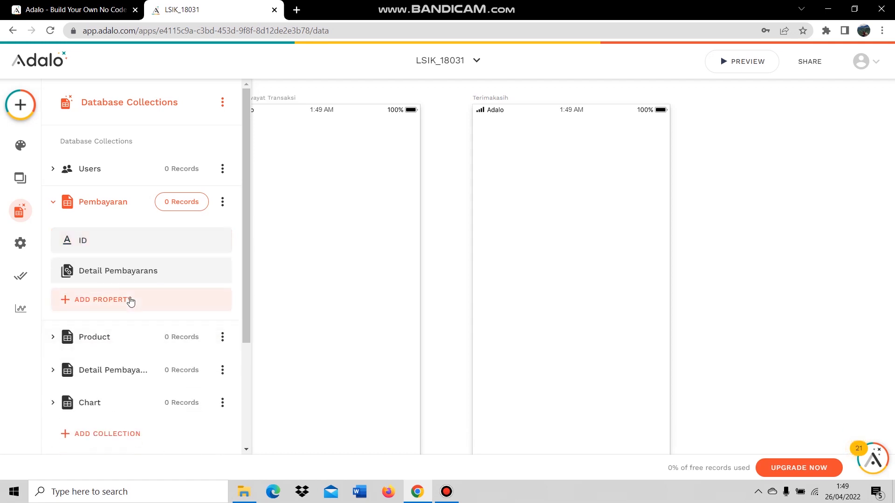
# Add a number property named Total Harga to Pembayaran.
pyautogui.click(131, 300)
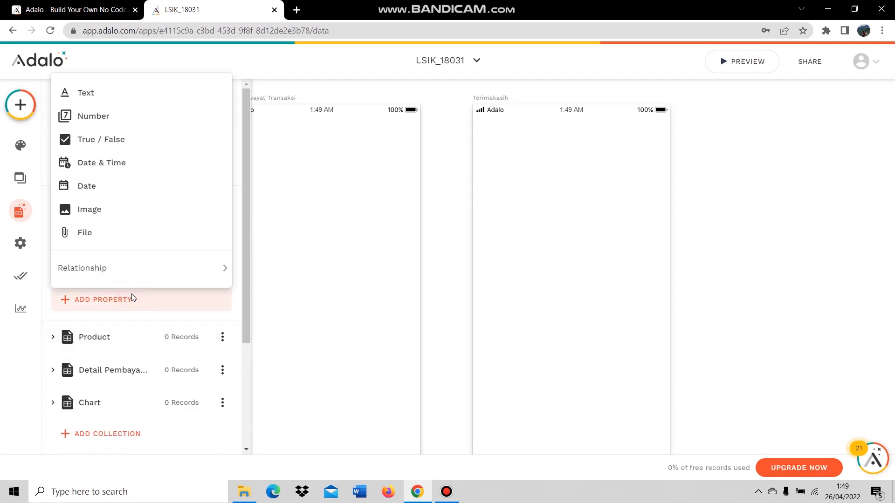
pyautogui.click(124, 115)
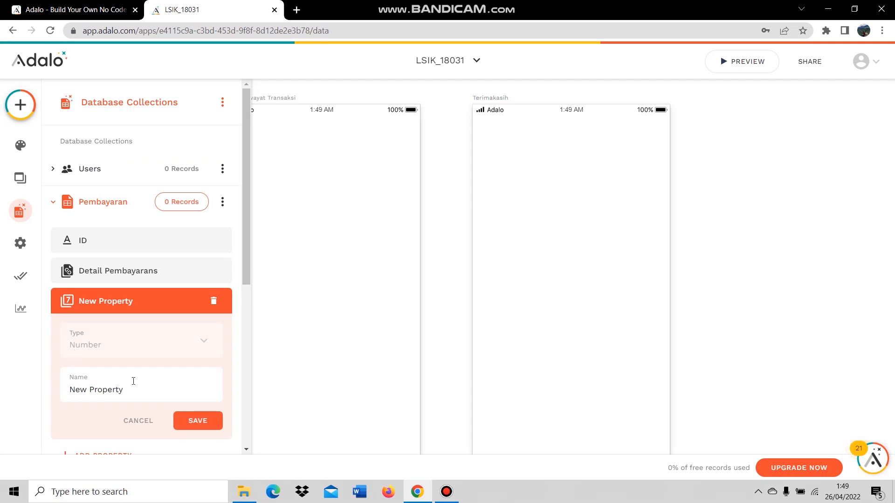
pyautogui.tripleClick(138, 383)
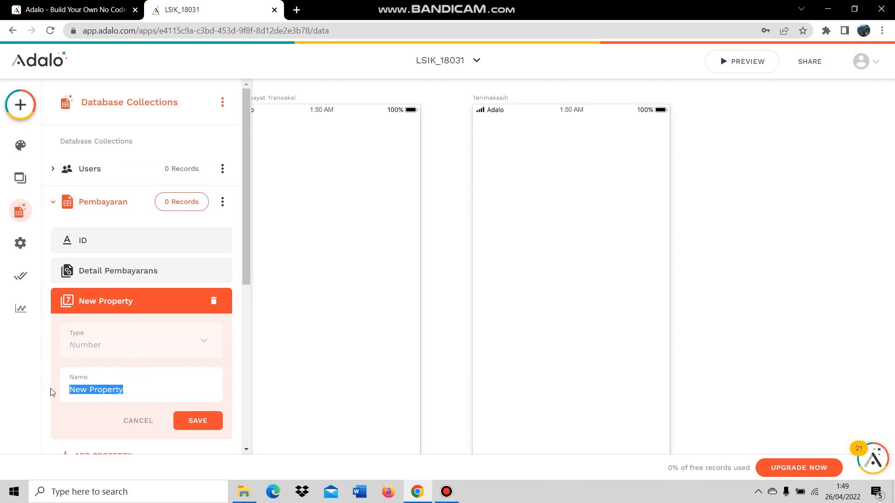
pyautogui.write('Total')
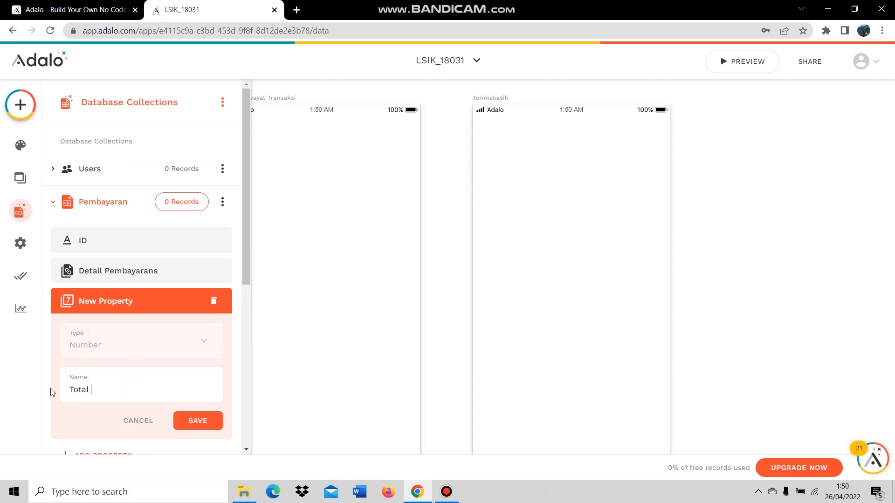
pyautogui.click(214, 420)
# Add a Date & Time property named Tanggal Transaksi to Pembayaran.
pyautogui.click(137, 330)
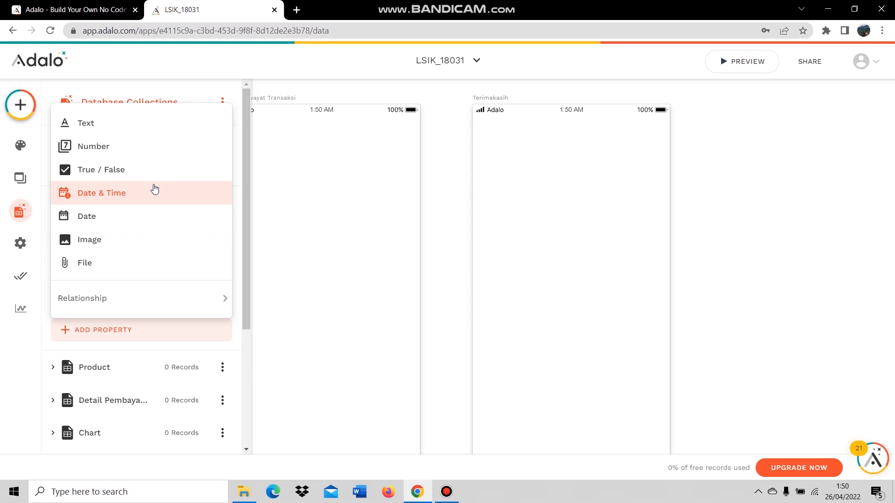
pyautogui.click(155, 192)
pyautogui.moveTo(140, 420); pyautogui.dragTo(64, 419)
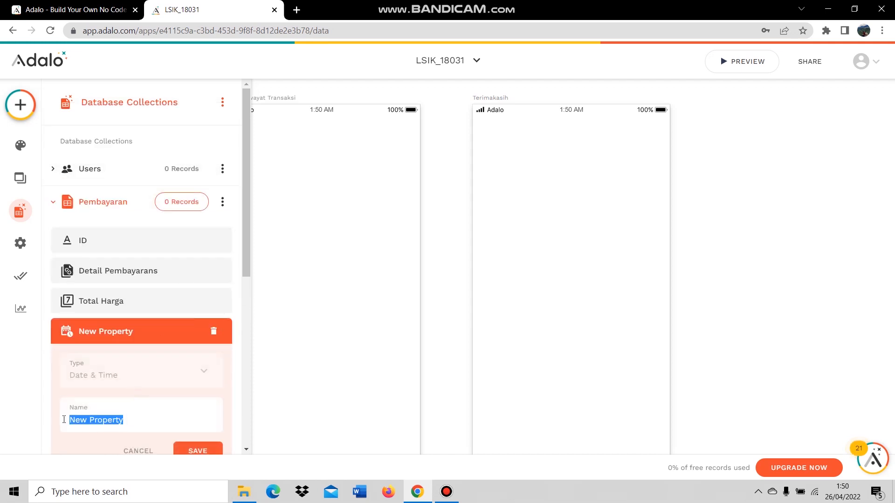
pyautogui.write('Tanggal Trans')
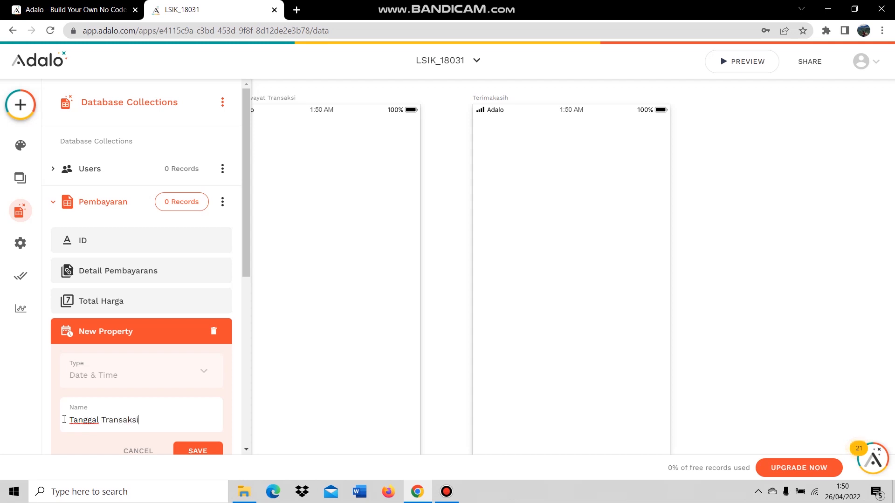
pyautogui.write('aksi')
pyautogui.scroll(-1, 123, 398)
pyautogui.click(215, 393)
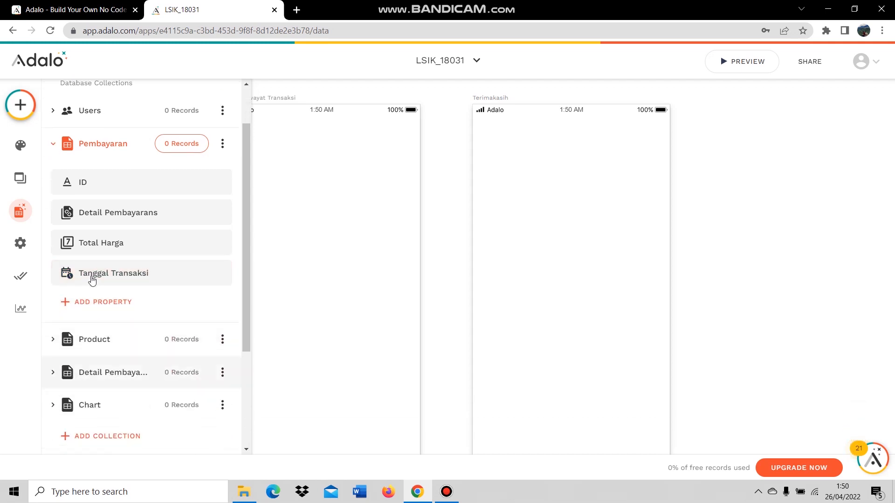
# Add a True / False property named Status Pembayaran to Pembayaran.
pyautogui.click(139, 301)
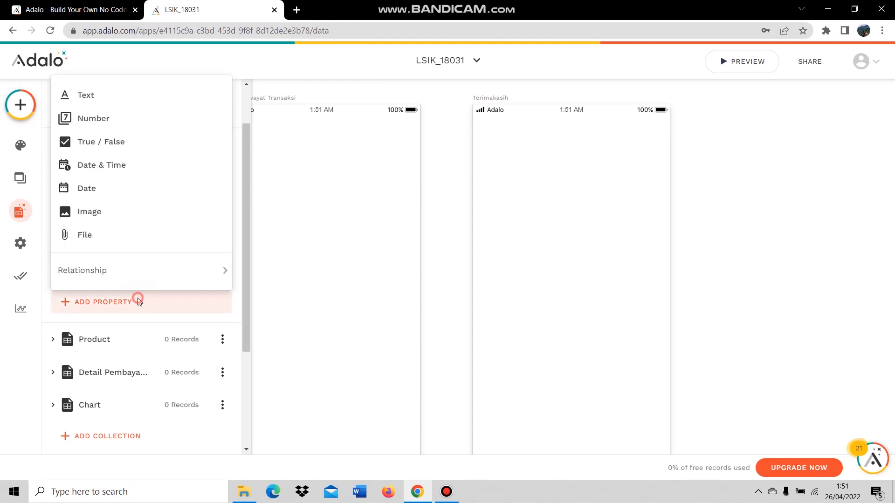
pyautogui.click(145, 145)
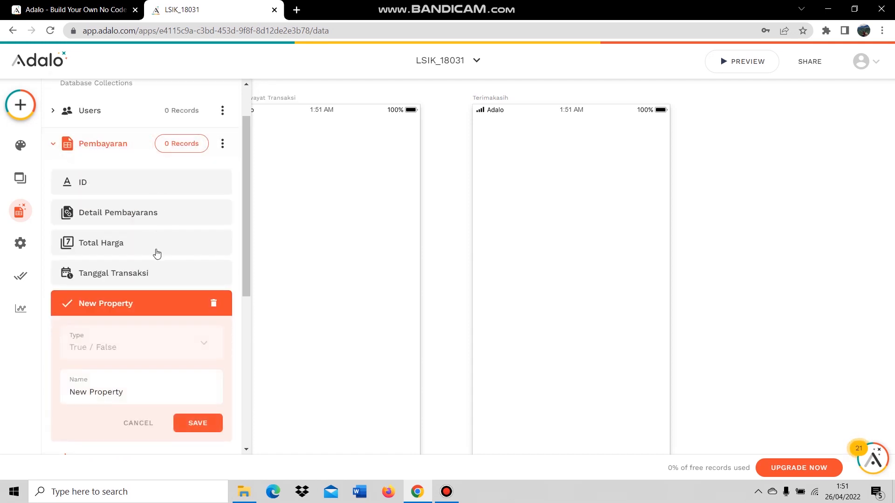
pyautogui.moveTo(132, 391); pyautogui.dragTo(55, 394)
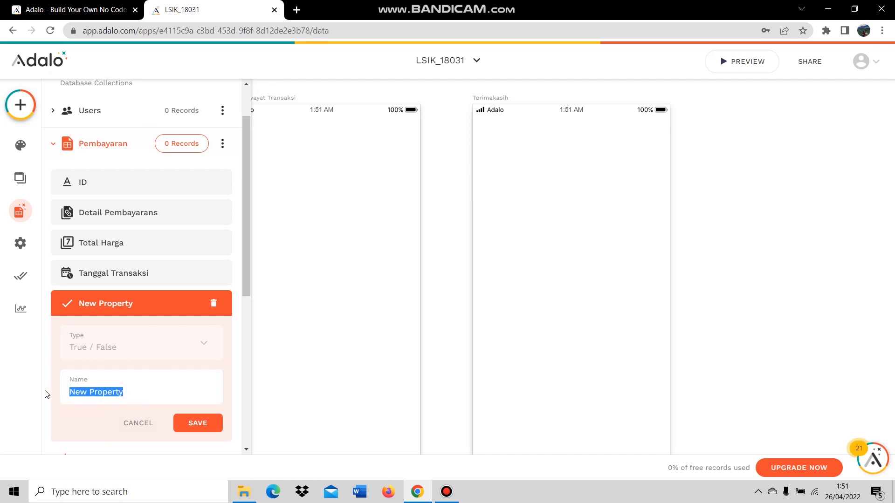
pyautogui.write('Stat')
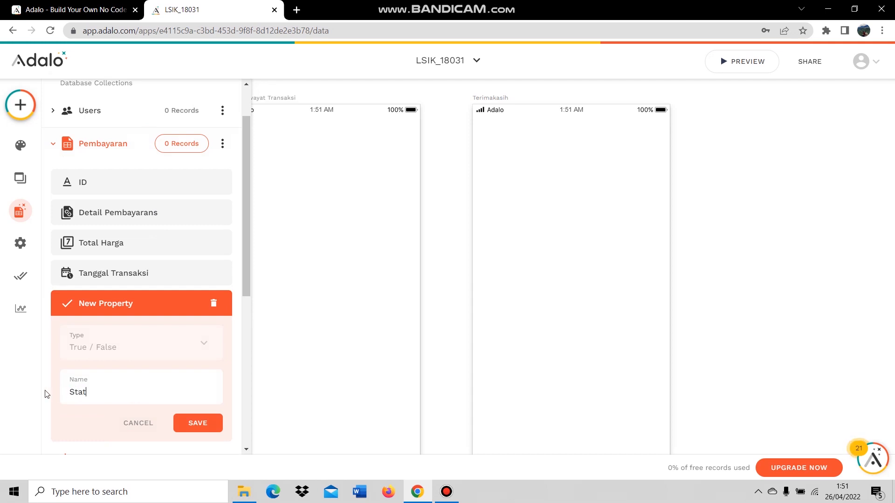
pyautogui.write('us Pembayaran')
pyautogui.click(194, 425)
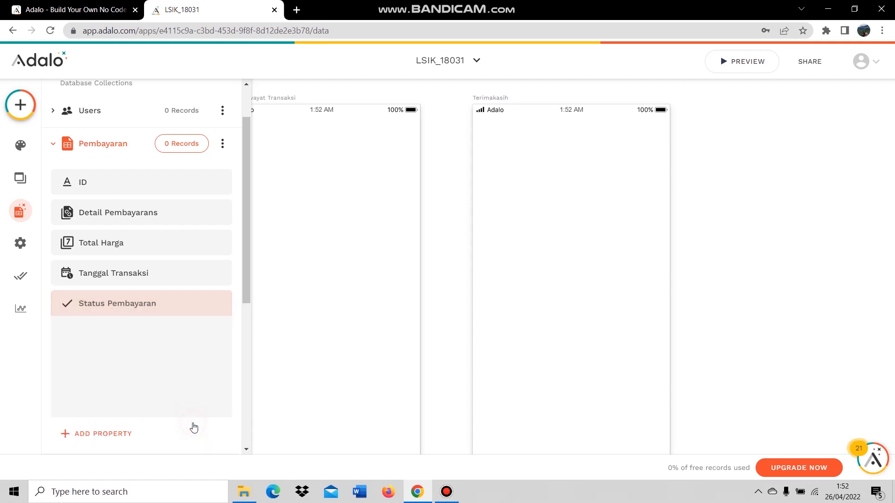
# Add an image property named Bukti Pembayaran to Pembayaran.
pyautogui.click(114, 329)
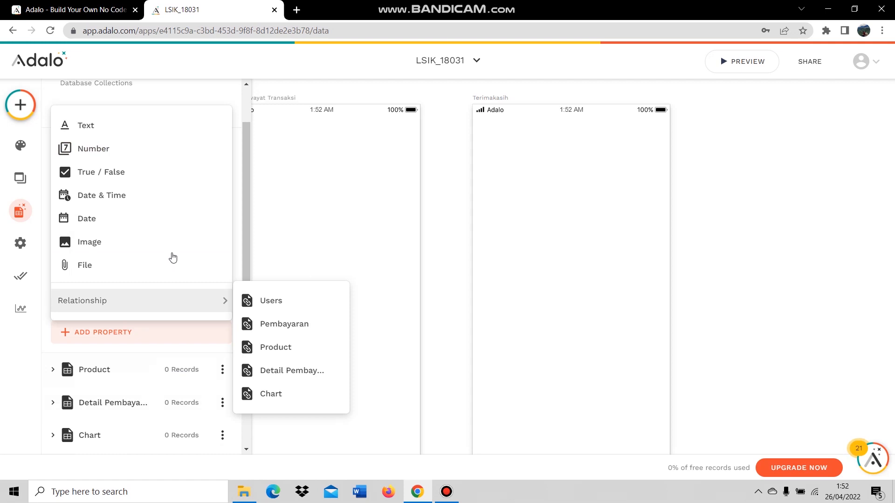
pyautogui.click(114, 245)
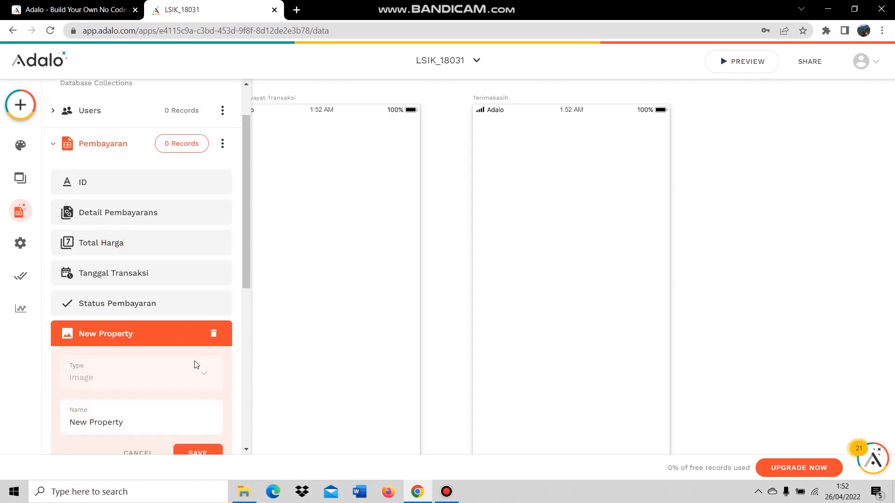
pyautogui.moveTo(135, 420); pyautogui.dragTo(68, 420)
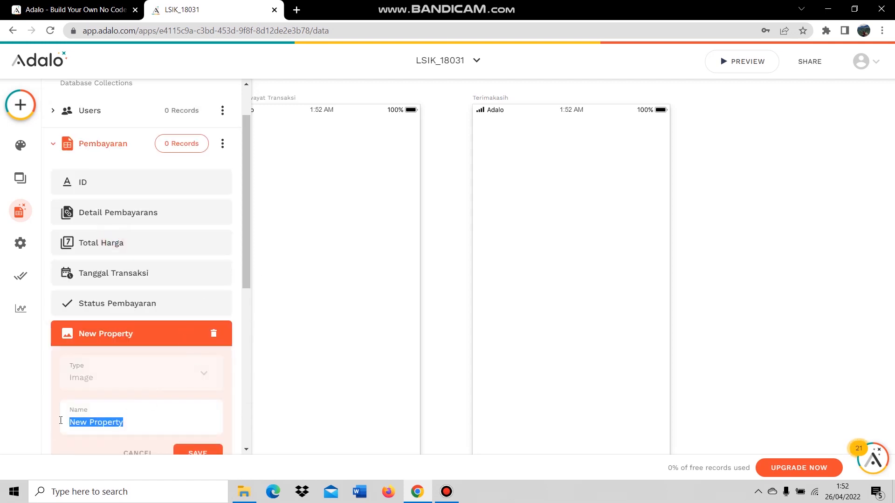
pyautogui.write('Buk')
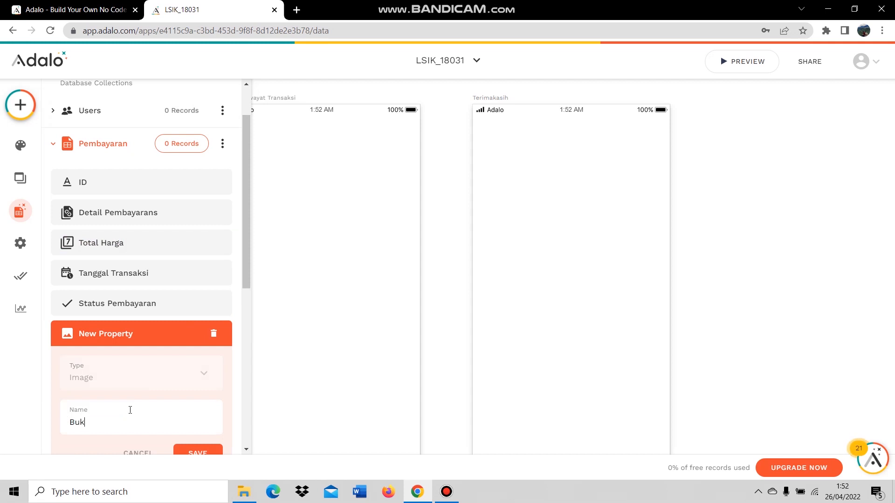
pyautogui.write('ti Pembayaran')
pyautogui.scroll(-1, 161, 416)
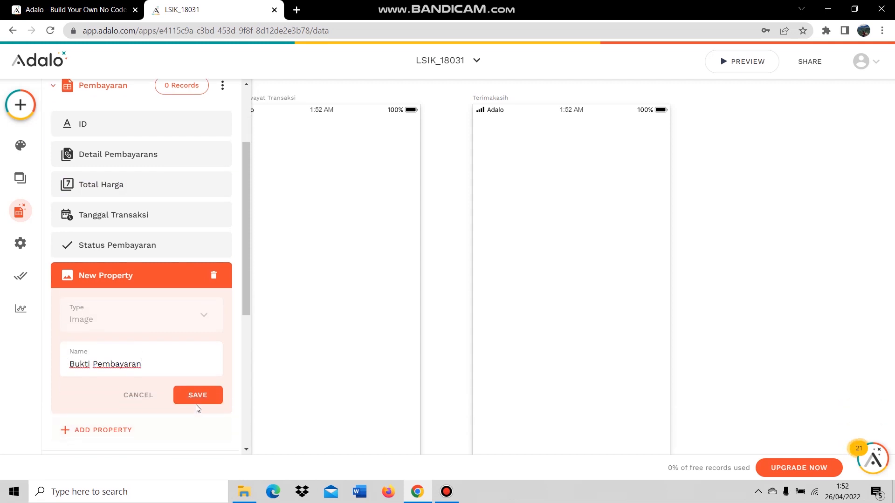
pyautogui.click(196, 396)
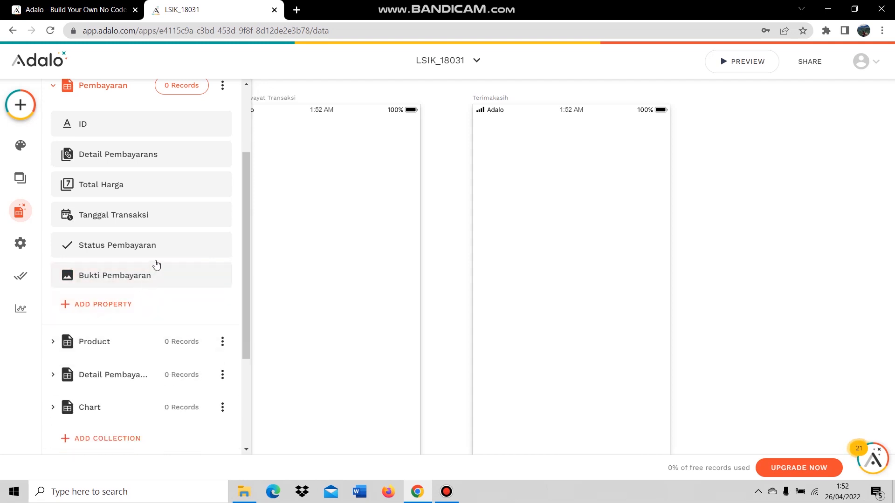
# Add a text property named Alamat Pengiriman to Pembayaran.
pyautogui.click(126, 311)
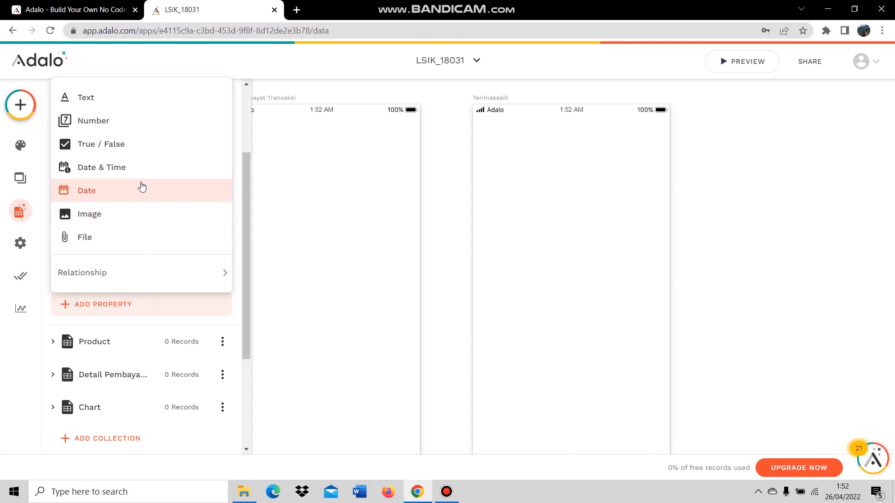
pyautogui.click(138, 98)
pyautogui.moveTo(136, 393); pyautogui.dragTo(63, 397)
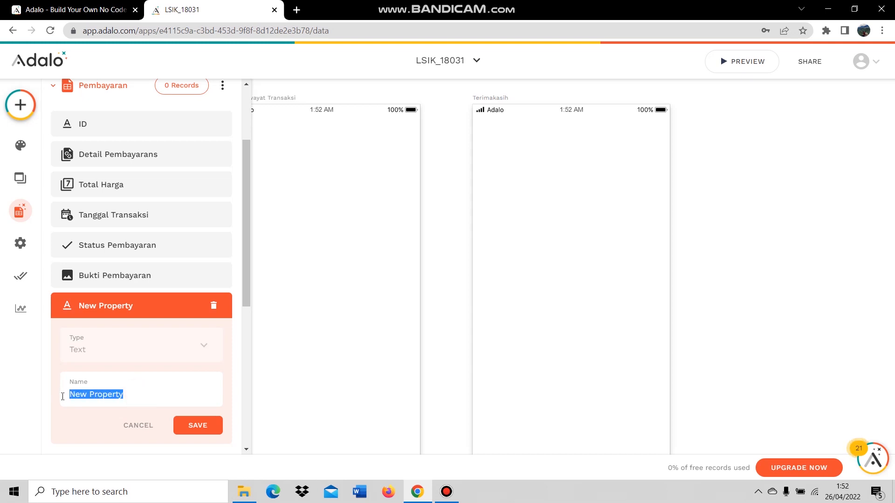
pyautogui.write('Alamat')
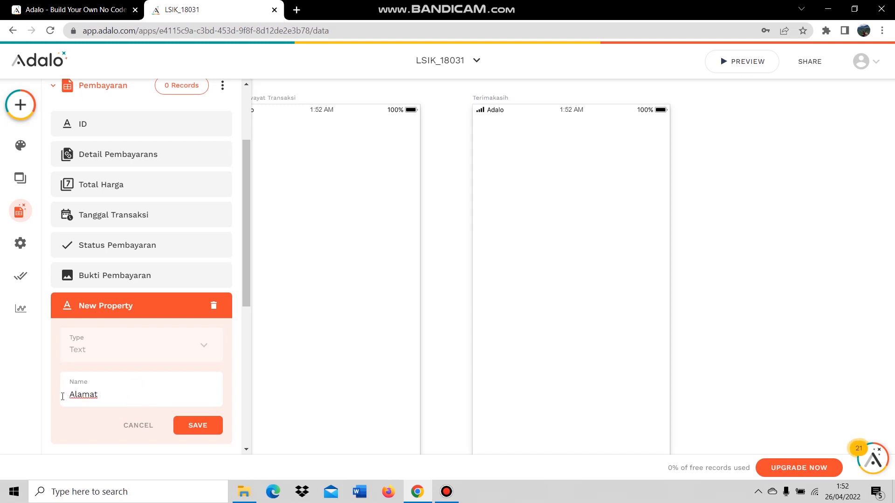
pyautogui.write(' Pengiriman')
pyautogui.click(194, 425)
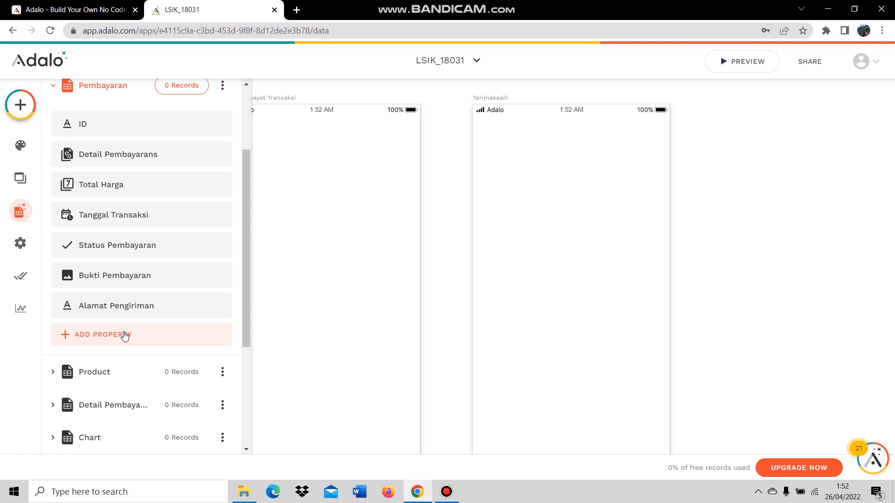
# Move Detail Pembayarans below Alamat Pengiriman and relate Pembayaran to Users, one user having many.
pyautogui.moveTo(137, 161); pyautogui.dragTo(143, 315)
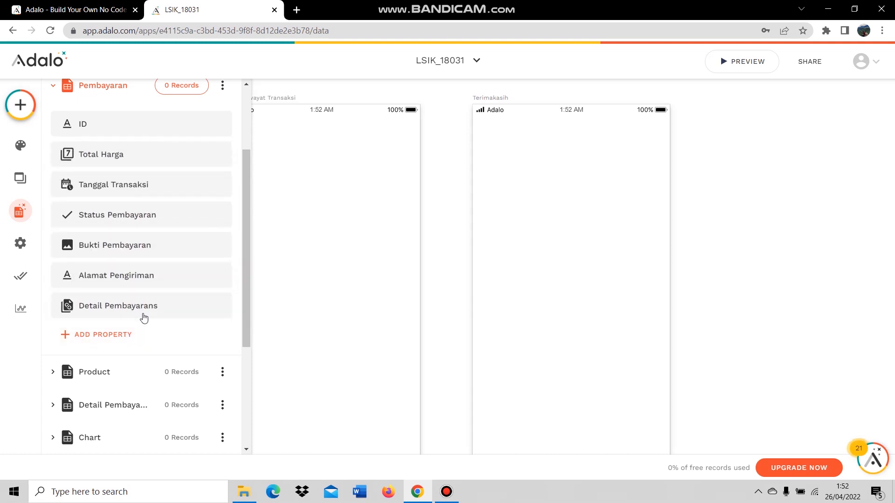
pyautogui.click(108, 336)
pyautogui.moveTo(124, 302)
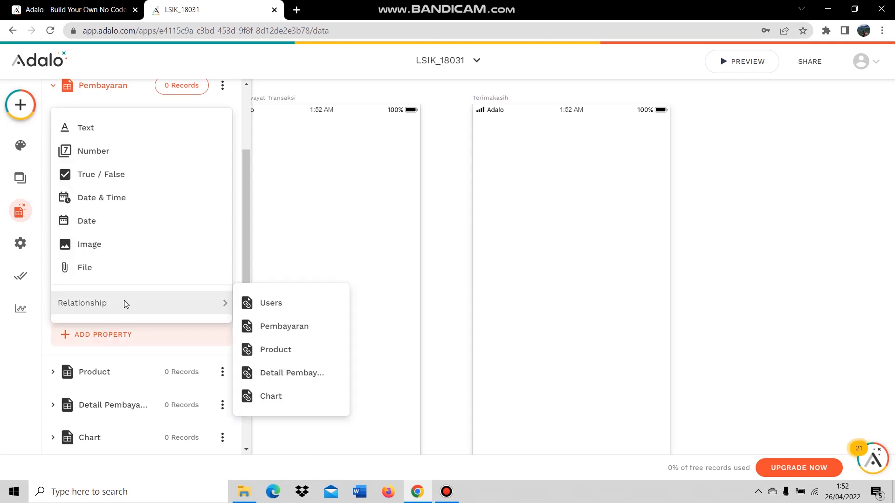
pyautogui.click(281, 304)
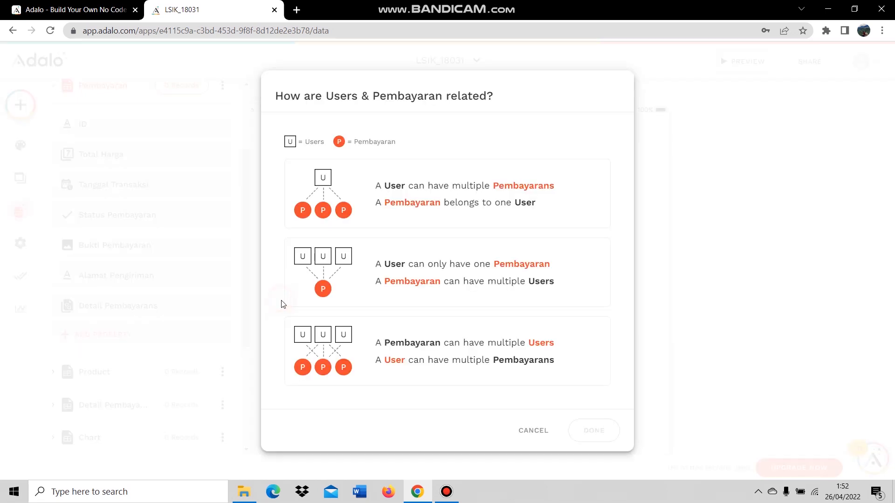
pyautogui.click(374, 212)
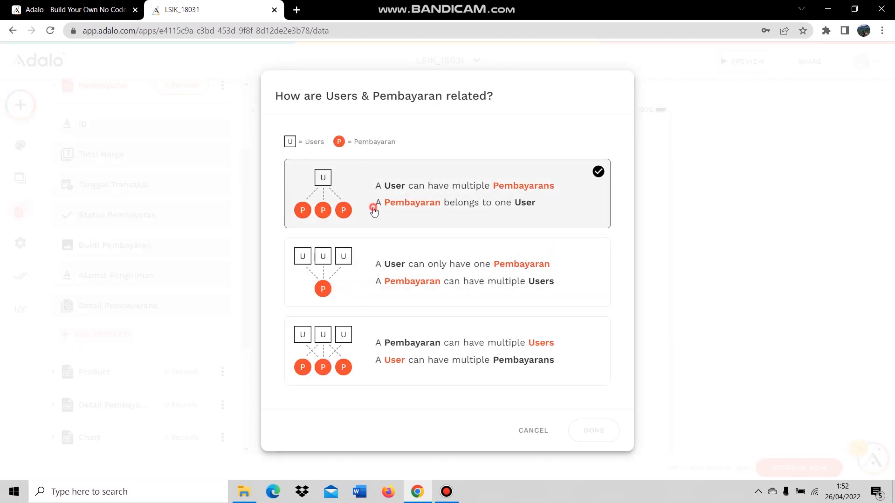
pyautogui.click(592, 430)
# Save the relationship as User ID and place it after Bukti Pembayaran.
pyautogui.click(131, 425)
pyautogui.write('ID')
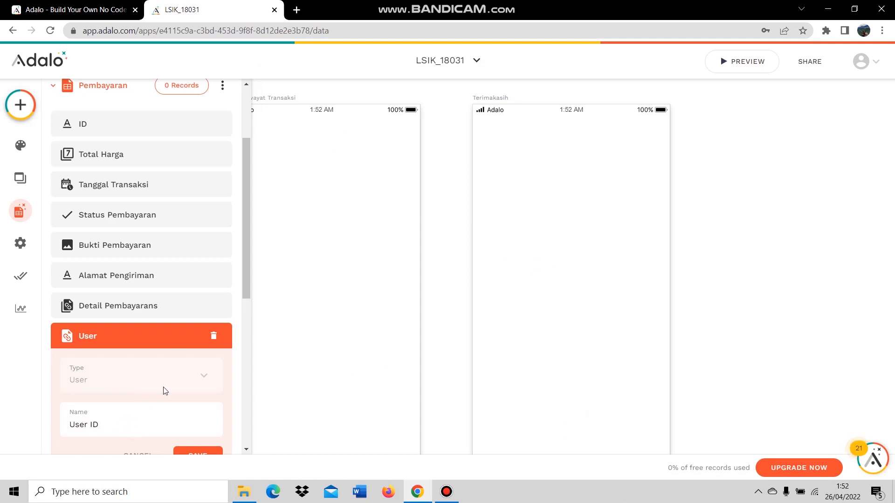
pyautogui.scroll(-1, 146, 405)
pyautogui.click(185, 392)
pyautogui.moveTo(119, 278); pyautogui.dragTo(152, 264)
pyautogui.scroll(1, 130, 306)
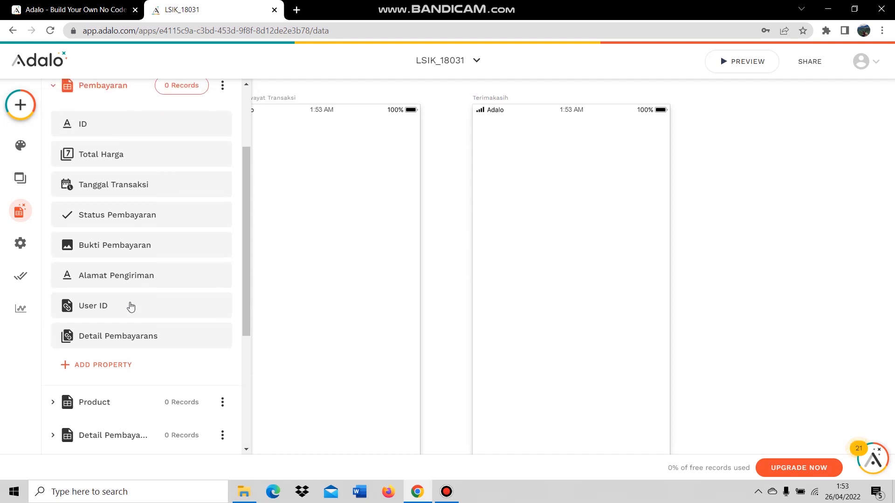
pyautogui.moveTo(142, 305); pyautogui.dragTo(148, 274)
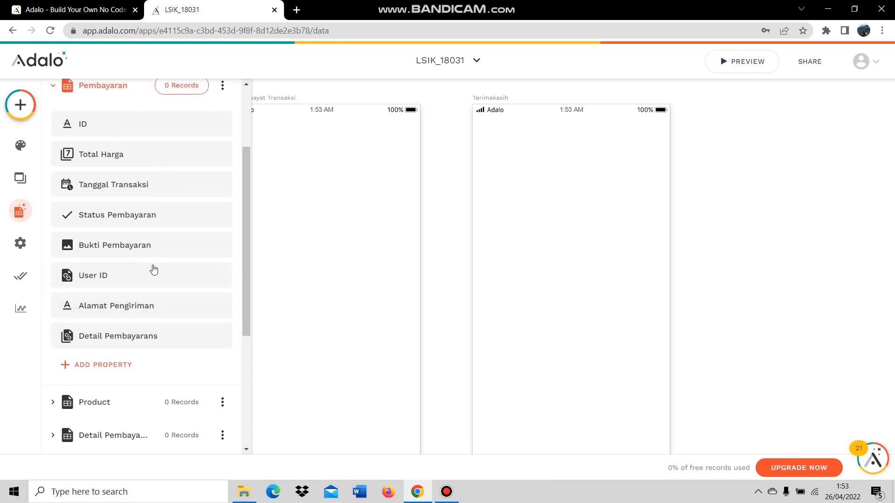
pyautogui.scroll(3, 151, 279)
pyautogui.scroll(1, 148, 302)
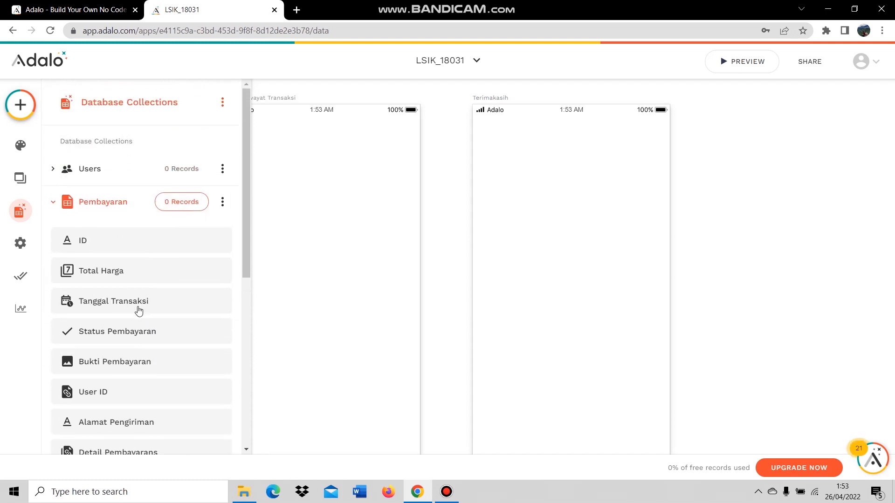
# Review the Users collection's properties, collapse it, and close the Database sidebar.
pyautogui.click(83, 168)
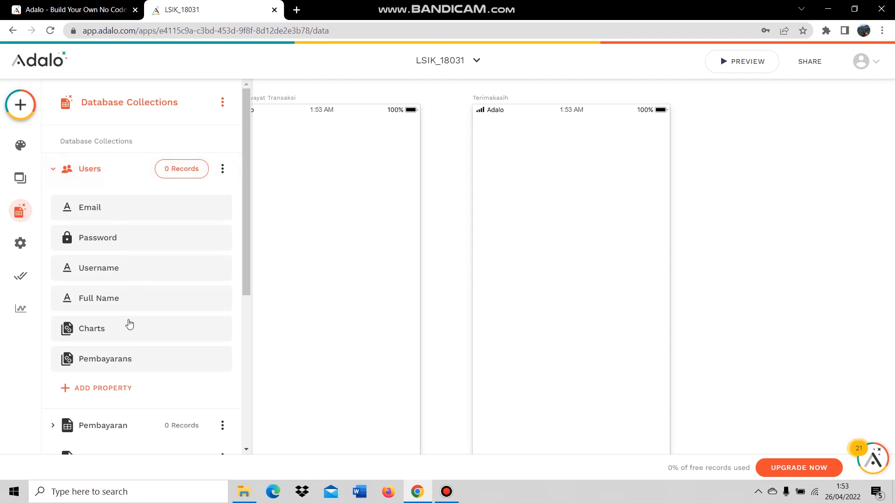
pyautogui.scroll(-1, 117, 286)
pyautogui.scroll(-3, 158, 221)
pyautogui.scroll(4, 112, 184)
pyautogui.scroll(-3, 144, 288)
pyautogui.scroll(-3, 183, 313)
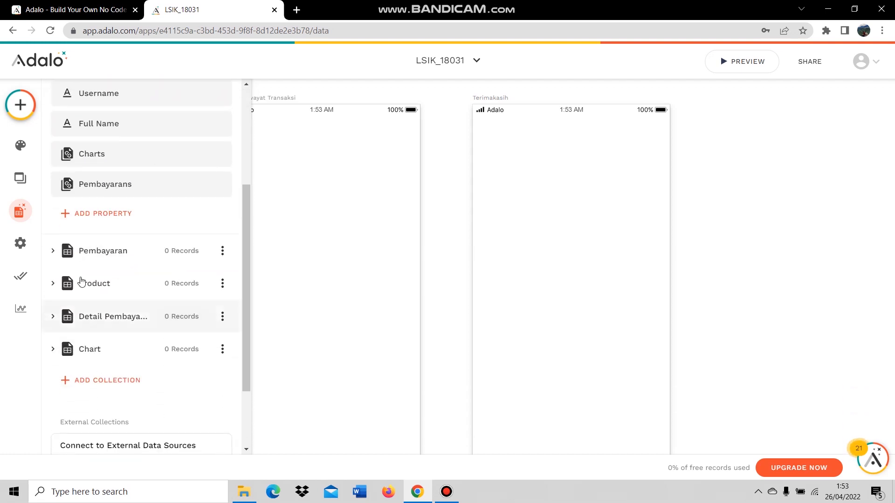
pyautogui.scroll(-2, 174, 265)
pyautogui.scroll(3, 131, 261)
pyautogui.scroll(3, 135, 250)
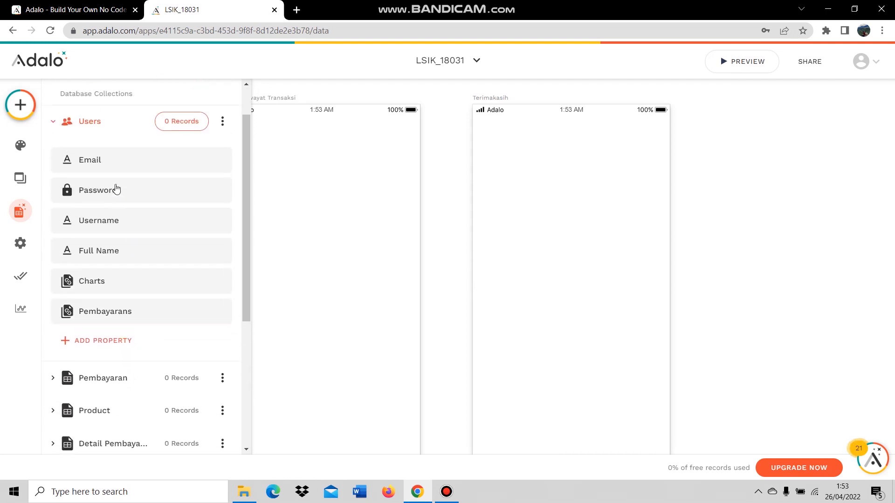
pyautogui.click(91, 130)
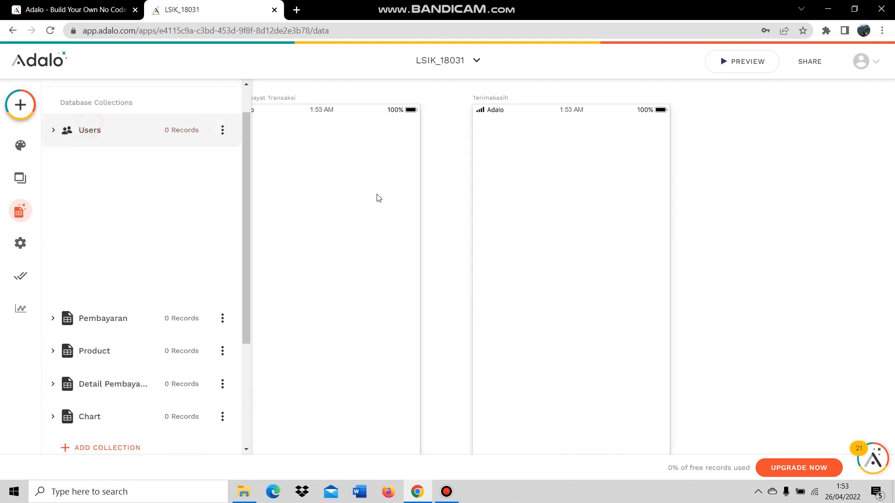
pyautogui.click(719, 226)
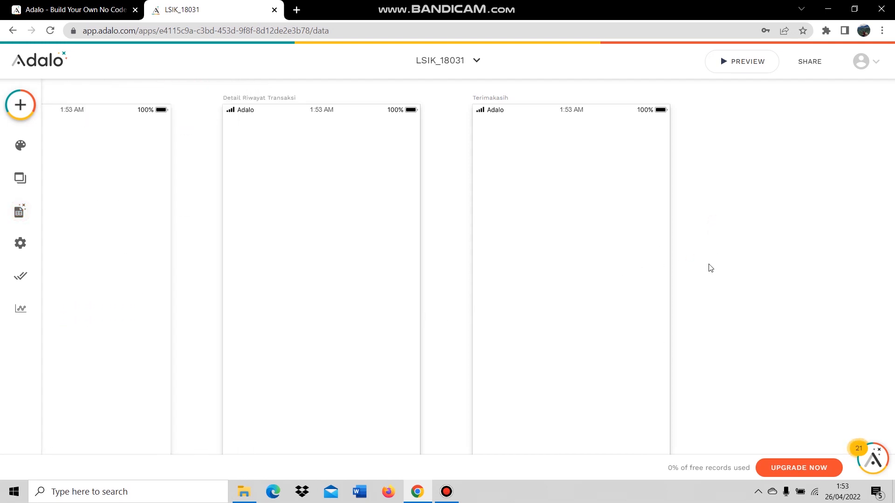
# Drag the On Boaring screen to the left of Signup so it leads the screen row.
pyautogui.scroll(-5, 708, 267)
pyautogui.scroll(3, 513, 275)
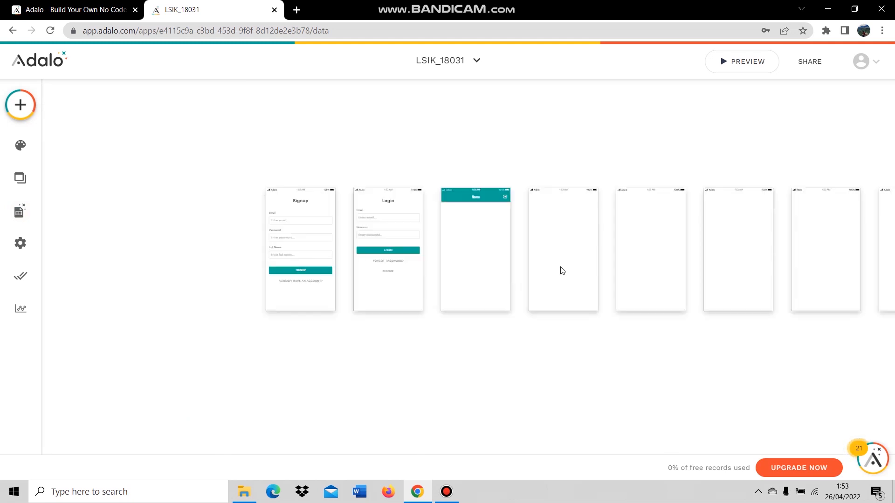
pyautogui.scroll(3, 540, 221)
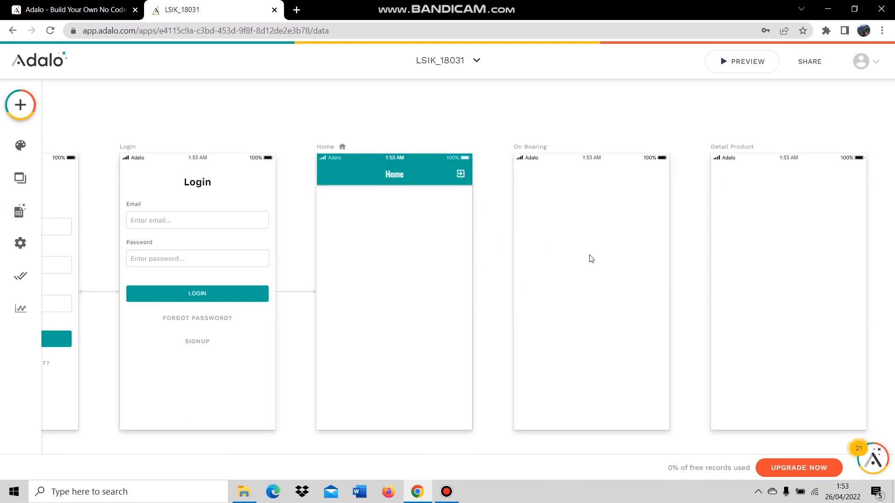
pyautogui.scroll(-5, 591, 259)
pyautogui.scroll(4, 603, 283)
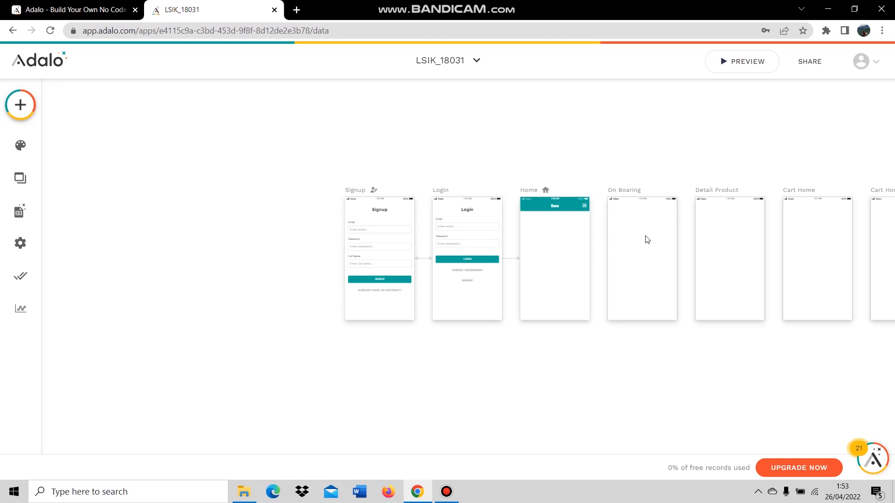
pyautogui.scroll(3, 587, 227)
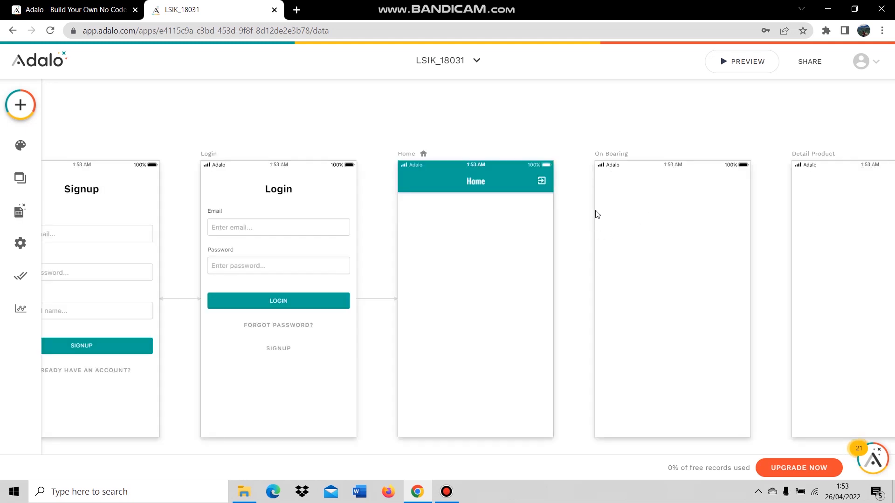
pyautogui.scroll(-5, 606, 234)
pyautogui.scroll(4, 611, 225)
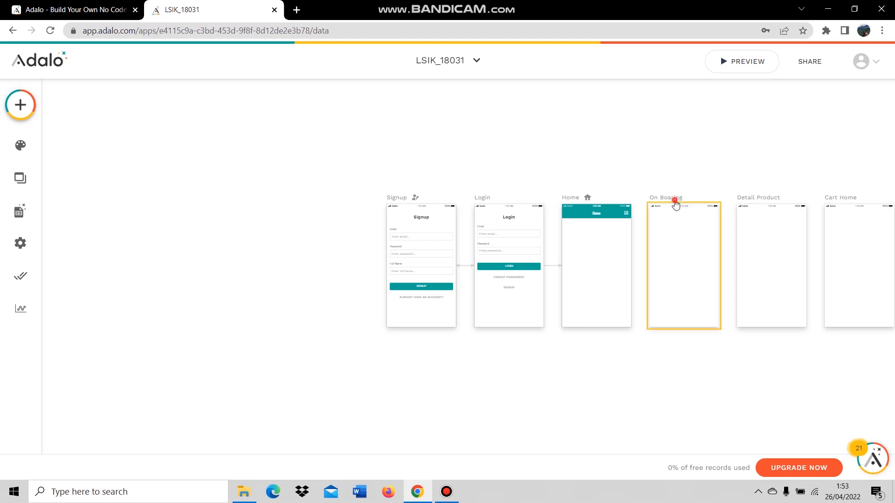
pyautogui.click(675, 205)
pyautogui.moveTo(676, 205); pyautogui.dragTo(325, 204)
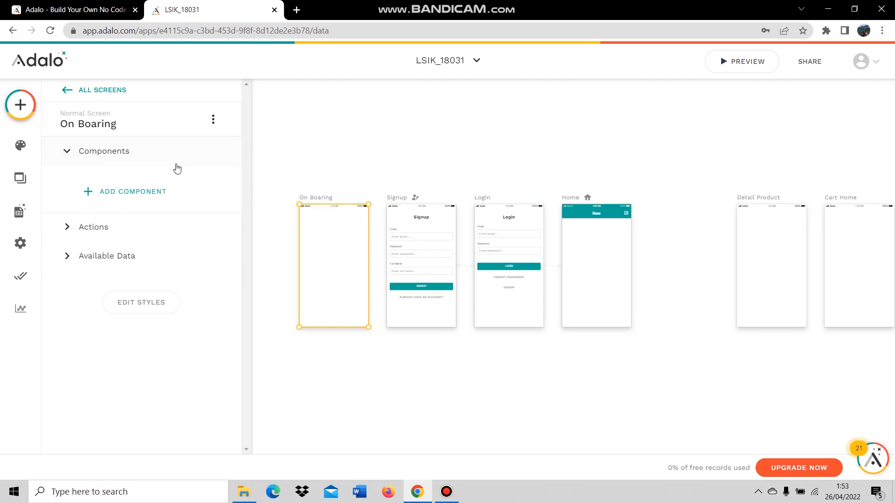
# Place a text element at the top of On Boaring reading 'Selamat Datang'.
pyautogui.click(27, 113)
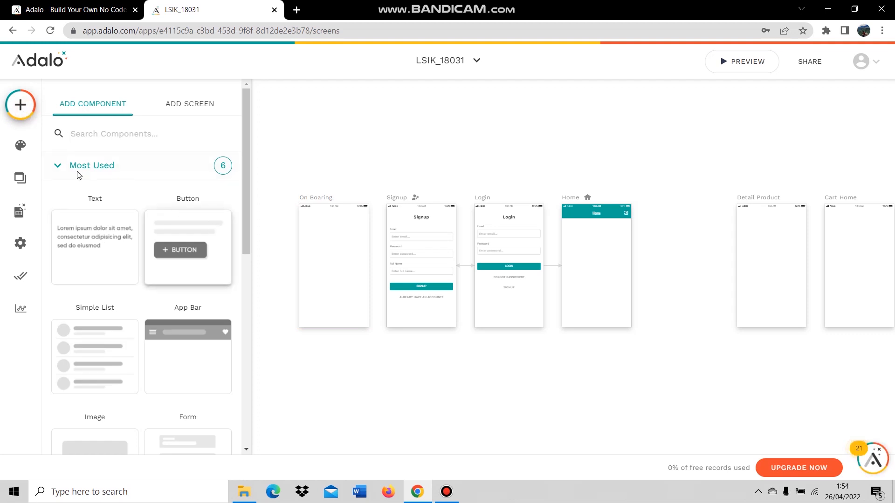
pyautogui.scroll(-1, 82, 228)
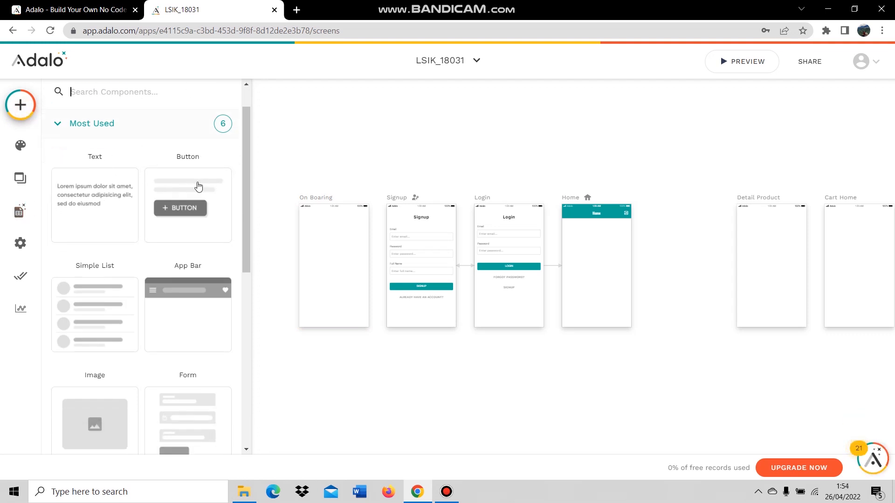
pyautogui.scroll(-1, 182, 280)
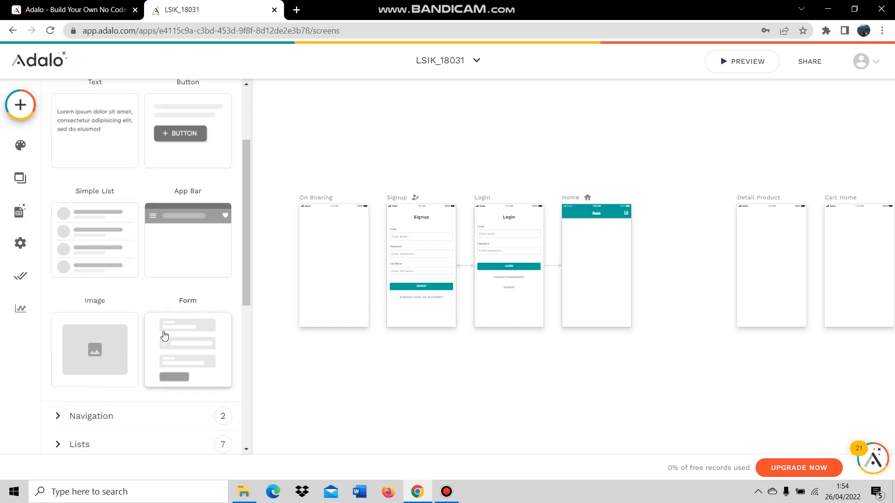
pyautogui.scroll(2, 163, 209)
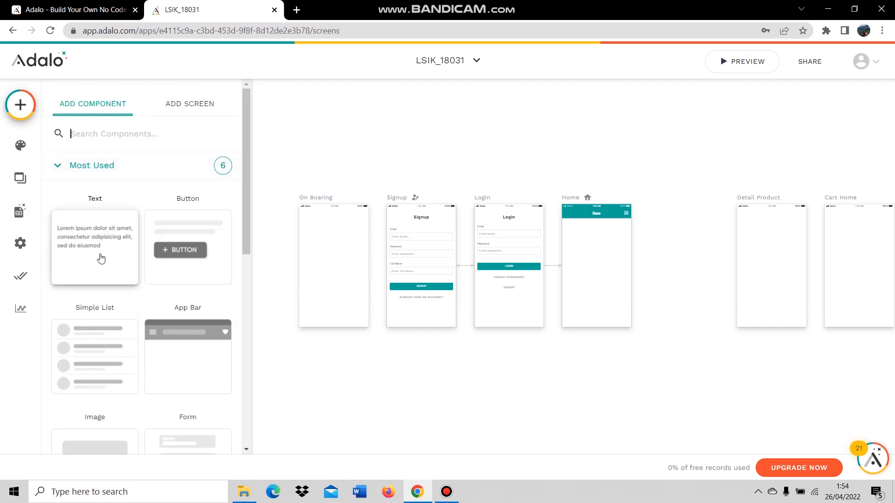
pyautogui.moveTo(101, 258); pyautogui.dragTo(314, 224)
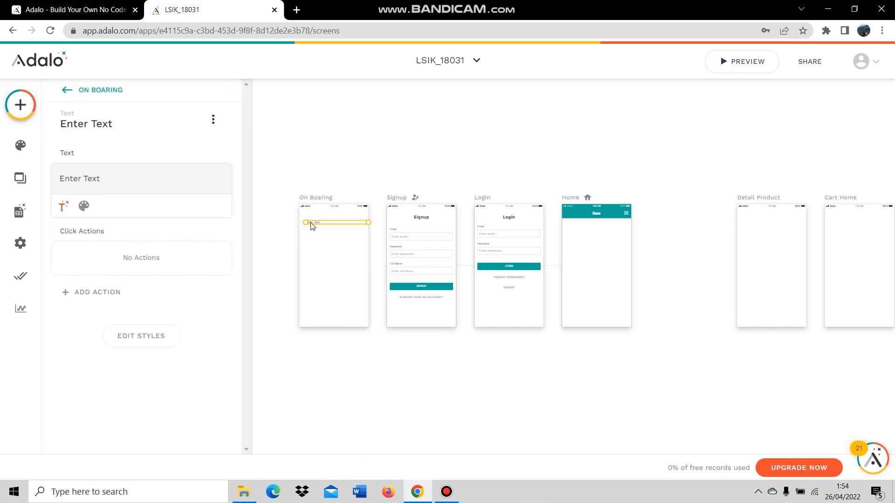
pyautogui.scroll(3, 305, 224)
pyautogui.doubleClick(333, 223)
pyautogui.tripleClick(332, 220)
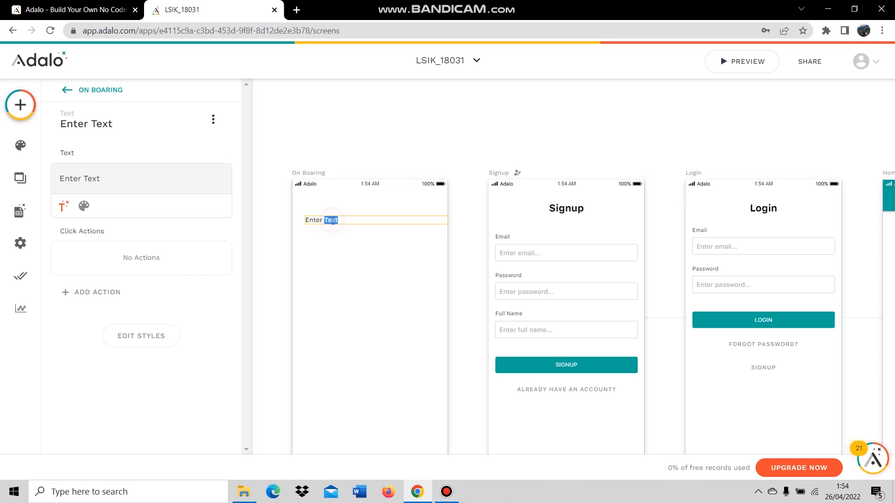
pyautogui.write('Se')
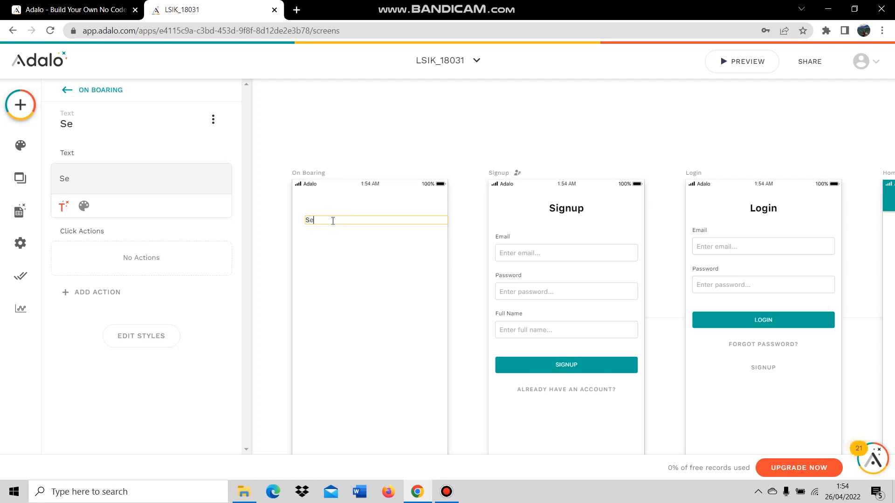
pyautogui.write('lamat Datang')
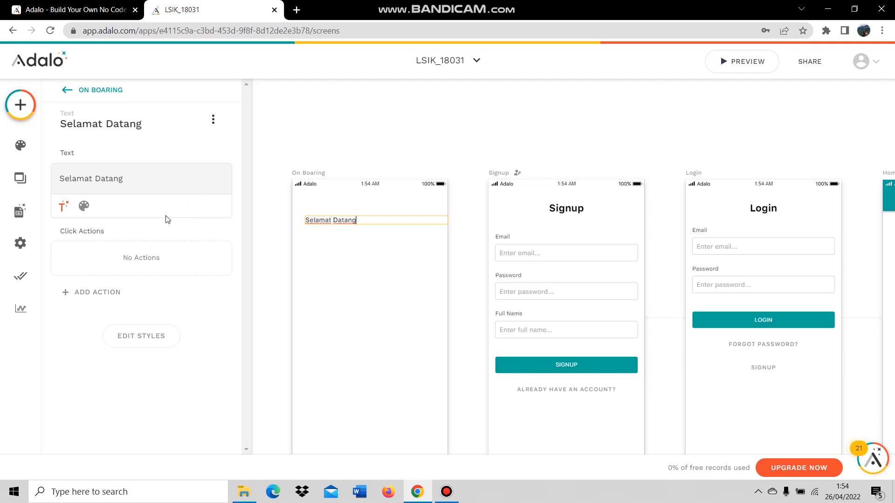
# Set the Selamat Datang text to size 30, centre-aligned, and nudge it into position.
pyautogui.click(84, 206)
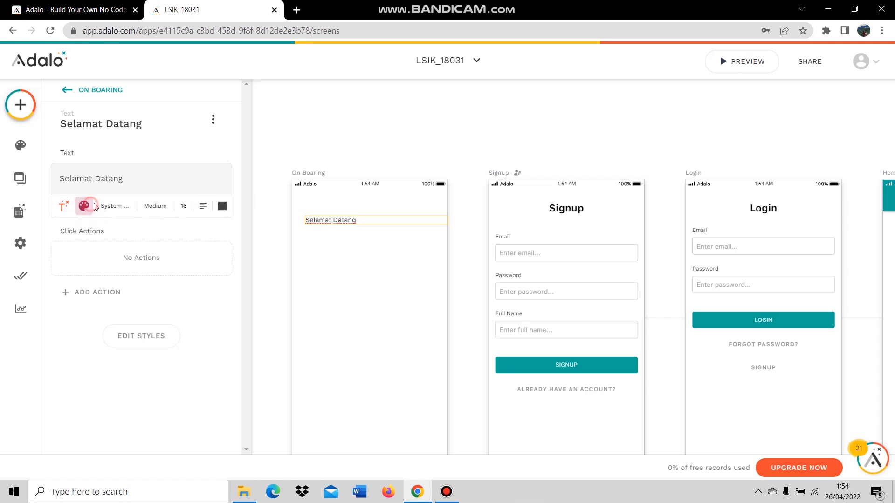
pyautogui.doubleClick(183, 206)
pyautogui.write('30')
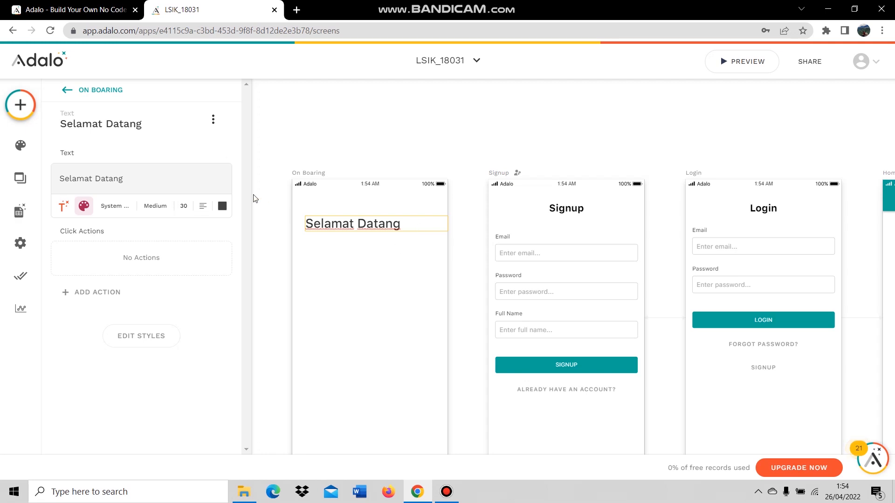
pyautogui.click(202, 205)
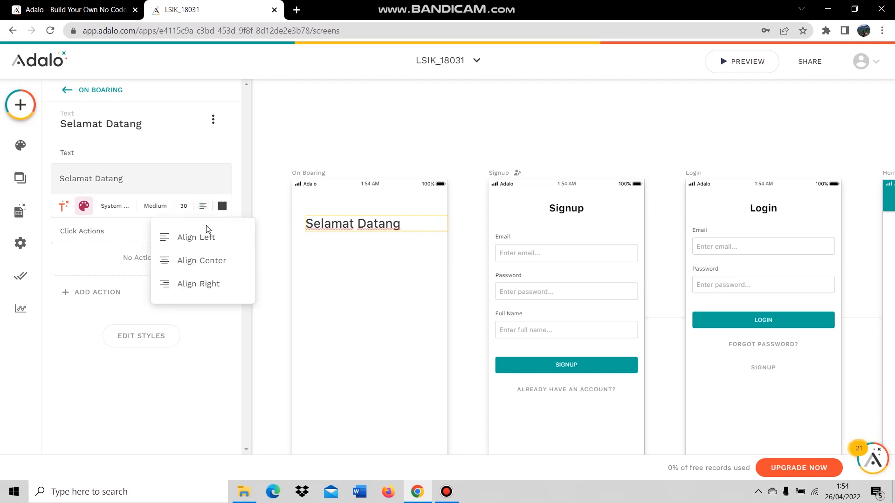
pyautogui.click(214, 269)
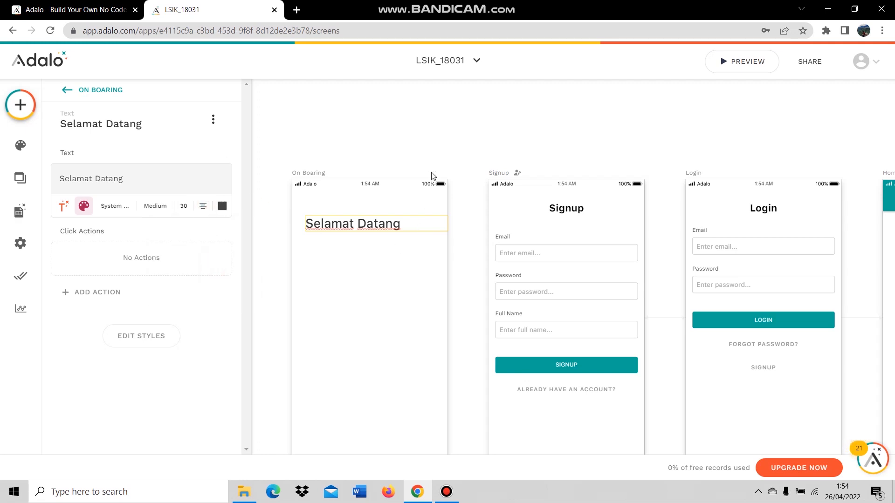
pyautogui.click(360, 150)
pyautogui.moveTo(393, 227); pyautogui.dragTo(386, 228)
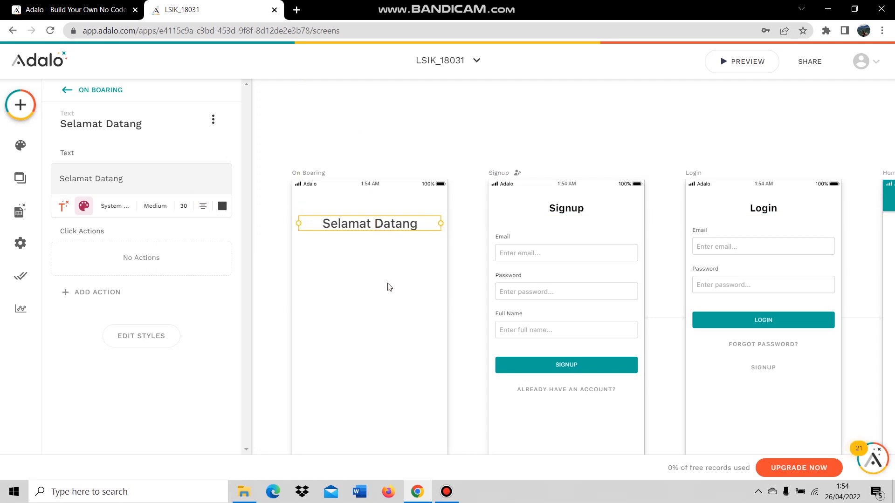
pyautogui.click(347, 279)
# Add a text element below Selamat Datang reading 'LSIK Store menjual berbagai laptop dengan harga bersaing'.
pyautogui.click(374, 224)
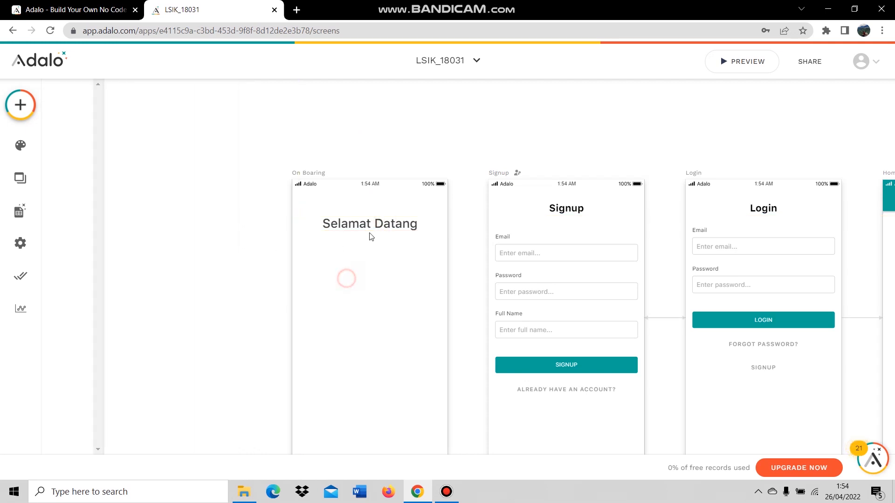
pyautogui.click(20, 105)
pyautogui.click(107, 239)
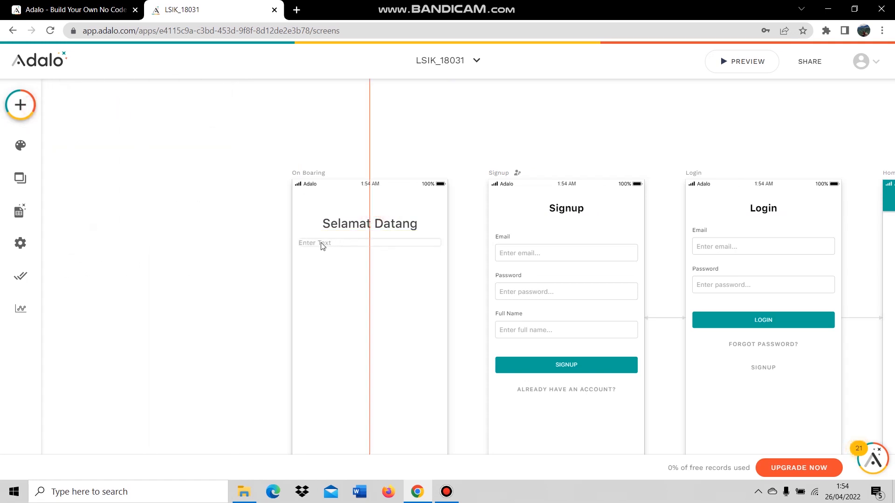
pyautogui.click(328, 246)
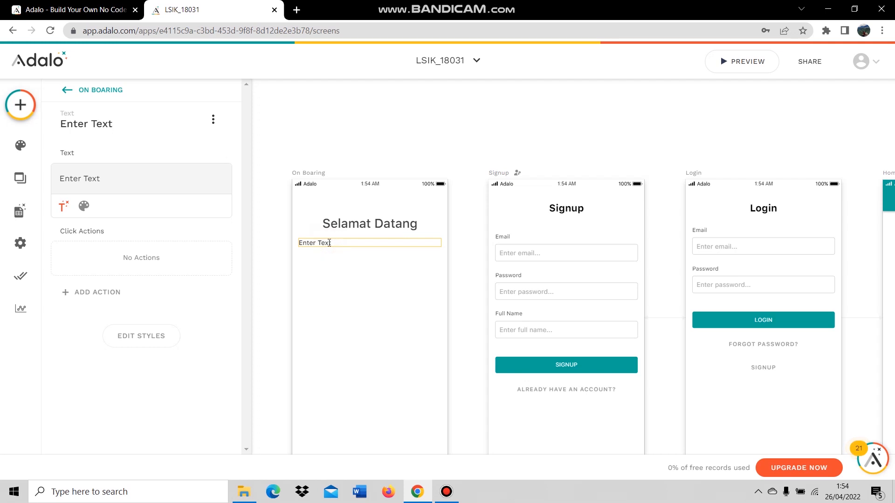
pyautogui.doubleClick(332, 242)
pyautogui.write('LSIK St')
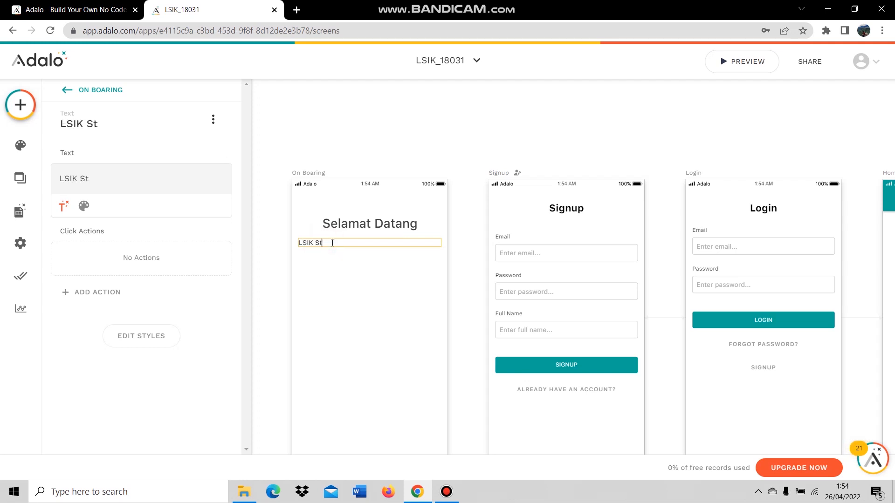
pyautogui.write('ore menj')
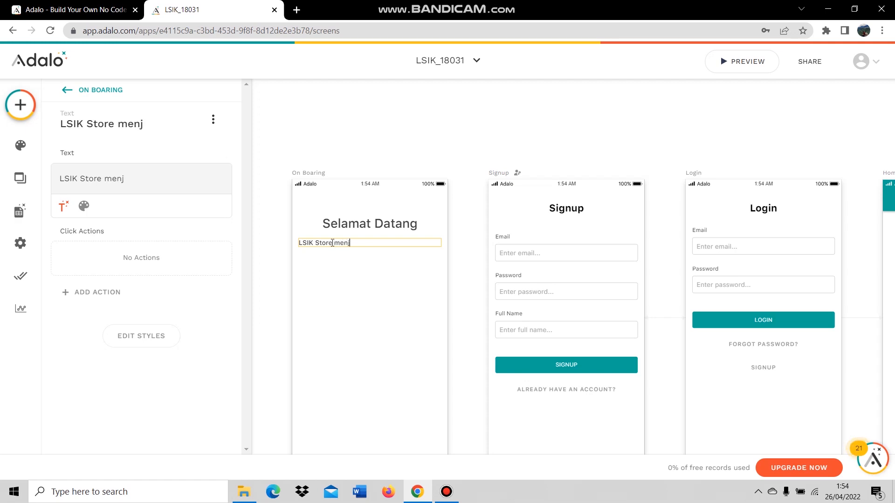
pyautogui.write('ual berbagai ')
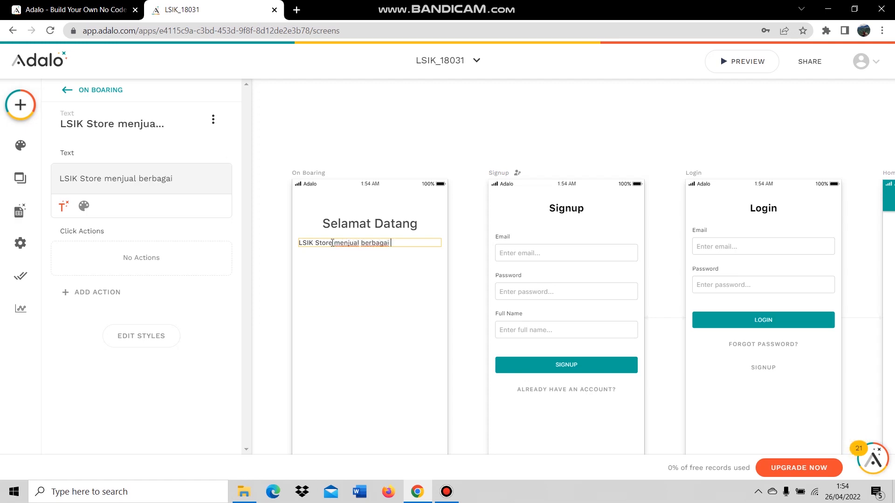
pyautogui.write('laptop de')
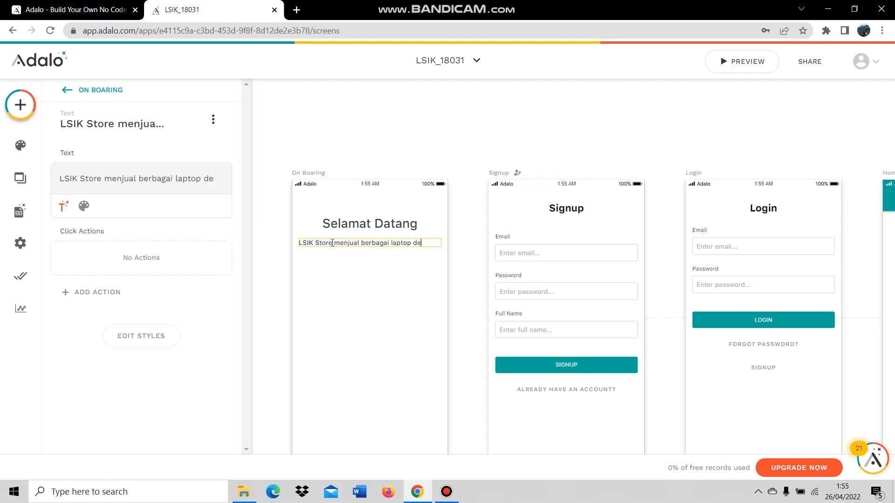
pyautogui.write('ngan harga')
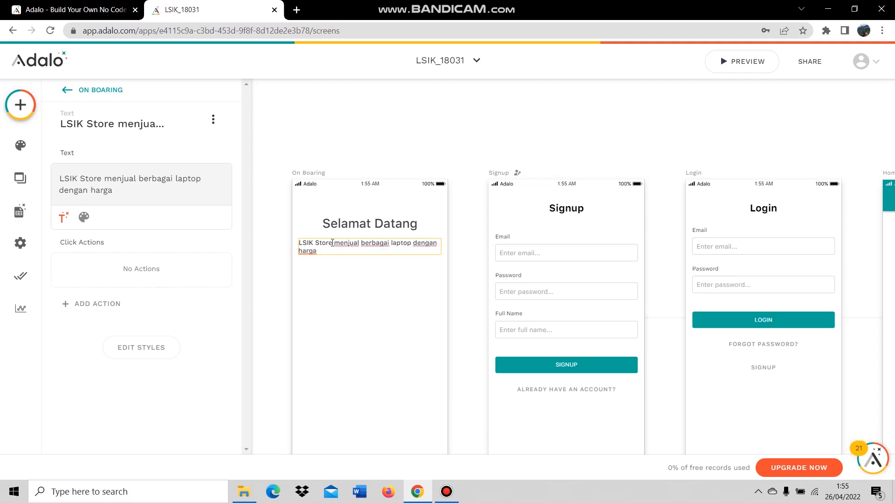
pyautogui.write(' bersaing')
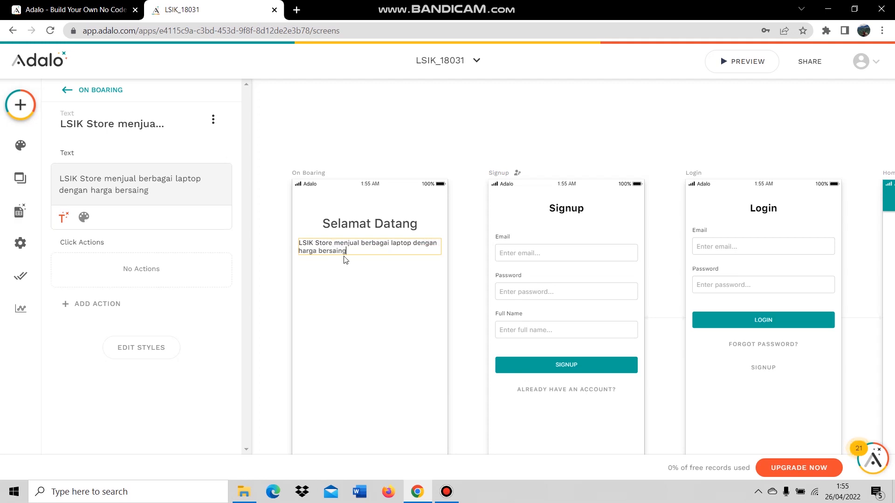
# Center-align the 'LSIK Store menjual berbagai laptop dengan harga bersaing' description text.
pyautogui.click(84, 217)
pyautogui.click(202, 218)
pyautogui.click(201, 274)
pyautogui.click(383, 156)
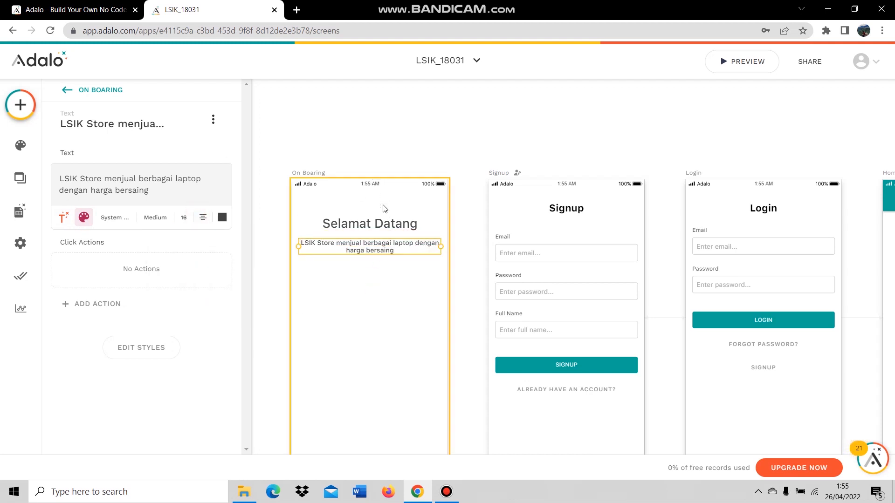
# Add a button lower down on the On Boarding screen.
pyautogui.click(282, 142)
pyautogui.click(20, 104)
pyautogui.moveTo(166, 223); pyautogui.dragTo(373, 317)
# Relabel the button 'Mulai' and remove its plus icon.
pyautogui.scroll(-2, 374, 351)
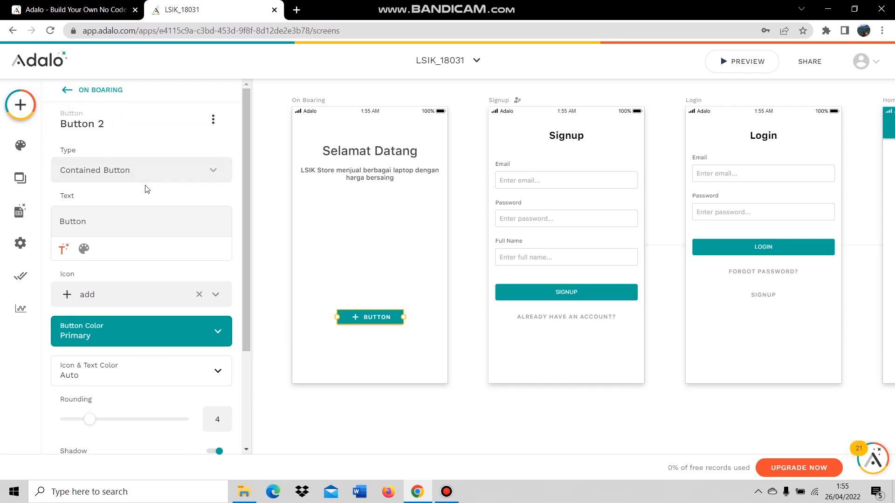
pyautogui.click(117, 225)
pyautogui.moveTo(61, 222); pyautogui.dragTo(88, 221)
pyautogui.write('Mulai')
pyautogui.click(199, 296)
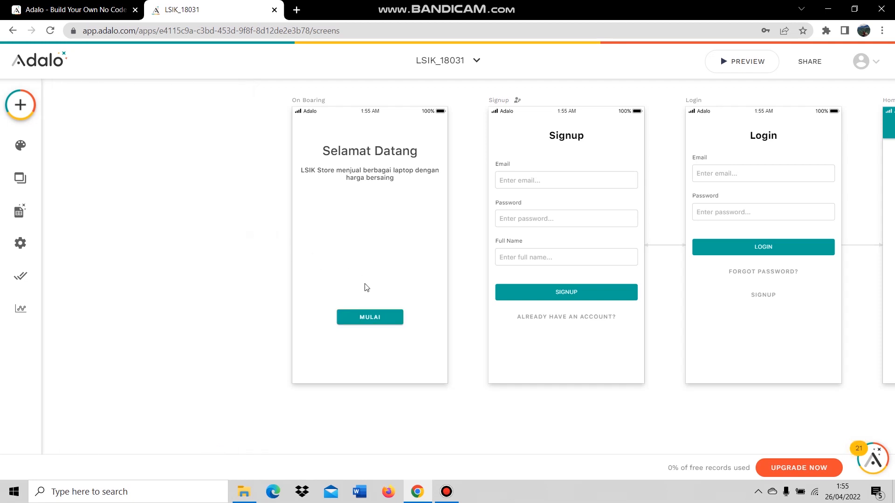
# Move the Mulai button slightly lower and bring up the app's Screens list.
pyautogui.moveTo(377, 317); pyautogui.dragTo(377, 324)
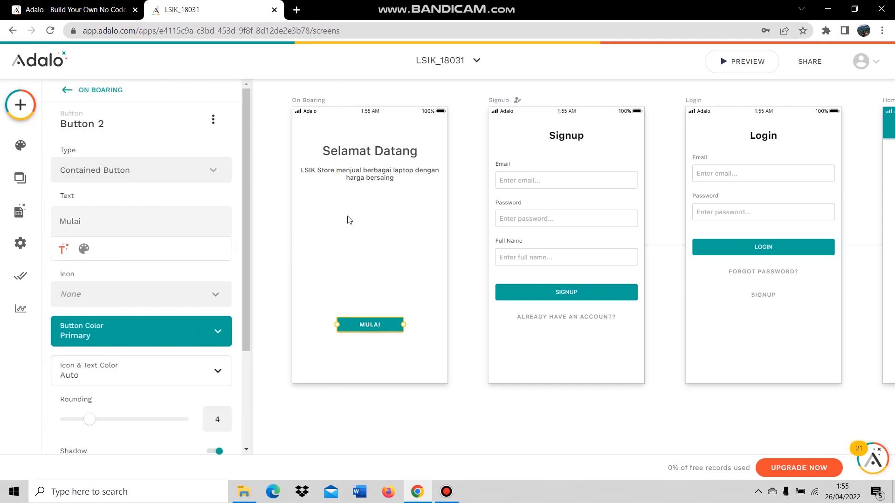
pyautogui.click(382, 236)
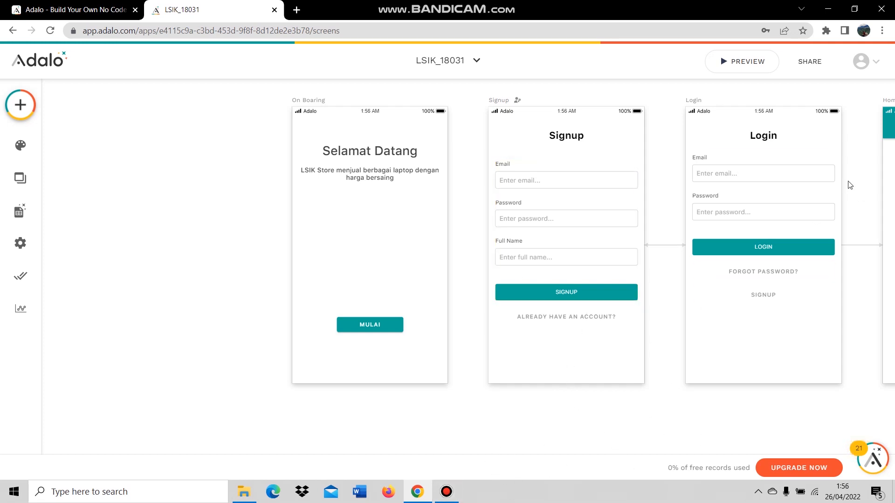
pyautogui.click(38, 187)
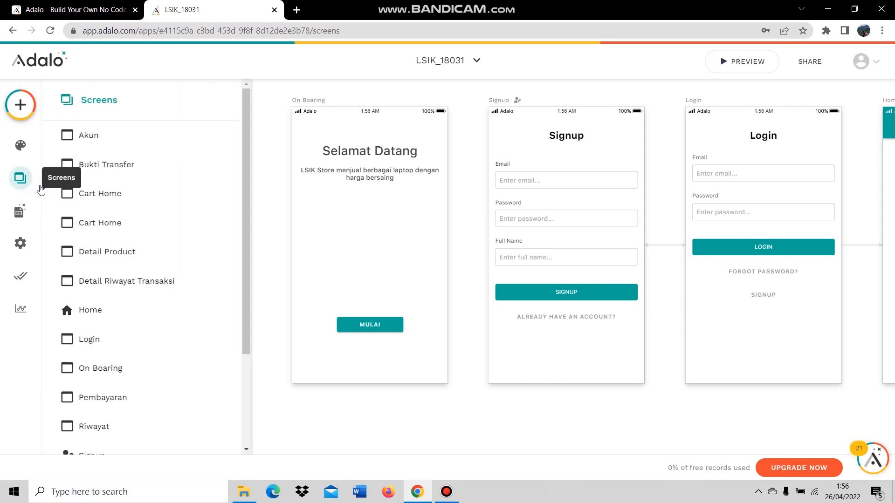
# Move Pembayaran, Bukti Transfer, Riwayat, Detail Riwayat Transaksi and Terimakasih screens to a lower row.
pyautogui.click(105, 318)
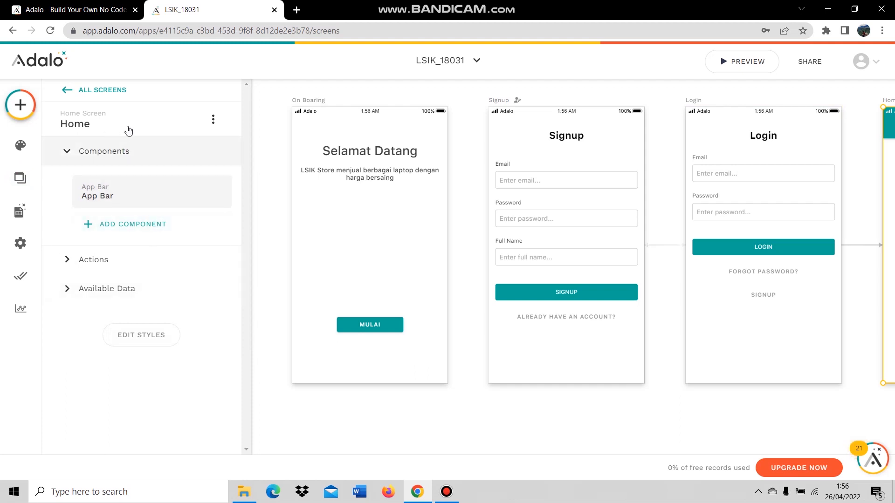
pyautogui.click(700, 431)
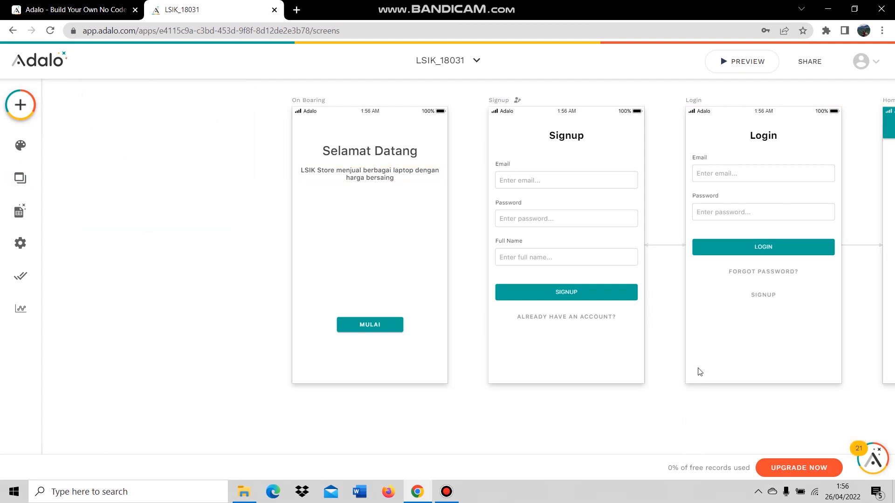
pyautogui.scroll(-3, 699, 370)
pyautogui.scroll(1, 852, 392)
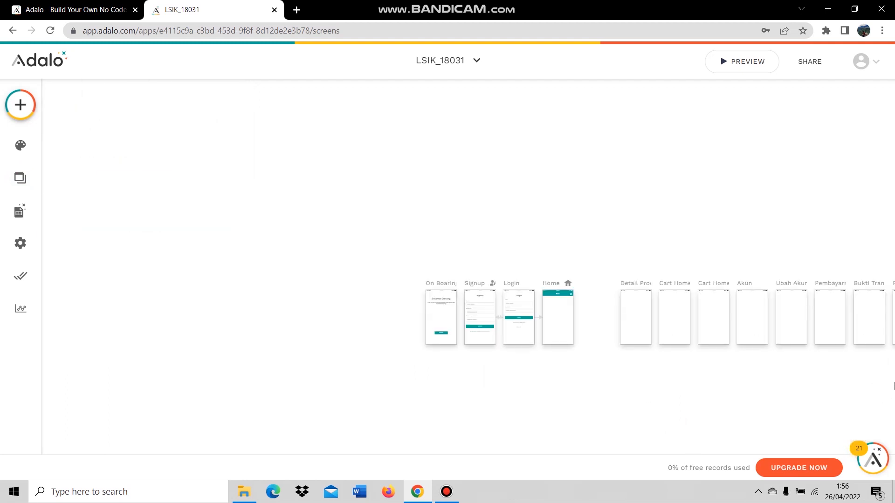
pyautogui.scroll(2, 893, 386)
pyautogui.scroll(-3, 722, 368)
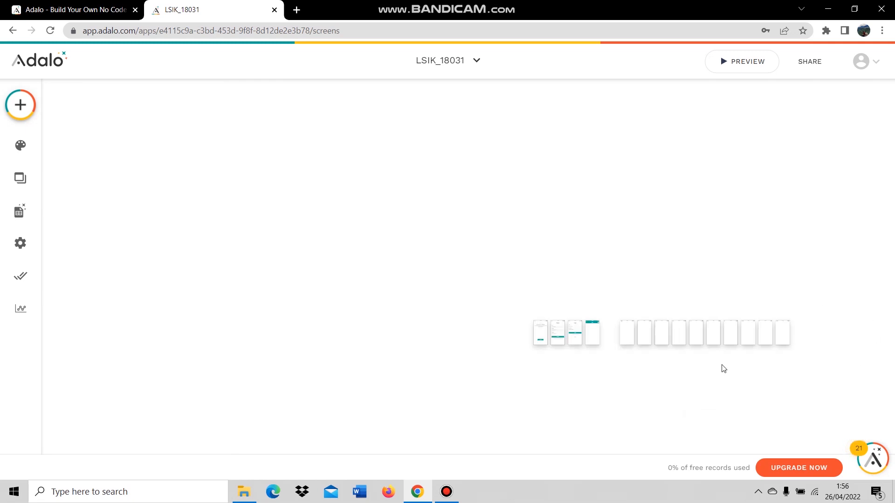
pyautogui.scroll(2, 792, 387)
pyautogui.click(748, 223)
pyautogui.keyDown('shift'); pyautogui.click(721, 222); pyautogui.keyUp('shift')
pyautogui.keyDown('shift'); pyautogui.click(672, 224); pyautogui.keyUp('shift')
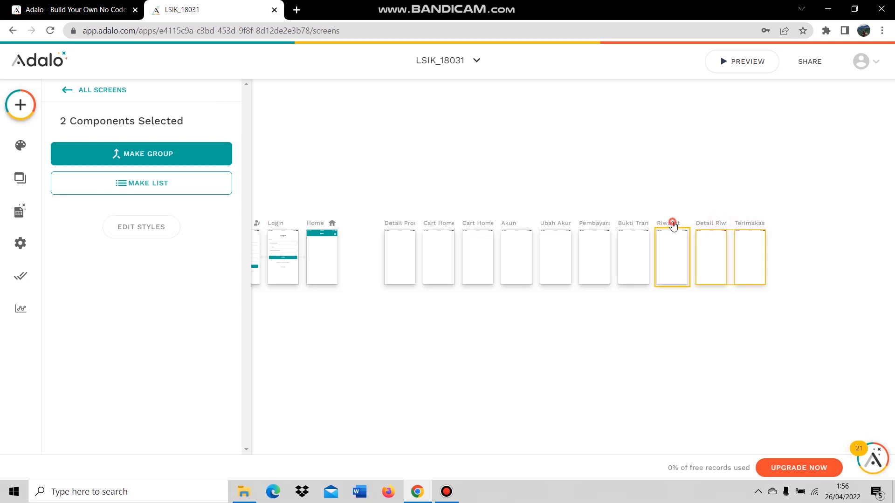
pyautogui.keyDown('shift'); pyautogui.click(627, 224); pyautogui.keyUp('shift')
pyautogui.keyDown('shift'); pyautogui.click(602, 225); pyautogui.keyUp('shift')
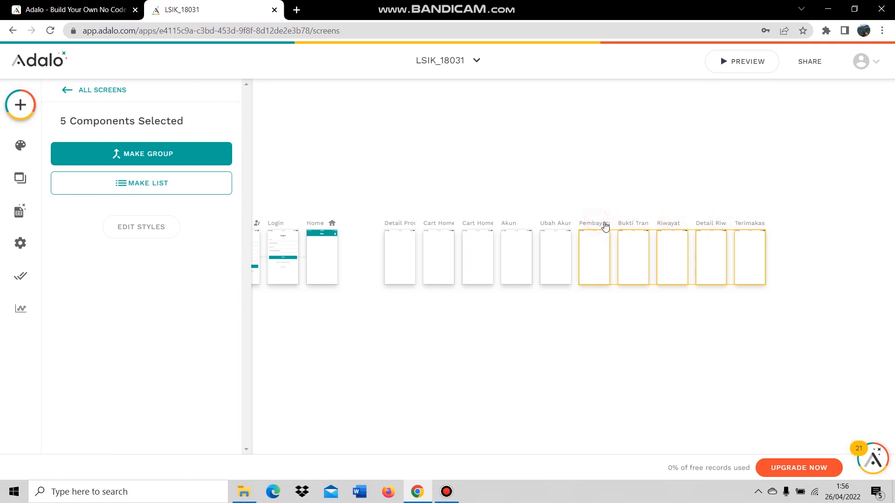
pyautogui.moveTo(601, 226); pyautogui.dragTo(268, 337)
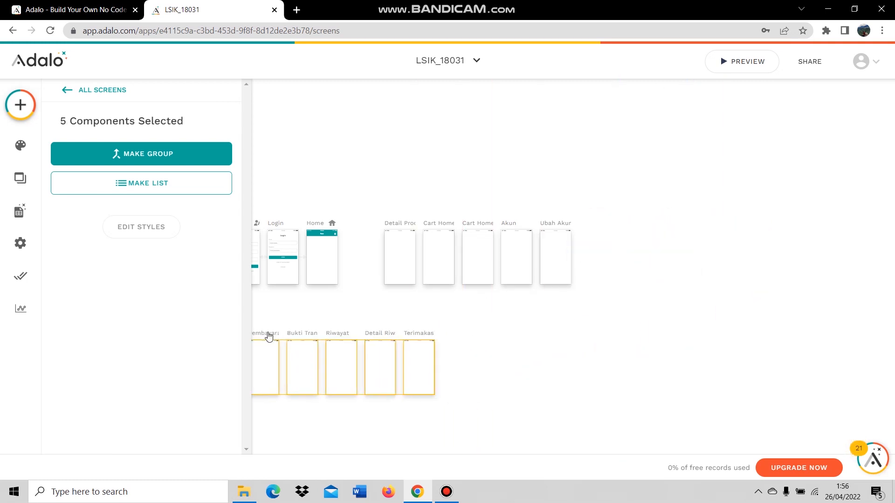
pyautogui.click(535, 329)
# Shift Detail Product, both Cart Home, Akun and Ubah Akun screens left toward Home.
pyautogui.click(410, 233)
pyautogui.keyDown('shift'); pyautogui.click(441, 226); pyautogui.keyUp('shift')
pyautogui.keyDown('shift'); pyautogui.click(485, 226); pyautogui.keyUp('shift')
pyautogui.keyDown('shift'); pyautogui.click(510, 226); pyautogui.keyUp('shift')
pyautogui.keyDown('shift'); pyautogui.click(551, 223); pyautogui.keyUp('shift')
pyautogui.moveTo(551, 223); pyautogui.dragTo(520, 225)
pyautogui.click(489, 322)
pyautogui.scroll(3, 215, 276)
pyautogui.scroll(3, 421, 213)
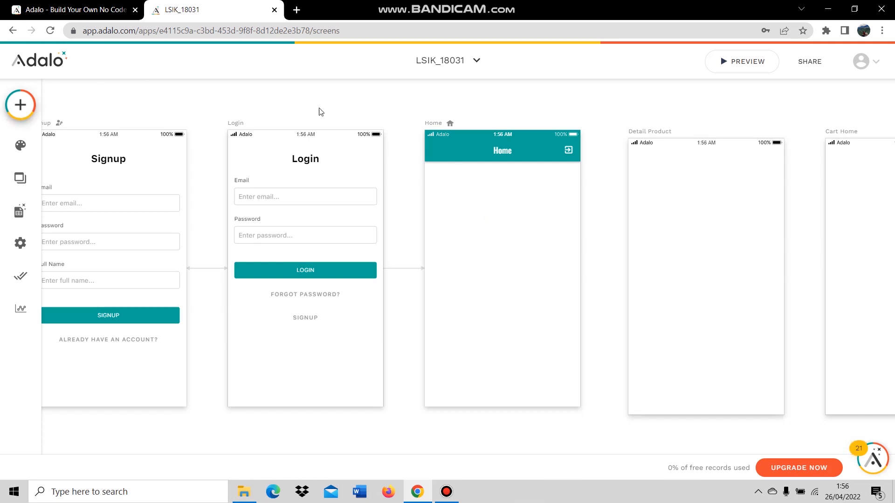
# Place a Card List on the Home screen.
pyautogui.click(17, 112)
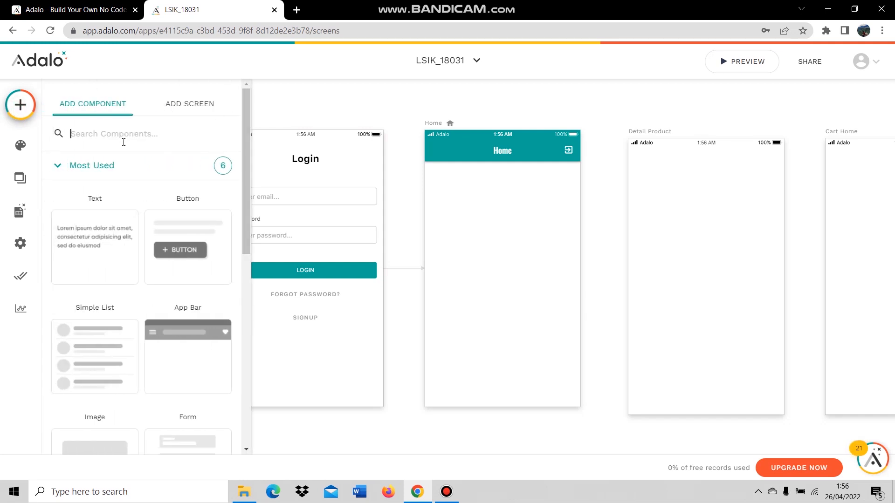
pyautogui.write('card')
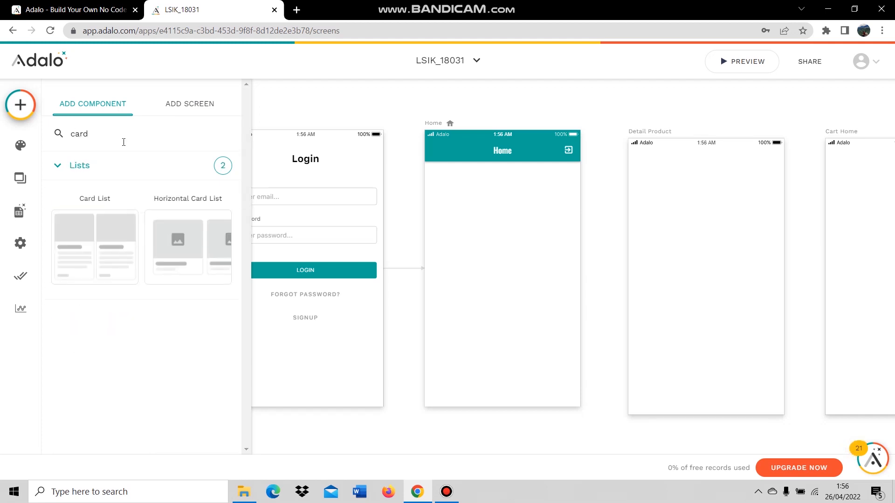
pyautogui.moveTo(81, 245); pyautogui.dragTo(506, 278)
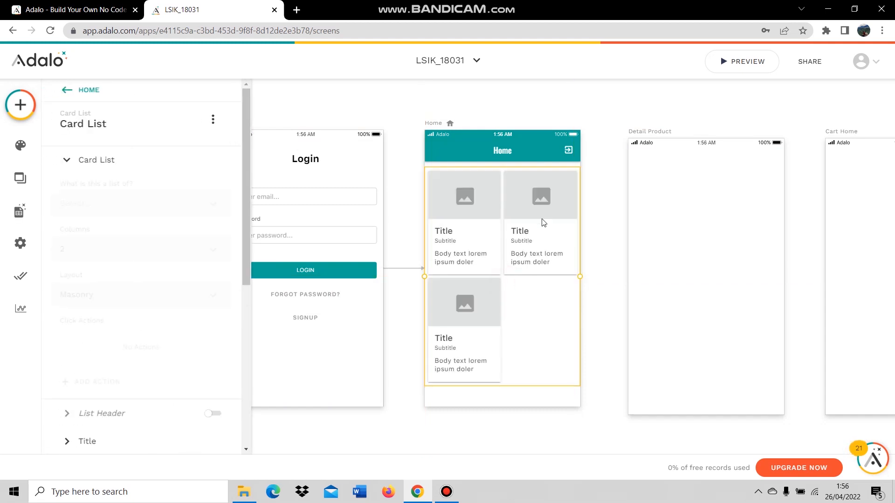
pyautogui.moveTo(512, 220); pyautogui.dragTo(513, 217)
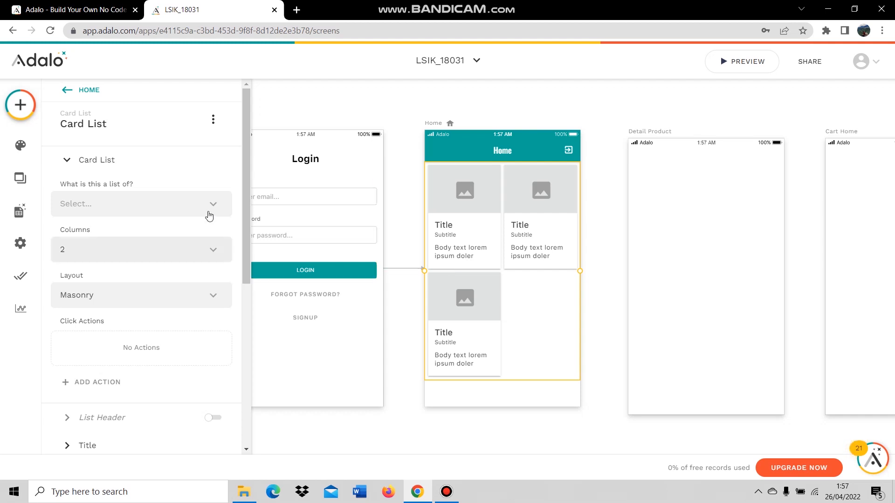
# Add a Tab Bar at the bottom of the Home screen, then reselect the card list.
pyautogui.click(20, 104)
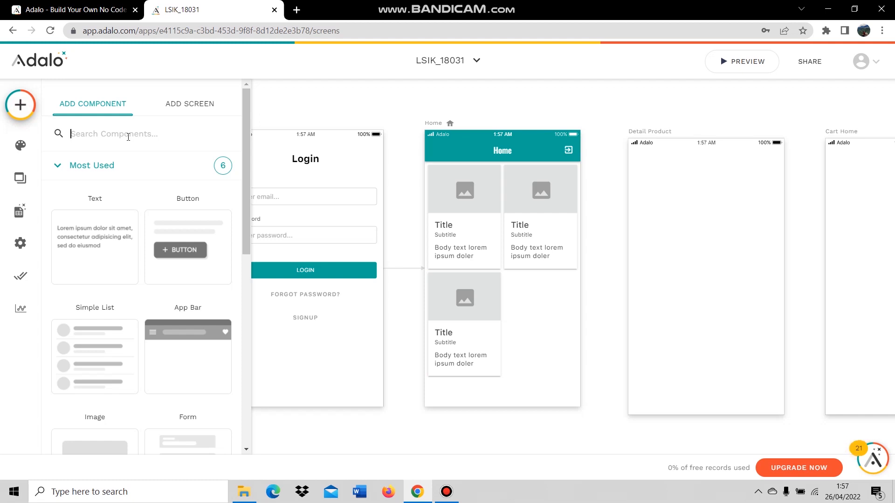
pyautogui.write('tab')
pyautogui.moveTo(102, 209); pyautogui.dragTo(476, 395)
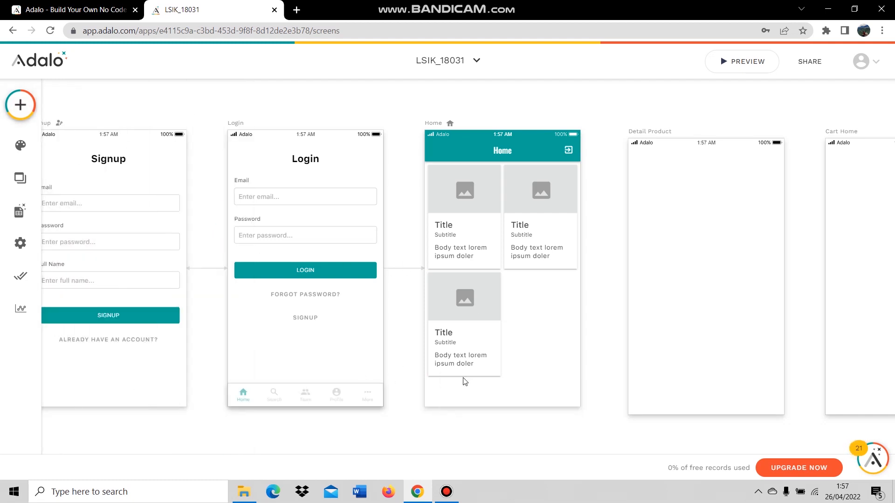
pyautogui.click(614, 321)
pyautogui.click(515, 259)
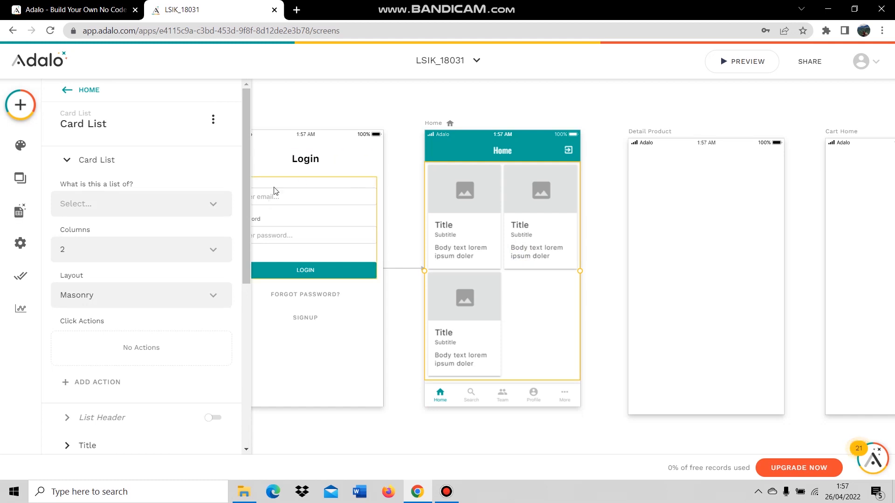
# Make the Home card list show all Product records.
pyautogui.click(144, 201)
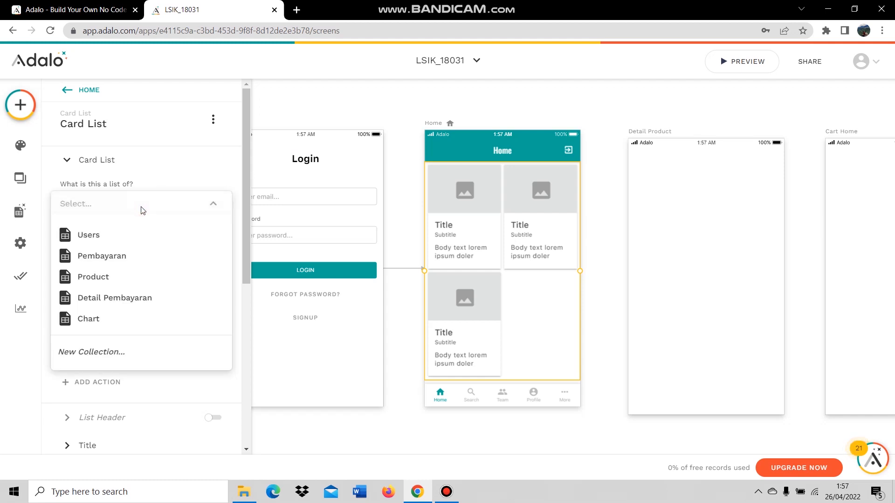
pyautogui.click(120, 277)
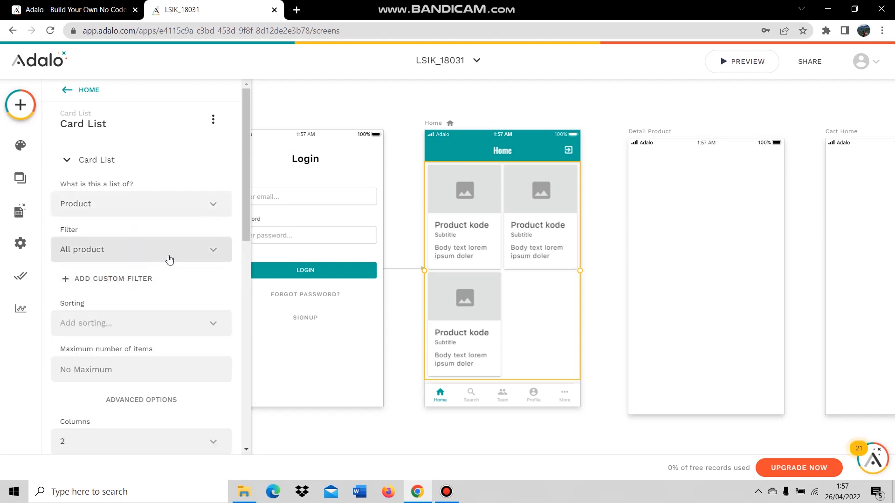
pyautogui.scroll(-3, 170, 329)
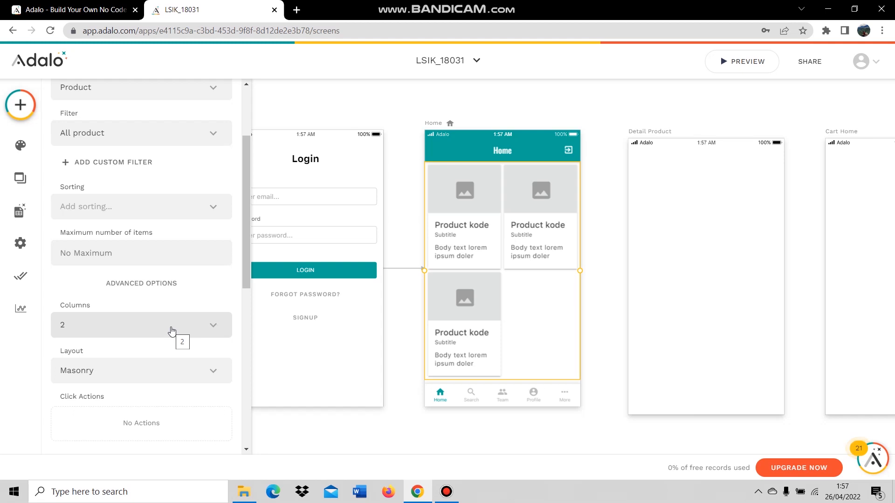
pyautogui.scroll(-1, 170, 334)
# Switch the card list layout to Masonry, keeping two columns.
pyautogui.click(127, 309)
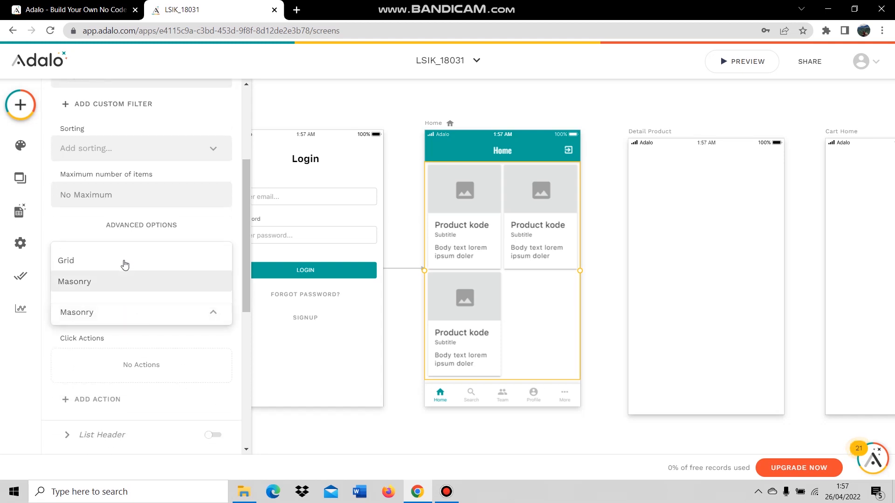
pyautogui.click(160, 316)
pyautogui.click(165, 283)
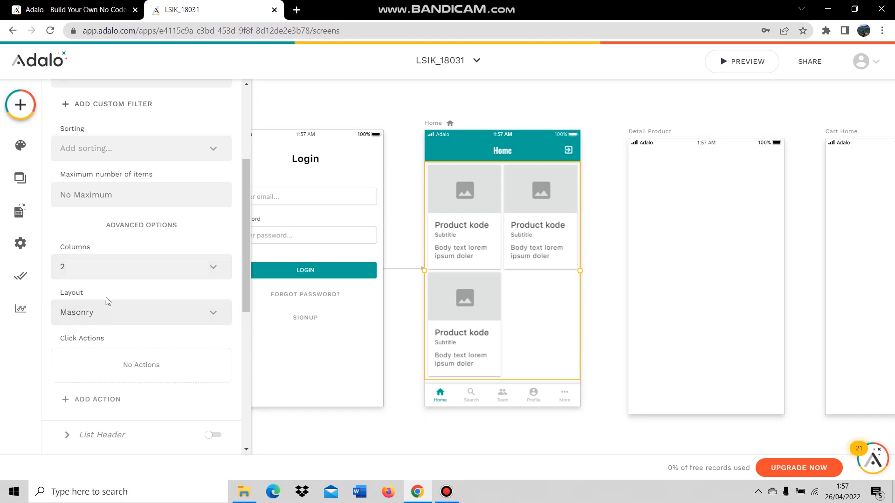
pyautogui.scroll(-1, 161, 292)
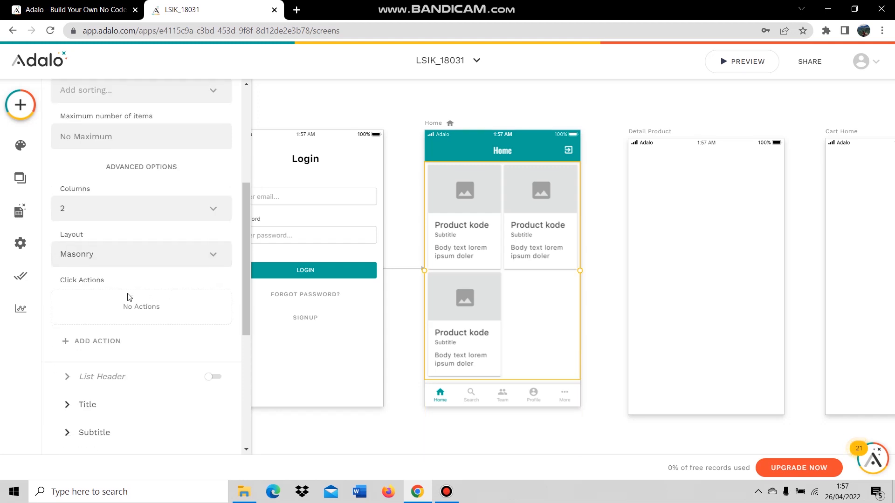
# Add a card click action linking to the Detail Product screen.
pyautogui.click(109, 345)
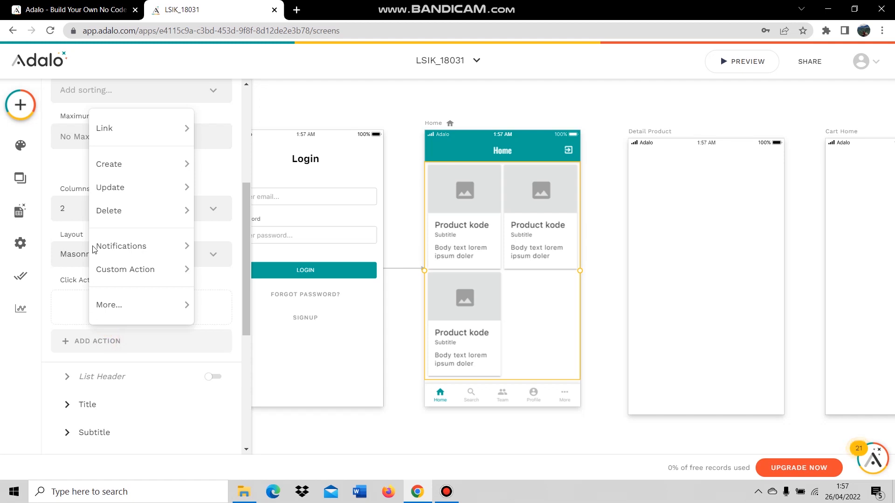
pyautogui.moveTo(126, 133)
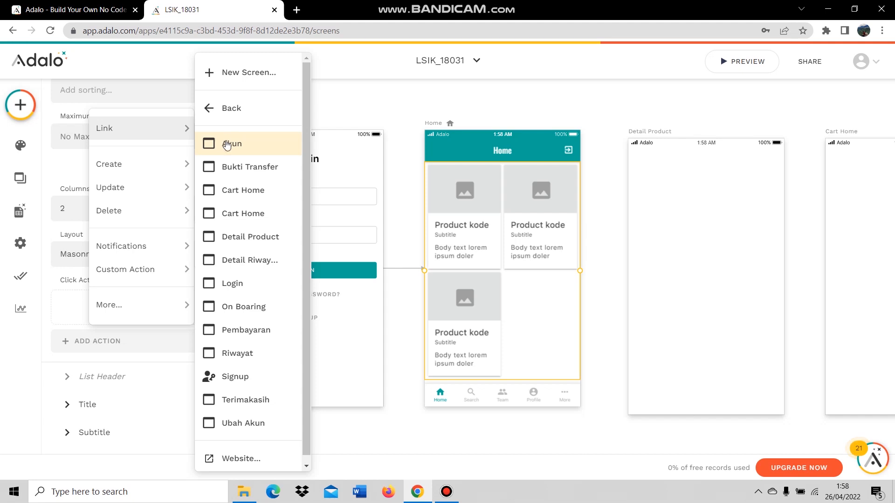
pyautogui.click(259, 238)
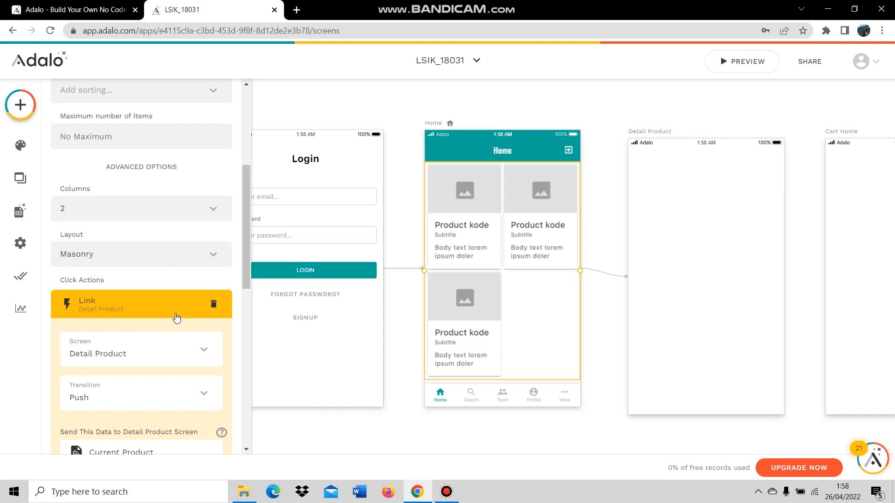
pyautogui.scroll(-3, 176, 318)
pyautogui.click(195, 388)
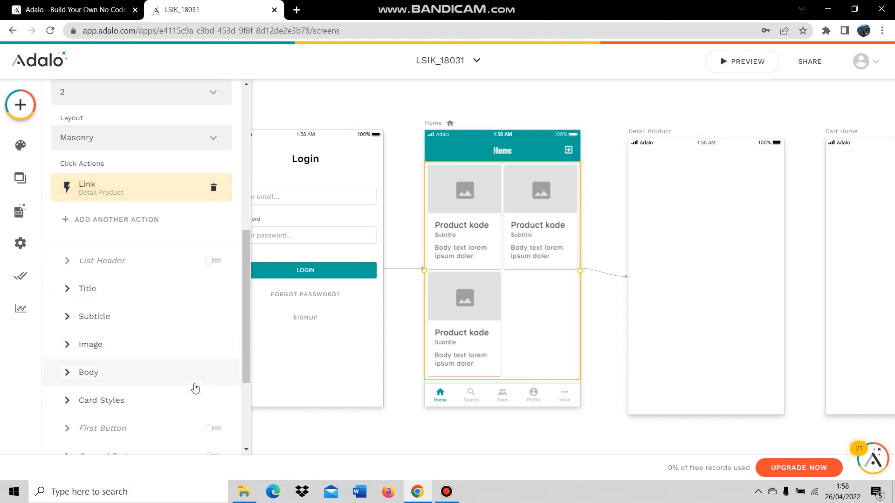
# Review the card subtitle and title settings in the Card List properties.
pyautogui.scroll(8, 194, 389)
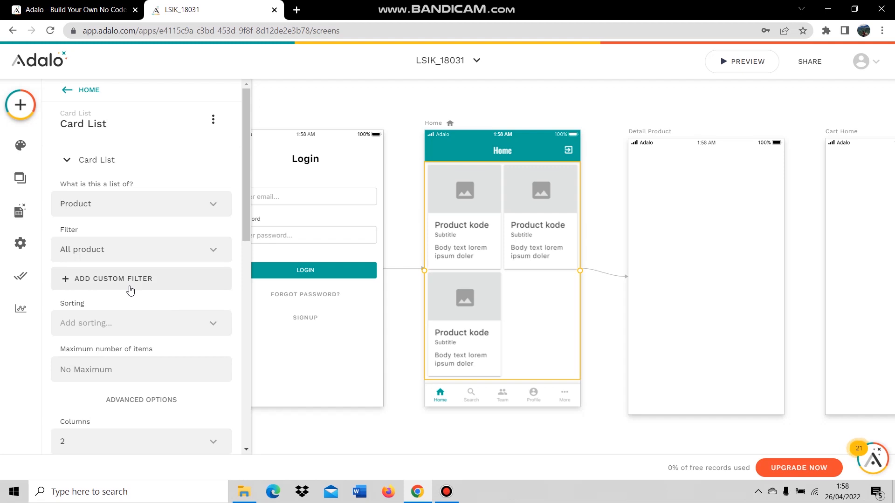
pyautogui.scroll(-2, 131, 288)
pyautogui.scroll(-5, 182, 298)
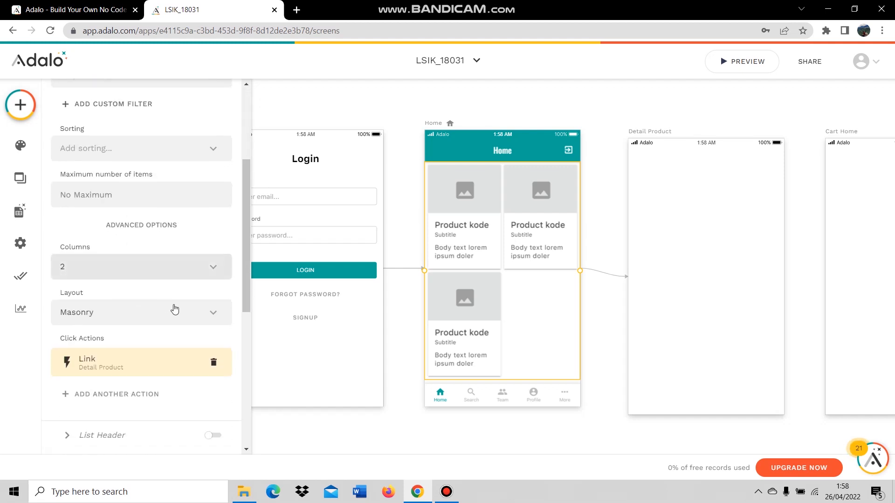
pyautogui.scroll(-2, 128, 330)
pyautogui.scroll(-4, 124, 275)
pyautogui.scroll(2, 150, 193)
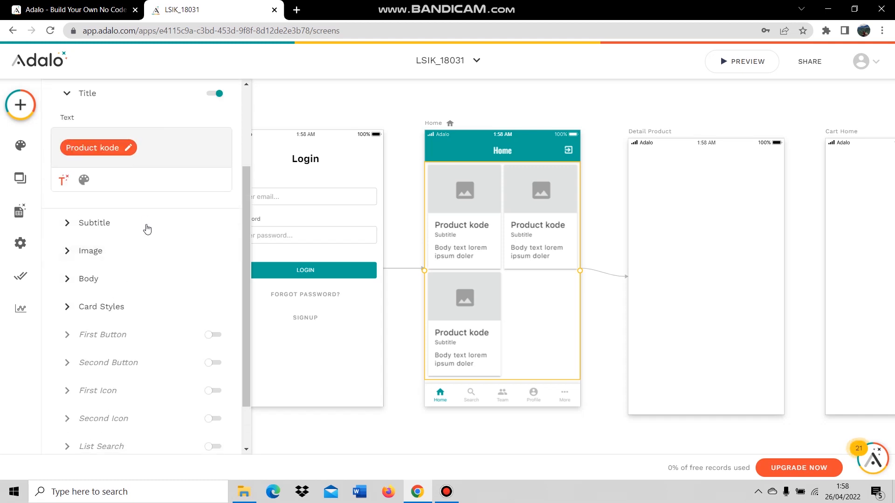
pyautogui.click(125, 224)
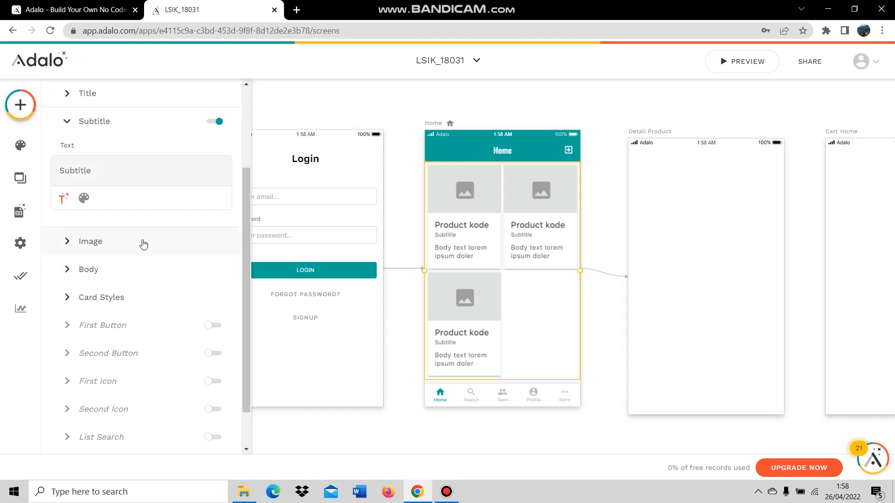
pyautogui.scroll(4, 148, 245)
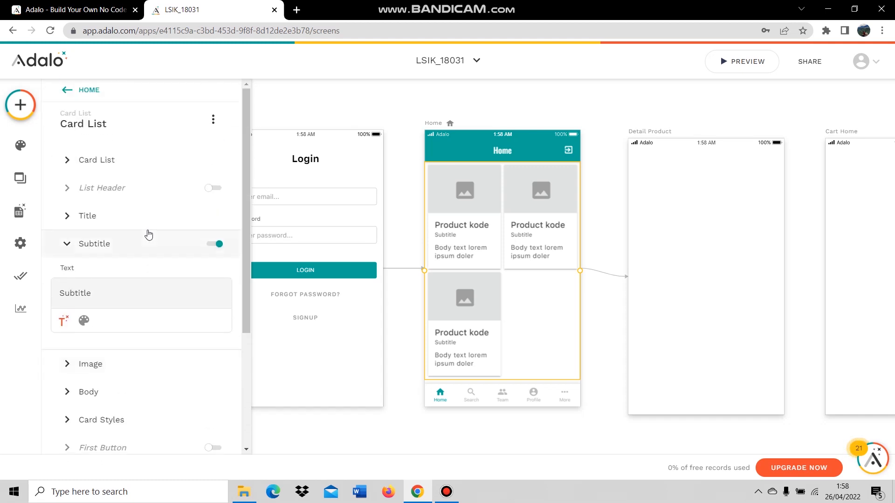
pyautogui.click(126, 226)
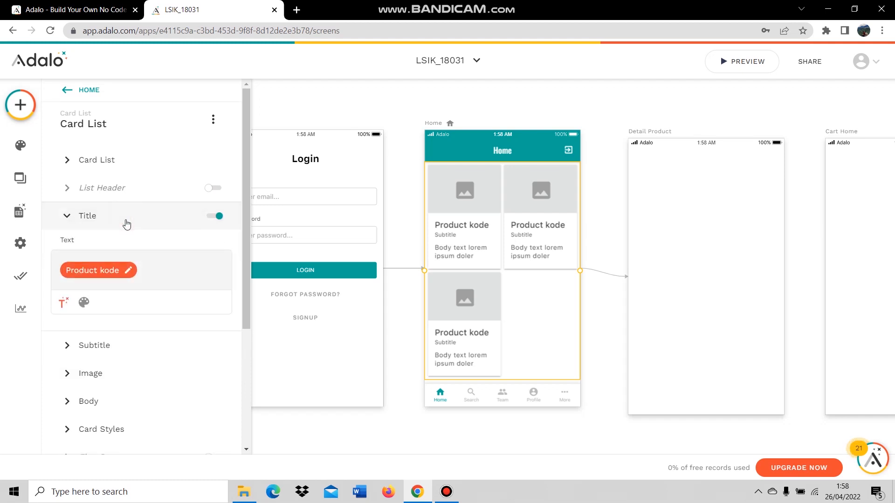
# Turn on the list header and title it 'New Product'.
pyautogui.click(113, 188)
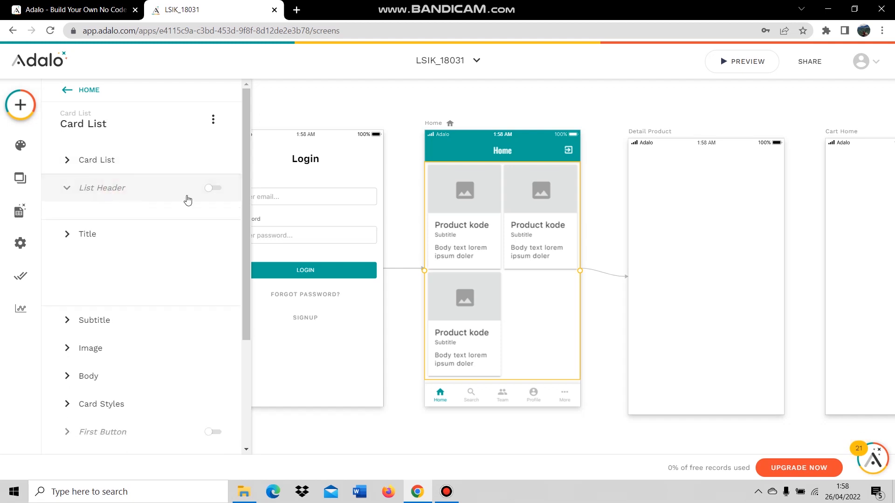
pyautogui.click(215, 188)
pyautogui.moveTo(57, 237); pyautogui.dragTo(77, 237)
pyautogui.write('New Product')
# Change the card title from the product's Kode to its Nama.
pyautogui.click(116, 309)
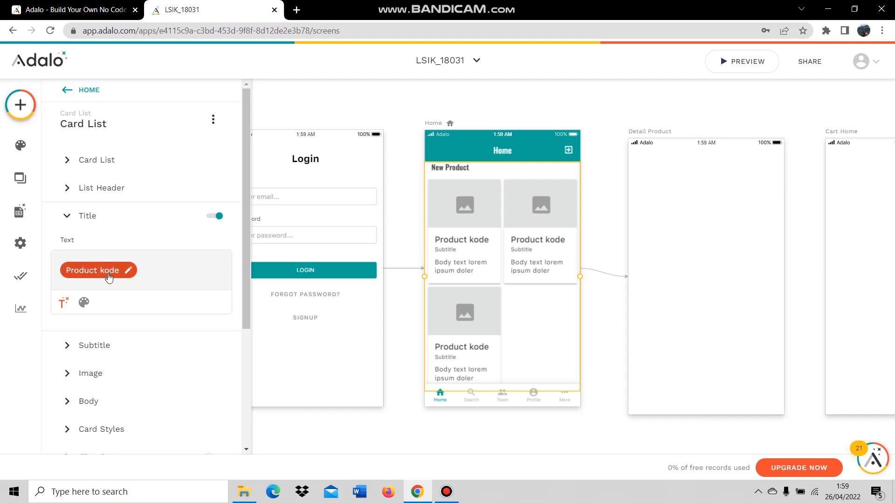
pyautogui.click(109, 276)
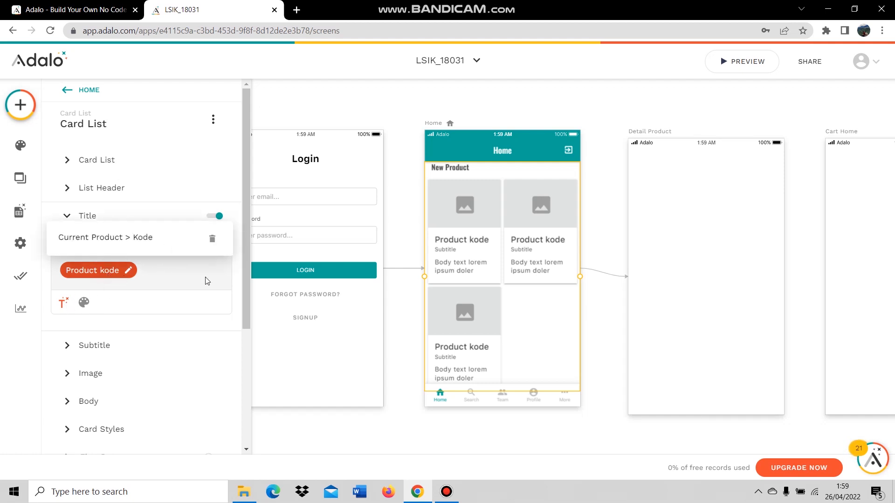
pyautogui.click(164, 278)
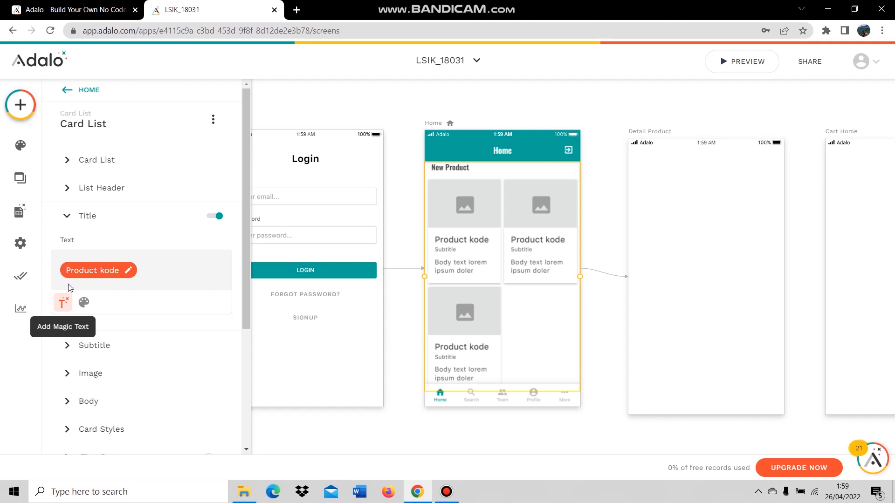
pyautogui.click(64, 303)
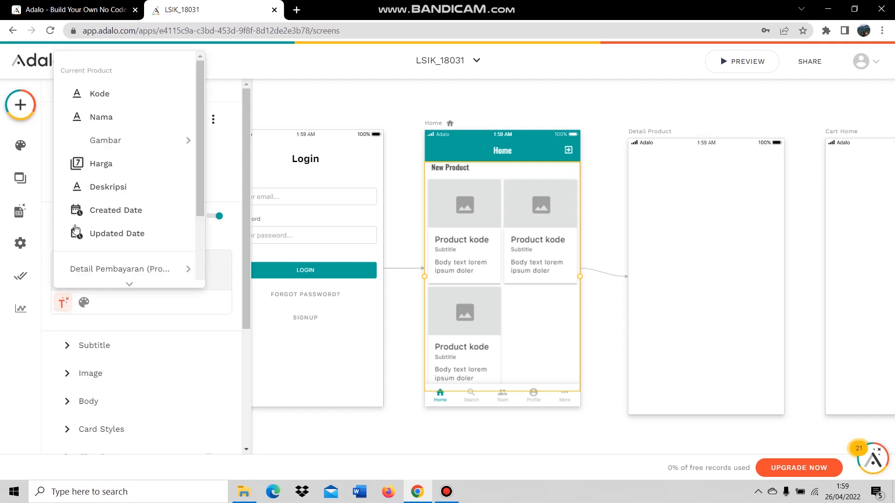
pyautogui.click(125, 120)
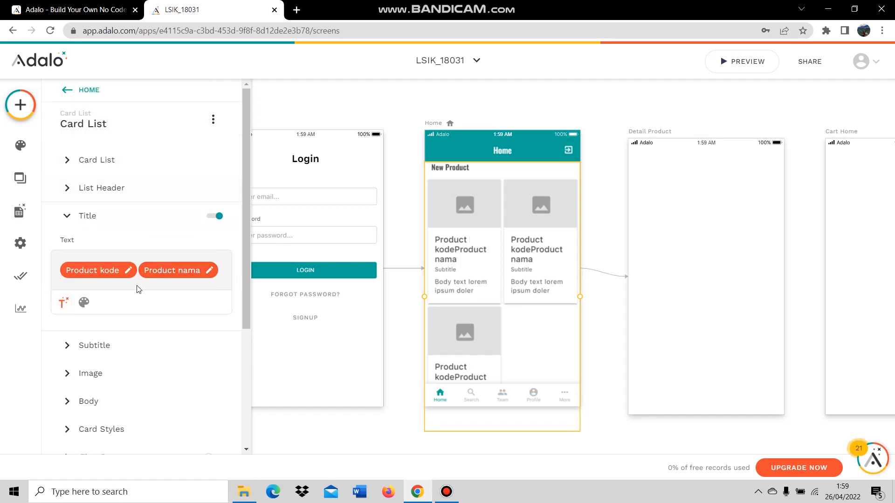
pyautogui.click(102, 271)
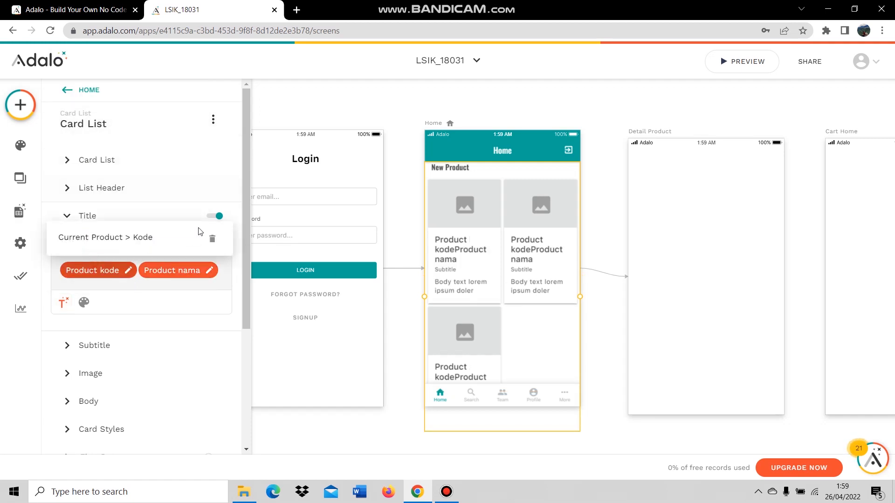
pyautogui.click(212, 239)
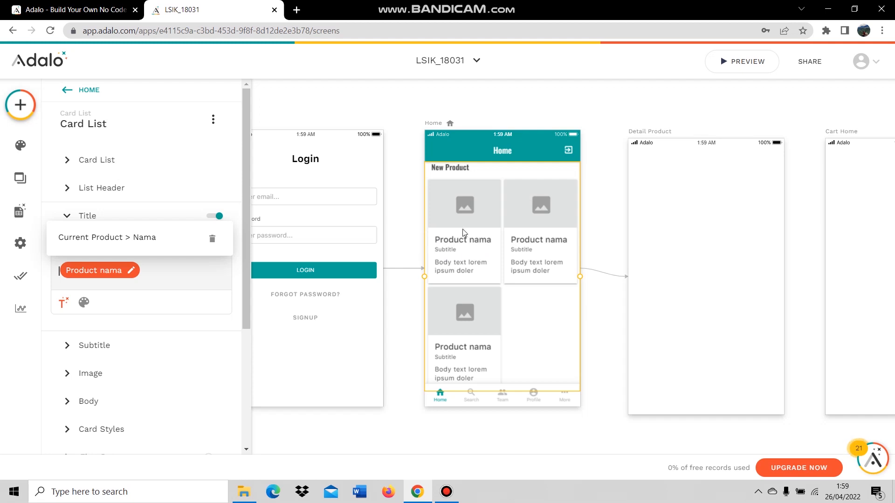
# Set the card subtitle to the product's Kode, deleting the placeholder word 'Subtitle'.
pyautogui.click(189, 292)
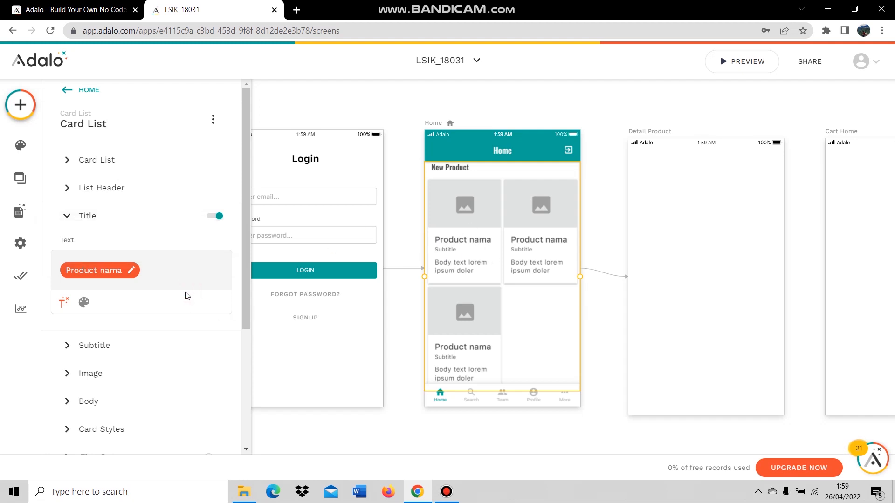
pyautogui.click(124, 347)
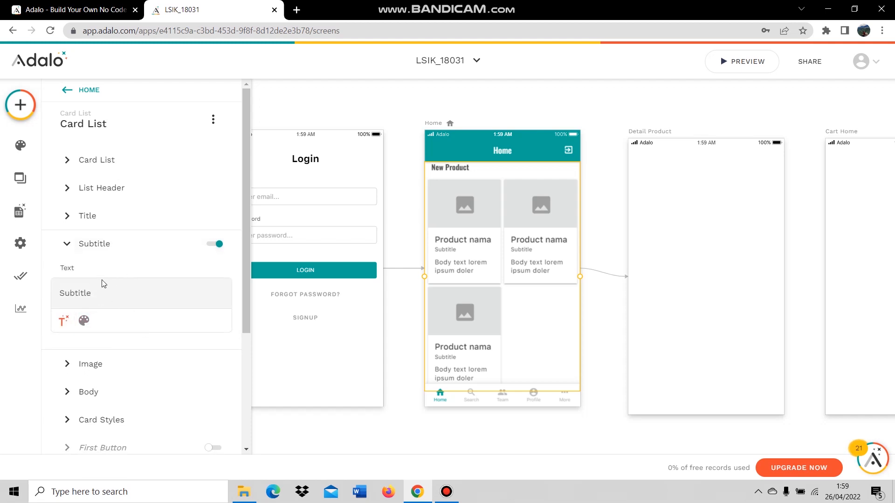
pyautogui.click(63, 321)
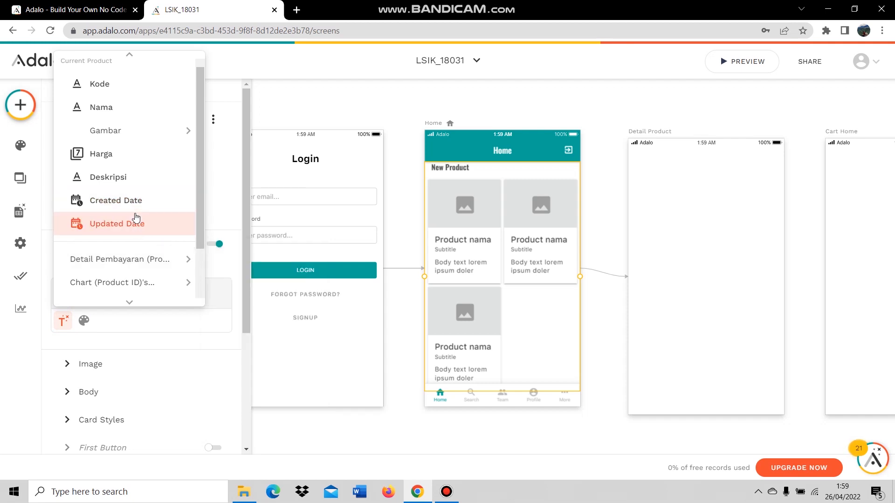
pyautogui.click(112, 86)
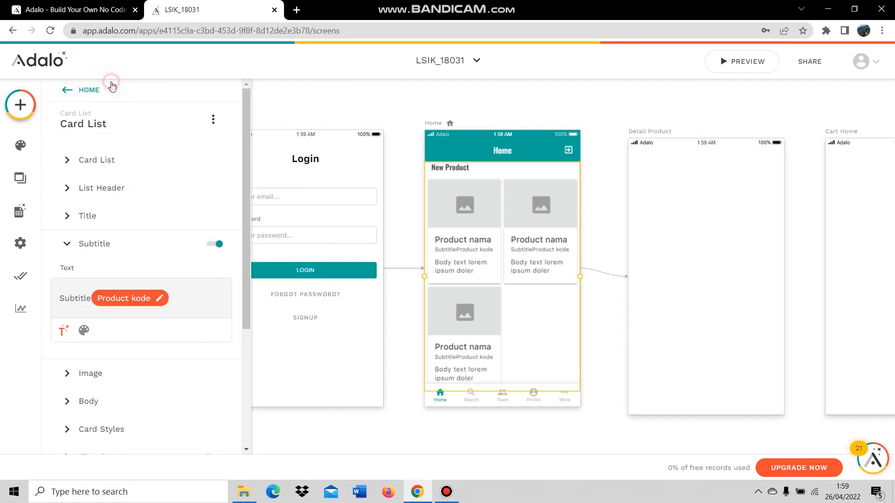
pyautogui.doubleClick(87, 298)
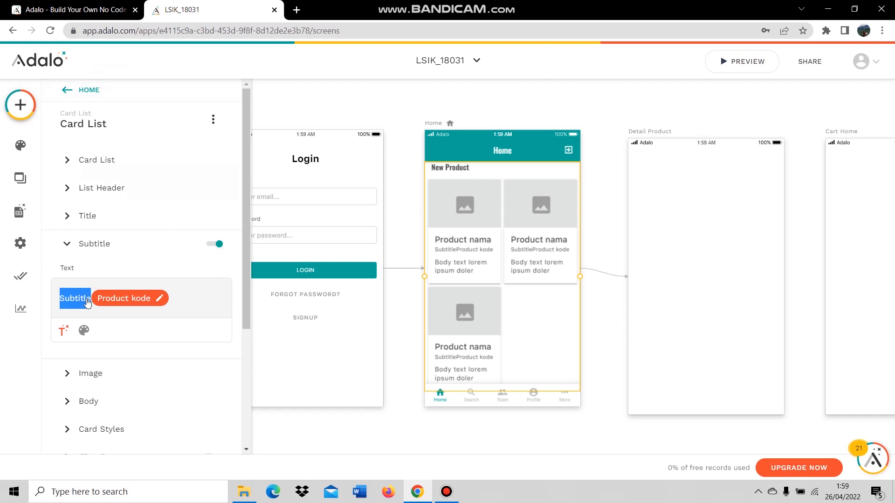
pyautogui.press('BackSpace')
pyautogui.click(171, 295)
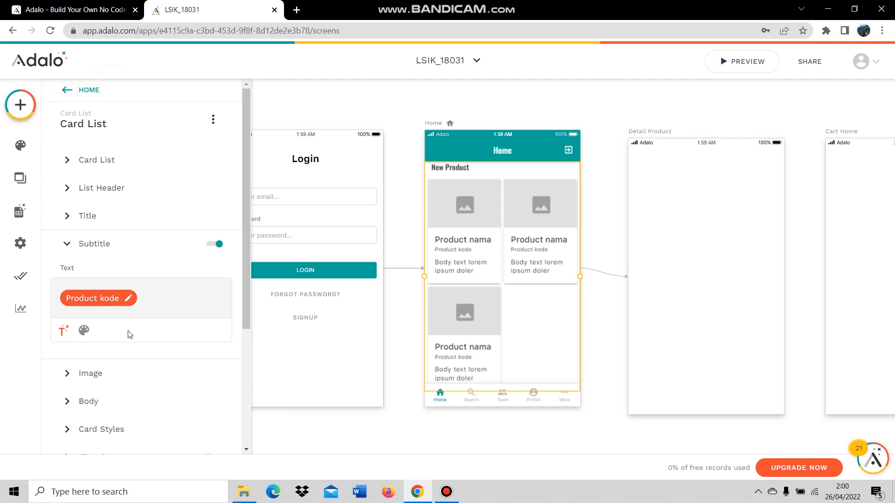
# Set the card image position to Image Middle, after briefly trying Image Right.
pyautogui.scroll(-1, 123, 351)
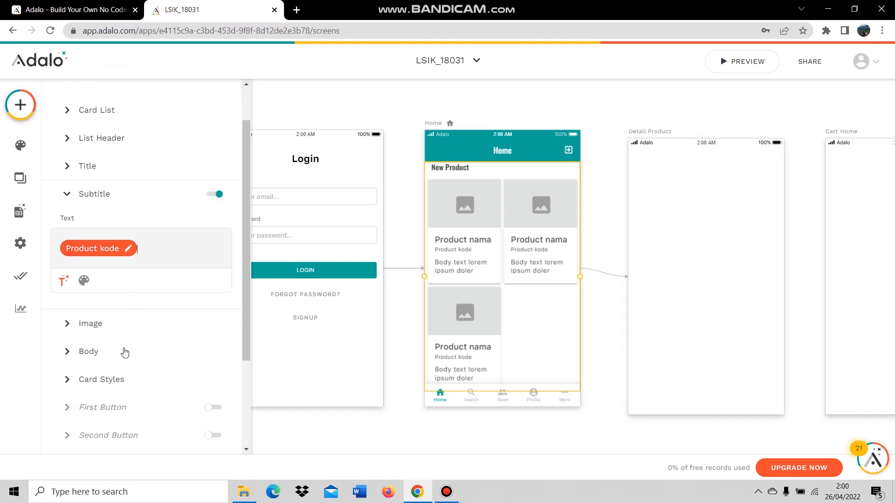
pyautogui.click(117, 323)
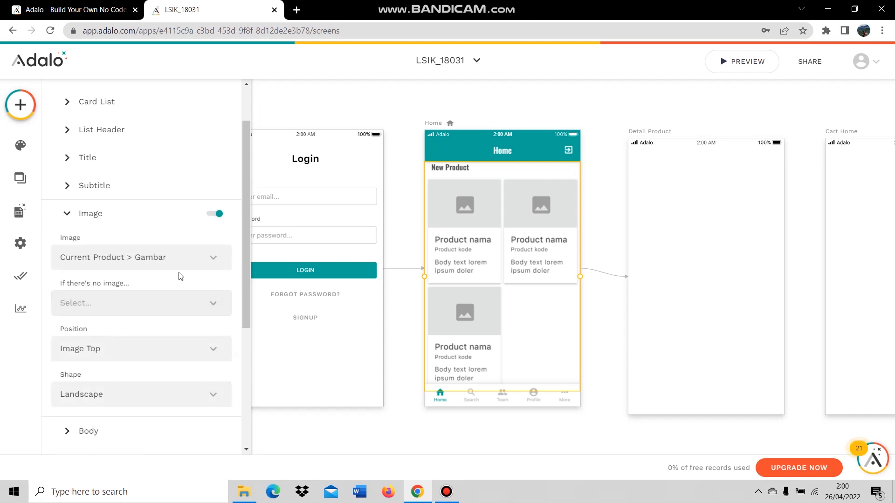
pyautogui.scroll(-1, 147, 264)
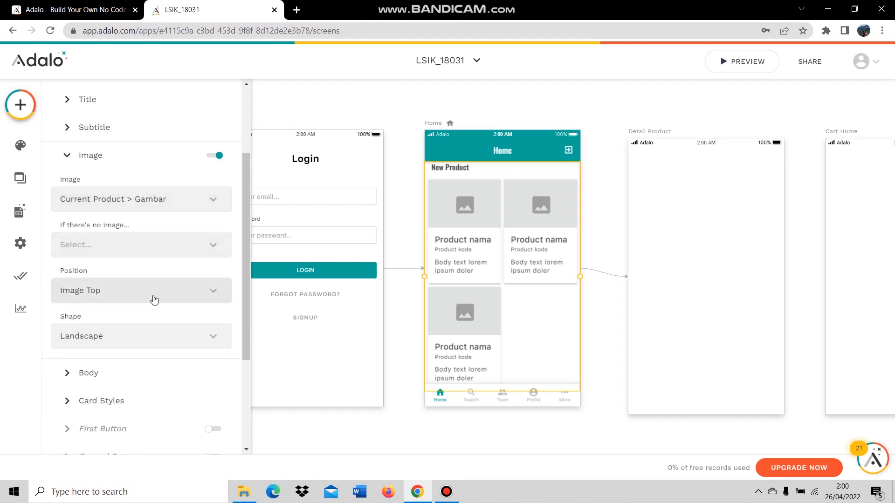
pyautogui.click(155, 291)
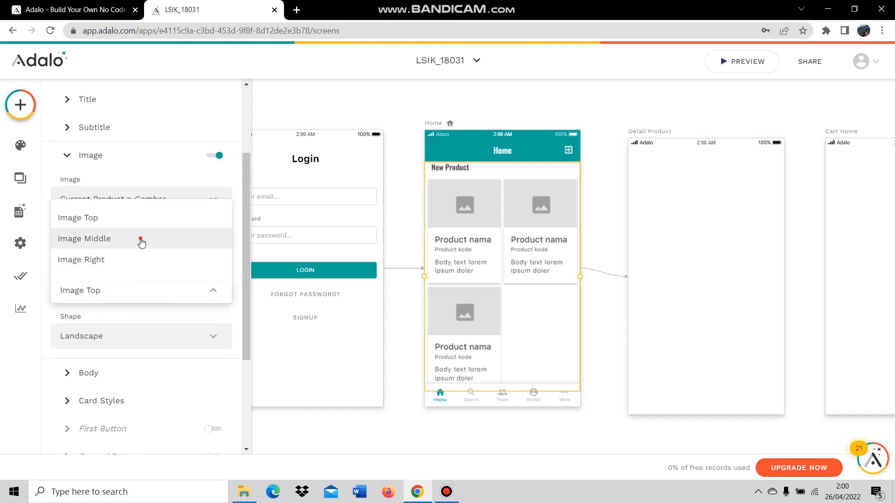
pyautogui.click(140, 239)
pyautogui.click(123, 292)
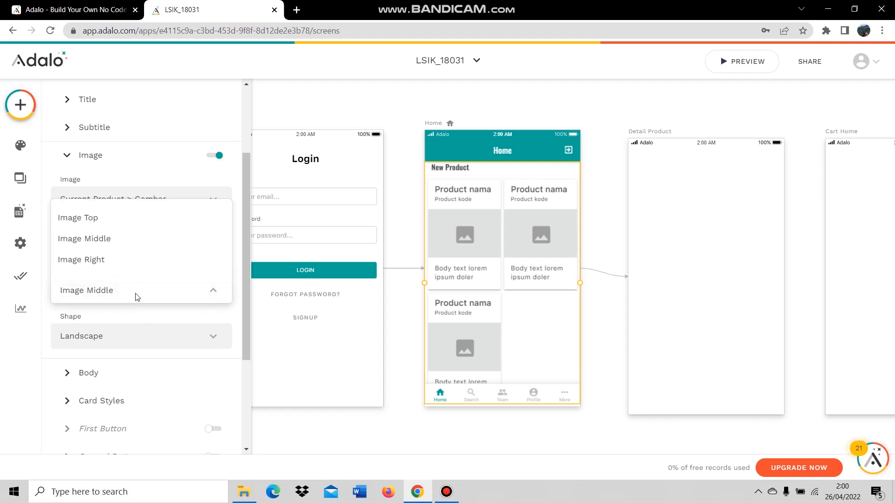
pyautogui.click(138, 261)
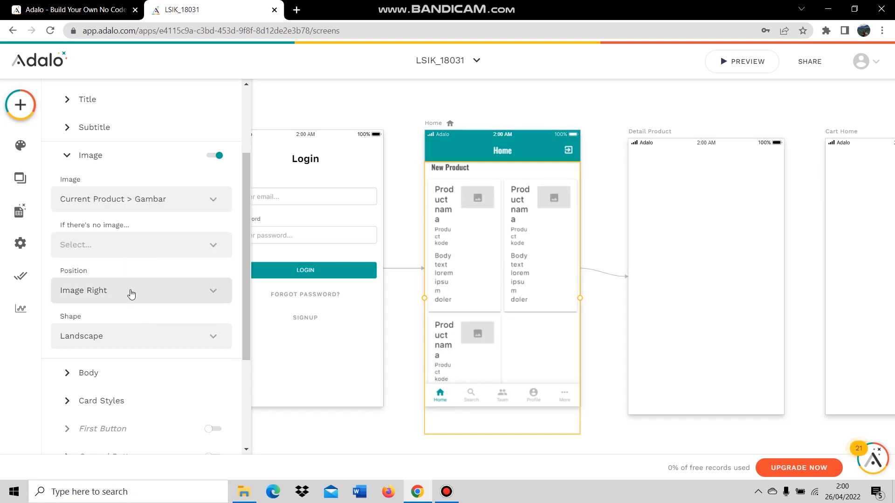
pyautogui.click(131, 292)
pyautogui.click(133, 244)
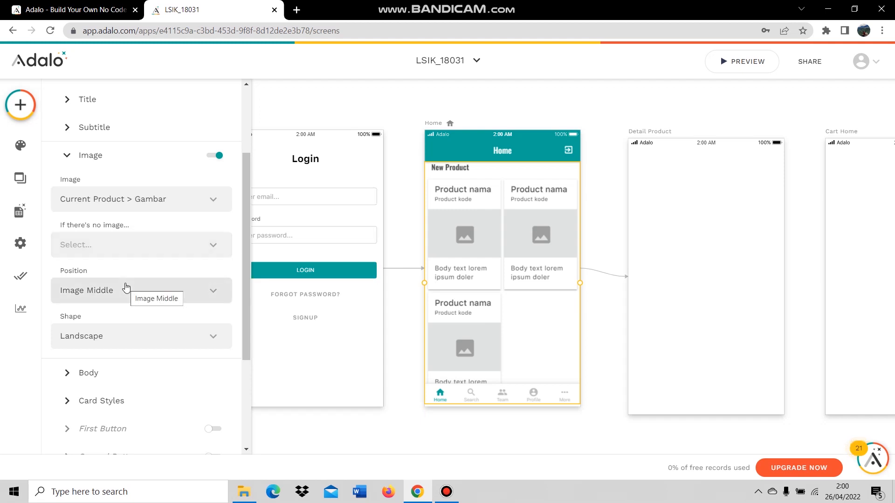
pyautogui.scroll(-1, 147, 322)
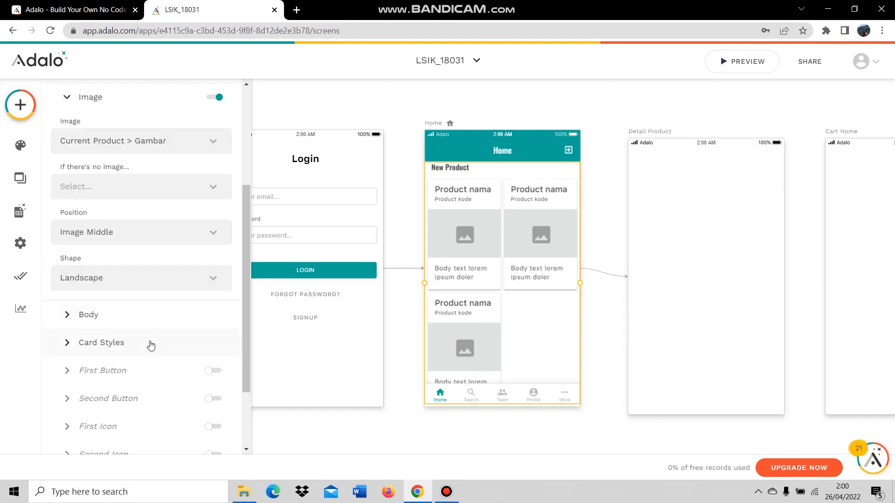
# Replace the card body's lorem ipsum placeholder with the product's Harga.
pyautogui.click(127, 313)
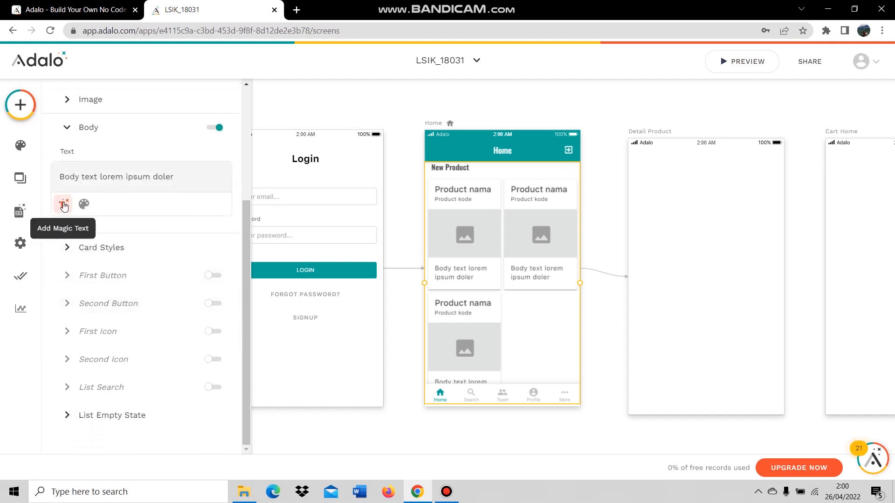
pyautogui.click(62, 206)
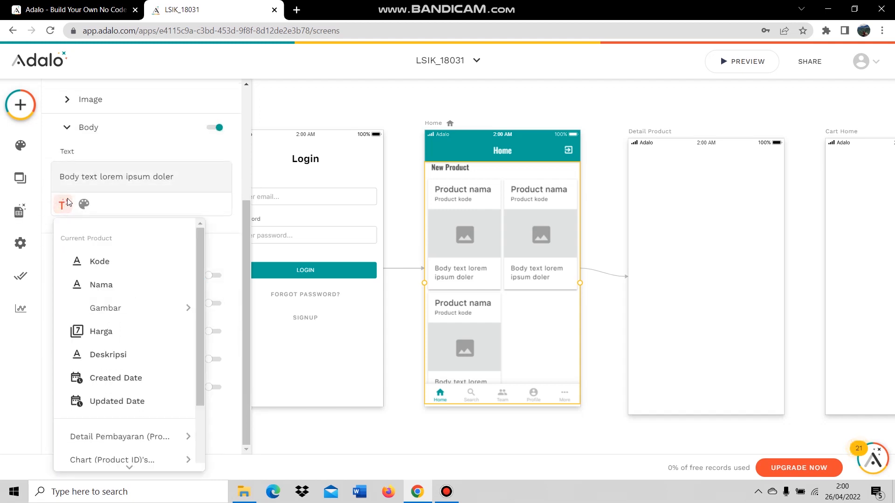
pyautogui.click(127, 330)
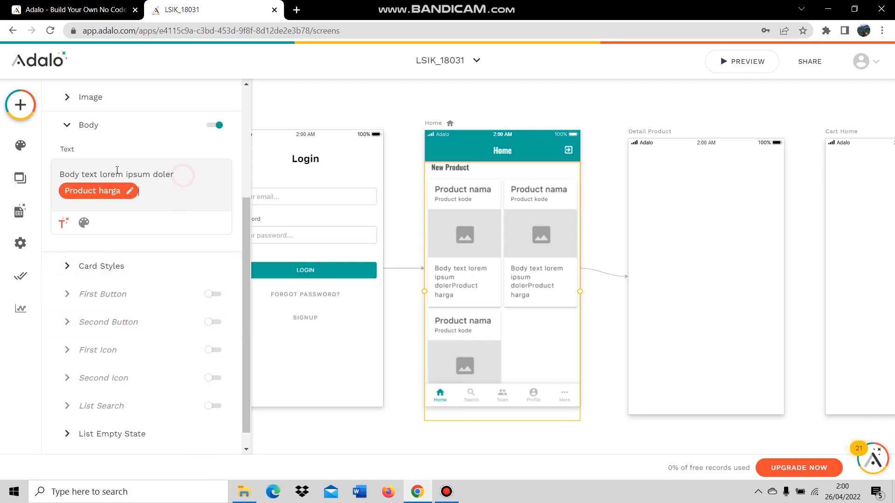
pyautogui.tripleClick(95, 172)
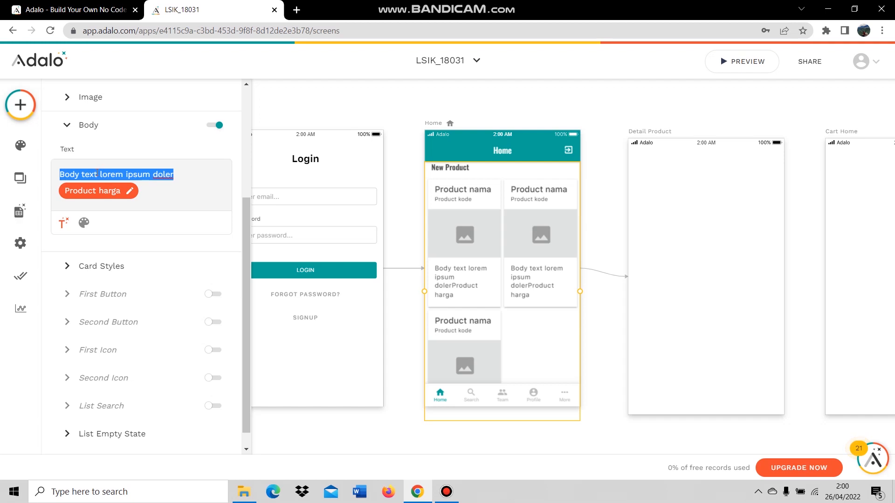
pyautogui.press('BackSpace')
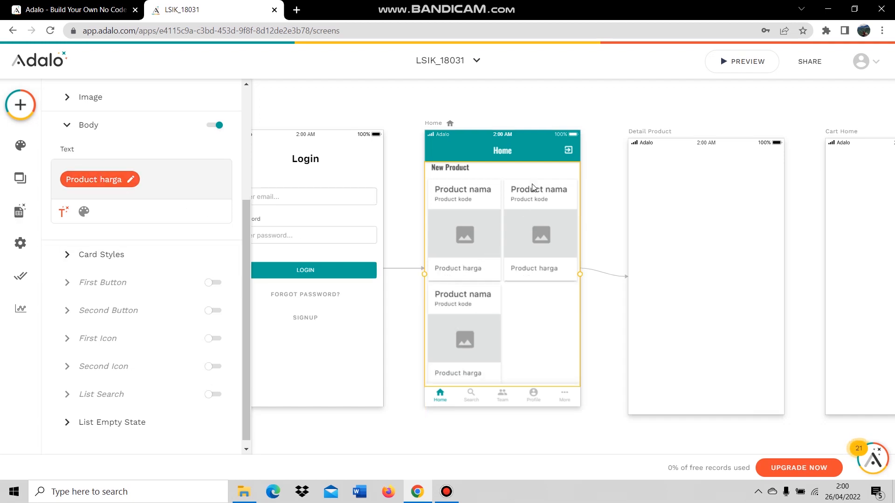
pyautogui.scroll(3, 414, 298)
pyautogui.scroll(-2, 416, 301)
pyautogui.scroll(-2, 416, 302)
pyautogui.scroll(4, 174, 261)
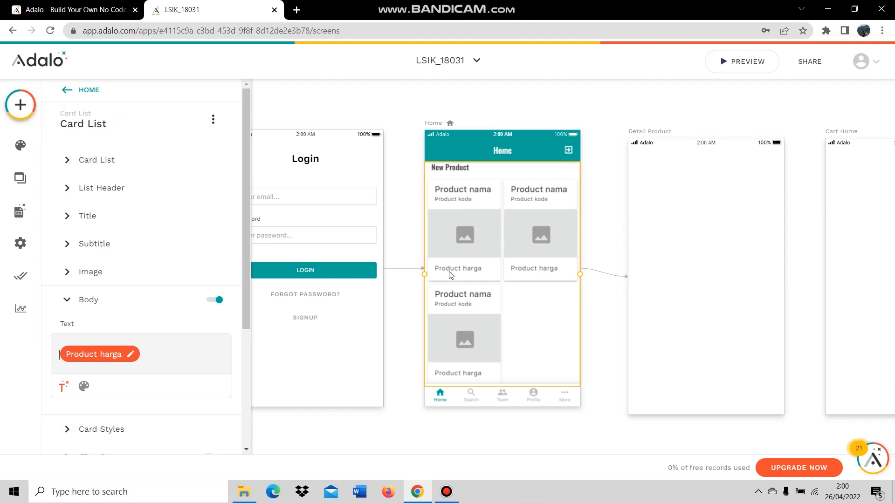
# Give the tab bar's second tab a history icon and the label 'Transaksi'.
pyautogui.click(500, 397)
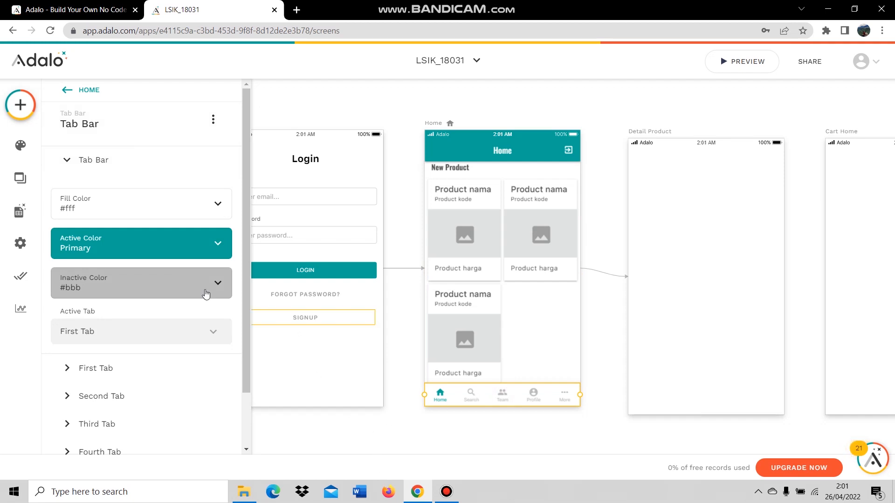
pyautogui.click(146, 362)
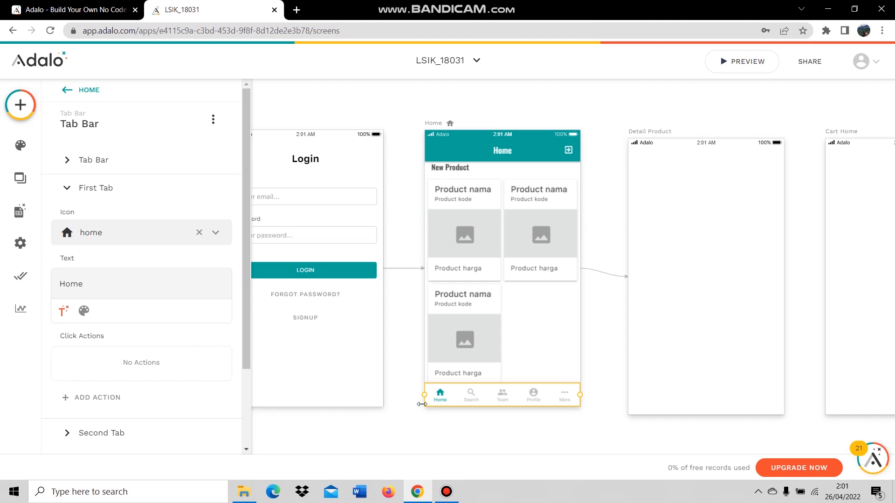
pyautogui.scroll(-1, 169, 359)
pyautogui.click(150, 374)
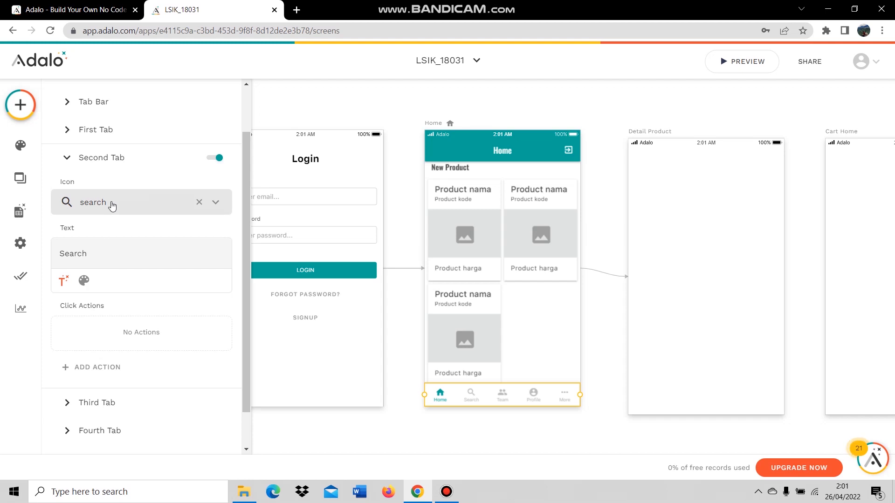
pyautogui.click(199, 201)
pyautogui.click(99, 207)
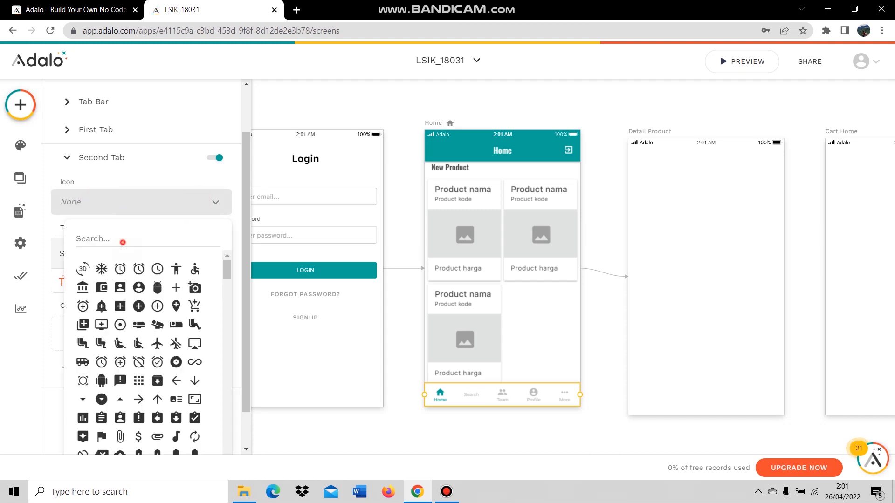
pyautogui.write('hist')
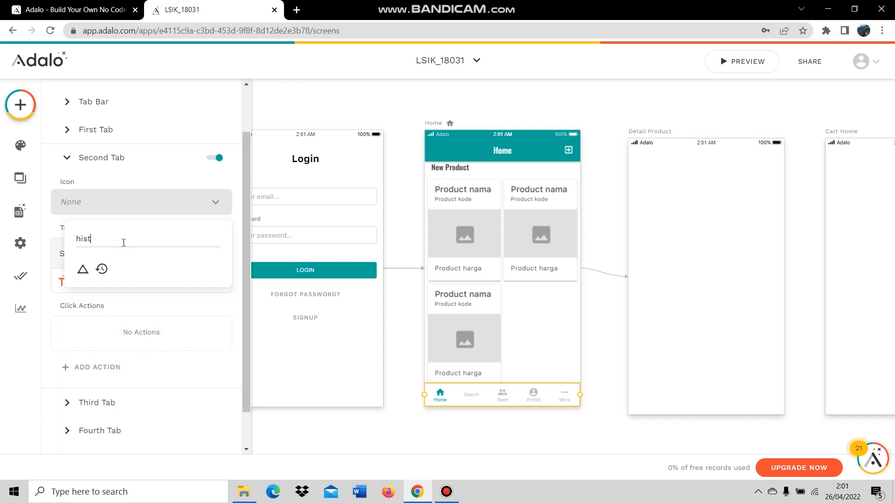
pyautogui.click(102, 270)
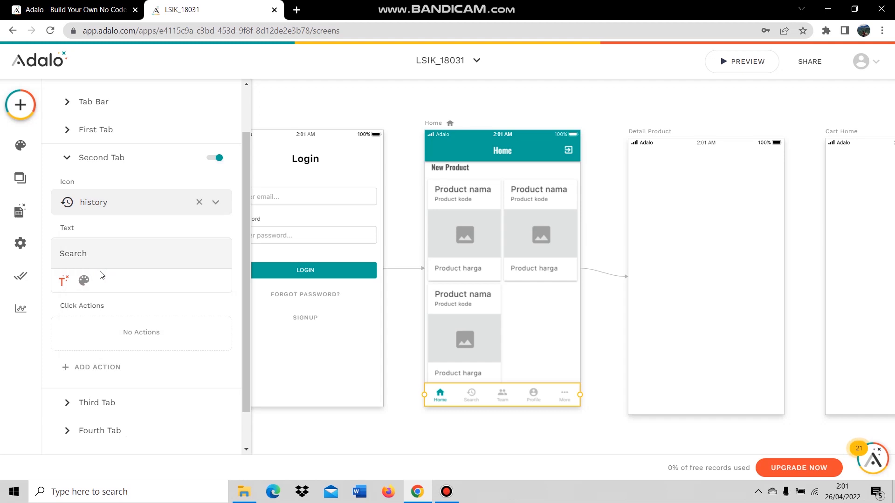
pyautogui.write('Transaksi')
pyautogui.press('Delete')
pyautogui.press('Delete')
pyautogui.press('Delete')
pyautogui.press('Delete')
pyautogui.press('Delete')
pyautogui.press('Delete')
# Link the Transaksi tab to the Riwayat screen.
pyautogui.click(111, 366)
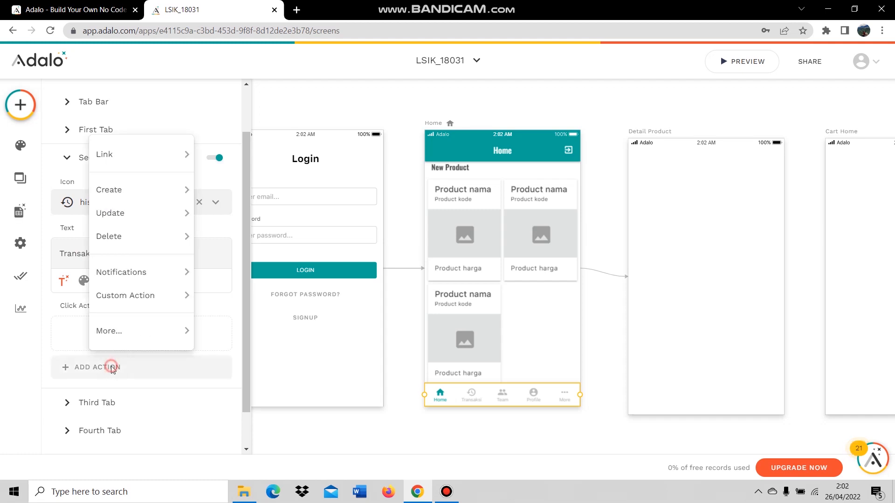
pyautogui.moveTo(145, 156)
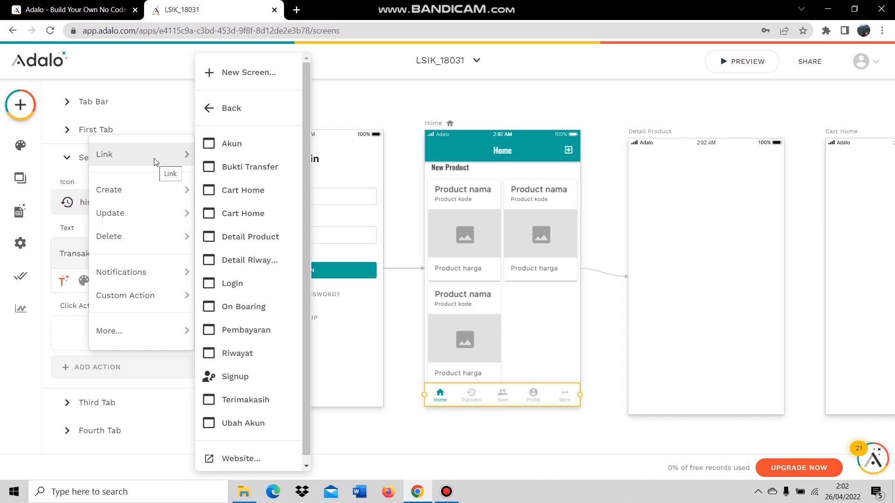
pyautogui.click(244, 353)
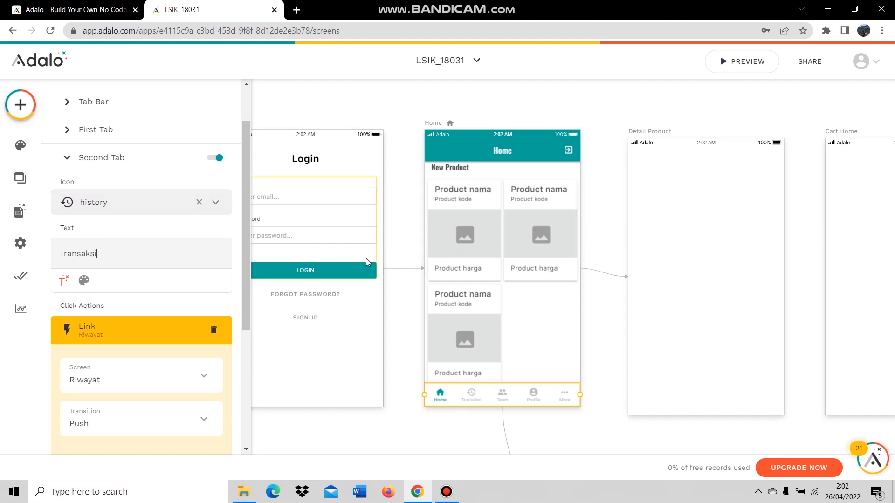
pyautogui.scroll(-1, 108, 279)
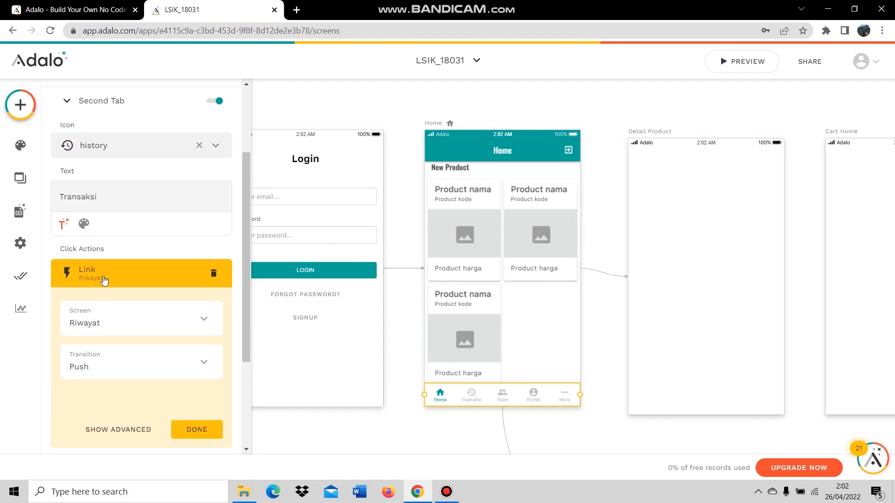
pyautogui.scroll(-1, 159, 275)
pyautogui.scroll(-2, 156, 275)
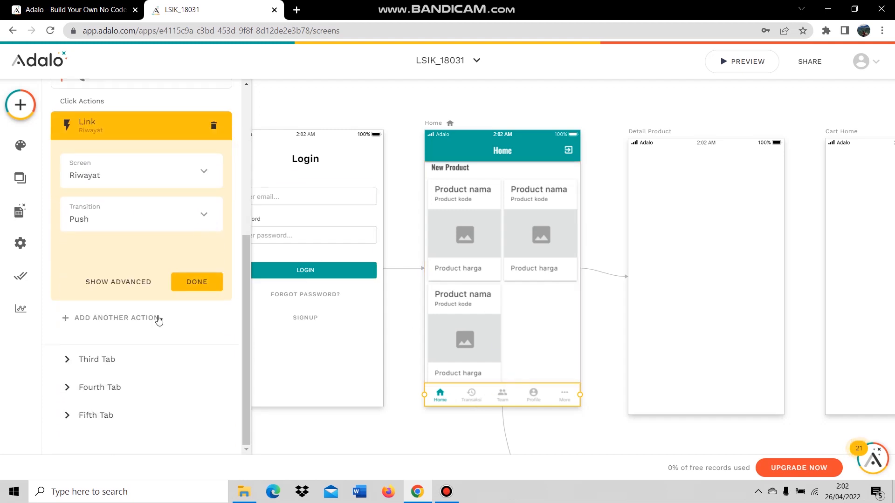
# Give the third tab a shopping_cart icon and rename its label from Team to Keranjang.
pyautogui.click(133, 363)
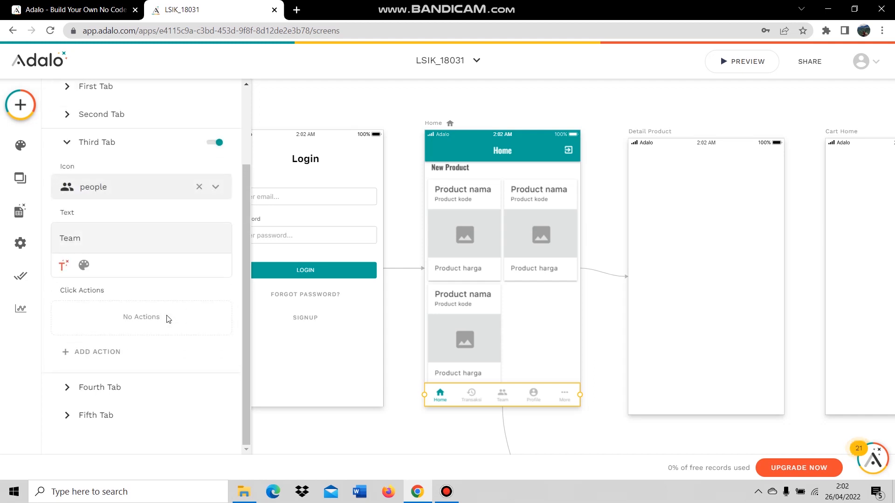
pyautogui.click(199, 187)
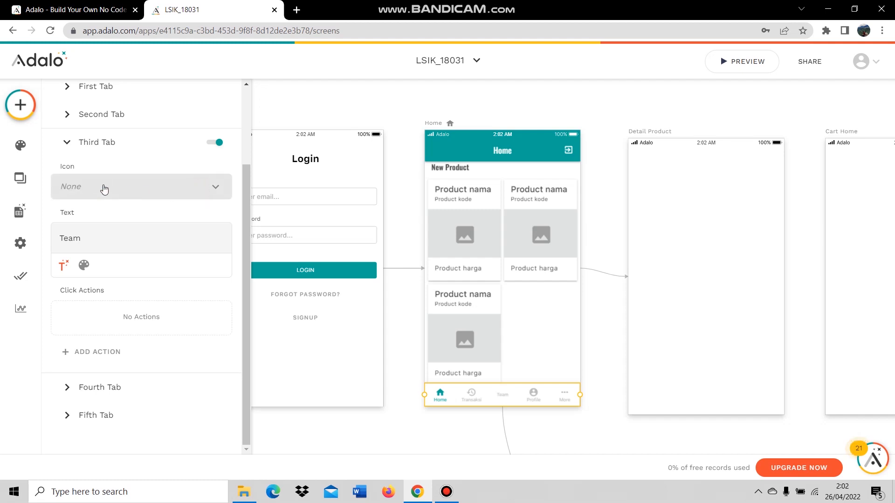
pyautogui.click(103, 187)
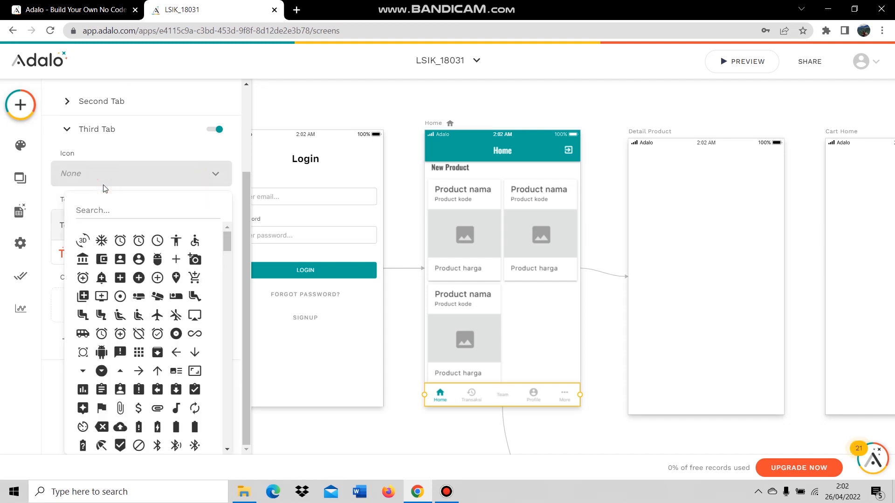
pyautogui.write('shopp')
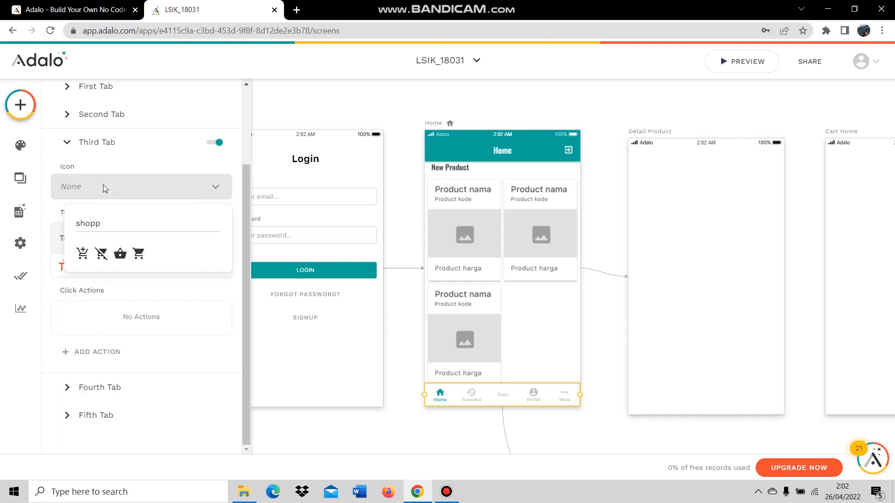
pyautogui.click(138, 254)
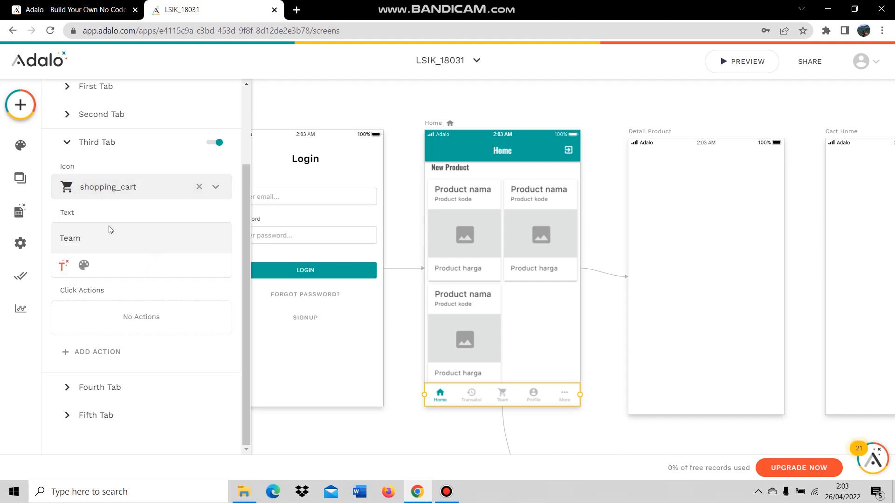
pyautogui.click(93, 241)
pyautogui.doubleClick(64, 238)
pyautogui.write('K')
# Add a Link action so the third tab opens the Cart Home screen.
pyautogui.click(99, 354)
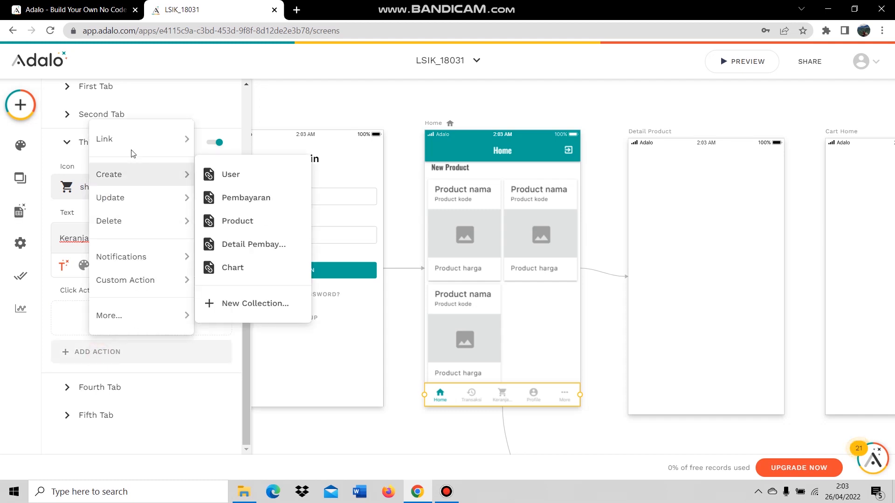
pyautogui.moveTo(133, 135)
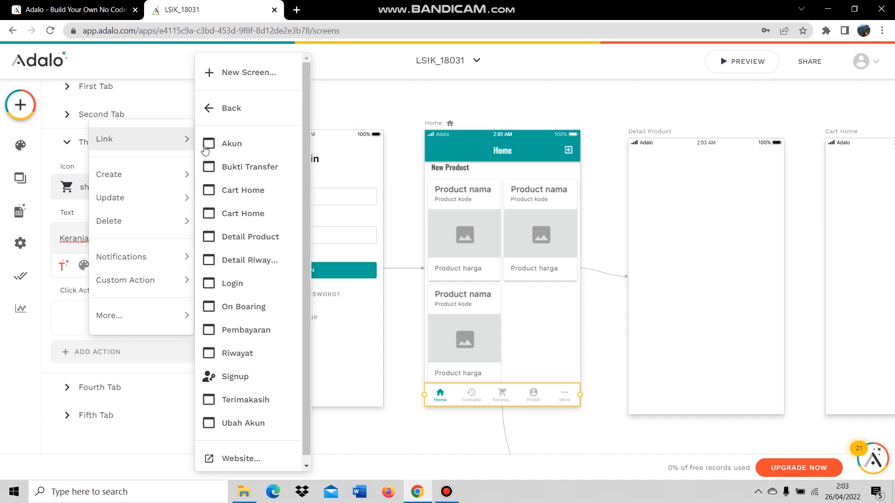
pyautogui.click(257, 203)
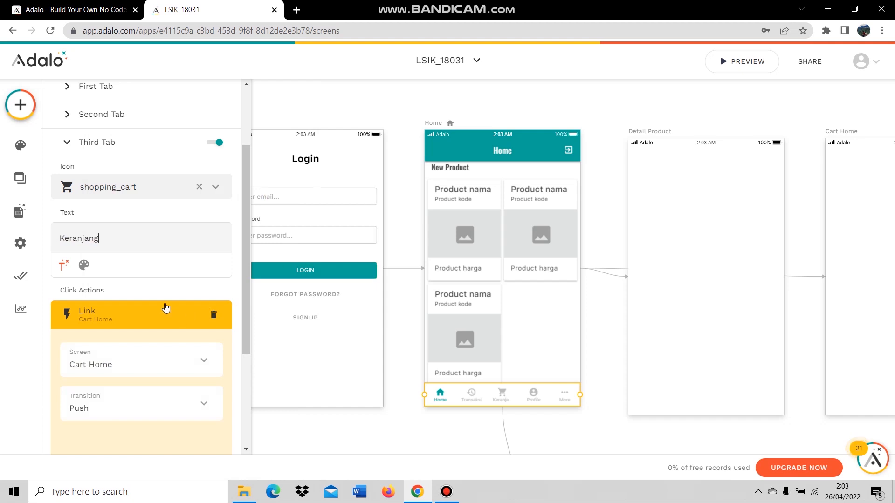
pyautogui.scroll(-3, 206, 322)
pyautogui.click(216, 415)
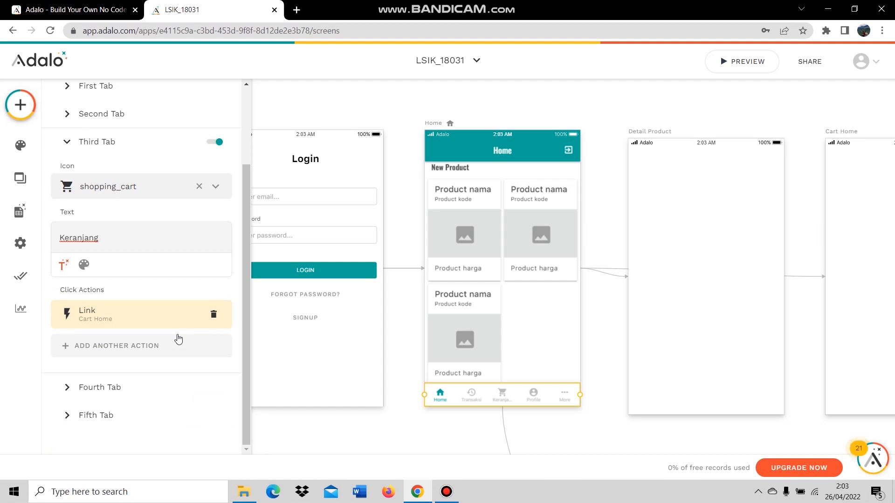
# Rename the fourth tab's label from Profile to Akun.
pyautogui.click(131, 387)
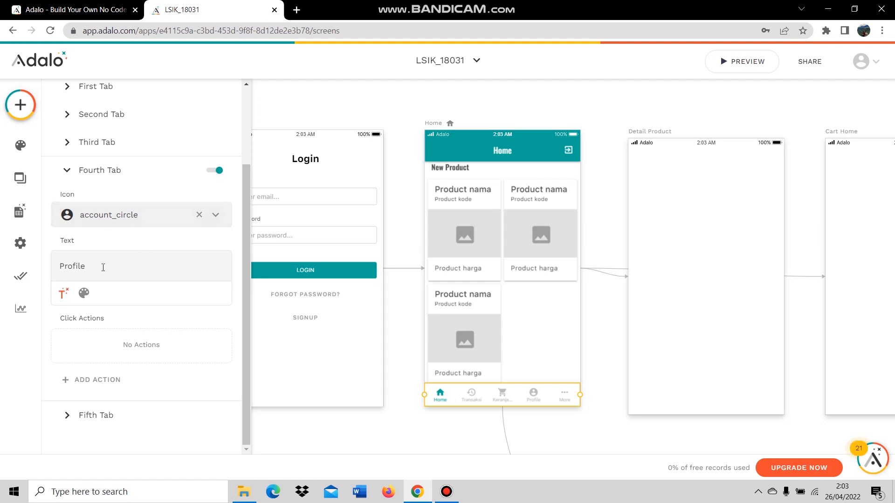
pyautogui.doubleClick(79, 265)
pyautogui.write('Akun')
# Add a Link action so the fourth tab opens the Akun screen.
pyautogui.click(107, 383)
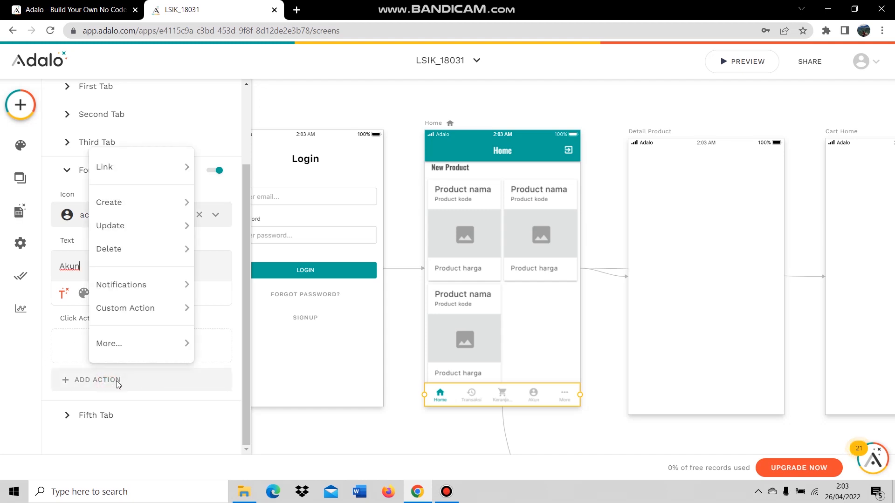
pyautogui.moveTo(135, 169)
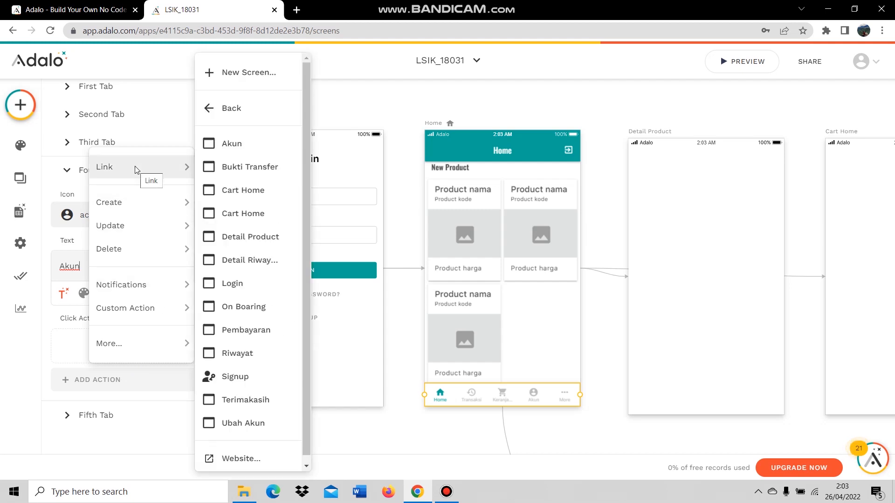
pyautogui.click(241, 154)
pyautogui.scroll(-3, 190, 325)
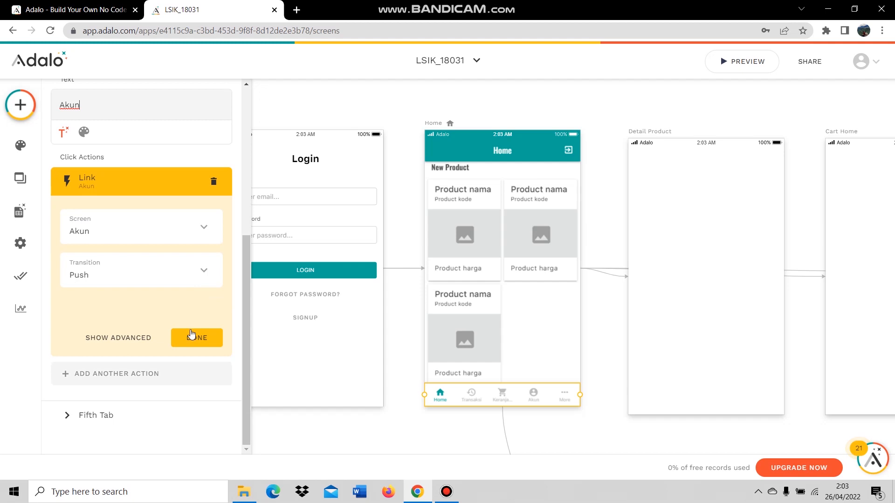
pyautogui.click(191, 333)
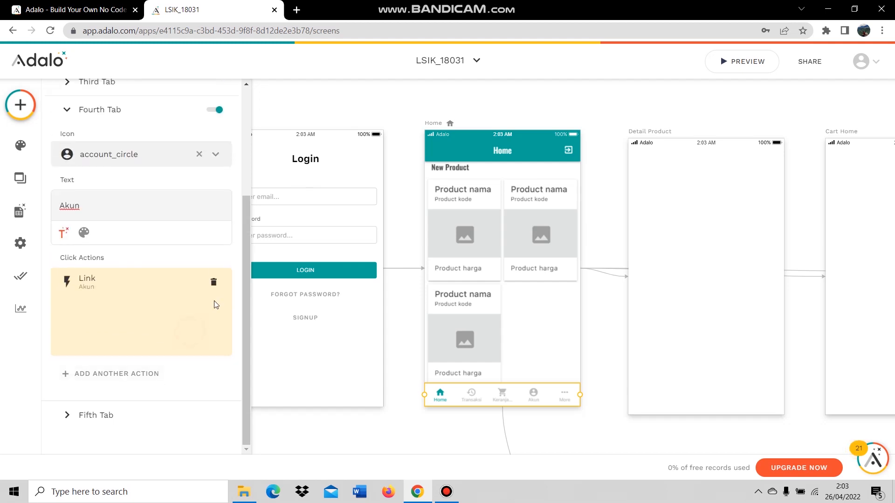
pyautogui.click(128, 416)
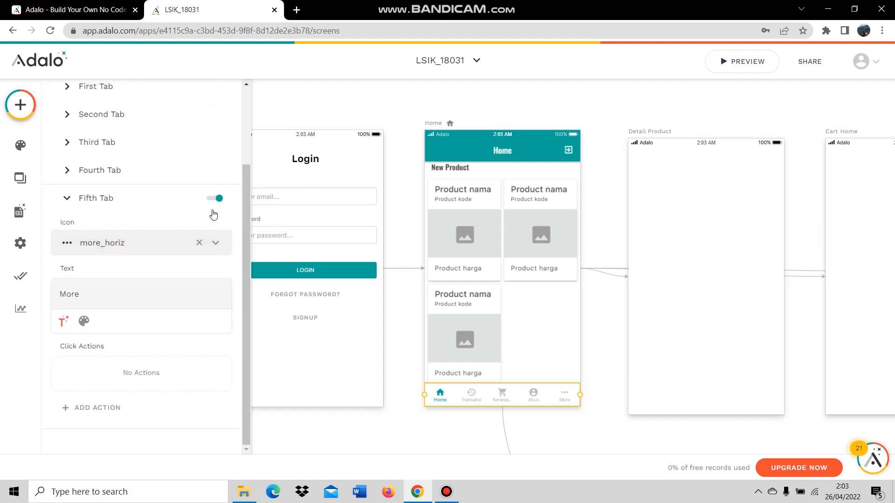
# Switch off the fifth tab, leaving Home, Transaksi, Keranjang and Akun in the tab bar.
pyautogui.click(218, 198)
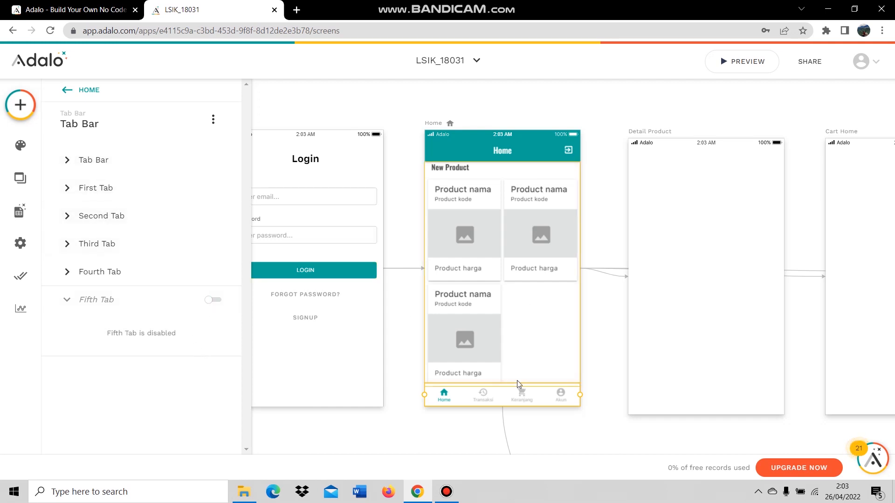
pyautogui.click(539, 106)
pyautogui.click(575, 194)
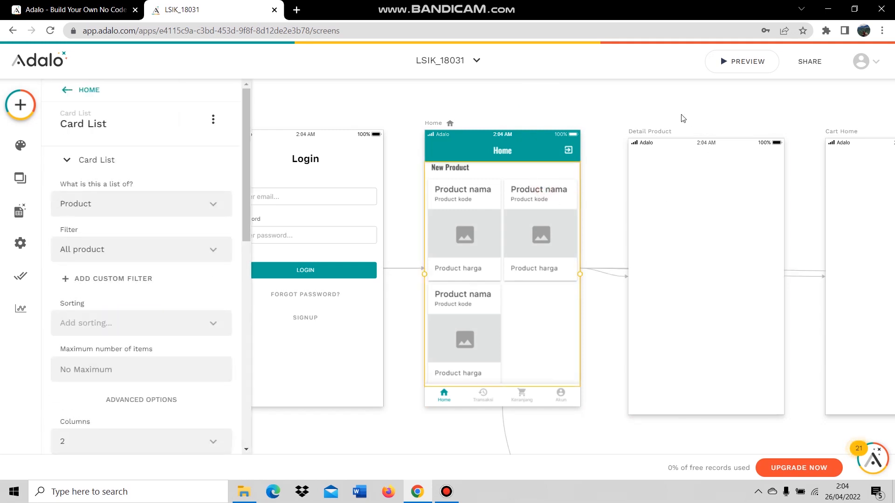
pyautogui.click(681, 116)
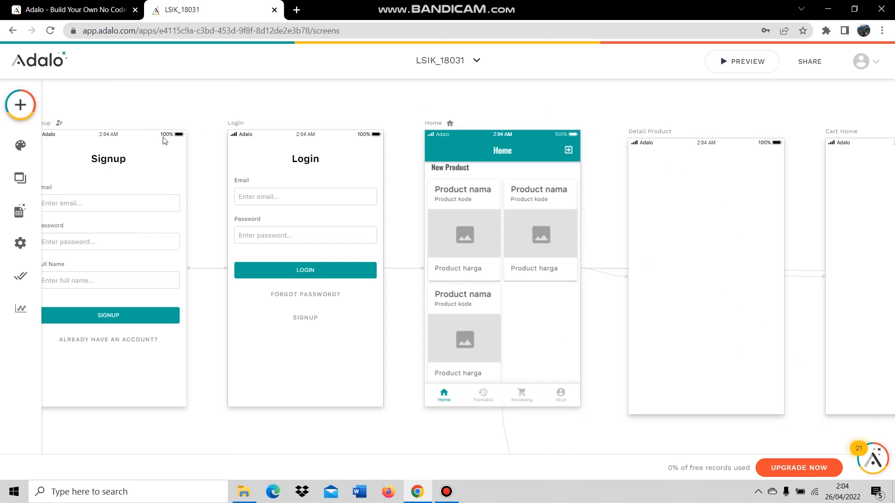
# Search 'ima' in Add Component and drag an Image near the top of Detail Product.
pyautogui.click(20, 104)
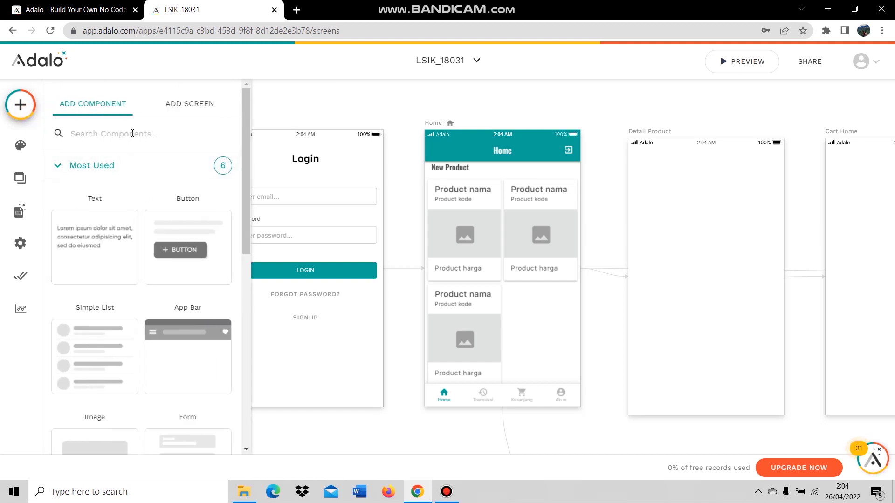
pyautogui.write('ima')
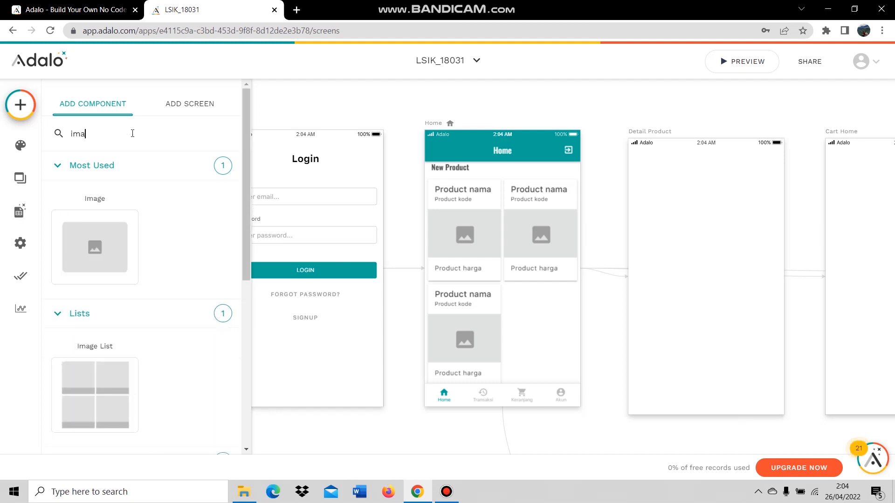
pyautogui.moveTo(101, 252); pyautogui.dragTo(706, 225)
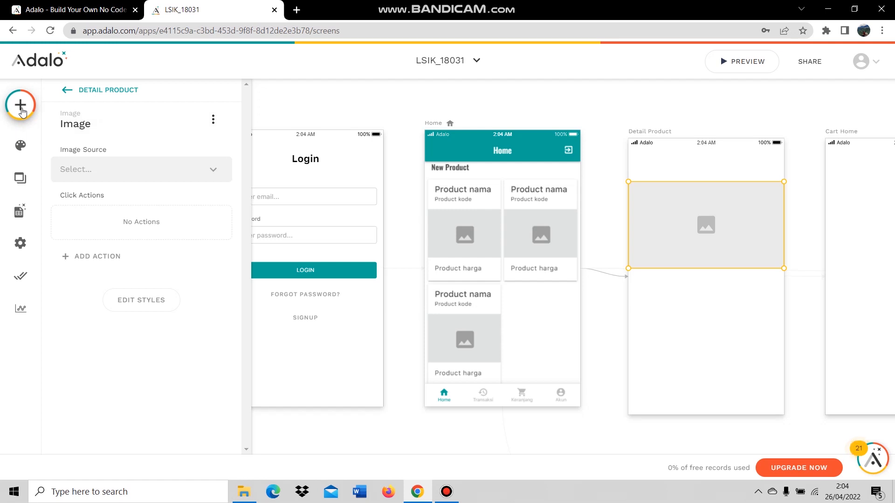
# Bind the image to Current Product's Gambar and show nothing when there's no image.
pyautogui.click(155, 177)
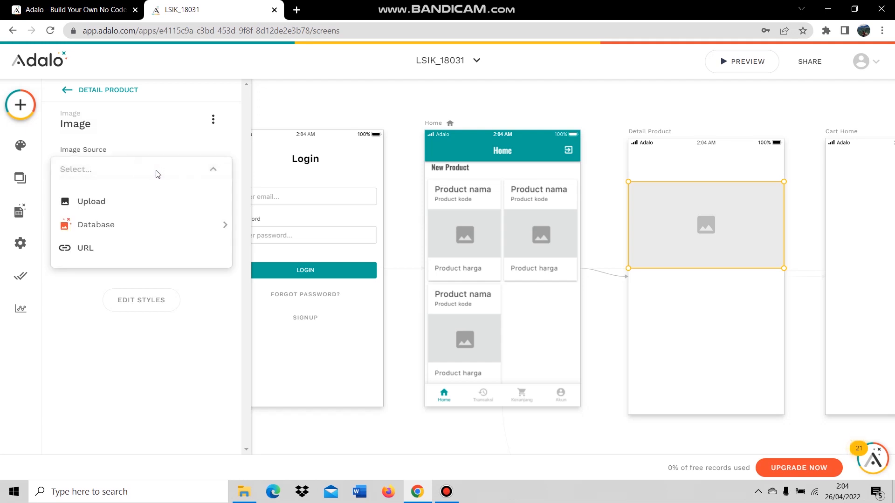
pyautogui.moveTo(159, 228)
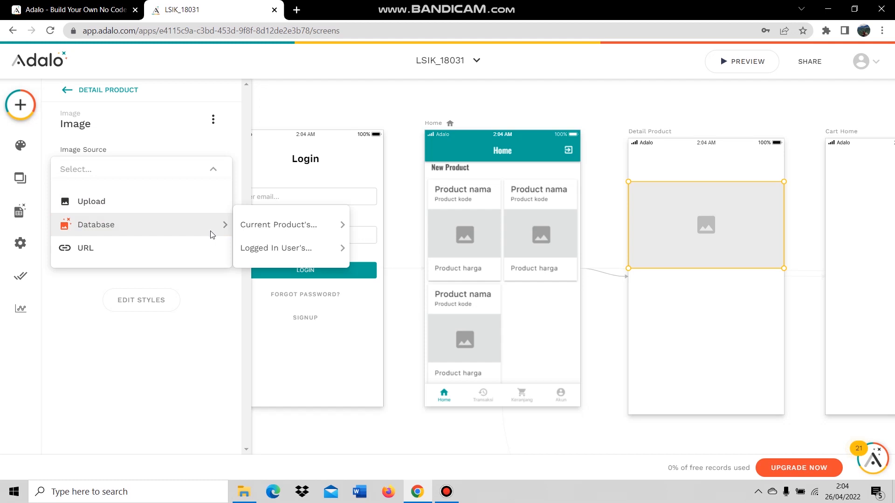
pyautogui.moveTo(266, 227)
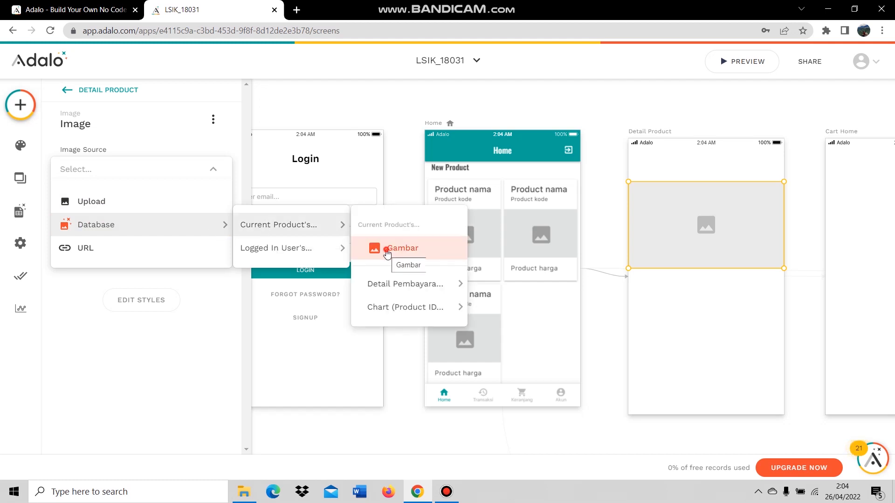
pyautogui.click(386, 250)
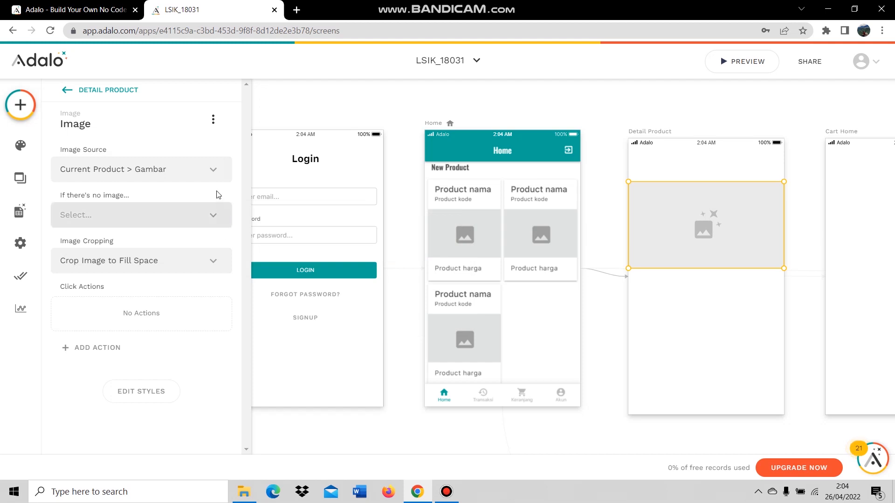
pyautogui.click(143, 220)
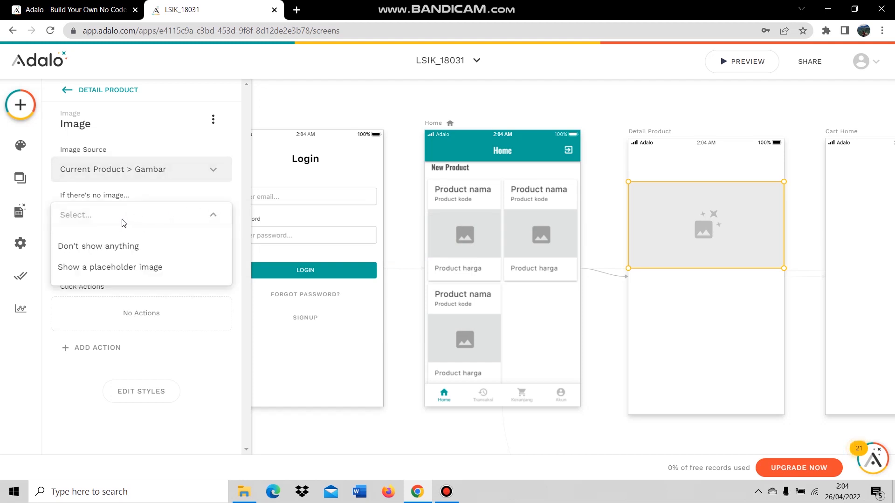
pyautogui.click(135, 248)
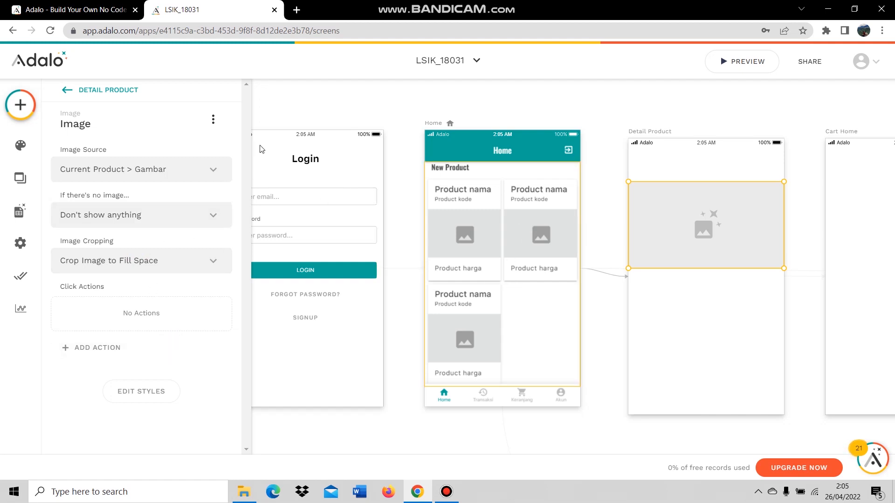
pyautogui.click(28, 106)
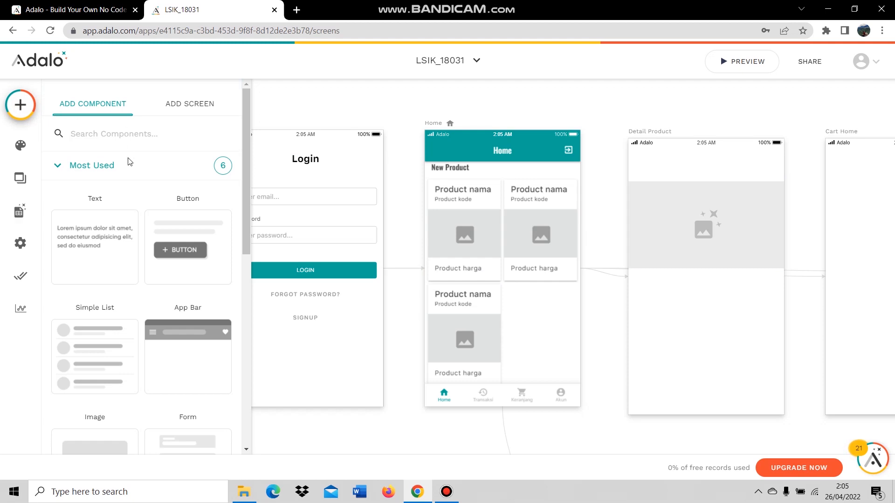
# Drag a Text below the image and replace its placeholder with 'Nama'.
pyautogui.moveTo(101, 223); pyautogui.dragTo(653, 288)
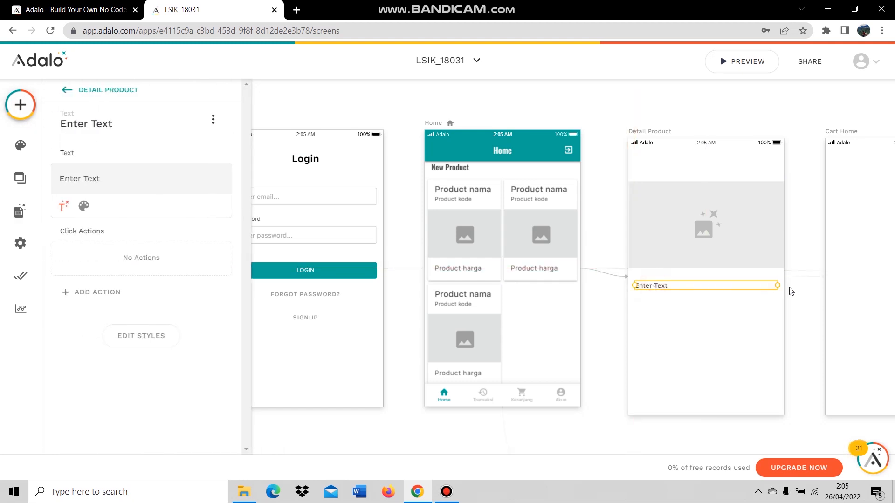
pyautogui.doubleClick(669, 286)
pyautogui.doubleClick(665, 285)
pyautogui.hotkey('ctrl', 'a')
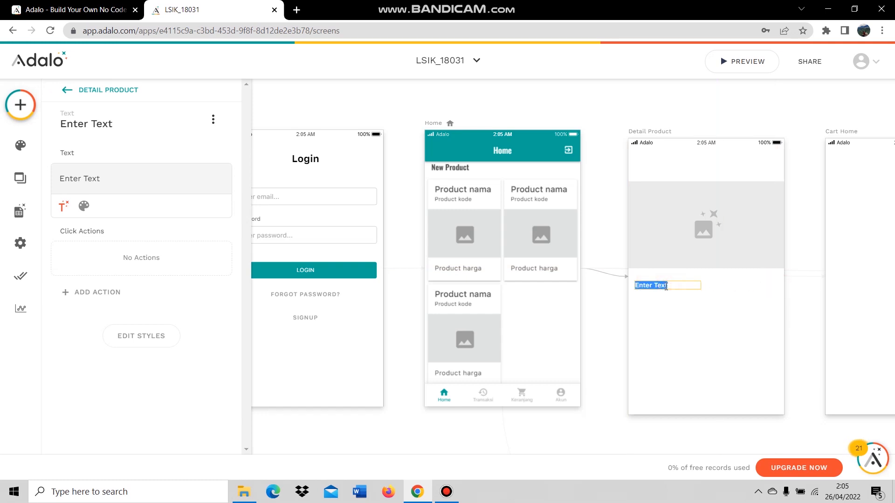
pyautogui.write('Nama')
pyautogui.click(676, 329)
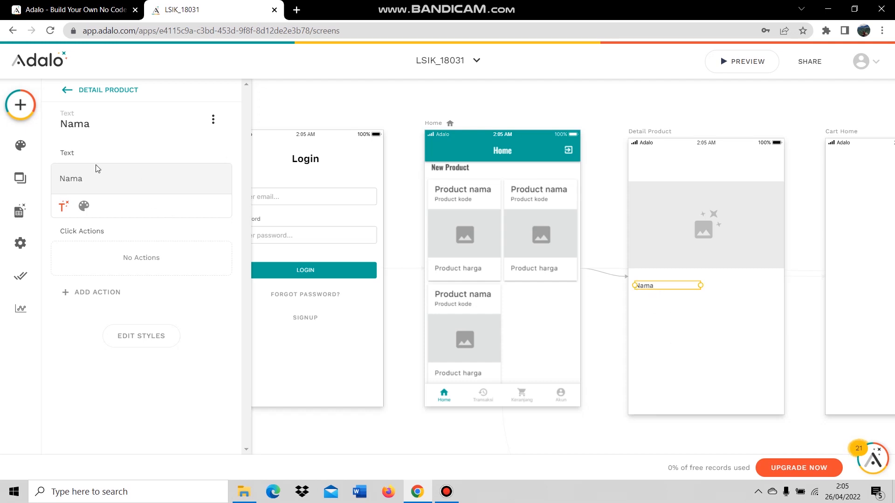
# Replace the static 'Nama' with Magic Text Current Product's Nama.
pyautogui.click(68, 203)
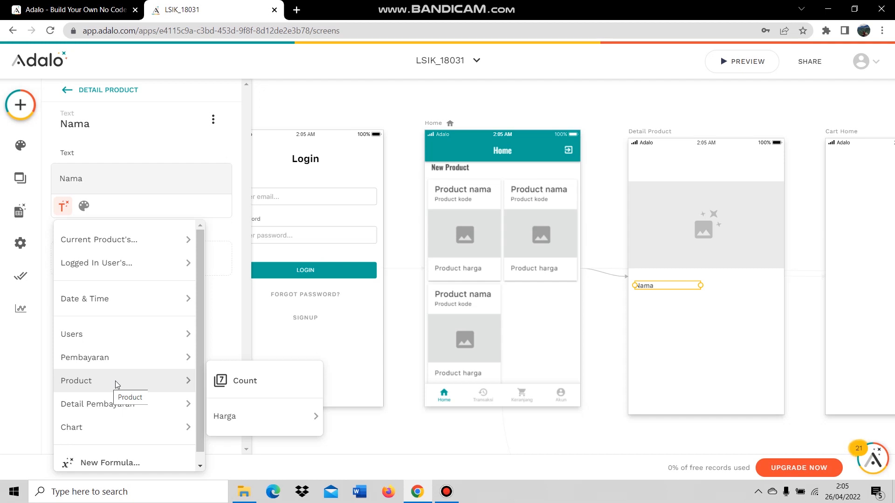
pyautogui.click(75, 179)
pyautogui.doubleClick(75, 179)
pyautogui.press('BackSpace')
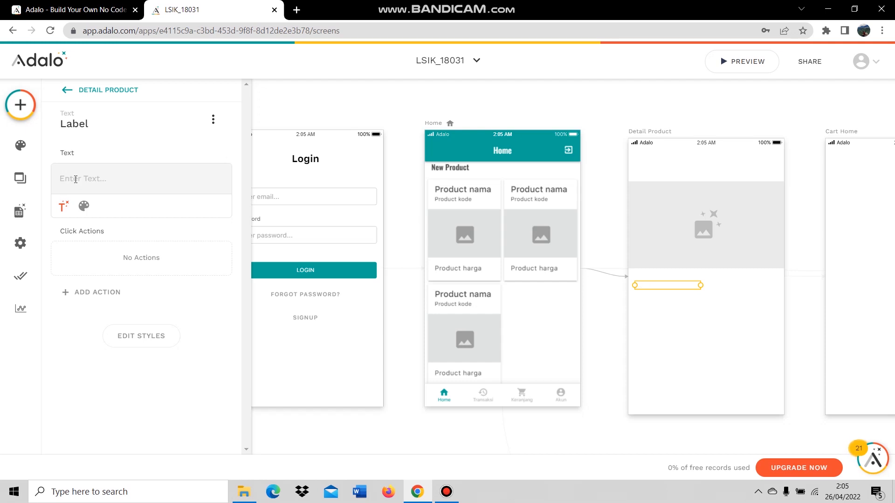
pyautogui.click(63, 206)
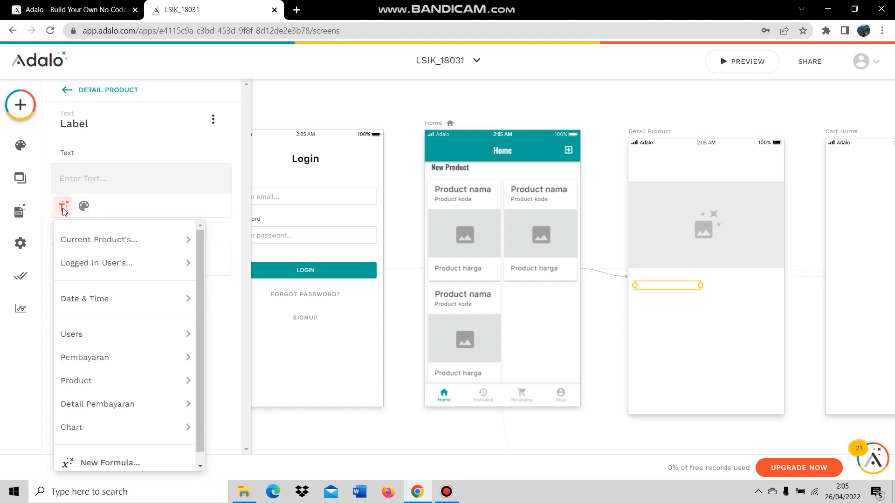
pyautogui.moveTo(125, 377)
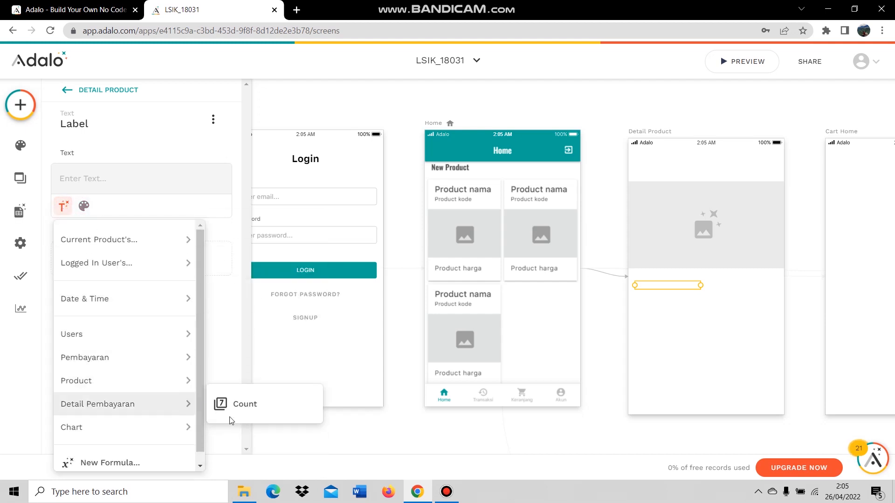
pyautogui.moveTo(264, 416)
pyautogui.moveTo(146, 365)
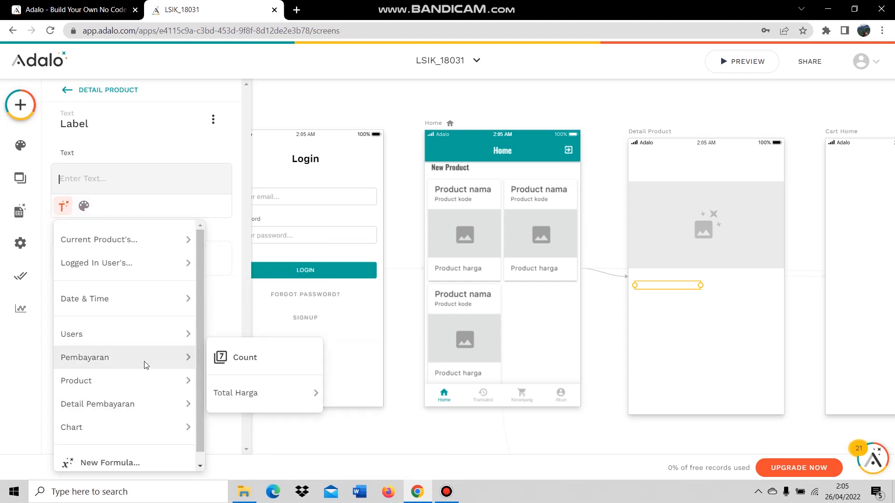
pyautogui.moveTo(147, 245)
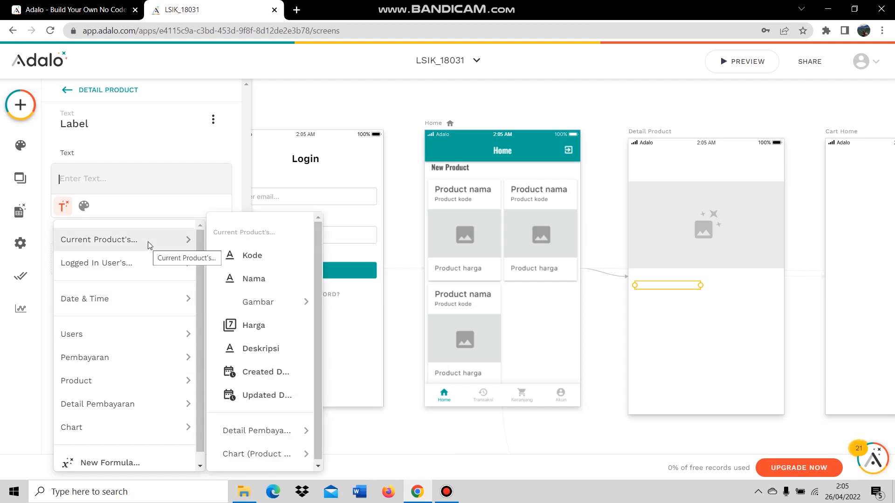
pyautogui.click(257, 285)
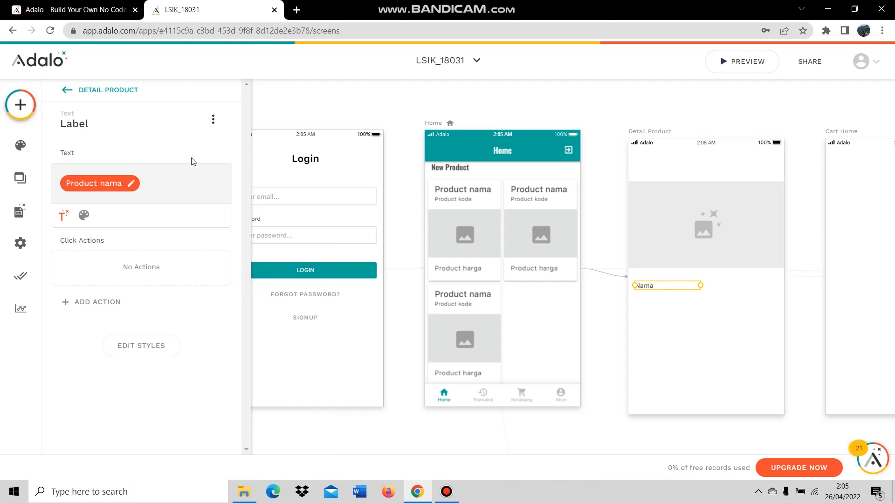
pyautogui.click(670, 310)
pyautogui.click(649, 285)
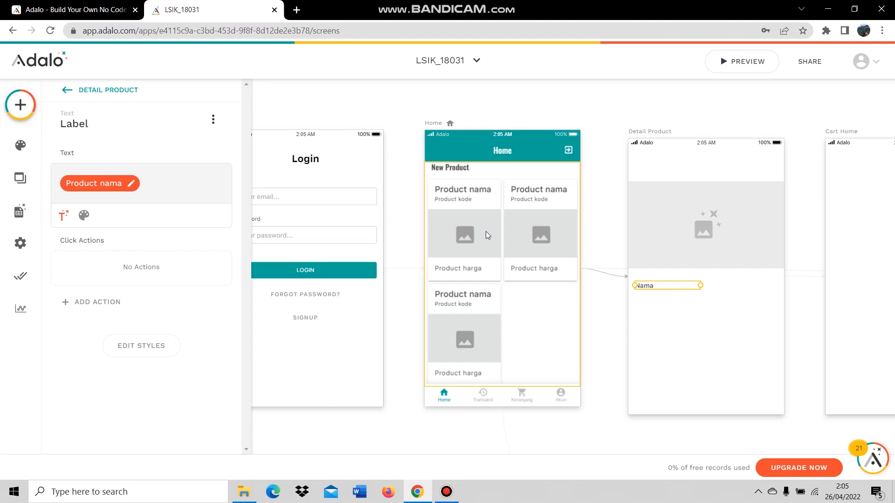
pyautogui.click(18, 106)
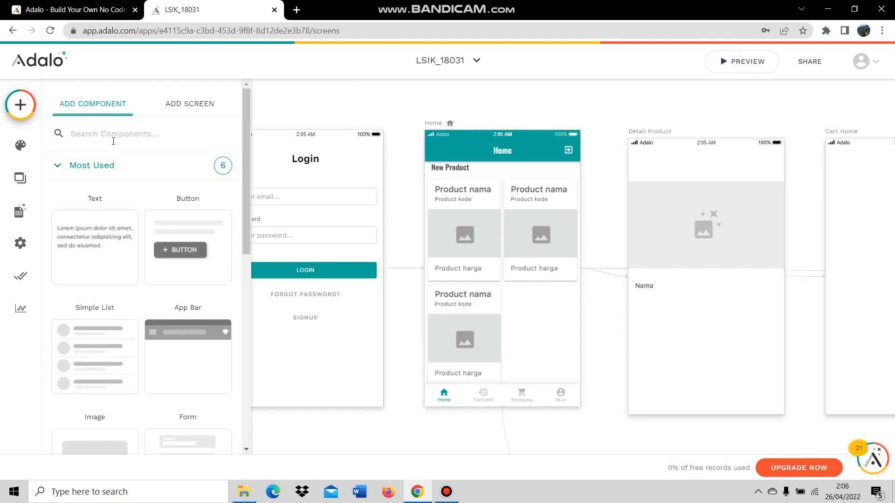
# Add a second text below Nama showing Magic Text Current Product's Kode.
pyautogui.moveTo(99, 239); pyautogui.dragTo(654, 310)
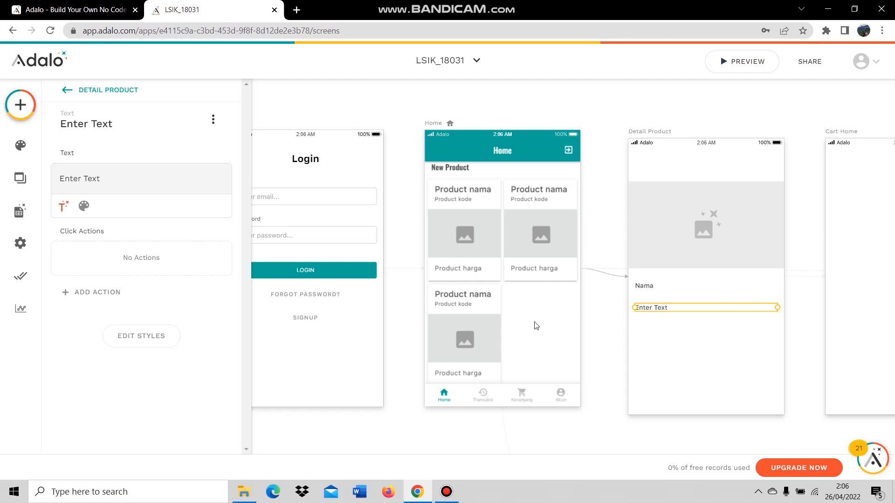
pyautogui.tripleClick(88, 180)
pyautogui.press('BackSpace')
pyautogui.click(62, 206)
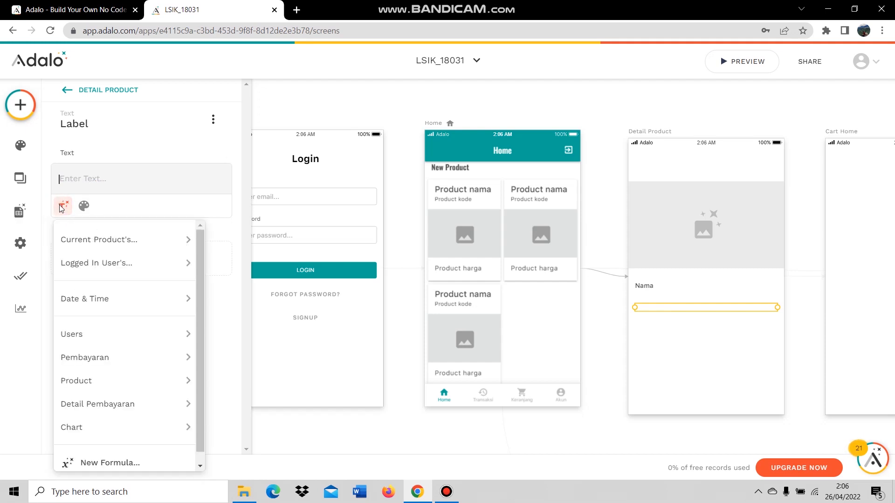
pyautogui.moveTo(98, 240)
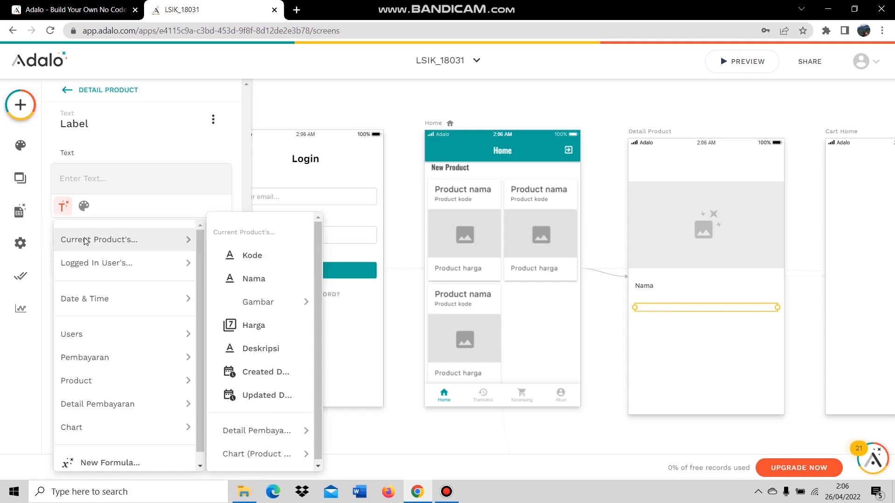
pyautogui.click(267, 254)
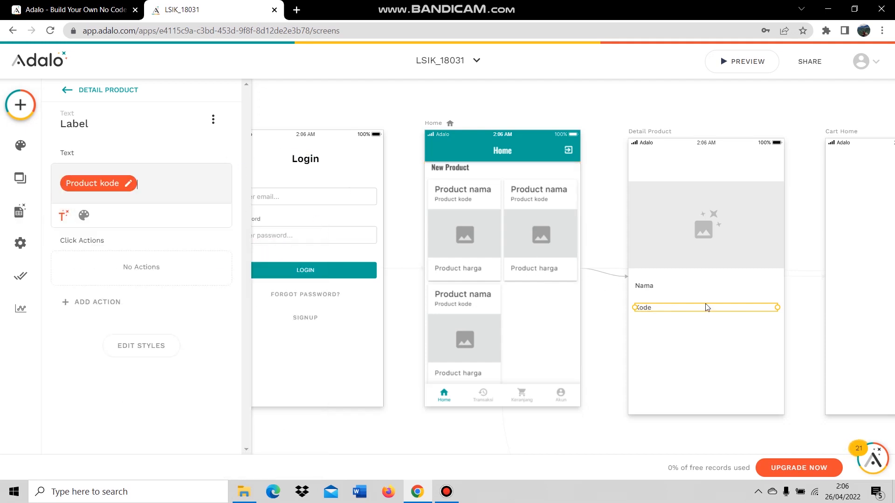
pyautogui.click(725, 336)
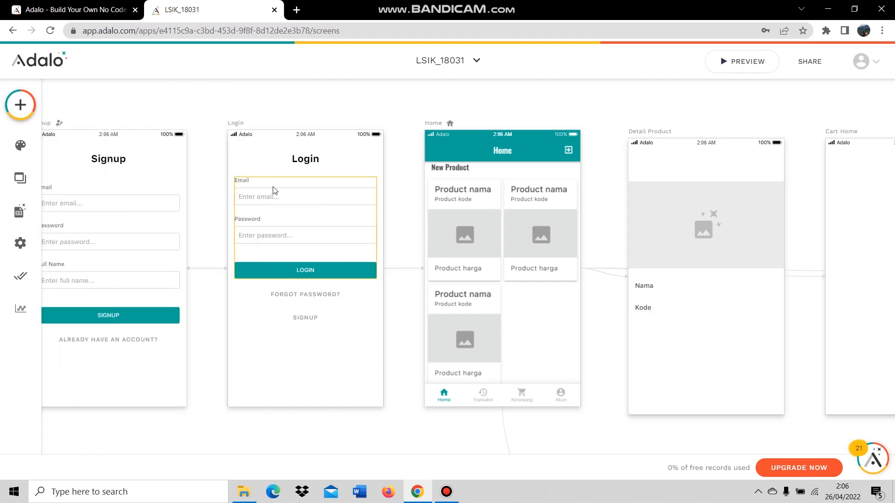
# Alt-drag a copy of the Kode label beside Nama and narrow its width.
pyautogui.click(651, 308)
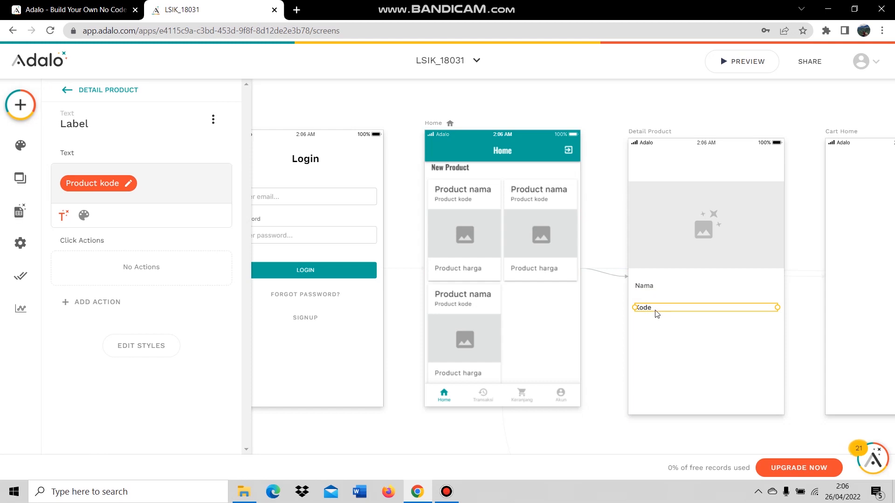
pyautogui.moveTo(647, 311); pyautogui.dragTo(752, 286)
pyautogui.moveTo(878, 286); pyautogui.dragTo(781, 286)
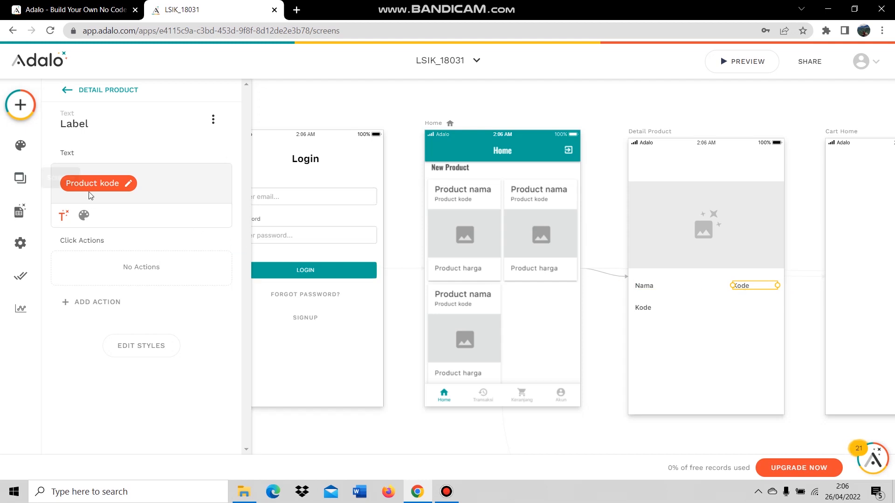
# Replace the copy's Kode binding with 'Rp' followed by Current Product's Harga.
pyautogui.click(104, 189)
pyautogui.click(168, 176)
pyautogui.click(133, 187)
pyautogui.click(214, 220)
pyautogui.click(63, 206)
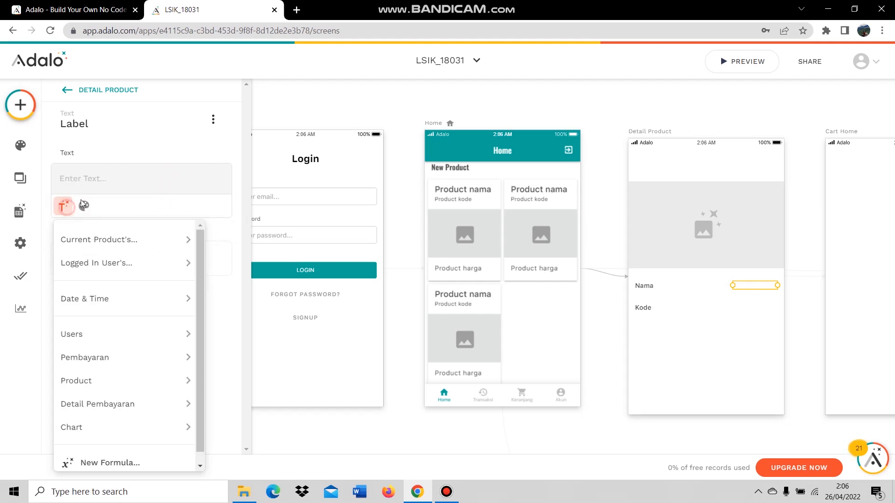
pyautogui.moveTo(126, 240)
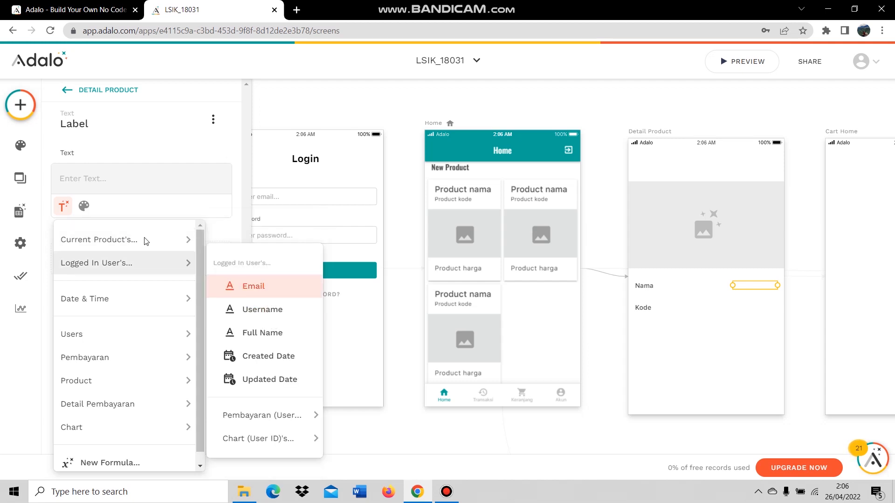
pyautogui.click(237, 323)
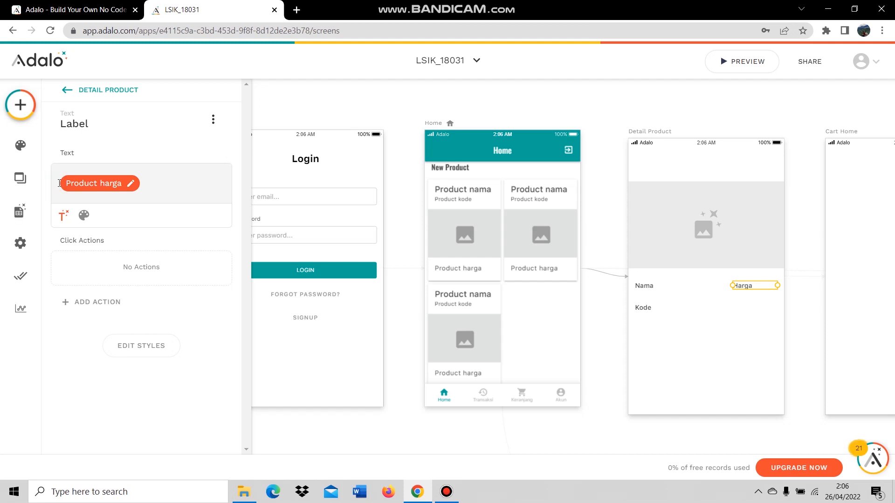
pyautogui.write('Rp')
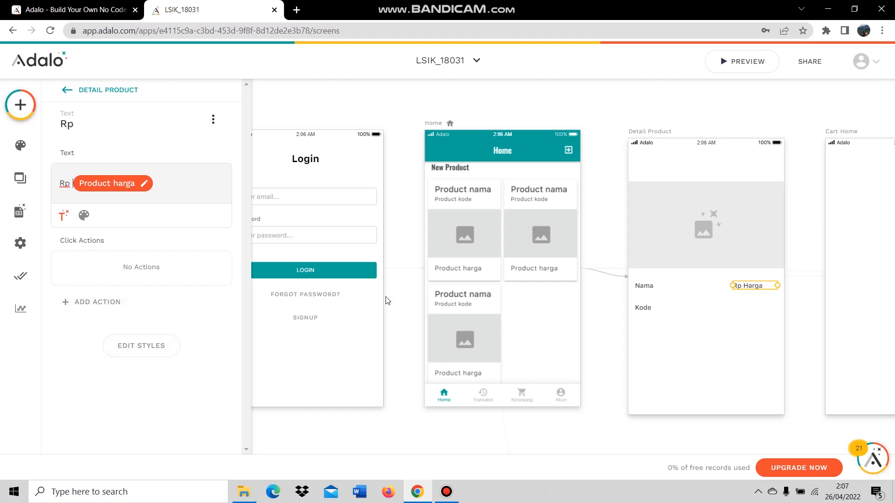
pyautogui.click(715, 339)
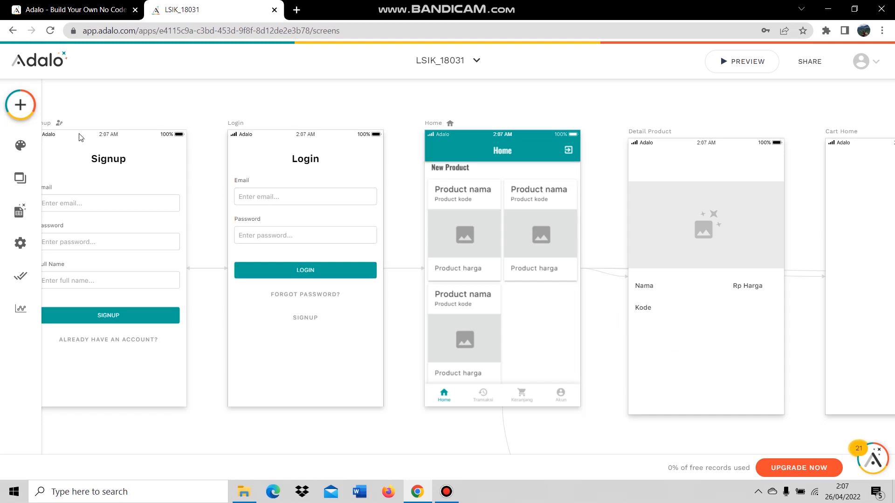
# Copy the Kode label below itself and rebind the copy to Current Product's Deskripsi.
pyautogui.click(645, 309)
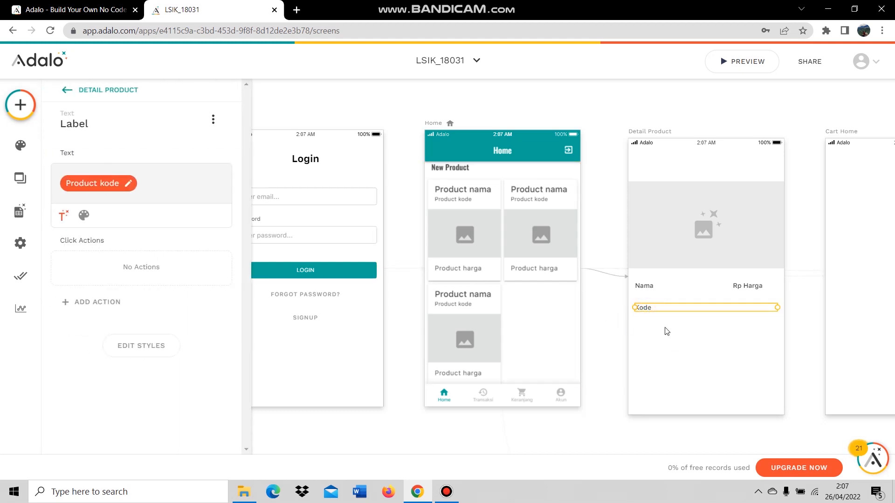
pyautogui.moveTo(646, 307); pyautogui.dragTo(645, 328)
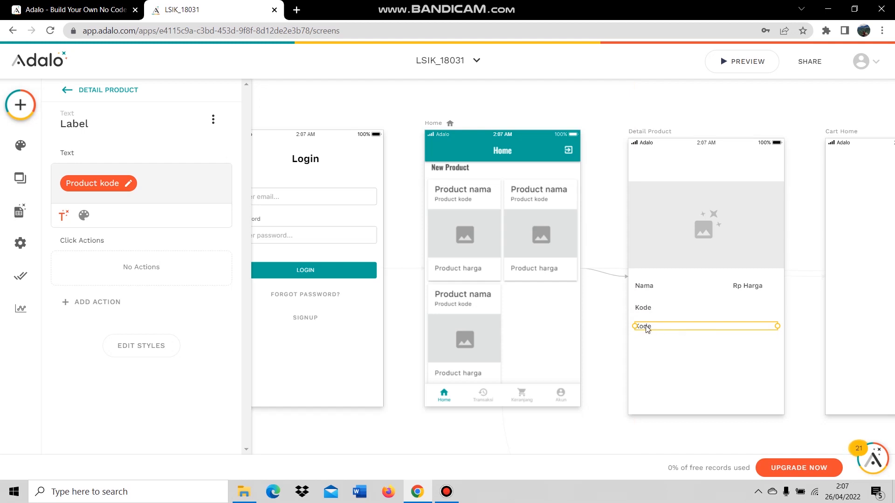
pyautogui.doubleClick(652, 328)
pyautogui.click(666, 395)
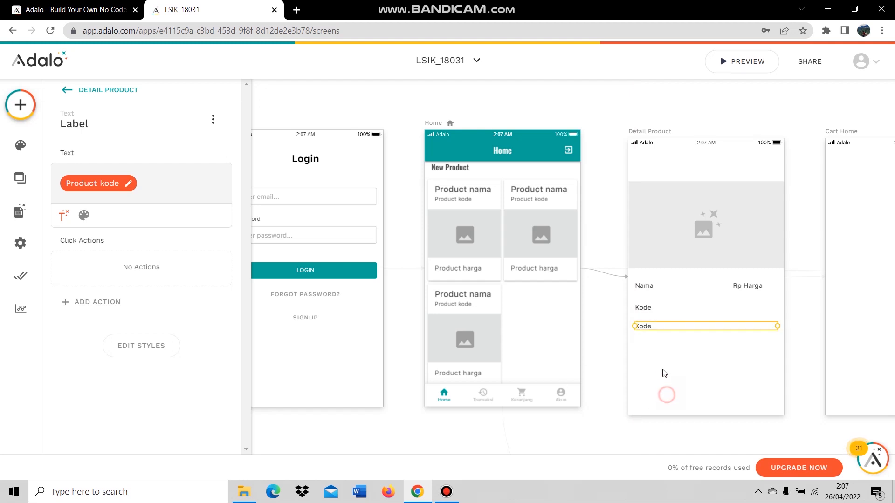
pyautogui.click(128, 183)
pyautogui.click(211, 213)
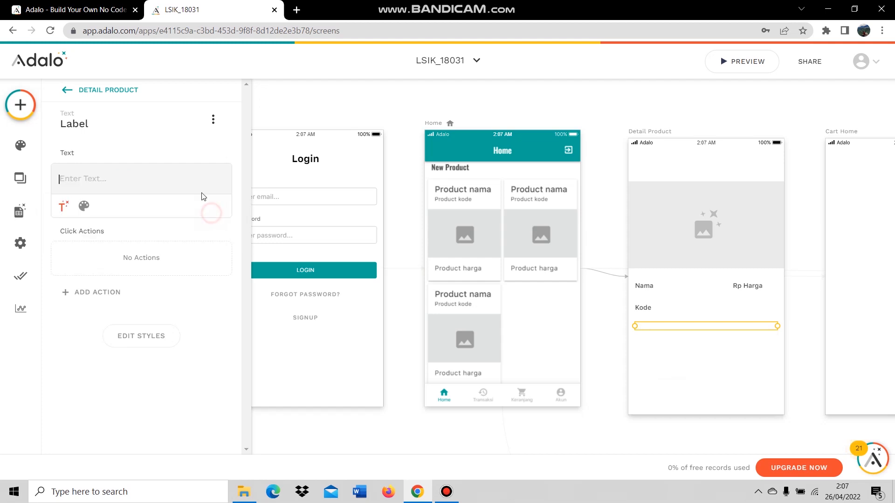
pyautogui.click(66, 206)
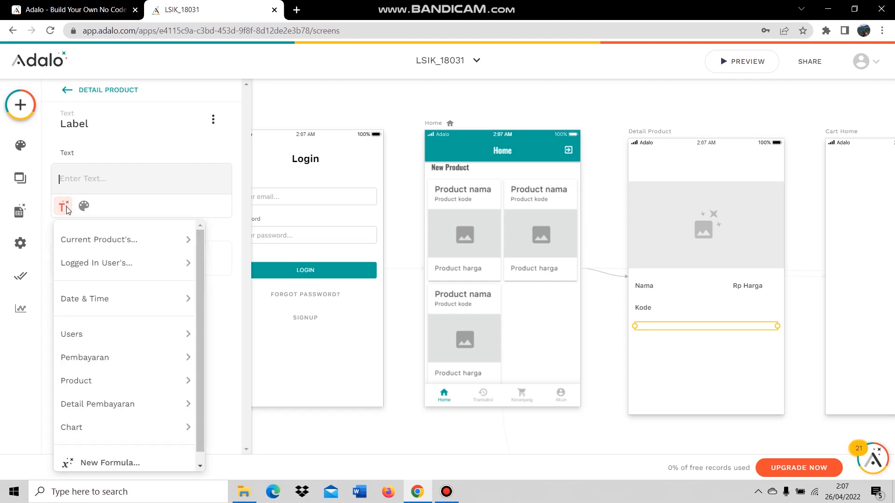
pyautogui.moveTo(78, 239)
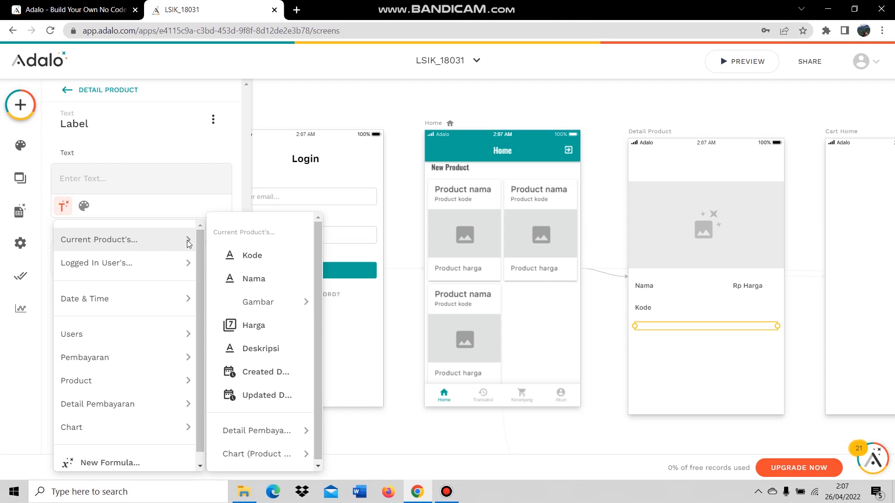
pyautogui.click(259, 348)
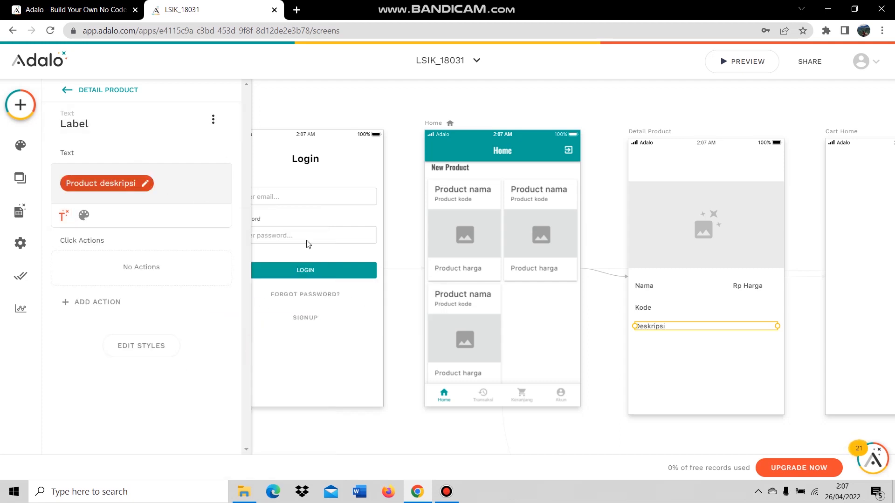
pyautogui.click(711, 352)
# Check the bindings of the image, Nama, Rp Harga, Kode and Deskripsi elements.
pyautogui.click(651, 287)
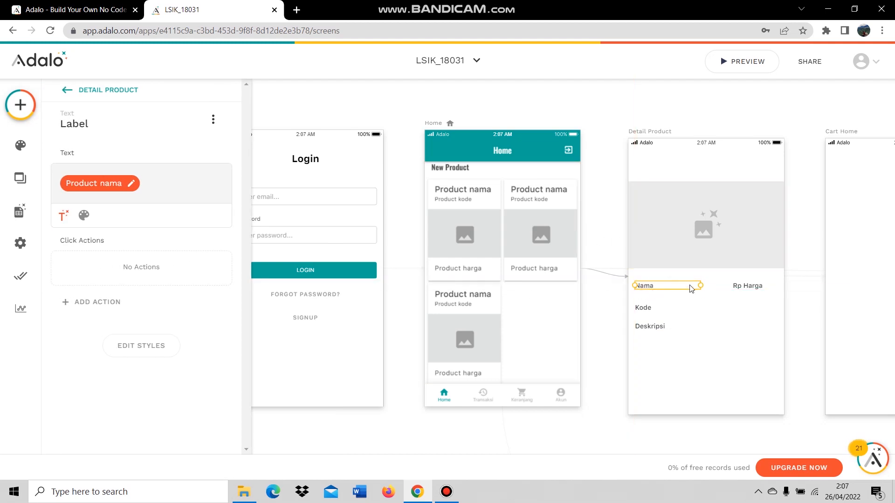
pyautogui.click(735, 188)
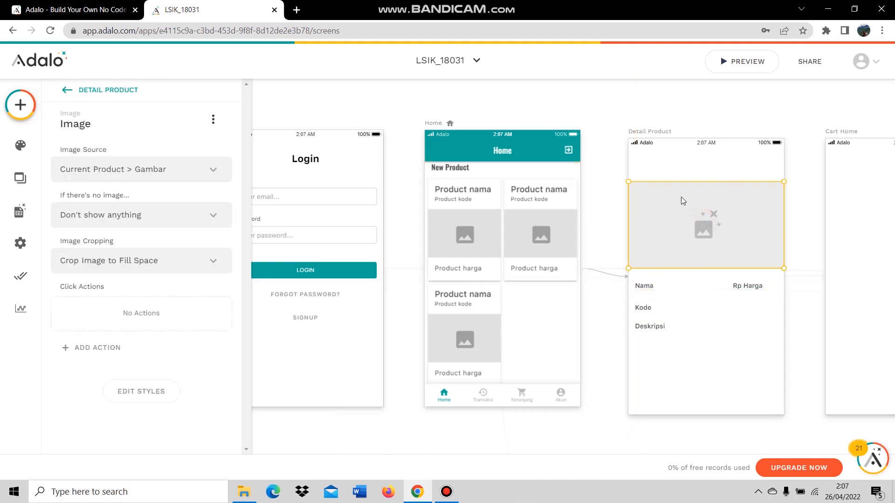
pyautogui.click(660, 285)
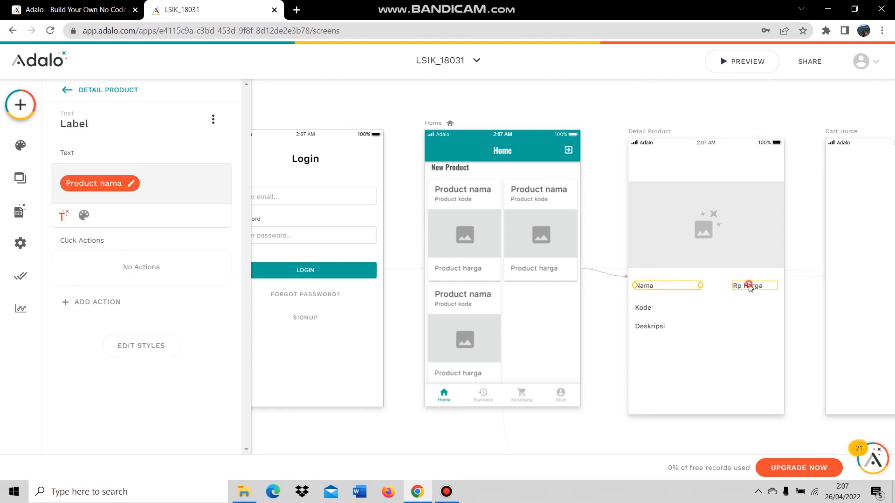
pyautogui.click(749, 287)
pyautogui.click(658, 308)
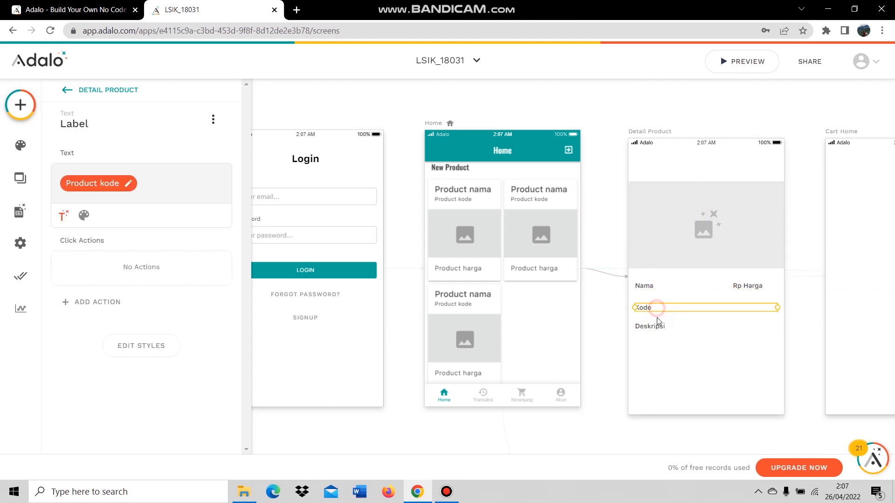
pyautogui.click(657, 325)
pyautogui.click(693, 368)
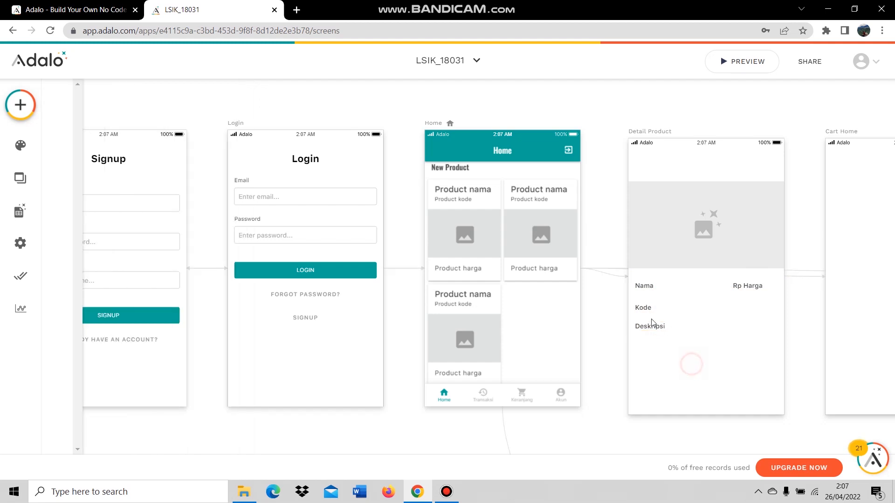
pyautogui.click(655, 325)
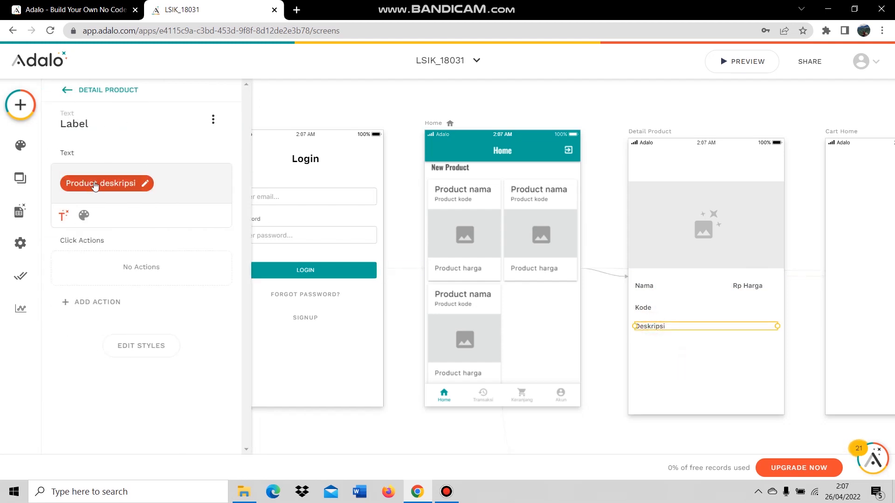
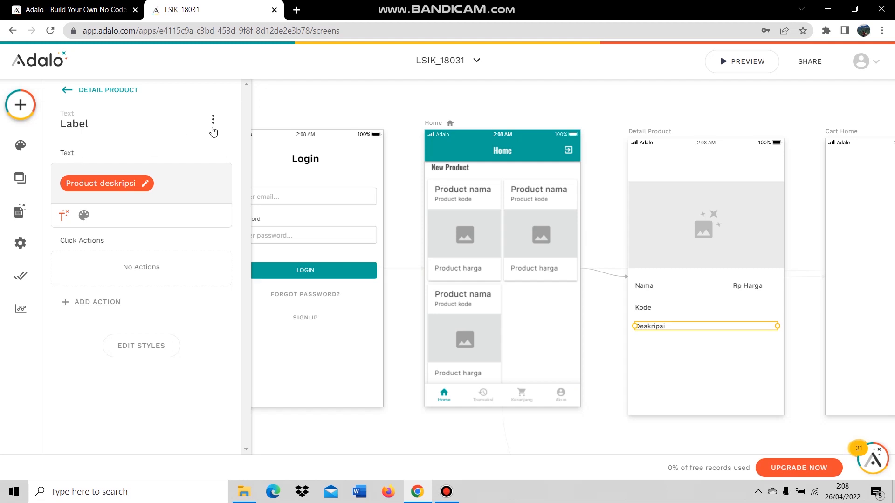
# Open the Add Component panel from the + button on the left toolbar.
pyautogui.click(18, 112)
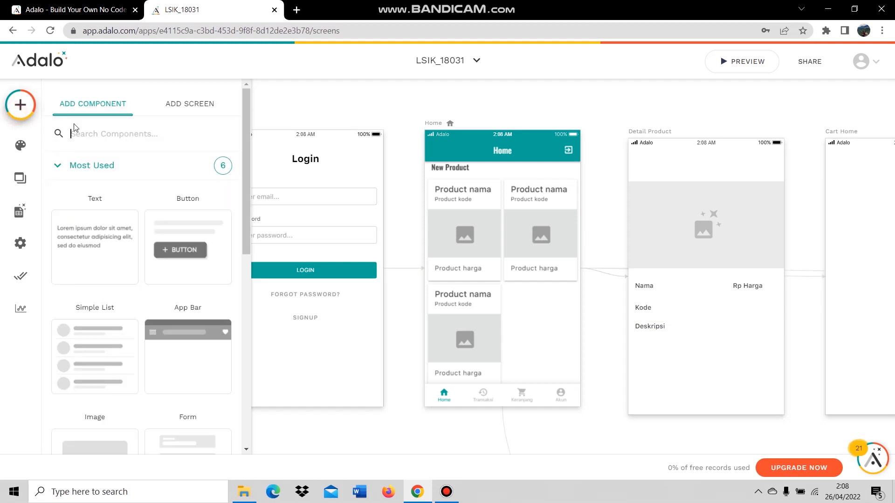
# Place an outlined button below Deskripsi and label it 'Keranjang'.
pyautogui.moveTo(174, 232); pyautogui.dragTo(708, 362)
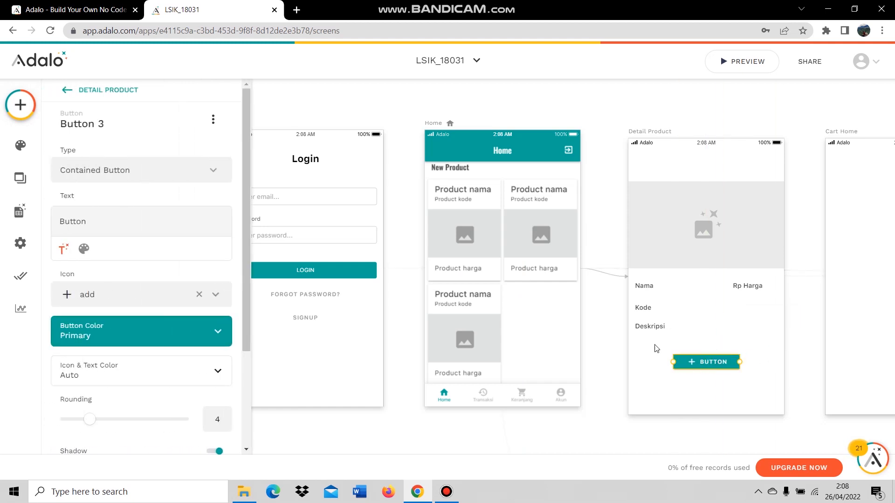
pyautogui.click(156, 172)
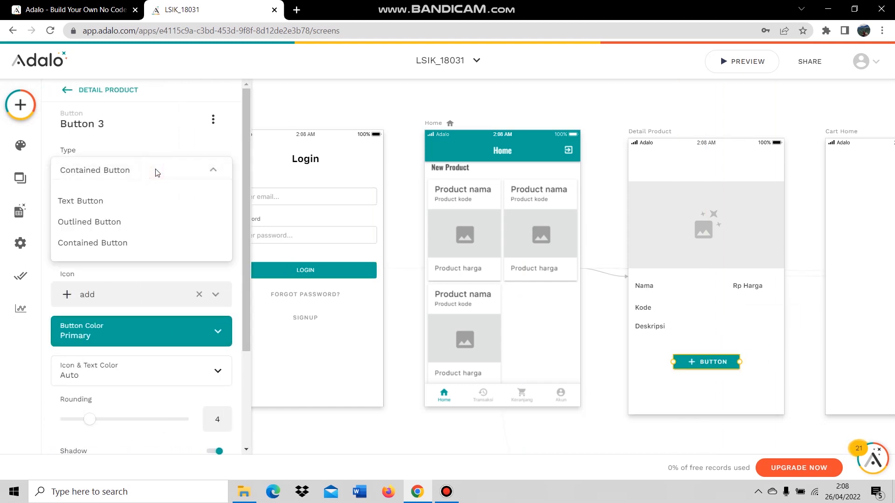
pyautogui.click(116, 223)
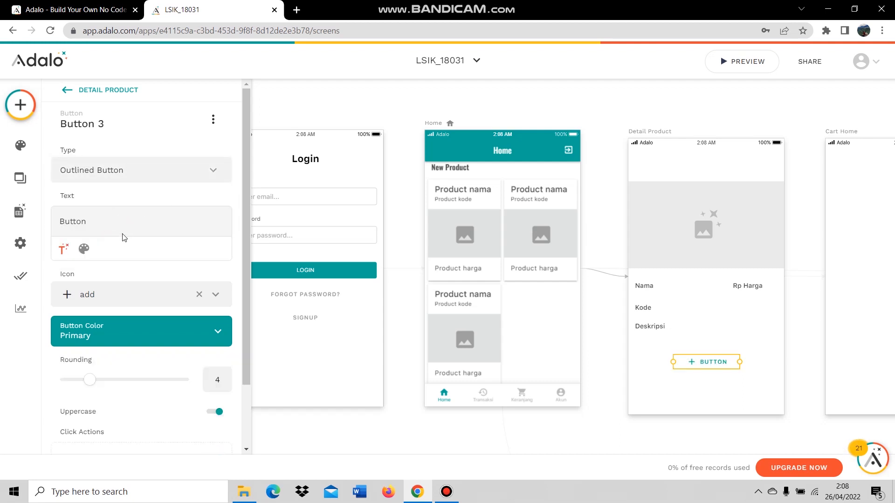
pyautogui.doubleClick(72, 223)
pyautogui.write('Keraj')
pyautogui.press('BackSpace')
pyautogui.write('njang')
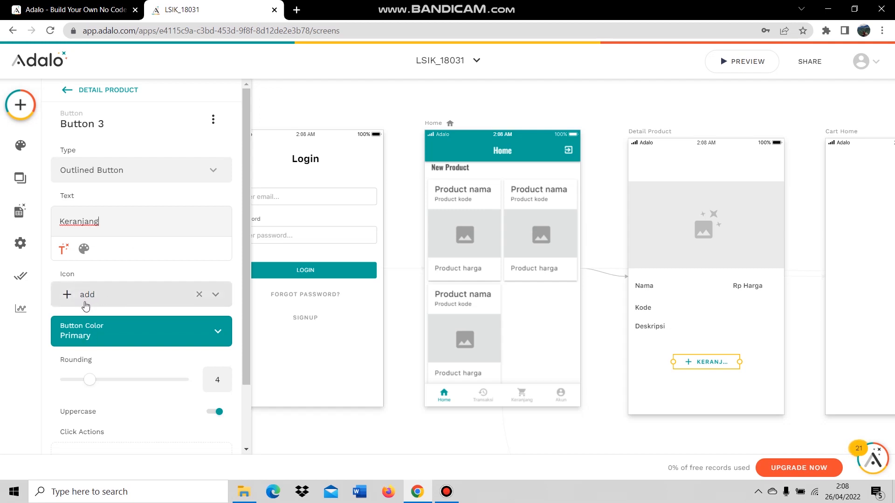
# Replace the button's plus icon with the add_shopping_cart icon.
pyautogui.click(200, 296)
pyautogui.click(120, 294)
pyautogui.click(119, 332)
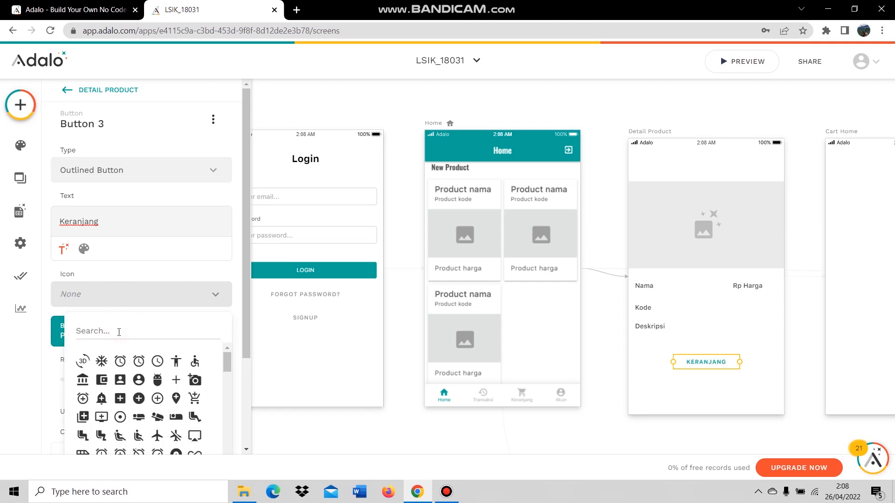
pyautogui.write('add')
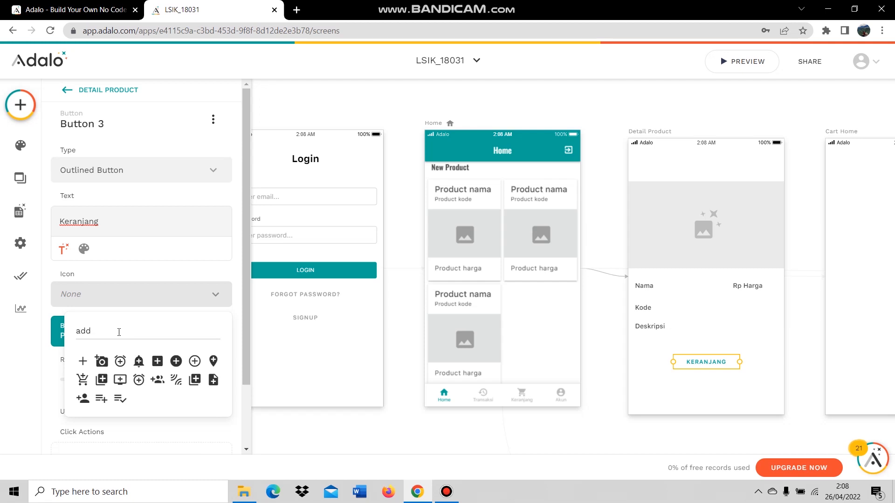
pyautogui.write('_')
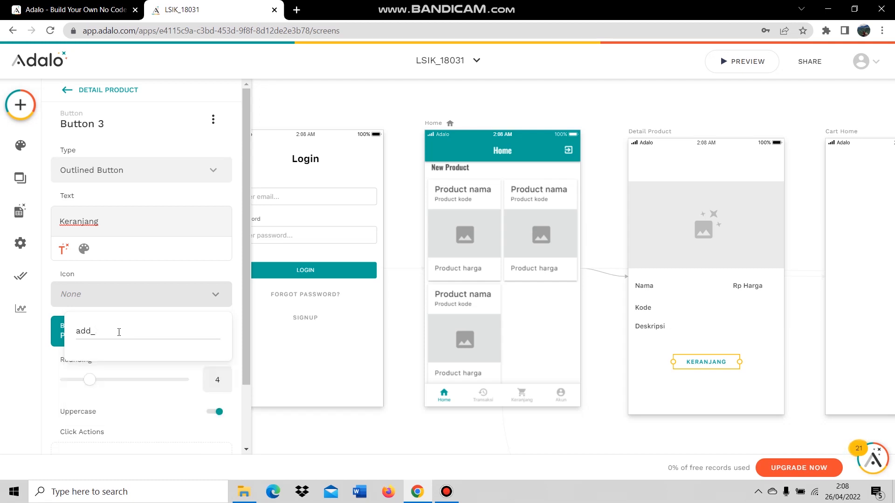
pyautogui.press('BackSpace')
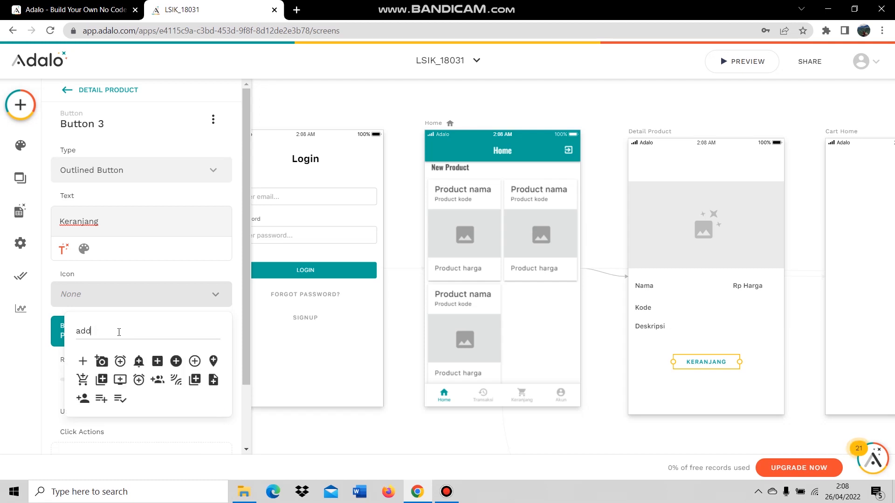
pyautogui.click(83, 381)
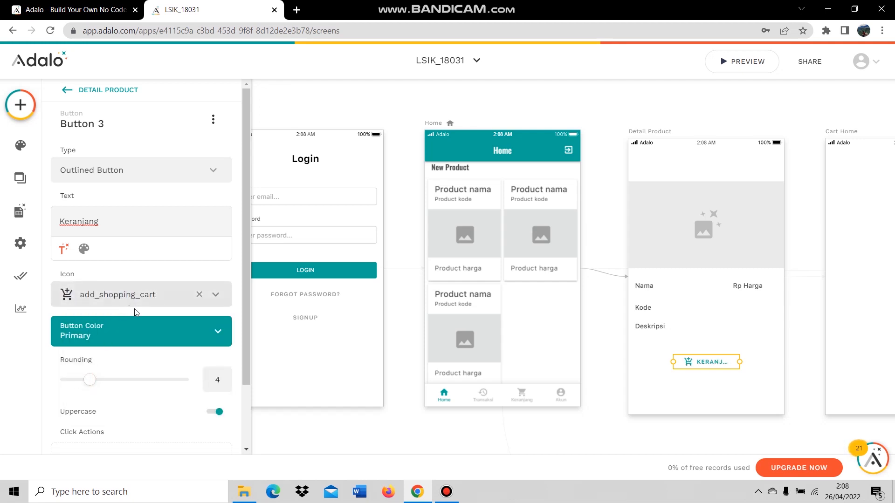
pyautogui.scroll(-2, 147, 311)
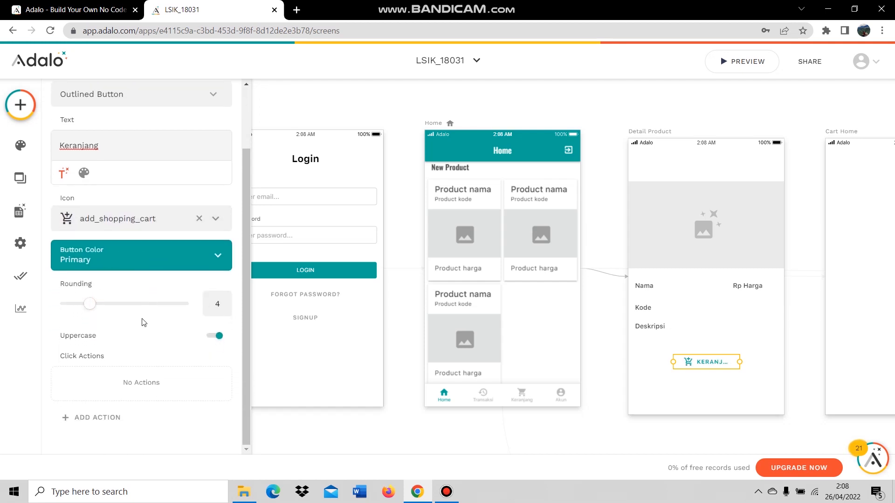
# Add a Create Chart action to Keranjang and set its ID to Chart Count.
pyautogui.click(106, 421)
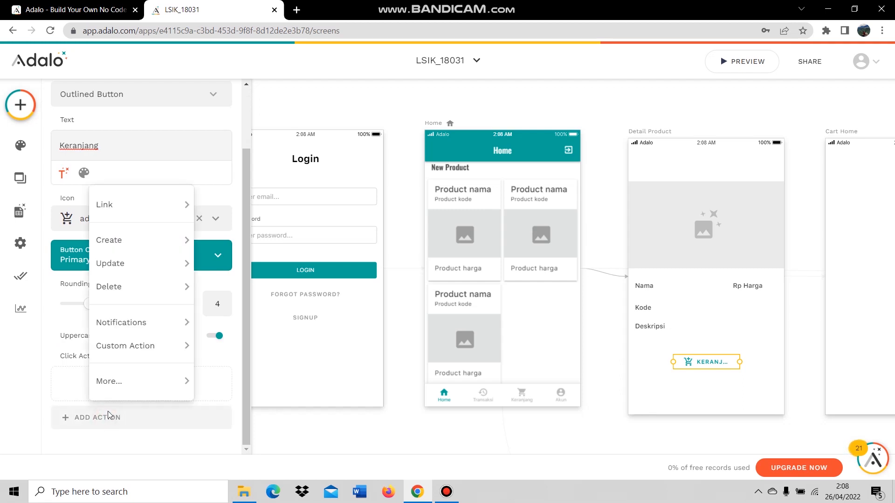
pyautogui.moveTo(154, 252)
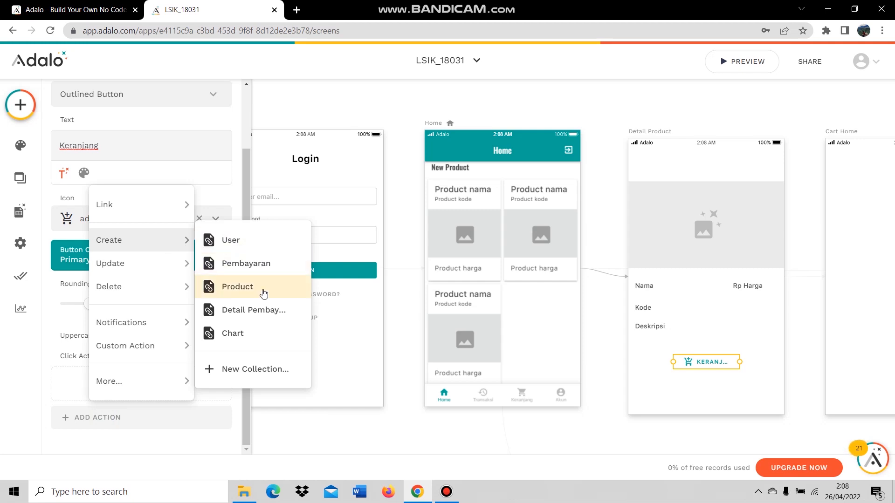
pyautogui.click(258, 341)
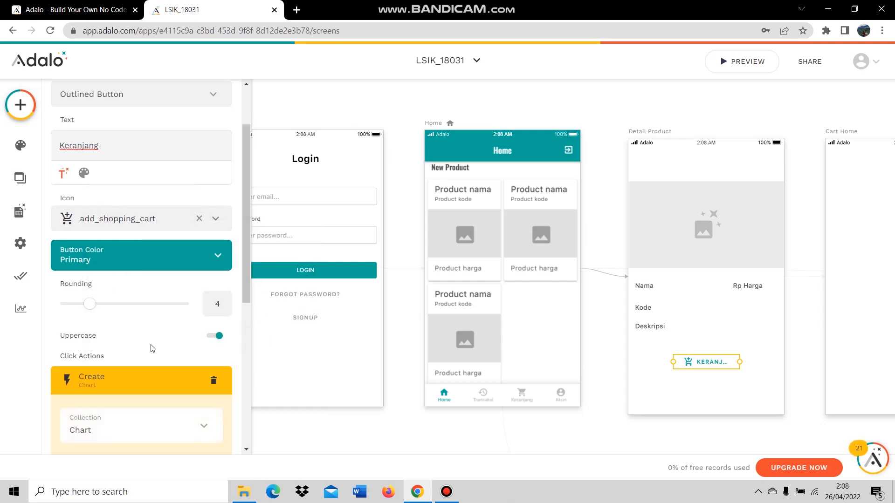
pyautogui.scroll(-4, 154, 348)
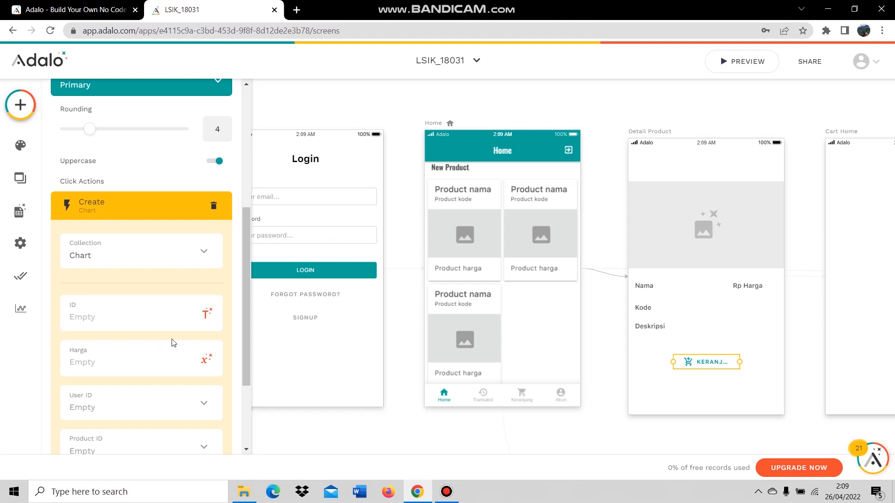
pyautogui.click(207, 323)
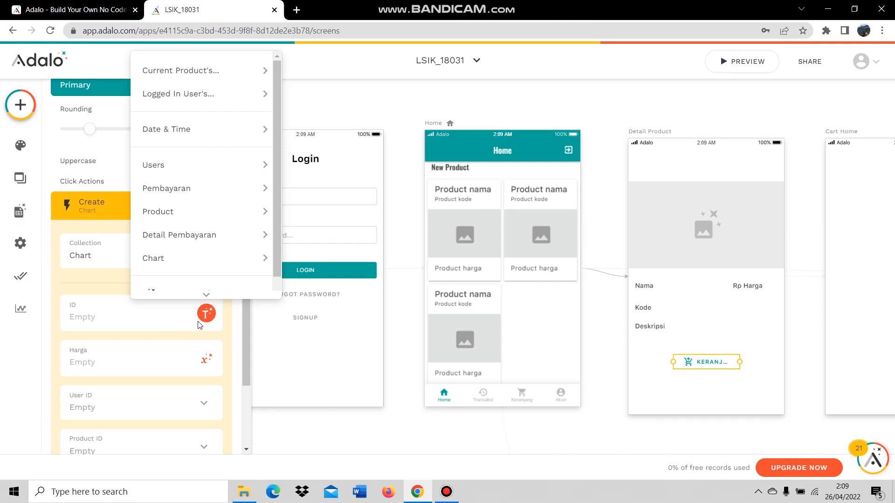
pyautogui.moveTo(196, 121)
pyautogui.moveTo(200, 259)
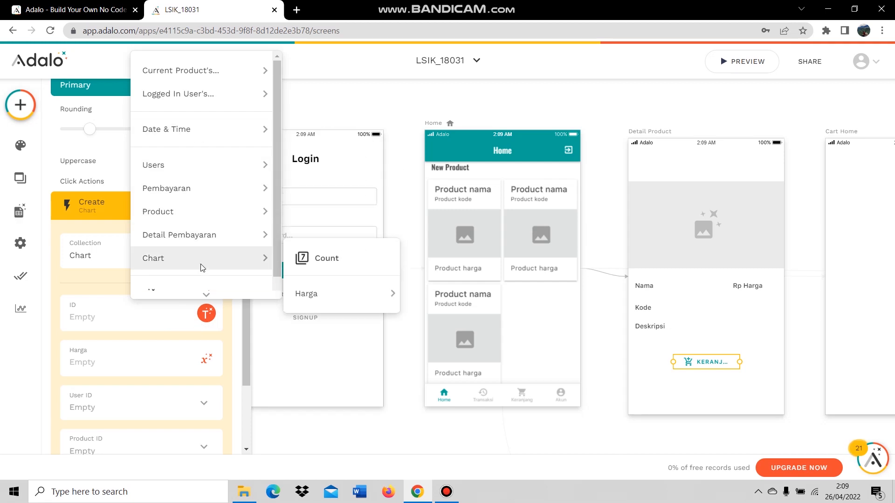
pyautogui.click(304, 259)
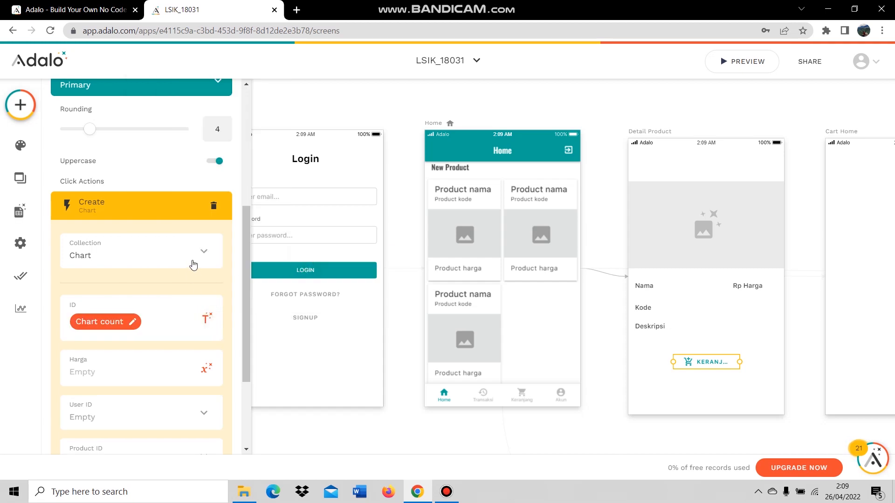
# Set Harga to Current Product's Harga, User ID to Logged In User, Product ID to Current Product.
pyautogui.scroll(-1, 193, 266)
pyautogui.click(206, 312)
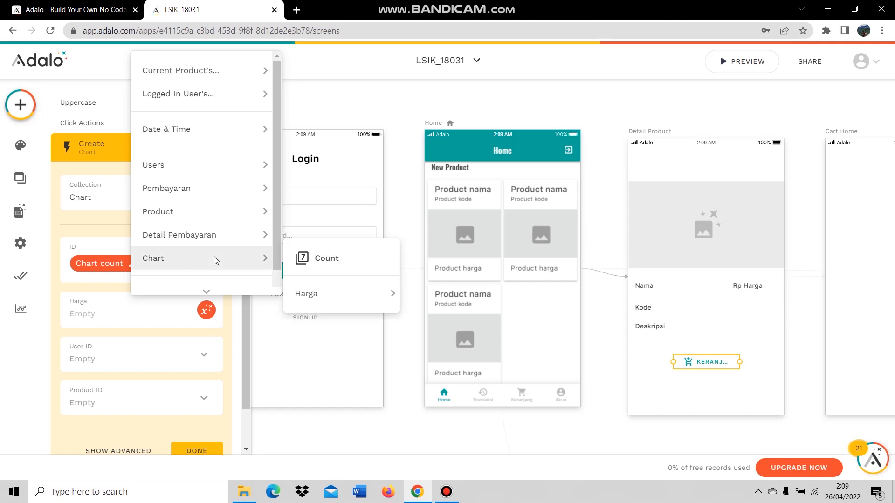
pyautogui.moveTo(214, 213)
pyautogui.moveTo(314, 255)
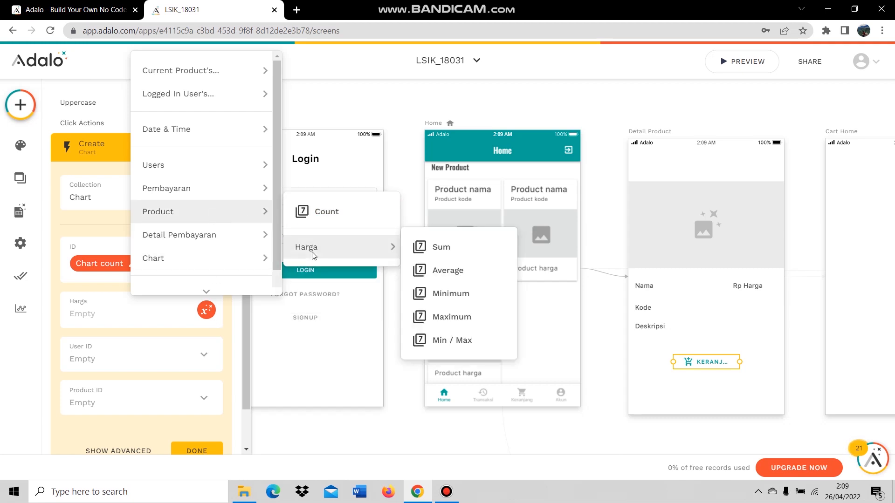
pyautogui.moveTo(200, 75)
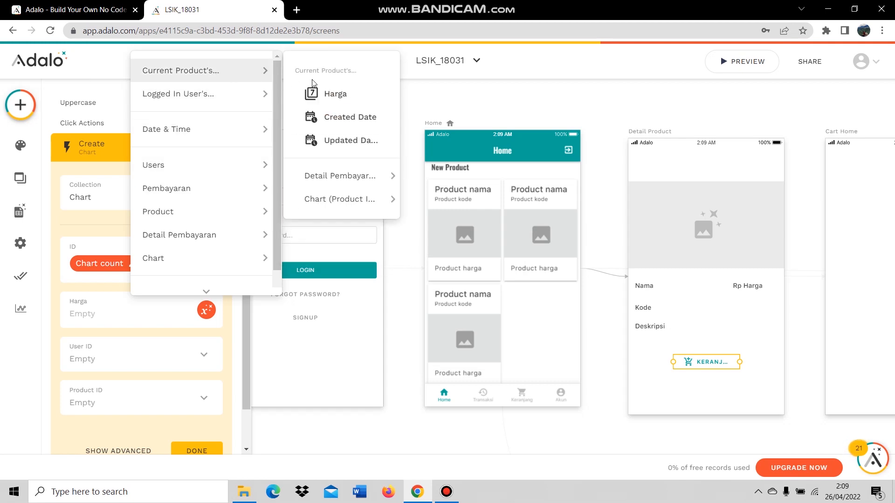
pyautogui.click(343, 95)
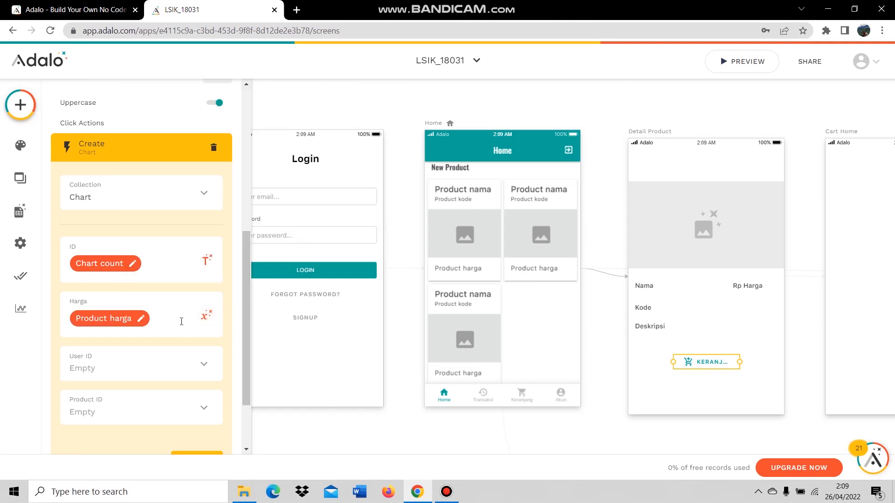
pyautogui.scroll(-2, 194, 361)
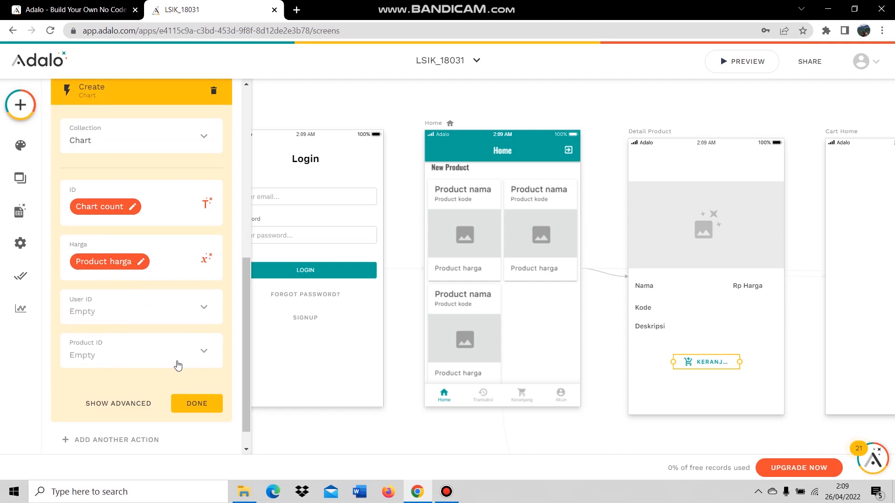
pyautogui.click(205, 306)
pyautogui.click(145, 271)
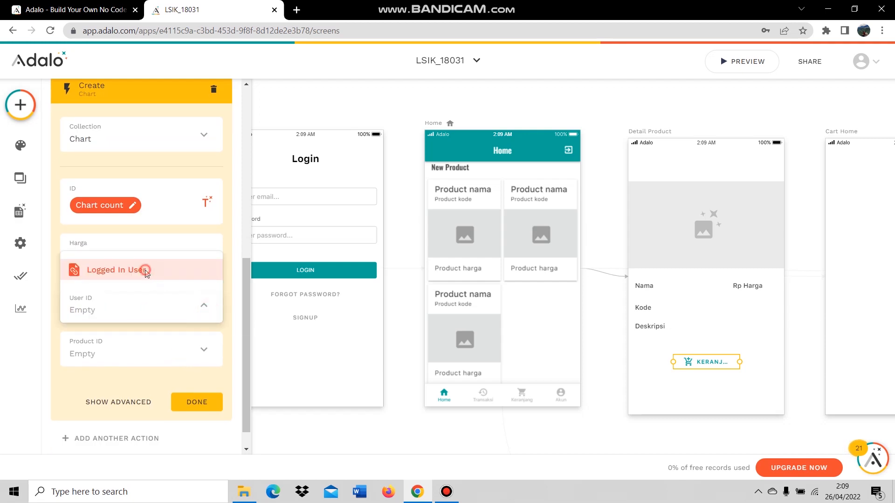
pyautogui.click(195, 346)
pyautogui.click(145, 313)
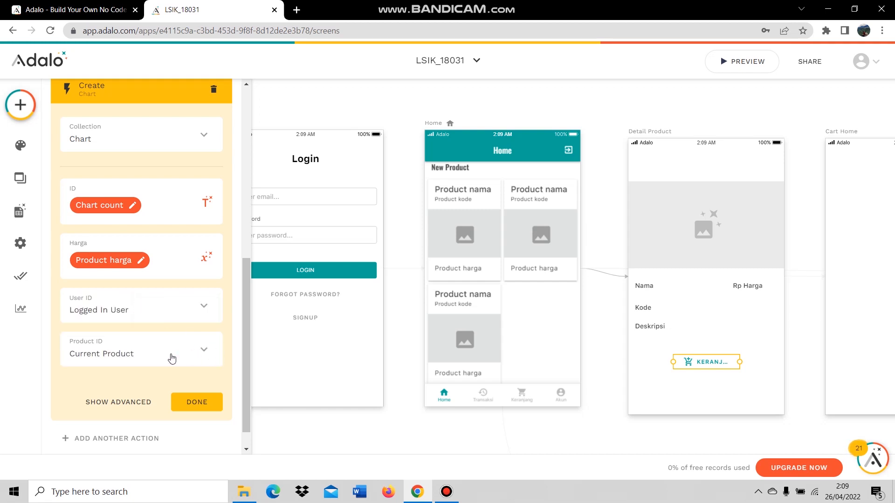
pyautogui.click(196, 375)
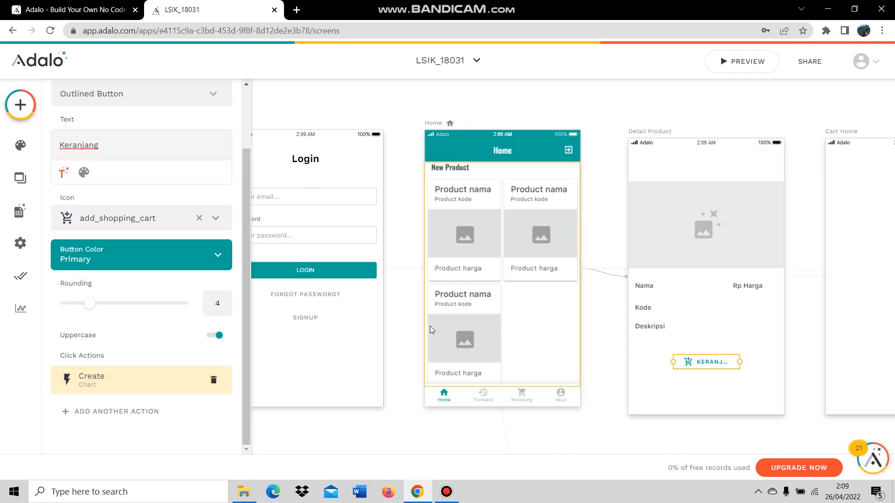
# Widen the Keranjang button so its full label shows, then deselect it.
pyautogui.moveTo(739, 363)
pyautogui.mouseDown()
pyautogui.moveTo(756, 363)
pyautogui.moveTo(727, 369)
pyautogui.mouseUp()
pyautogui.click(755, 377)
pyautogui.click(790, 416)
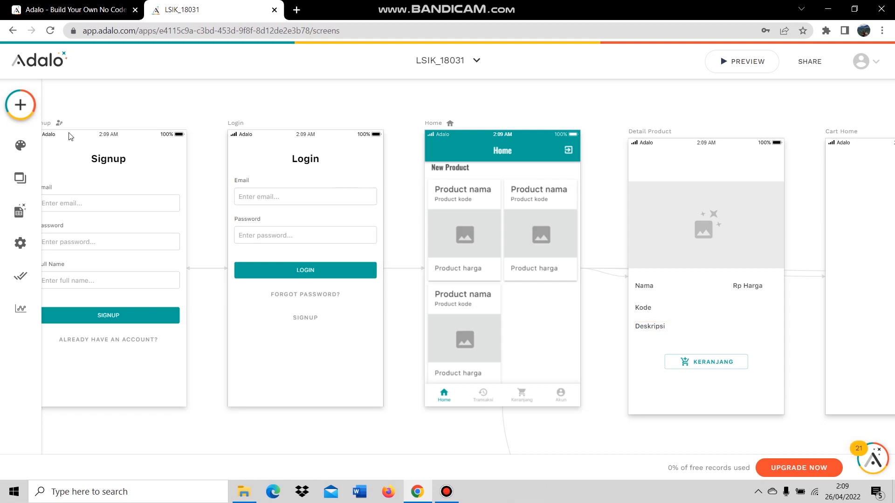
# Add a label-less button at the top with the arrow_back icon, narrowed to fit.
pyautogui.click(19, 105)
pyautogui.moveTo(176, 251); pyautogui.dragTo(658, 163)
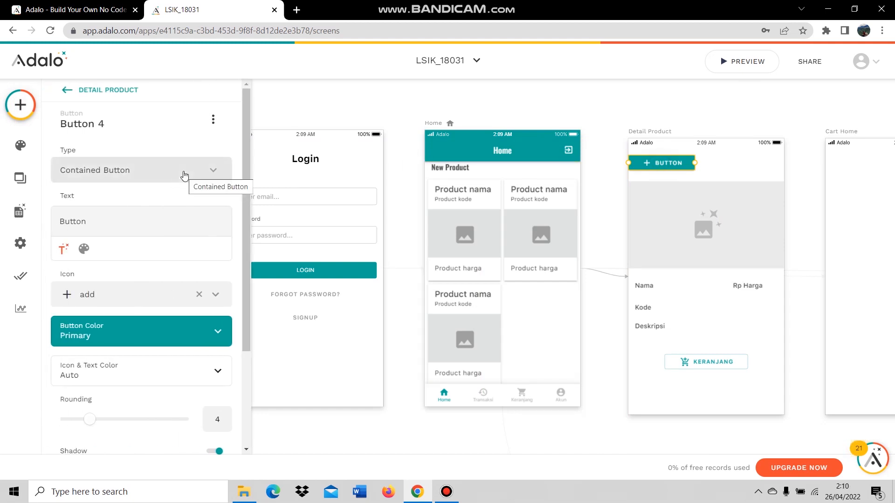
pyautogui.doubleClick(79, 221)
pyautogui.press('BackSpace')
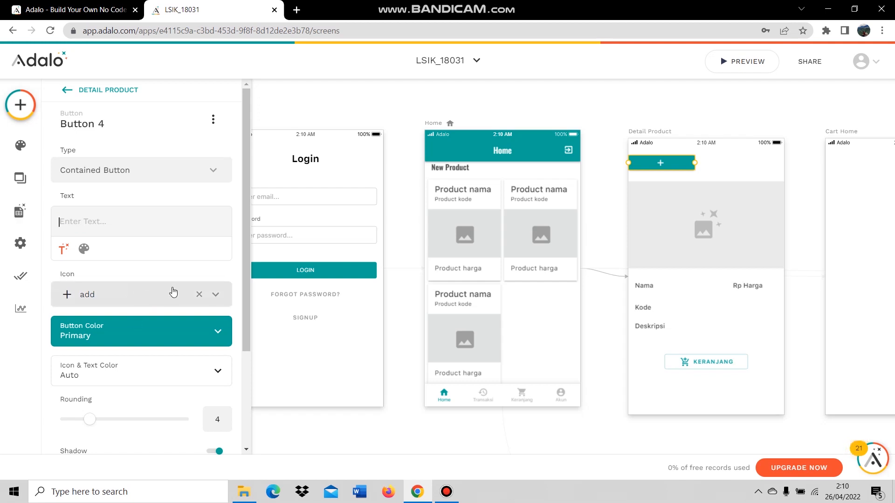
pyautogui.click(200, 294)
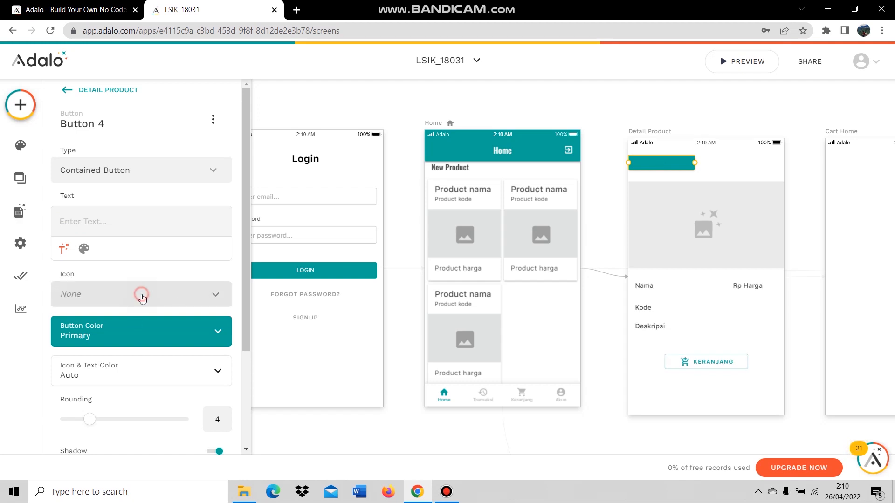
pyautogui.click(139, 294)
pyautogui.write('arrow')
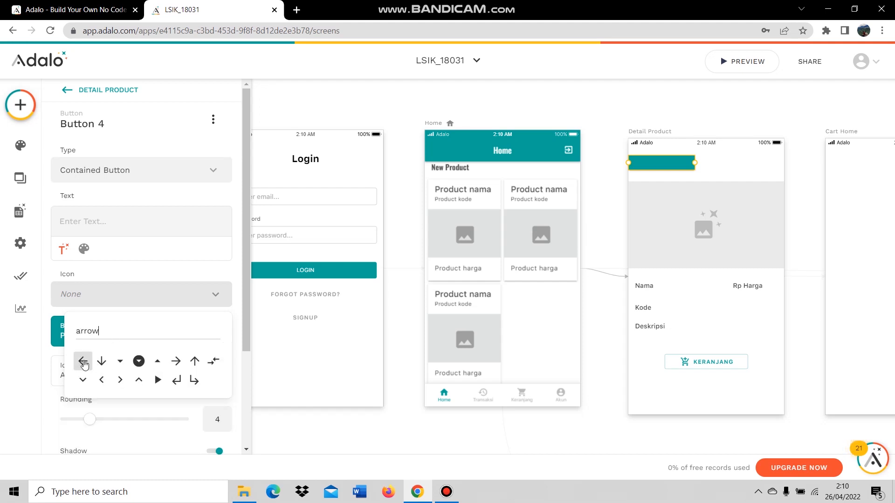
pyautogui.click(83, 362)
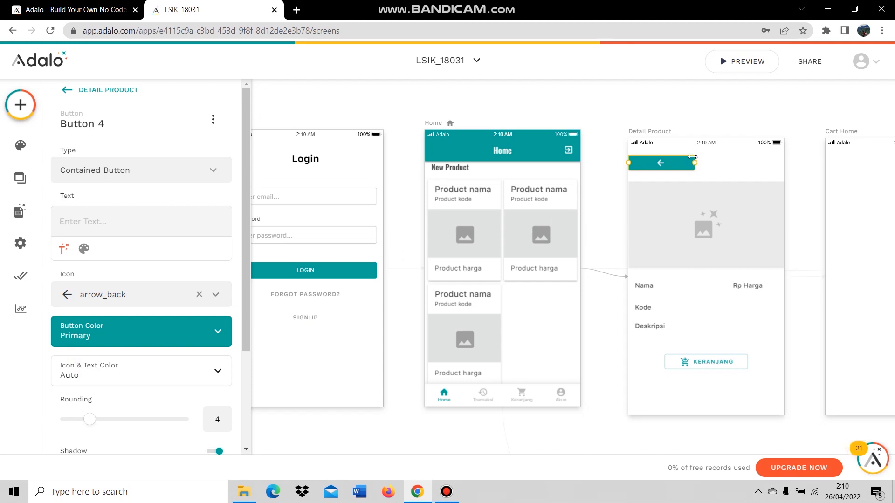
pyautogui.moveTo(694, 162); pyautogui.dragTo(647, 172)
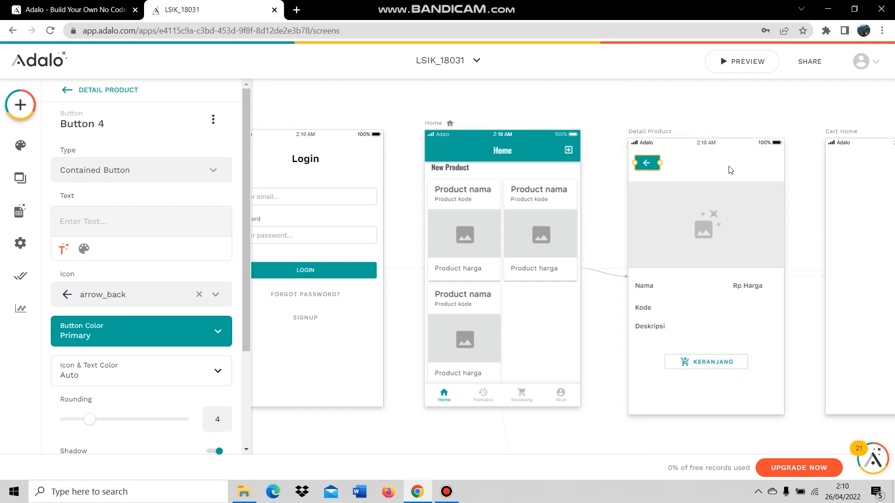
pyautogui.click(727, 168)
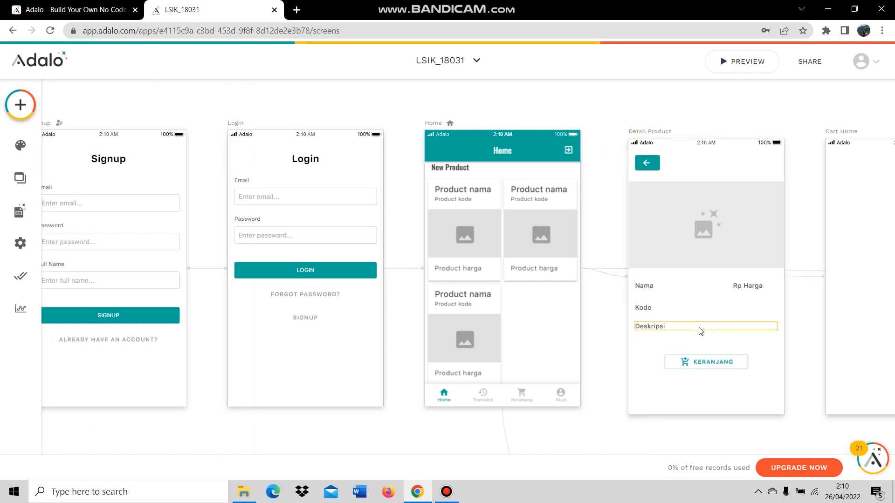
# Zoom the canvas and select the Cart Home screen, then the second Cart Home screen.
pyautogui.scroll(-10, 613, 332)
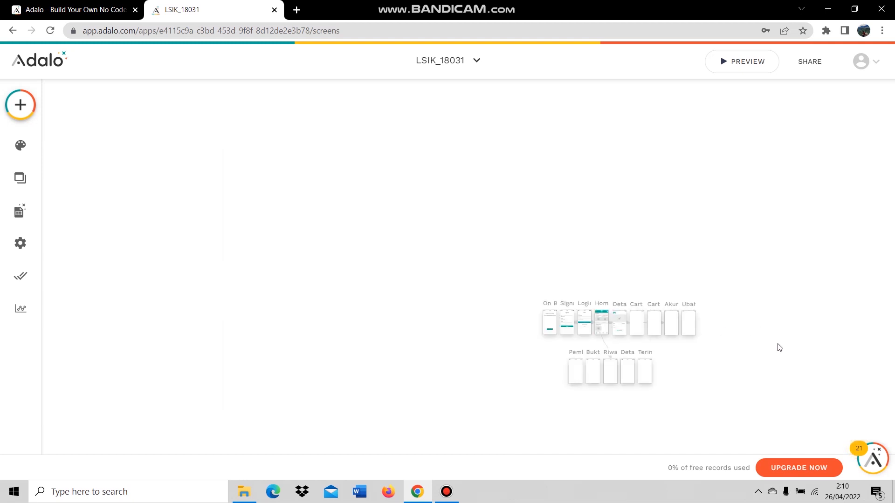
pyautogui.scroll(4, 780, 347)
pyautogui.scroll(3, 541, 424)
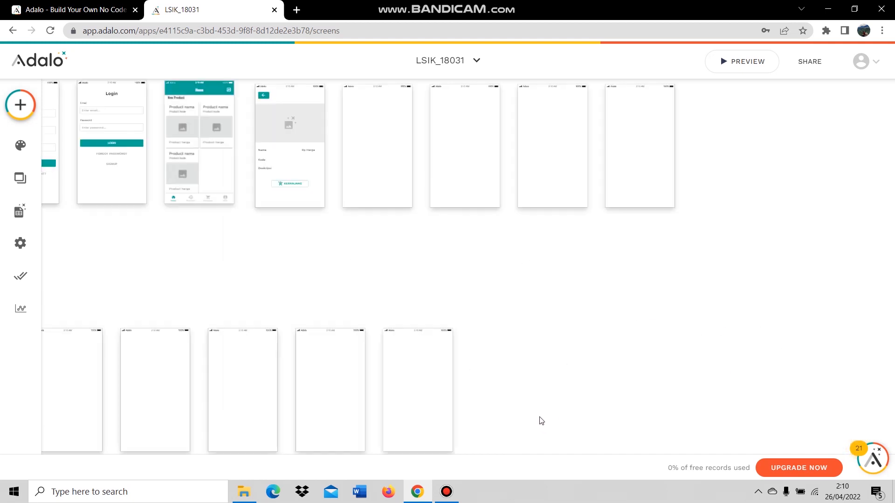
pyautogui.scroll(2, 517, 361)
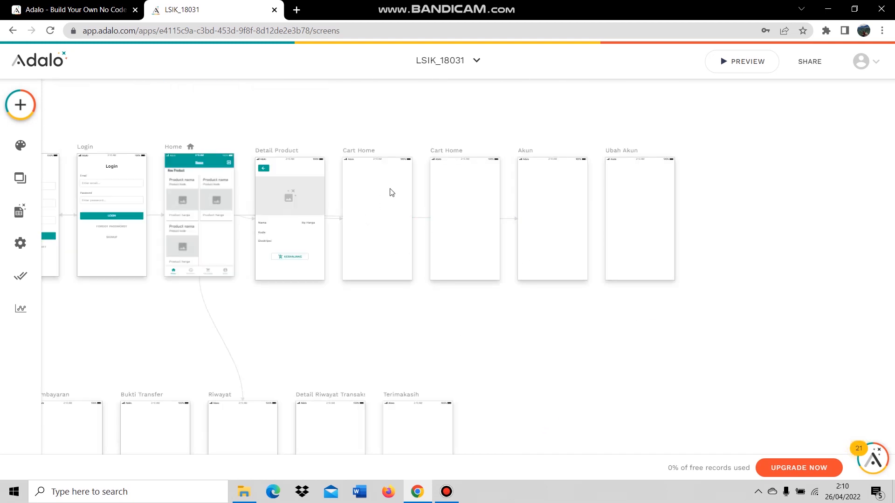
pyautogui.scroll(3, 389, 192)
pyautogui.click(304, 111)
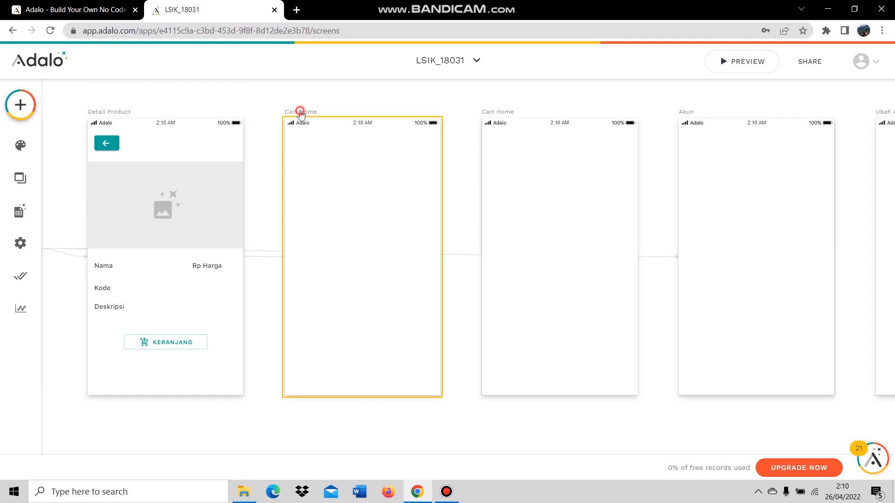
pyautogui.click(482, 120)
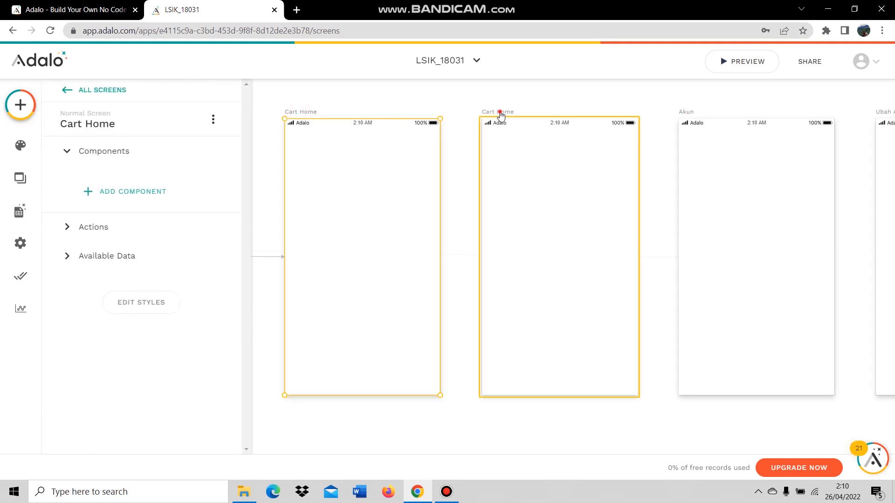
pyautogui.click(348, 111)
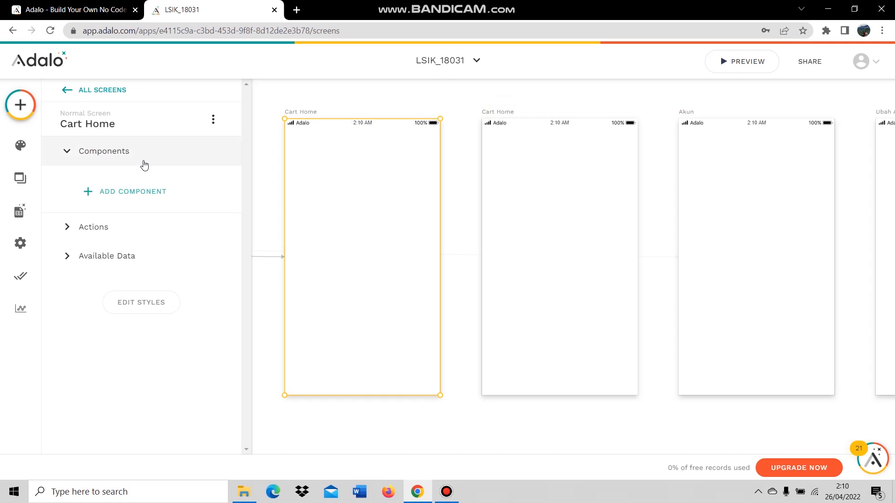
# Rename the second Cart Home screen to 'Cart Home 2' via the Screens list.
pyautogui.click(20, 178)
pyautogui.click(110, 228)
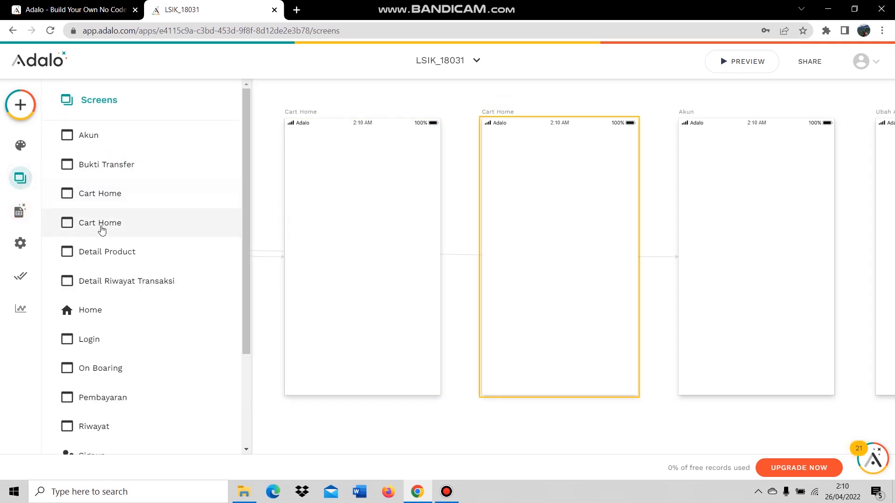
pyautogui.rightClick(102, 229)
pyautogui.click(101, 229)
pyautogui.click(101, 227)
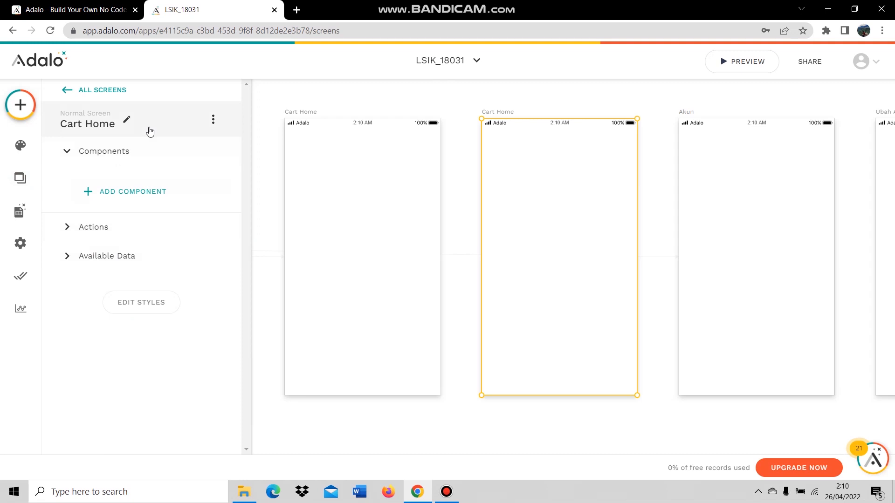
pyautogui.click(128, 120)
pyautogui.click(115, 173)
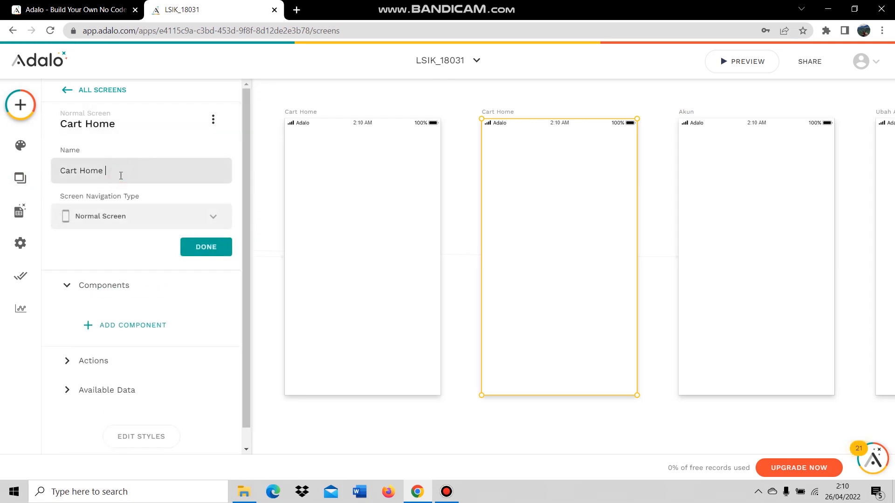
pyautogui.write('2')
pyautogui.click(393, 88)
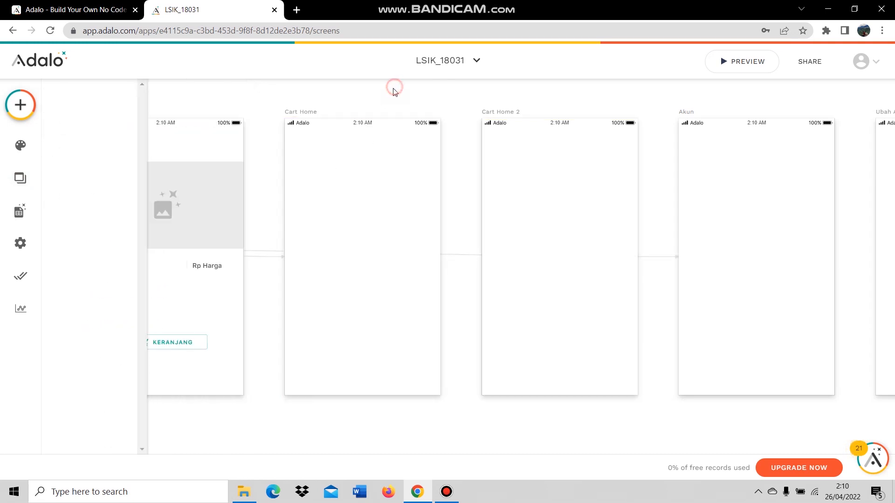
pyautogui.click(326, 112)
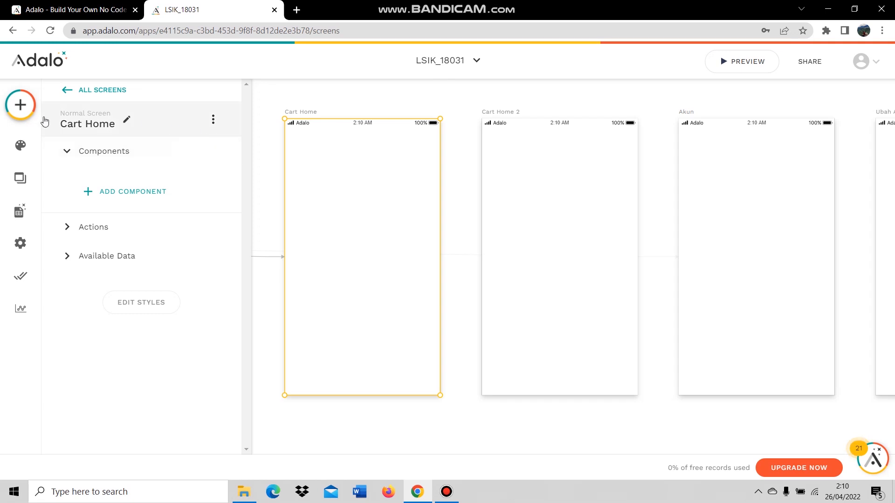
# Search 'simp' and drop a Simple List near the top of Cart Home.
pyautogui.click(20, 104)
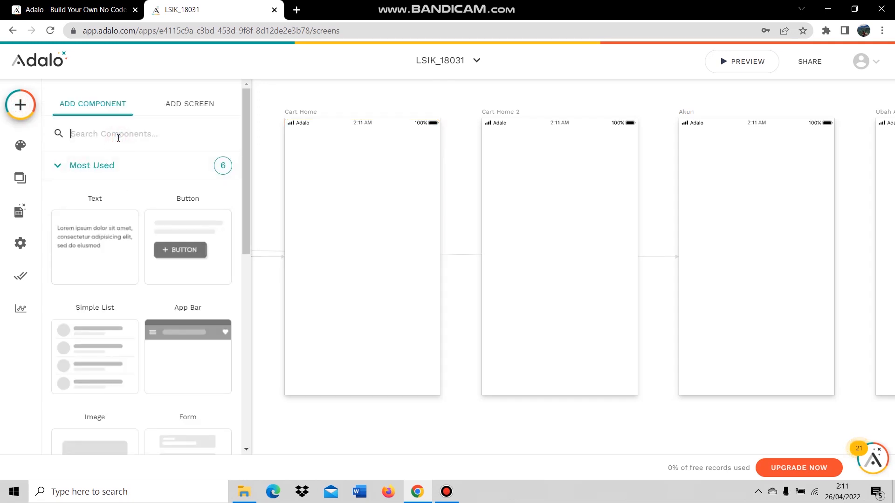
pyautogui.write('simp')
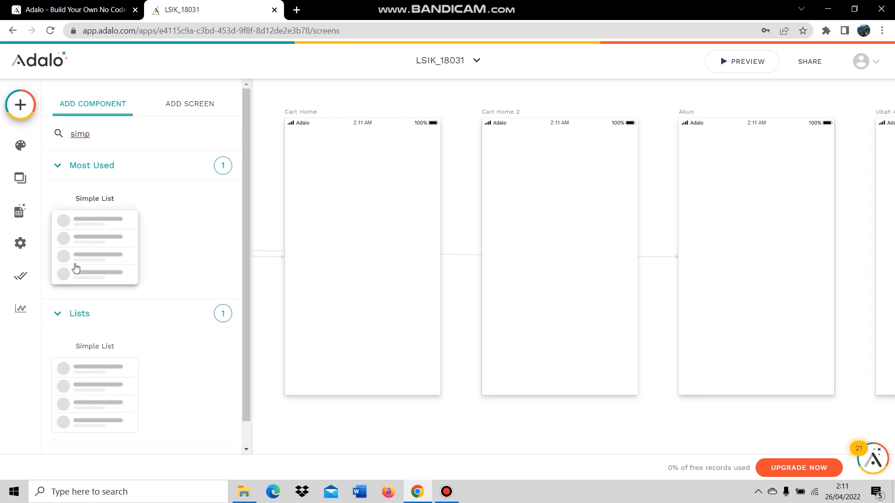
pyautogui.moveTo(76, 269); pyautogui.dragTo(364, 212)
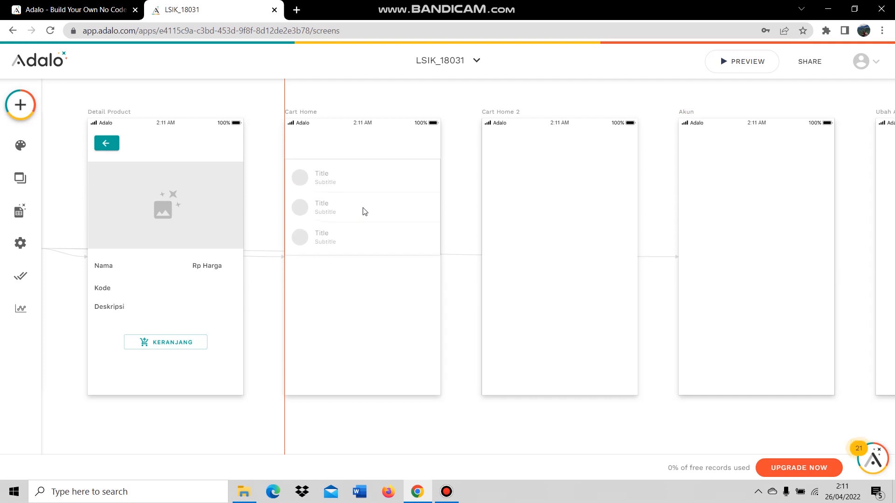
pyautogui.moveTo(365, 212); pyautogui.dragTo(365, 212)
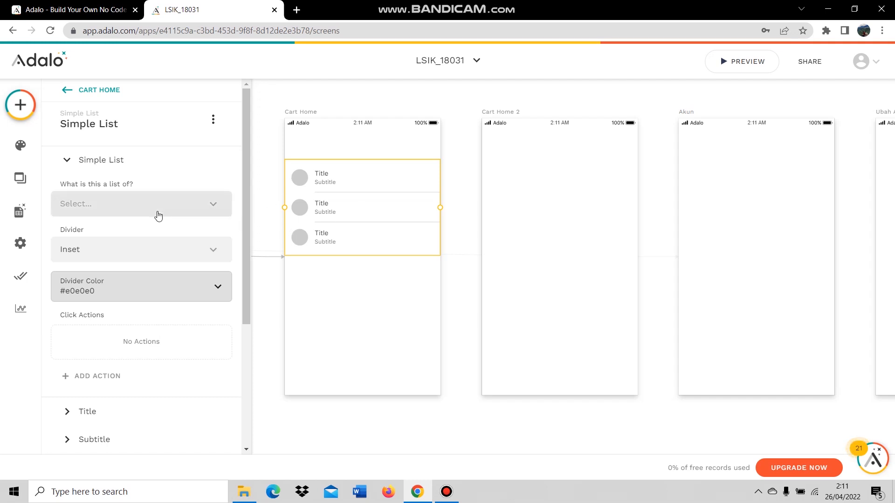
# Set the Simple List to show Chart records filtered to Logged In User > Chart.
pyautogui.click(144, 203)
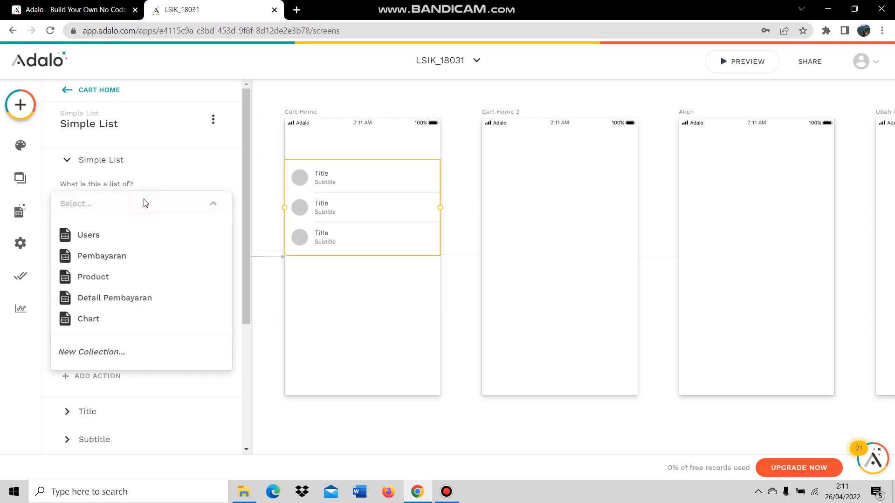
pyautogui.click(110, 321)
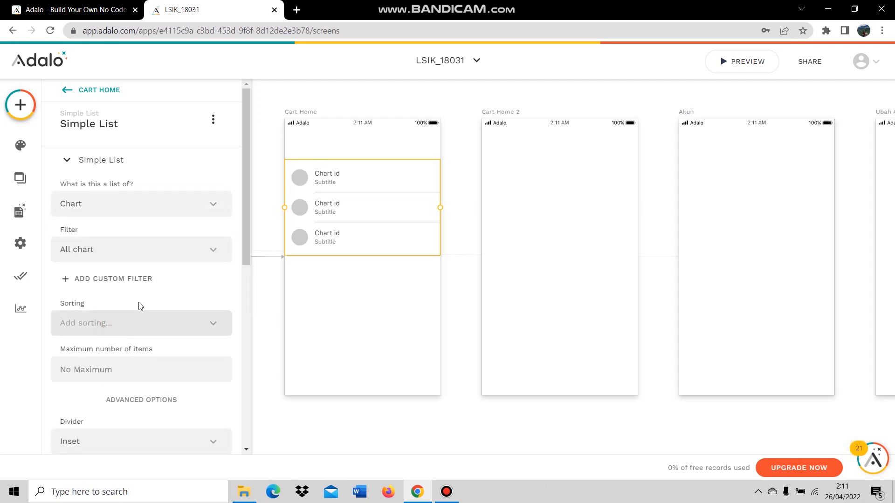
pyautogui.click(145, 254)
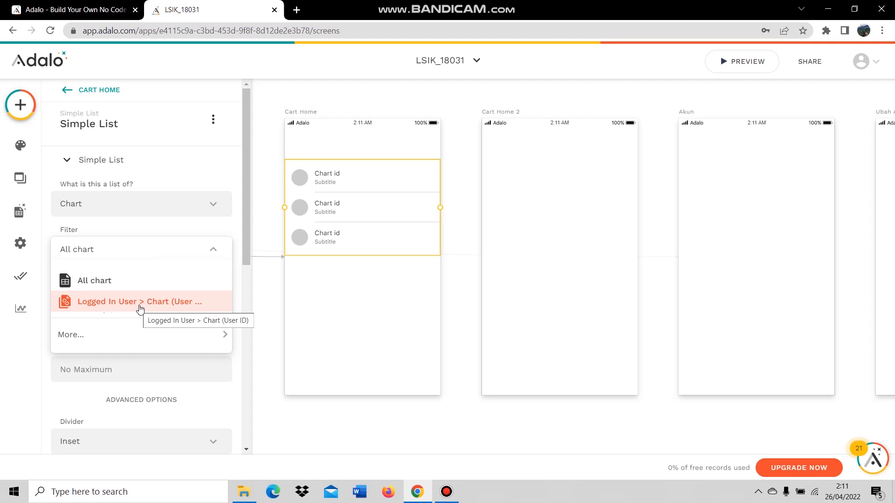
pyautogui.click(166, 303)
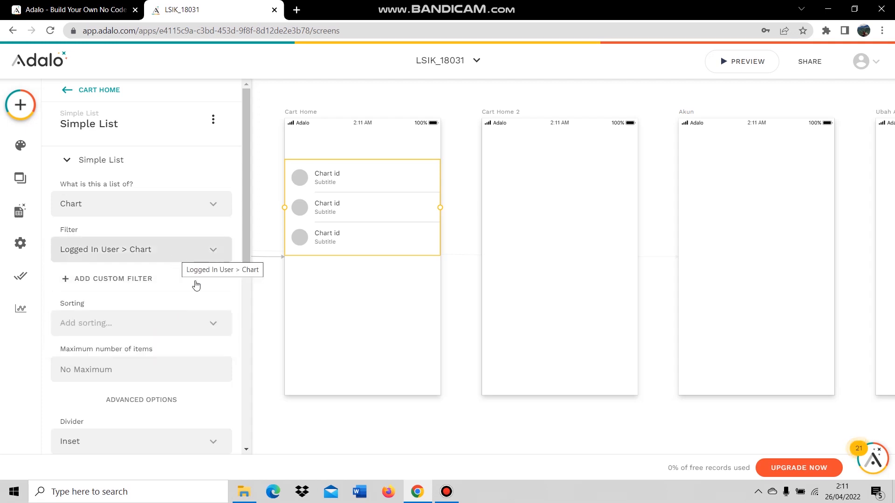
pyautogui.scroll(-8, 184, 286)
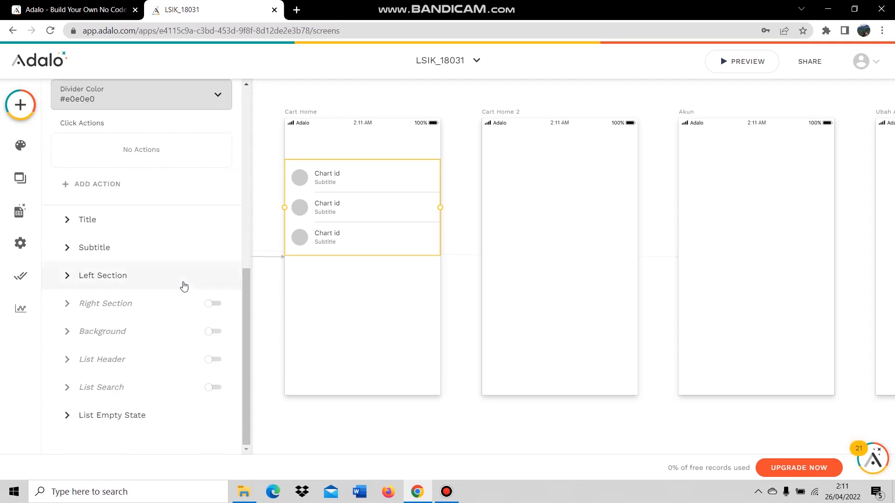
# Set each row's Title to Current Chart > Product > Nama, removing Chart id.
pyautogui.click(99, 220)
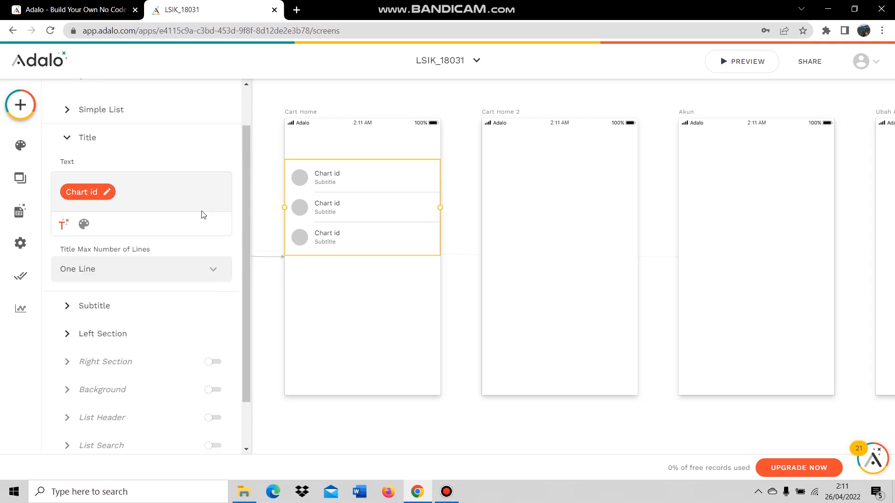
pyautogui.scroll(1, 150, 200)
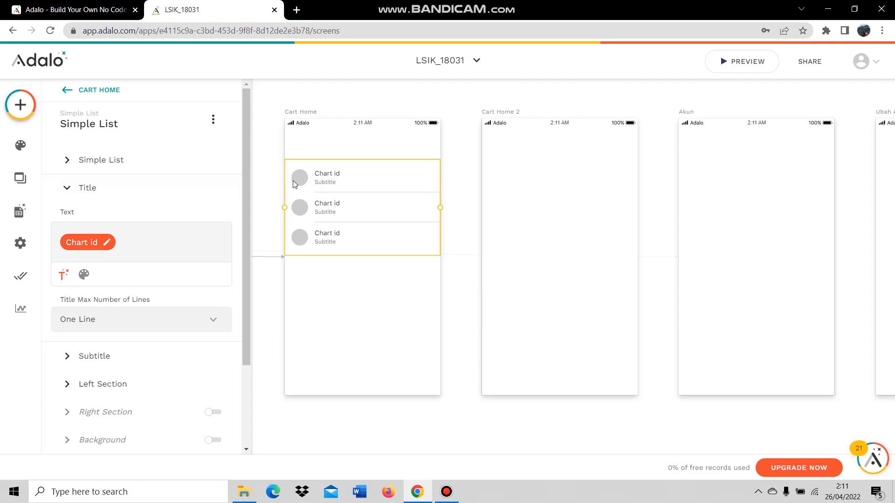
pyautogui.click(70, 276)
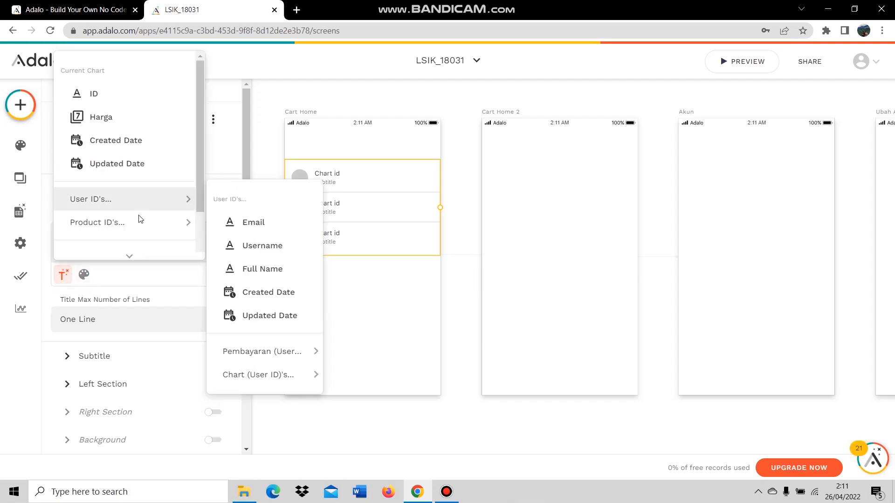
pyautogui.moveTo(141, 221)
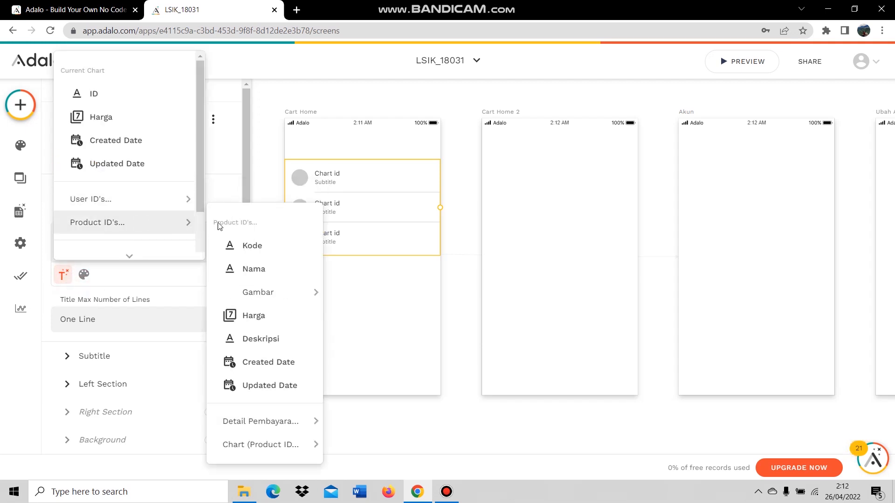
pyautogui.click(295, 276)
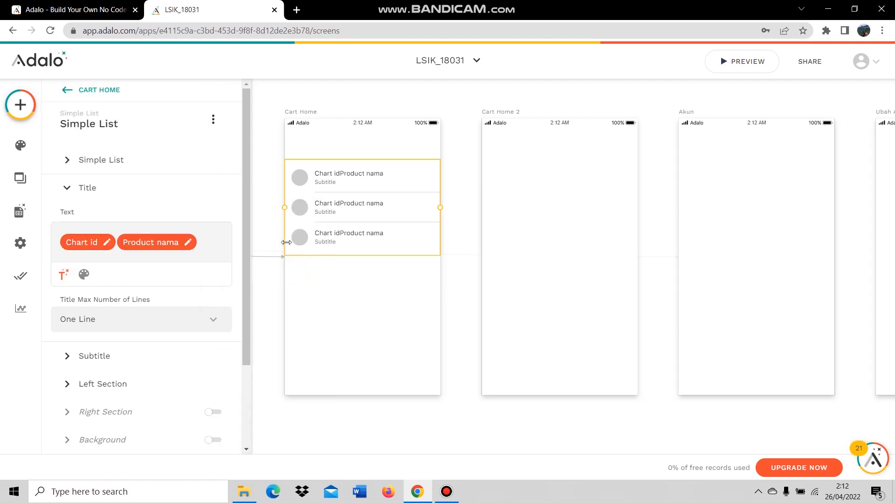
pyautogui.click(96, 242)
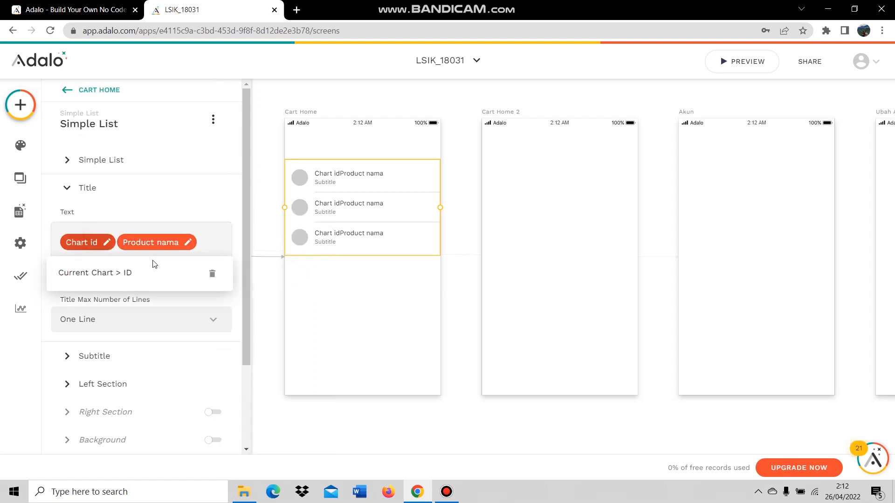
pyautogui.click(213, 275)
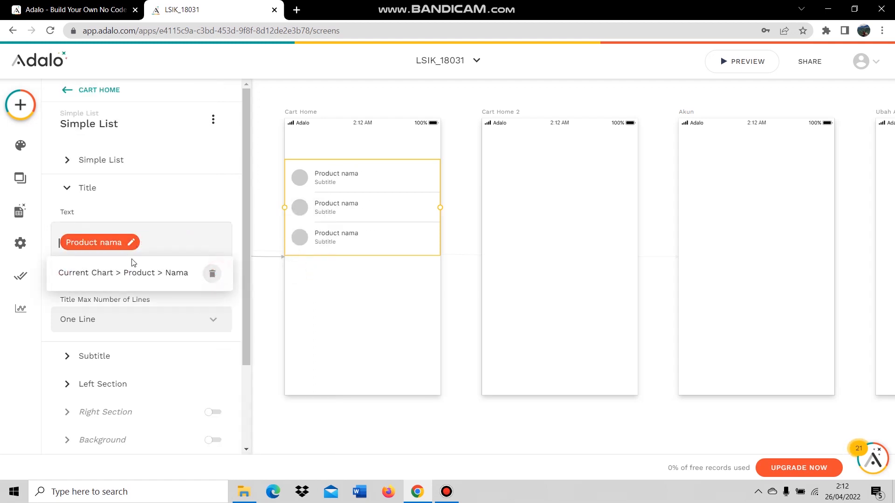
pyautogui.click(169, 246)
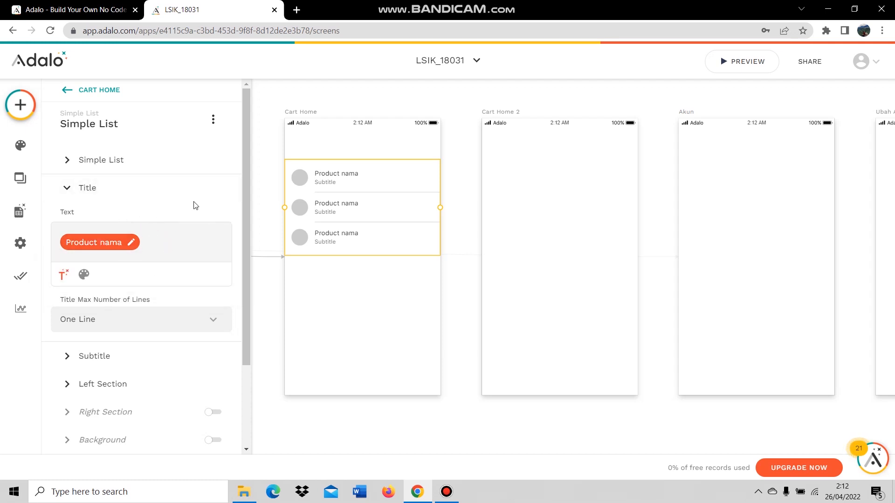
pyautogui.scroll(-1, 199, 226)
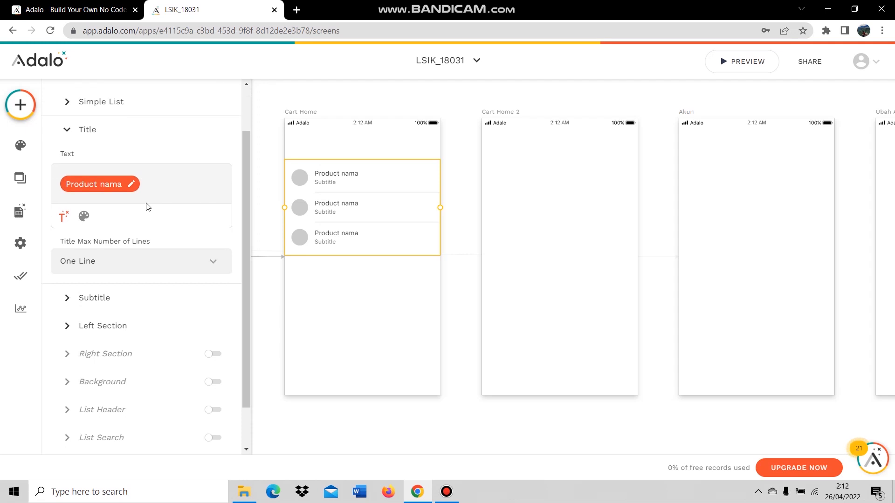
pyautogui.scroll(-2, 139, 238)
# Replace the placeholder subtitle with 'Rp' followed by the product's Harga value.
pyautogui.click(112, 246)
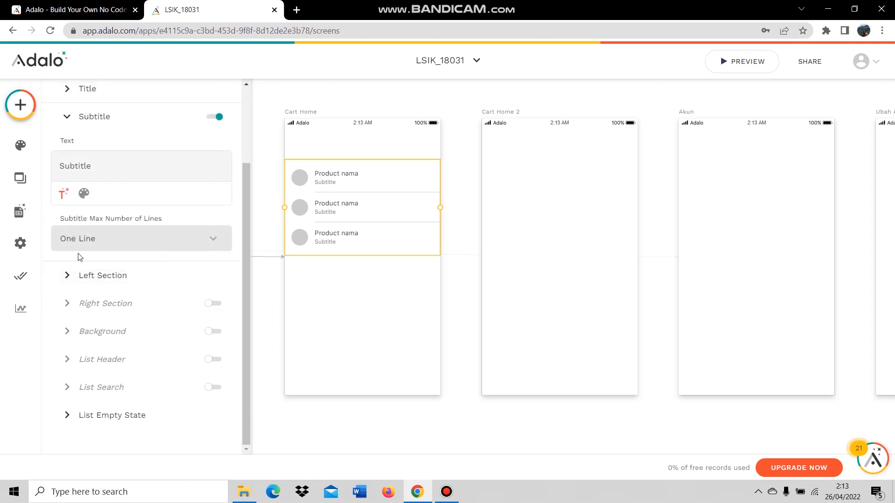
pyautogui.scroll(1, 125, 181)
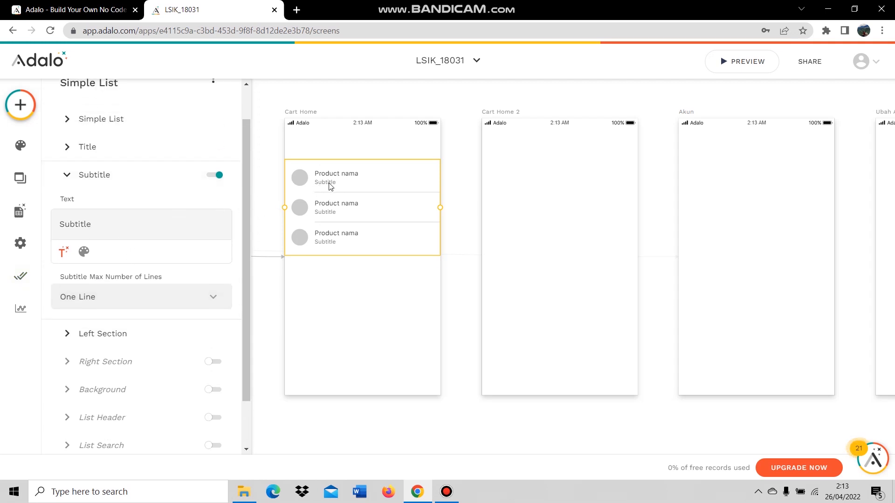
pyautogui.doubleClick(83, 225)
pyautogui.press('BackSpace')
pyautogui.click(64, 253)
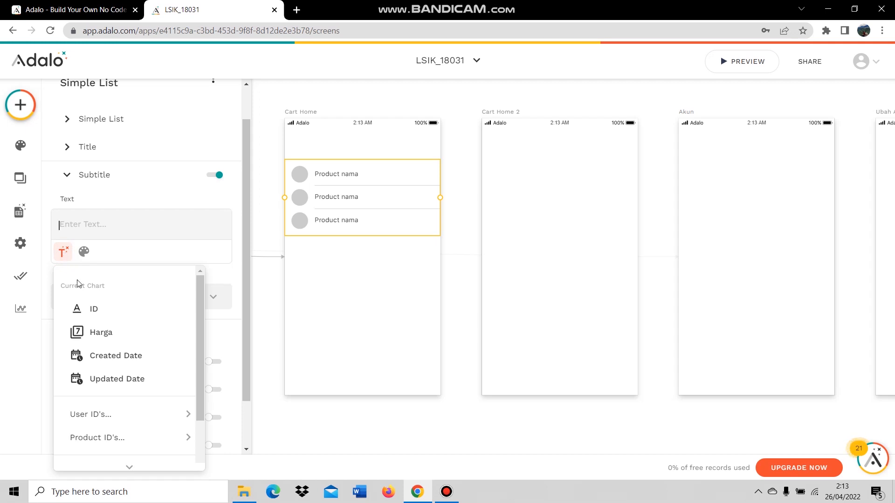
pyautogui.moveTo(124, 437)
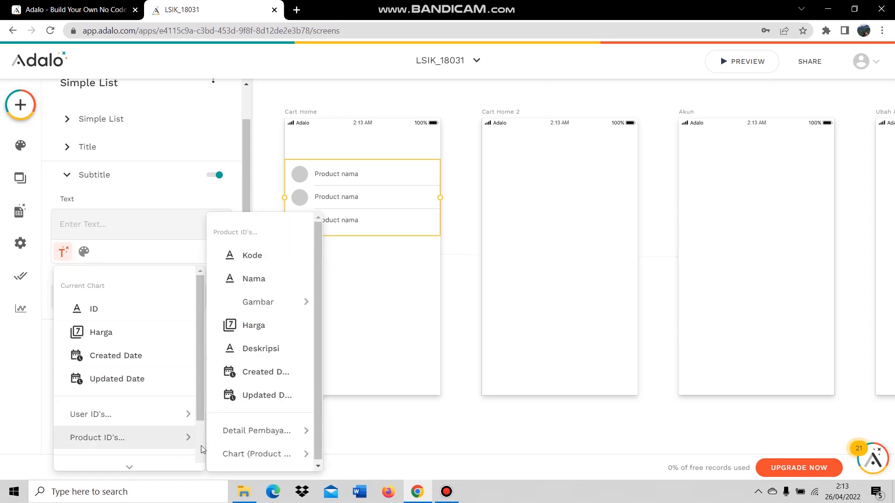
pyautogui.click(257, 328)
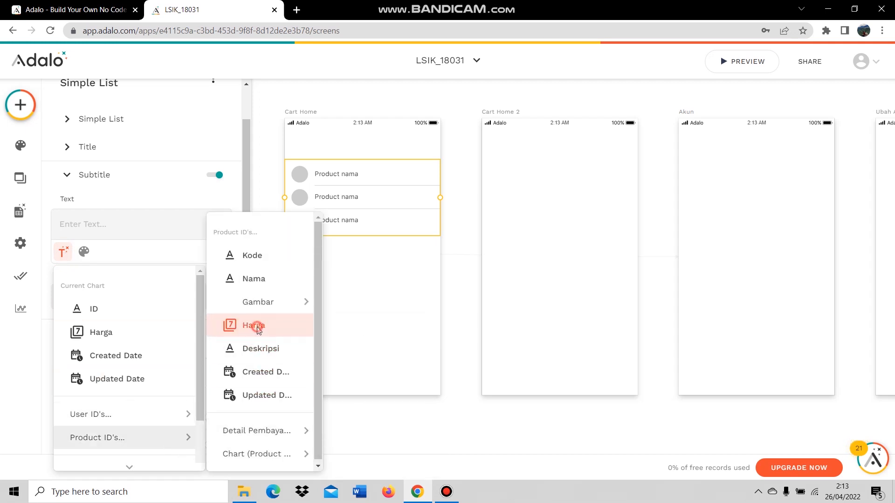
pyautogui.click(55, 231)
pyautogui.write('Rp')
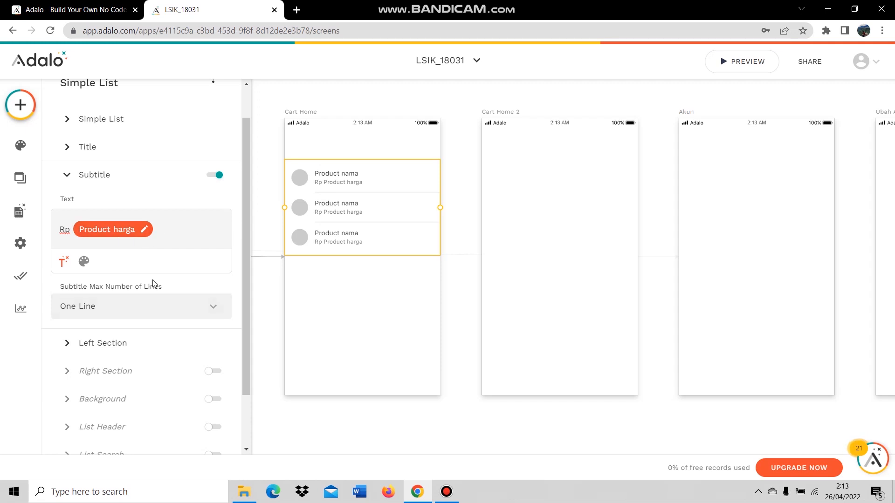
pyautogui.scroll(-2, 140, 285)
# Set each row's Left Section to a square Image showing the product's Gambar.
pyautogui.click(126, 286)
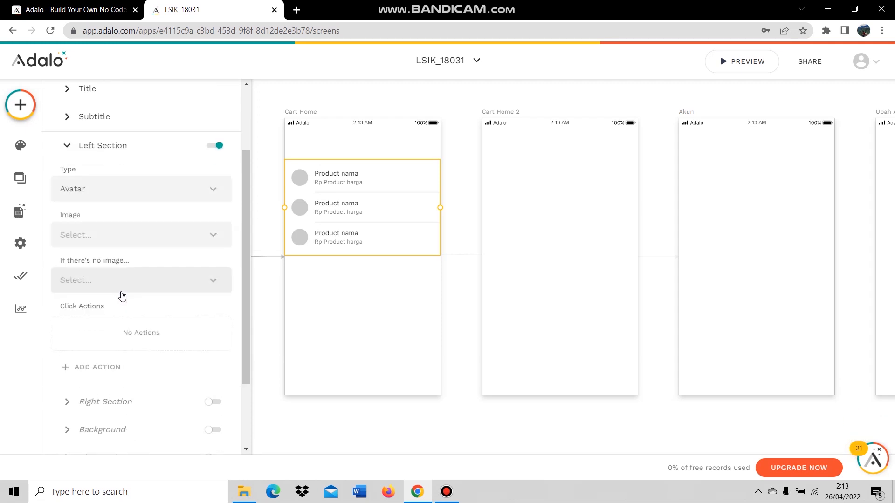
pyautogui.click(130, 198)
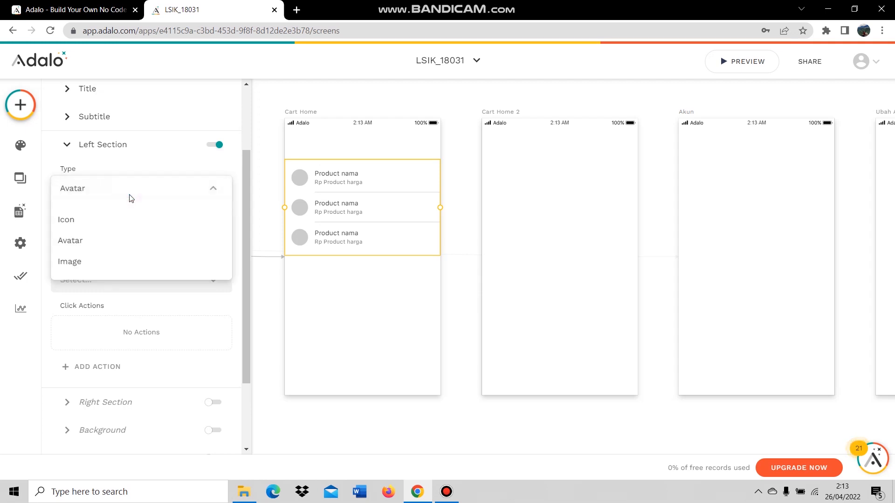
pyautogui.click(89, 261)
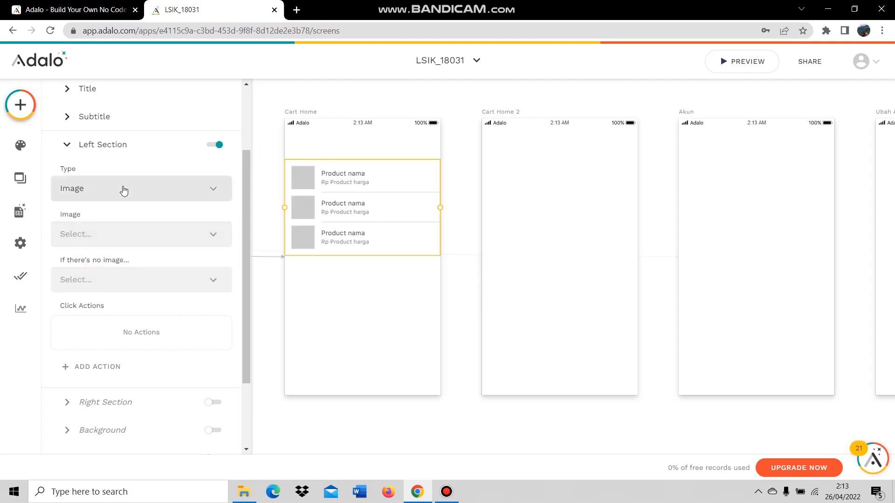
pyautogui.click(112, 232)
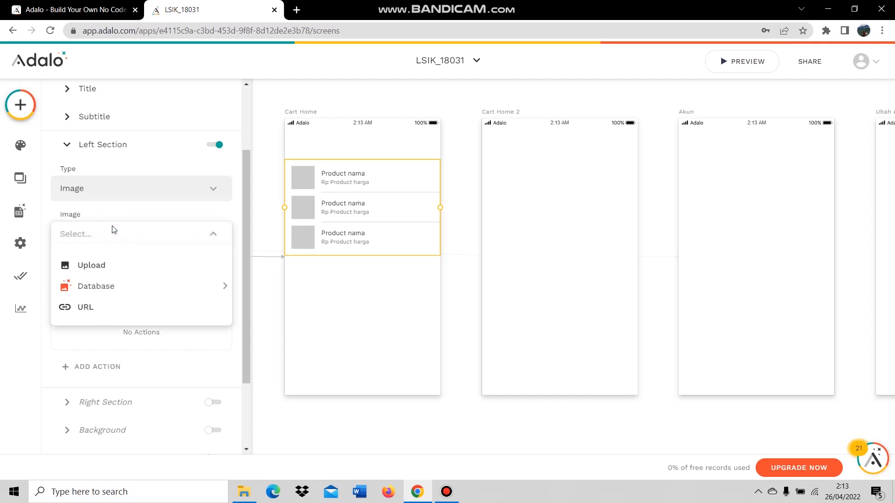
pyautogui.moveTo(118, 293)
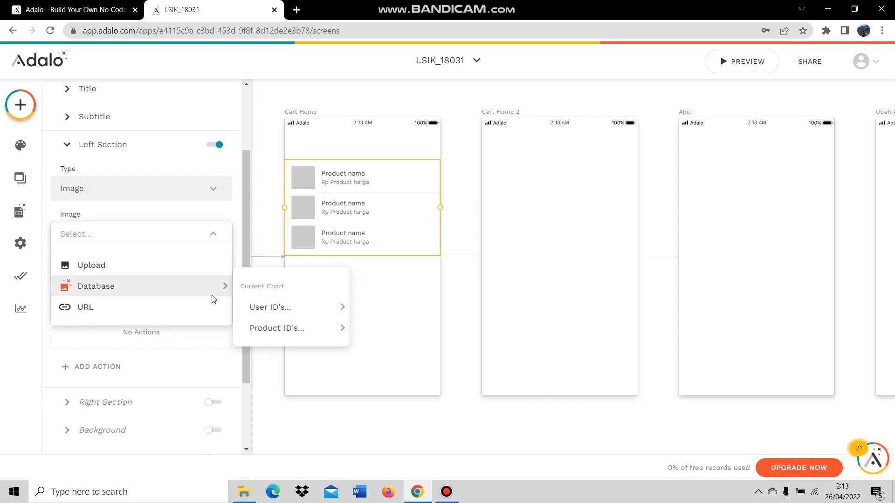
pyautogui.moveTo(279, 329)
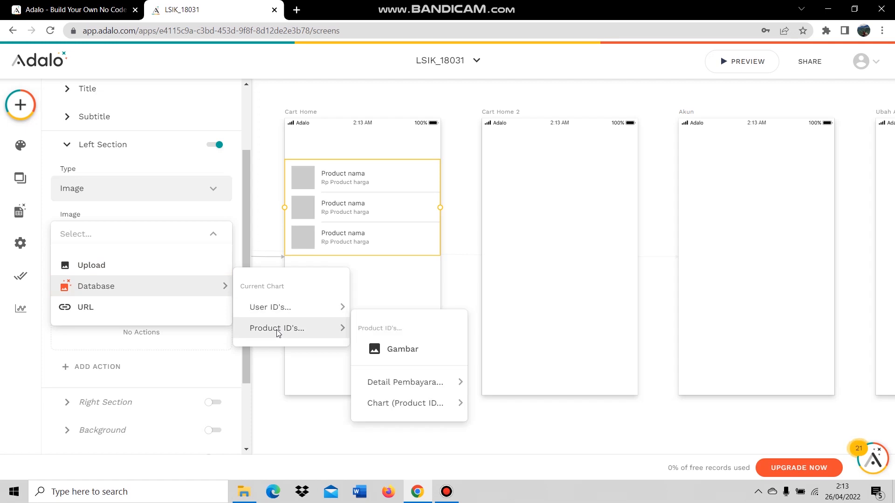
pyautogui.click(383, 356)
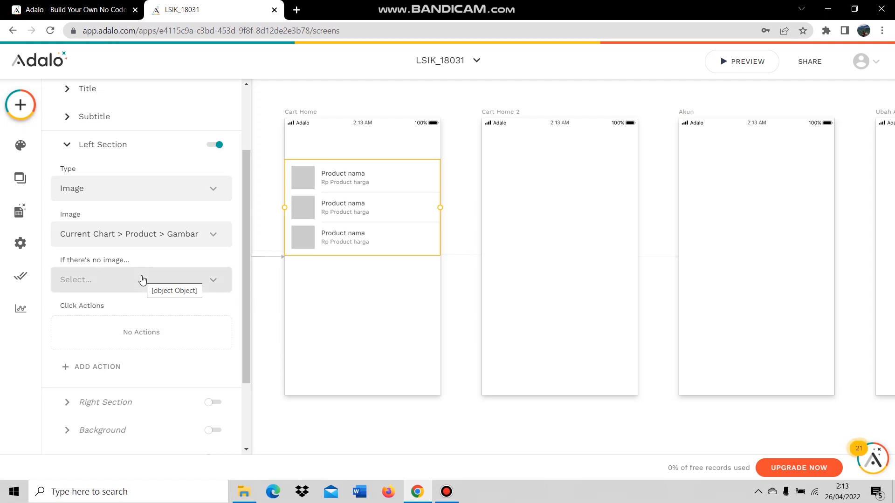
pyautogui.scroll(-3, 154, 303)
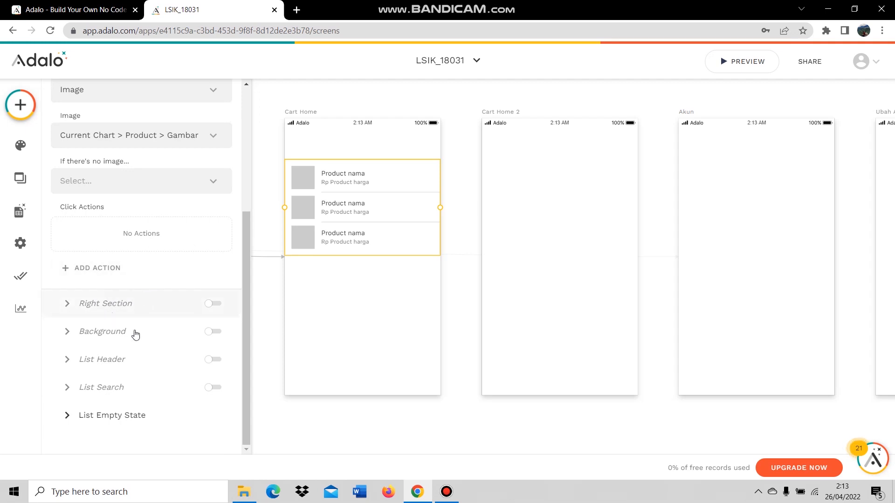
# Enable the list header and change its title text to 'Chart'.
pyautogui.click(114, 358)
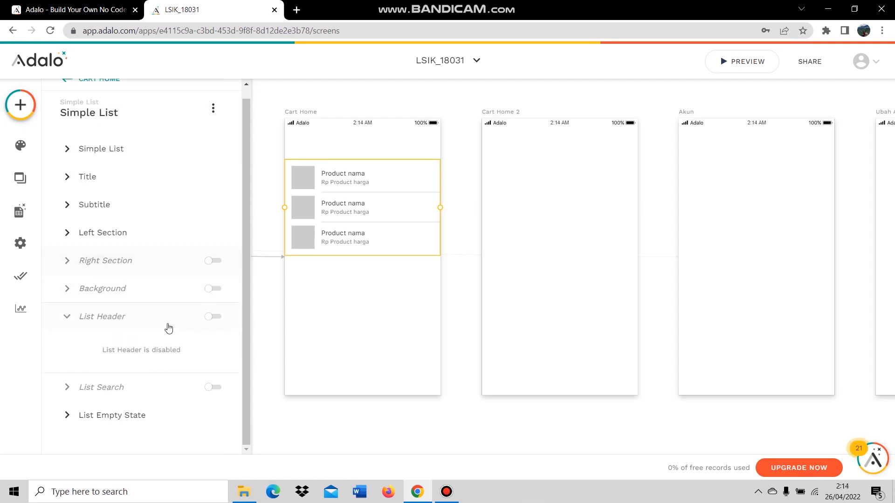
pyautogui.click(213, 317)
pyautogui.doubleClick(73, 317)
pyautogui.write('Chart')
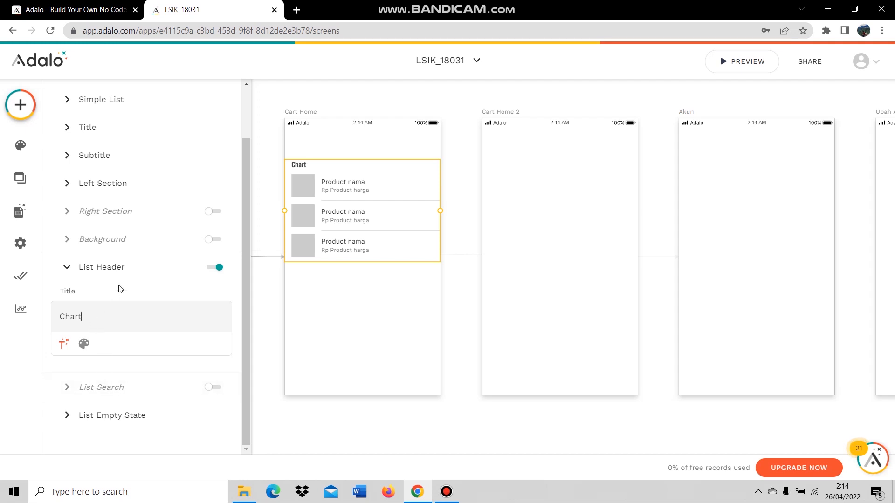
pyautogui.click(115, 269)
pyautogui.click(174, 380)
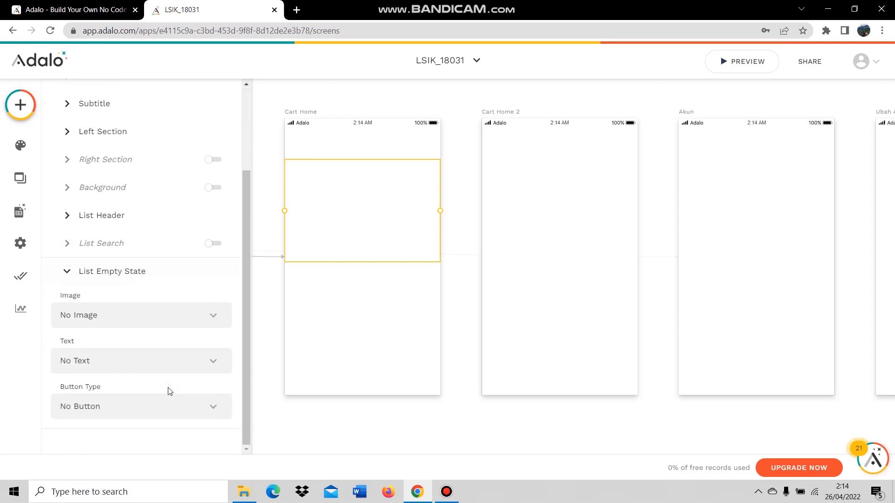
pyautogui.scroll(2, 169, 391)
pyautogui.click(200, 330)
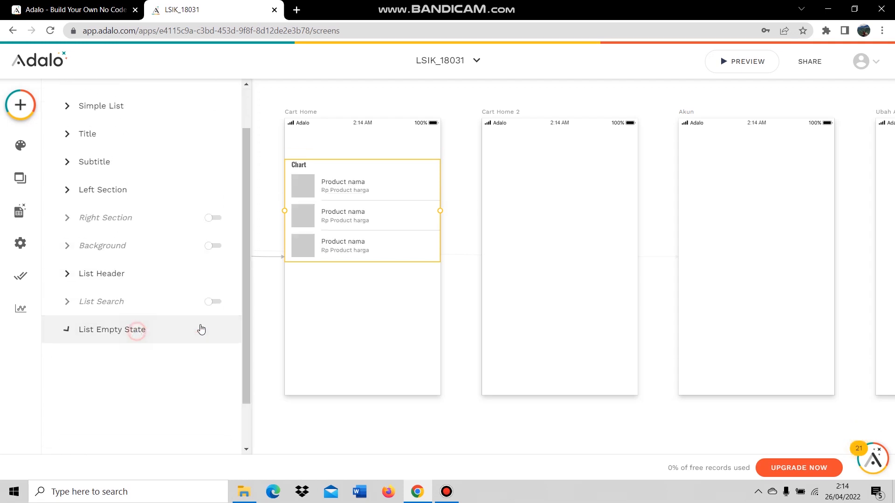
# Place a Form on Cart Home using the Pembayaran collection with the Create New pembayaran action.
pyautogui.click(360, 308)
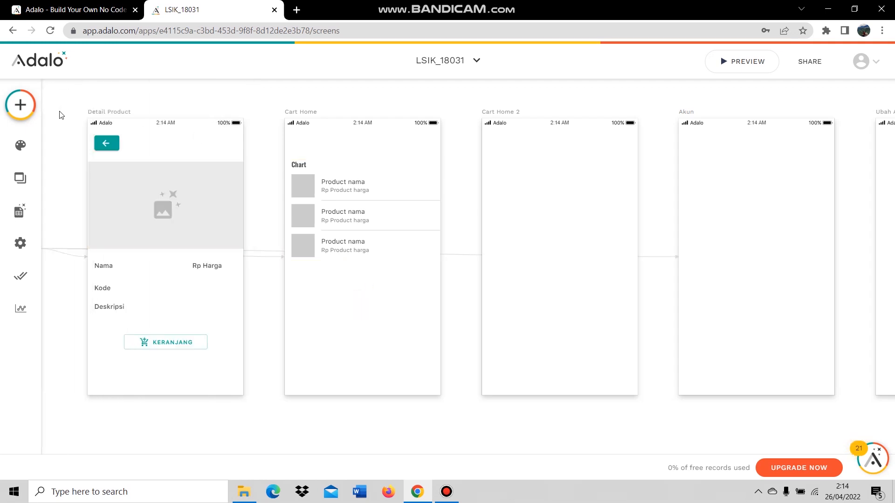
pyautogui.click(20, 105)
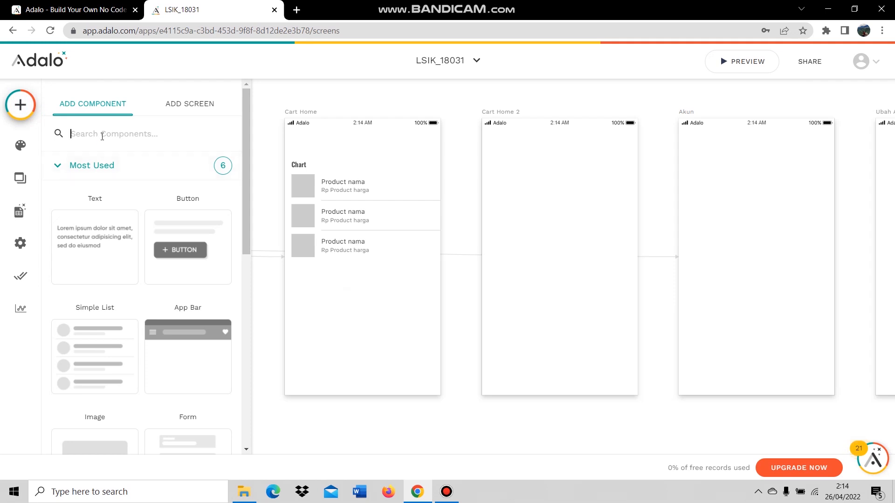
pyautogui.write('form')
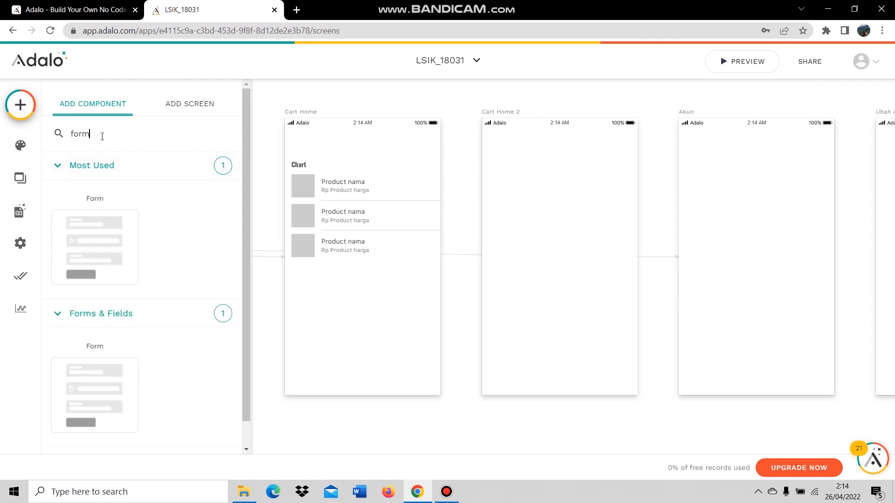
pyautogui.moveTo(93, 257); pyautogui.dragTo(365, 295)
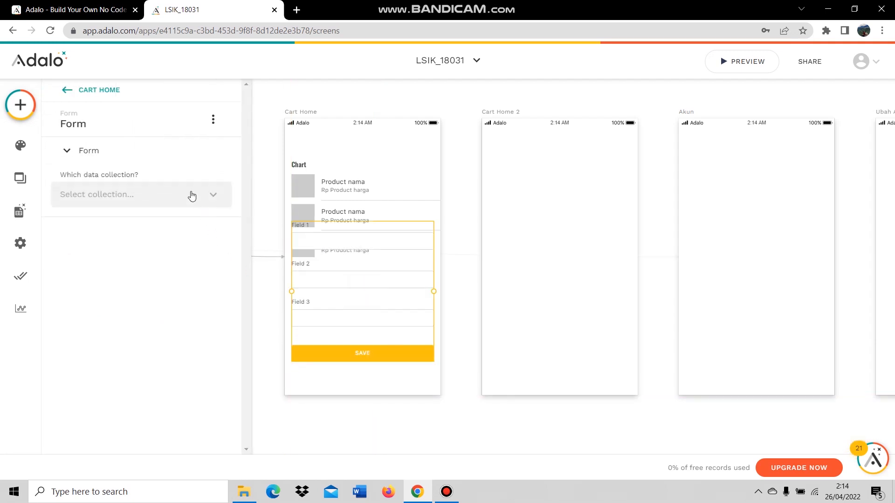
pyautogui.click(134, 194)
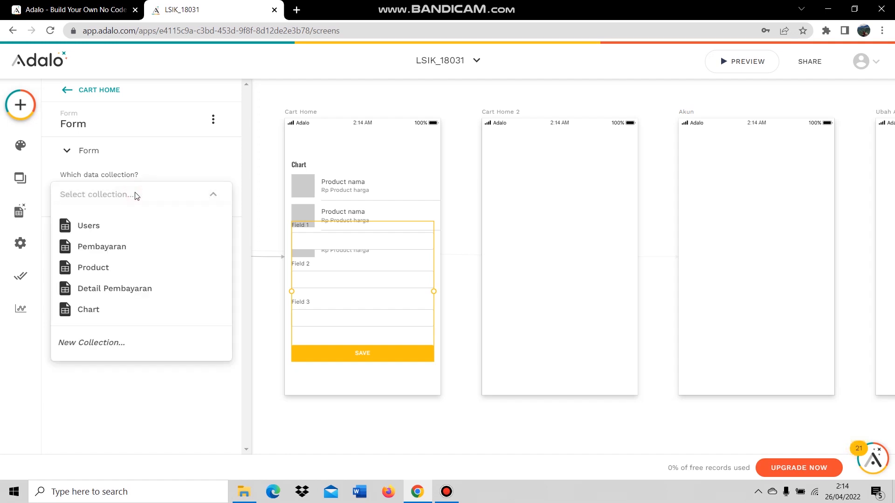
pyautogui.click(122, 247)
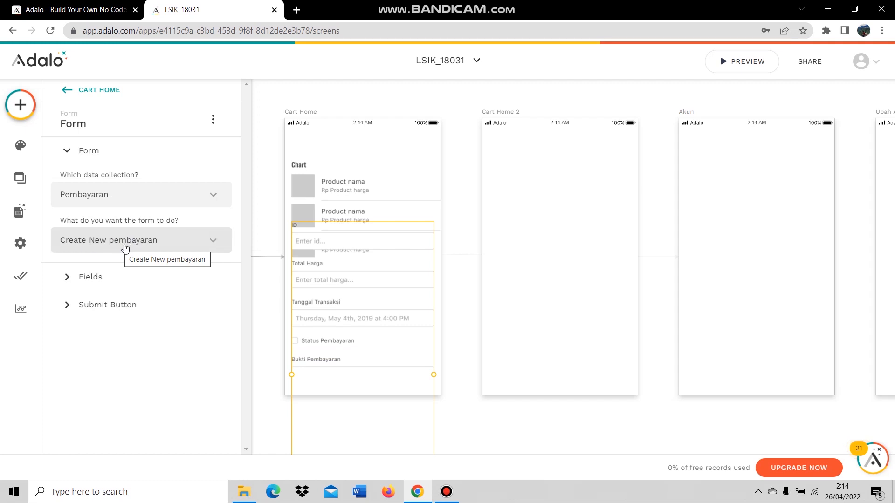
pyautogui.click(140, 245)
pyautogui.click(140, 245)
pyautogui.click(103, 292)
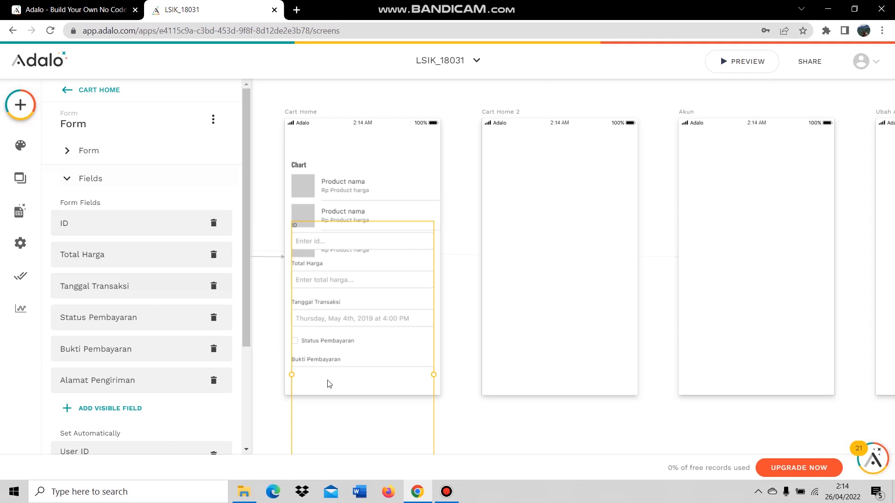
# Delete the ID, Total Harga, Tanggal Transaksi, Status Pembayaran, Bukti Pembayaran and Alamat Pengiriman fields.
pyautogui.scroll(-2, 363, 292)
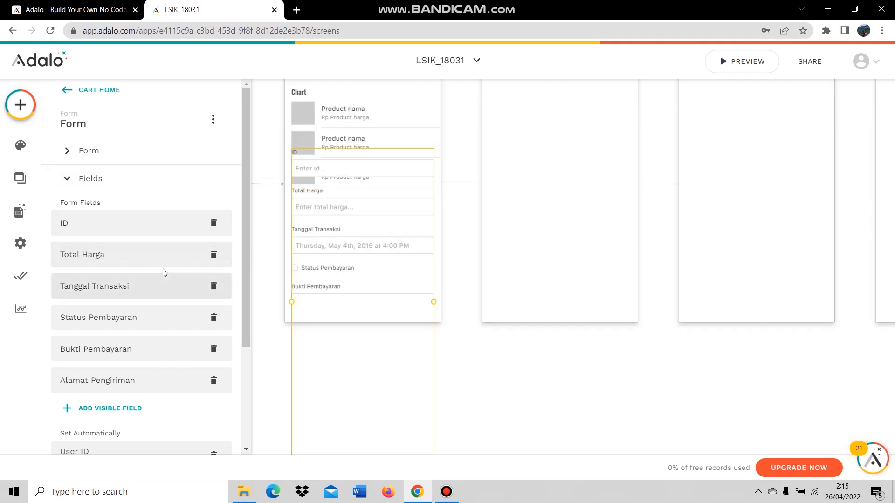
pyautogui.click(215, 223)
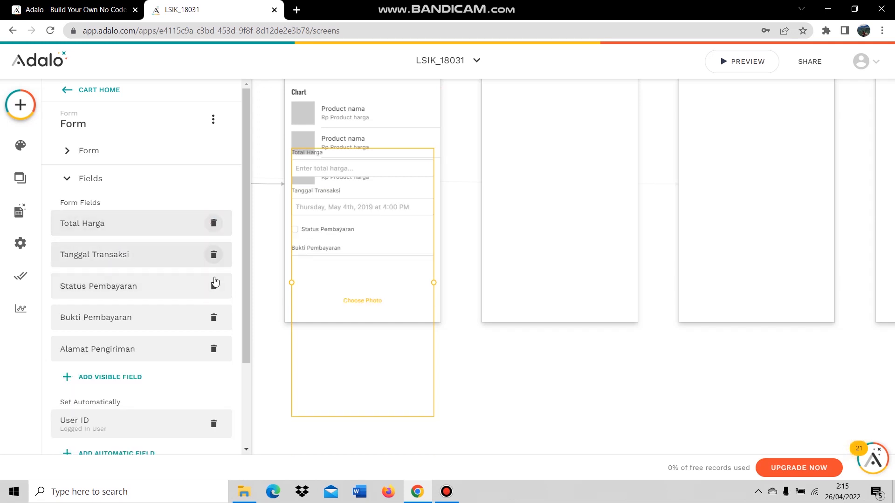
pyautogui.click(212, 224)
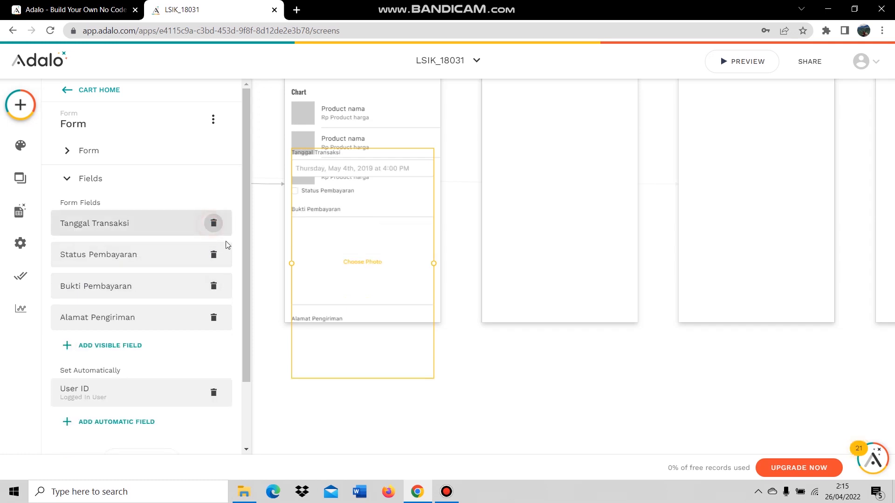
pyautogui.click(214, 225)
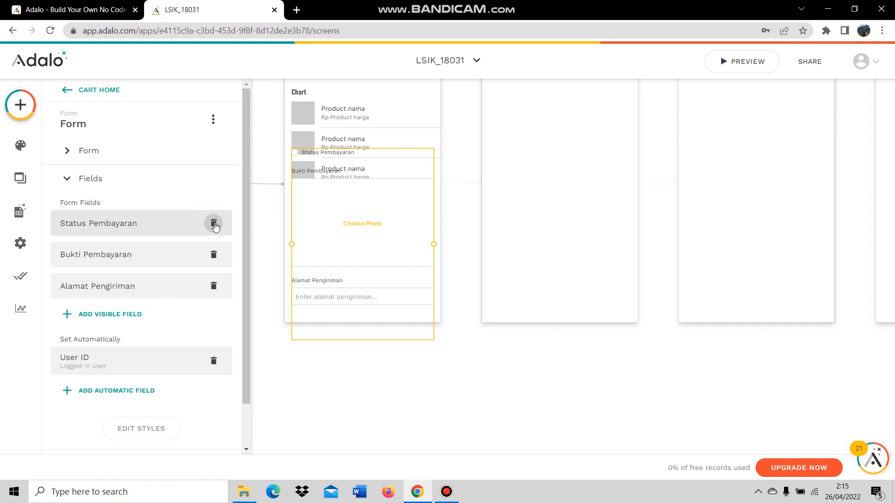
pyautogui.click(214, 225)
pyautogui.click(215, 226)
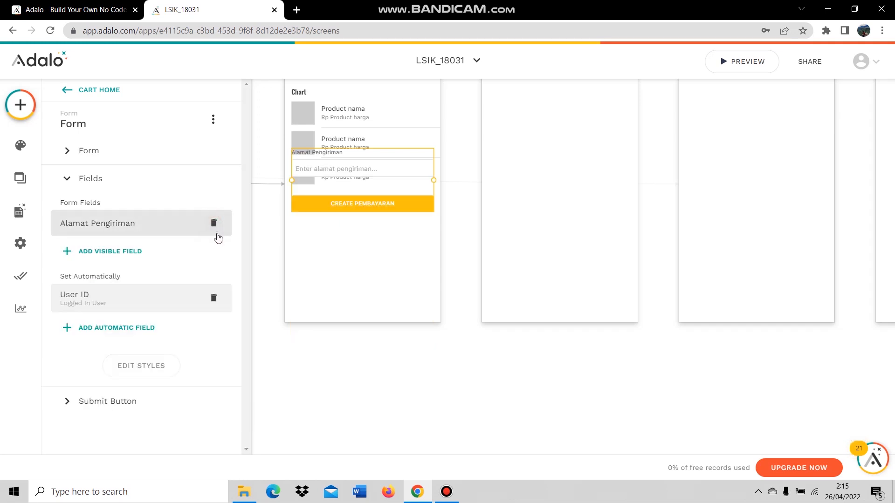
pyautogui.click(214, 225)
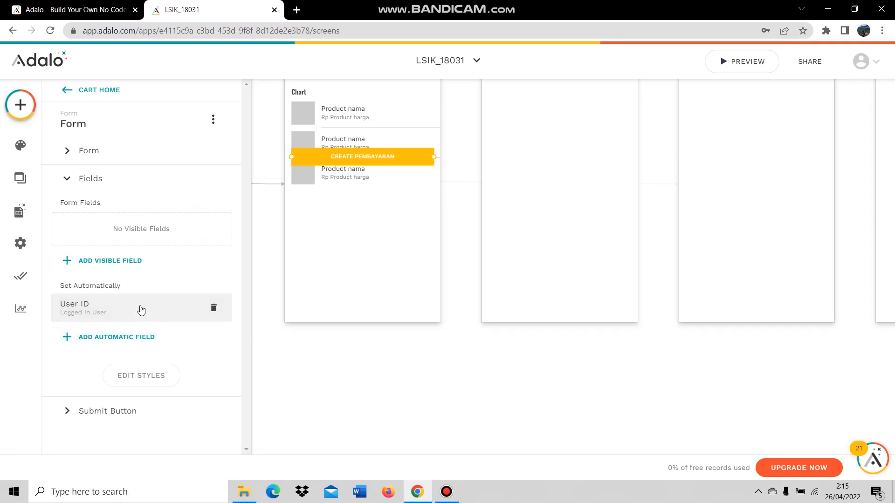
# Add ID as an automatic field set to the count of Pembayaran records.
pyautogui.click(130, 344)
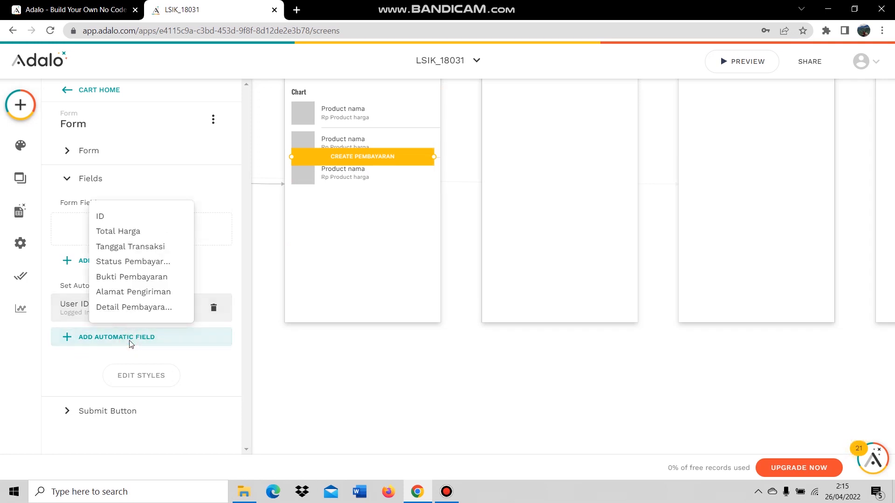
pyautogui.click(127, 217)
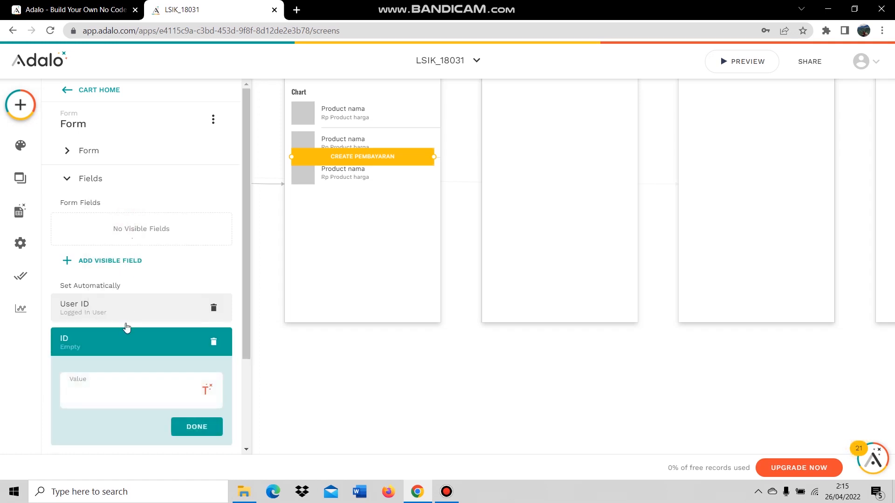
pyautogui.scroll(-1, 163, 339)
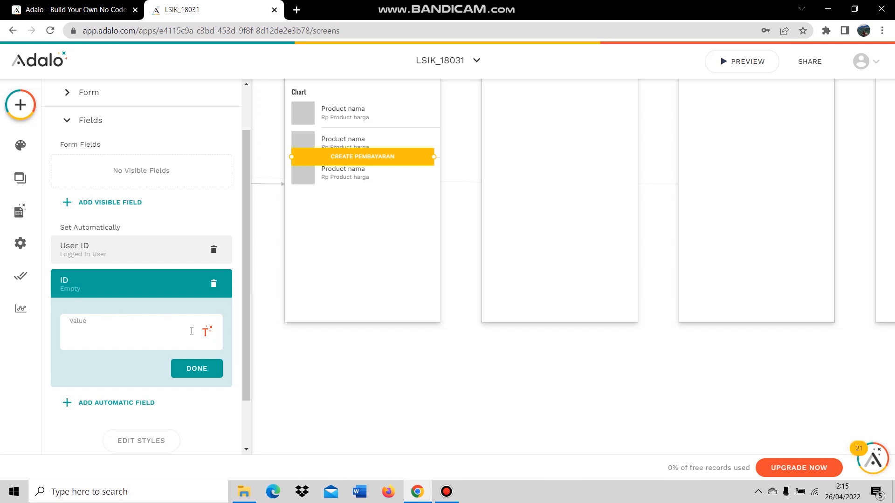
pyautogui.click(206, 331)
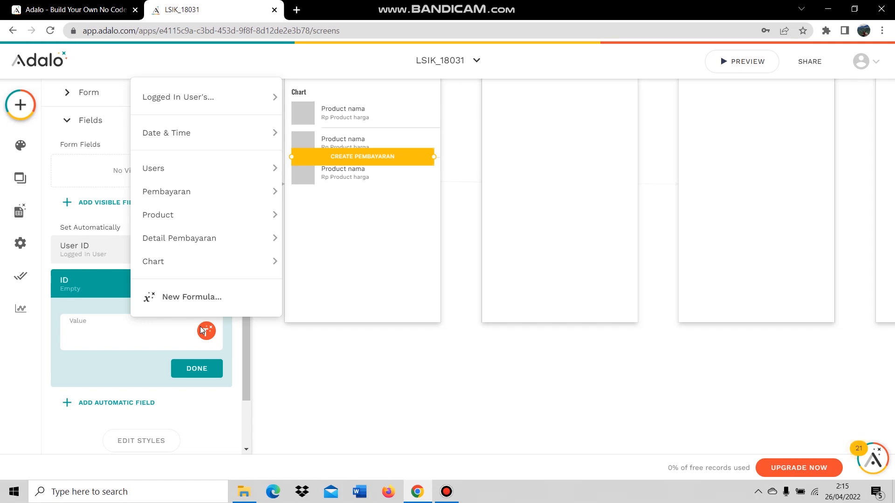
pyautogui.moveTo(201, 194)
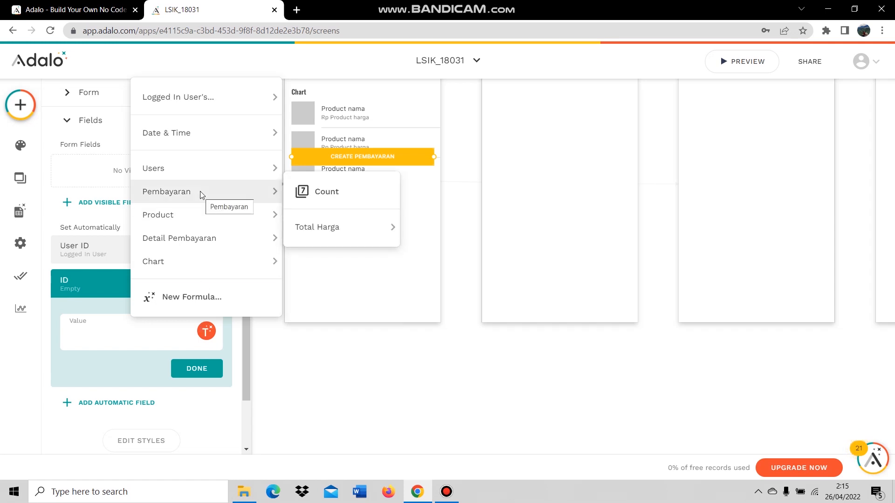
pyautogui.click(304, 200)
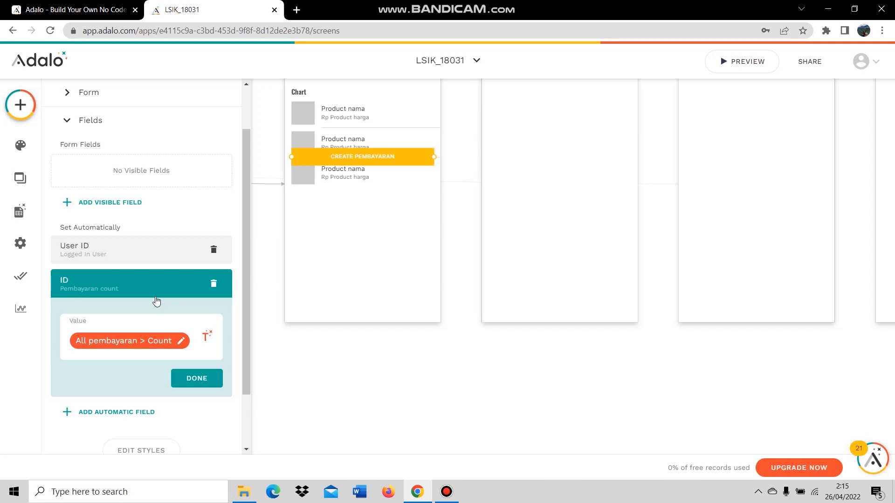
# Add Total Harga as an automatic field with value 0.
pyautogui.scroll(-2, 162, 300)
pyautogui.click(124, 342)
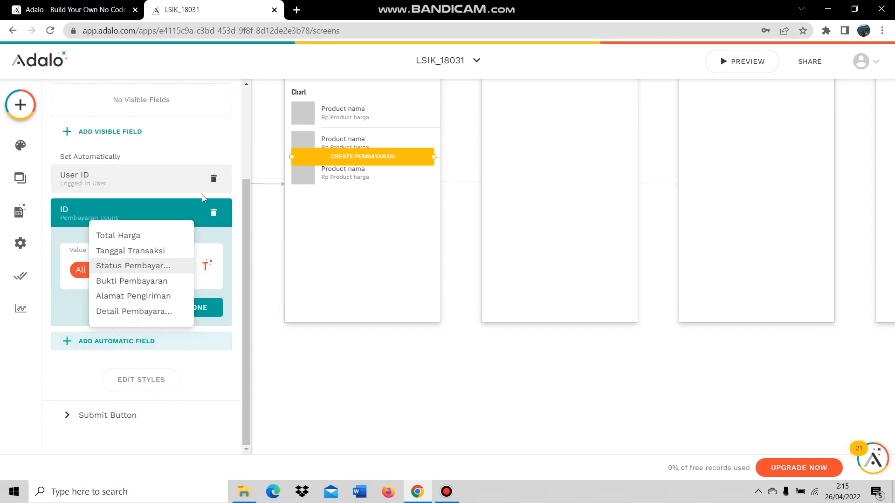
pyautogui.click(151, 235)
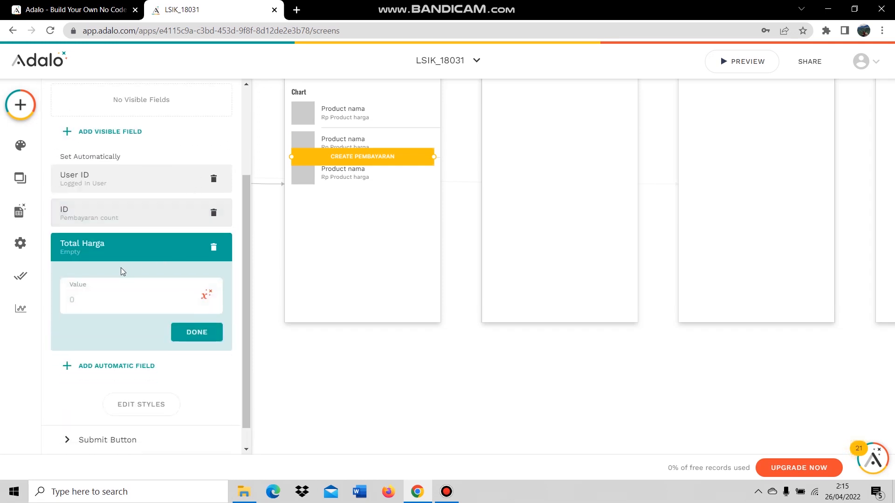
pyautogui.click(83, 305)
pyautogui.click(196, 332)
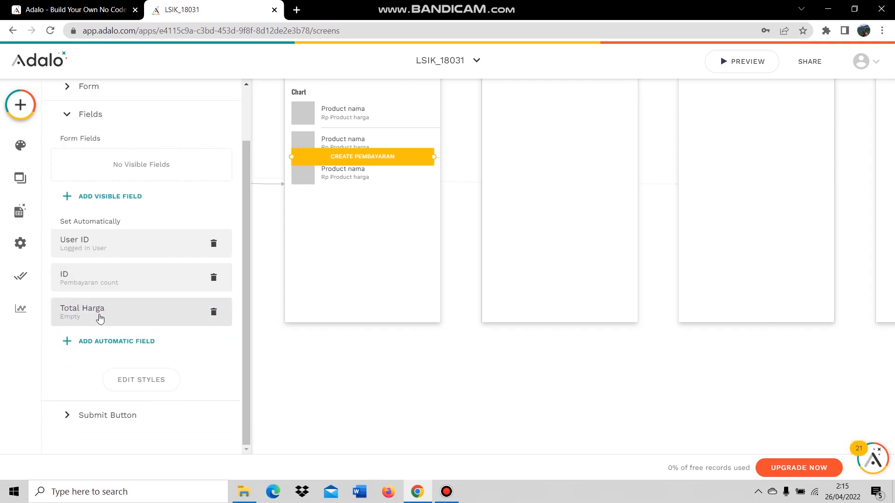
pyautogui.click(129, 327)
pyautogui.click(87, 364)
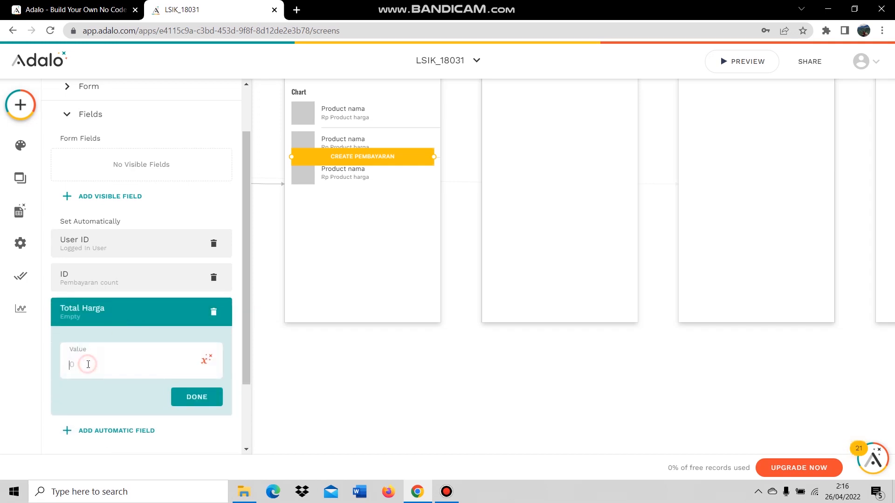
pyautogui.write('0')
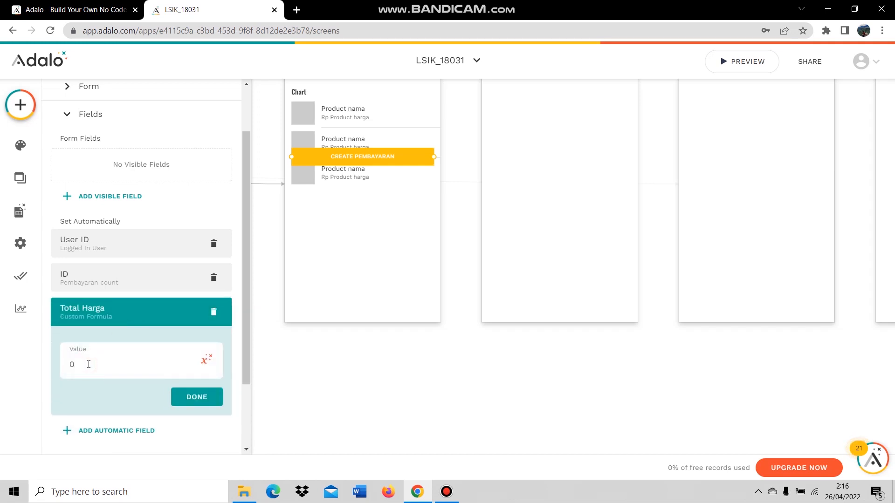
pyautogui.click(198, 399)
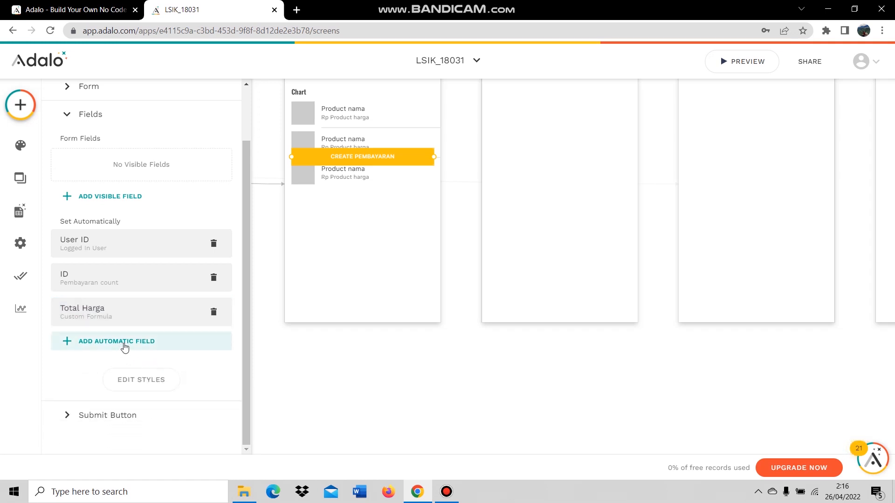
# Add Tanggal Transaksi as an automatic field set to Date & Time > Current Time.
pyautogui.click(125, 346)
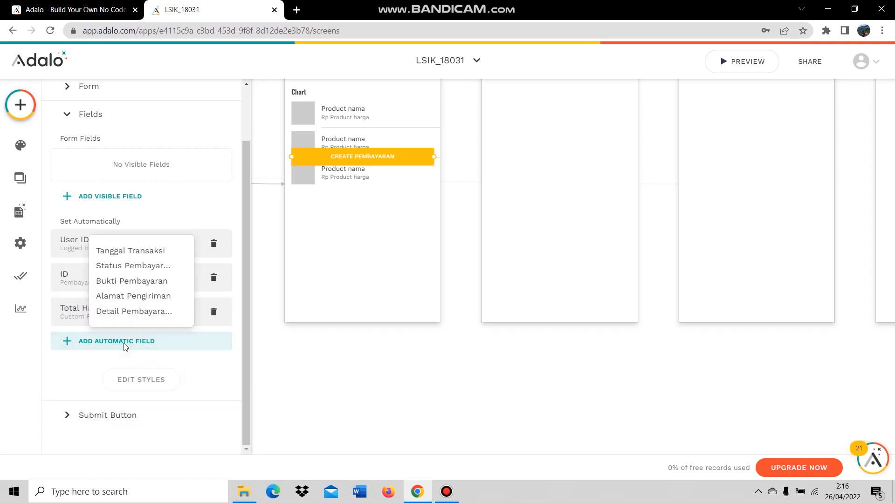
pyautogui.click(146, 252)
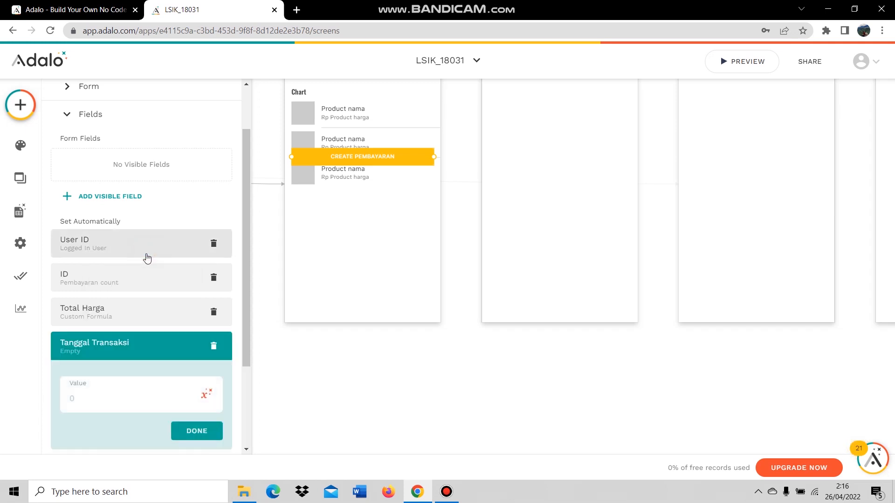
pyautogui.scroll(-1, 163, 303)
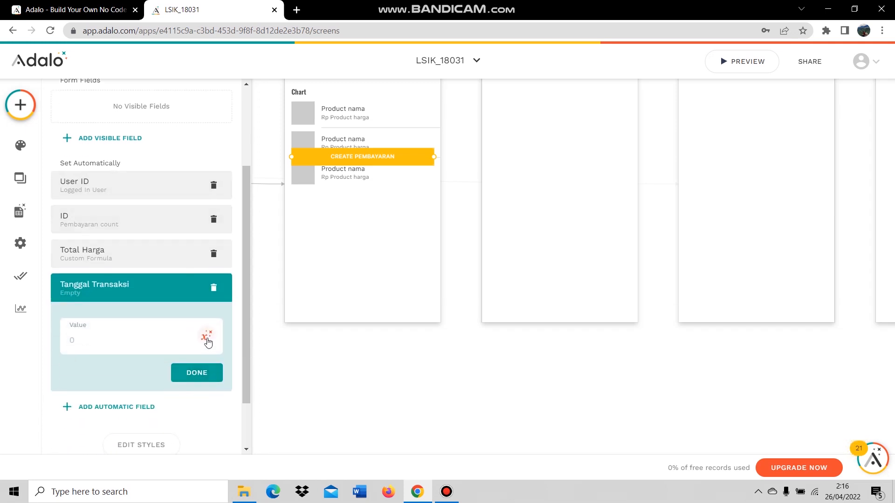
pyautogui.click(207, 338)
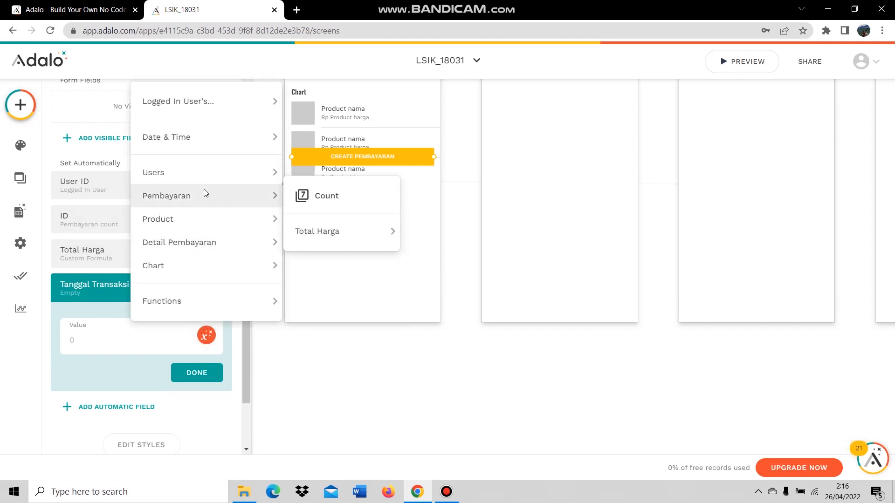
pyautogui.moveTo(208, 148)
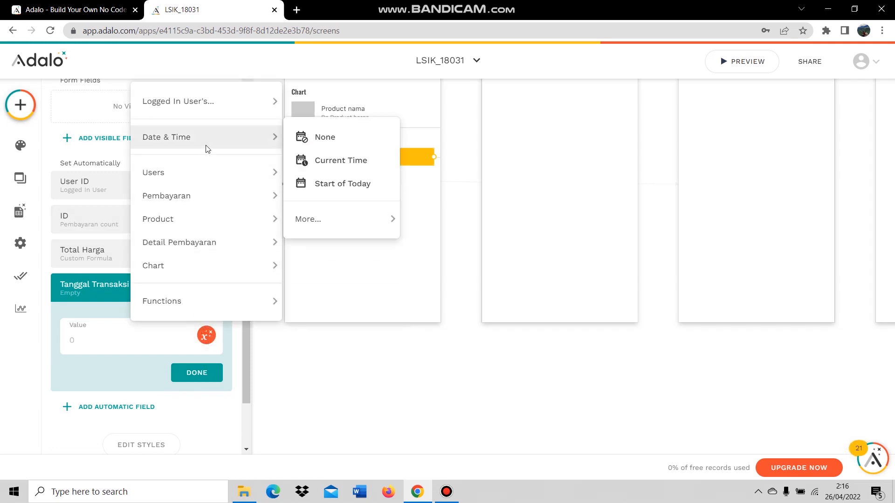
pyautogui.click(343, 162)
pyautogui.click(190, 380)
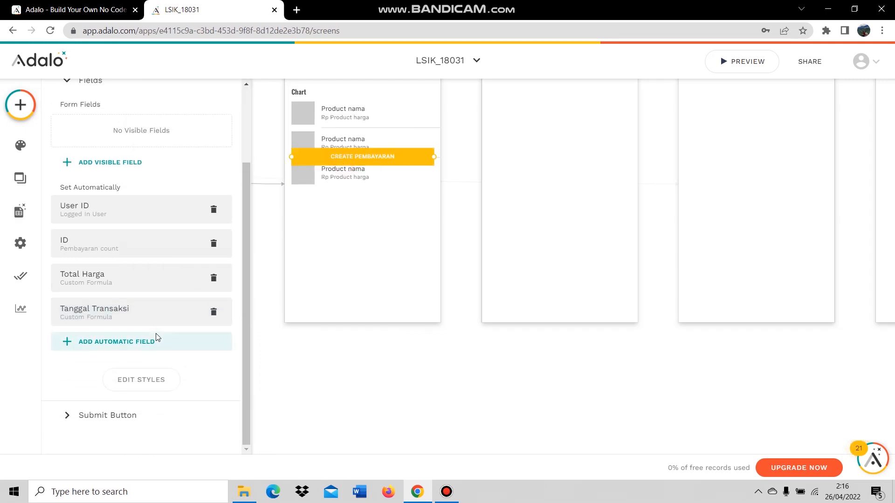
# Add Status Pembayaran as an automatic field set to False.
pyautogui.click(96, 338)
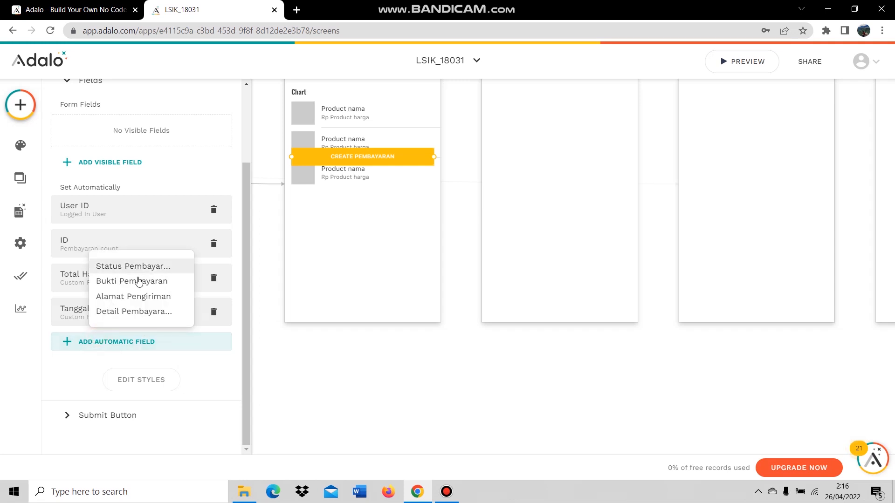
pyautogui.click(135, 266)
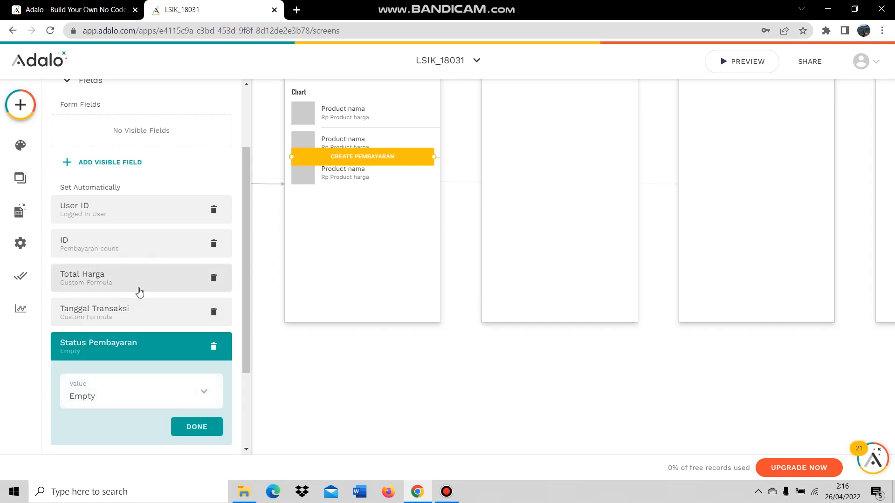
pyautogui.click(135, 394)
pyautogui.click(126, 327)
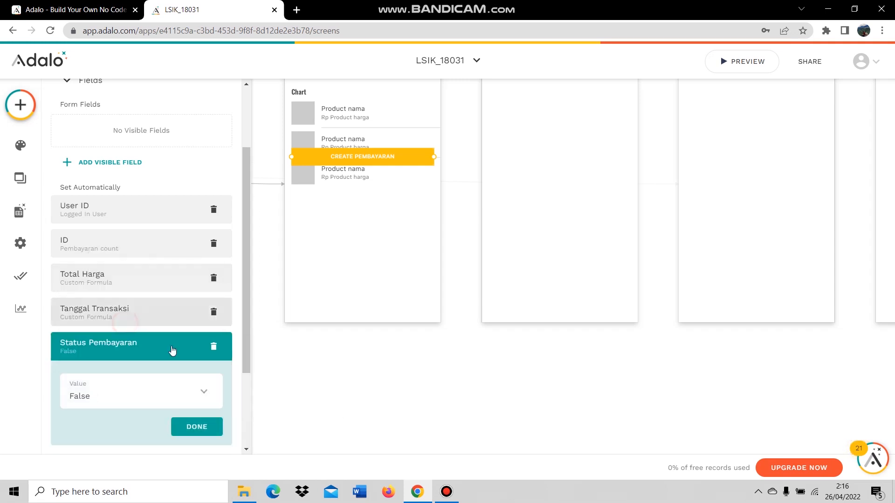
pyautogui.click(196, 428)
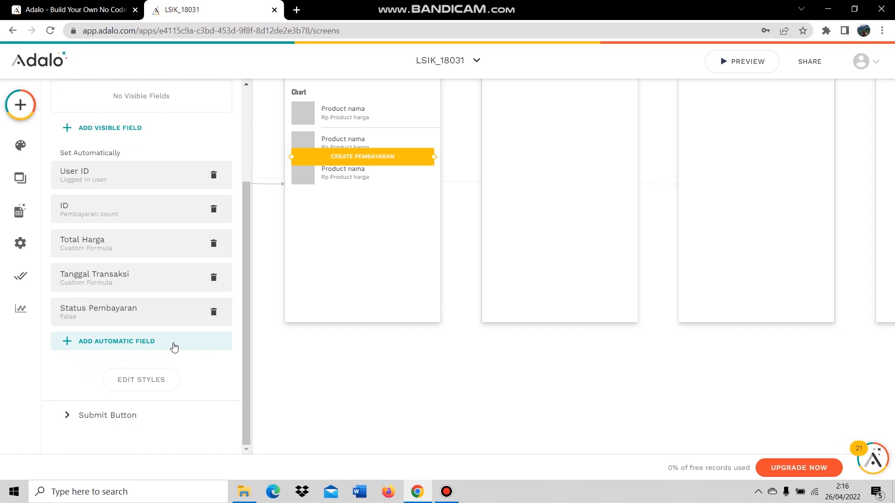
# Add a Link to the Pembayaran screen on the submit button and move it below the list.
pyautogui.click(120, 417)
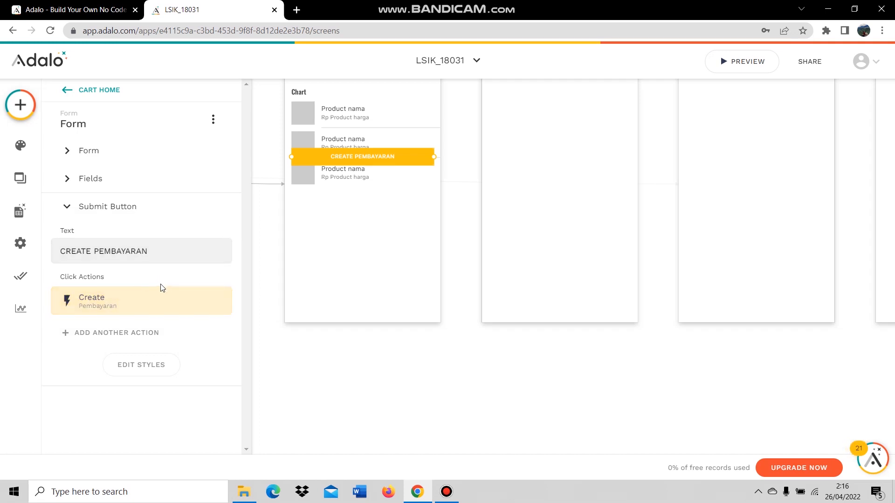
pyautogui.click(94, 334)
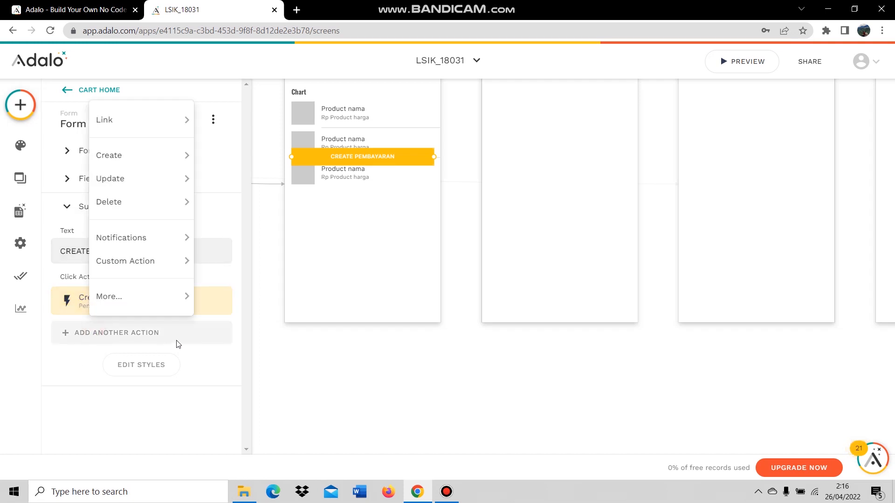
pyautogui.moveTo(174, 123)
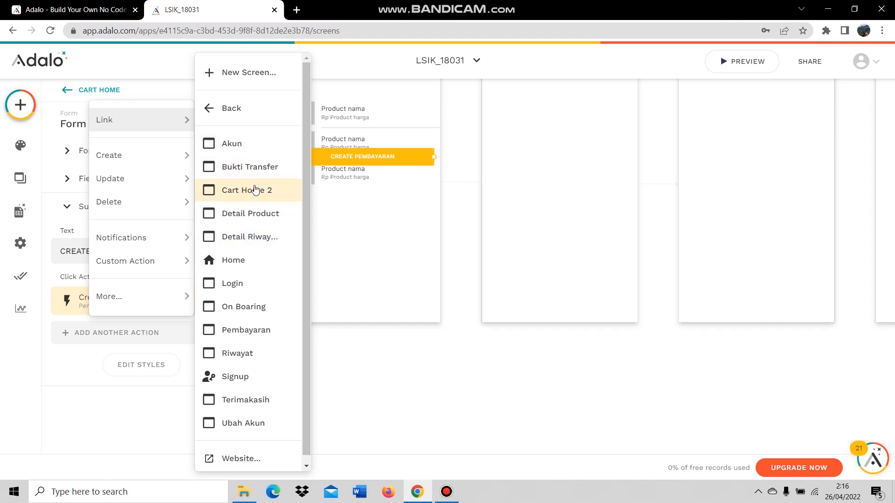
pyautogui.click(250, 332)
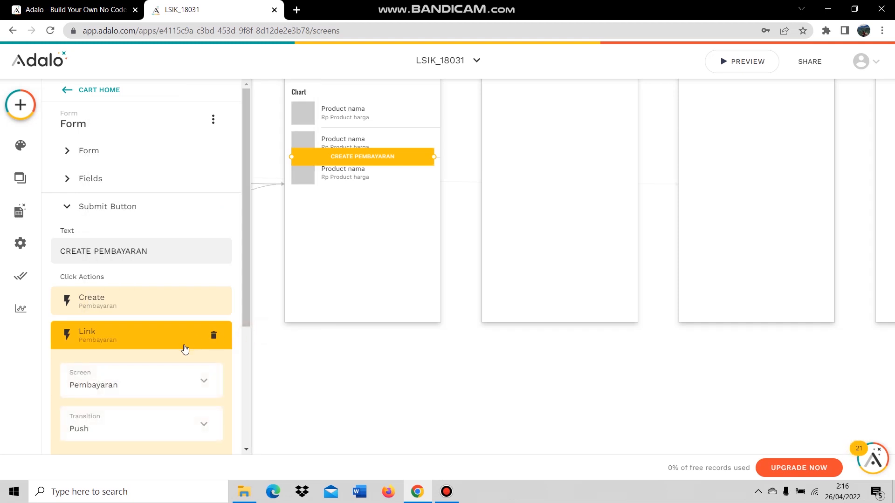
pyautogui.scroll(-4, 183, 345)
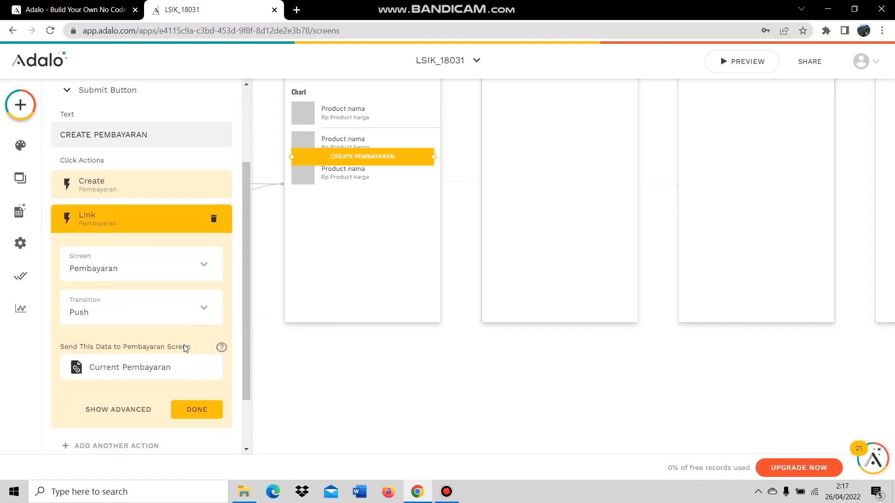
pyautogui.click(208, 353)
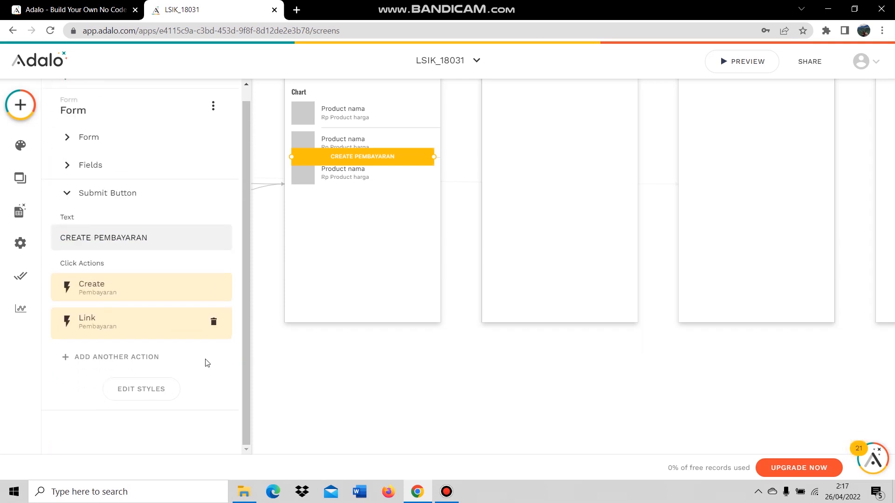
pyautogui.moveTo(374, 161); pyautogui.dragTo(372, 197)
# Select the Home screen's bottom tab bar and duplicate it as Tab Bar 2.
pyautogui.click(374, 222)
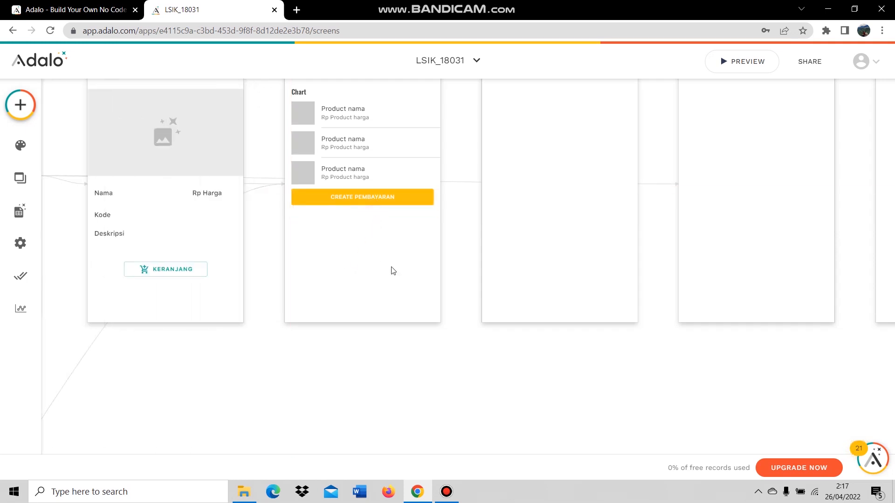
pyautogui.scroll(2, 496, 250)
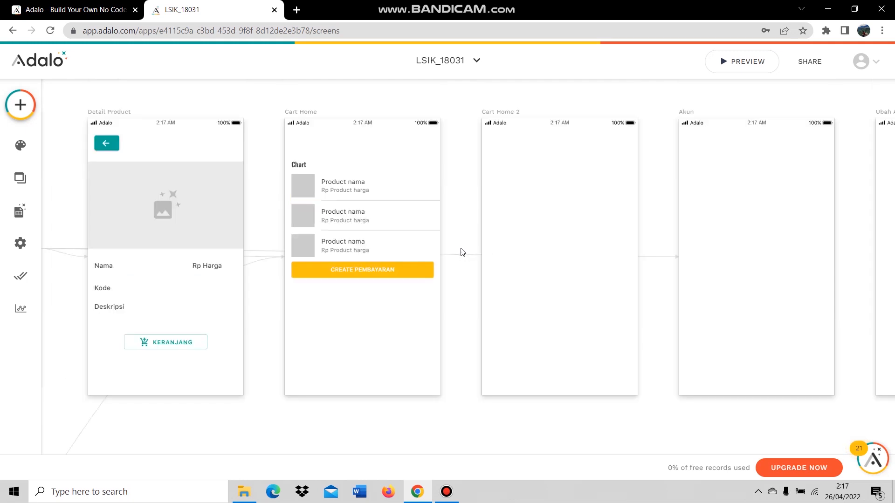
pyautogui.scroll(-10, 711, 350)
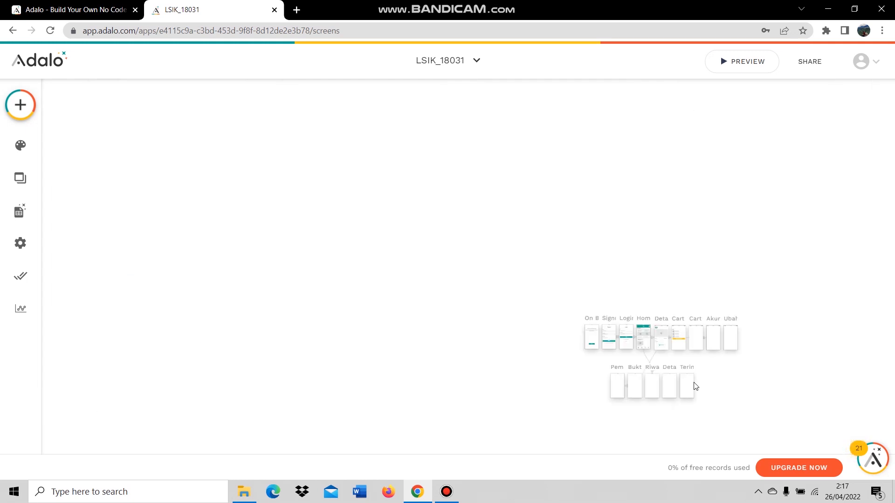
pyautogui.scroll(5, 695, 378)
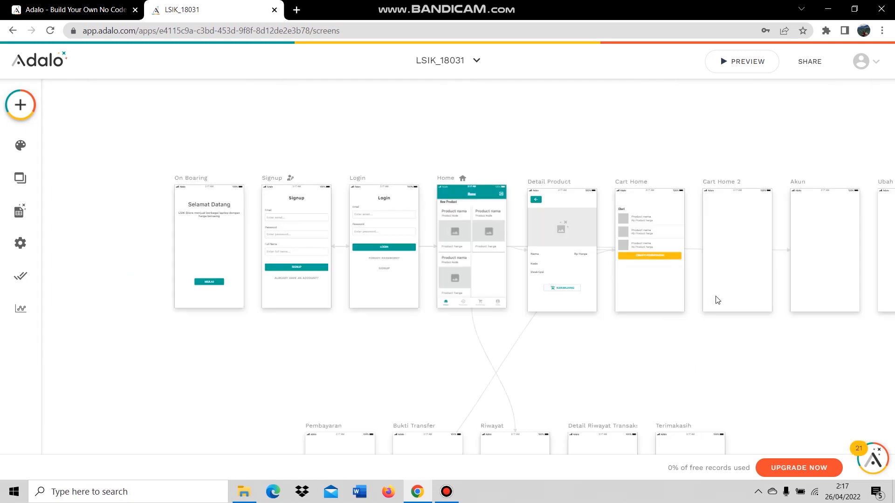
pyautogui.scroll(5, 716, 300)
pyautogui.click(197, 316)
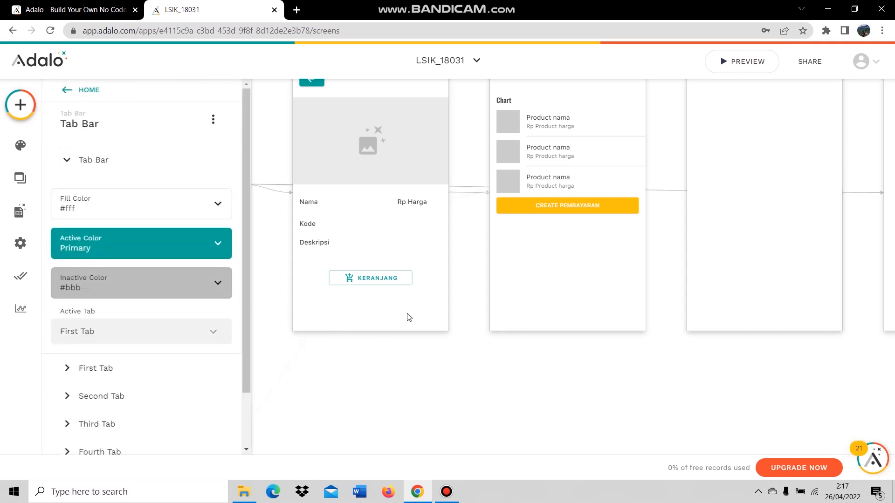
pyautogui.click(298, 363)
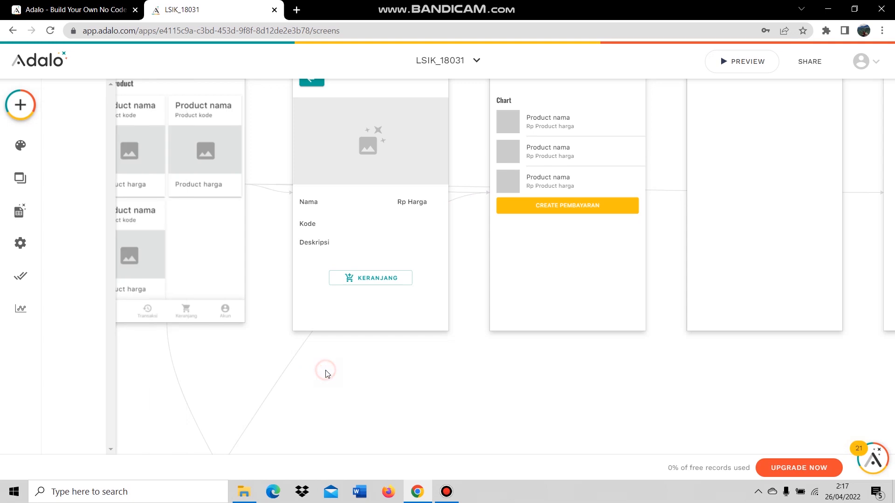
pyautogui.click(212, 309)
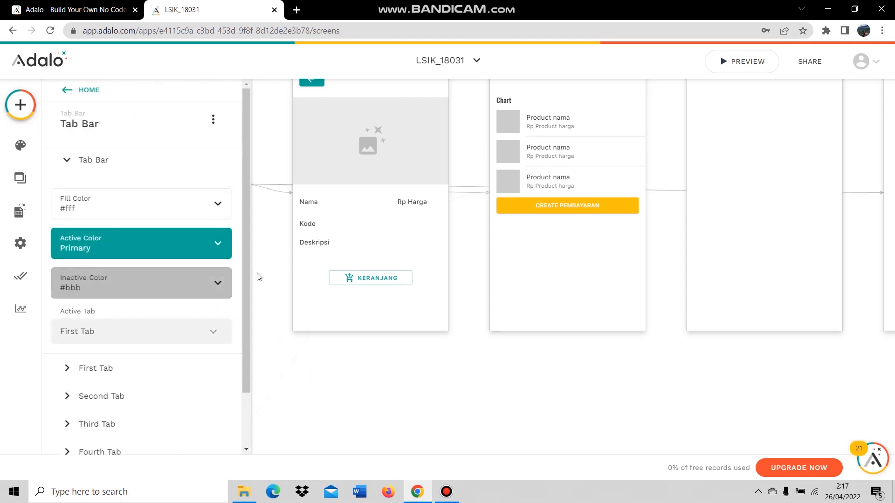
pyautogui.click(275, 269)
pyautogui.click(205, 311)
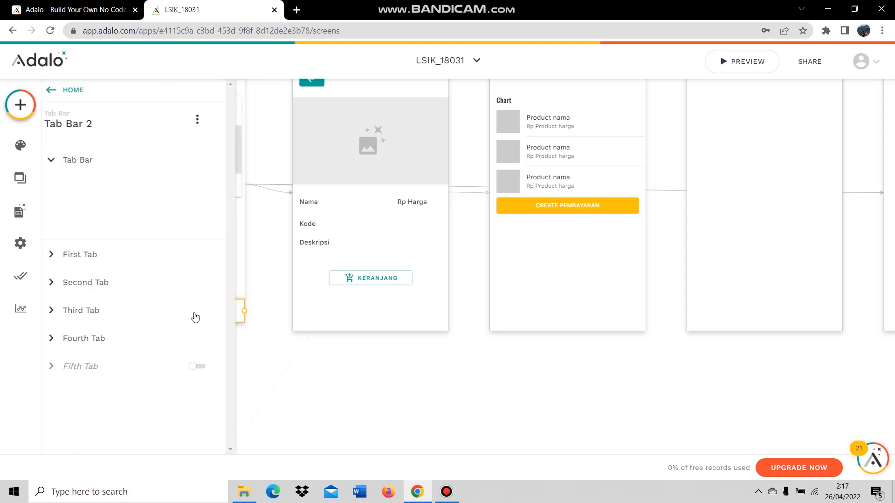
# Move Tab Bar 2 to the bottom of the Cart Home screen.
pyautogui.click(258, 324)
pyautogui.moveTo(213, 314); pyautogui.dragTo(607, 324)
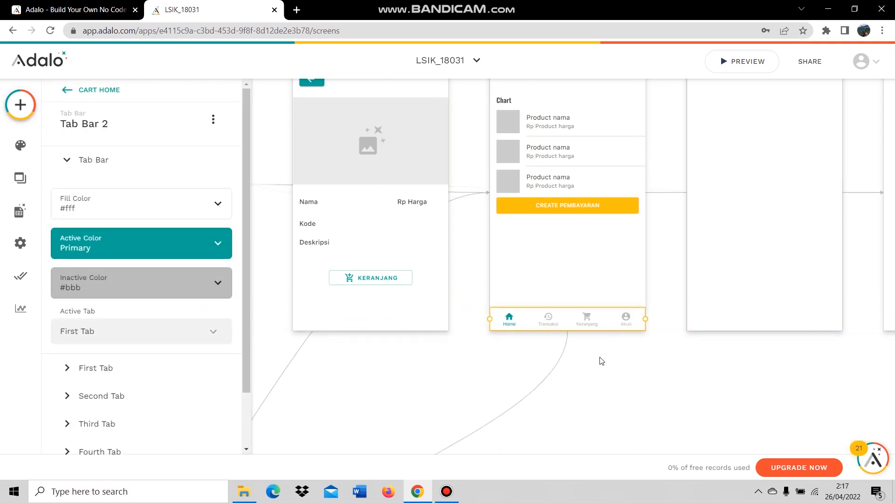
pyautogui.click(599, 362)
pyautogui.click(563, 324)
# Give the First Tab a Link action to the Home screen.
pyautogui.click(139, 370)
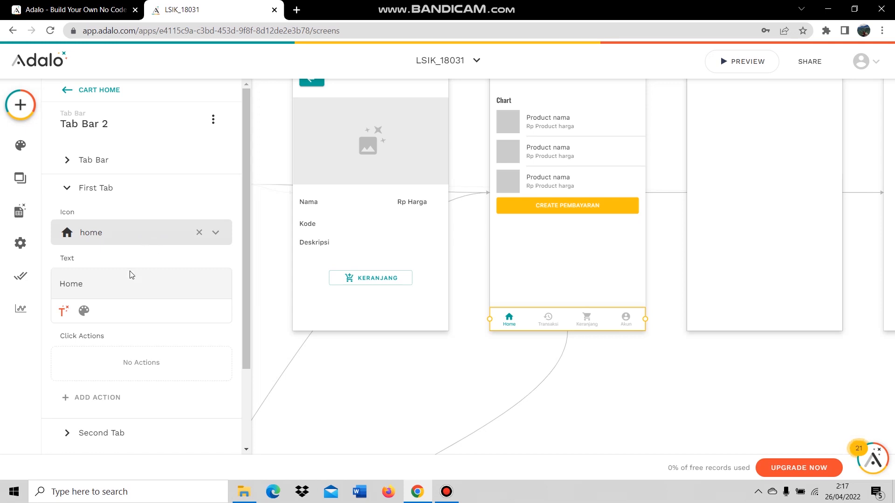
pyautogui.click(84, 397)
pyautogui.moveTo(147, 193)
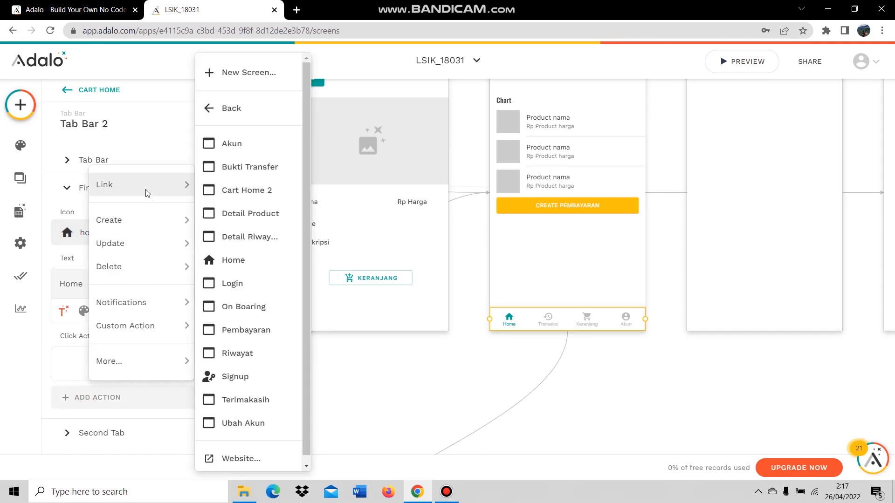
pyautogui.click(237, 260)
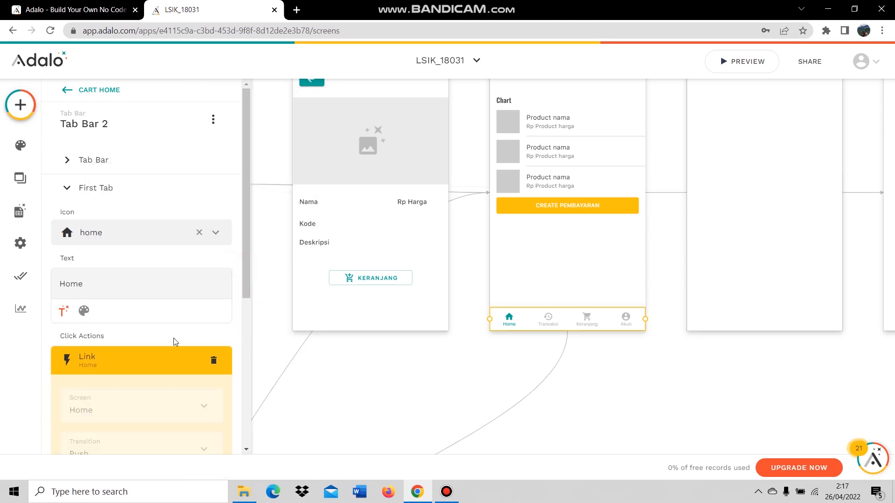
pyautogui.scroll(-3, 157, 351)
pyautogui.click(199, 400)
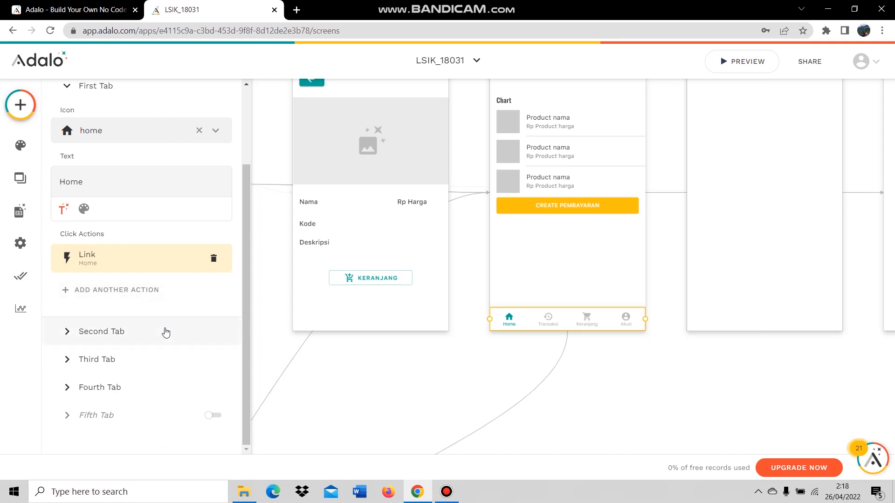
# Delete the Third Tab's Link action to Cart Home.
pyautogui.click(140, 333)
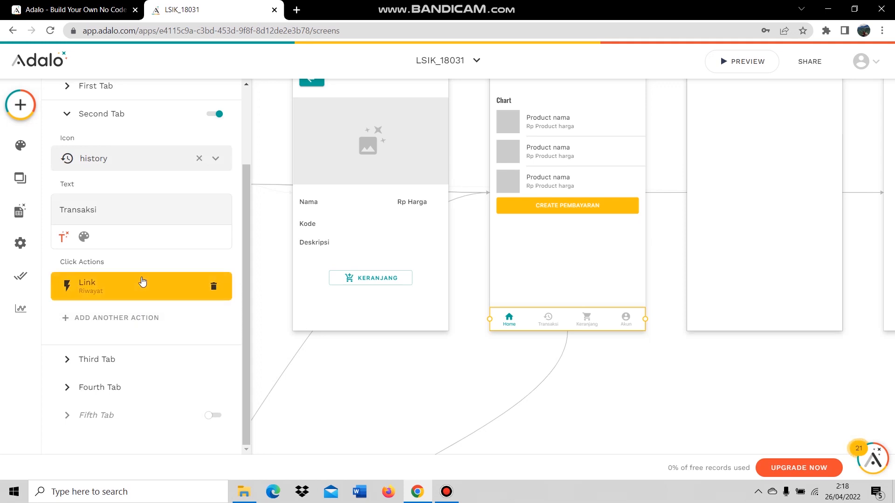
pyautogui.click(125, 358)
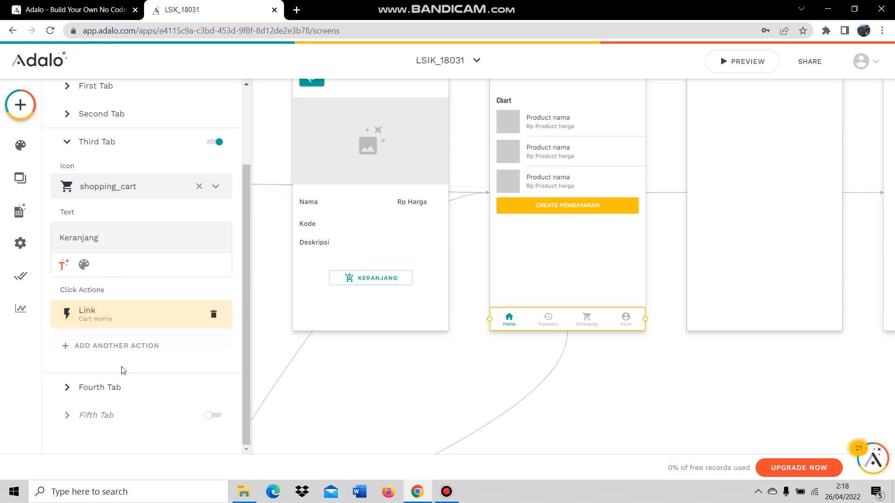
pyautogui.scroll(1, 122, 279)
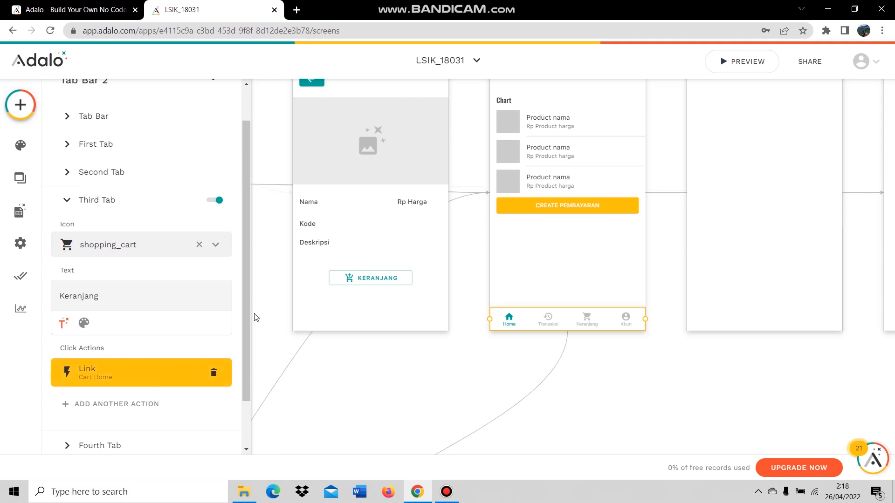
pyautogui.scroll(2, 459, 243)
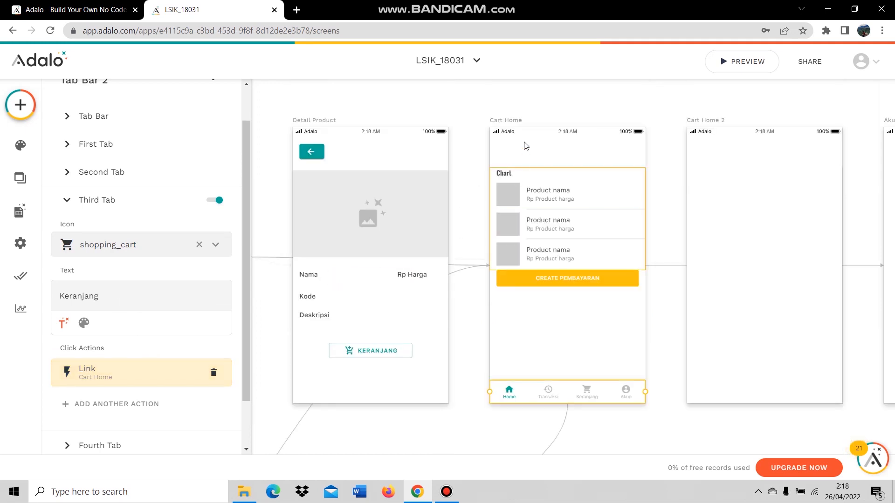
pyautogui.click(216, 376)
pyautogui.scroll(-1, 185, 362)
pyautogui.click(164, 386)
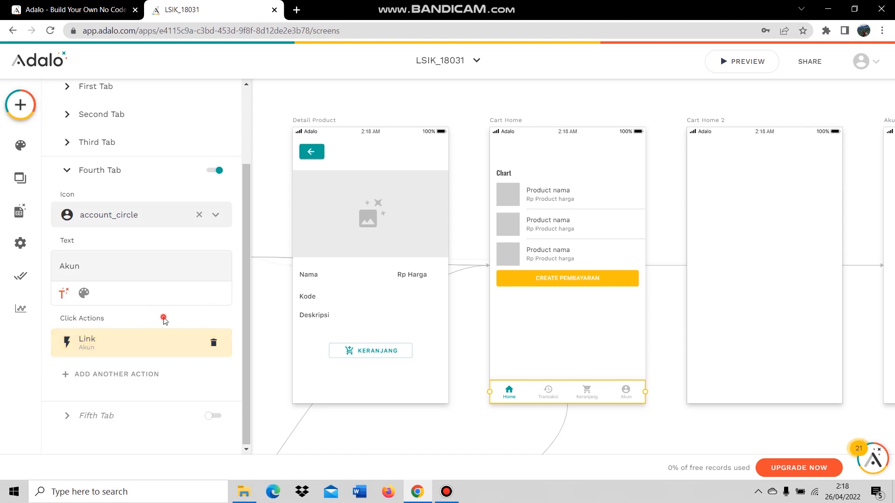
pyautogui.click(661, 278)
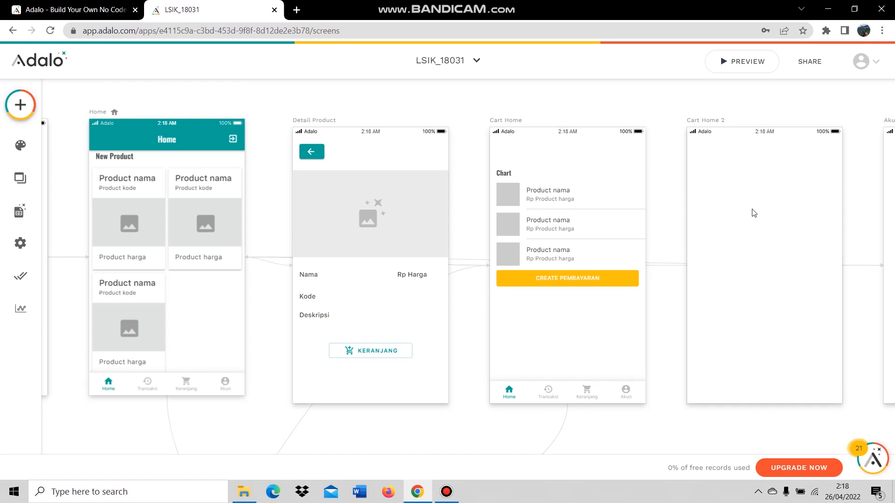
# Copy the Chart list and CREATE PEMBAYARAN button from Cart Home onto Cart Home 2.
pyautogui.click(602, 281)
pyautogui.moveTo(601, 283); pyautogui.dragTo(600, 288)
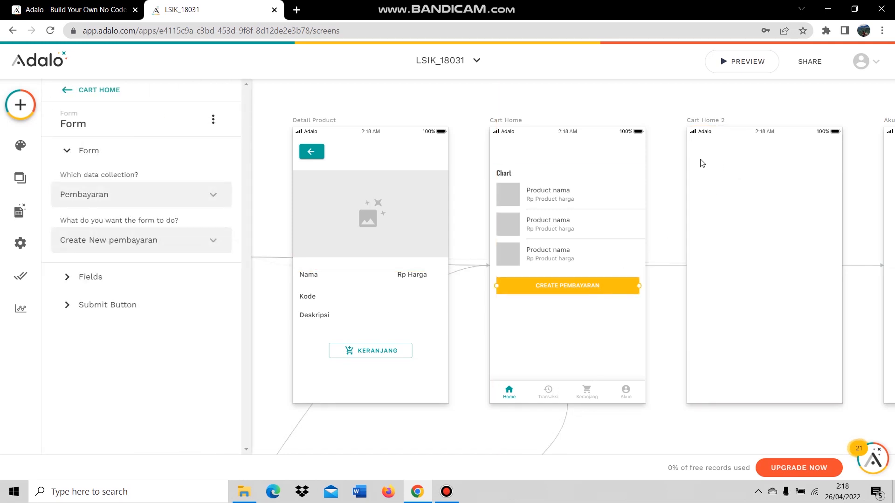
pyautogui.click(633, 90)
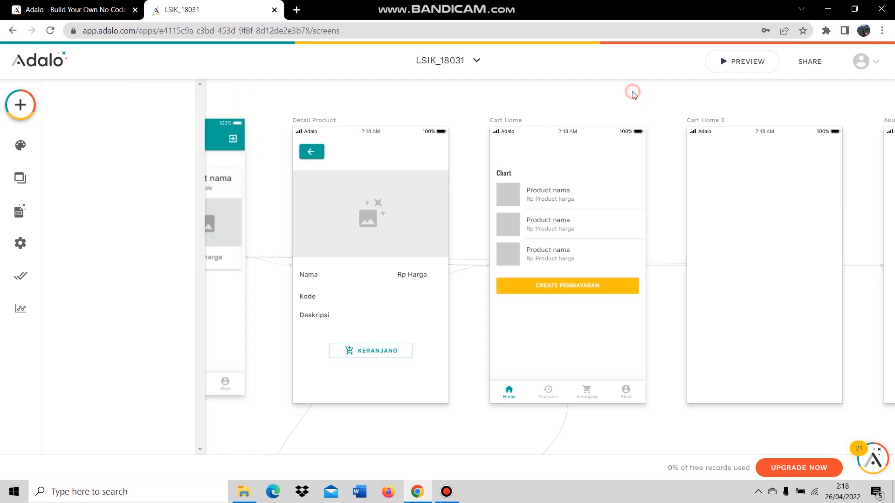
pyautogui.click(559, 210)
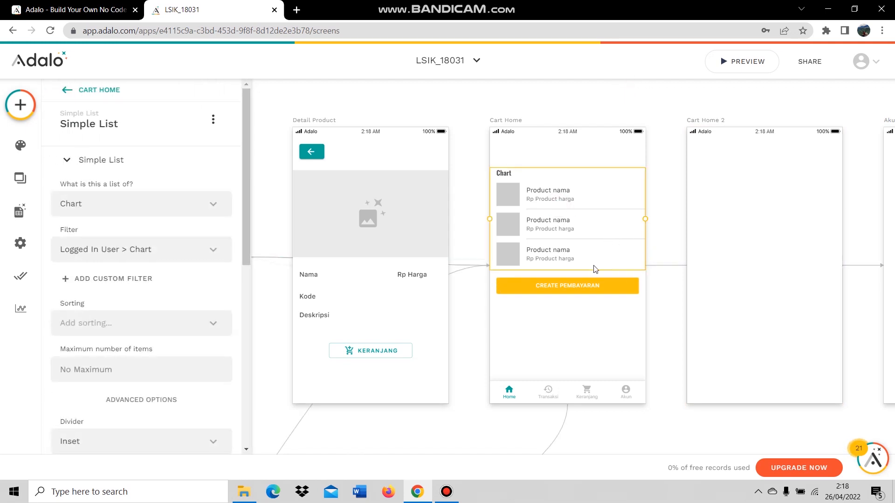
pyautogui.keyDown('shift'); pyautogui.click(574, 289); pyautogui.keyUp('shift')
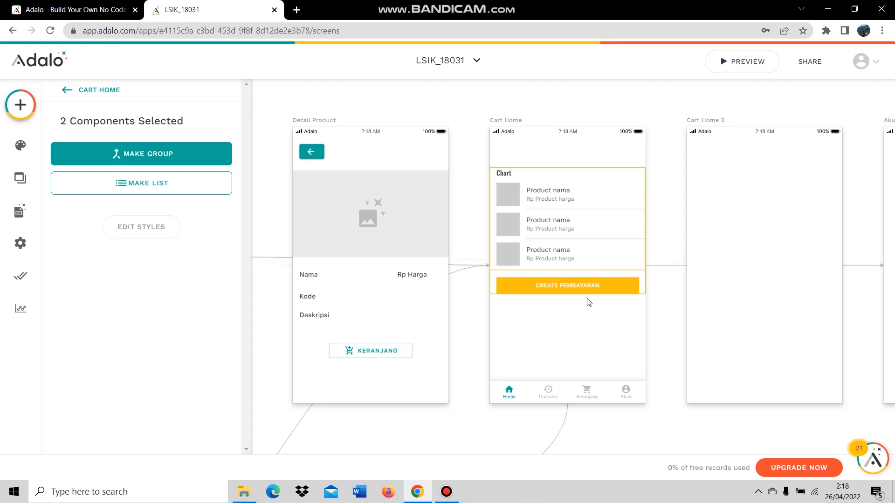
pyautogui.moveTo(540, 223); pyautogui.dragTo(745, 228)
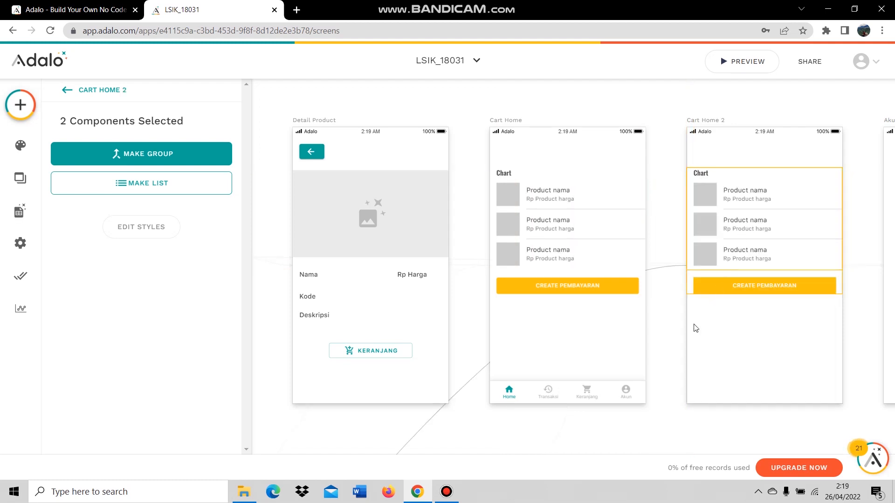
pyautogui.click(648, 334)
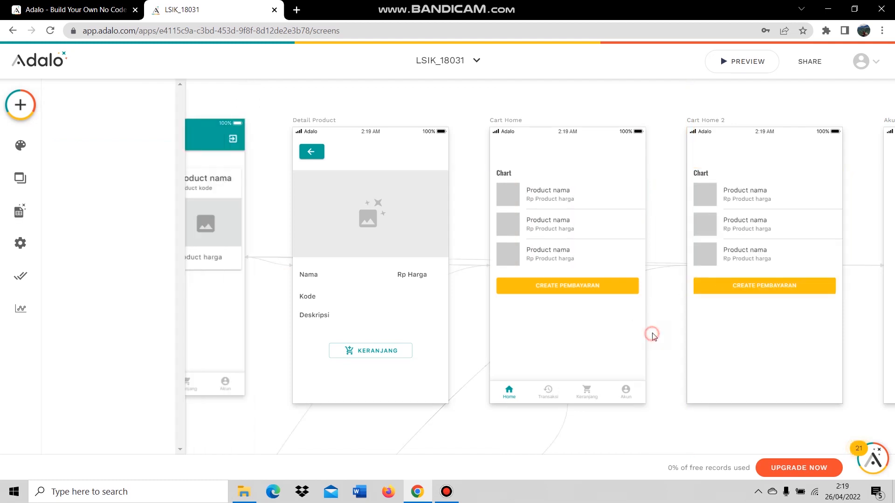
# Review the Title settings of the copied Chart list on Cart Home 2.
pyautogui.click(753, 214)
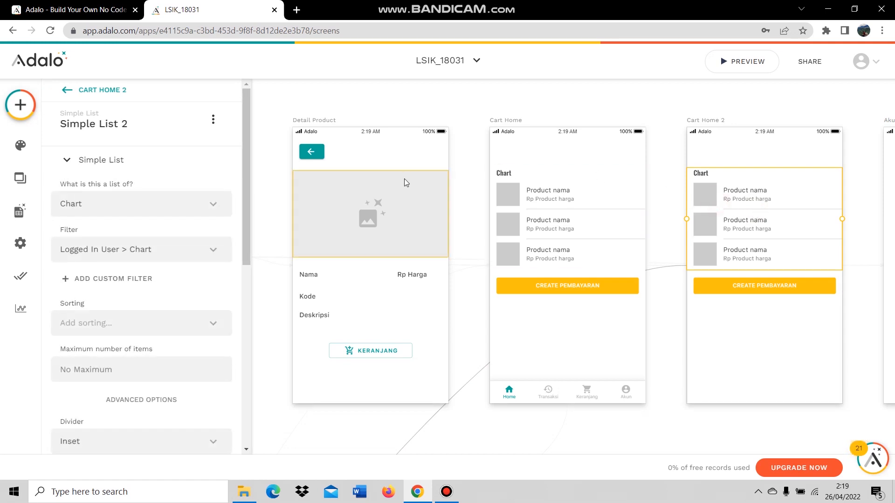
pyautogui.scroll(-2, 174, 205)
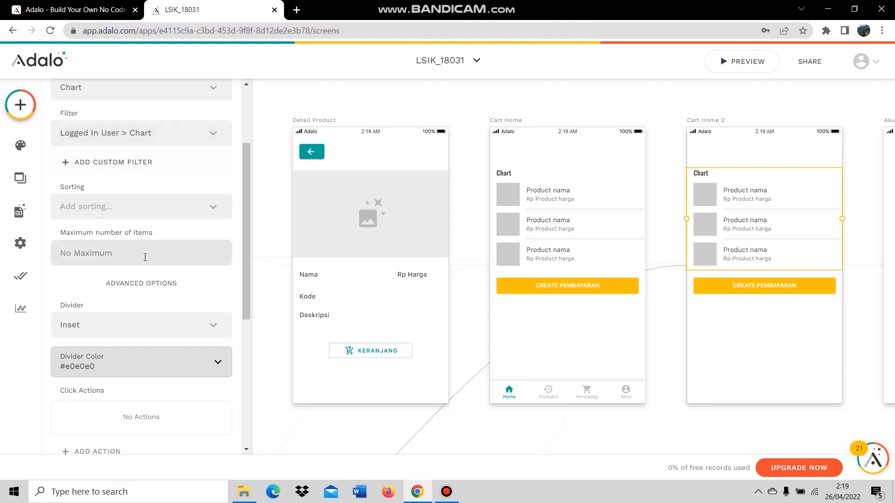
pyautogui.scroll(-2, 151, 257)
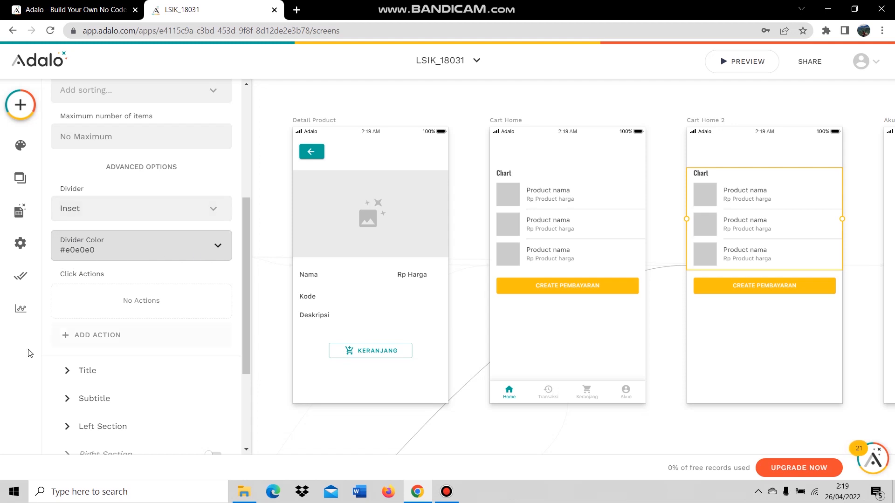
pyautogui.scroll(-3, 122, 334)
pyautogui.click(124, 261)
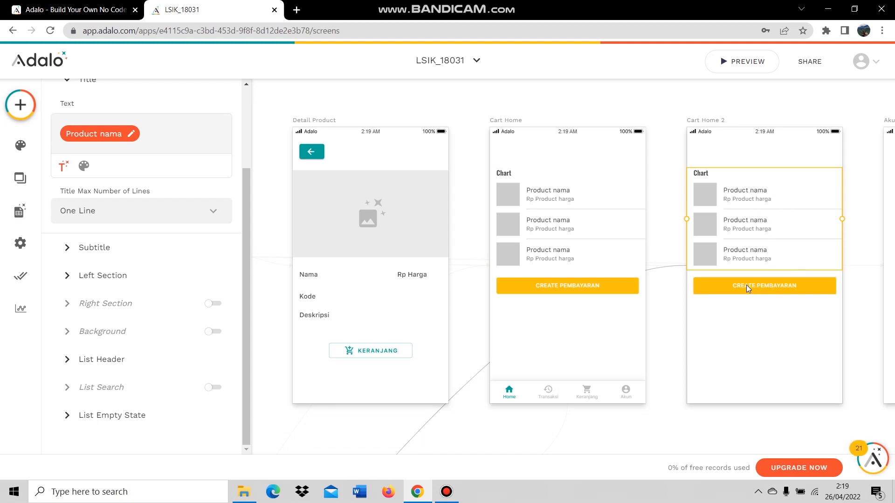
pyautogui.click(585, 394)
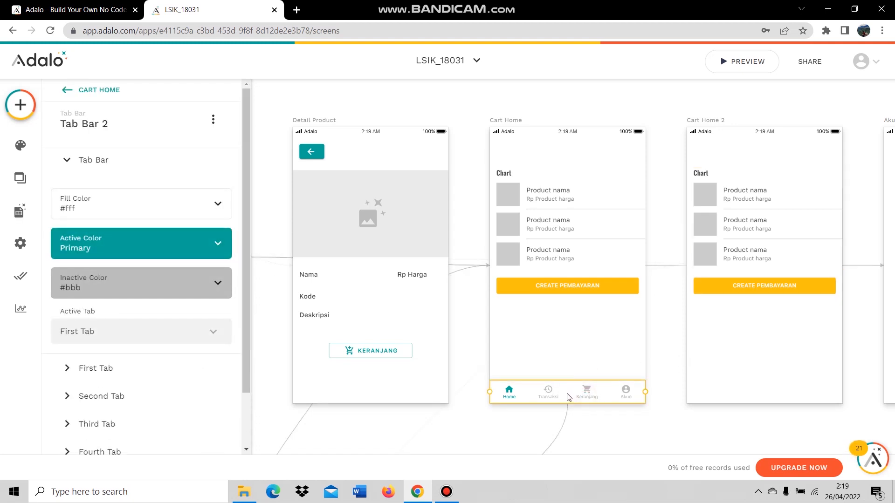
# Duplicate the Cart Home tab bar onto Cart Home 2 and review its four tabs' settings.
pyautogui.hotkey('ctrl', 'd')
pyautogui.moveTo(560, 395); pyautogui.dragTo(756, 394)
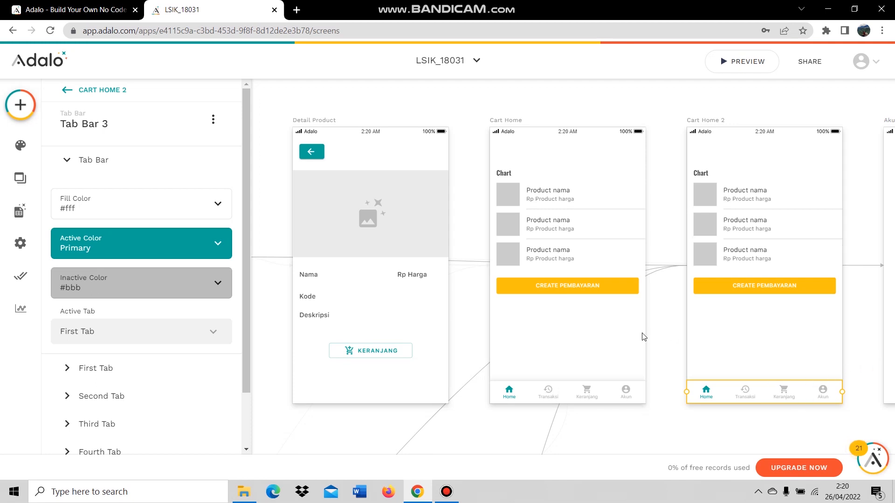
pyautogui.click(142, 163)
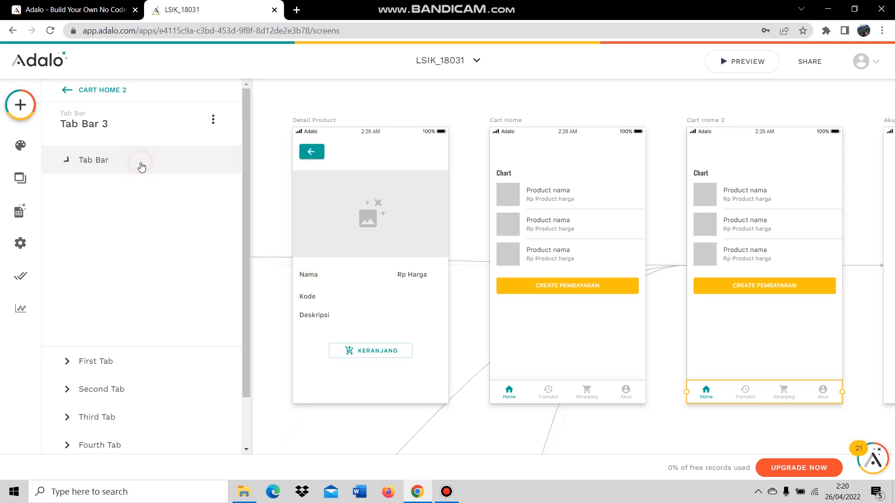
pyautogui.click(132, 191)
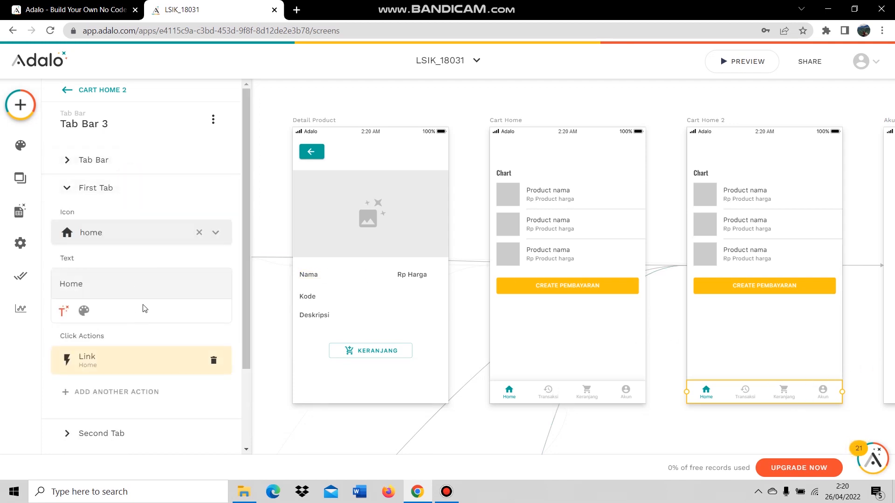
pyautogui.scroll(-1, 144, 308)
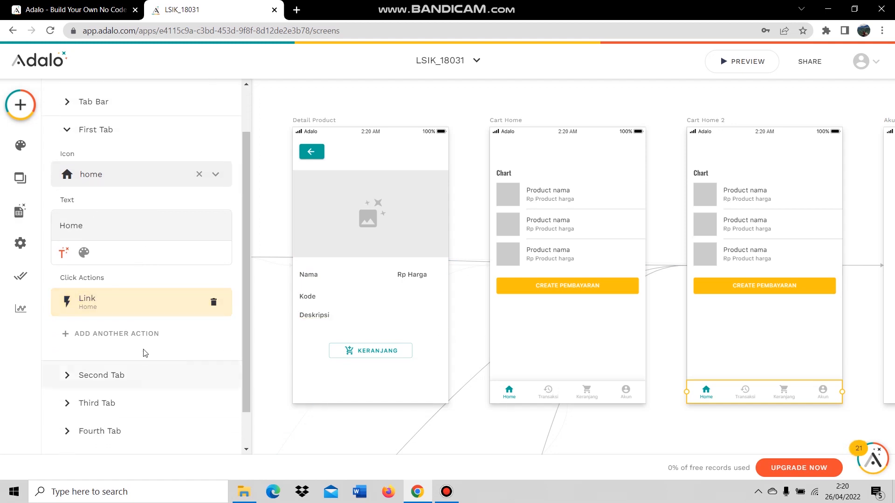
pyautogui.click(131, 374)
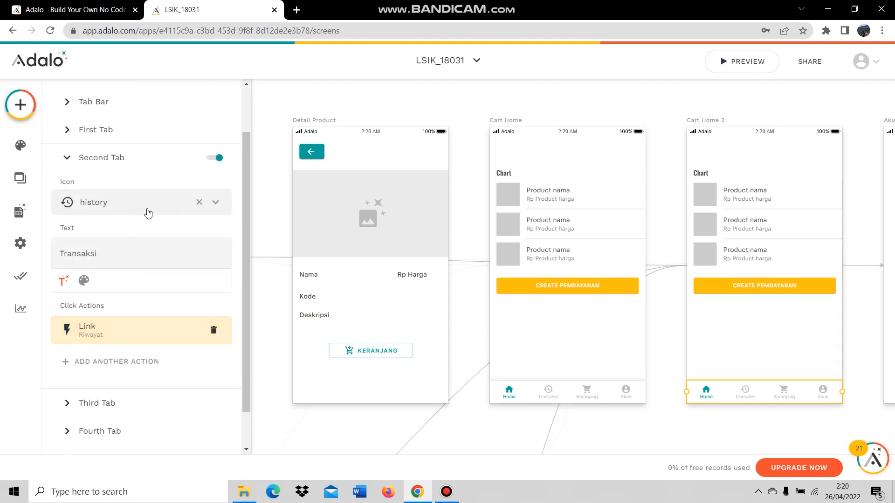
pyautogui.scroll(-1, 154, 359)
pyautogui.click(130, 357)
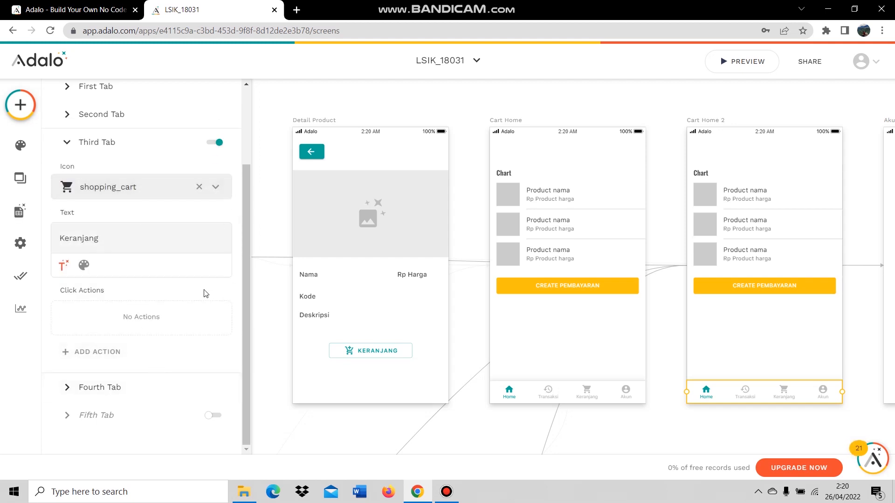
pyautogui.click(120, 389)
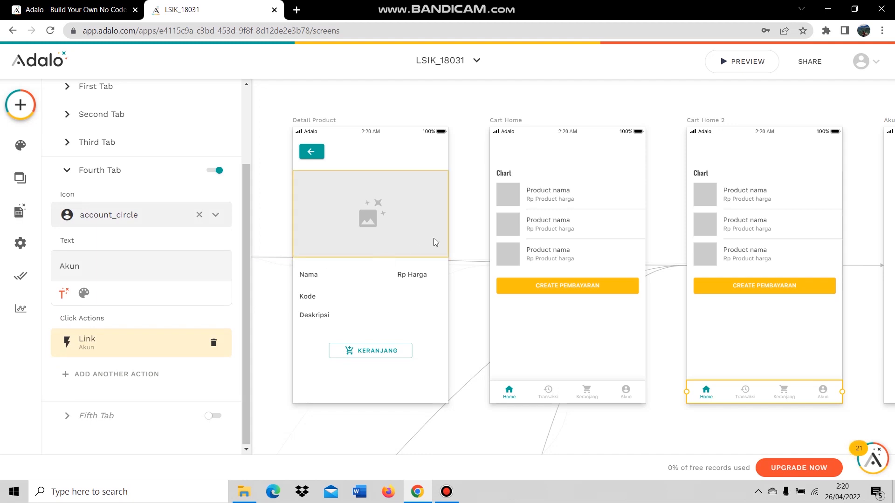
pyautogui.click(646, 112)
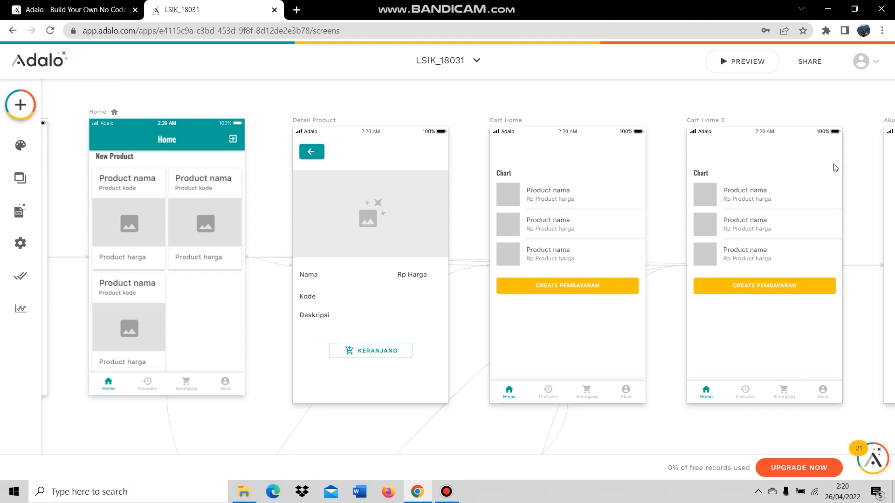
pyautogui.scroll(-10, 854, 254)
pyautogui.scroll(8, 877, 227)
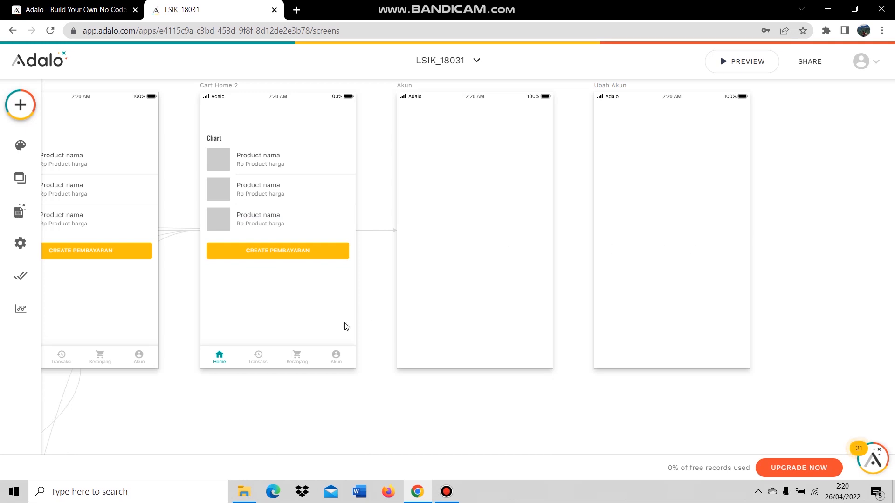
# Copy Cart Home 2's tab bar onto the Akun screen.
pyautogui.click(299, 355)
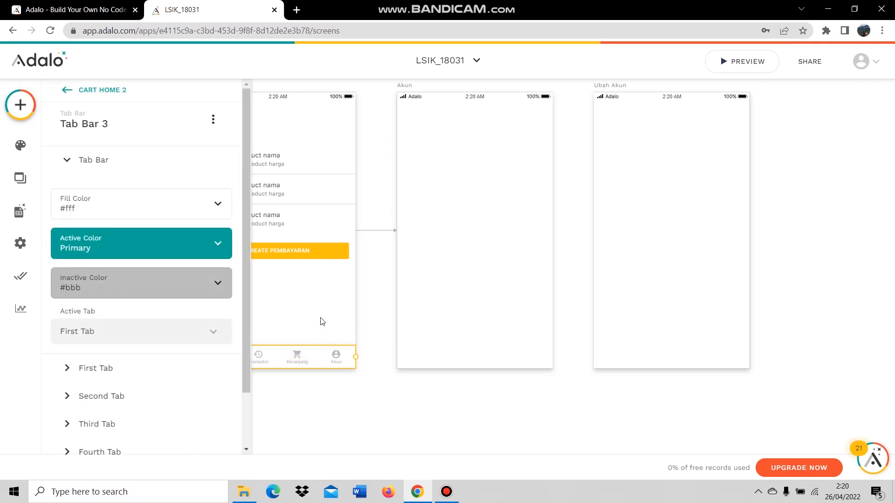
pyautogui.hotkey('ctrl', 'd')
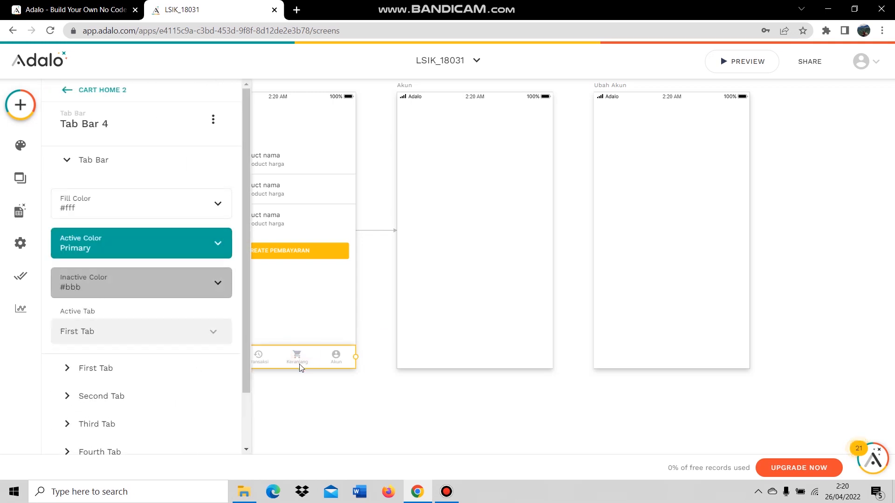
pyautogui.moveTo(301, 363); pyautogui.dragTo(497, 361)
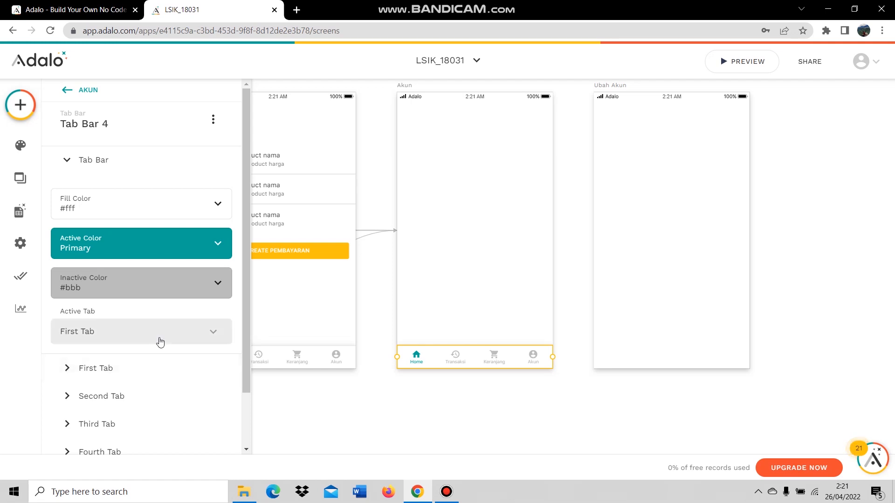
# Delete the link action from the Fourth Tab (Akun).
pyautogui.scroll(-2, 160, 342)
pyautogui.click(126, 384)
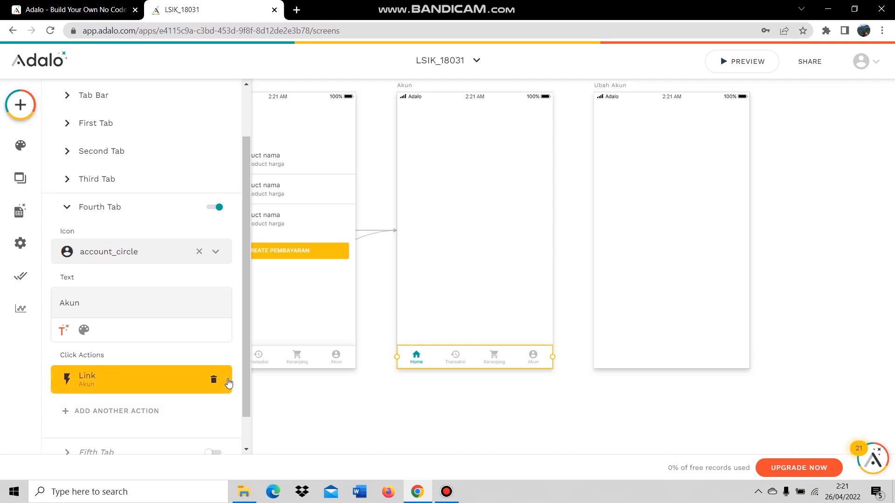
pyautogui.click(213, 380)
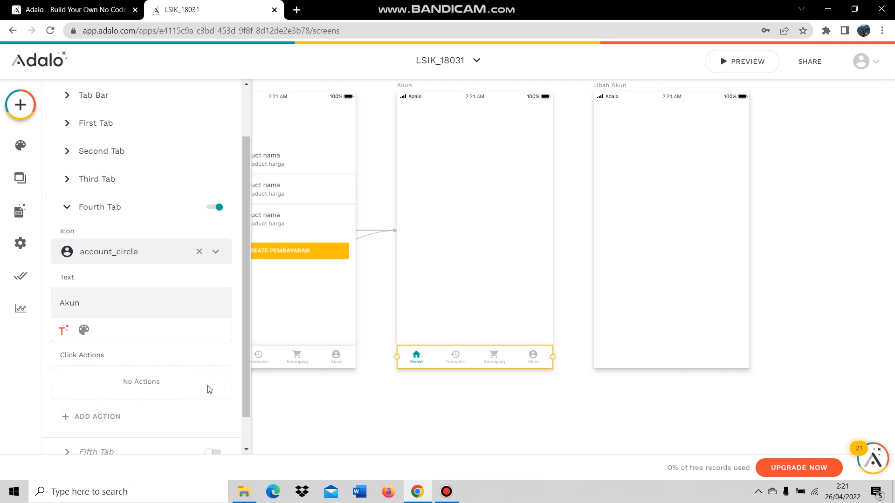
# Give the Third Tab (Keranjang) a link action to the Cart Home screen.
pyautogui.scroll(2, 176, 234)
pyautogui.click(160, 215)
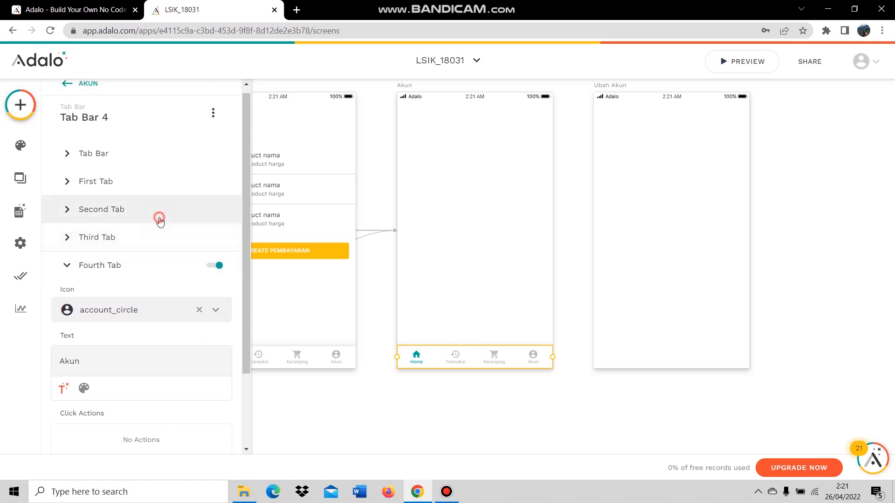
pyautogui.scroll(-2, 140, 354)
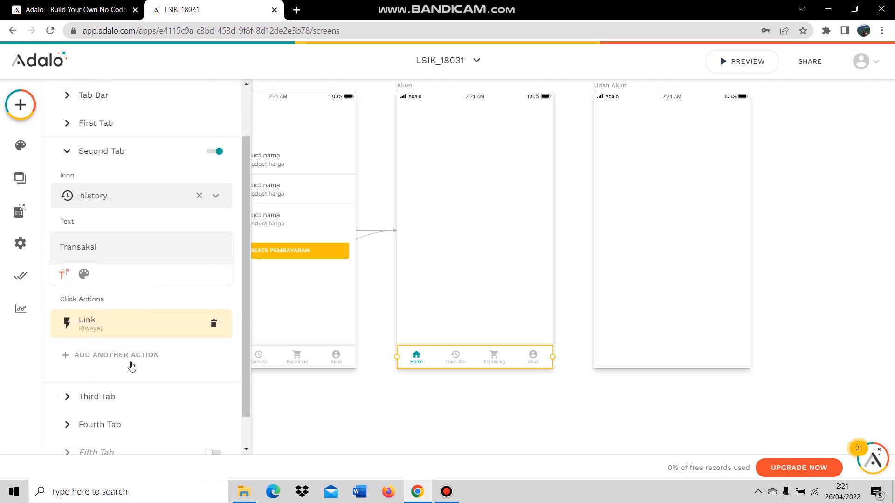
pyautogui.click(132, 399)
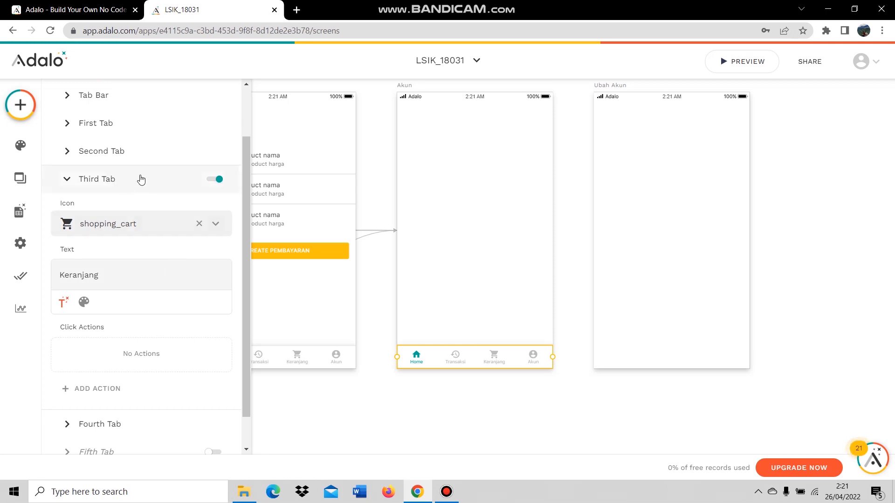
pyautogui.click(77, 389)
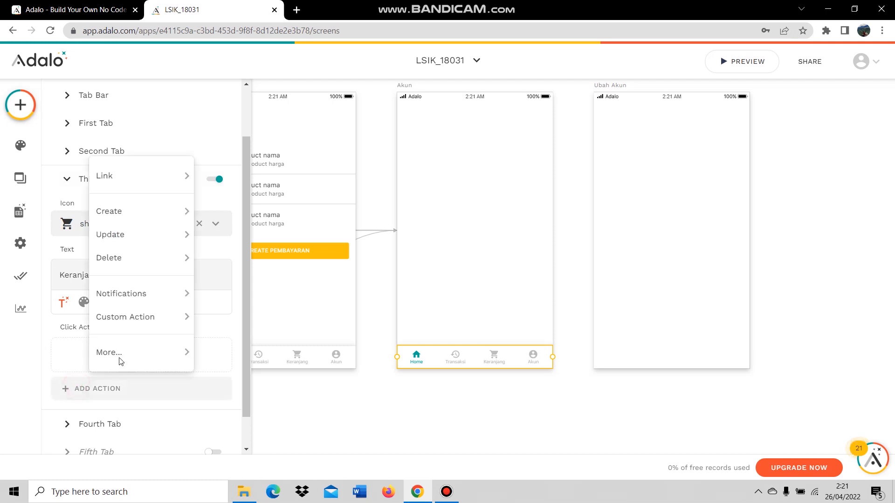
pyautogui.moveTo(135, 175)
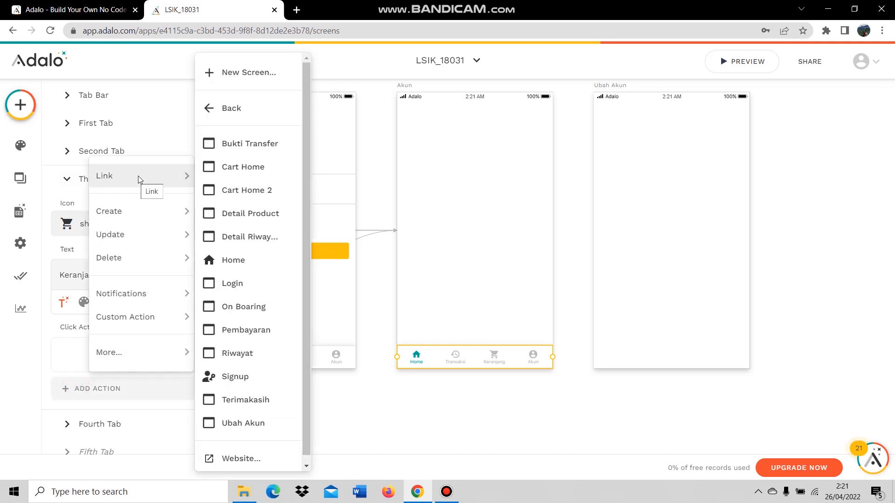
pyautogui.click(237, 172)
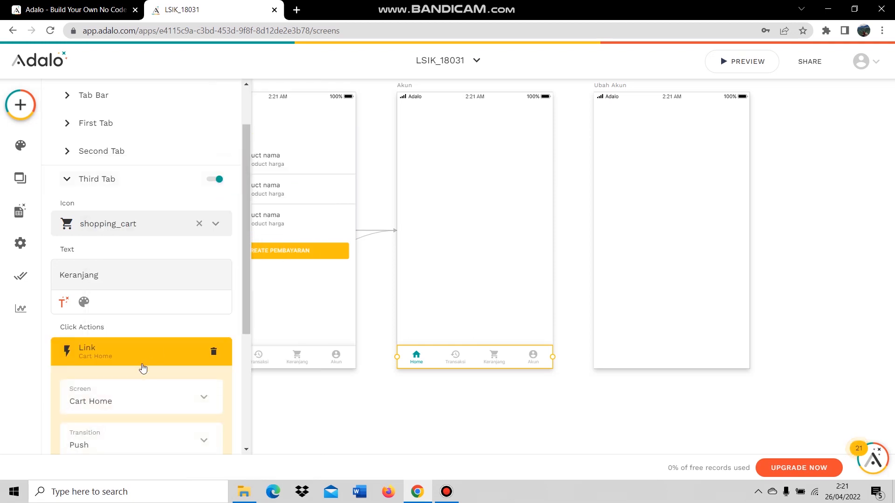
pyautogui.scroll(-3, 177, 321)
pyautogui.click(198, 333)
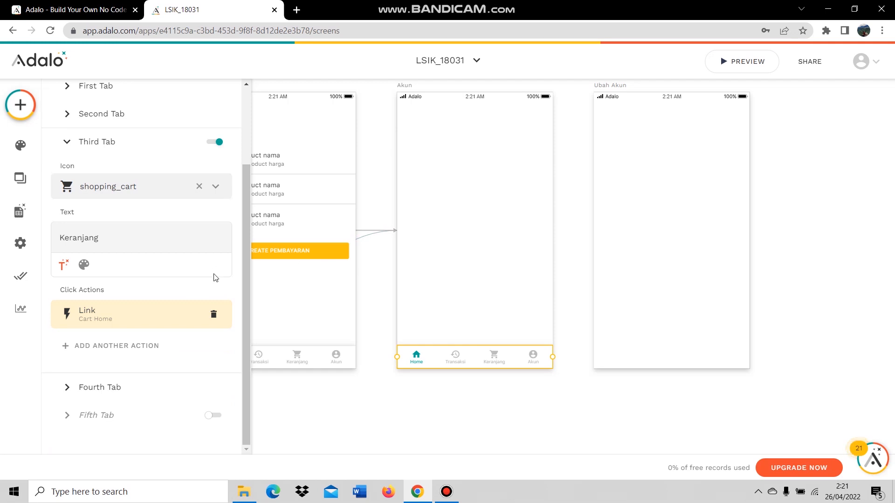
pyautogui.scroll(3, 196, 261)
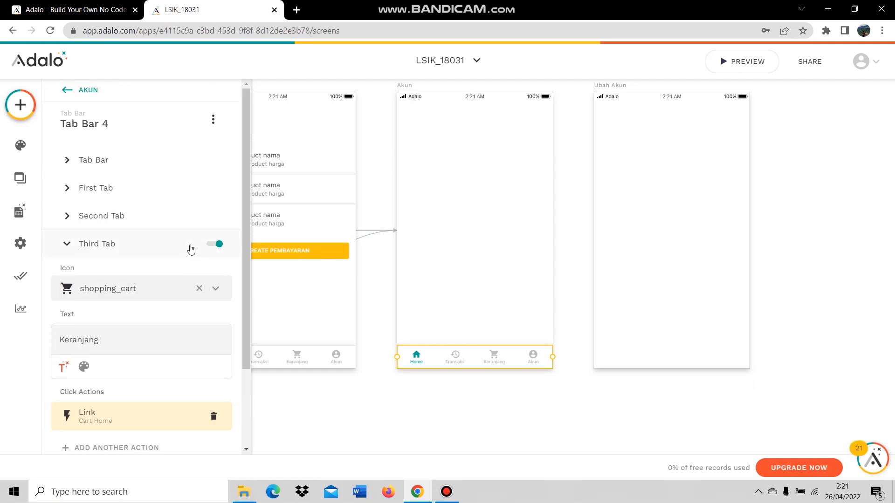
# Set the Akun screen's tab bar Active Tab to the Fourth Tab (Akun).
pyautogui.click(134, 166)
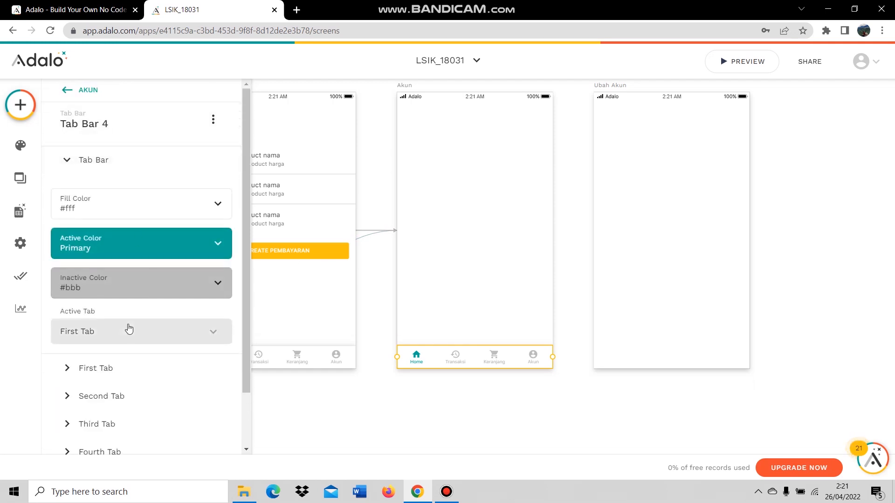
pyautogui.click(125, 332)
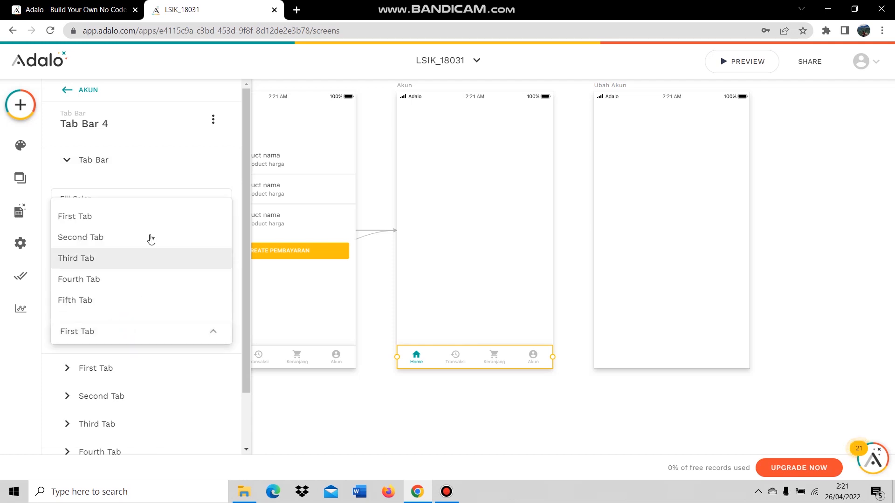
pyautogui.click(130, 304)
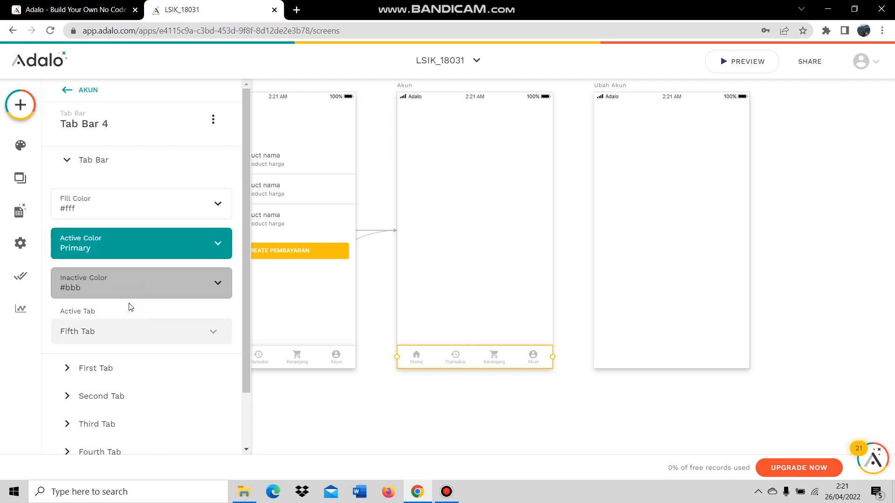
pyautogui.click(185, 330)
pyautogui.click(187, 278)
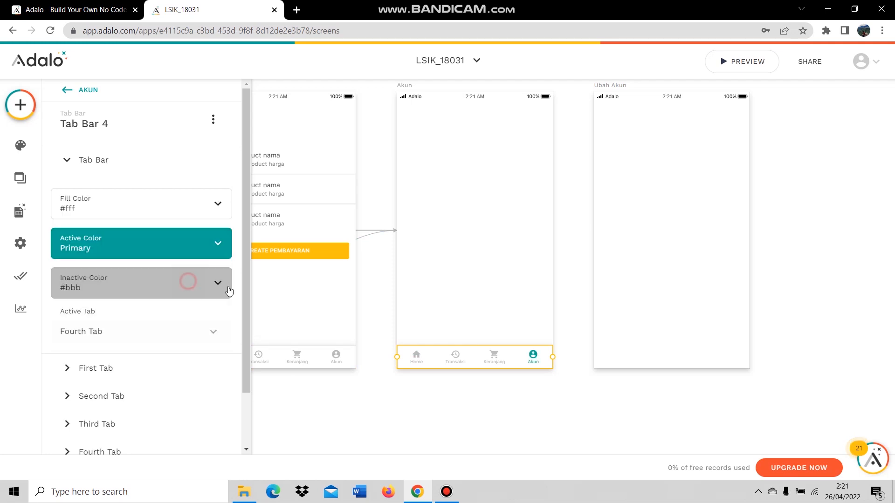
pyautogui.click(425, 397)
# Set the Active Tab to the Third Tab (Keranjang) on Cart Home 2 and Cart Home.
pyautogui.click(295, 358)
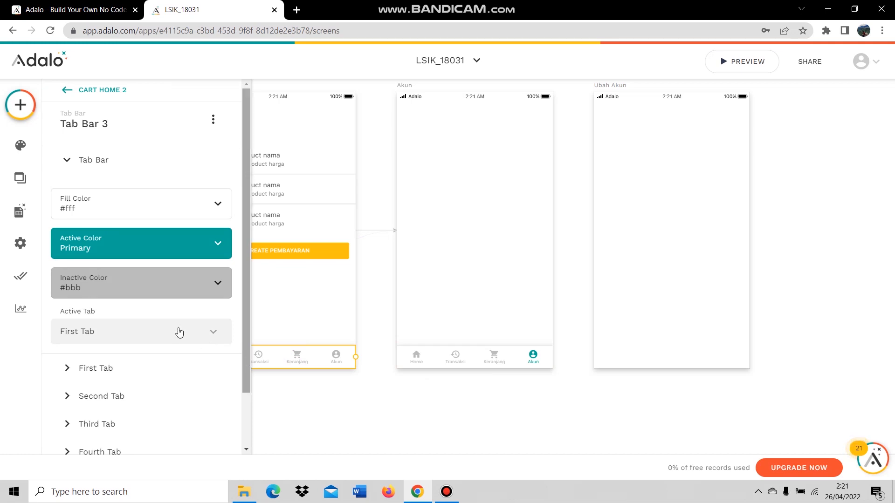
pyautogui.click(124, 332)
pyautogui.click(124, 259)
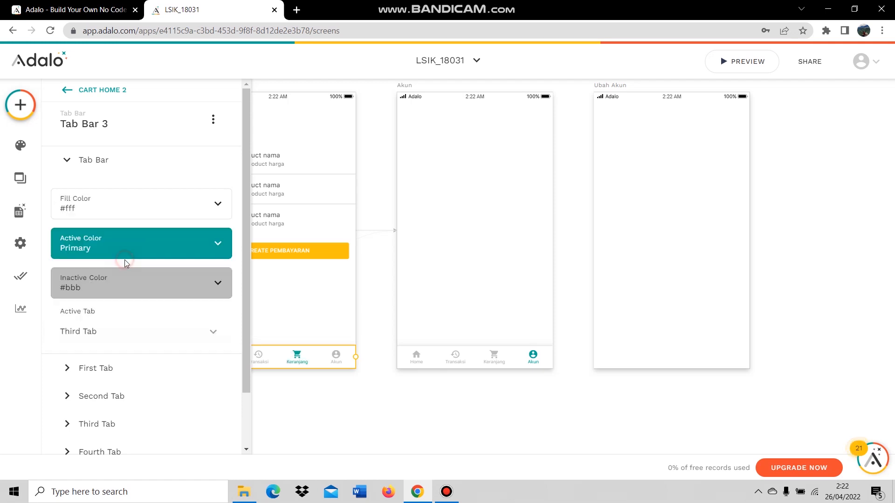
pyautogui.click(408, 398)
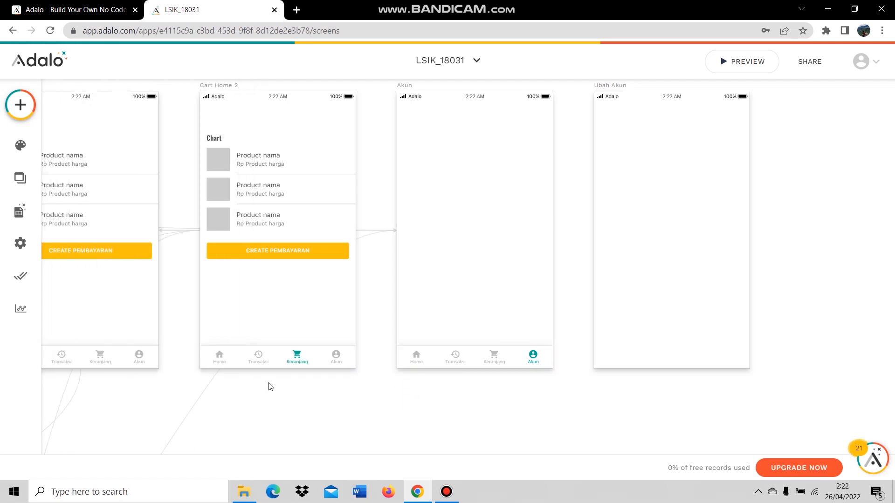
pyautogui.click(104, 361)
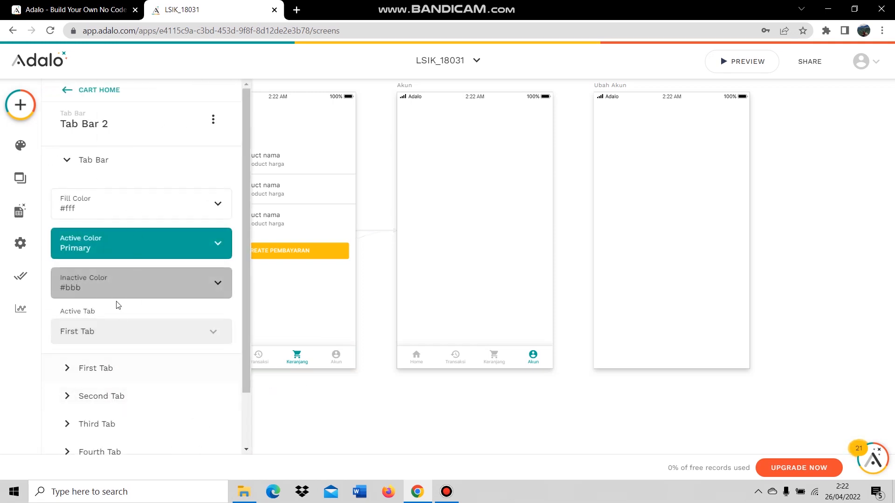
pyautogui.click(112, 330)
pyautogui.click(131, 257)
pyautogui.click(354, 409)
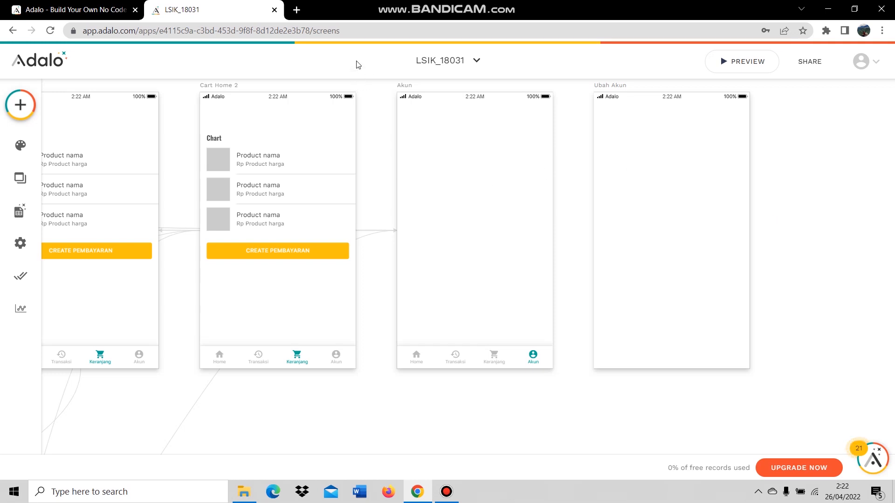
pyautogui.click(23, 108)
# Place a new button on the Akun screen and label it 'Ubah Akun'.
pyautogui.moveTo(172, 203); pyautogui.dragTo(472, 244)
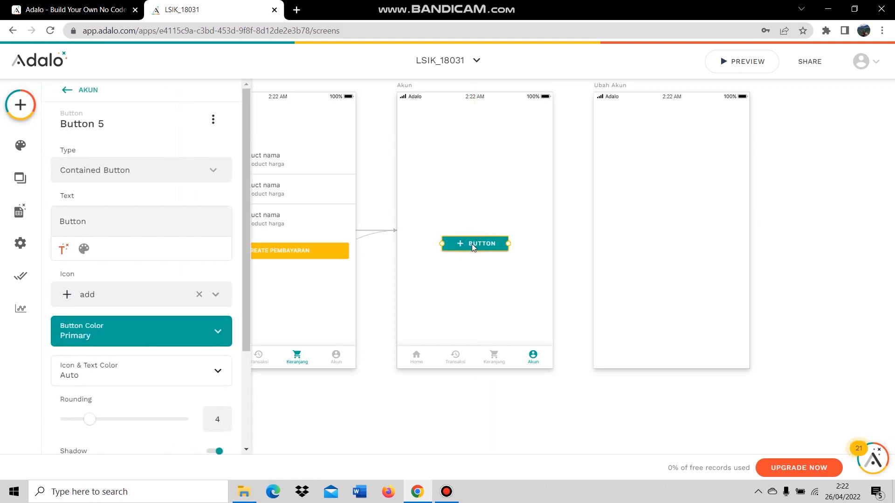
pyautogui.doubleClick(71, 221)
pyautogui.write('Ubah Akun')
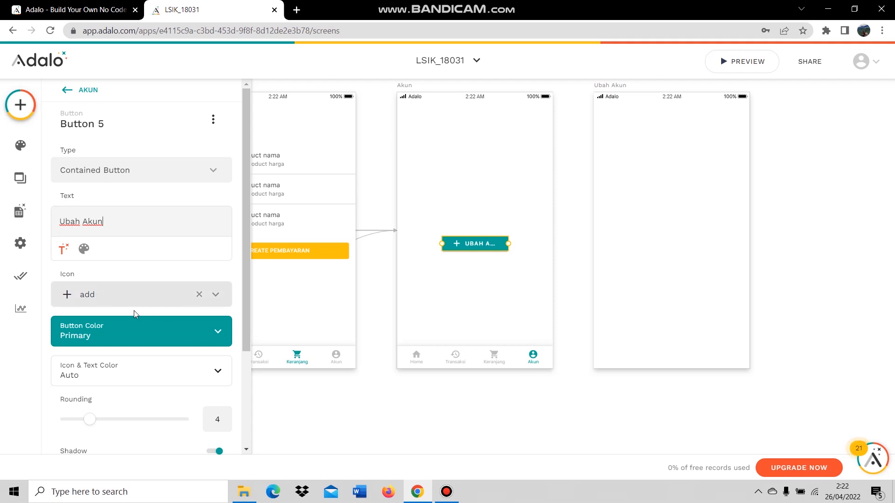
pyautogui.click(199, 295)
pyautogui.doubleClick(93, 222)
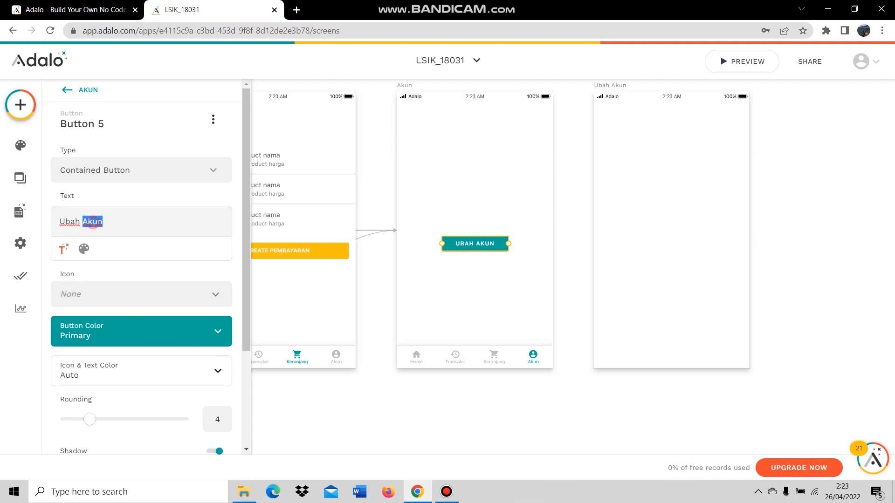
pyautogui.click(112, 225)
pyautogui.click(60, 222)
pyautogui.doubleClick(102, 222)
pyautogui.click(103, 222)
# Give the button the account_circle icon, widen it and move it lower.
pyautogui.click(135, 292)
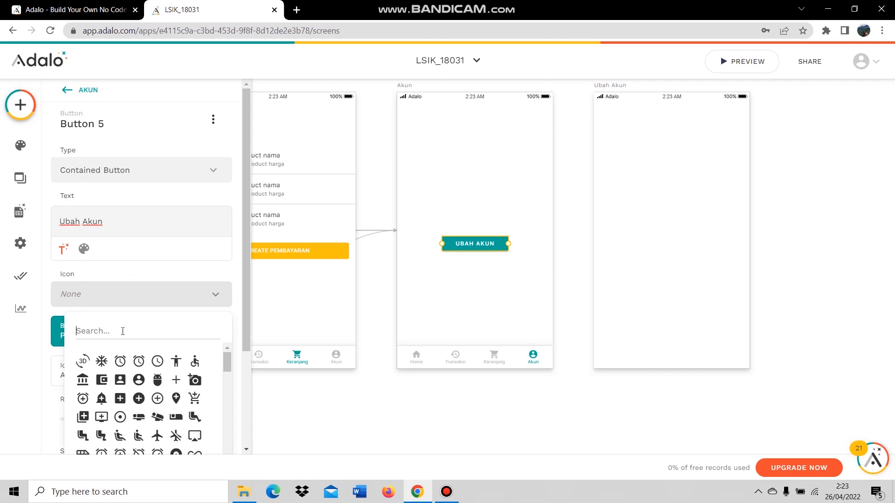
pyautogui.write('accou')
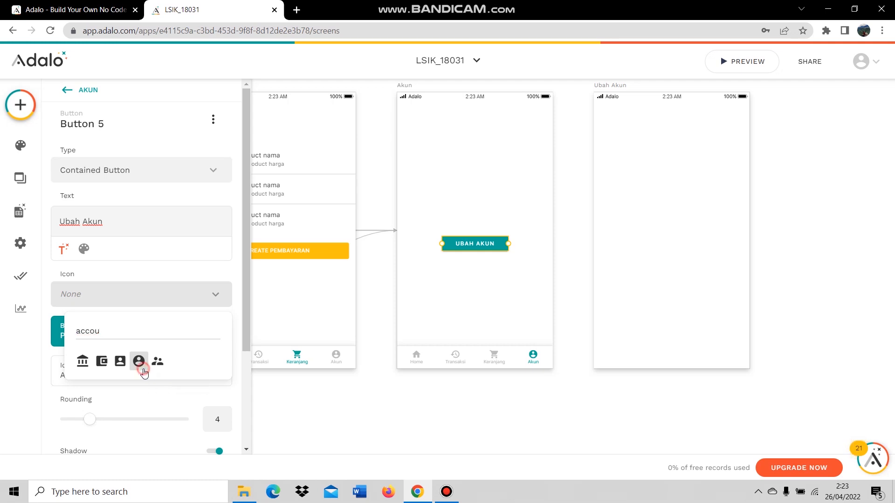
pyautogui.click(142, 368)
pyautogui.moveTo(507, 243); pyautogui.dragTo(499, 283)
pyautogui.click(497, 231)
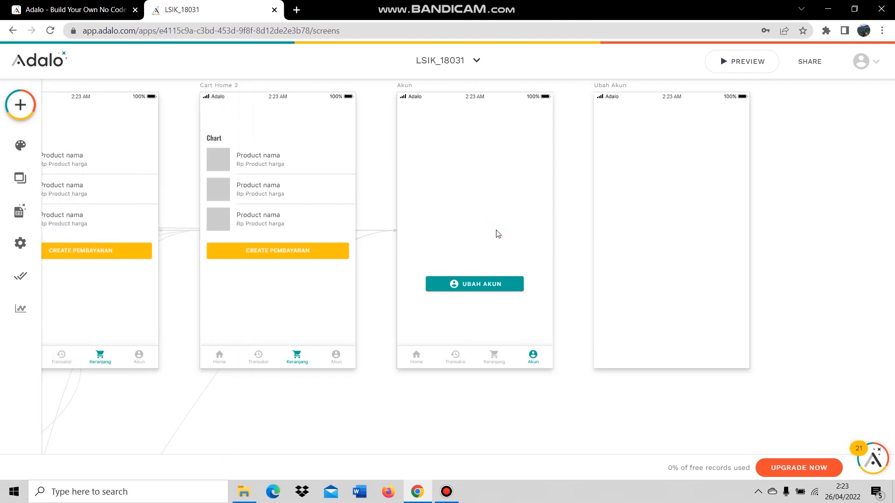
# Add a link action so the UBAH AKUN button opens the Ubah Akun screen.
pyautogui.click(466, 284)
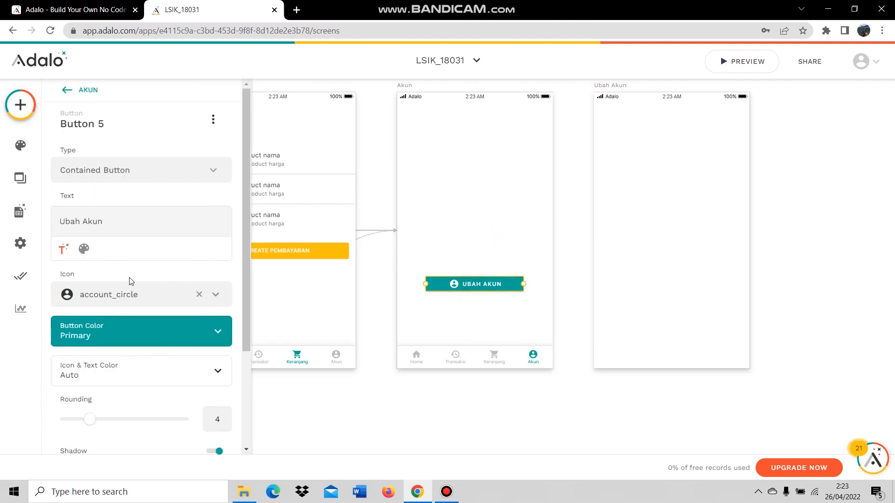
pyautogui.scroll(-3, 129, 281)
pyautogui.click(98, 418)
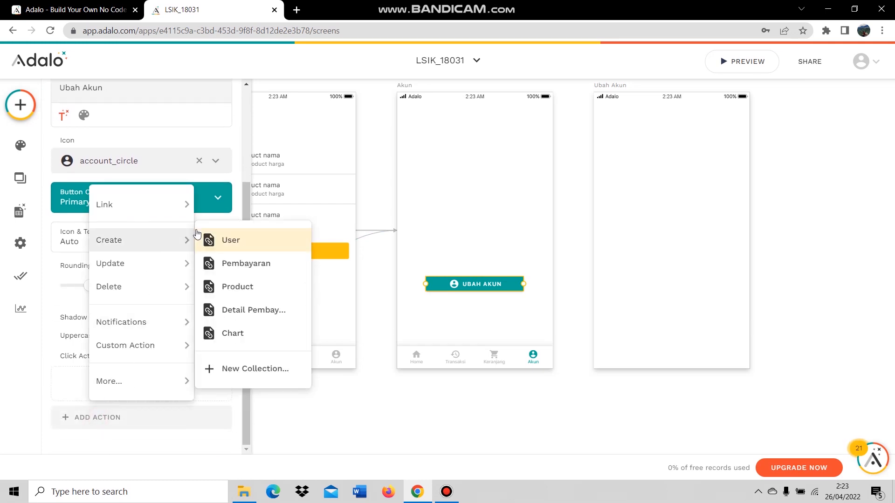
pyautogui.moveTo(142, 211)
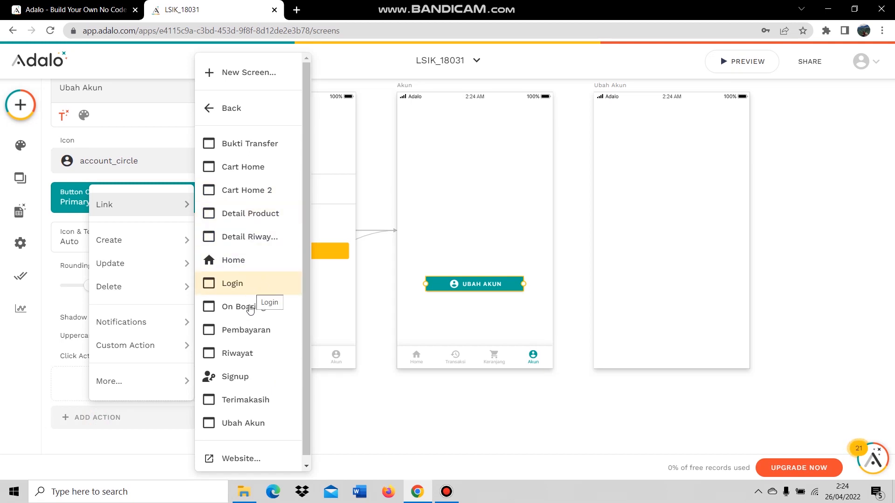
pyautogui.click(245, 422)
pyautogui.scroll(-3, 199, 363)
pyautogui.click(200, 374)
# Duplicate the UBAH AKUN button.
pyautogui.click(478, 313)
pyautogui.click(486, 281)
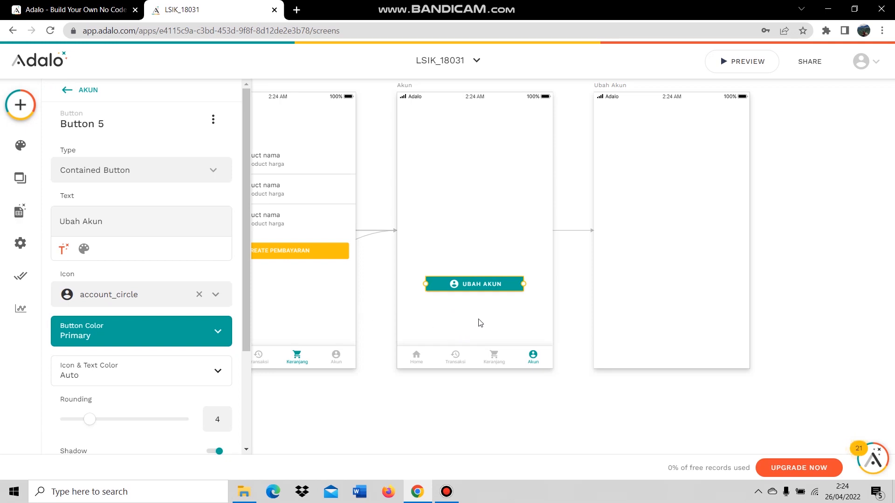
pyautogui.hotkey('ctrl', 'd')
# Move the button copy below the original and set its colour to yellow Secondary.
pyautogui.moveTo(489, 289); pyautogui.dragTo(493, 320)
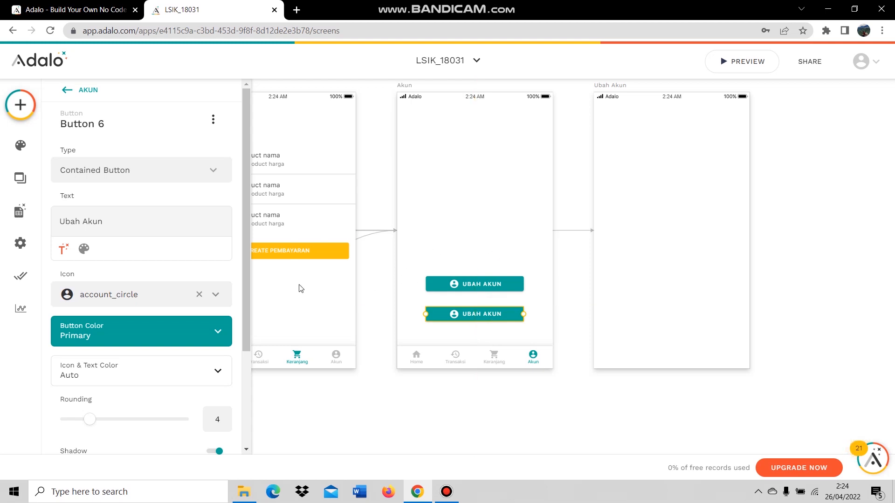
pyautogui.click(205, 334)
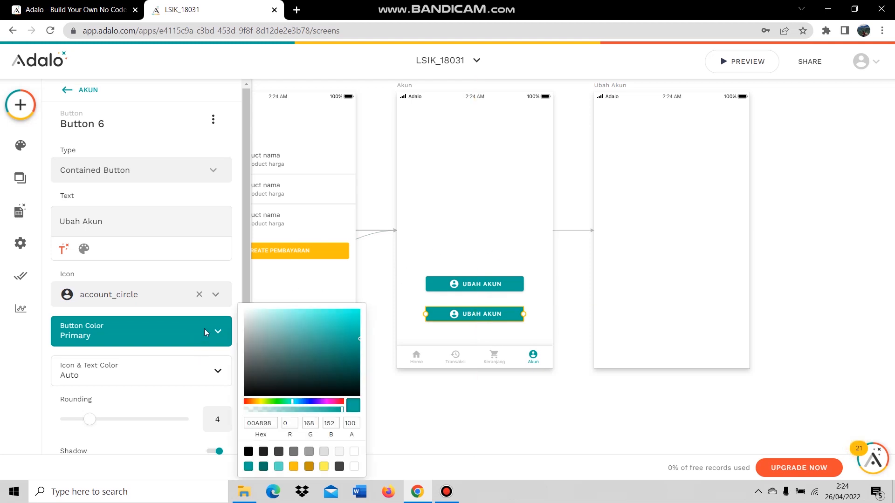
pyautogui.click(294, 466)
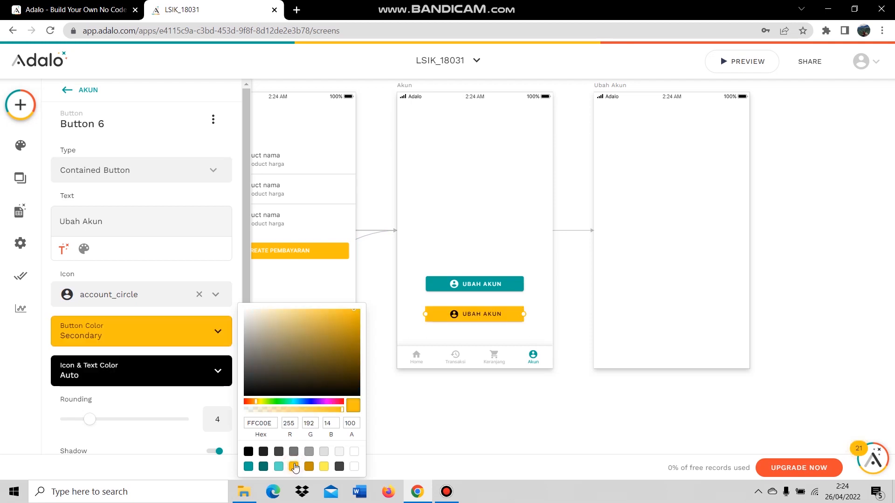
pyautogui.click(450, 405)
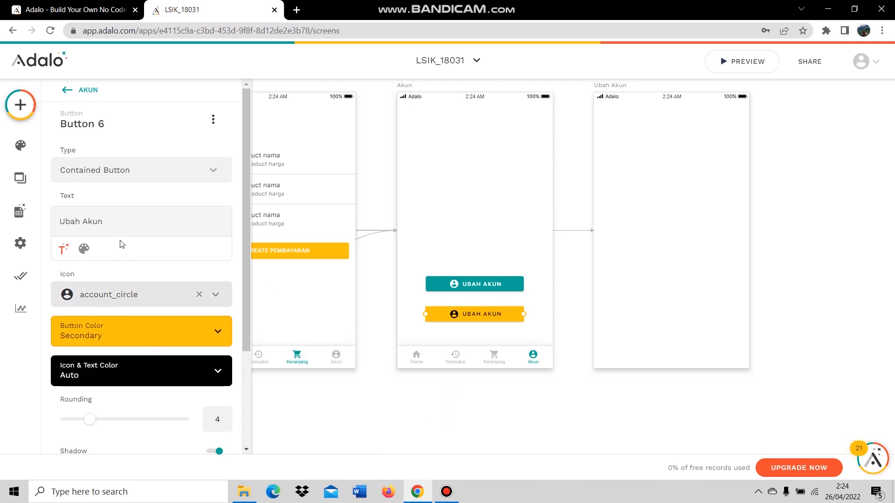
# Relabel the copy 'Keluar' and give it the exit_to_app icon.
pyautogui.click(70, 222)
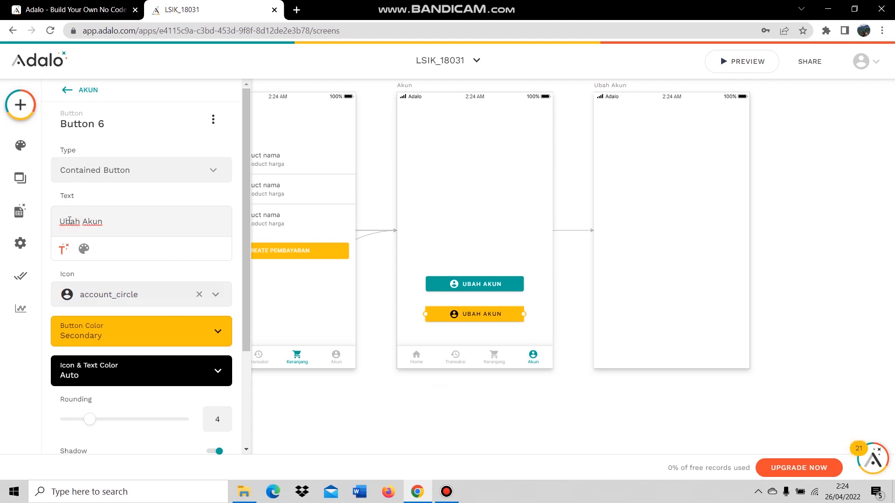
pyautogui.moveTo(61, 221); pyautogui.dragTo(123, 223)
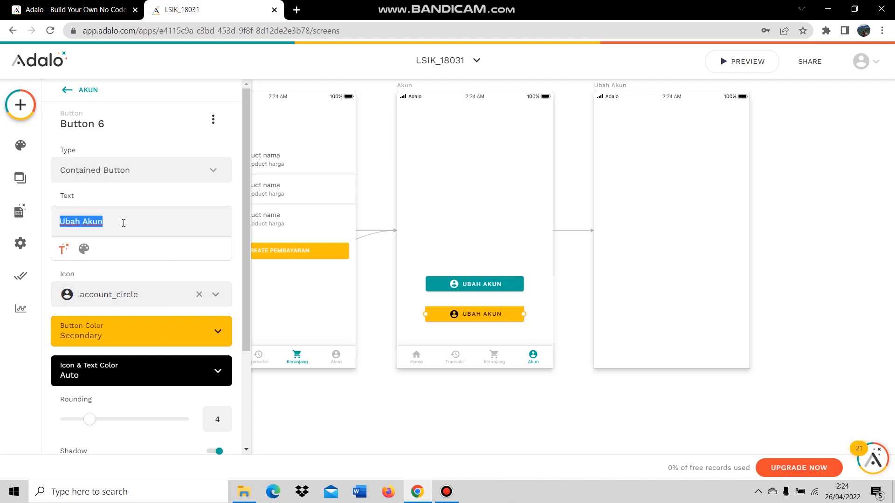
pyautogui.write('K')
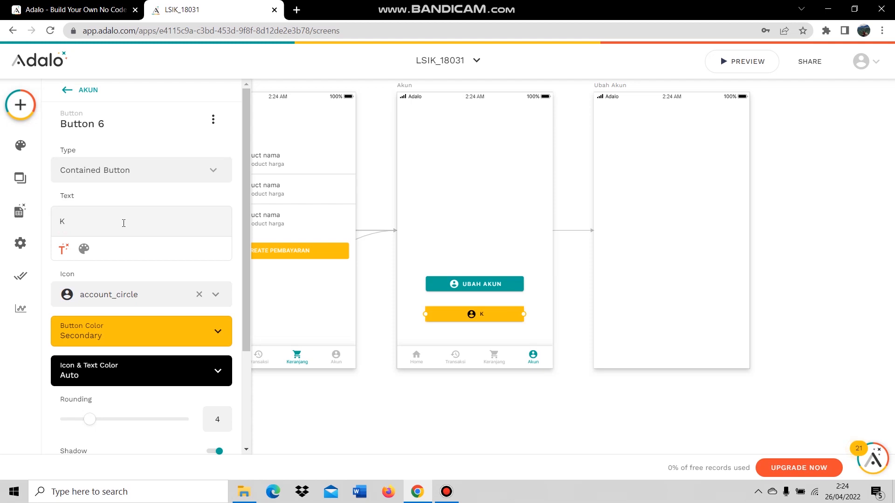
pyautogui.write('eluar')
pyautogui.click(93, 294)
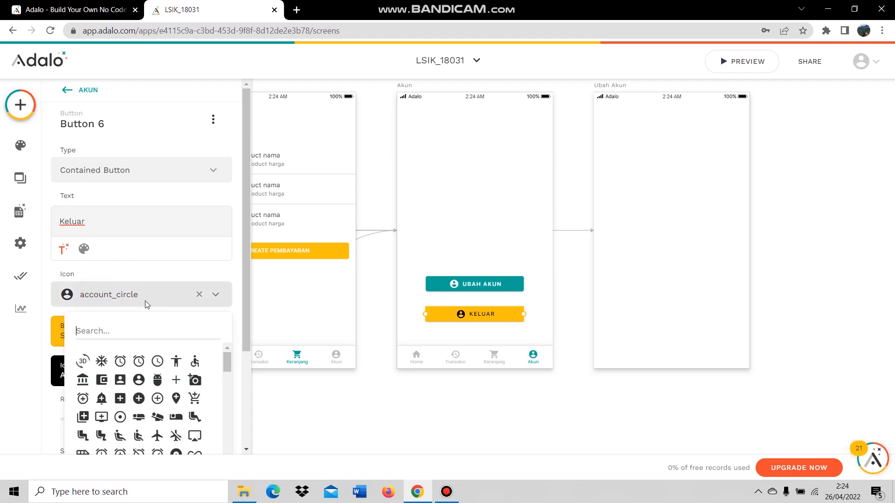
pyautogui.write('ex')
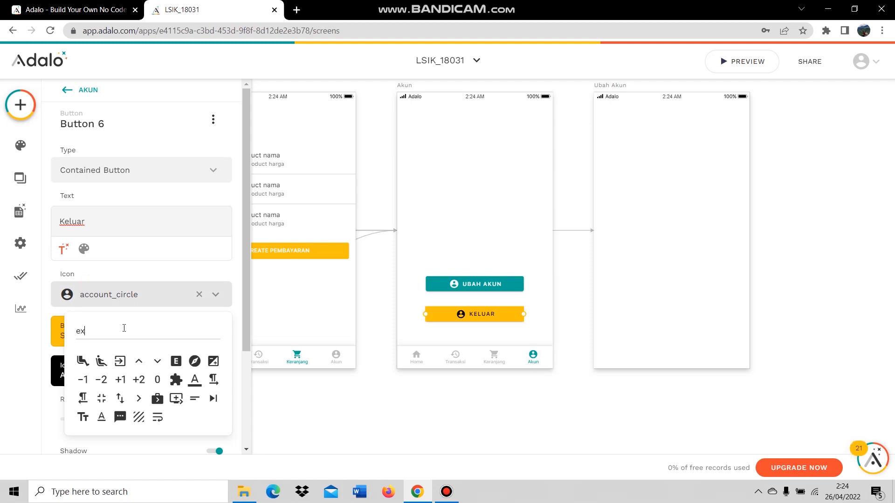
pyautogui.write('i')
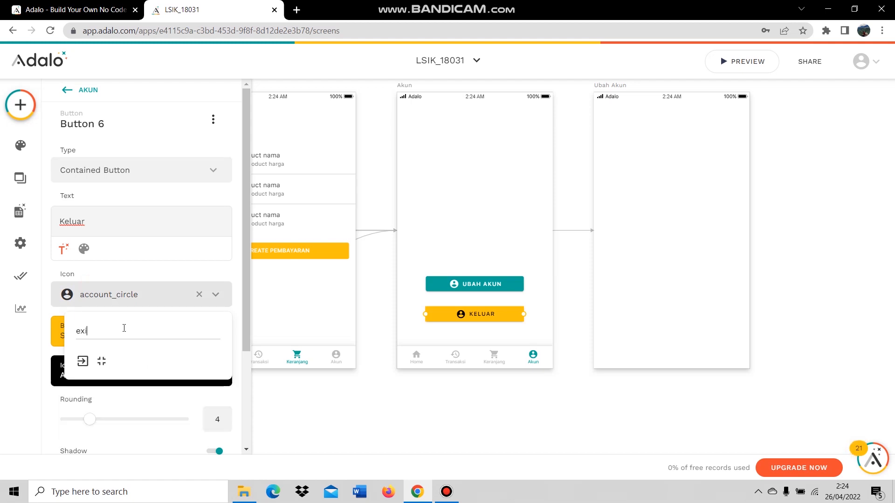
pyautogui.click(88, 362)
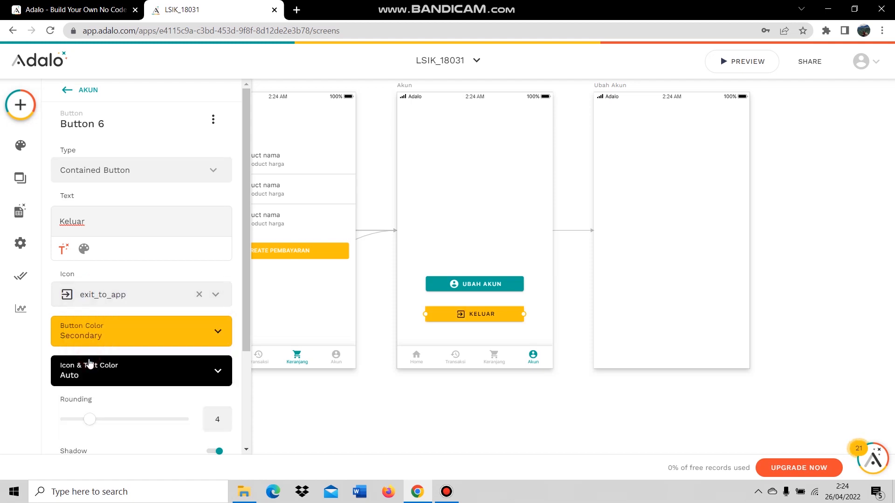
pyautogui.click(120, 294)
pyautogui.write('e')
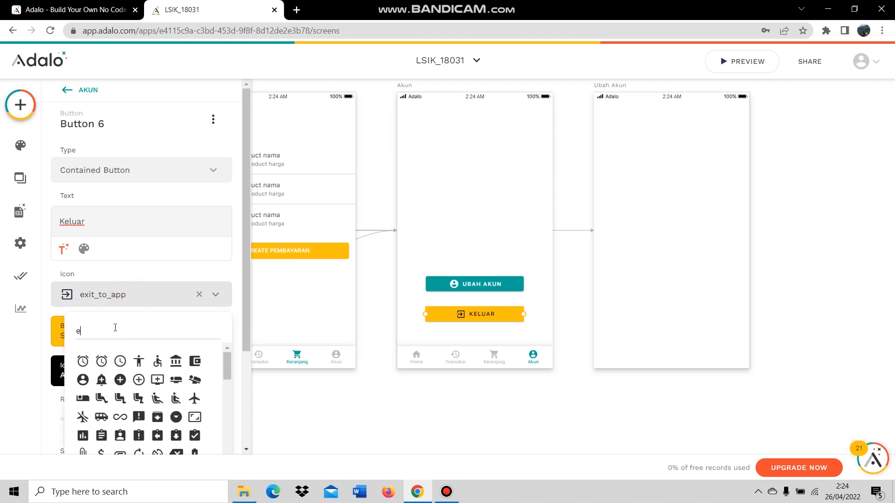
pyautogui.write('xi')
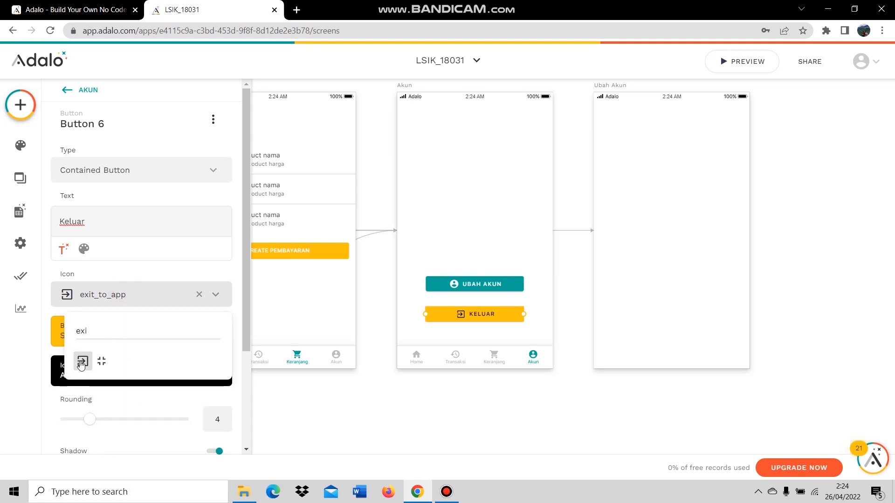
pyautogui.click(82, 362)
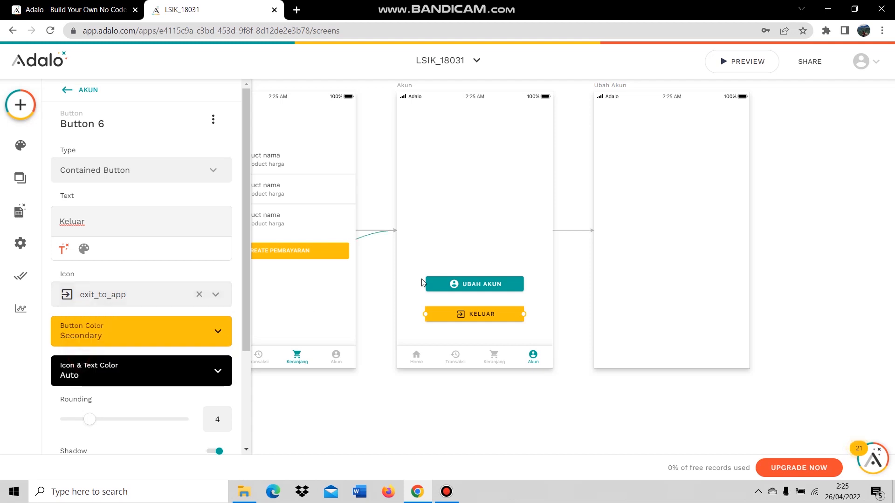
pyautogui.click(533, 397)
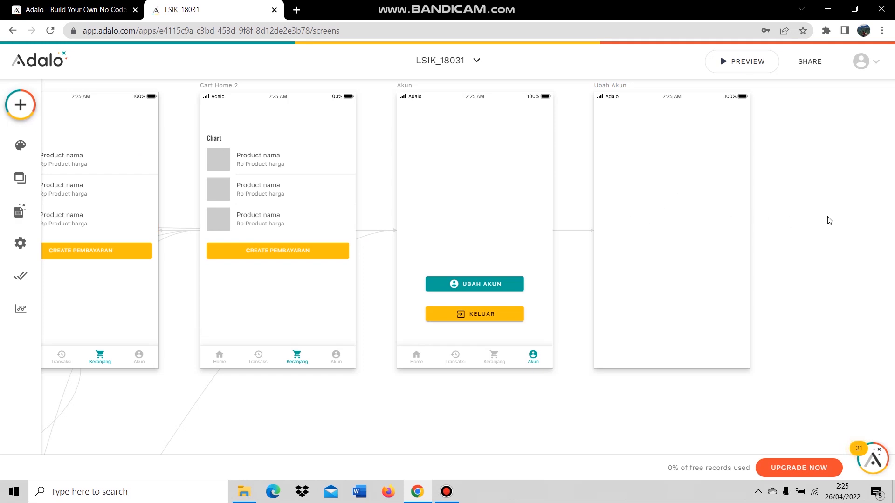
pyautogui.scroll(5, 834, 219)
pyautogui.scroll(-10, 836, 226)
pyautogui.scroll(5, 849, 234)
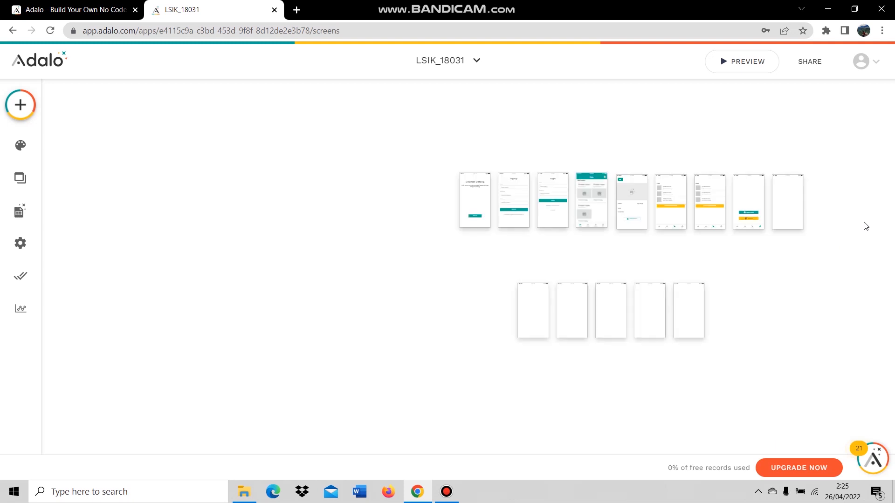
pyautogui.scroll(3, 525, 262)
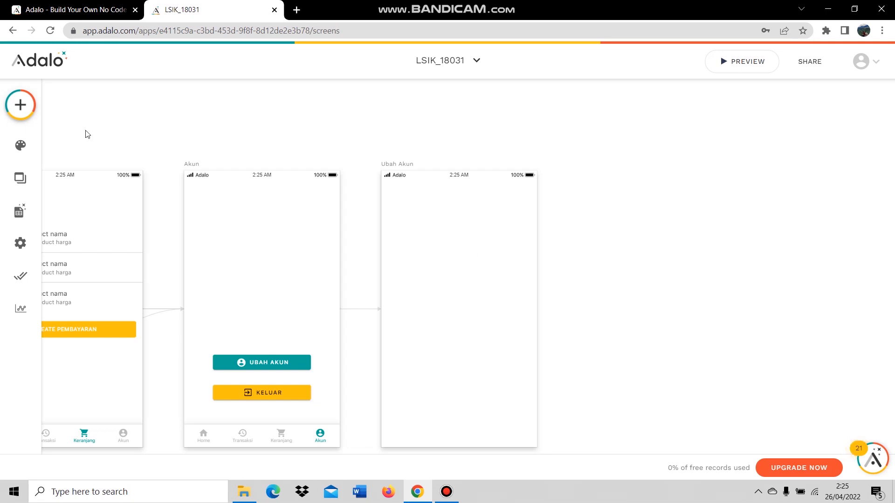
# Add a Form on the Ubah Akun screen that updates the logged-in Users record.
pyautogui.click(30, 108)
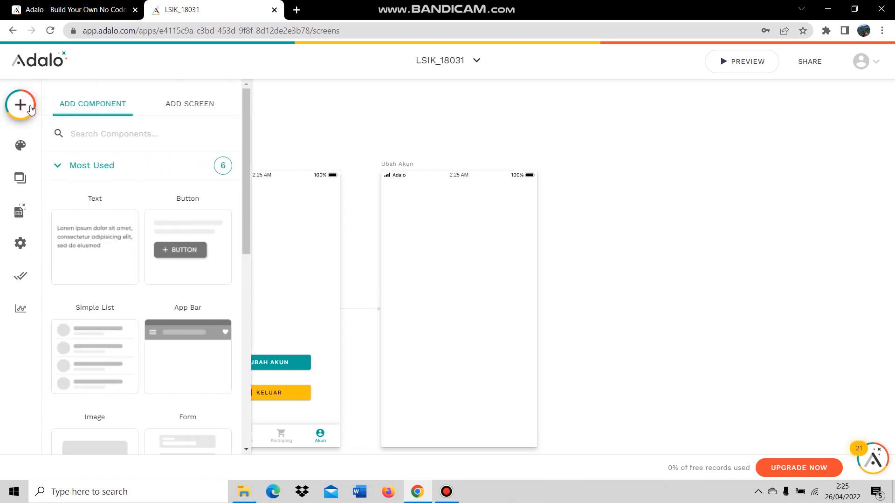
pyautogui.click(110, 138)
pyautogui.write('fo')
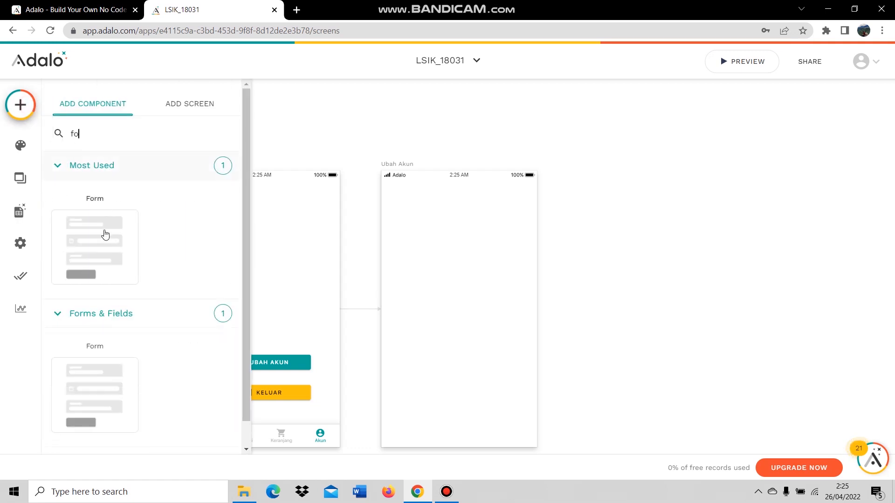
pyautogui.moveTo(103, 234); pyautogui.dragTo(458, 272)
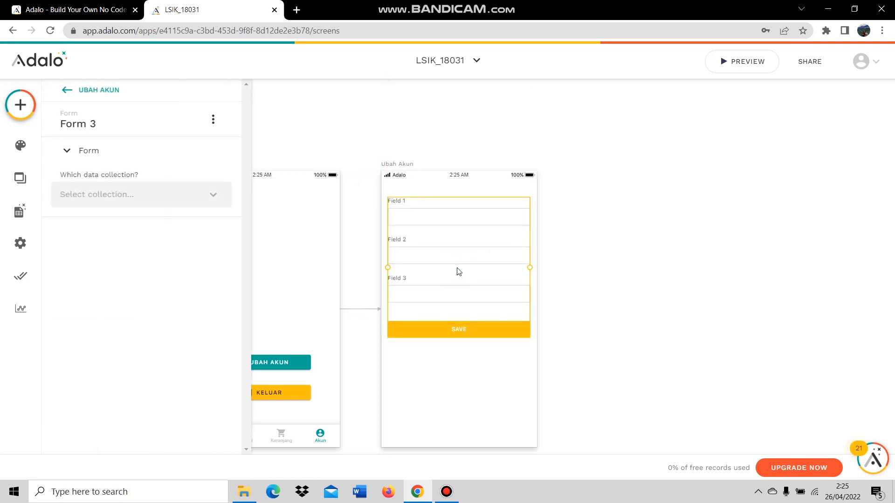
pyautogui.click(170, 200)
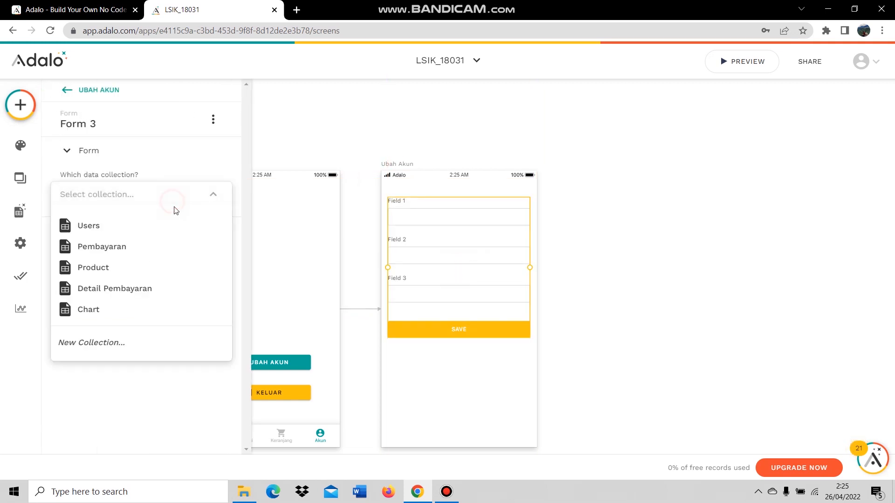
pyautogui.click(108, 227)
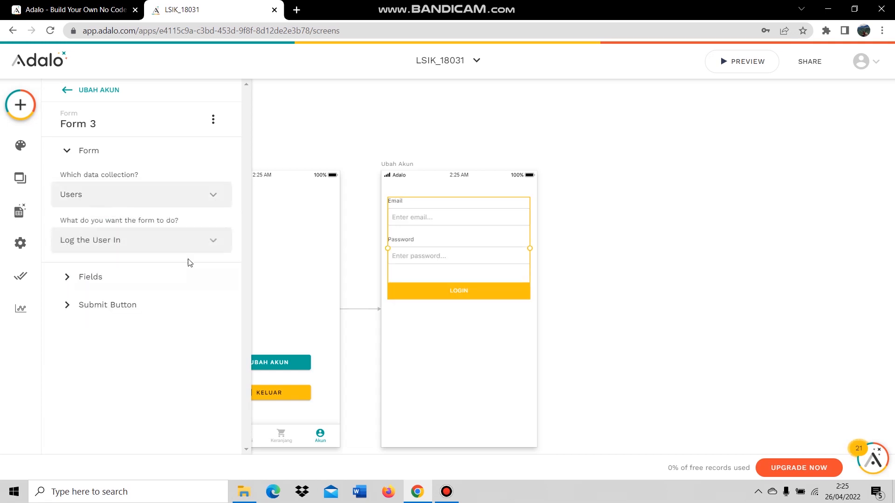
pyautogui.click(156, 235)
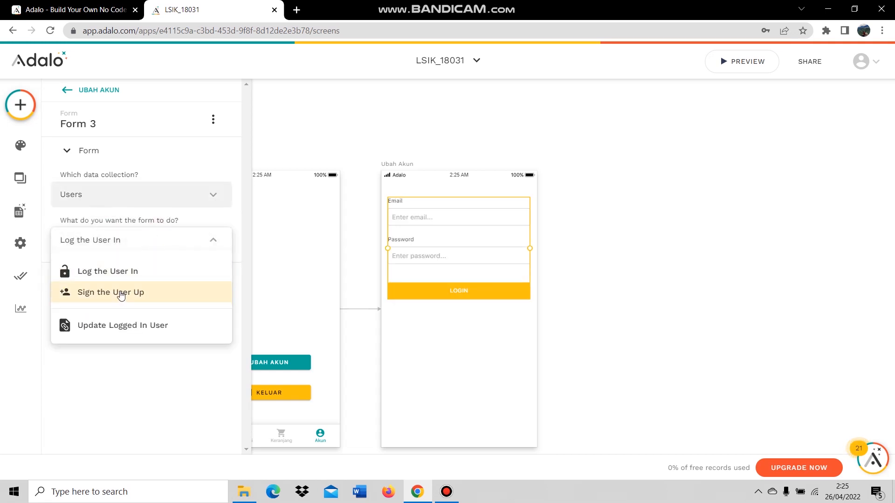
pyautogui.click(121, 322)
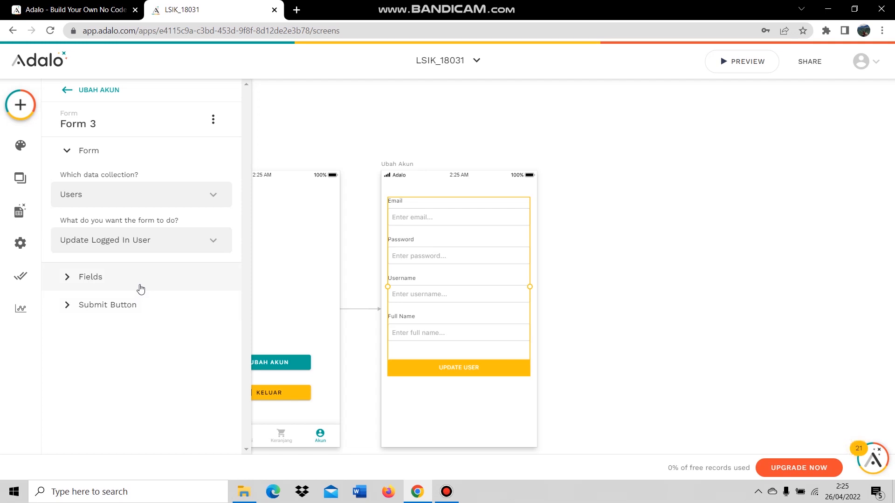
# Delete the Password and Username fields from the form.
pyautogui.click(140, 288)
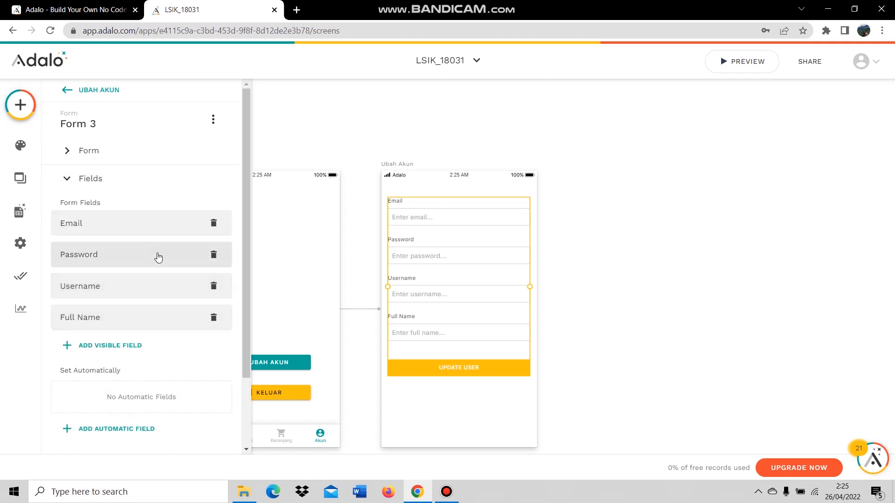
pyautogui.click(212, 261)
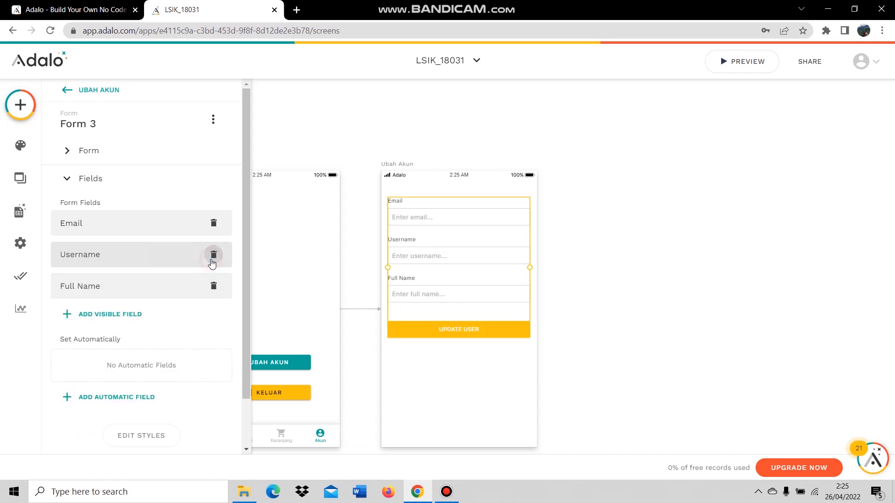
pyautogui.click(214, 258)
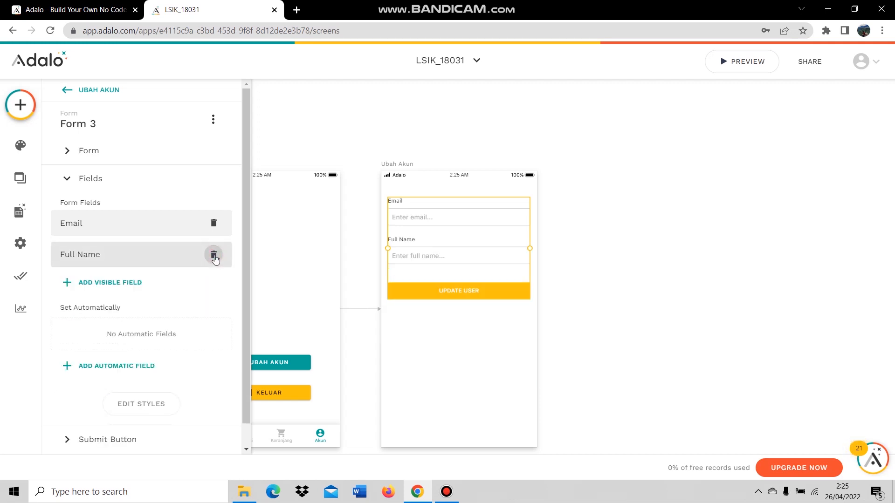
pyautogui.scroll(-1, 132, 404)
pyautogui.click(130, 414)
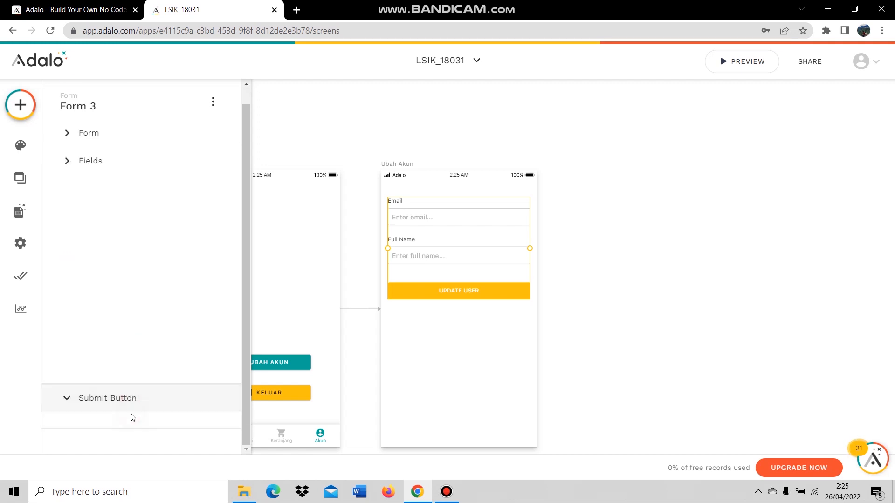
# Add a Link > Back action to the form's submit button.
pyautogui.click(155, 332)
pyautogui.moveTo(154, 110)
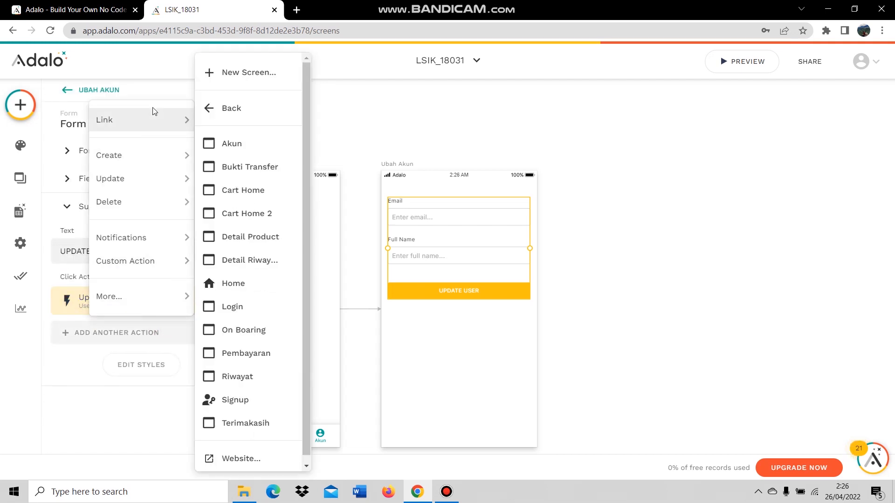
pyautogui.click(212, 108)
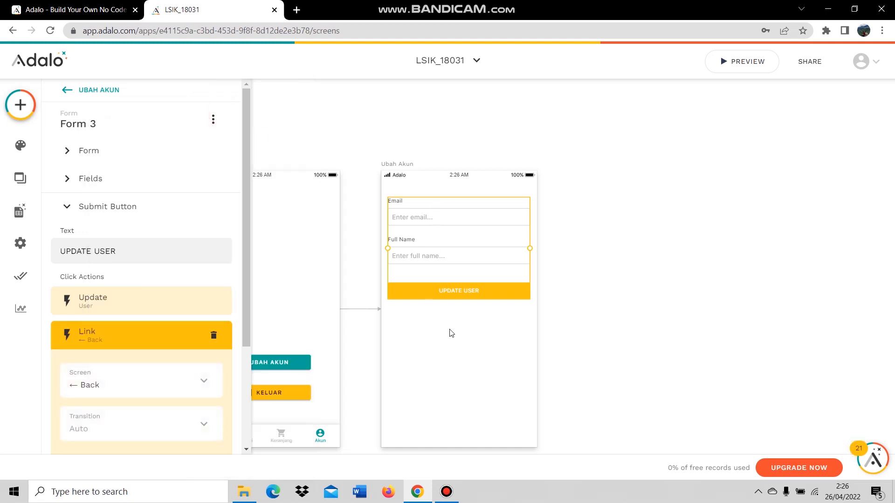
pyautogui.scroll(-3, 196, 391)
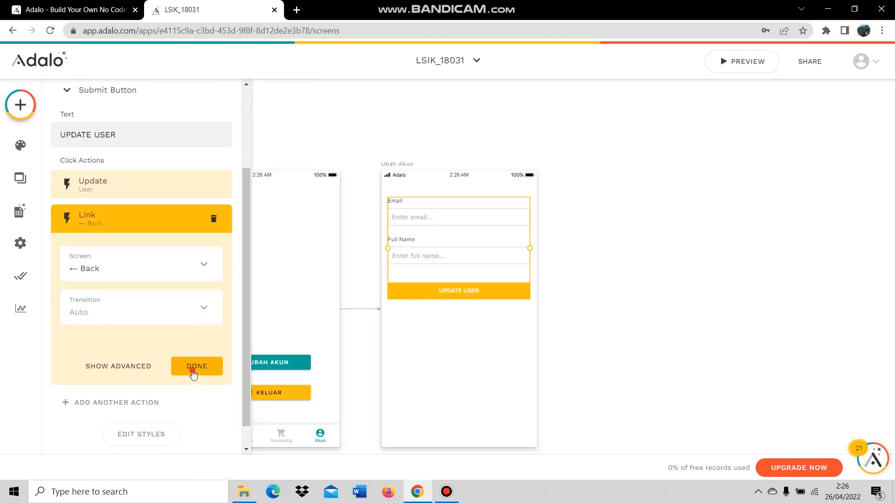
pyautogui.click(194, 364)
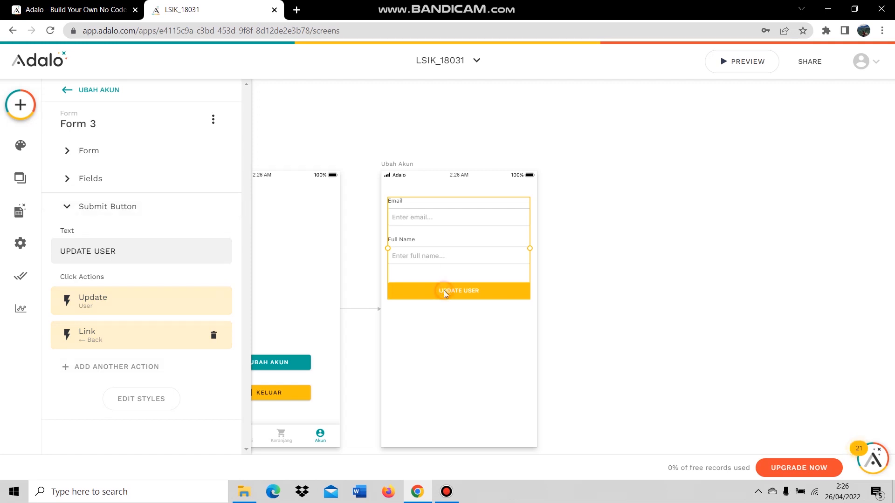
# Change the submit button's text to 'Ubah Akun'.
pyautogui.click(85, 149)
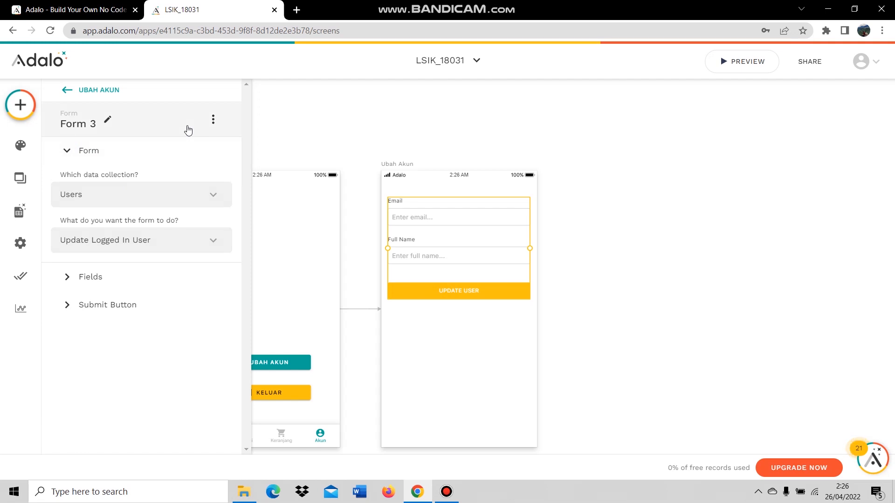
pyautogui.click(128, 304)
pyautogui.tripleClick(110, 251)
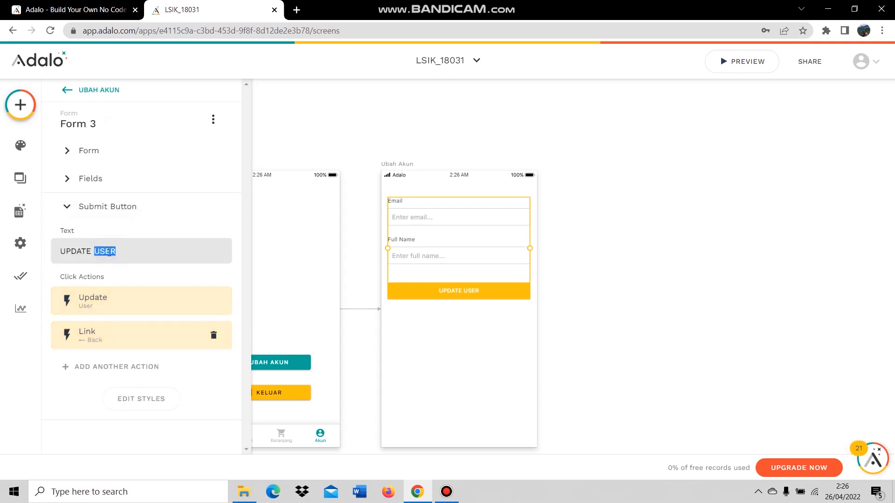
pyautogui.write('Uba')
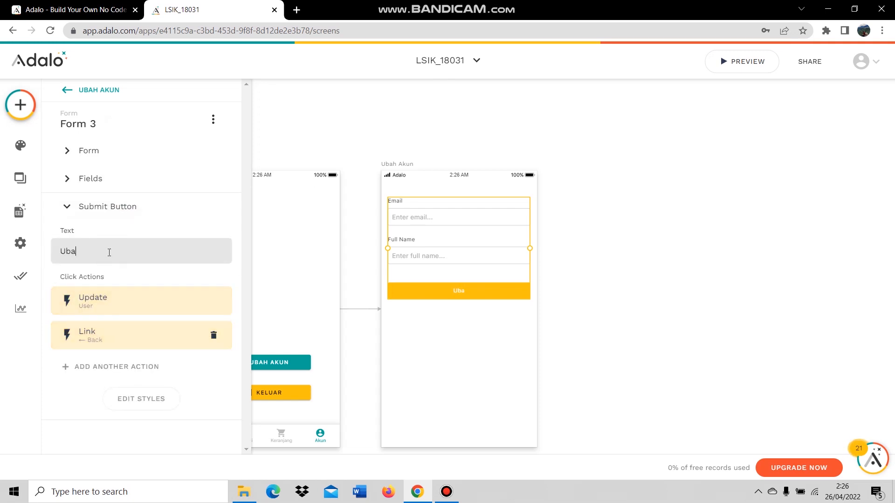
pyautogui.write('h Akun')
pyautogui.click(574, 206)
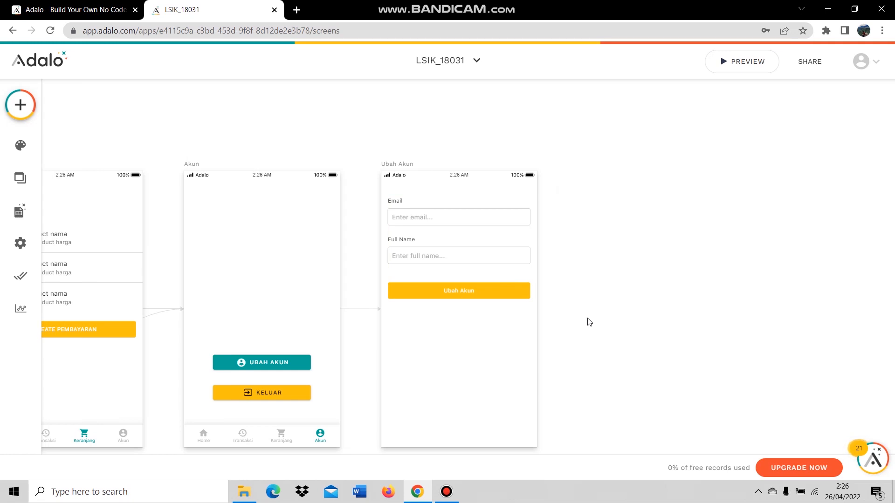
# Drag the form lower on the Ubah Akun screen.
pyautogui.click(456, 218)
pyautogui.moveTo(466, 255); pyautogui.dragTo(468, 298)
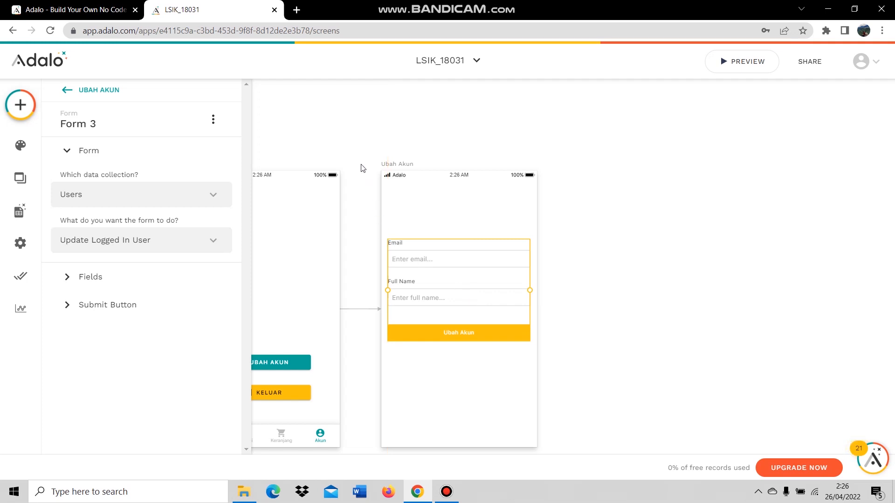
pyautogui.click(363, 168)
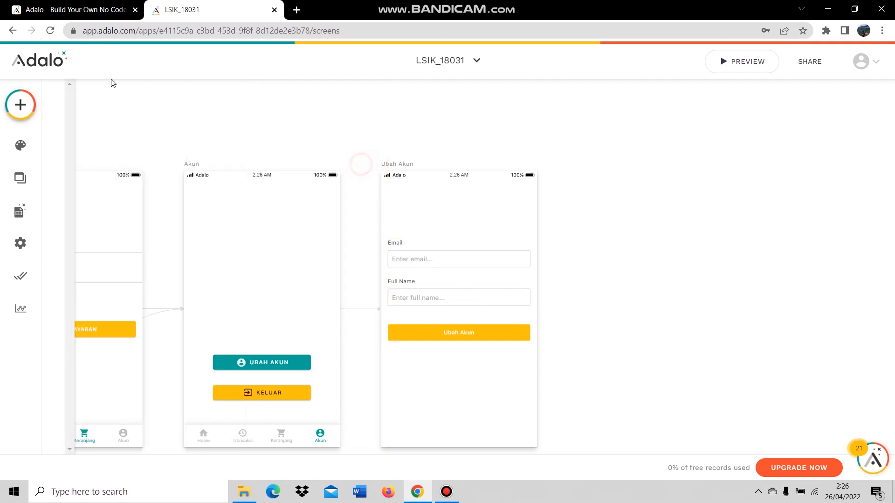
# Add a narrow label-less button with the arrow_back icon at the top of Ubah Akun.
pyautogui.click(29, 108)
pyautogui.moveTo(178, 224); pyautogui.dragTo(419, 203)
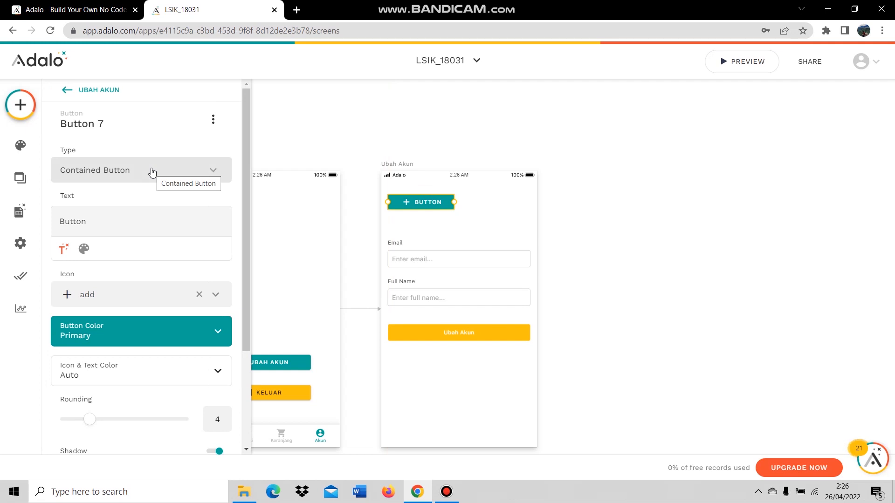
pyautogui.doubleClick(78, 222)
pyautogui.press('BackSpace')
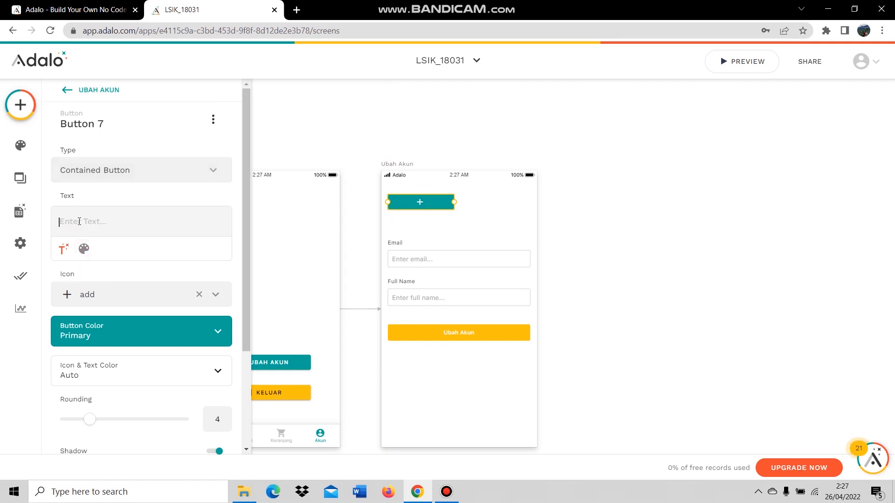
pyautogui.click(110, 295)
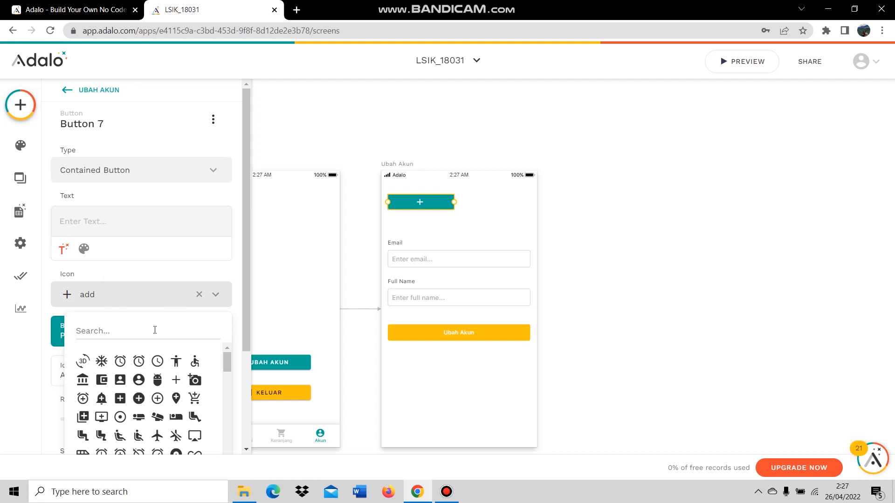
pyautogui.write('arr')
pyautogui.click(83, 361)
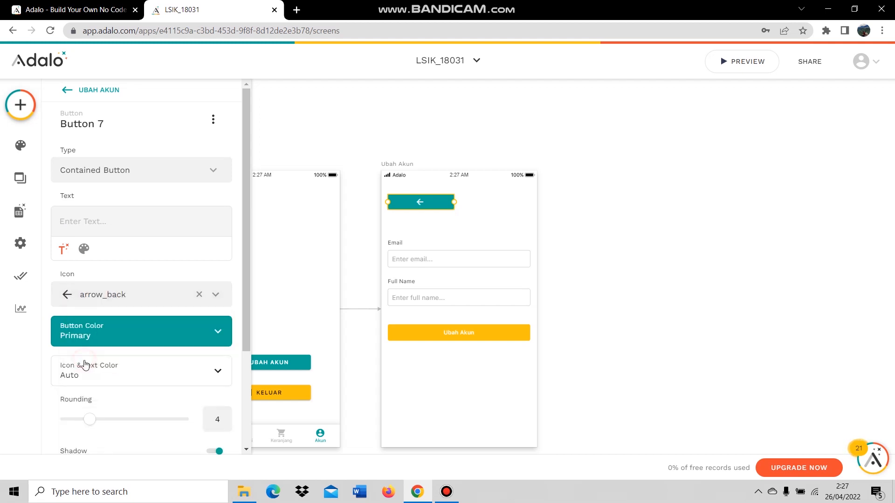
pyautogui.moveTo(420, 201); pyautogui.dragTo(409, 201)
pyautogui.click(541, 228)
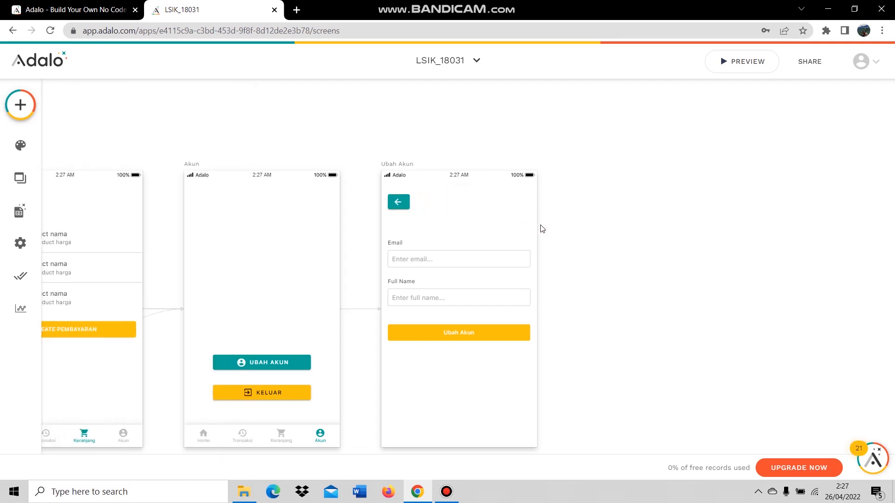
pyautogui.click(599, 262)
# Scroll the canvas to bring the Pembayaran, Bukti Transfer and Riwayat screens into view.
pyautogui.scroll(-3, 560, 308)
pyautogui.scroll(-6, 511, 369)
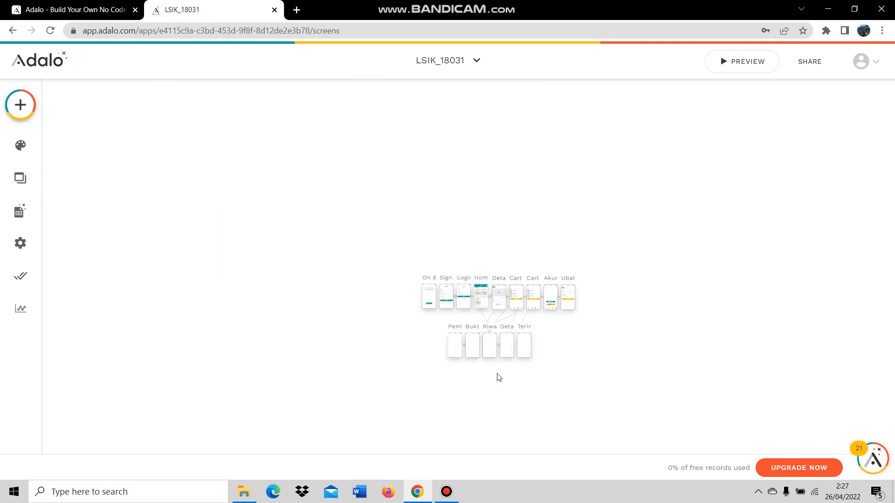
pyautogui.scroll(5, 440, 351)
pyautogui.scroll(3, 345, 261)
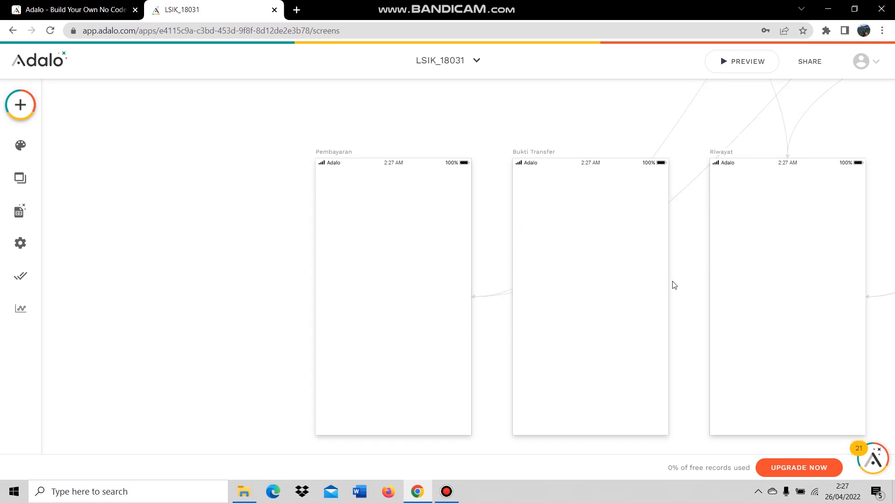
pyautogui.scroll(-5, 589, 343)
pyautogui.scroll(3, 653, 362)
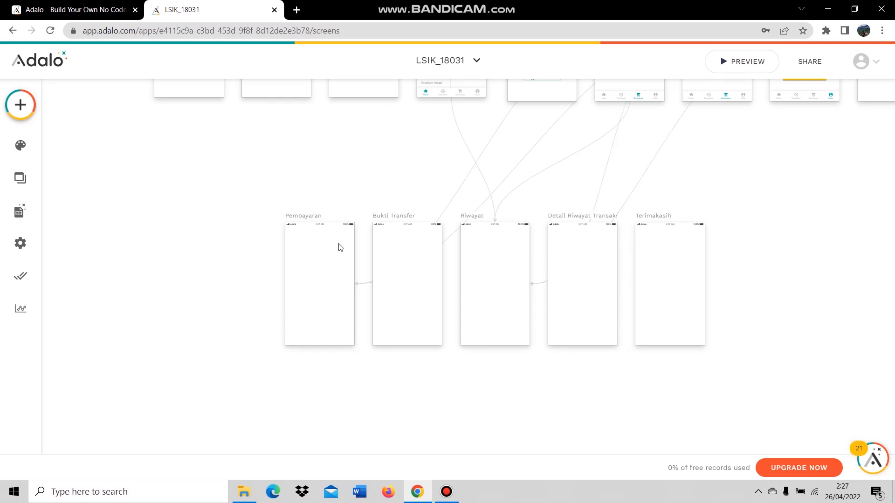
pyautogui.scroll(2, 266, 298)
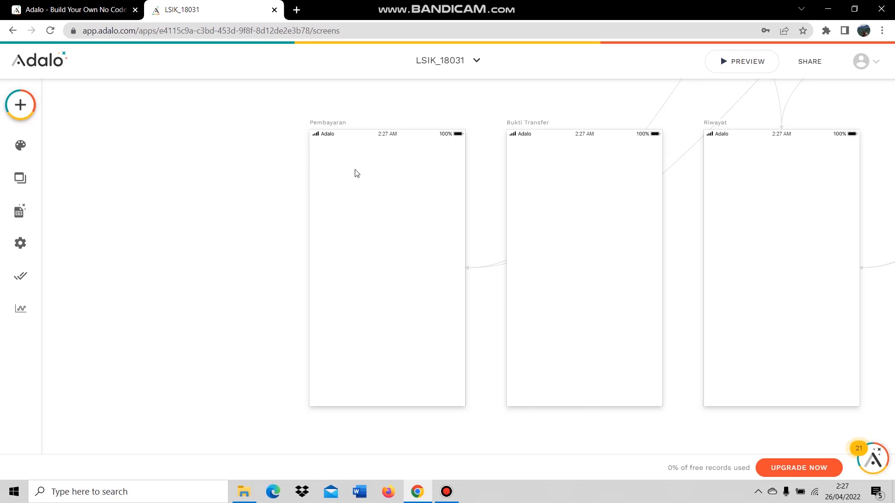
# Add a Simple List to Pembayaran listing the logged-in user's Chart items.
pyautogui.click(20, 104)
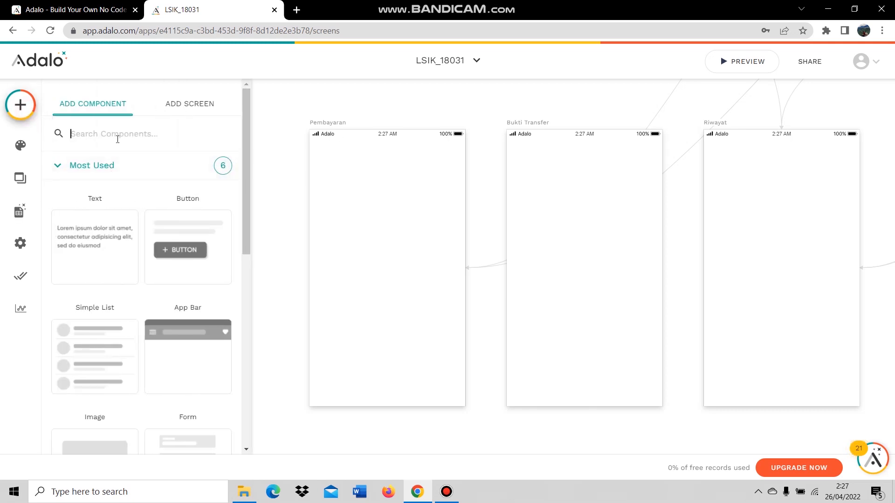
pyautogui.write('simple')
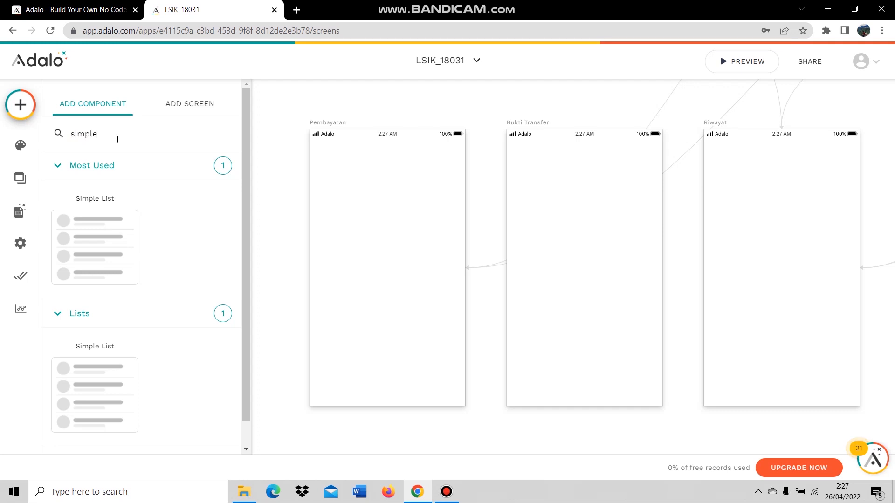
pyautogui.moveTo(103, 252); pyautogui.dragTo(391, 218)
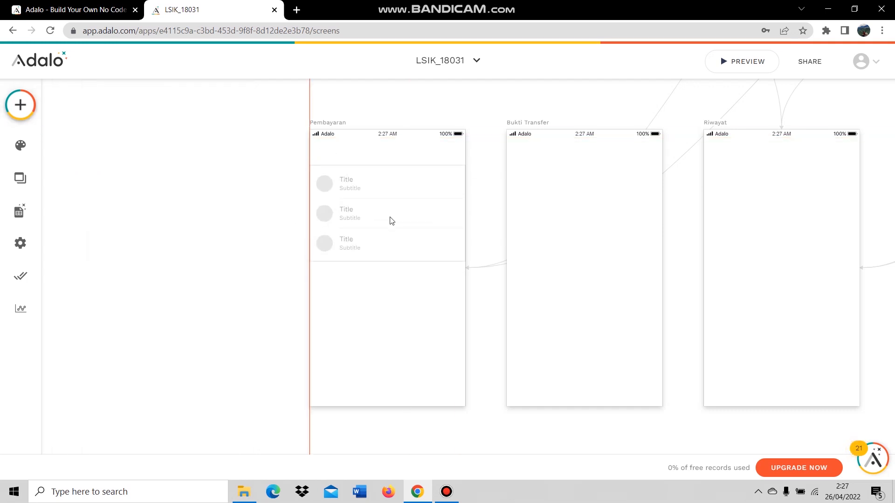
pyautogui.click(170, 212)
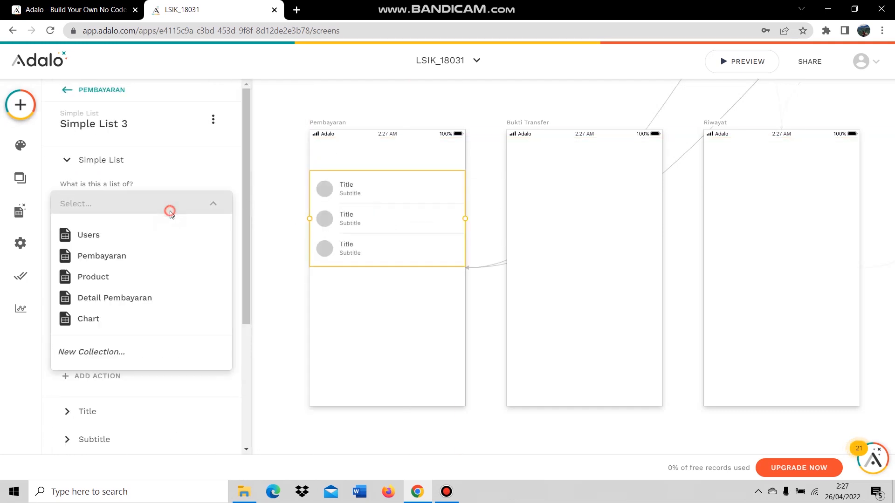
pyautogui.click(126, 315)
pyautogui.click(140, 243)
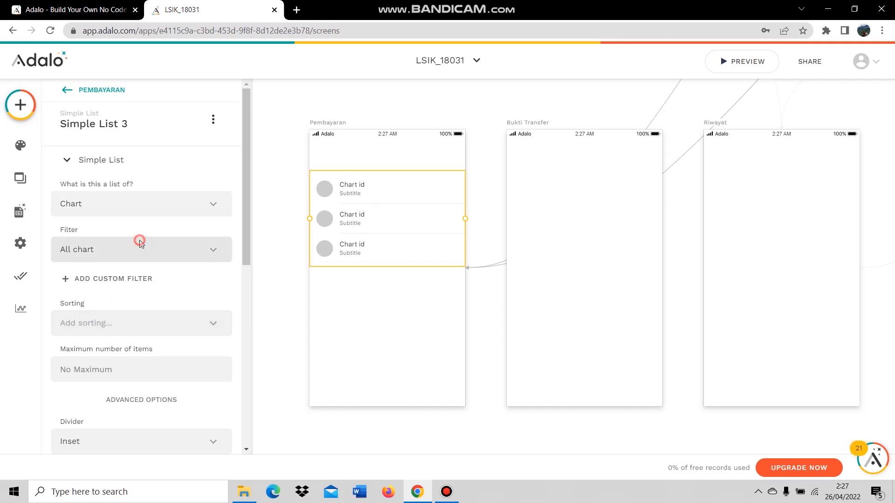
pyautogui.click(170, 303)
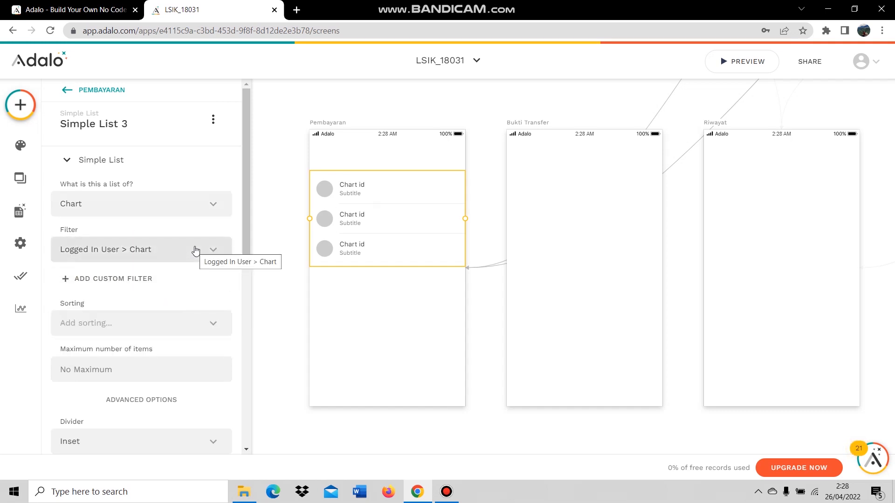
# Set each list item's title to the product's Nama.
pyautogui.scroll(-5, 145, 355)
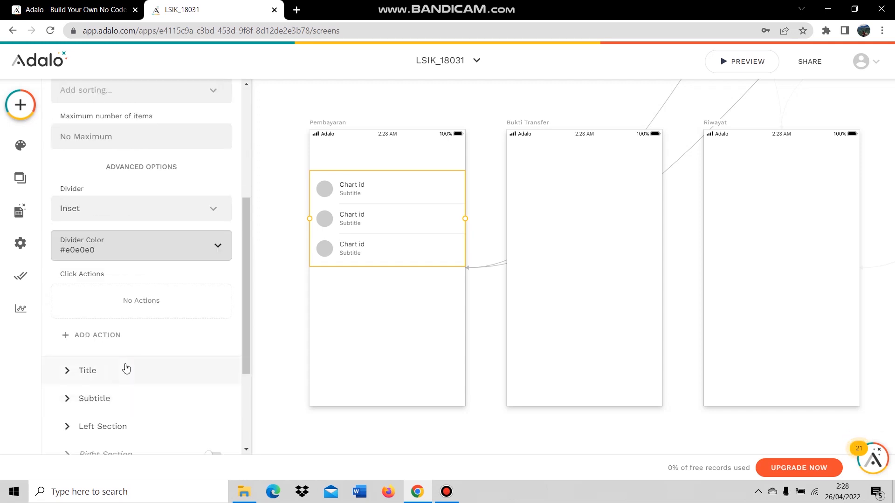
pyautogui.click(126, 367)
pyautogui.scroll(3, 109, 154)
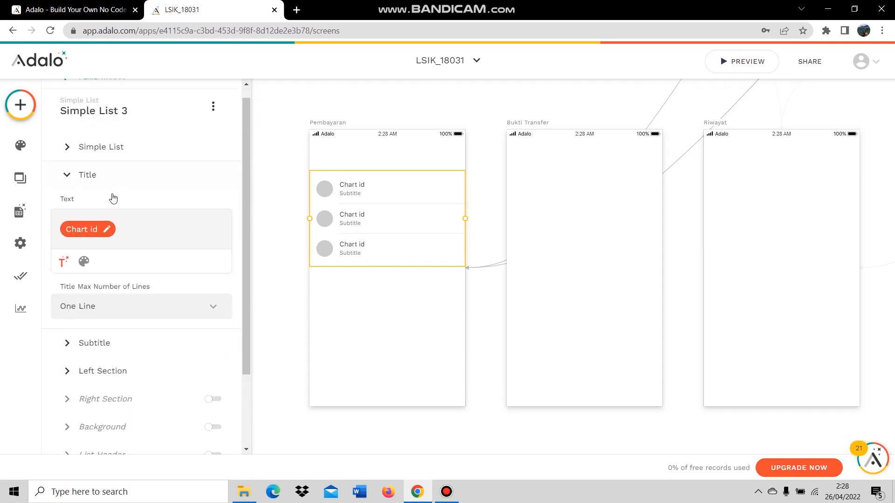
pyautogui.press('BackSpace')
pyautogui.click(65, 263)
pyautogui.moveTo(121, 220)
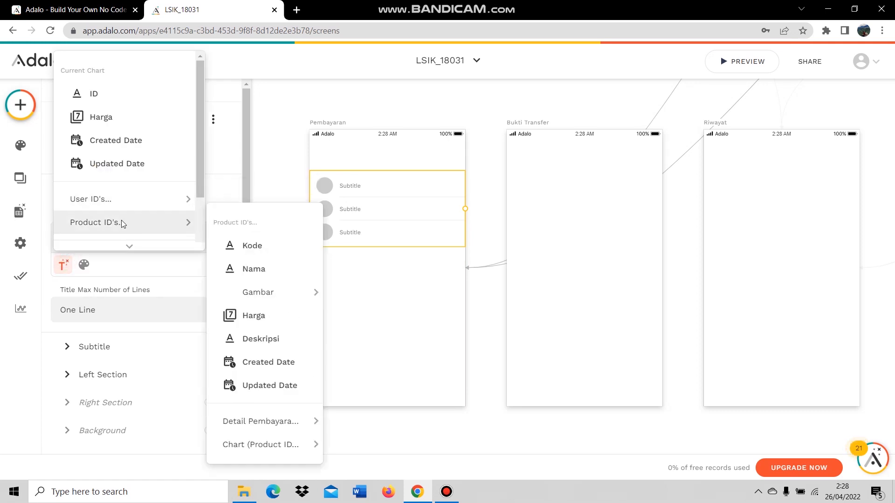
pyautogui.click(254, 267)
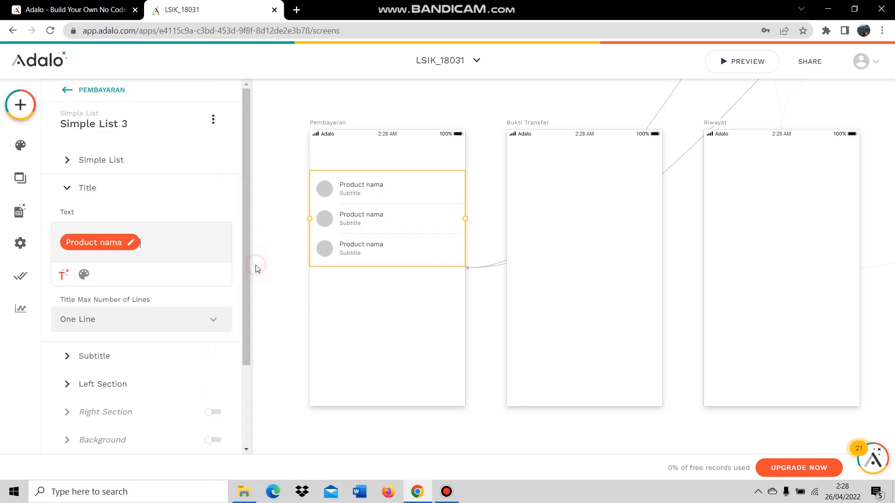
# Set the item subtitle to 'Rp' followed by the product's Harga.
pyautogui.click(136, 357)
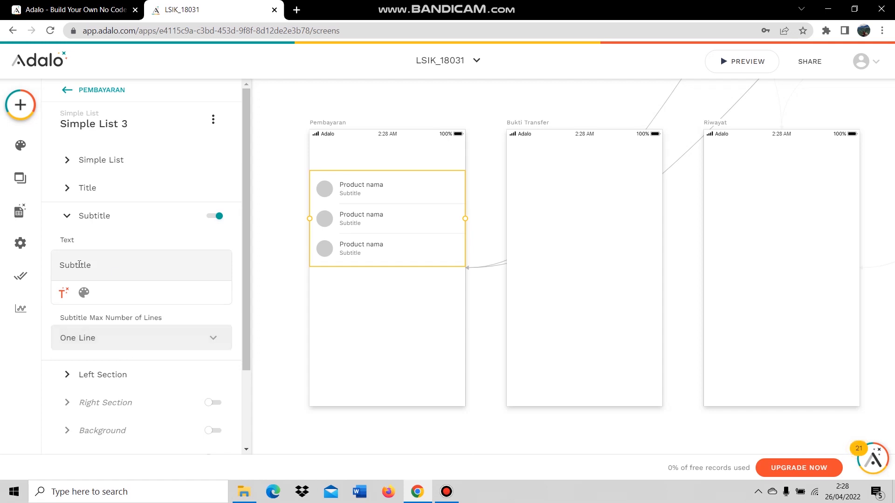
pyautogui.doubleClick(79, 264)
pyautogui.press('BackSpace')
pyautogui.write('Rp')
pyautogui.click(62, 294)
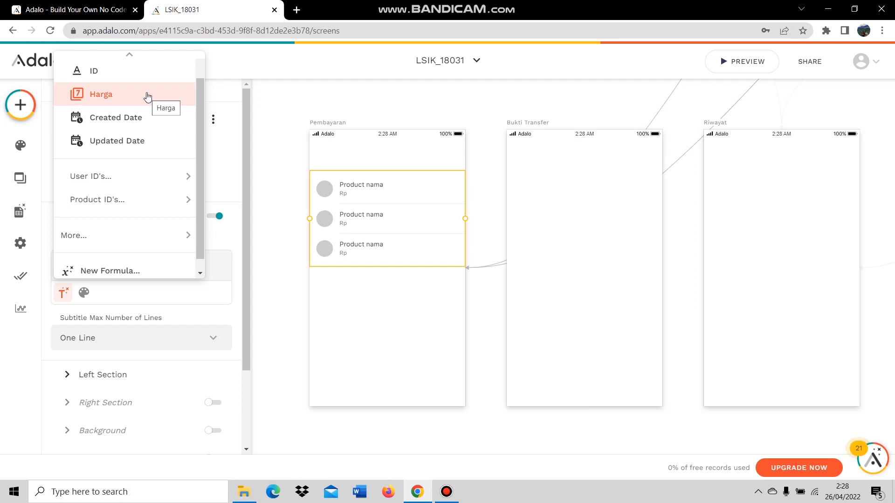
pyautogui.moveTo(128, 202)
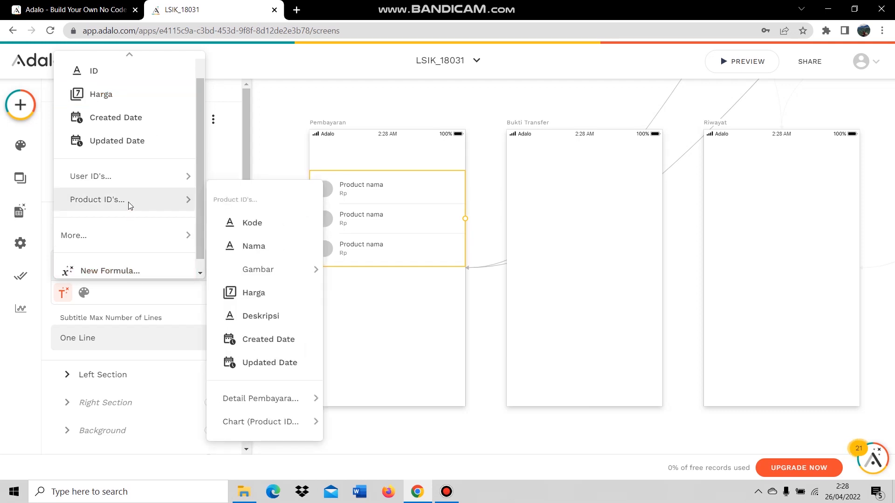
pyautogui.click(261, 302)
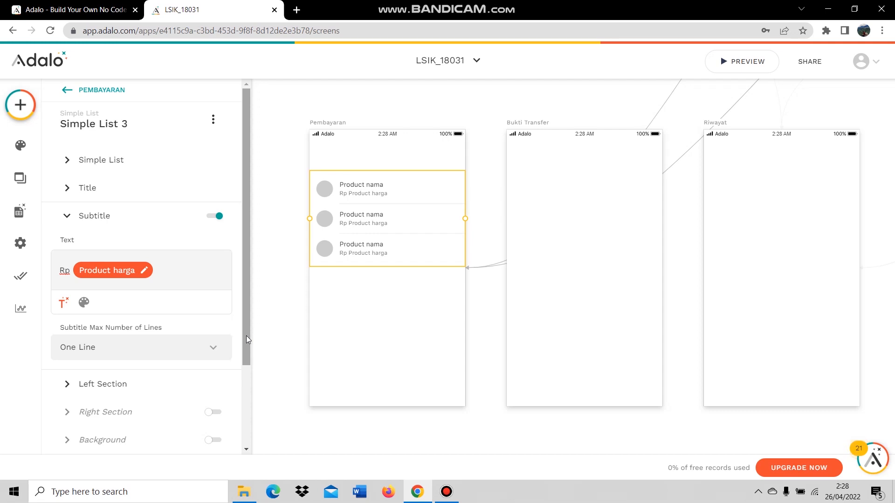
# Show the product's Gambar as each item's left-section image.
pyautogui.click(132, 383)
pyautogui.click(136, 297)
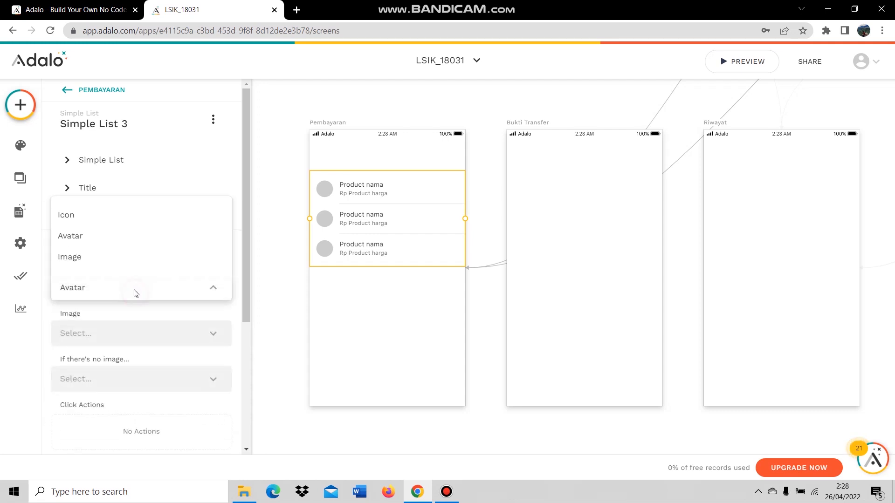
pyautogui.click(129, 257)
pyautogui.click(166, 334)
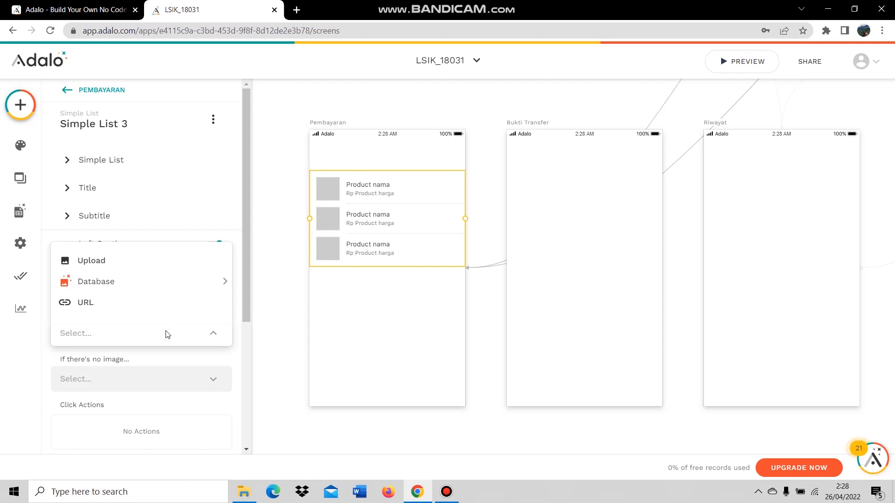
pyautogui.moveTo(166, 283)
pyautogui.moveTo(279, 323)
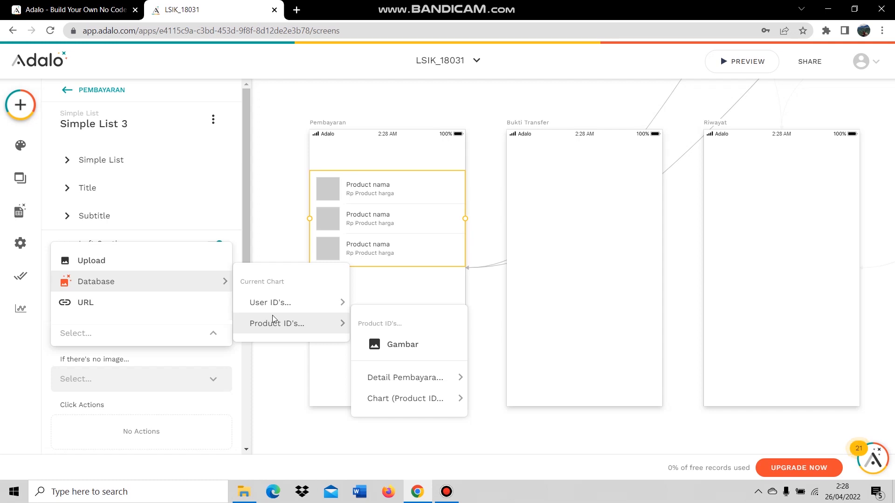
pyautogui.click(389, 345)
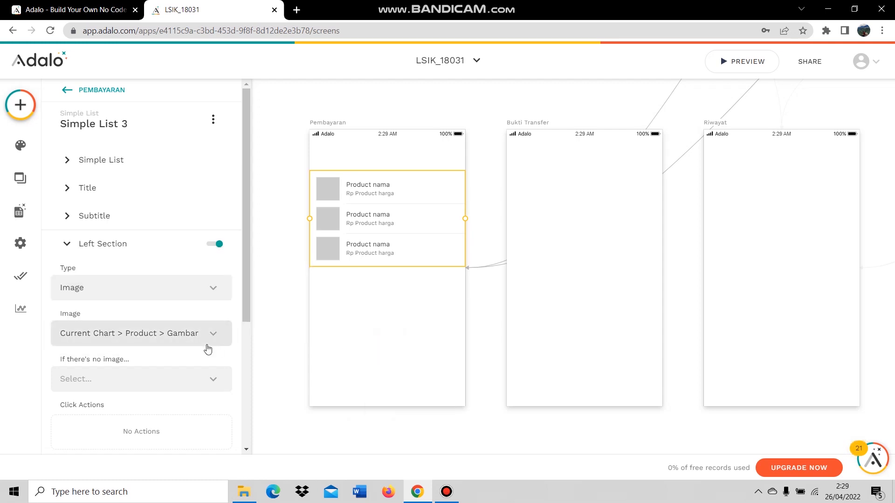
pyautogui.scroll(-3, 182, 359)
pyautogui.click(147, 134)
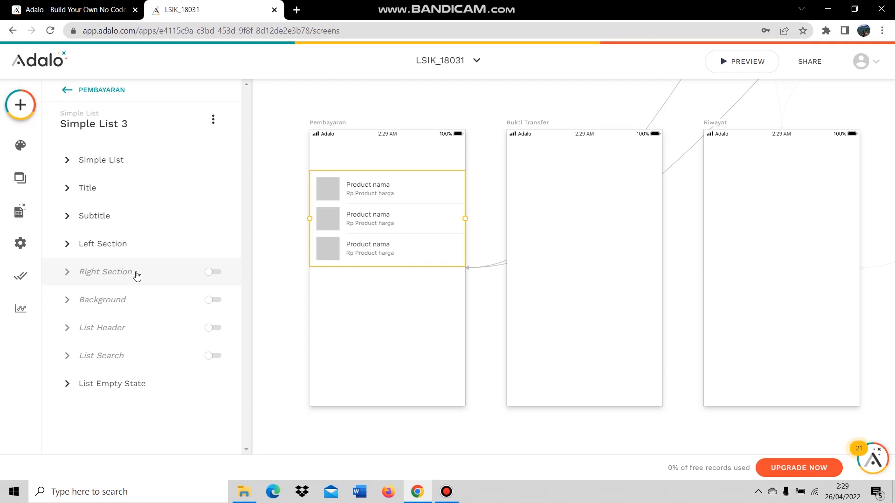
# Replace the items' right-side plus icon with a blank checkbox icon.
pyautogui.click(136, 276)
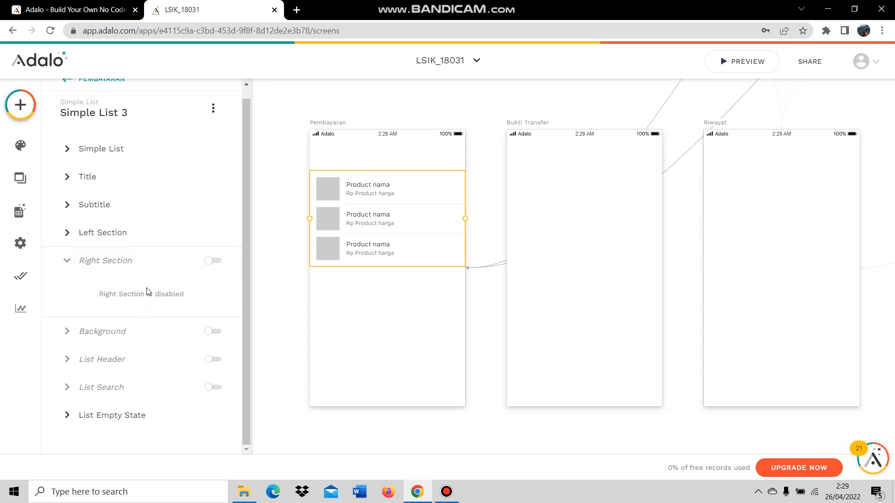
pyautogui.click(213, 261)
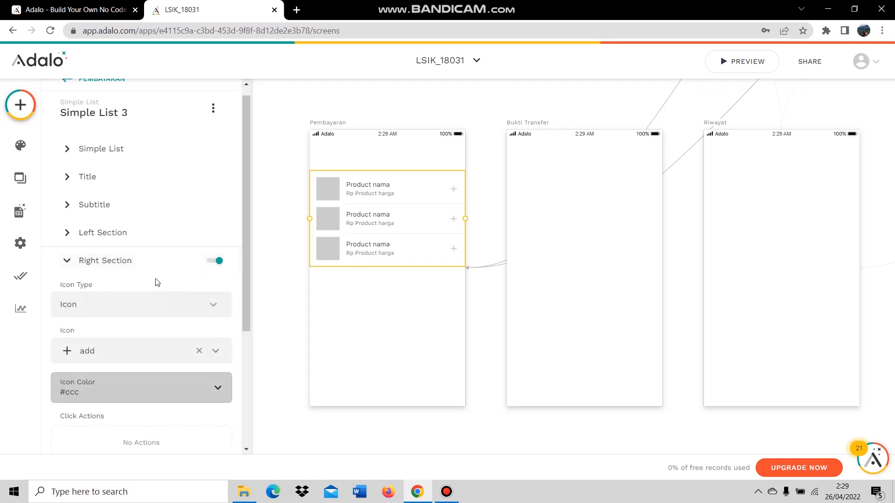
pyautogui.click(199, 350)
pyautogui.click(134, 351)
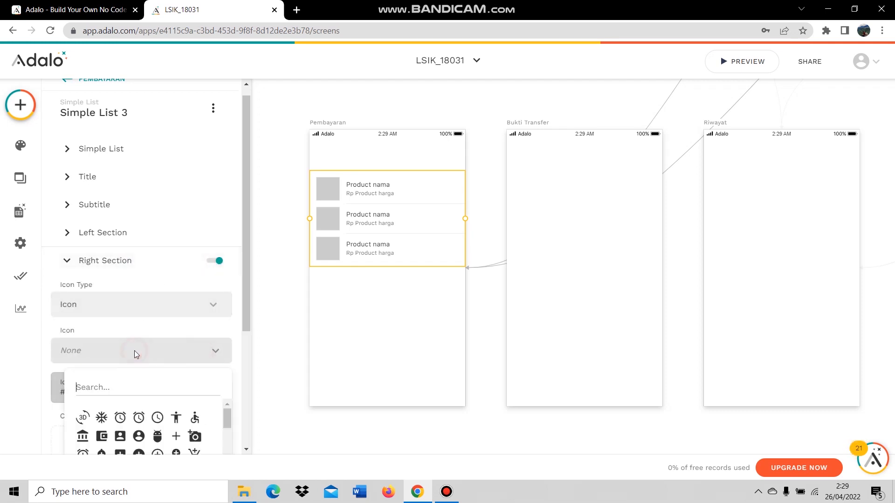
pyautogui.write('che')
pyautogui.write('c')
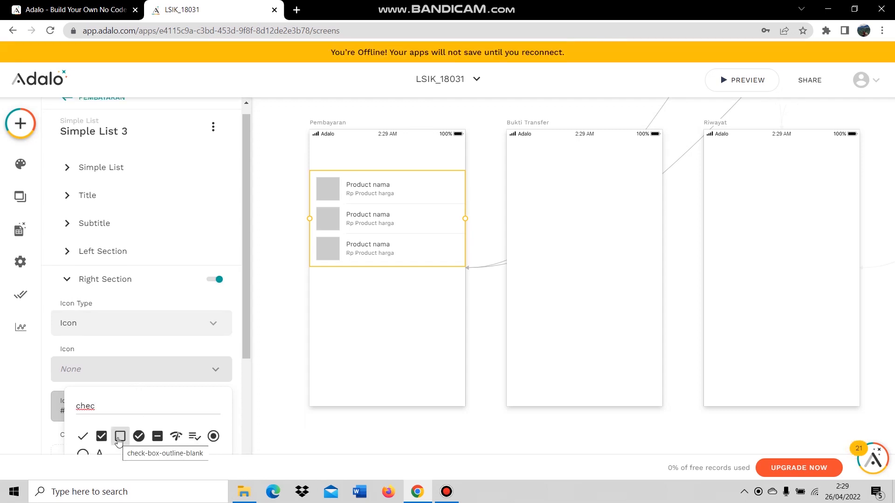
pyautogui.click(120, 437)
# Add a Create Detail Pembayaran click action to the checkbox.
pyautogui.scroll(-1, 191, 350)
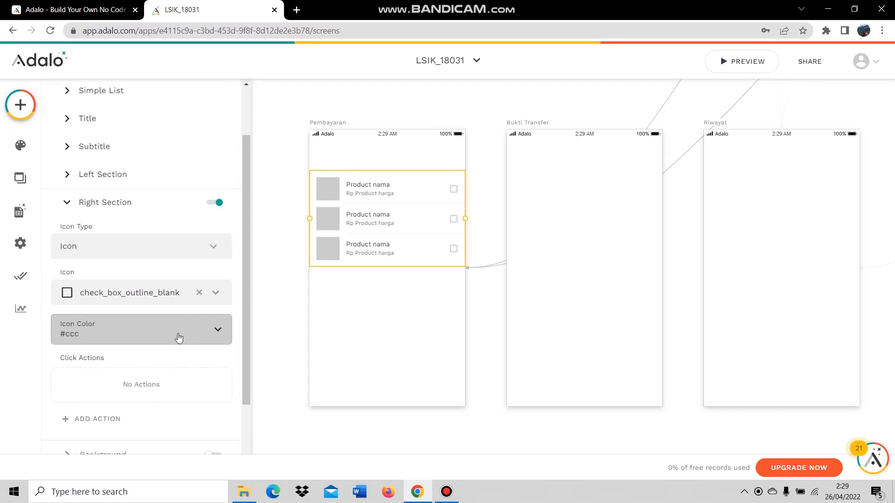
pyautogui.scroll(-1, 122, 332)
pyautogui.click(93, 363)
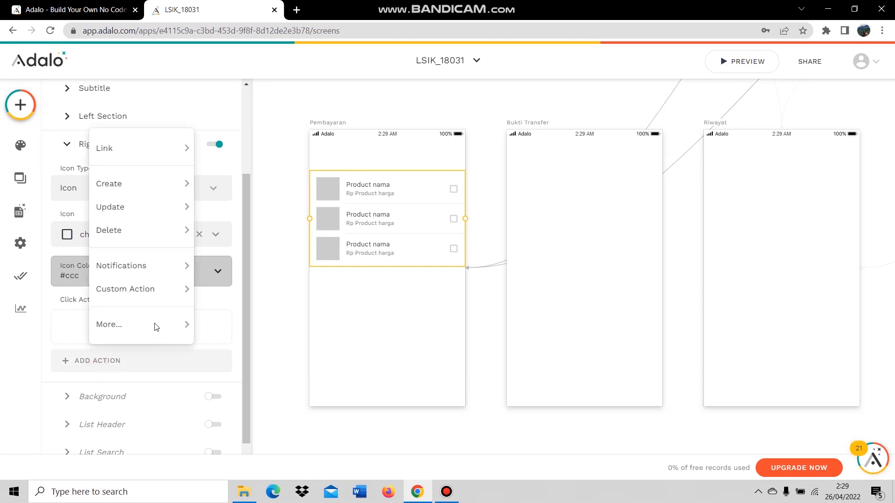
pyautogui.moveTo(131, 186)
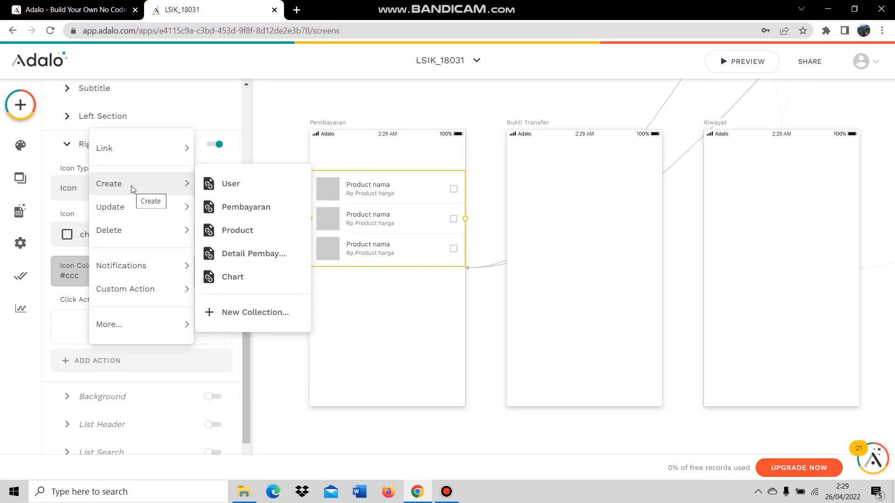
pyautogui.click(243, 253)
pyautogui.scroll(-2, 172, 335)
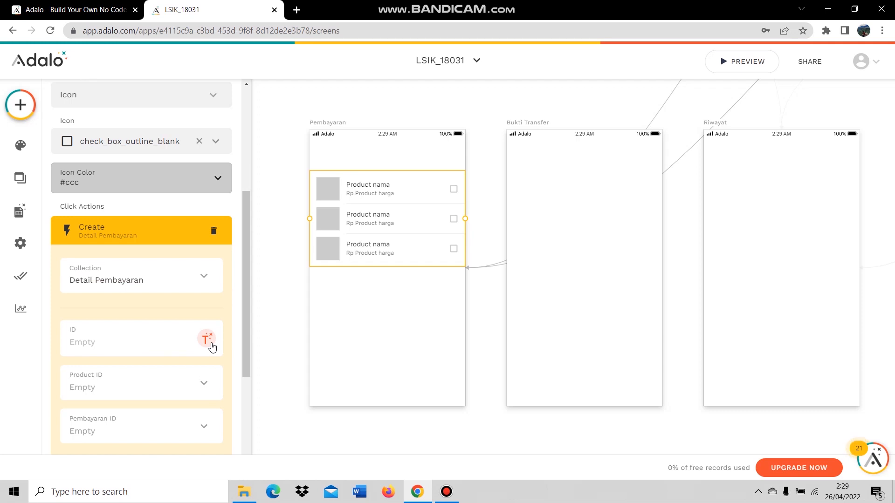
pyautogui.click(209, 344)
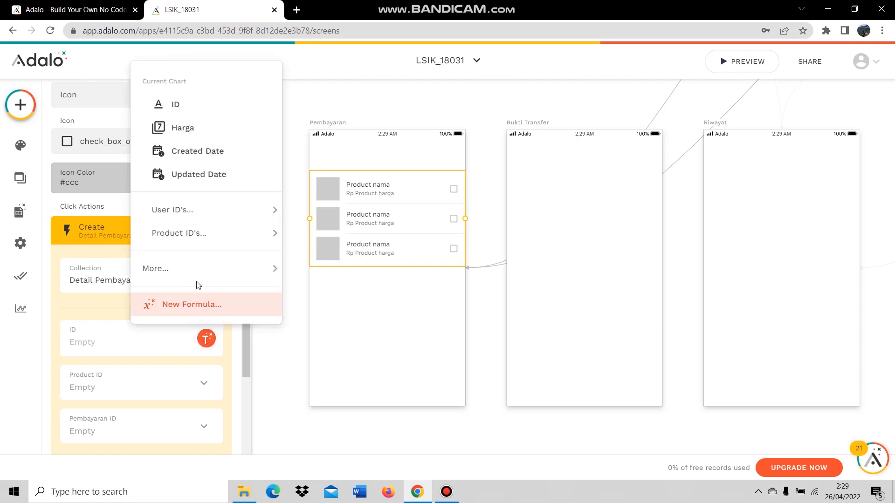
pyautogui.moveTo(211, 234)
pyautogui.moveTo(212, 276)
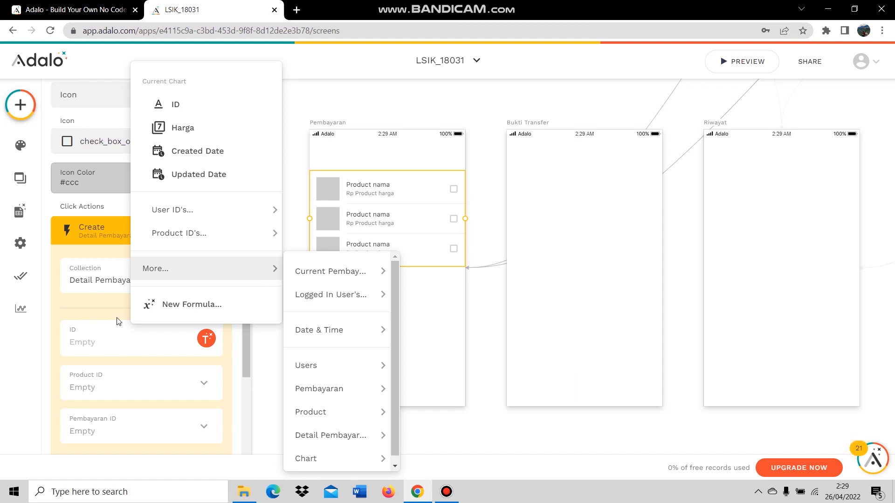
pyautogui.click(118, 341)
# Fill ID with Detail Pembayaran count, Product ID with chart's product, Pembayaran ID with current Pembayaran.
pyautogui.scroll(-2, 153, 335)
pyautogui.scroll(-2, 201, 311)
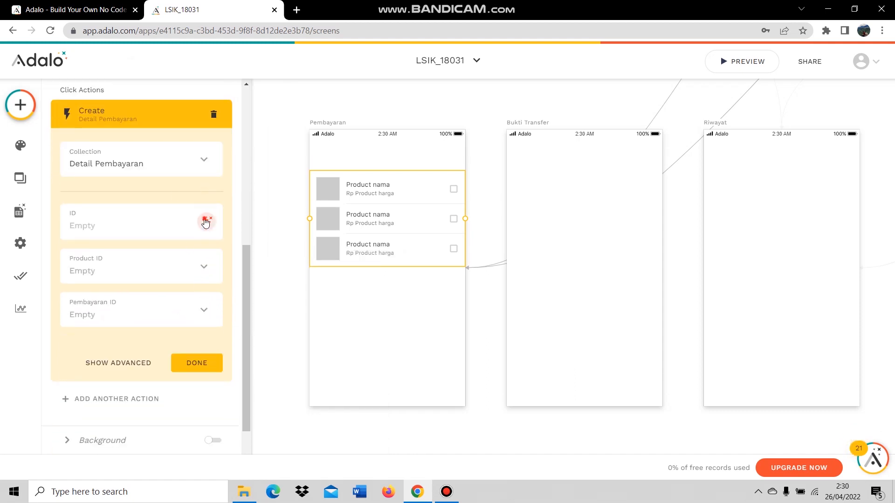
pyautogui.click(206, 222)
pyautogui.moveTo(208, 444)
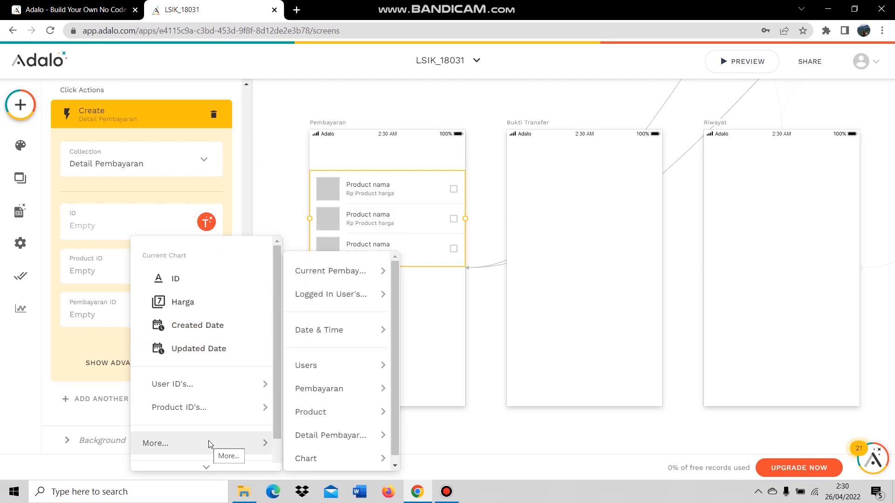
pyautogui.moveTo(372, 435)
pyautogui.click(431, 435)
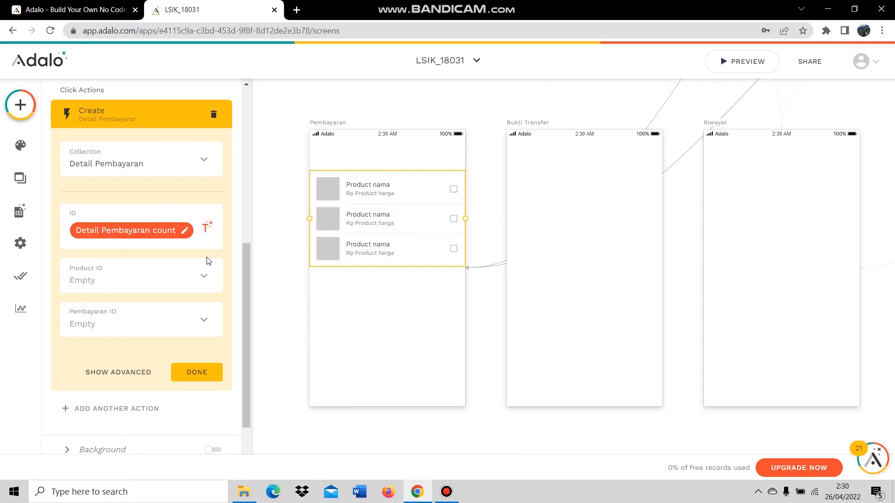
pyautogui.click(205, 279)
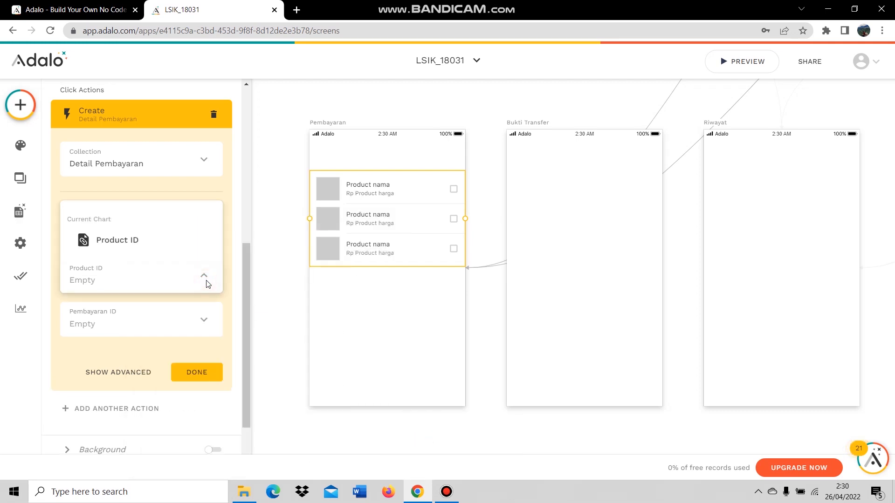
pyautogui.click(142, 243)
pyautogui.click(173, 319)
pyautogui.click(155, 288)
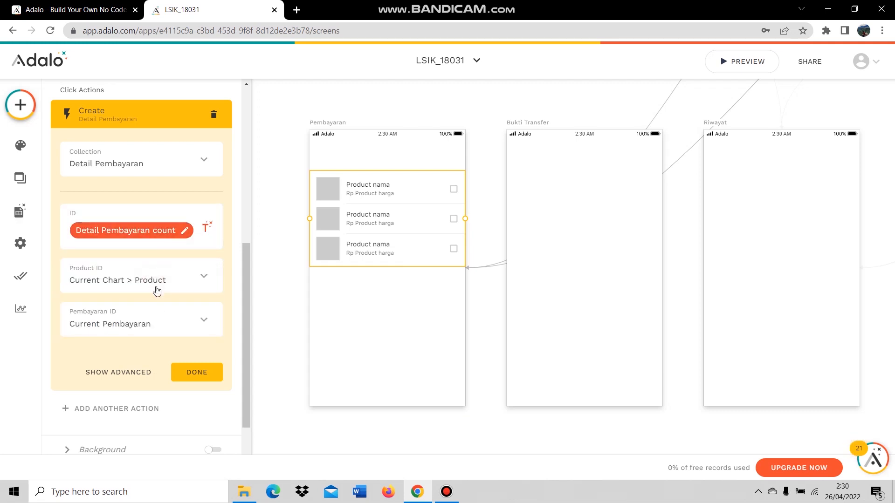
pyautogui.click(205, 375)
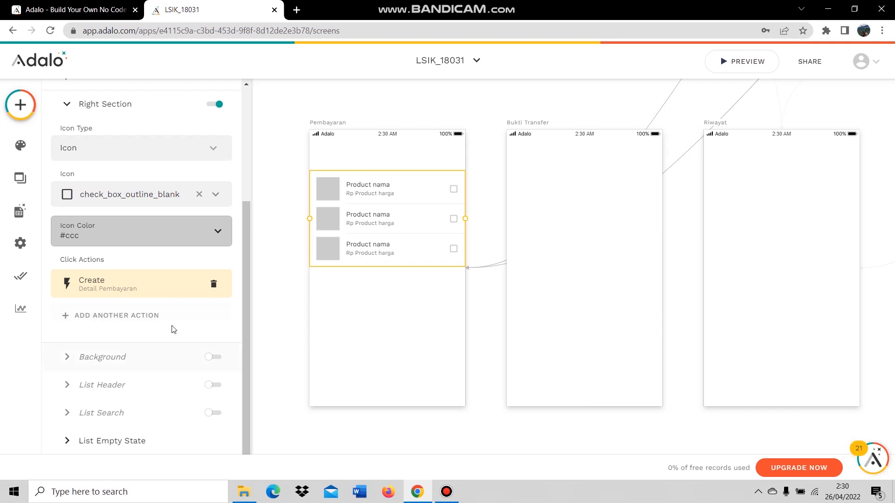
# Reopen the Create action to check when it runs, then close it.
pyautogui.scroll(1, 175, 336)
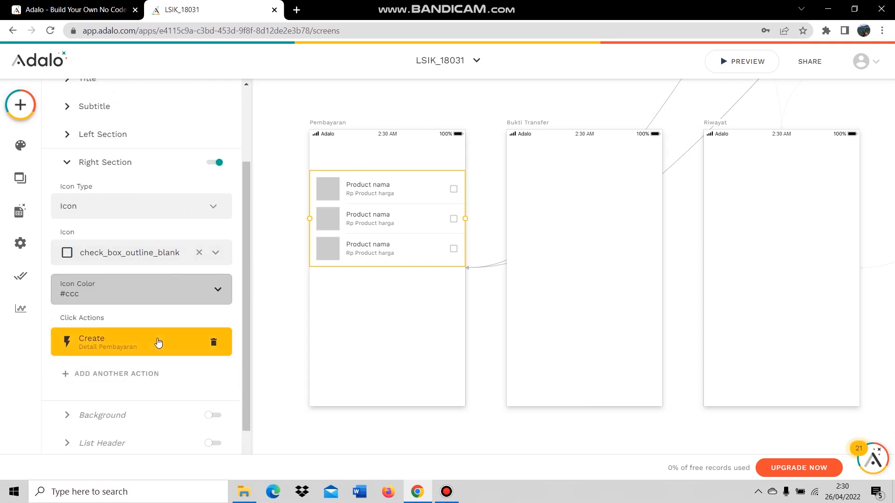
pyautogui.click(158, 342)
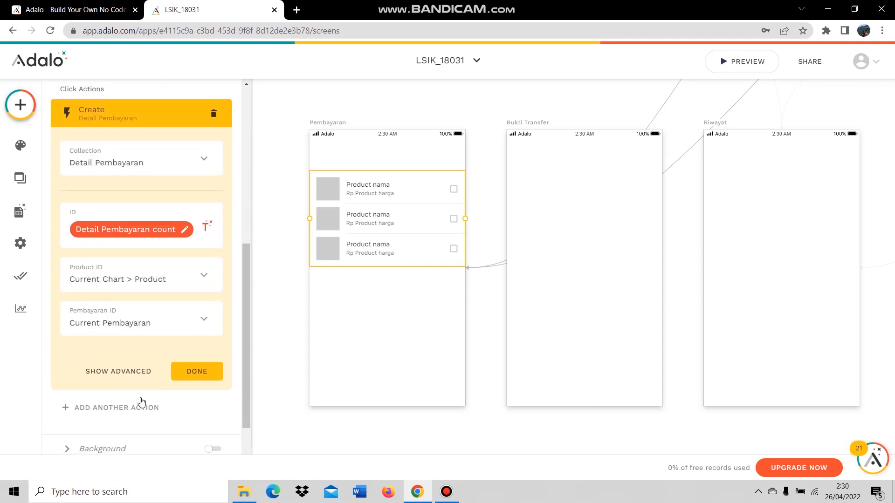
pyautogui.click(126, 368)
pyautogui.scroll(-1, 203, 350)
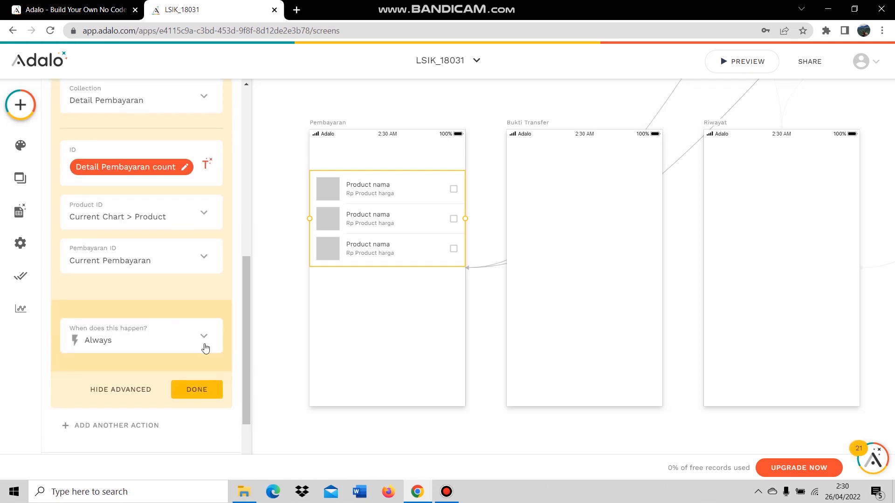
pyautogui.click(194, 390)
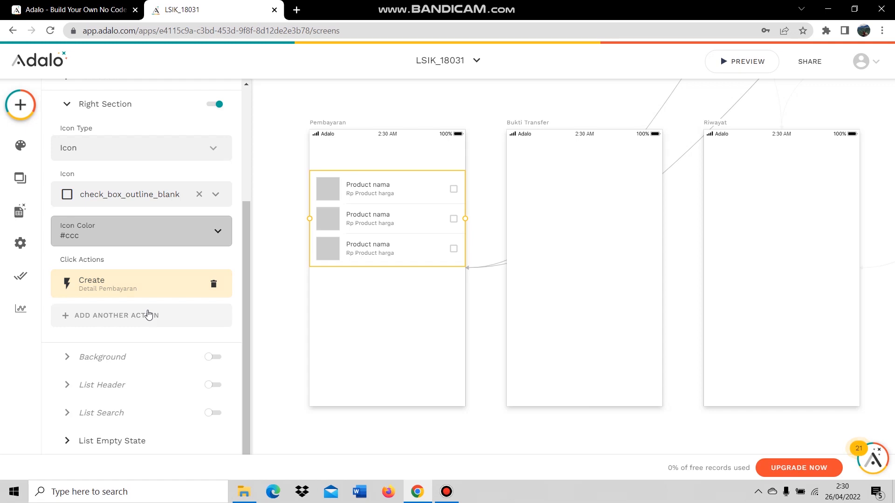
# Add a second click action that updates the Current Pembayaran.
pyautogui.click(149, 315)
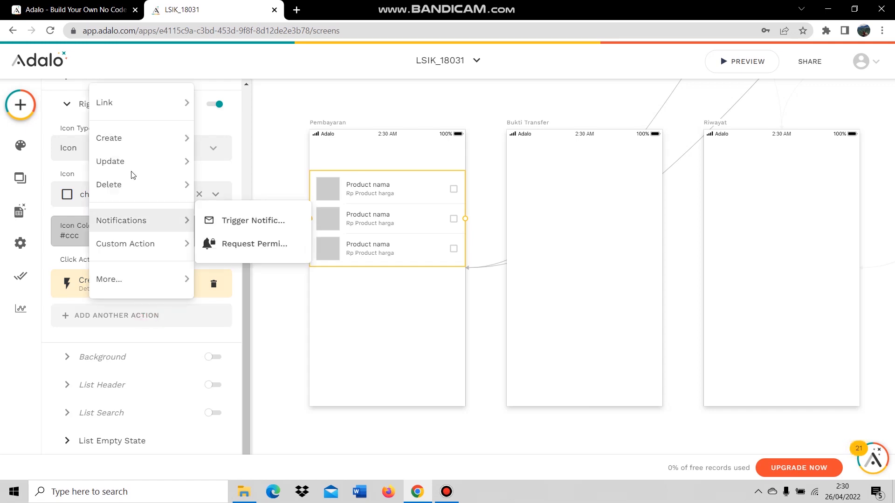
pyautogui.moveTo(138, 167)
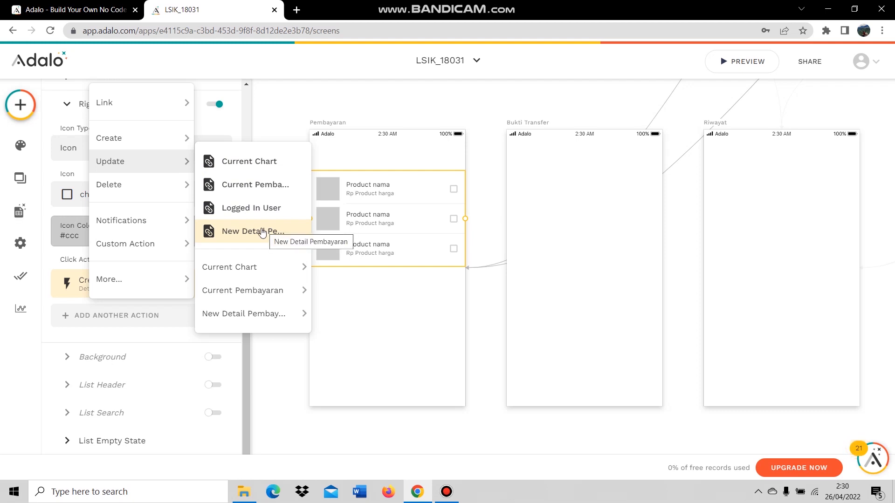
pyautogui.click(269, 184)
pyautogui.scroll(-1, 173, 275)
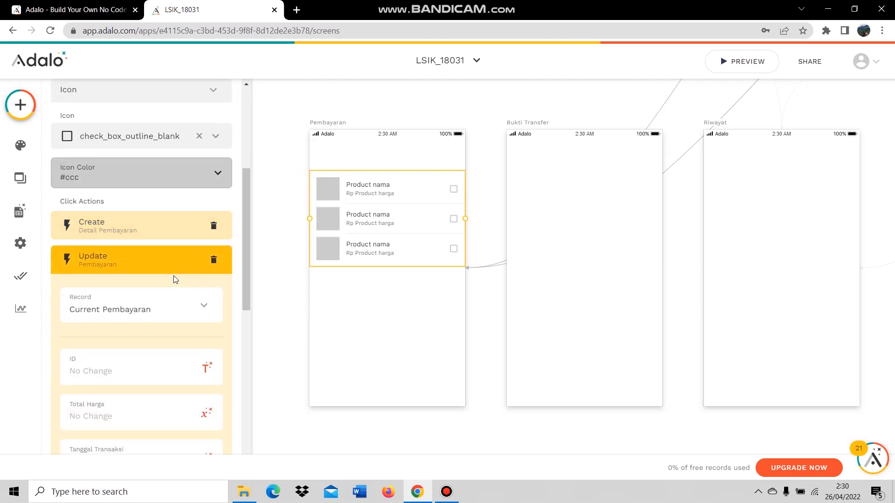
pyautogui.scroll(-1, 175, 289)
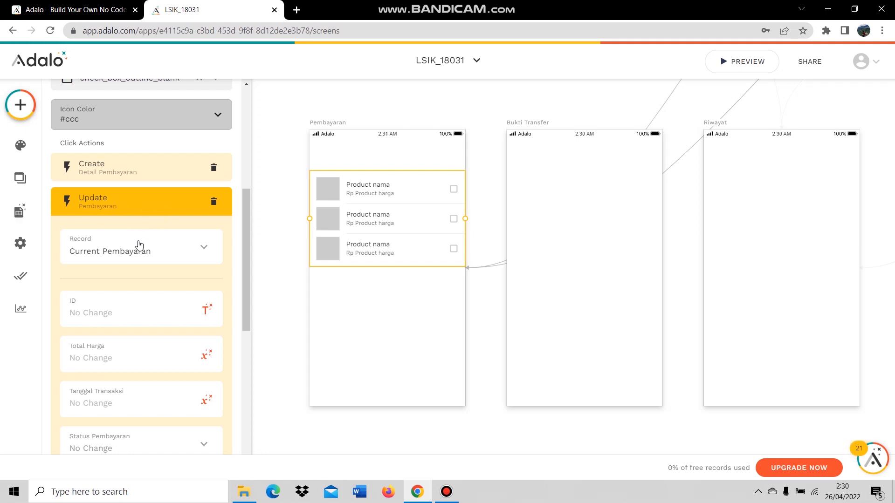
pyautogui.scroll(-1, 169, 268)
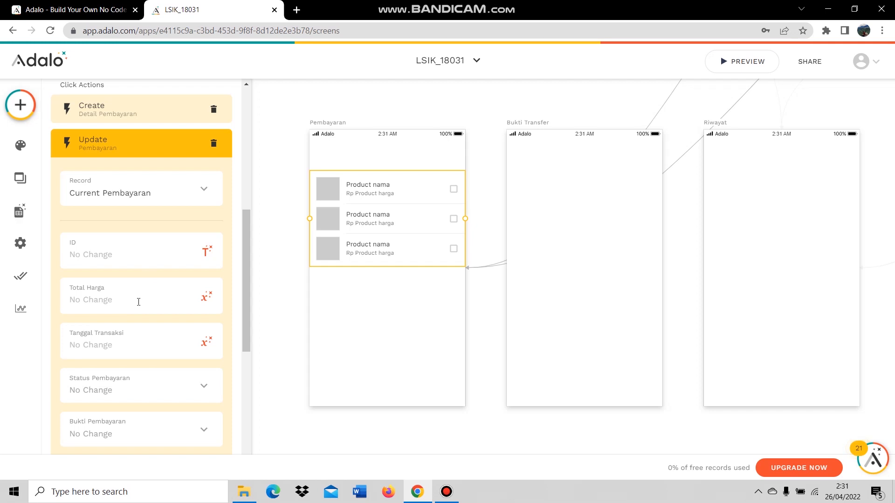
# Start the Total Harga value with an INT function containing Pembayaran total harga.
pyautogui.click(103, 304)
pyautogui.click(207, 296)
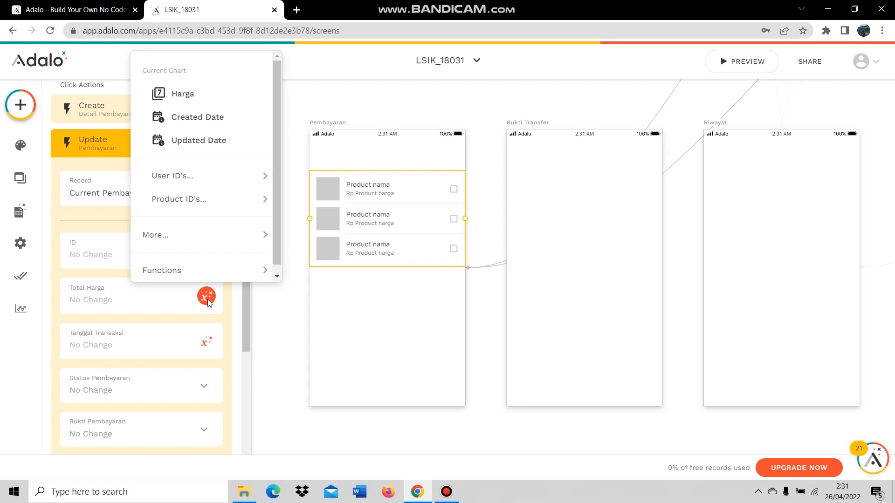
pyautogui.moveTo(203, 265)
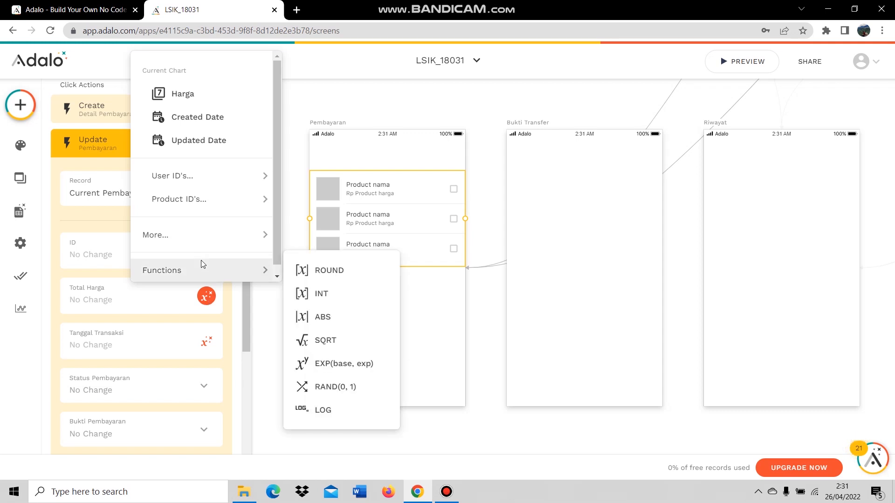
pyautogui.click(321, 295)
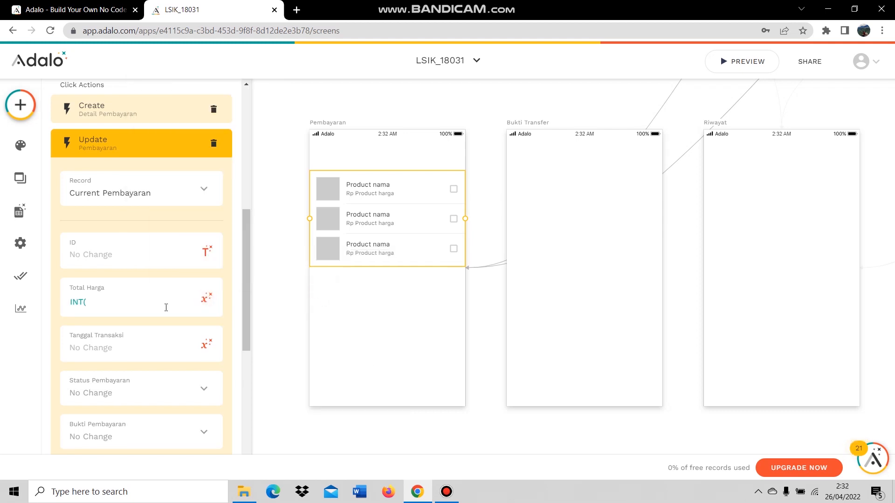
pyautogui.click(205, 300)
pyautogui.moveTo(240, 234)
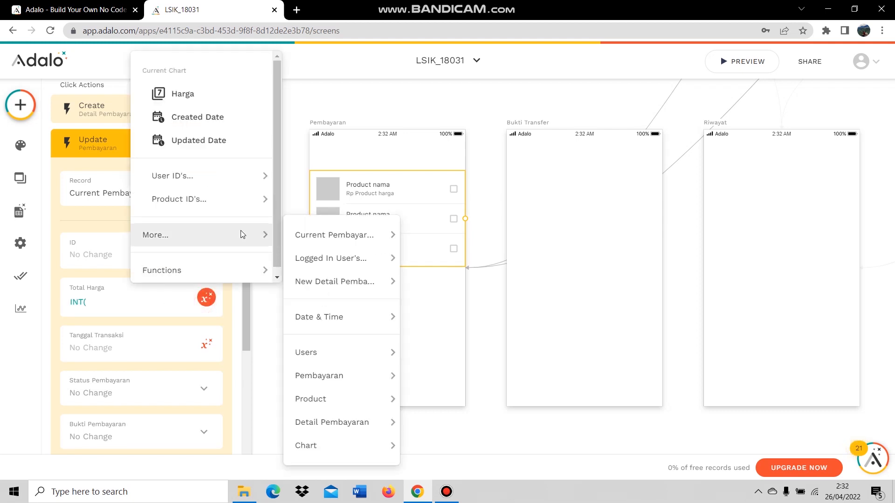
pyautogui.moveTo(310, 237)
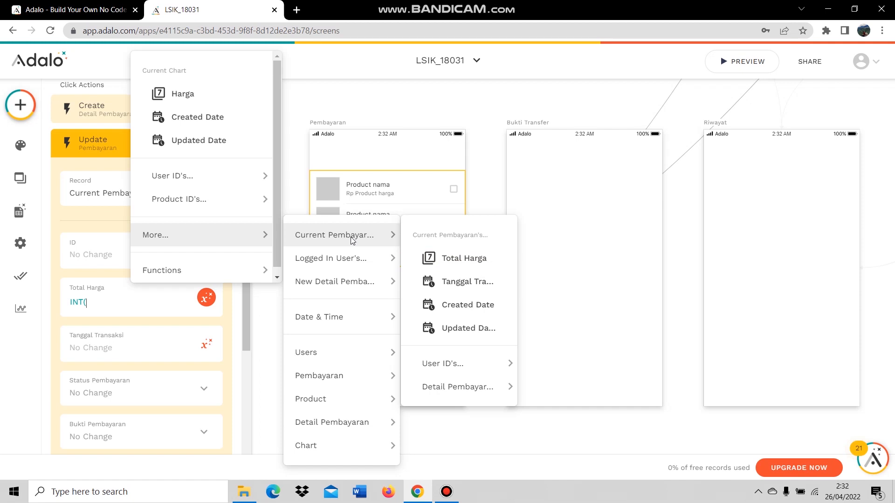
pyautogui.click(435, 258)
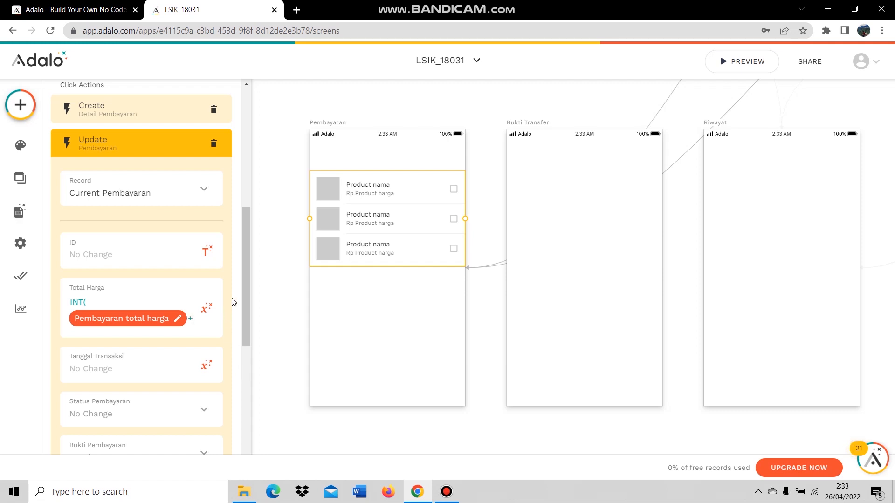
# Add the product's Harga to the Total Harga formula.
pyautogui.click(206, 309)
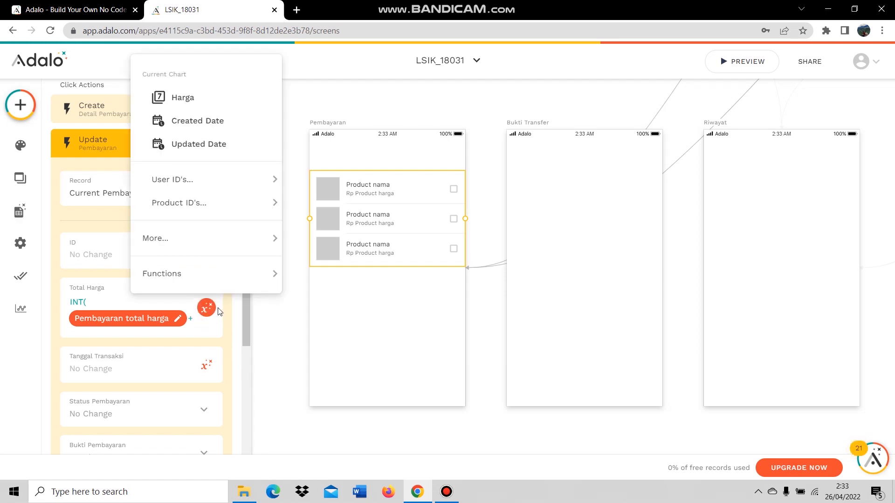
pyautogui.moveTo(228, 247)
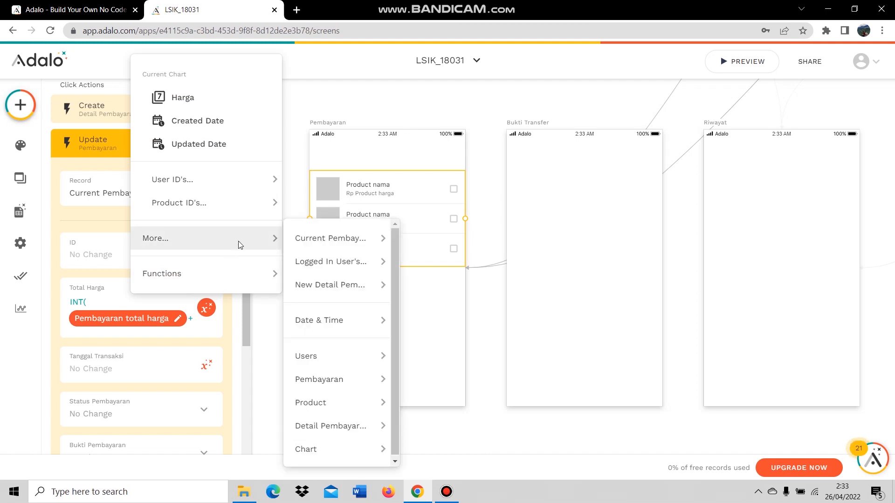
pyautogui.moveTo(236, 208)
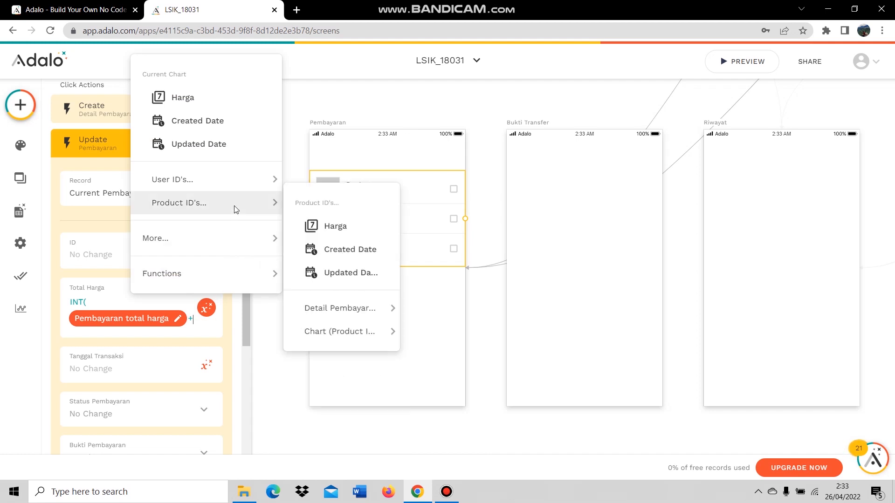
pyautogui.click(322, 226)
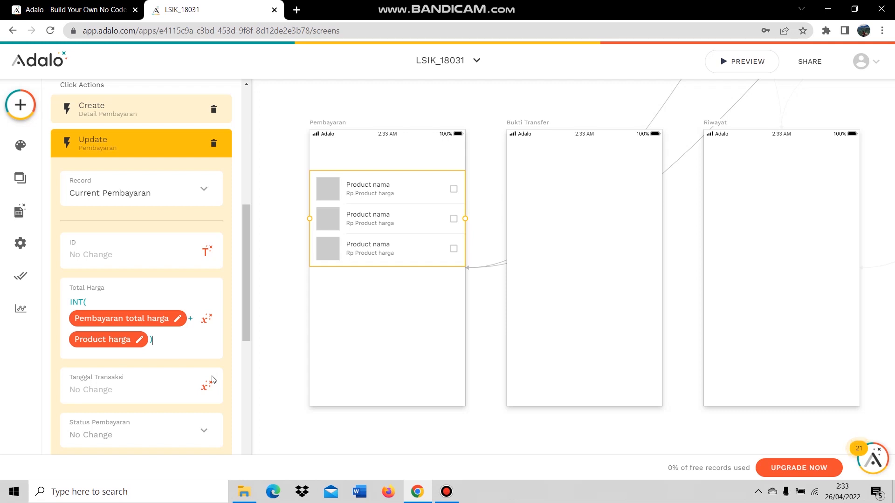
pyautogui.scroll(-6, 212, 379)
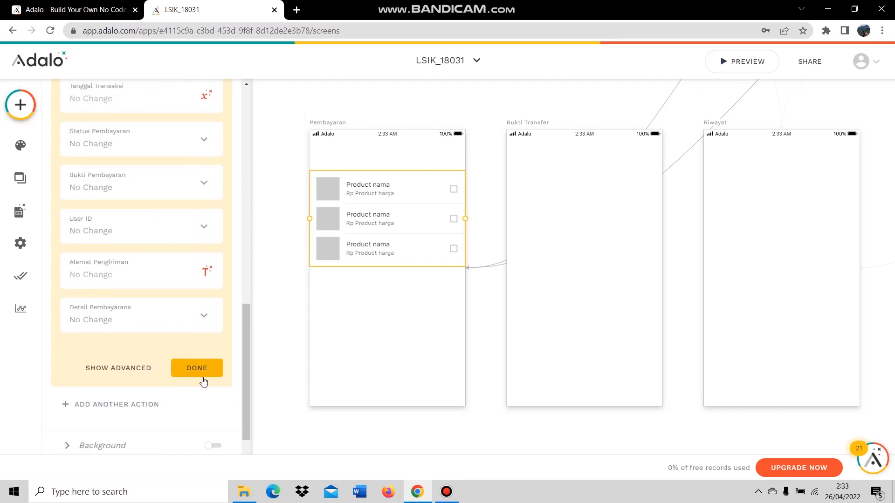
pyautogui.scroll(-1, 159, 354)
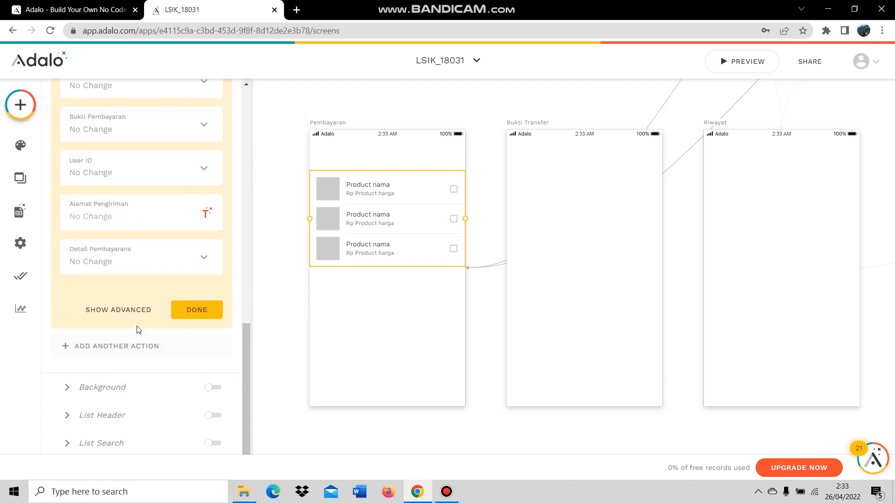
# Add a third checkbox action, Delete Record on Current Chart, and confirm it.
pyautogui.click(135, 354)
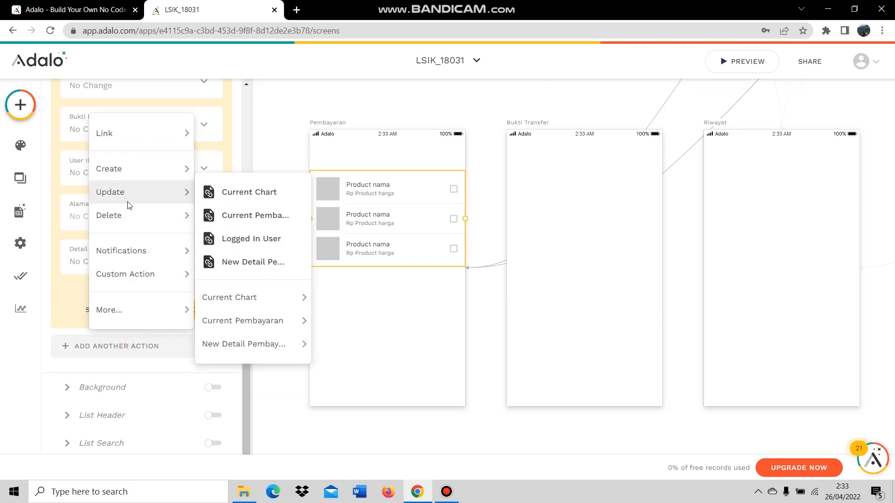
pyautogui.moveTo(129, 219)
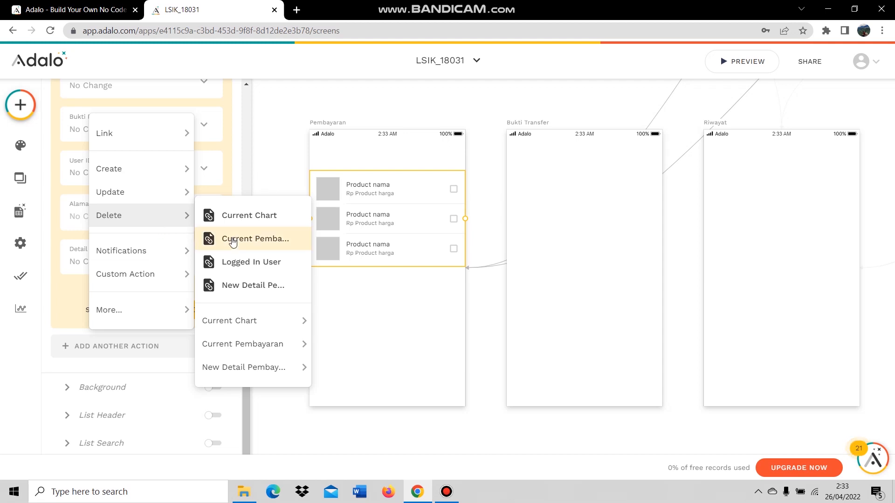
pyautogui.moveTo(263, 320)
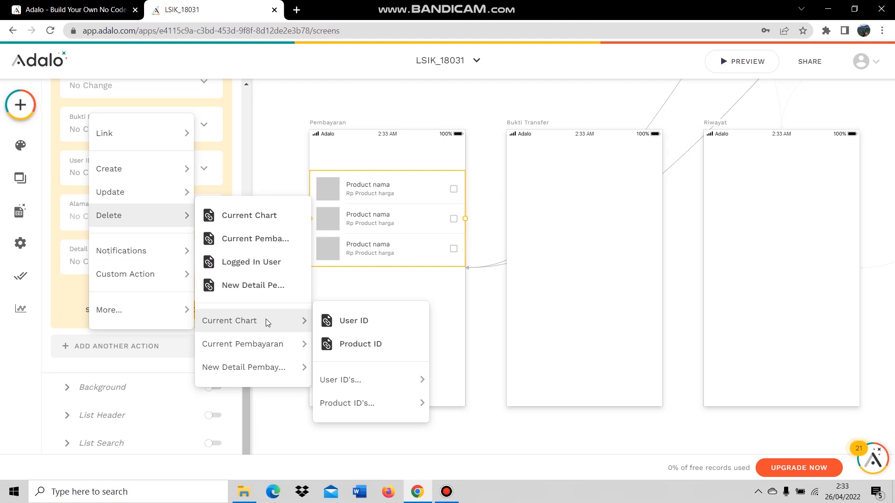
pyautogui.click(268, 224)
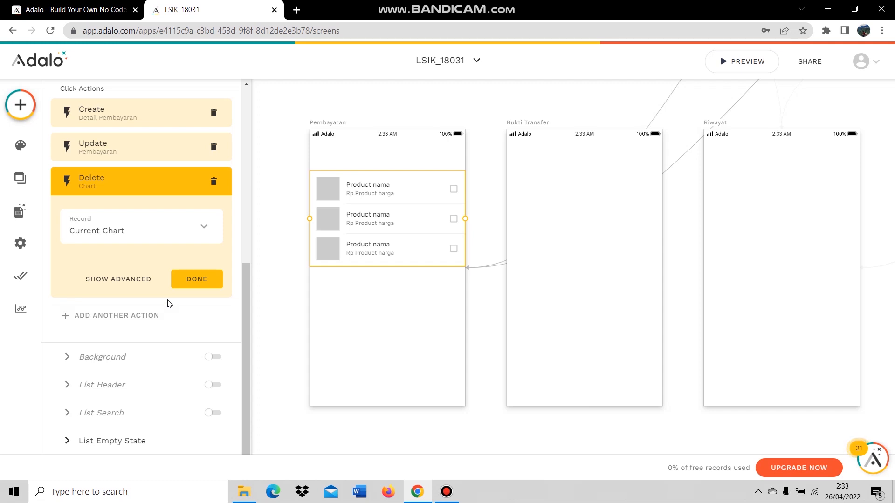
pyautogui.click(186, 280)
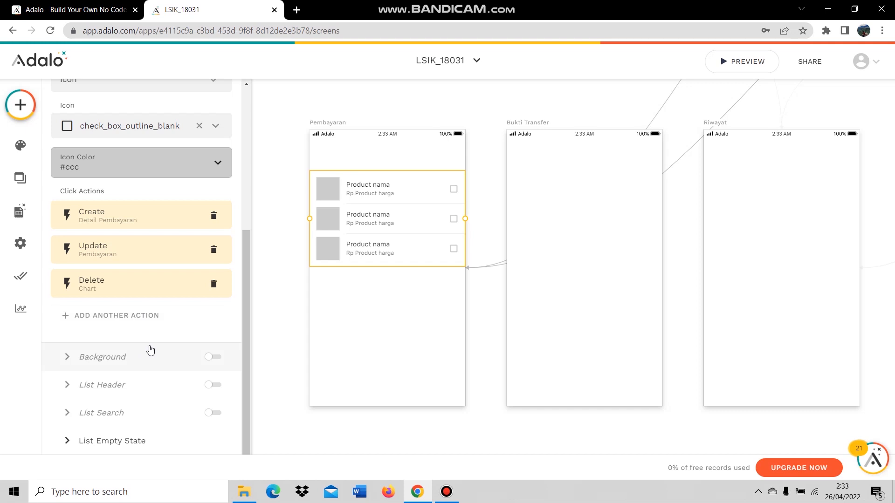
# Turn on the list header and change its title from 'Title' to 'Chart'.
pyautogui.click(112, 382)
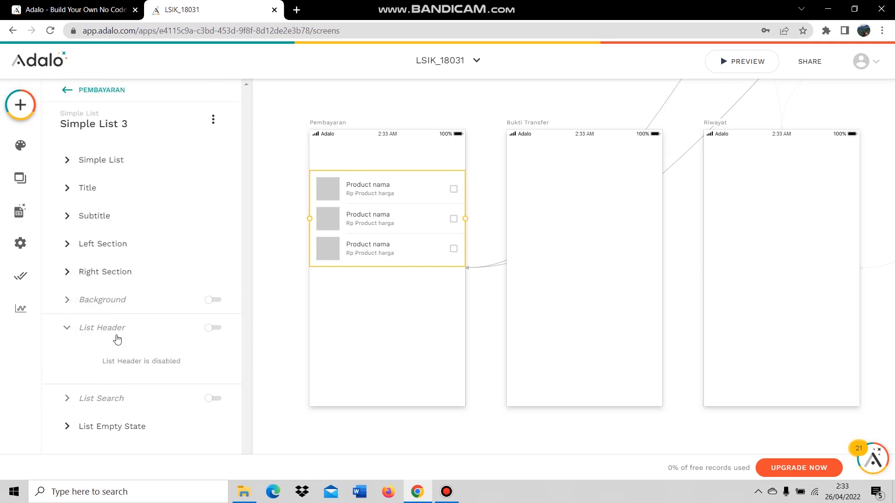
pyautogui.click(215, 329)
pyautogui.doubleClick(70, 377)
pyautogui.write('Chart')
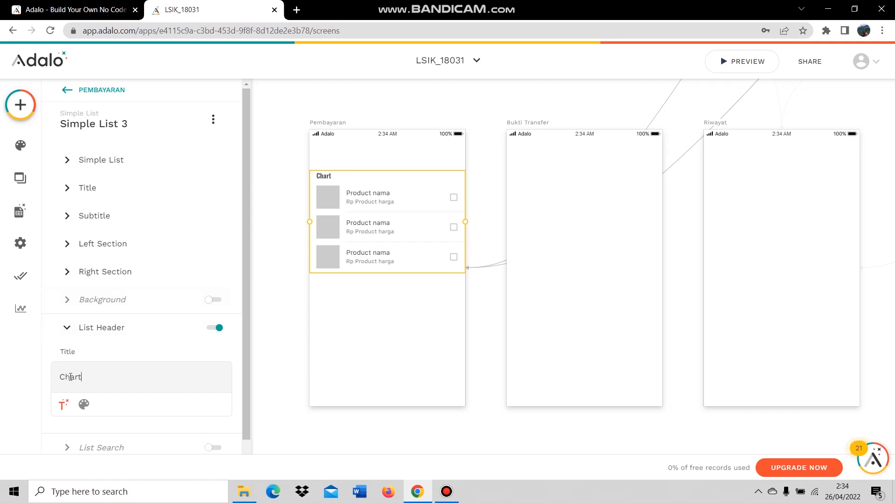
pyautogui.click(53, 365)
pyautogui.scroll(-1, 156, 370)
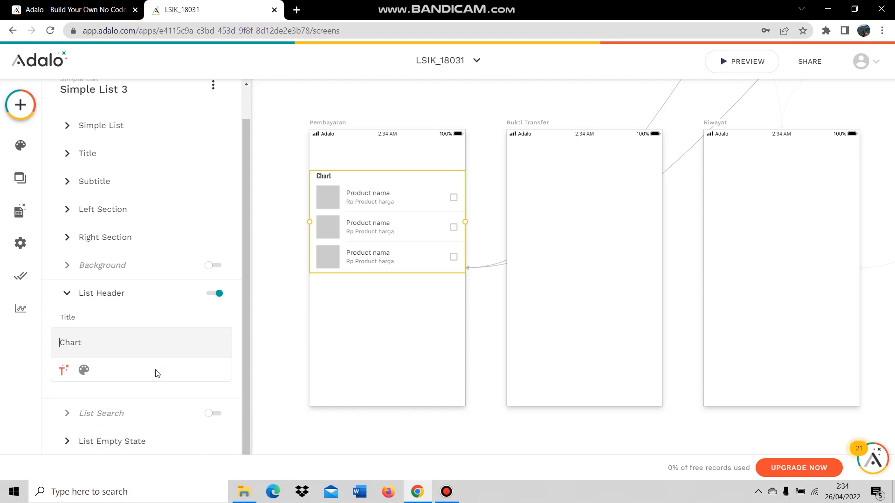
pyautogui.click(89, 294)
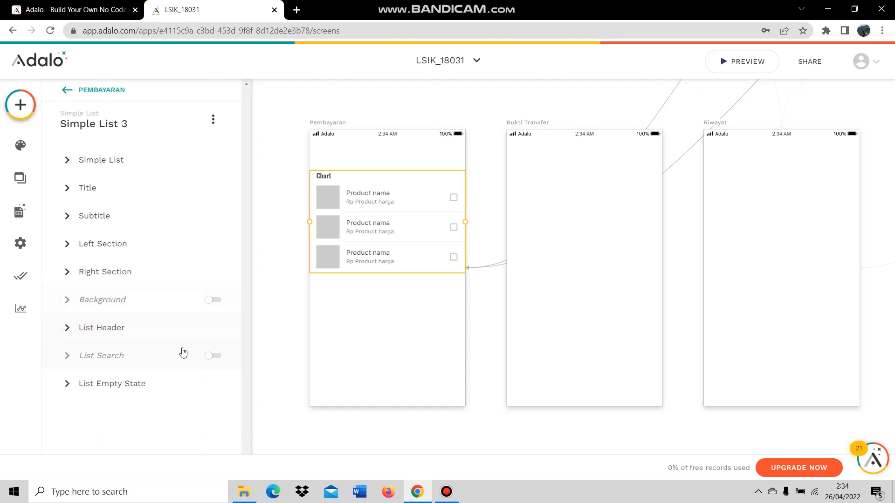
pyautogui.click(155, 383)
pyautogui.click(153, 382)
# Duplicate the Chart list with Ctrl+D and place the copy below the original.
pyautogui.click(396, 242)
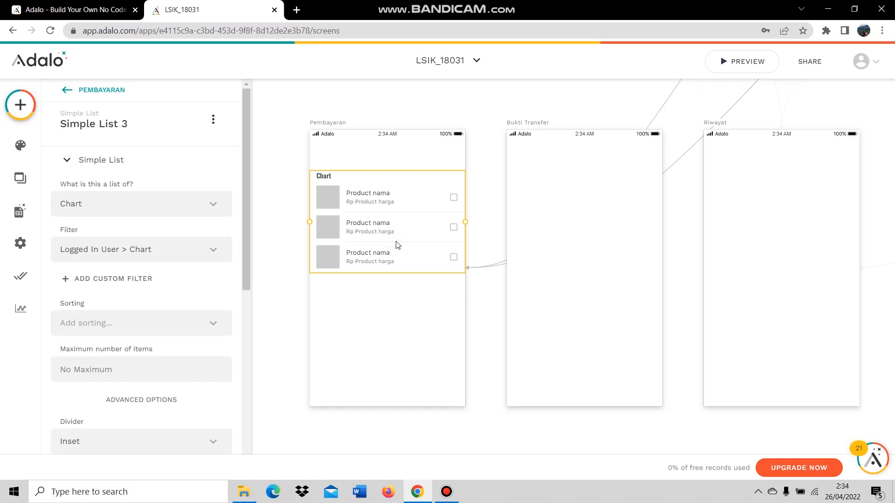
pyautogui.hotkey('ctrl', 'd')
pyautogui.moveTo(379, 216); pyautogui.dragTo(380, 319)
pyautogui.moveTo(375, 238)
pyautogui.mouseDown()
pyautogui.moveTo(374, 212)
pyautogui.moveTo(372, 230)
pyautogui.mouseUp()
pyautogui.click(375, 304)
pyautogui.moveTo(375, 304); pyautogui.dragTo(375, 305)
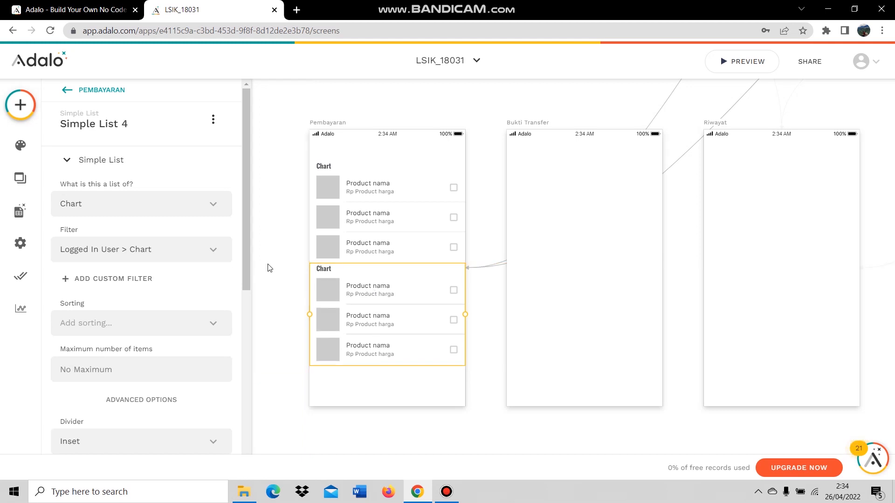
# Make the copy list Detail Pembayaran filtered to Current Pembayaran > Detail Pembayaran.
pyautogui.click(106, 210)
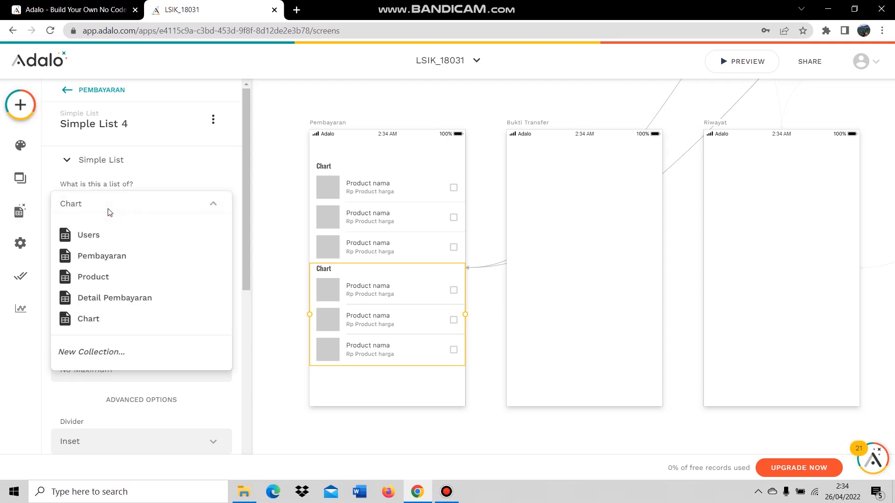
pyautogui.click(123, 298)
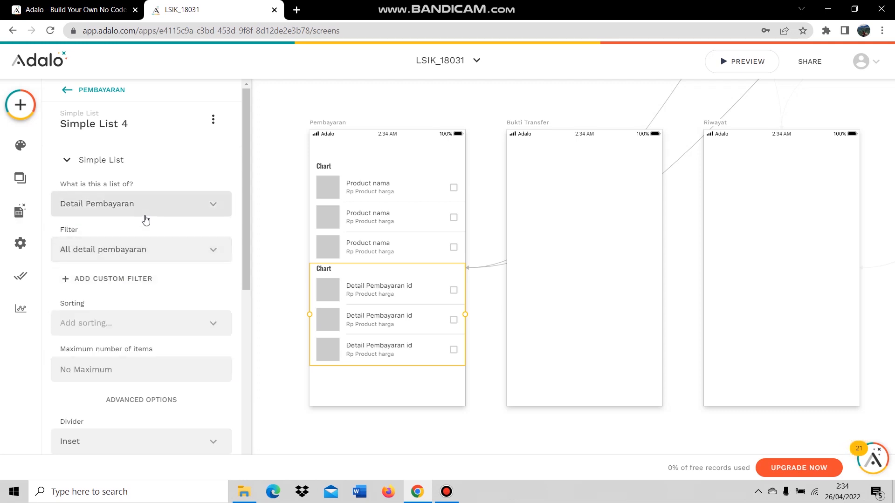
pyautogui.click(117, 254)
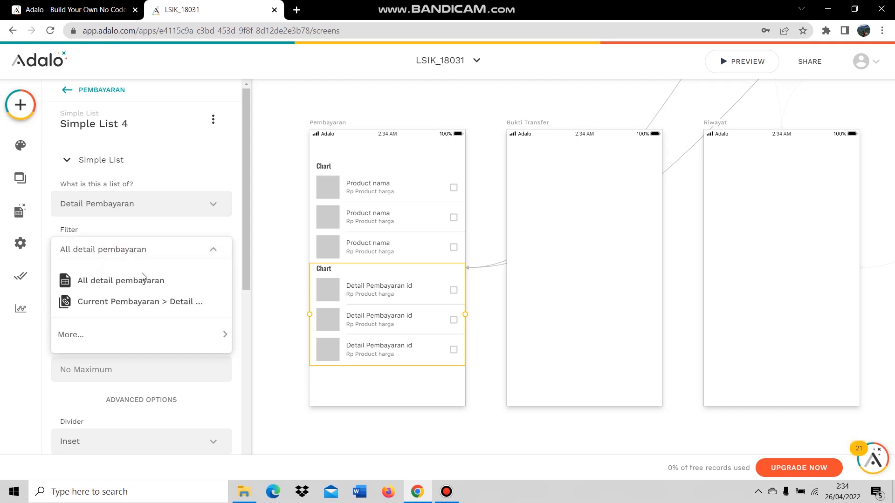
pyautogui.click(148, 302)
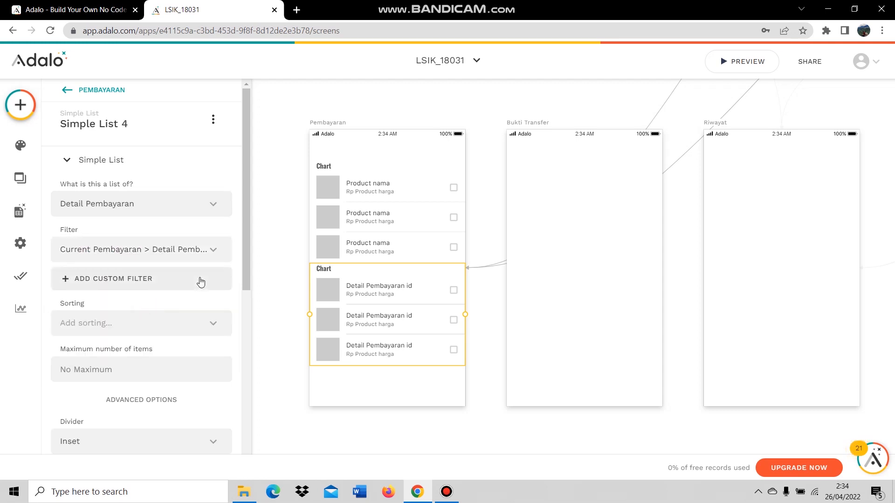
pyautogui.scroll(-6, 200, 282)
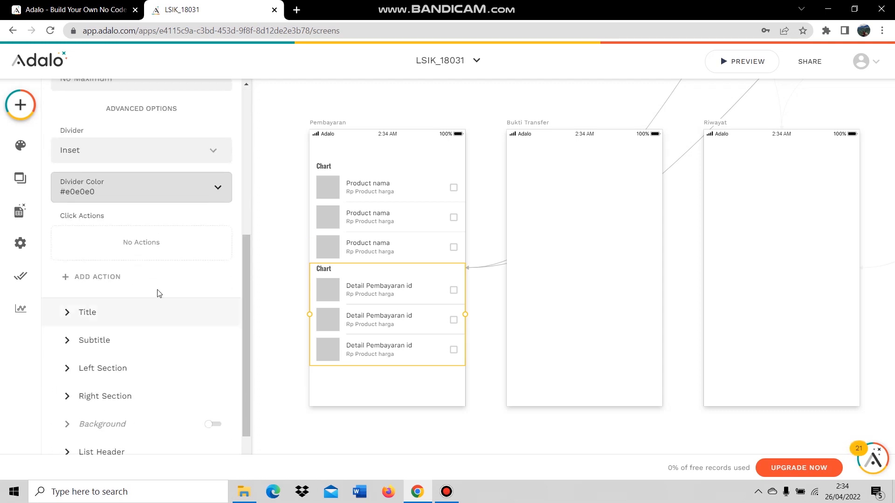
# Replace the row title's Detail Pembayaran id with the product's Nama.
pyautogui.click(134, 308)
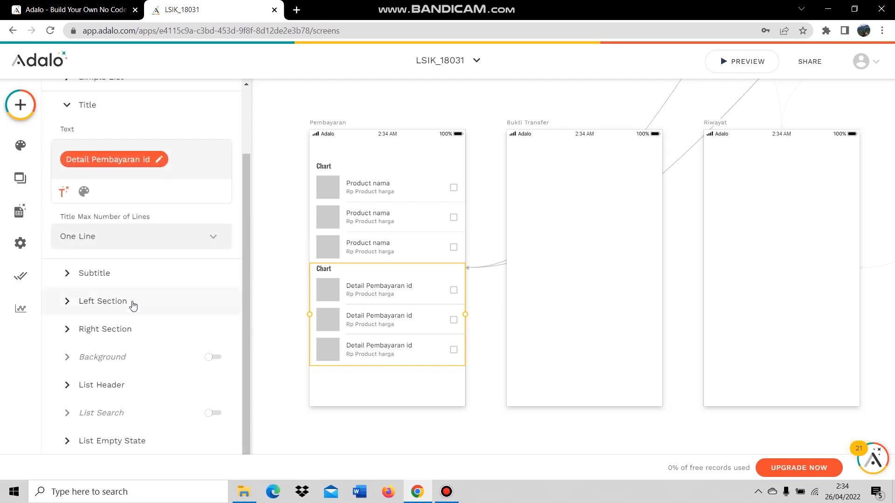
pyautogui.rightClick(121, 163)
pyautogui.click(122, 163)
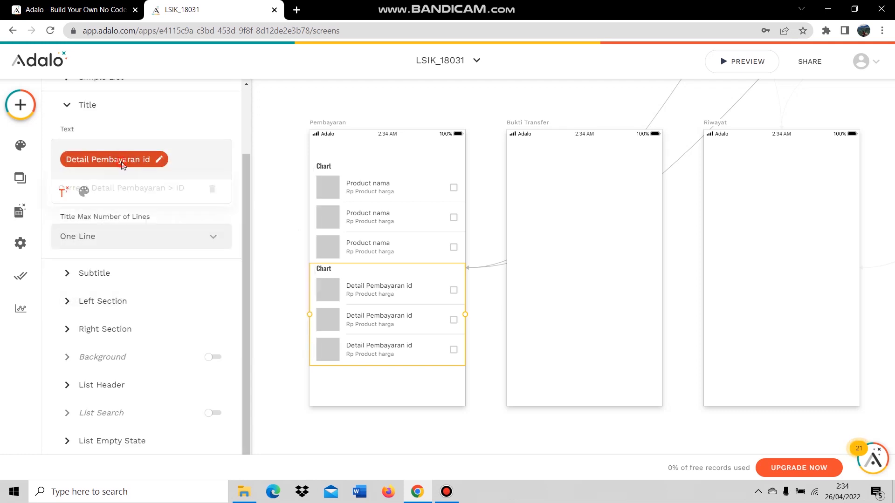
pyautogui.click(217, 191)
pyautogui.click(62, 192)
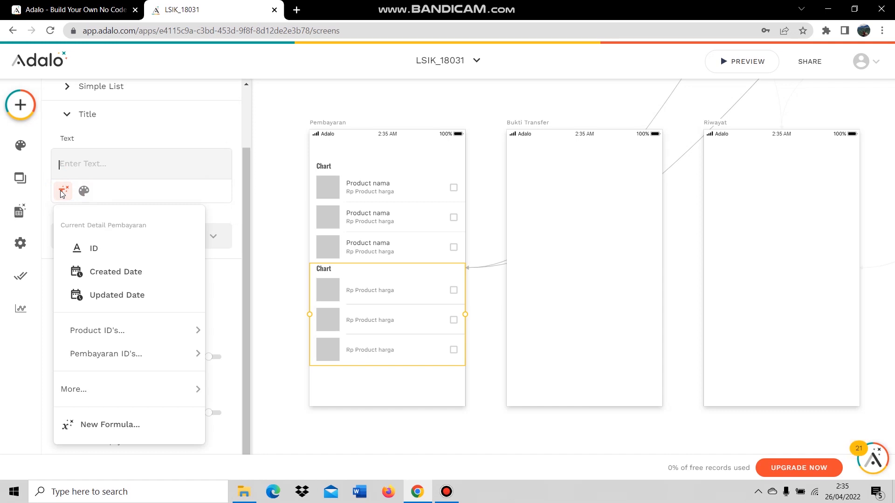
pyautogui.moveTo(119, 329)
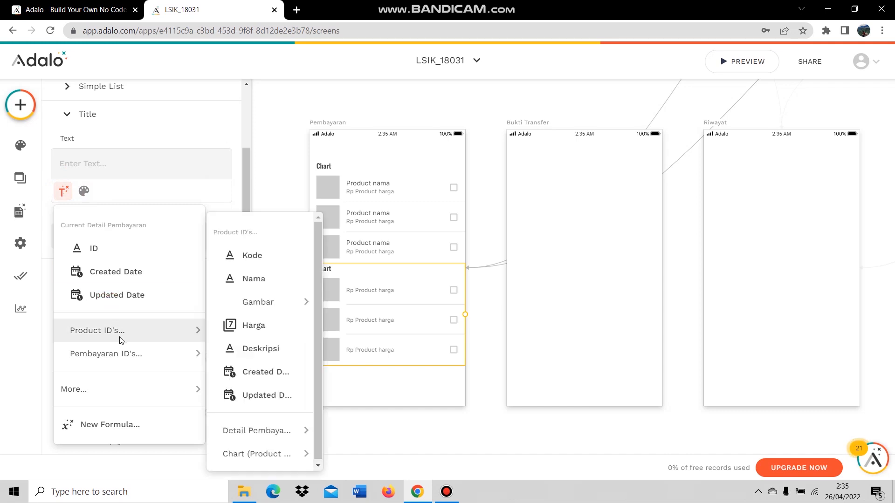
pyautogui.click(254, 280)
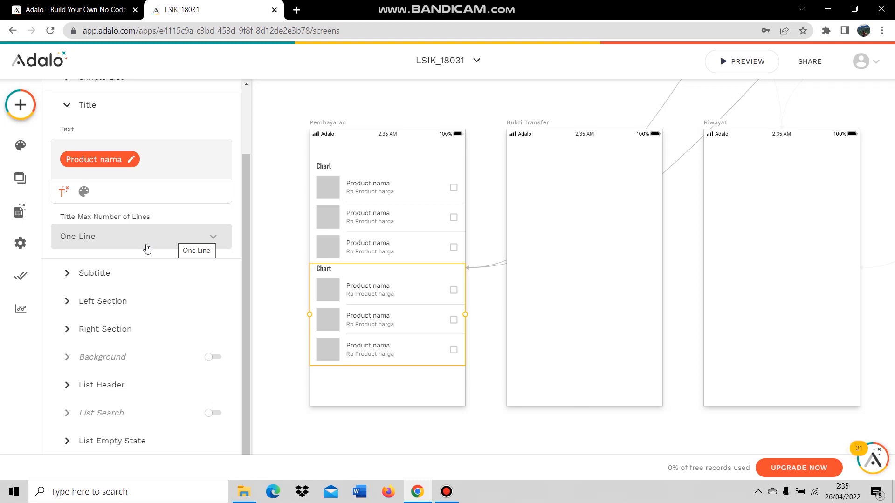
# Use the Pembayaran's Bukti Pembayaran as each row's left-section image.
pyautogui.click(116, 271)
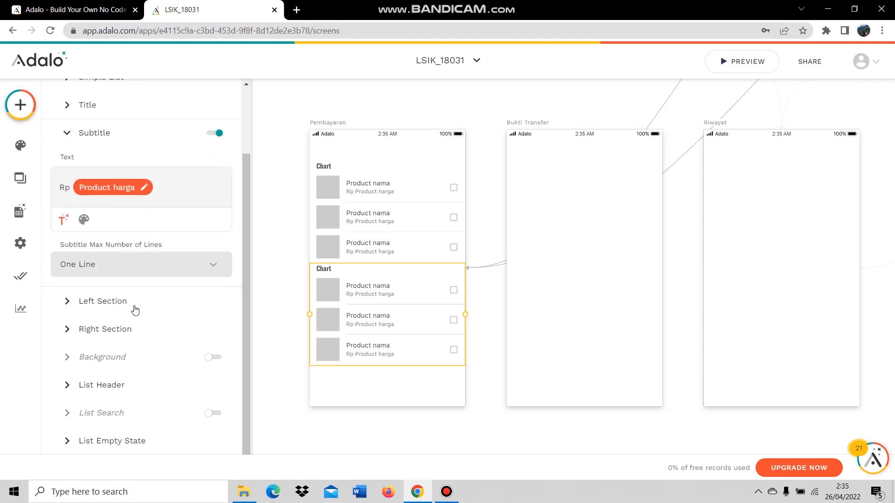
pyautogui.click(120, 302)
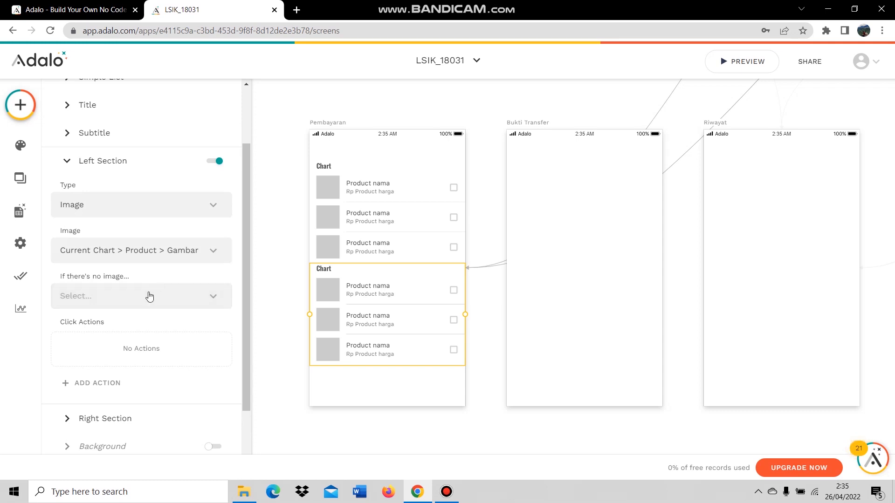
pyautogui.click(150, 251)
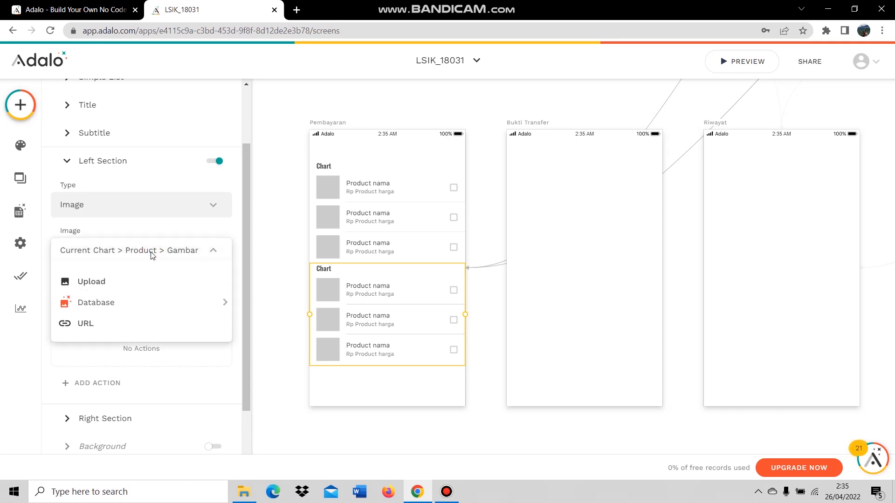
pyautogui.moveTo(135, 303)
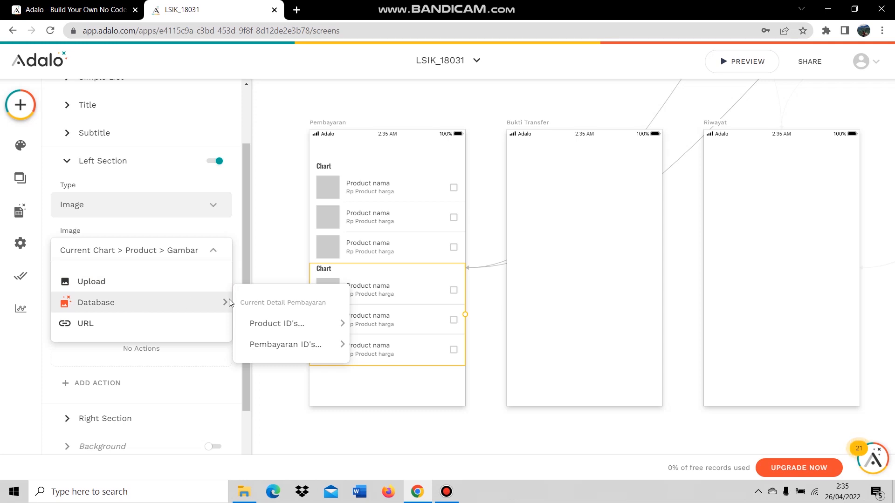
pyautogui.moveTo(278, 347)
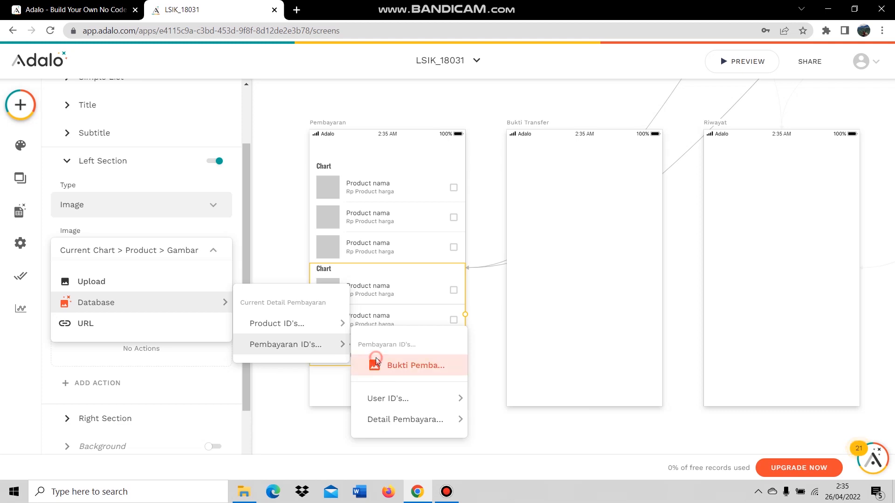
pyautogui.click(376, 363)
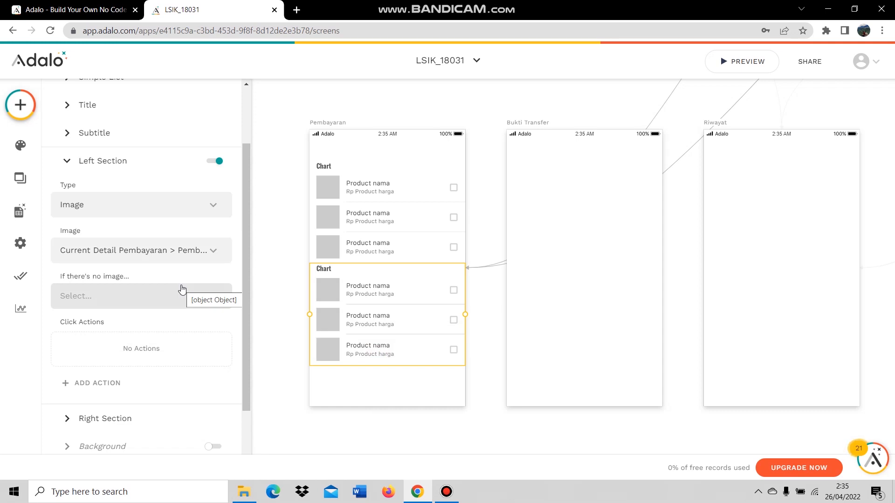
pyautogui.scroll(-2, 159, 345)
# Replace the right-side checkbox icon with indeterminate_check_box.
pyautogui.click(140, 326)
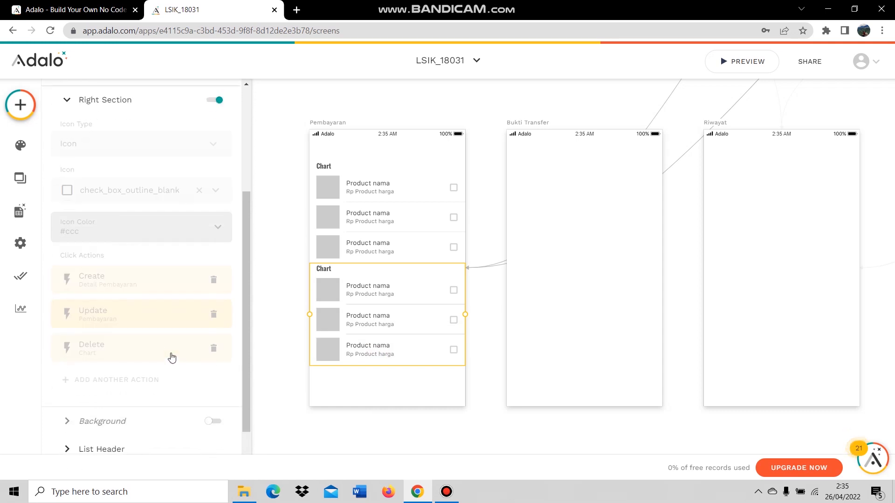
pyautogui.scroll(1, 161, 242)
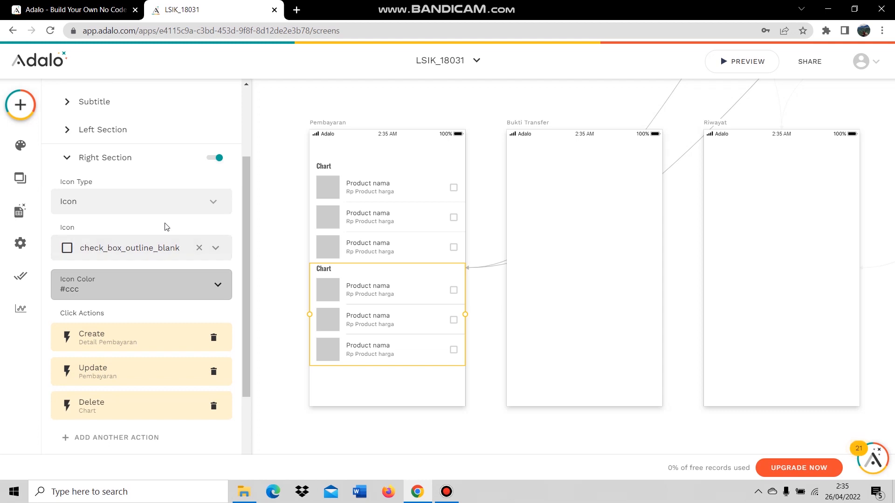
pyautogui.click(199, 247)
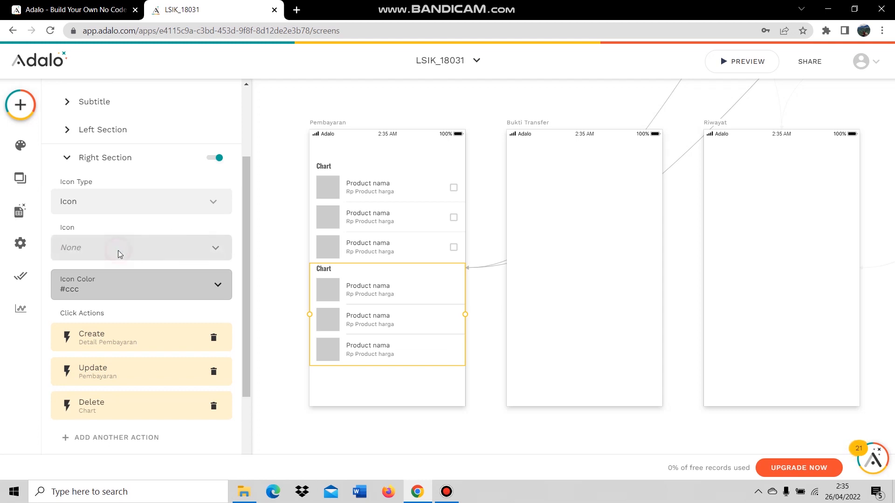
pyautogui.click(118, 250)
pyautogui.write('inter')
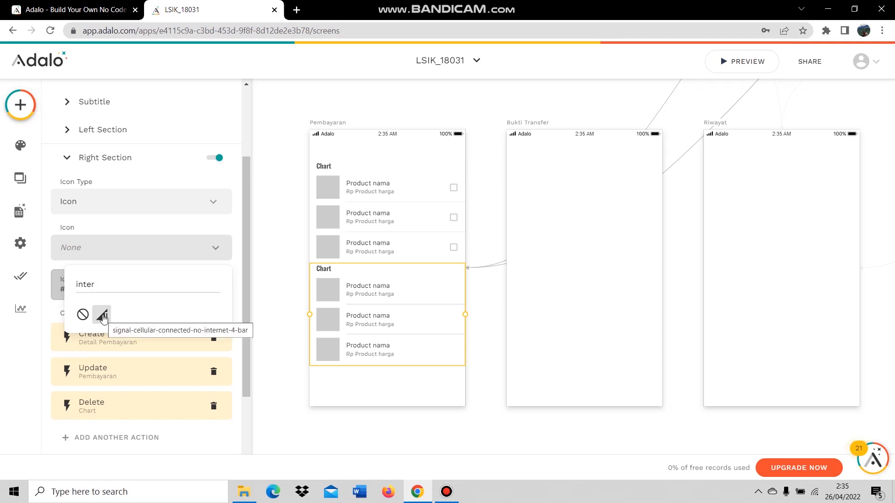
pyautogui.press('BackSpace')
pyautogui.press('BackSpace')
pyautogui.press('BackSpace')
pyautogui.write('de')
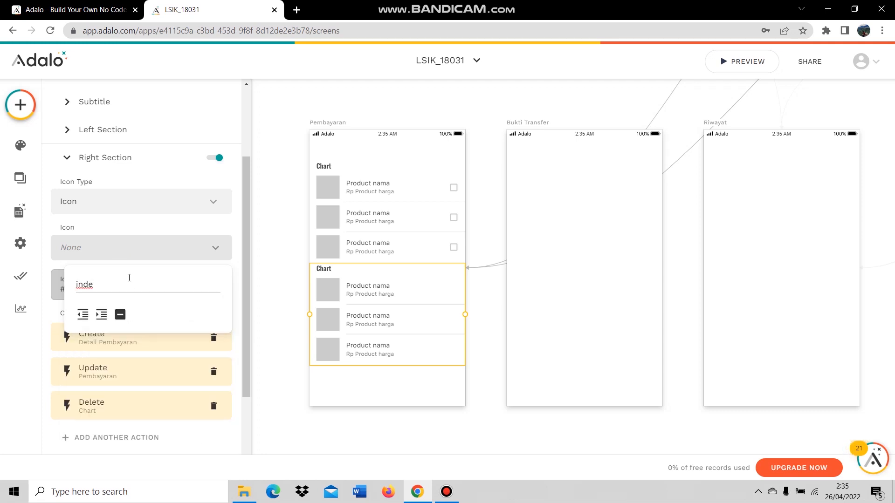
pyautogui.click(120, 315)
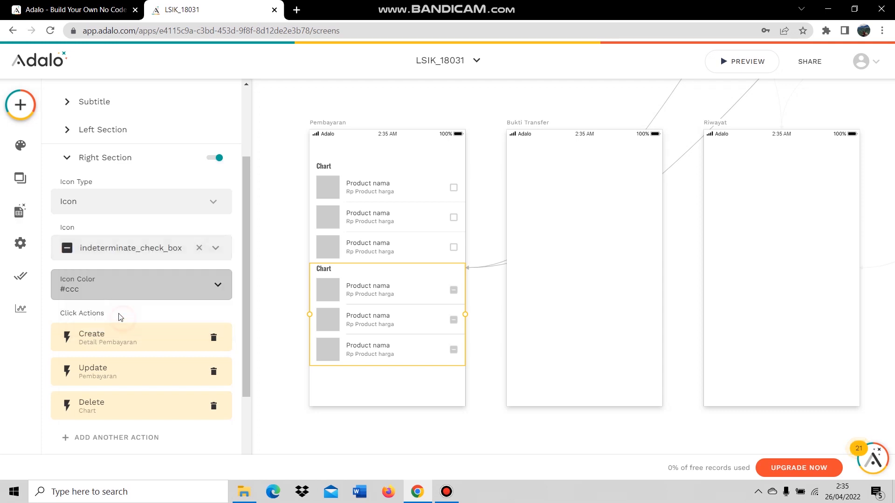
# Make the create action add a Chart record, with ID set to the Chart count.
pyautogui.click(144, 340)
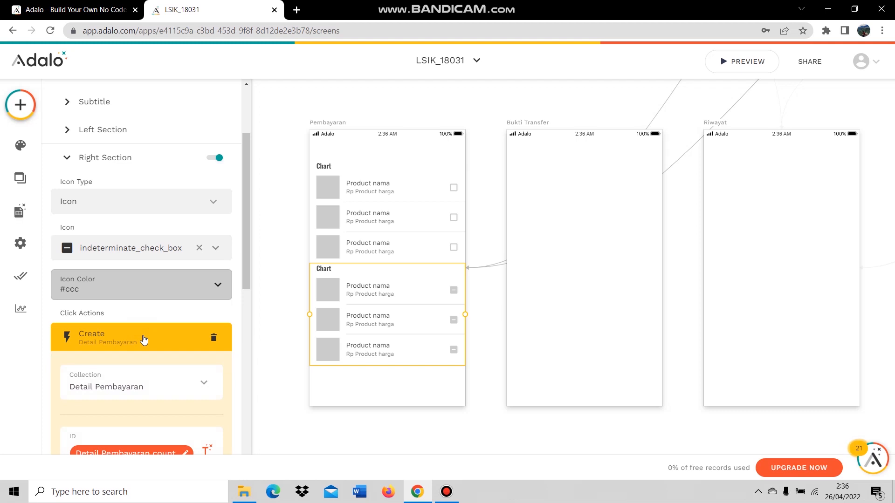
pyautogui.scroll(-3, 149, 317)
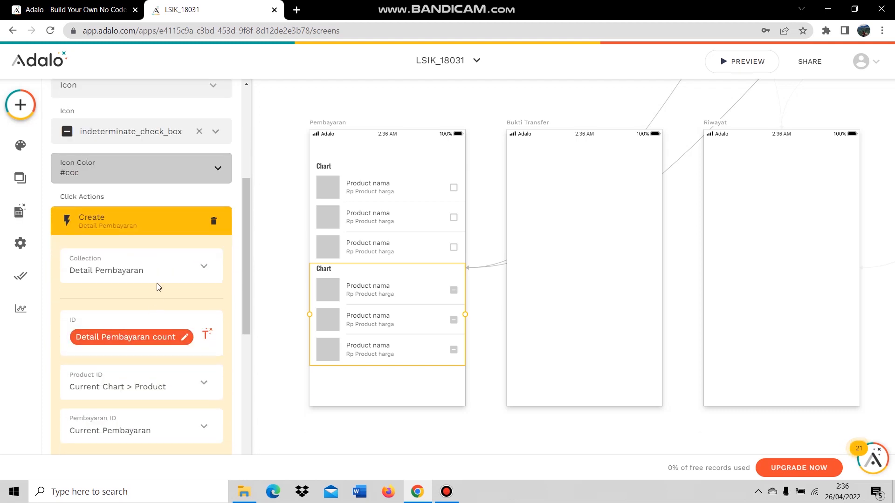
pyautogui.click(157, 278)
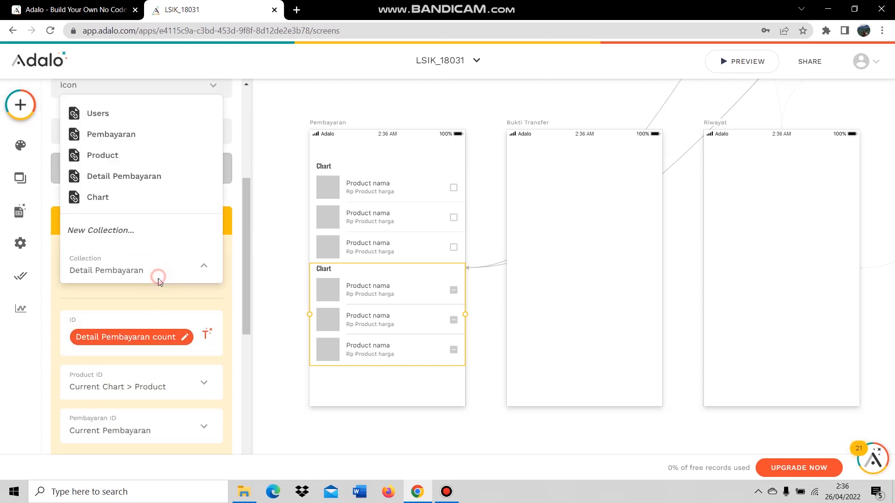
pyautogui.click(132, 197)
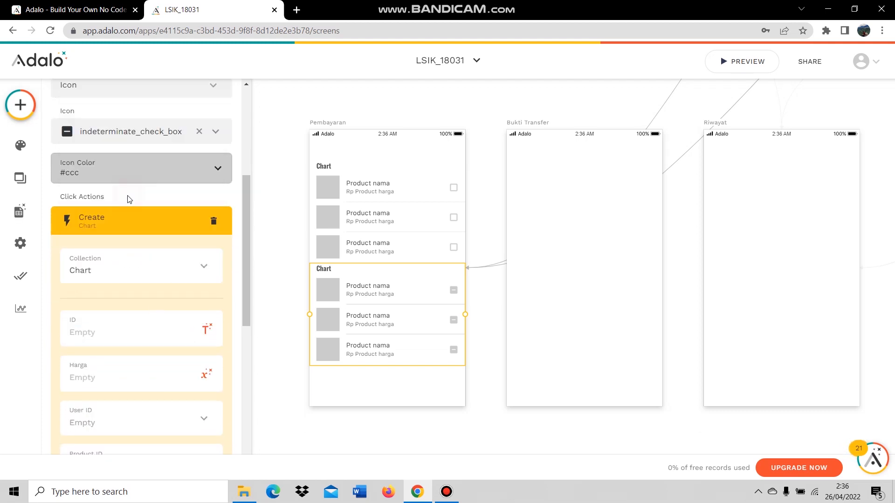
pyautogui.click(206, 329)
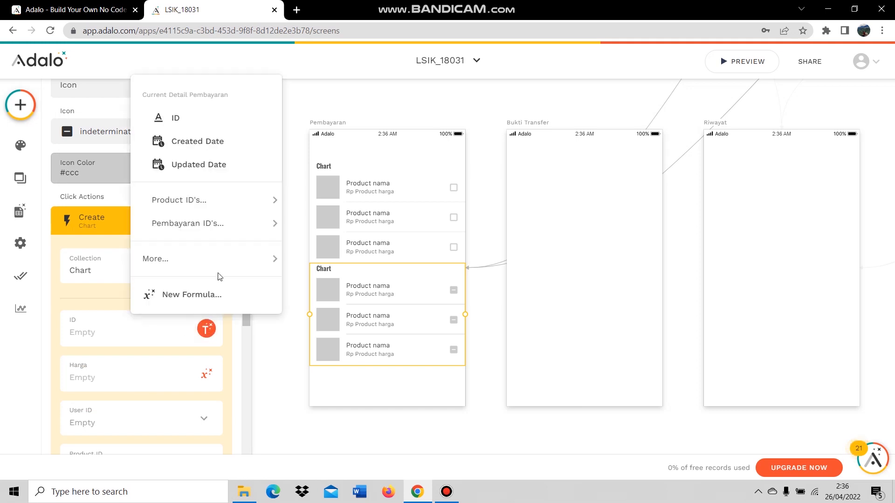
pyautogui.moveTo(221, 226)
pyautogui.moveTo(215, 256)
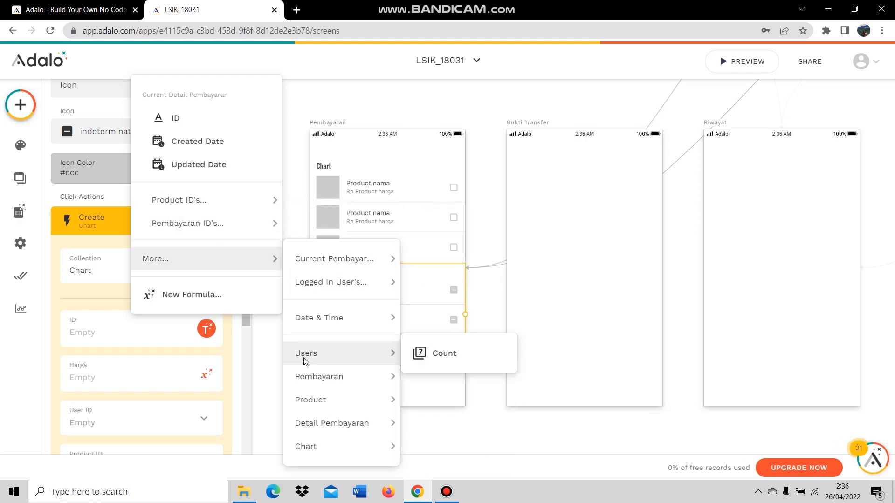
pyautogui.moveTo(339, 443)
pyautogui.click(420, 425)
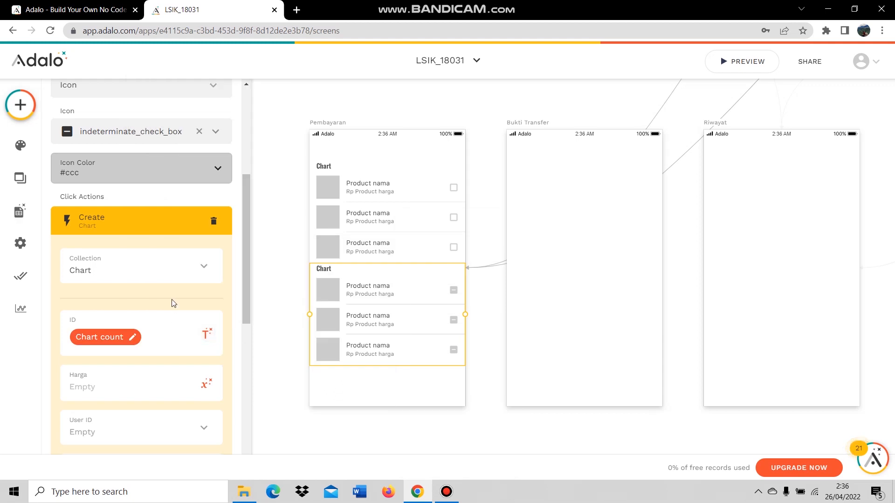
# Fill Chart's Harga from the product's harga, and User ID and Product ID from the current Detail Pembayaran.
pyautogui.scroll(-3, 121, 305)
pyautogui.click(205, 269)
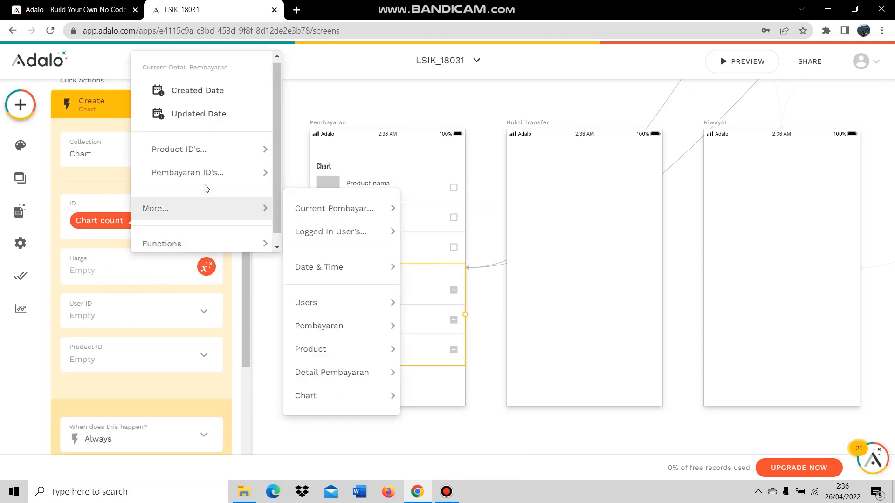
pyautogui.moveTo(222, 148)
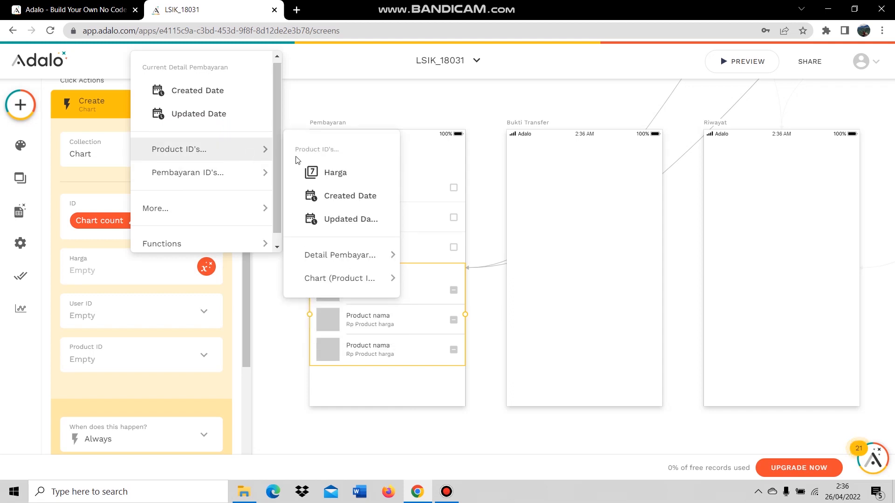
pyautogui.click(319, 173)
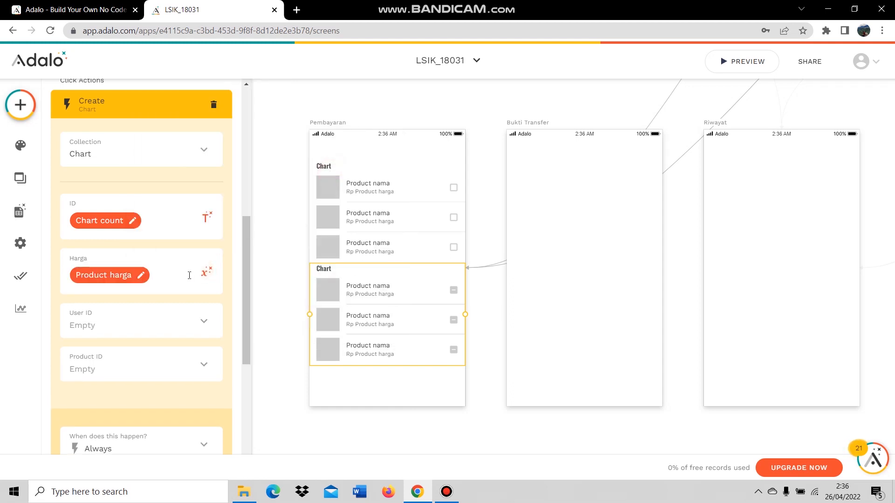
pyautogui.click(160, 325)
pyautogui.moveTo(167, 260)
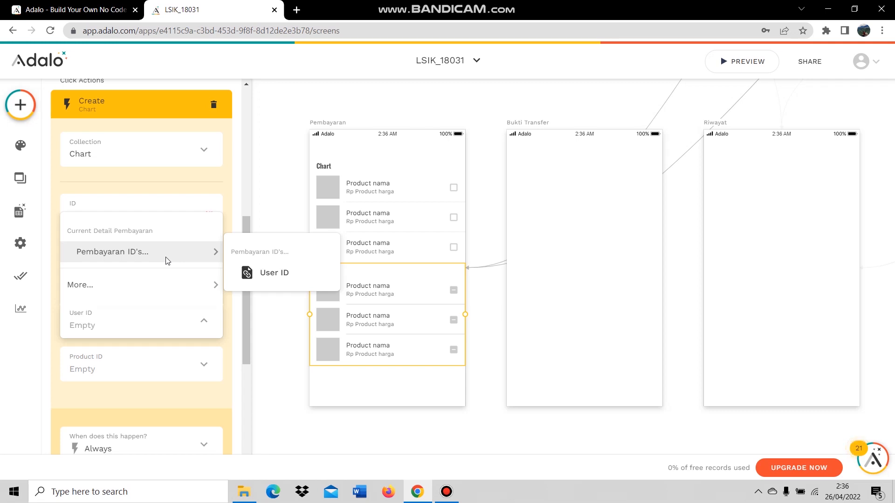
pyautogui.moveTo(174, 279)
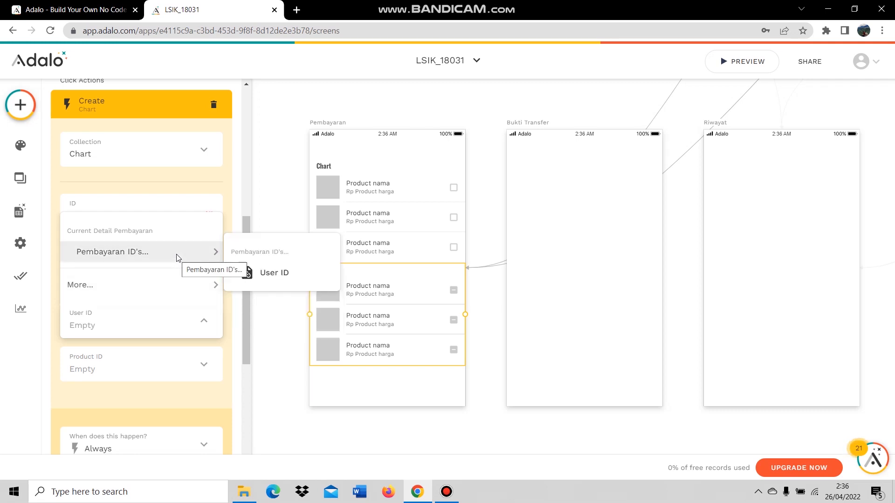
pyautogui.click(263, 270)
pyautogui.click(105, 370)
pyautogui.click(116, 338)
# Change the delete action to remove the Current Detail Pembayaran instead of Chart.
pyautogui.scroll(-3, 129, 362)
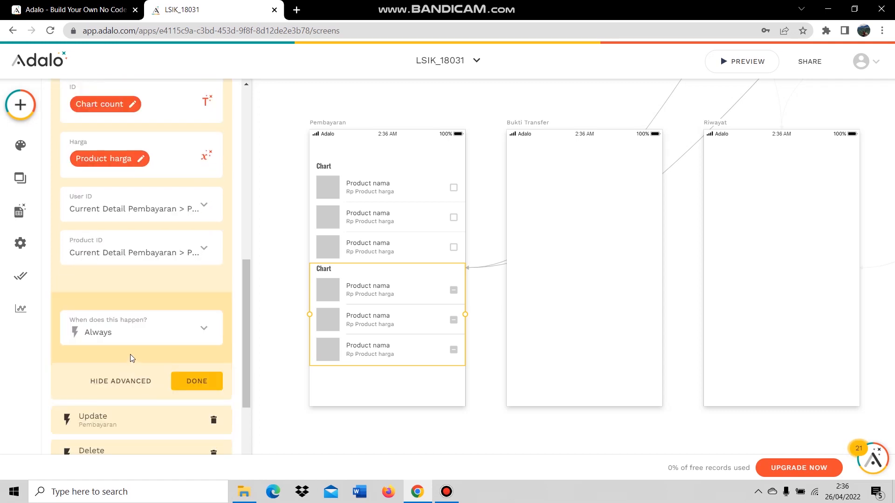
pyautogui.click(123, 380)
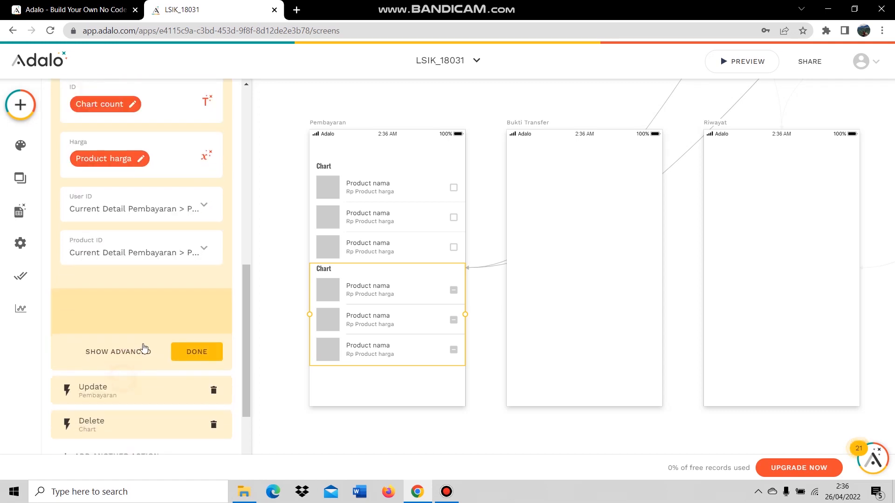
pyautogui.click(136, 334)
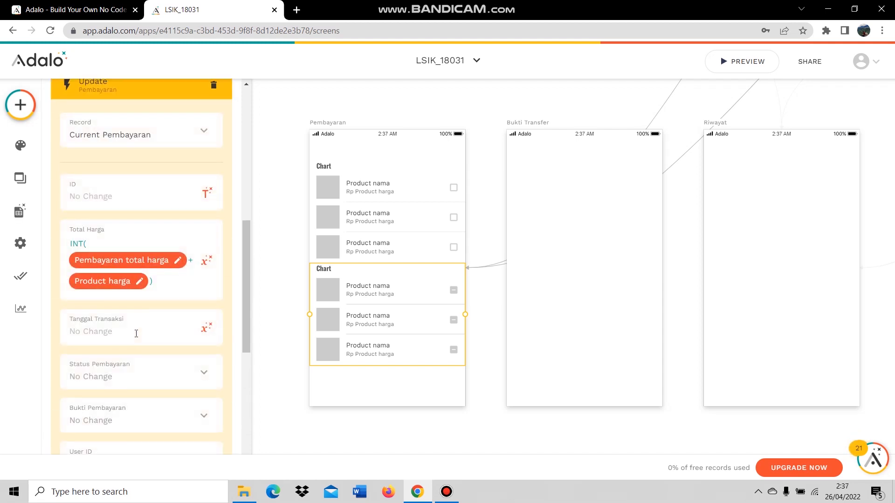
pyautogui.scroll(-1, 129, 273)
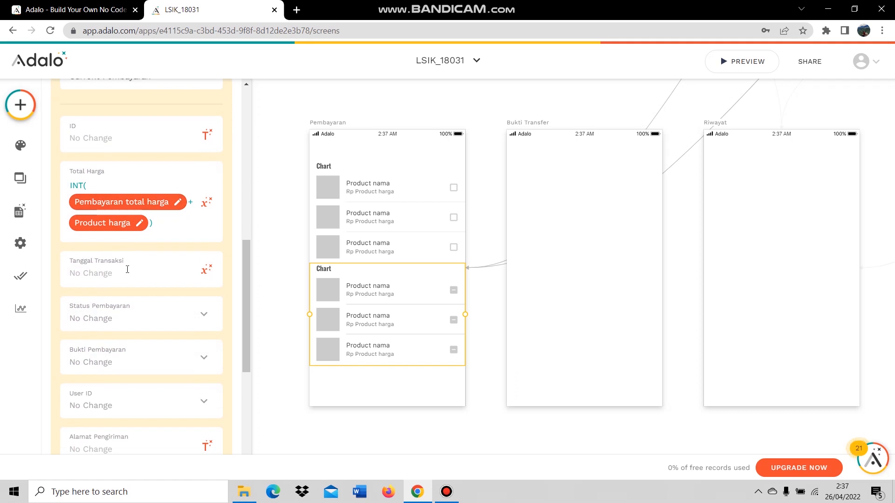
pyautogui.scroll(-1, 148, 245)
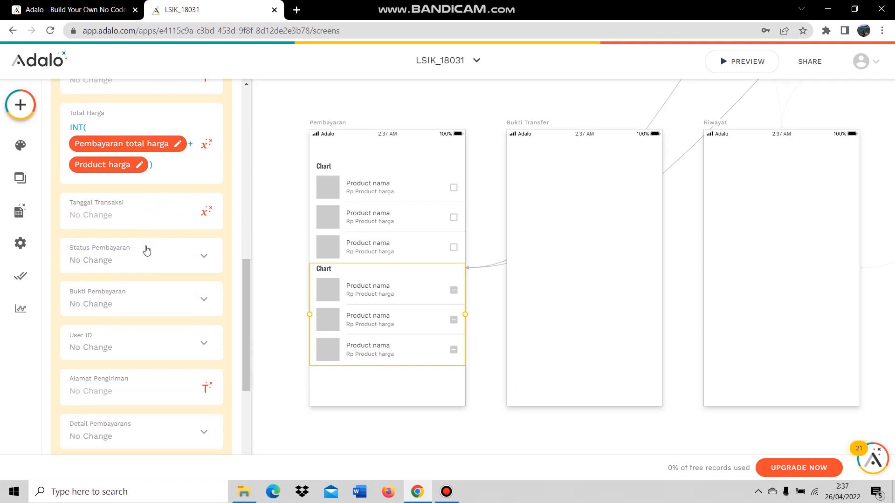
pyautogui.scroll(-2, 147, 250)
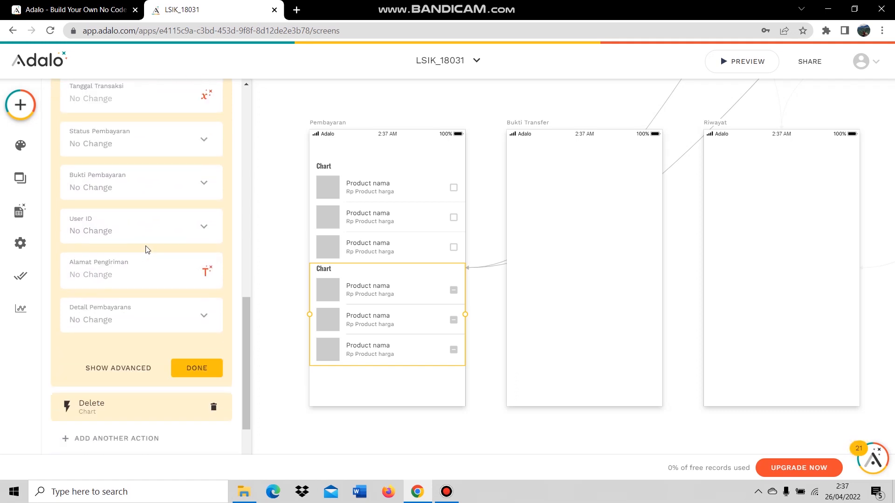
pyautogui.scroll(-2, 90, 289)
pyautogui.click(93, 290)
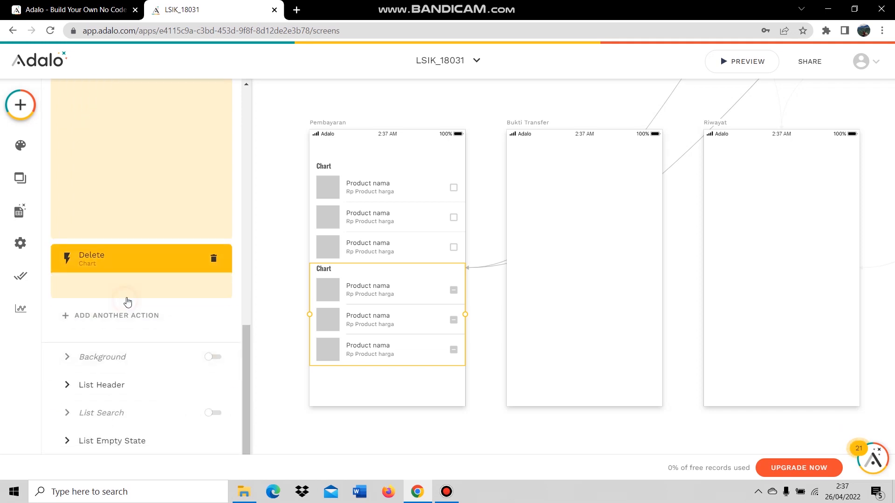
pyautogui.click(140, 241)
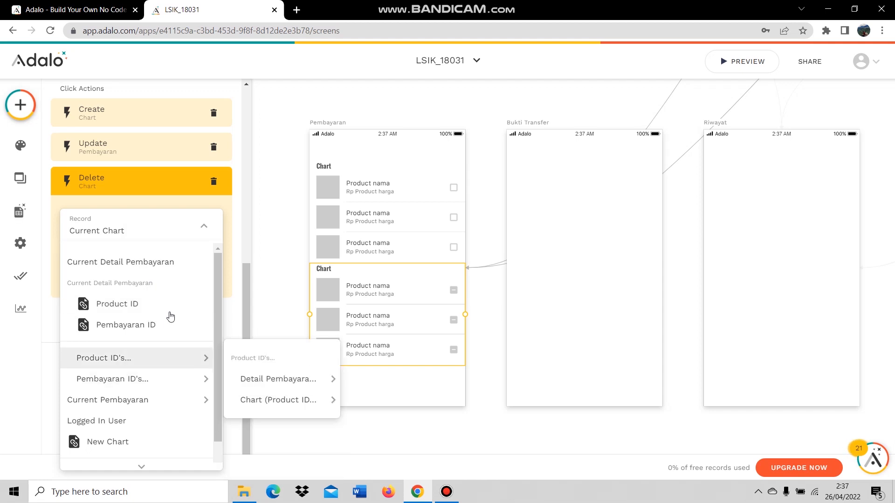
pyautogui.click(163, 268)
pyautogui.click(191, 280)
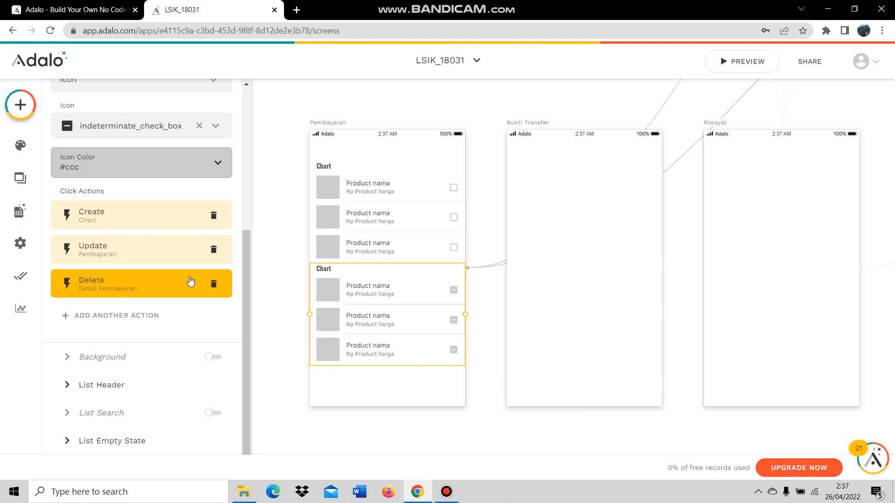
pyautogui.click(118, 379)
# Rename the lower list's header from Chart to 'Produk Terpilih'.
pyautogui.click(73, 347)
pyautogui.doubleClick(74, 347)
pyautogui.write('Produk ')
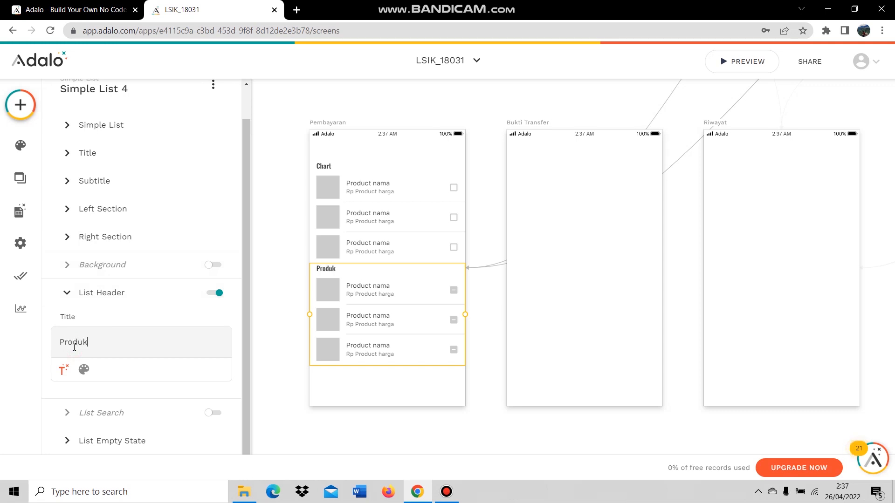
pyautogui.write('Terpilih')
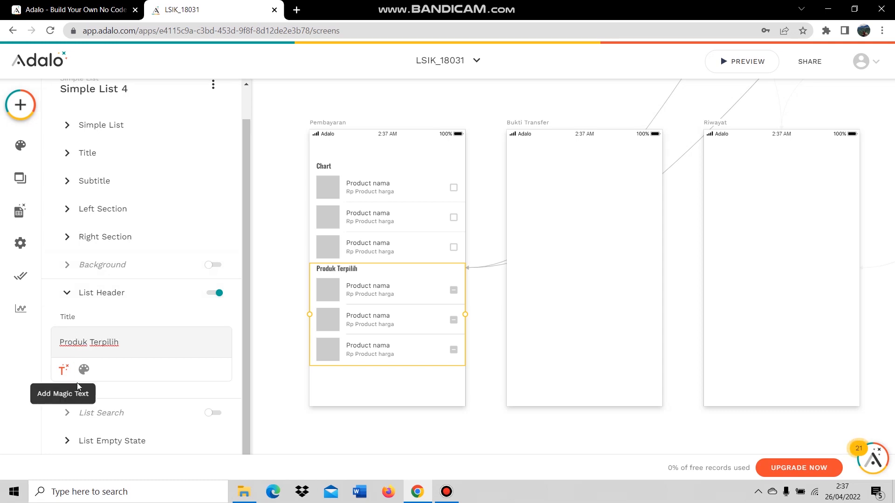
pyautogui.click(108, 440)
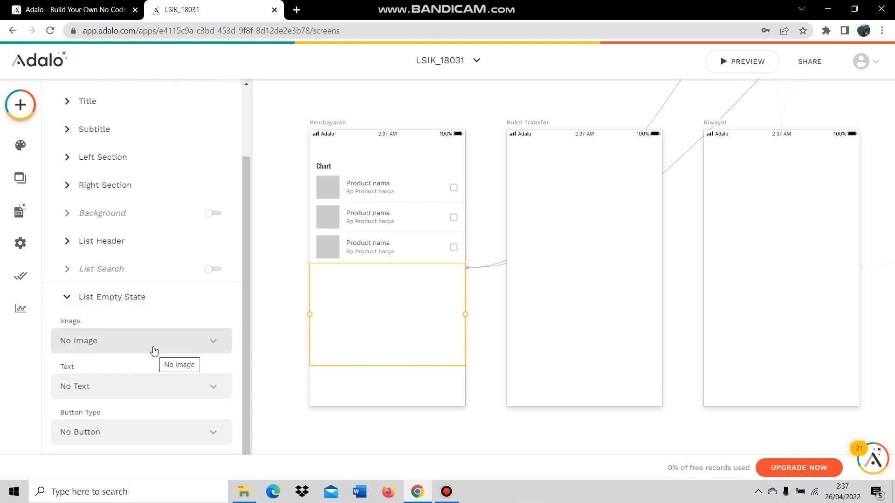
pyautogui.click(140, 296)
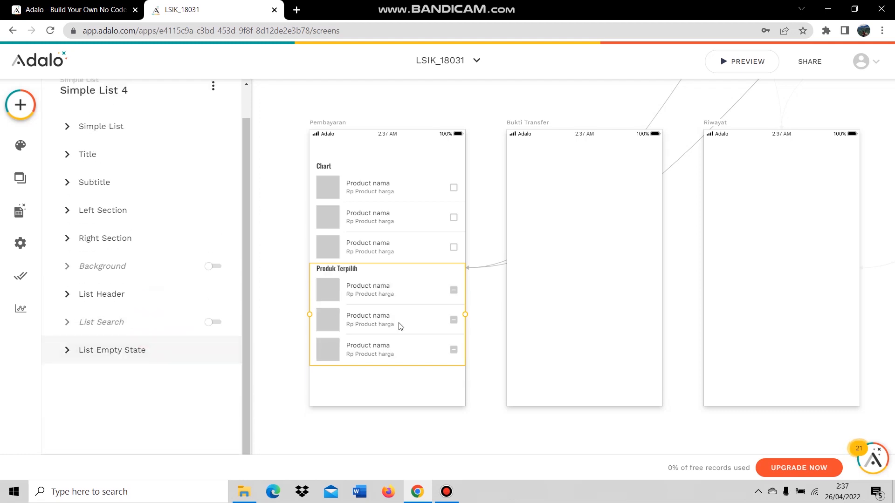
# Reselect the Produk Terpilih list and bring up the component library.
pyautogui.click(474, 387)
pyautogui.click(404, 347)
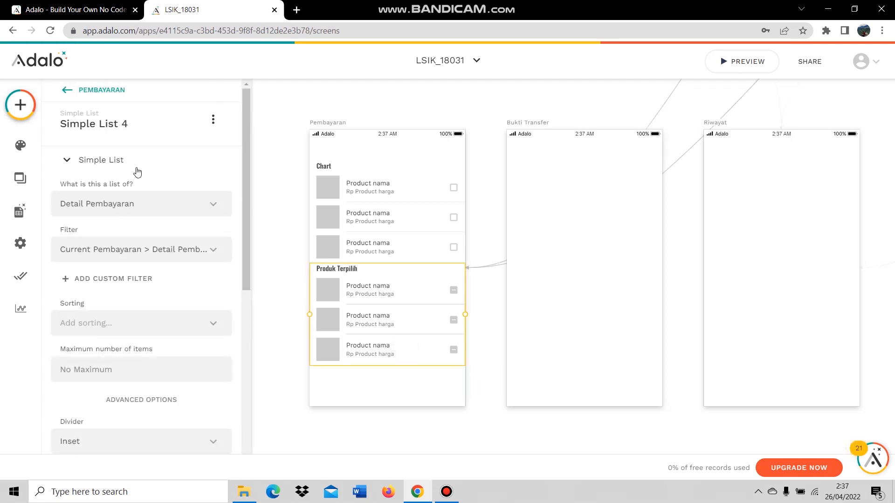
pyautogui.click(21, 111)
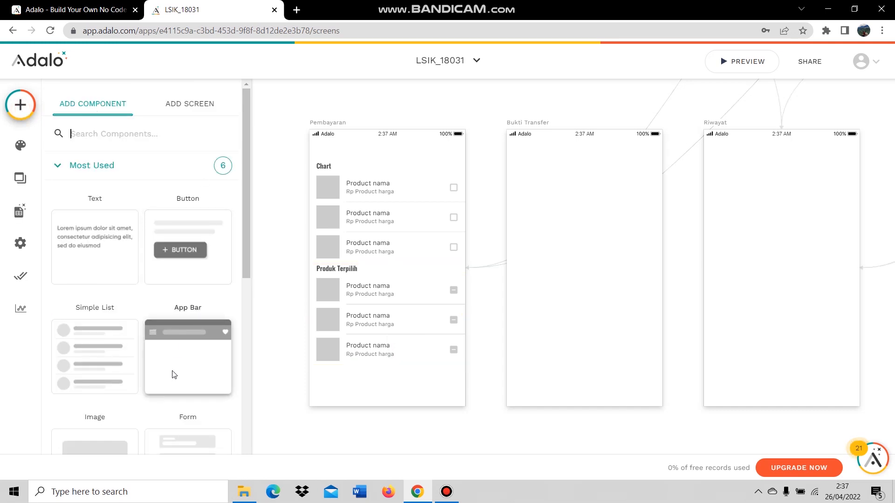
# Add a form to the Pembayaran screen that updates the current Pembayaran record.
pyautogui.write('fo')
pyautogui.moveTo(97, 257); pyautogui.dragTo(386, 326)
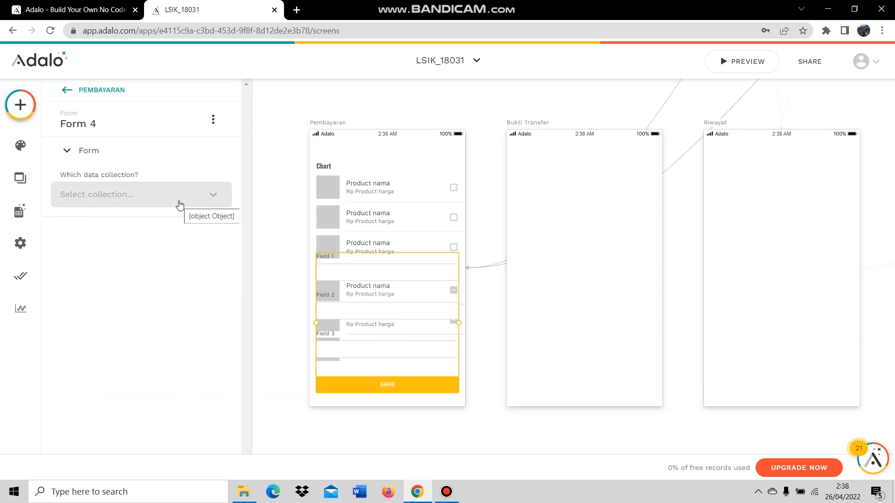
pyautogui.click(179, 205)
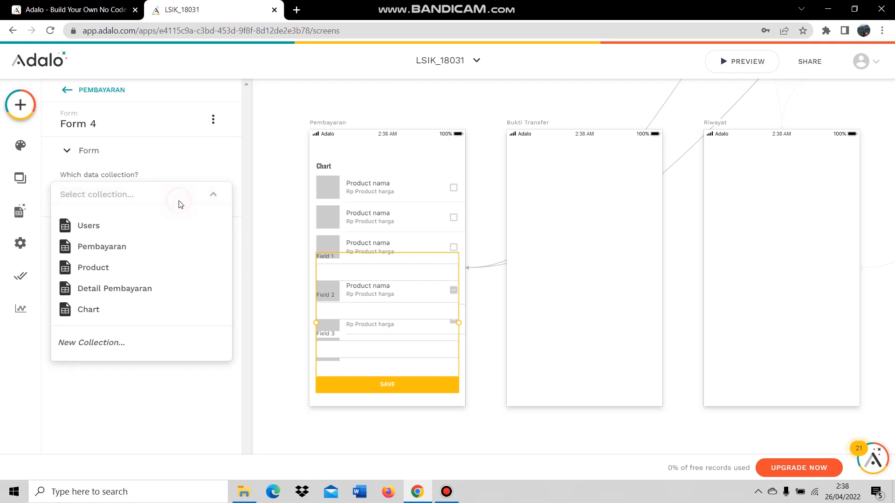
pyautogui.click(156, 247)
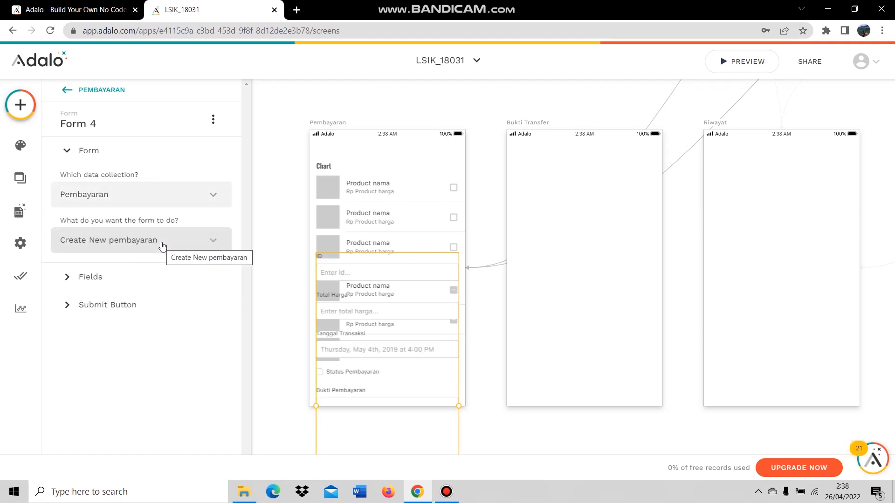
pyautogui.click(162, 246)
pyautogui.click(138, 304)
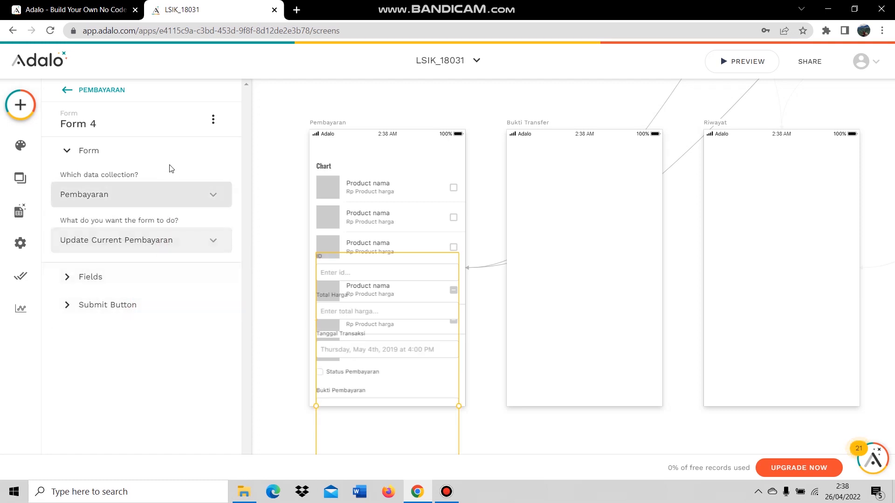
# Remove all form fields: ID, Total Harga, Alamat Pengiriman, Bukti Pembayaran, Status Pembayaran, Tanggal Transaksi, User ID.
pyautogui.click(158, 279)
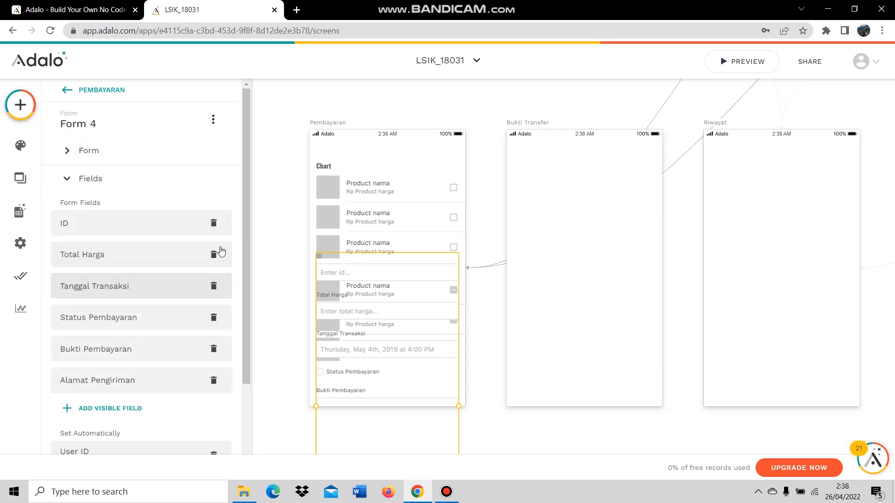
pyautogui.click(213, 223)
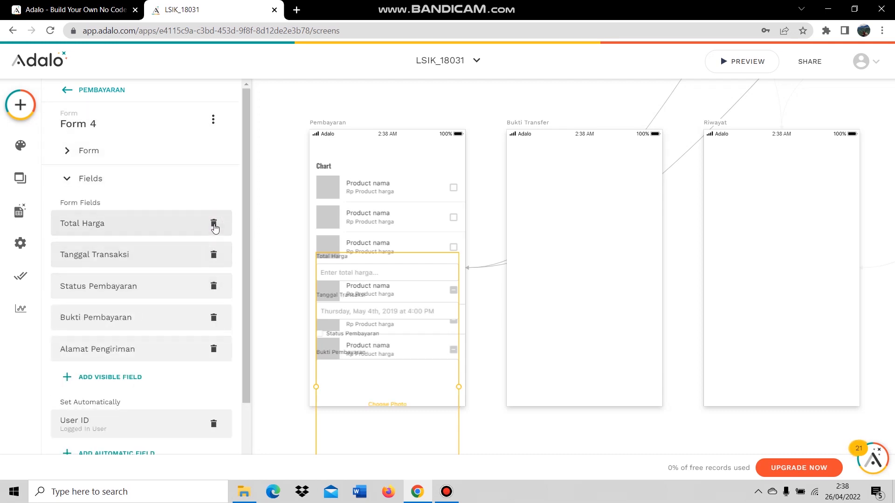
pyautogui.click(214, 224)
pyautogui.click(213, 317)
pyautogui.click(214, 286)
pyautogui.click(213, 255)
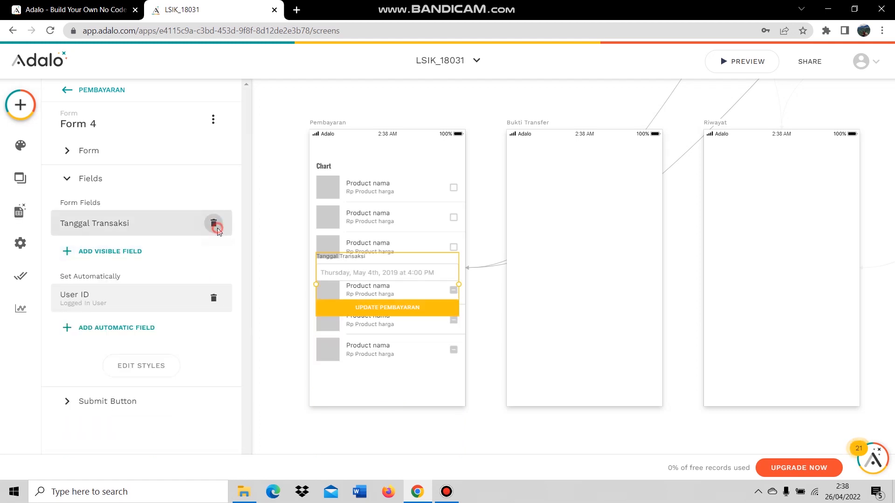
pyautogui.click(214, 224)
pyautogui.click(214, 311)
# Add a link action to the submit button that goes to Bukti Transfer.
pyautogui.click(142, 421)
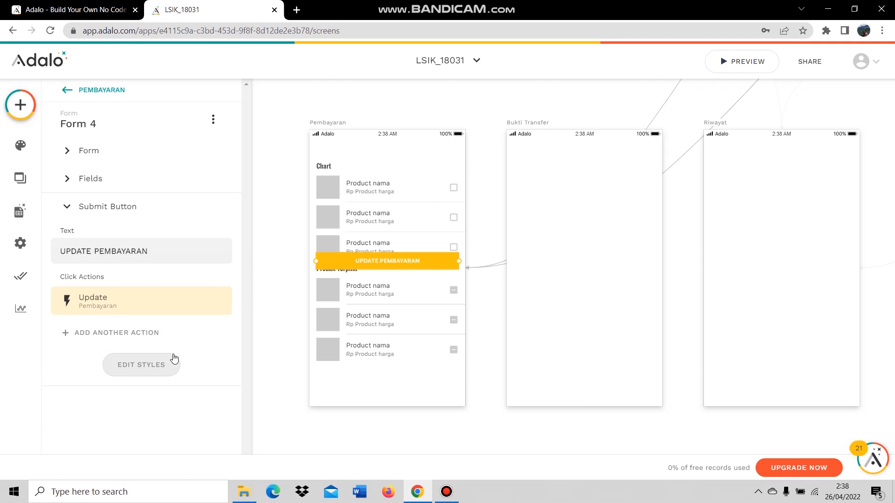
pyautogui.click(142, 318)
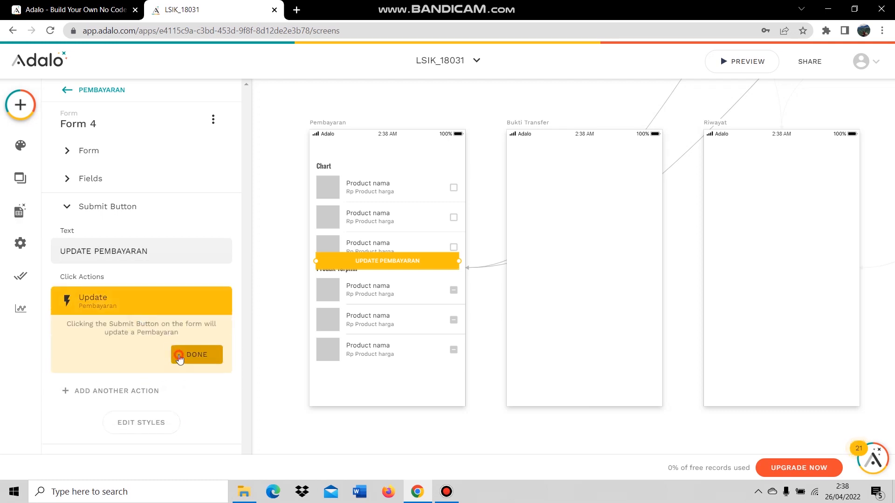
pyautogui.click(196, 355)
pyautogui.click(146, 334)
pyautogui.moveTo(170, 122)
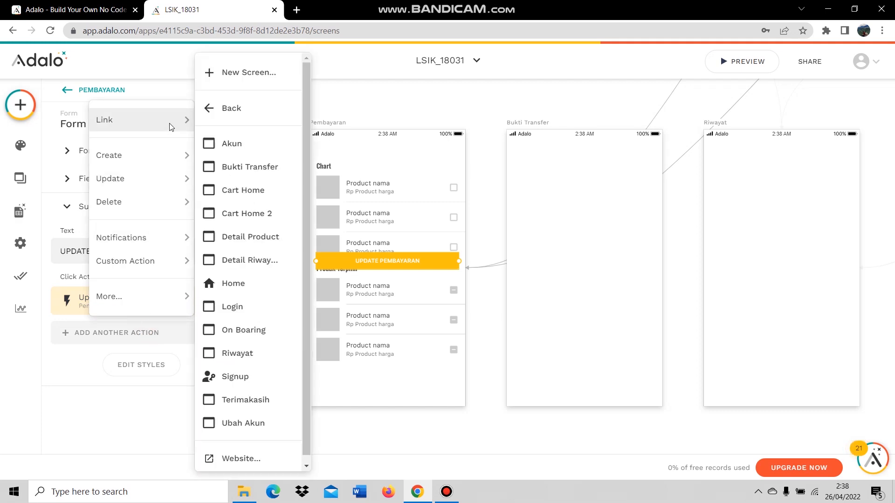
pyautogui.click(255, 166)
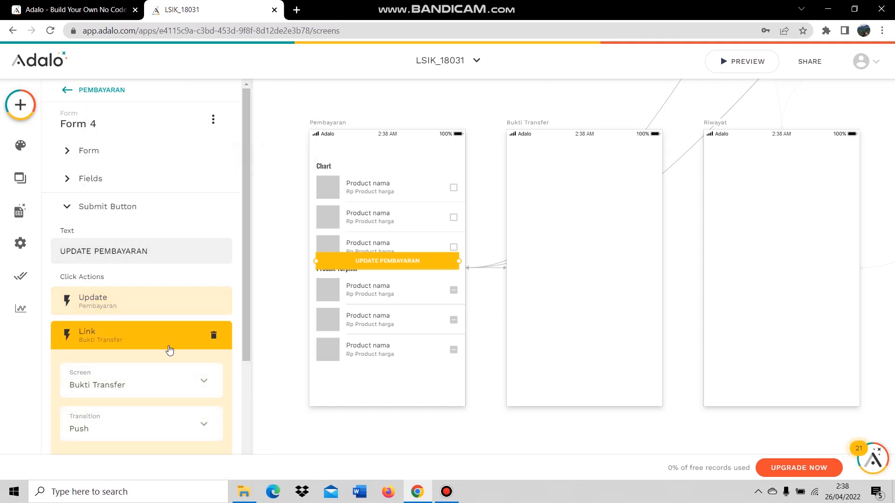
pyautogui.scroll(-3, 169, 351)
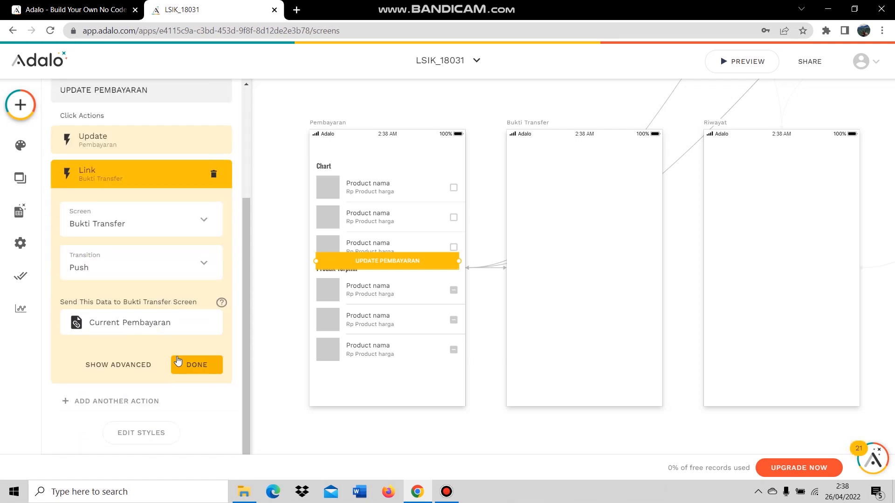
pyautogui.scroll(1, 194, 364)
pyautogui.click(195, 421)
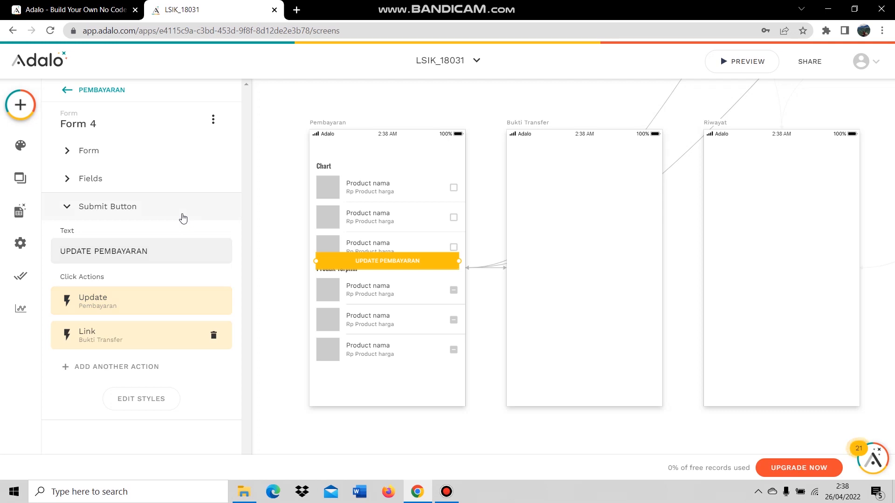
# Make the form sometimes visible, conditioned on the Detail Pembayaran count.
pyautogui.click(152, 149)
pyautogui.click(213, 121)
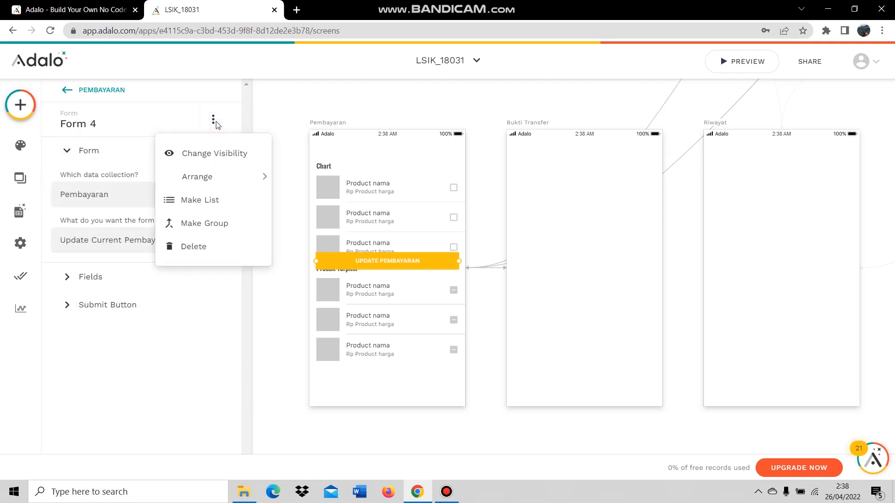
pyautogui.click(216, 154)
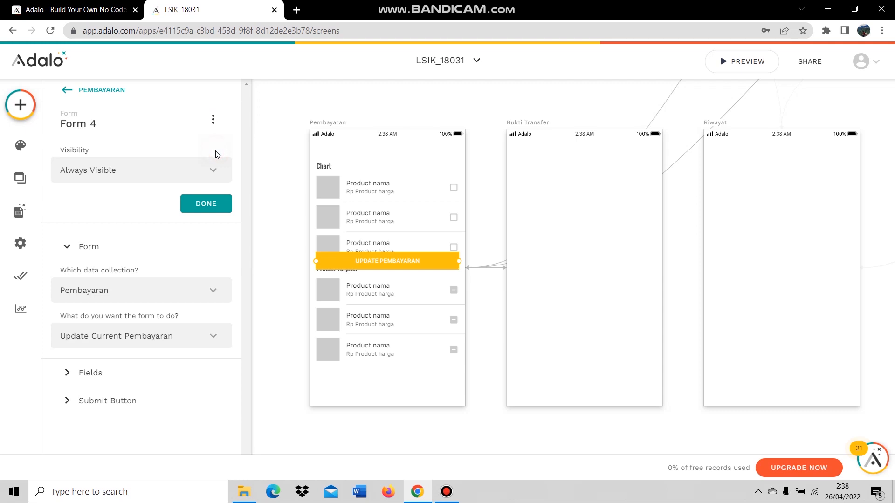
pyautogui.click(143, 173)
pyautogui.click(131, 223)
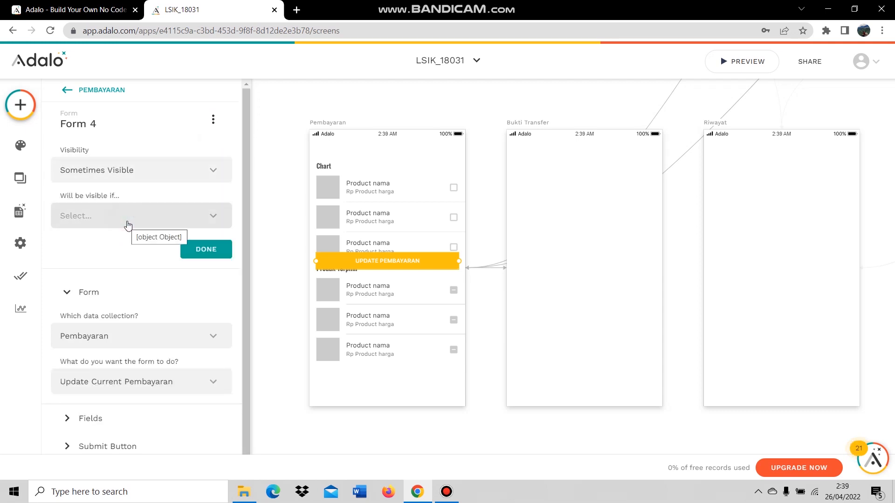
pyautogui.click(135, 215)
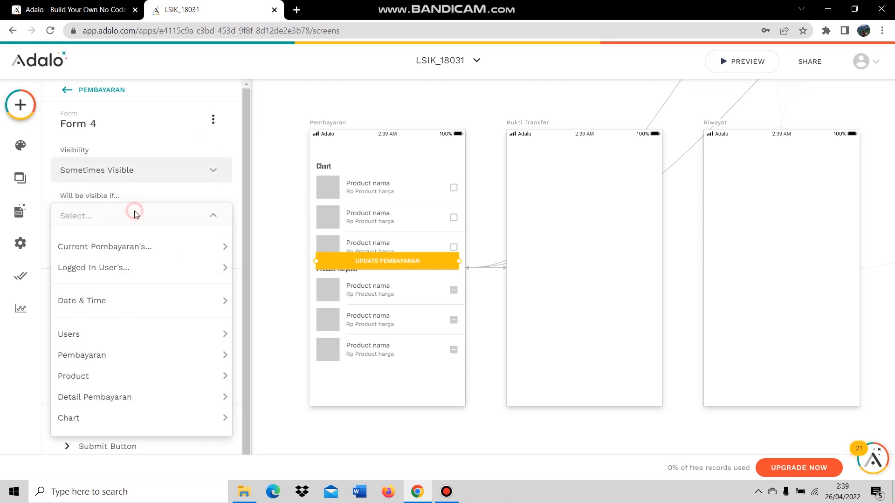
pyautogui.moveTo(136, 246)
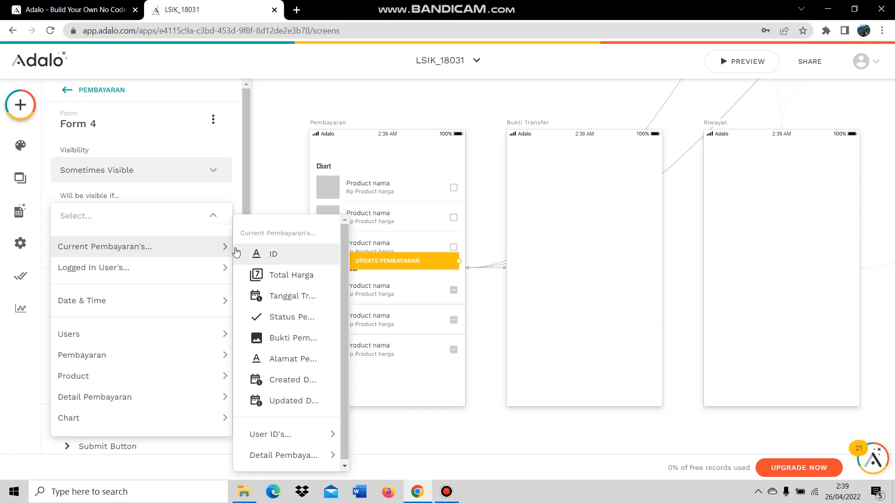
pyautogui.moveTo(296, 453)
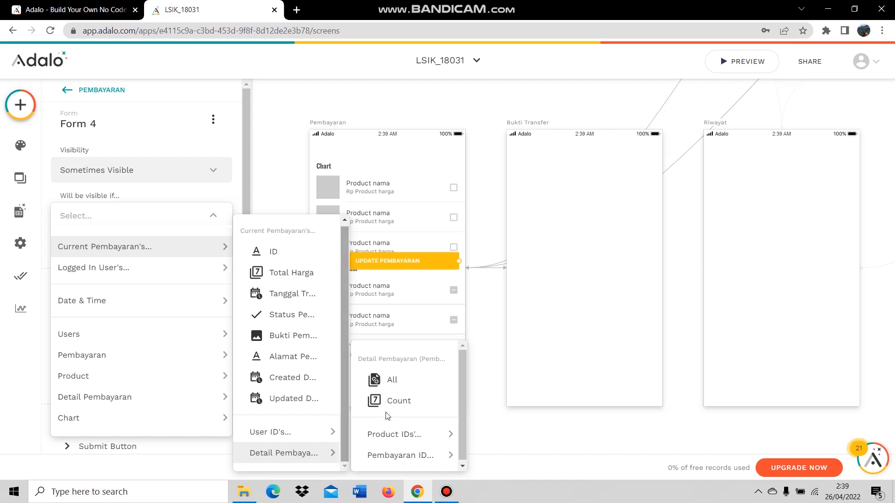
pyautogui.click(389, 401)
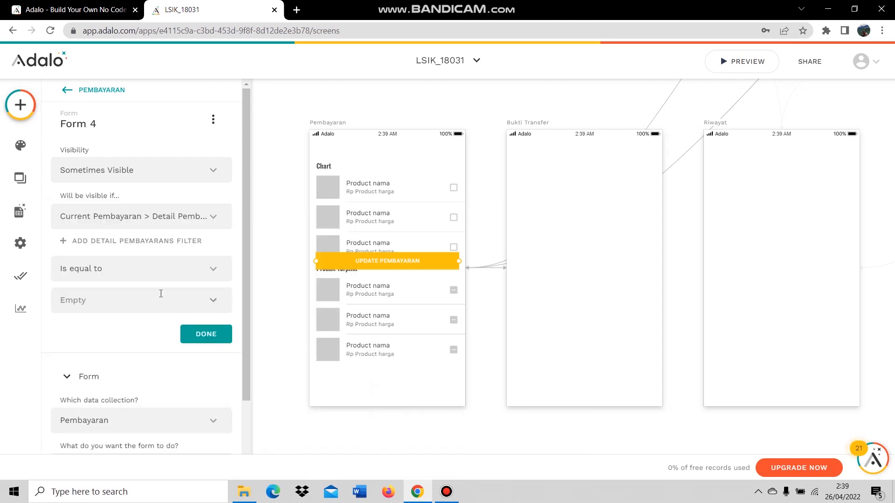
# Set the visibility condition to count is greater than 0 and confirm it.
pyautogui.click(167, 266)
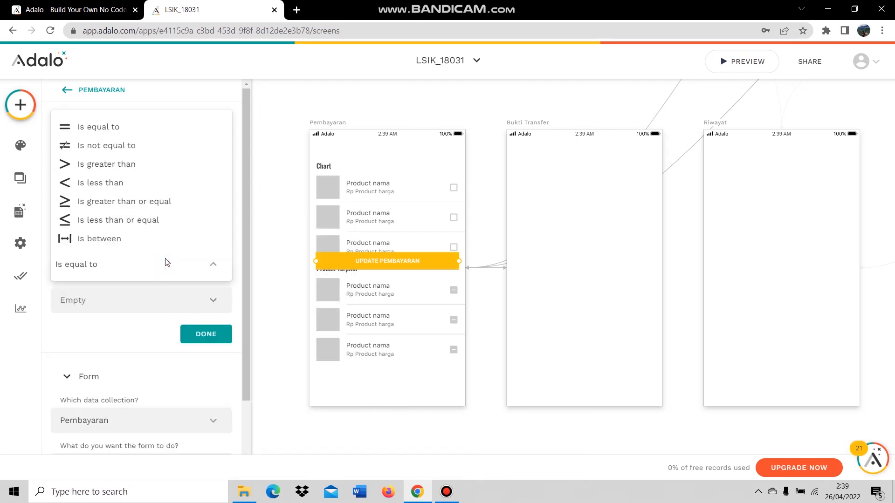
pyautogui.click(134, 169)
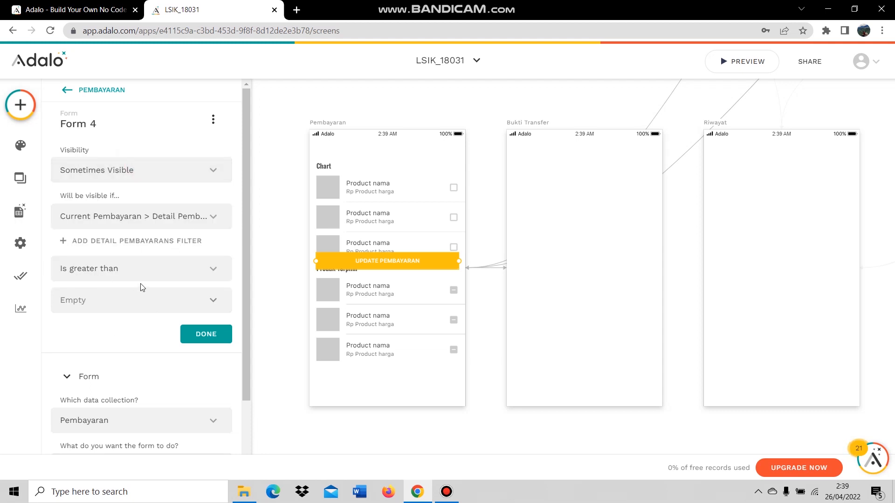
pyautogui.click(104, 304)
pyautogui.write('0')
pyautogui.click(142, 270)
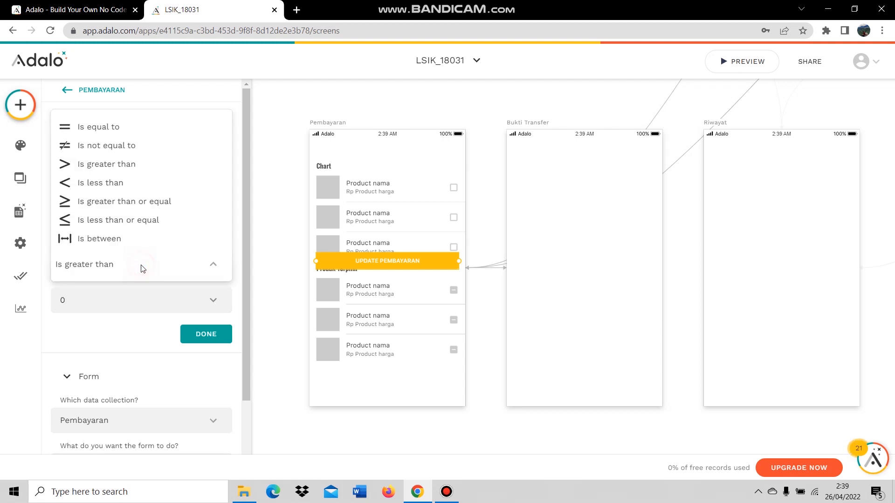
pyautogui.click(114, 326)
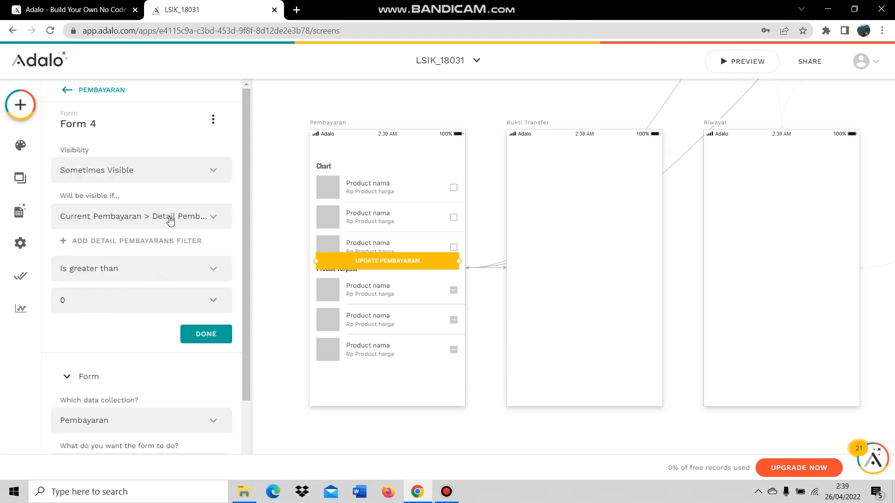
pyautogui.click(213, 121)
pyautogui.click(213, 120)
pyautogui.click(213, 120)
pyautogui.click(214, 122)
pyautogui.click(194, 335)
pyautogui.click(131, 158)
# Move the form button below Produk Terpilih and relabel it 'Lakukan Pembayaran'.
pyautogui.moveTo(377, 263); pyautogui.dragTo(379, 379)
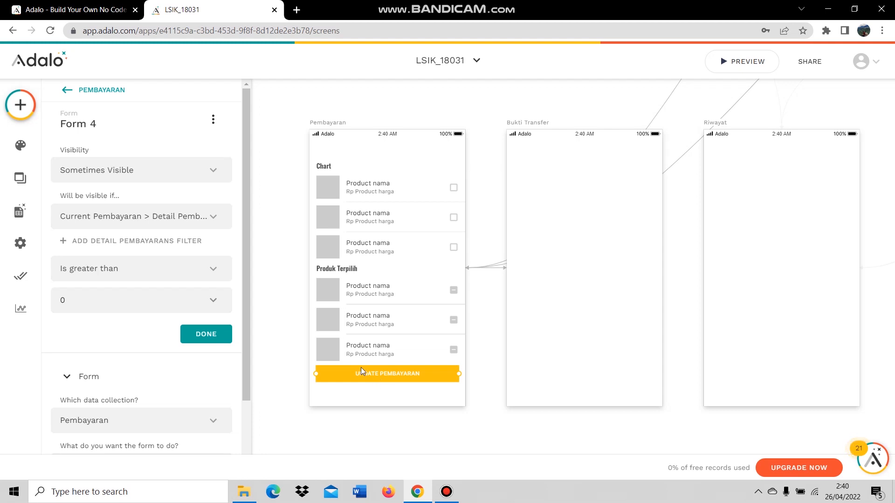
pyautogui.scroll(-2, 181, 378)
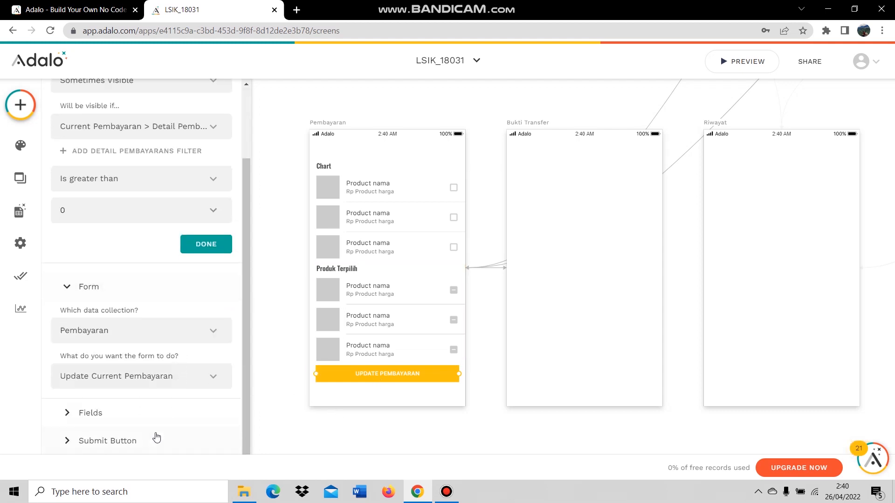
pyautogui.click(156, 433)
pyautogui.moveTo(150, 387); pyautogui.dragTo(60, 386)
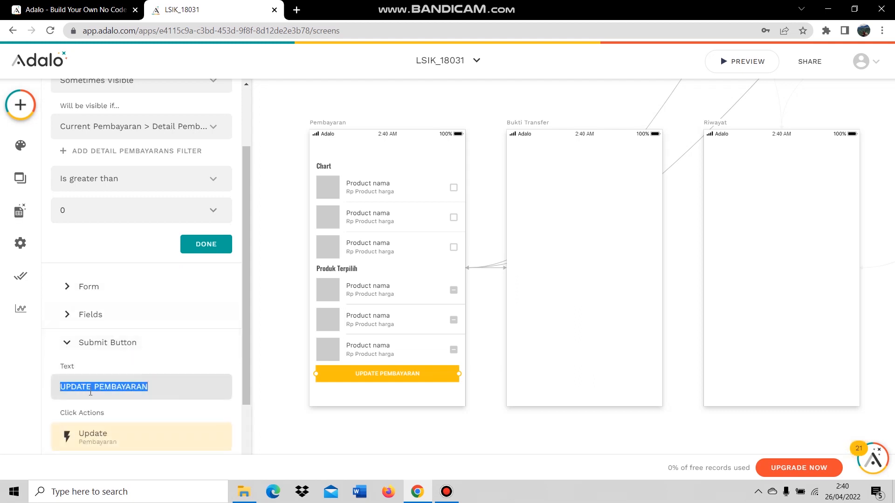
pyautogui.write('Lakukan ')
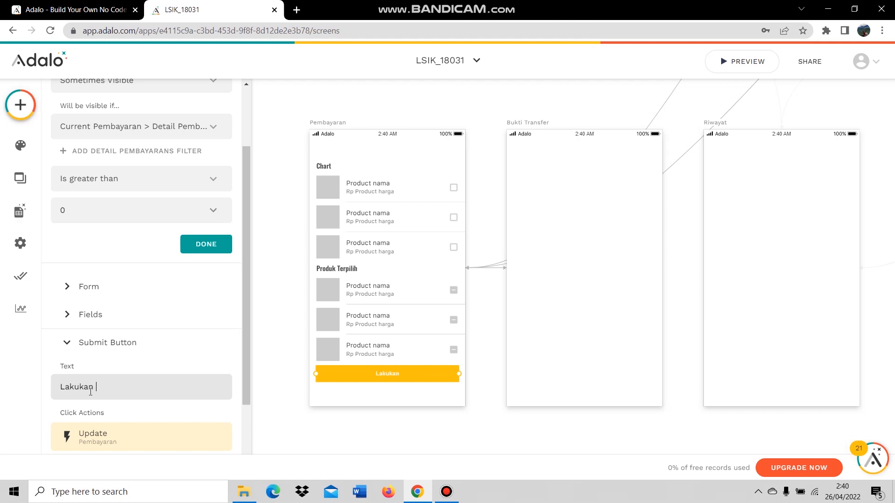
pyautogui.write('Pembayaran')
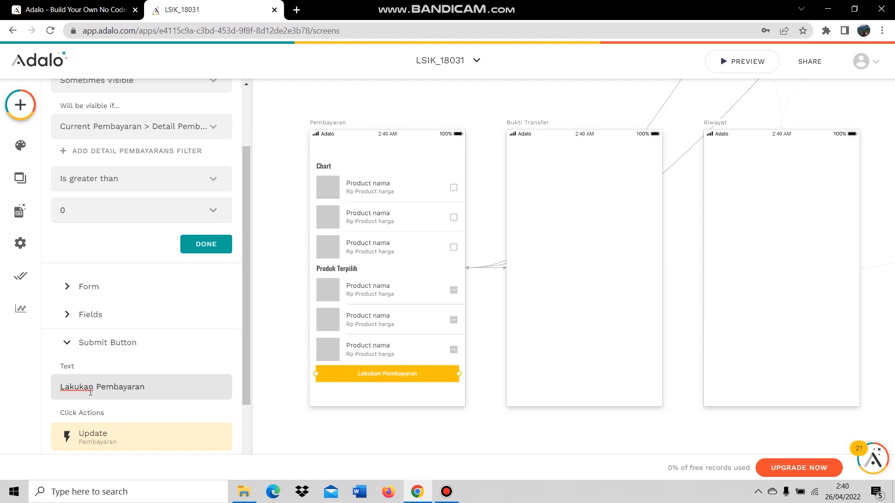
pyautogui.click(155, 358)
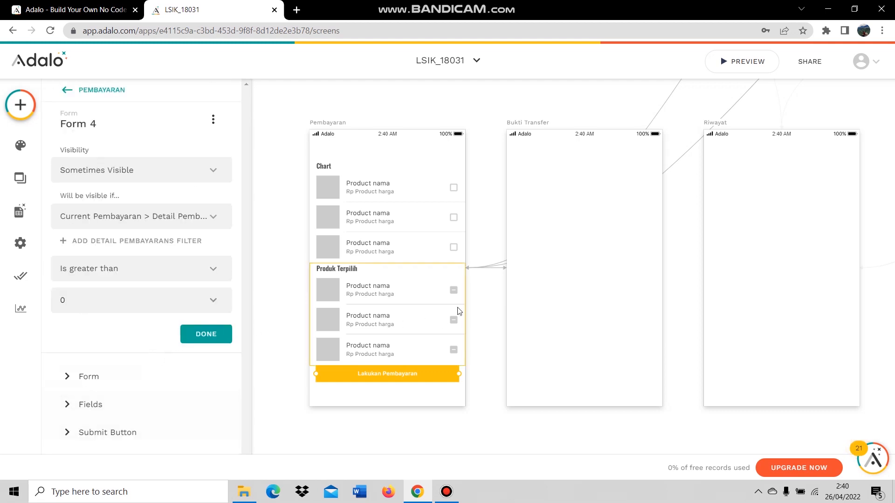
# Nudge the Lakukan Pembayaran button slightly lower on the screen.
pyautogui.click(485, 315)
pyautogui.click(414, 381)
pyautogui.moveTo(415, 385); pyautogui.dragTo(413, 392)
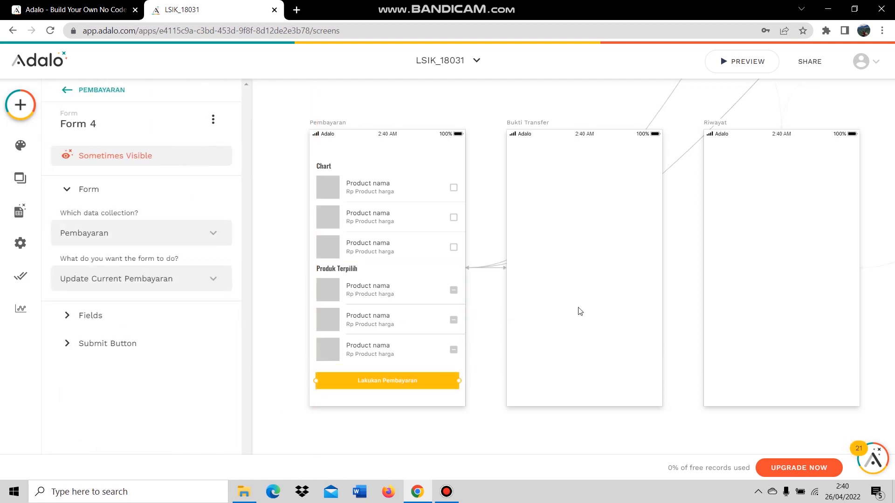
pyautogui.click(484, 375)
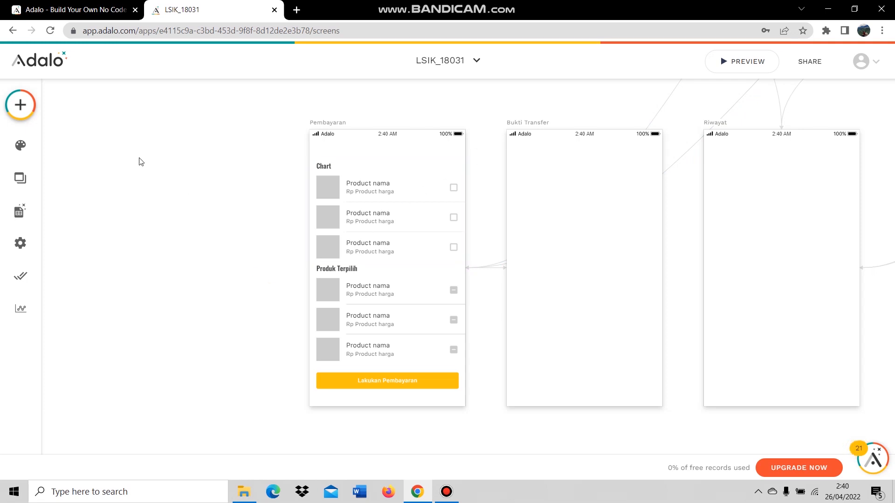
# Add a text element reading 'Harap melakukan transfer ke rekening di bawah ini :' followed by a Bank line.
pyautogui.click(20, 105)
pyautogui.moveTo(122, 192); pyautogui.dragTo(528, 161)
pyautogui.doubleClick(528, 158)
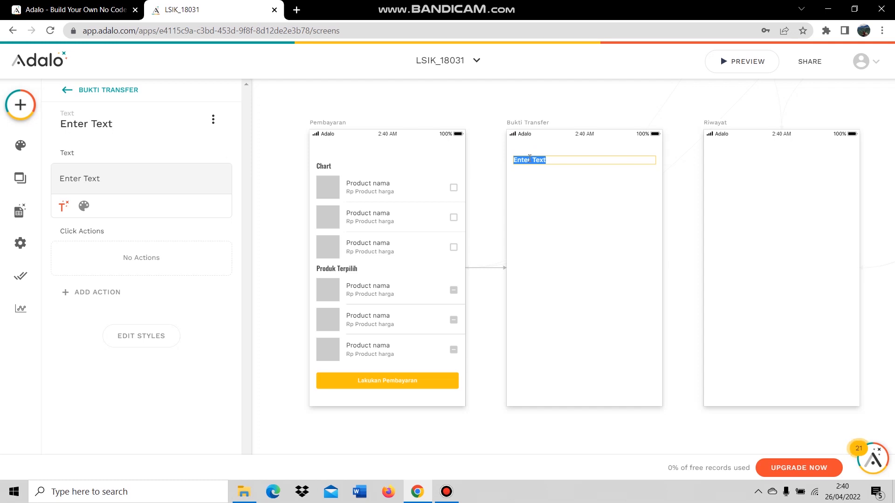
pyautogui.write('Harap melakukan transfer ')
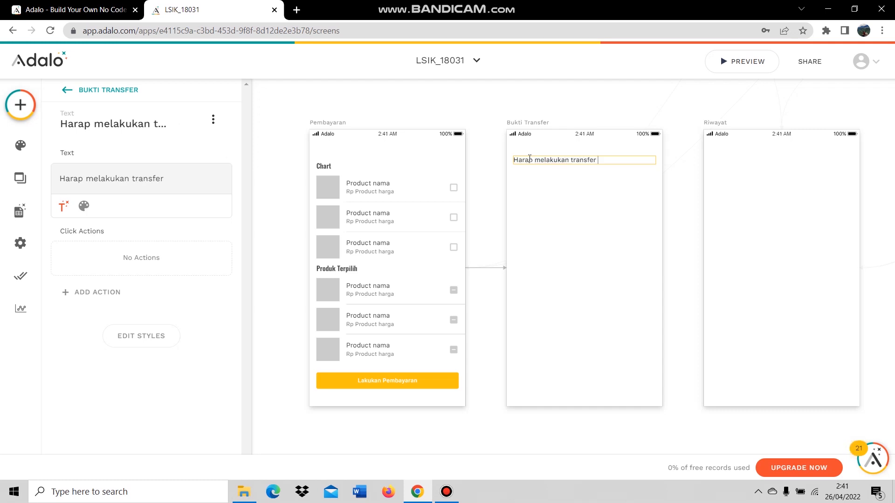
pyautogui.write('ke rekening ')
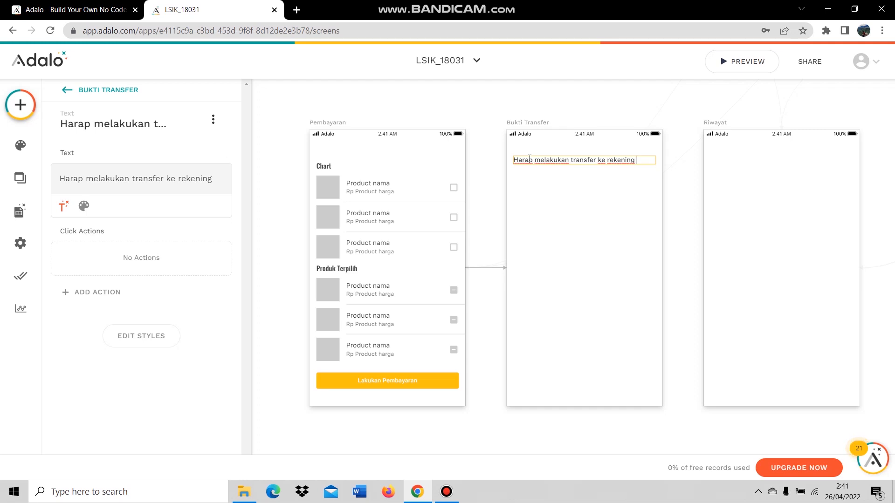
pyautogui.write('di bawah in')
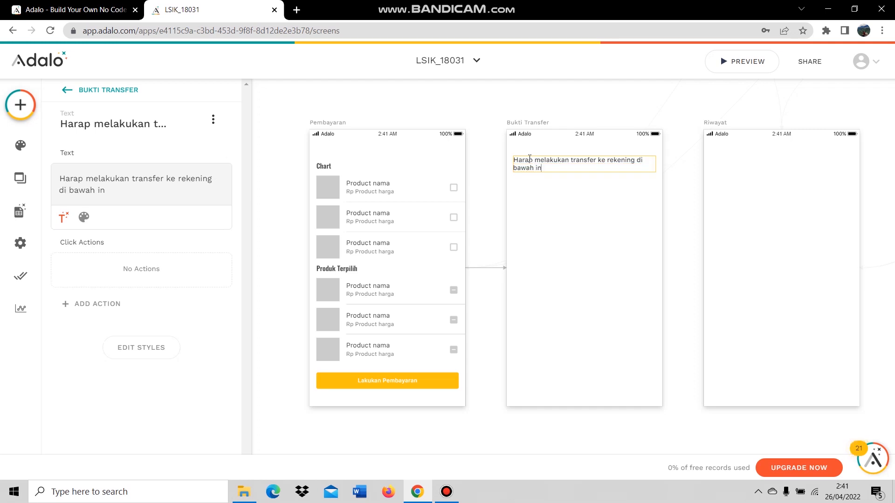
pyautogui.write('i :')
pyautogui.press('Return')
pyautogui.press('Return')
pyautogui.write('Bank')
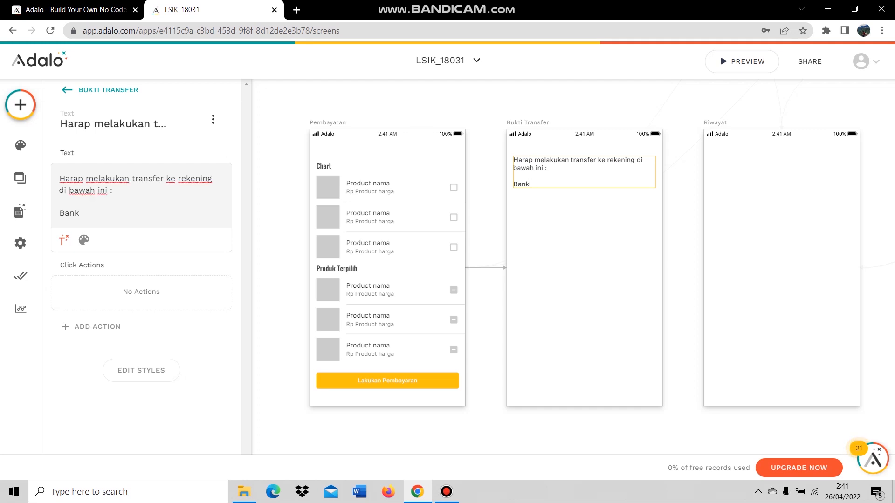
# Complete the line as 'Bank : BCA' and add a Nomor Rekening line with the account number.
pyautogui.doubleClick(545, 185)
pyautogui.click(544, 187)
pyautogui.write('BCA')
pyautogui.press('Return')
pyautogui.write('Non')
pyautogui.write('or')
pyautogui.press('BackSpace')
pyautogui.press('BackSpace')
pyautogui.press('BackSpace')
pyautogui.write('mor')
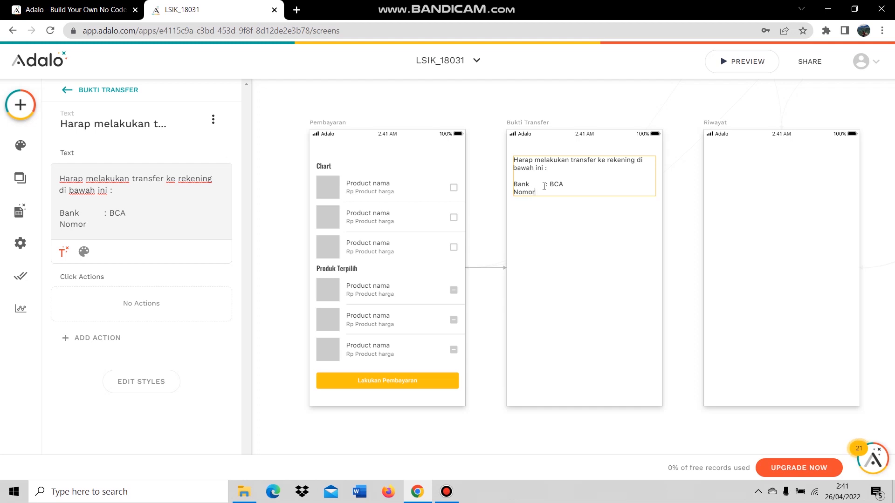
pyautogui.write(' Rekening : 34')
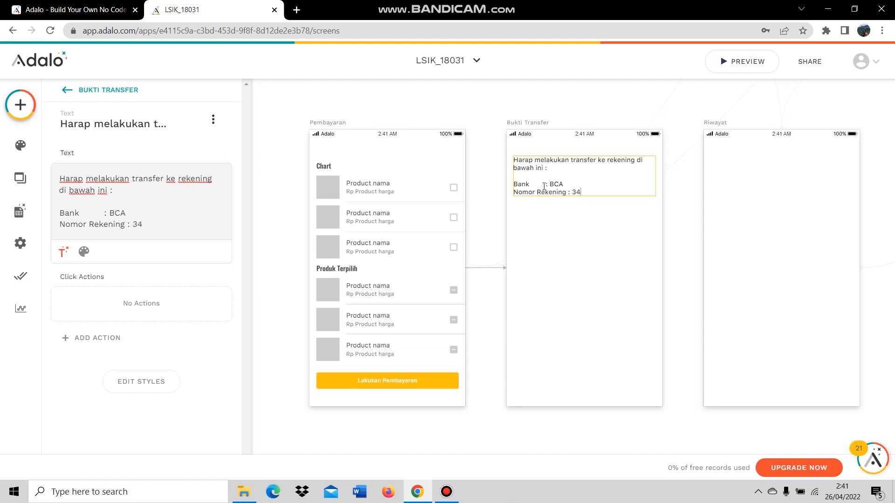
pyautogui.write('606xxxxxx')
pyautogui.press('Return')
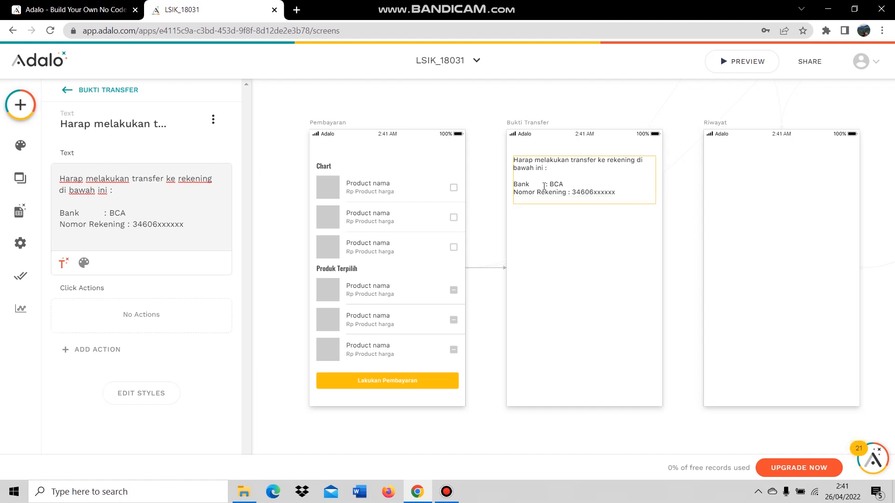
# Add the A/n account holder line and 'Harap mengisi jumlah sesuai nominal transaksi dibawah'.
pyautogui.write('A')
pyautogui.write('LSIK_18031')
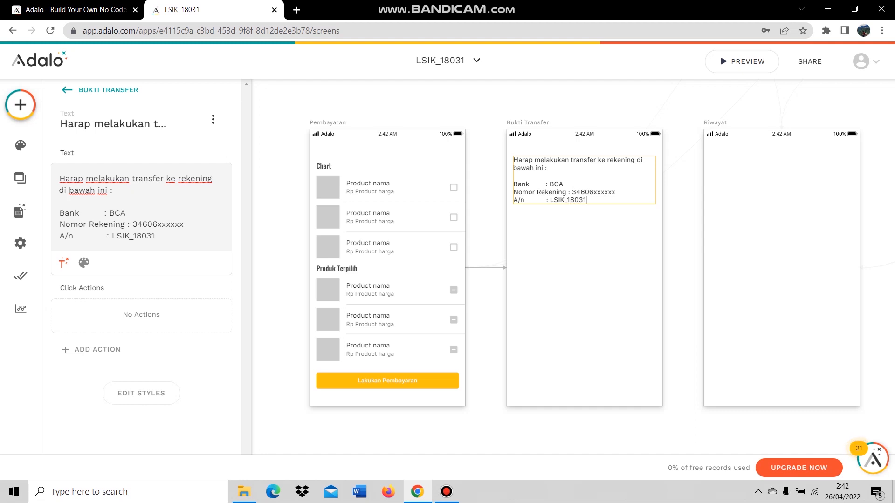
pyautogui.press('Return')
pyautogui.press('Return')
pyautogui.write('Harap meng')
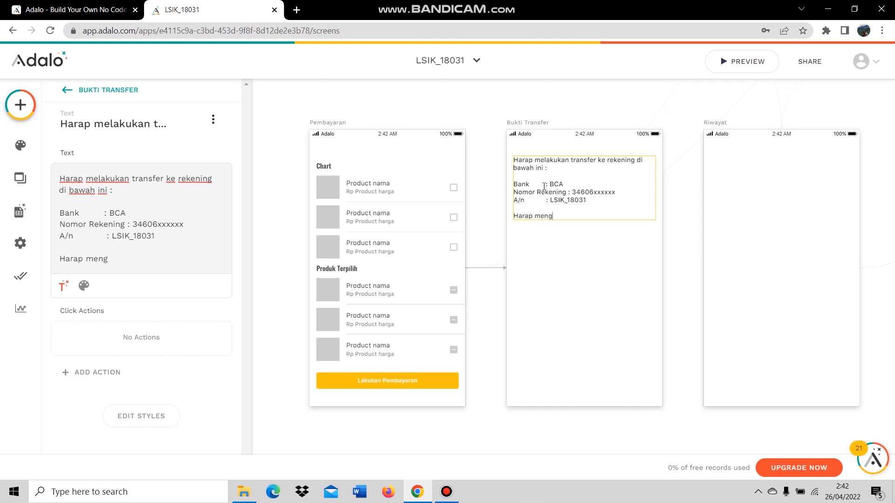
pyautogui.write('isi jumlah sesuai')
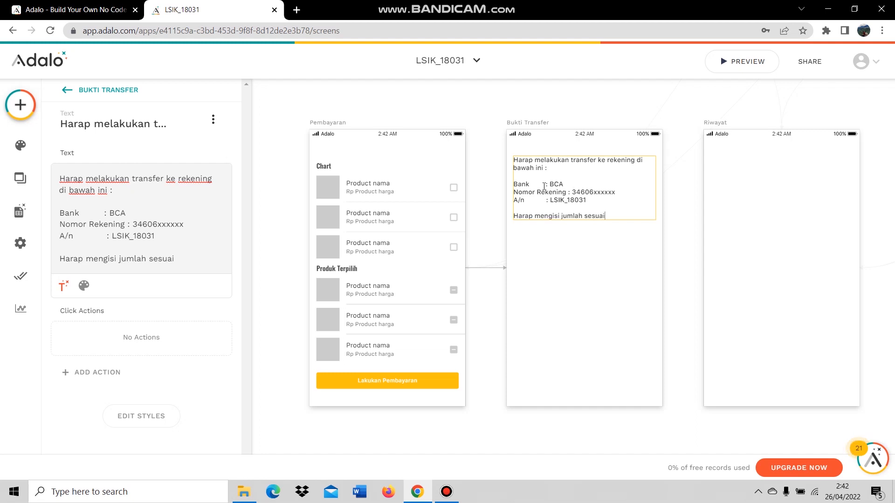
pyautogui.write(' nominal transaksi dibawah ini :')
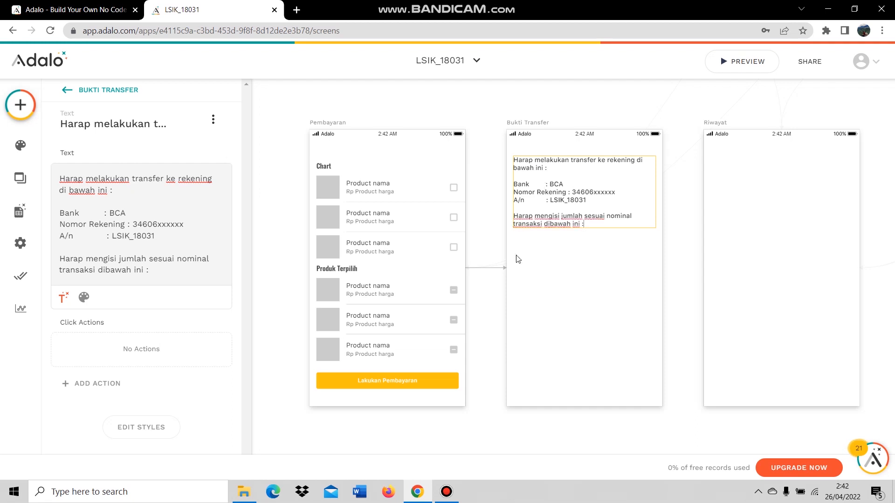
pyautogui.click(559, 271)
pyautogui.click(549, 269)
pyautogui.click(20, 104)
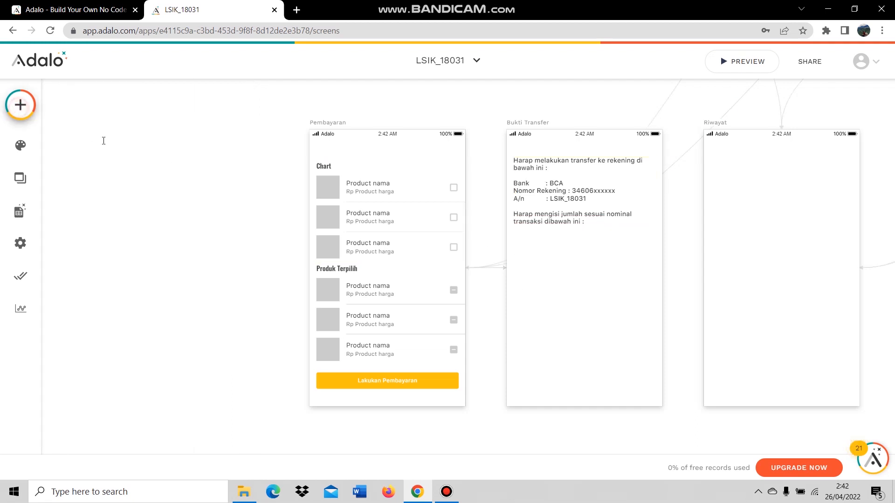
# Add a narrowed 'Total Pembayaran :' text label below the instructions.
pyautogui.moveTo(101, 235); pyautogui.dragTo(534, 251)
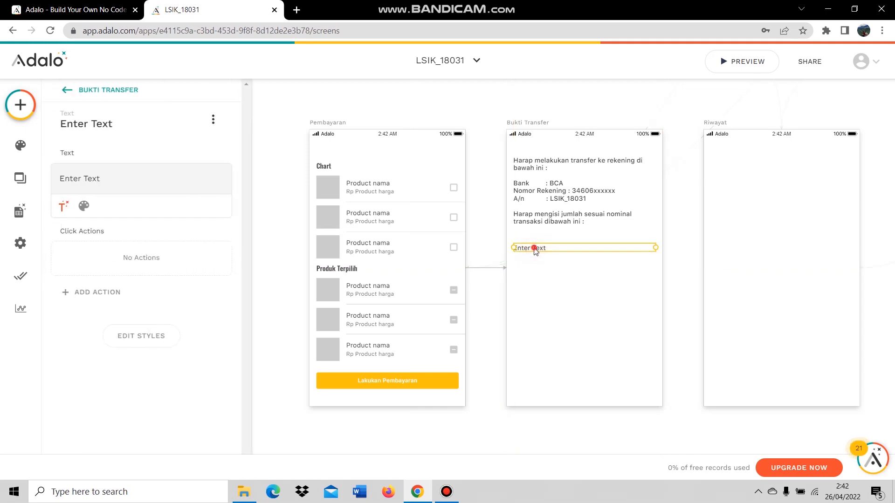
pyautogui.tripleClick(535, 248)
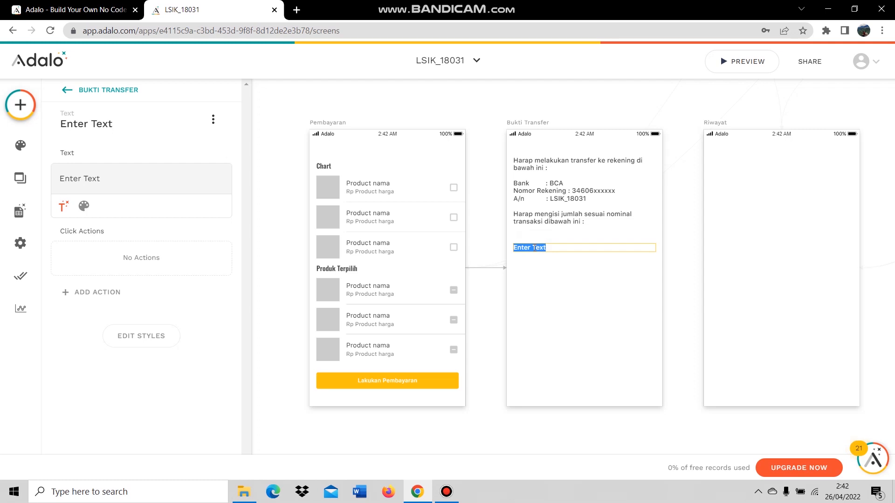
pyautogui.write('Total Pembayaran :')
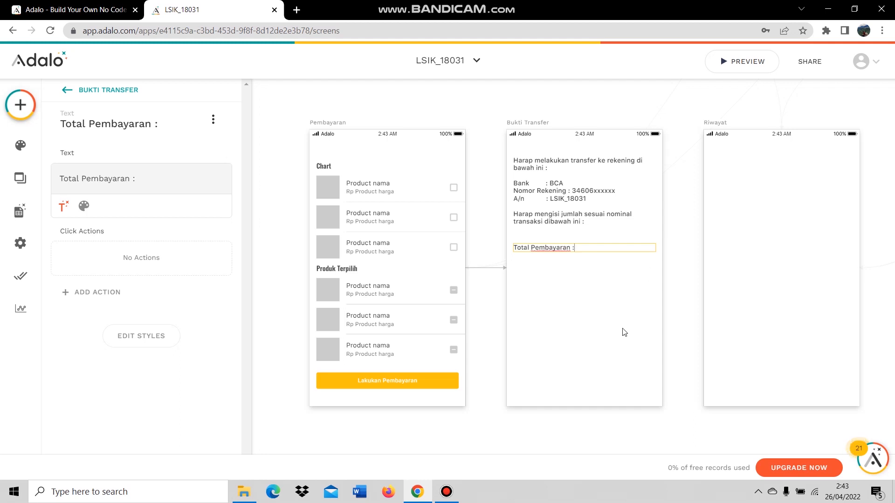
pyautogui.click(621, 303)
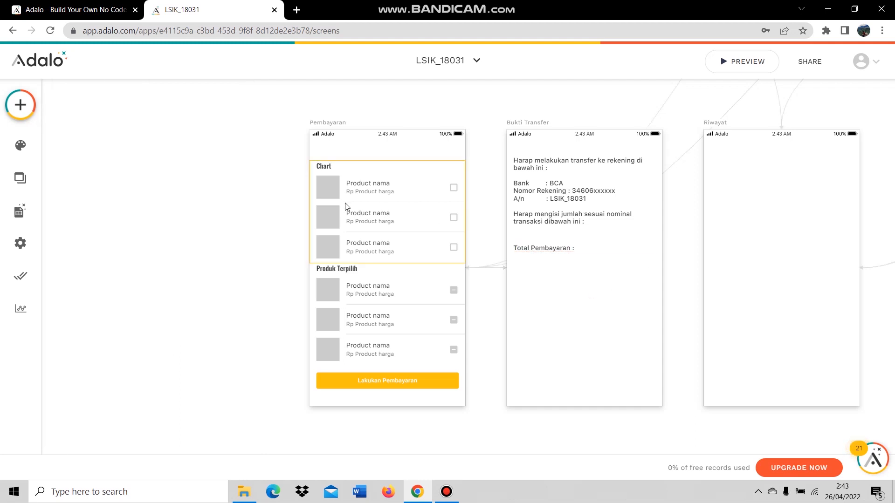
pyautogui.click(567, 247)
pyautogui.moveTo(654, 246); pyautogui.dragTo(582, 247)
pyautogui.click(575, 276)
pyautogui.click(533, 251)
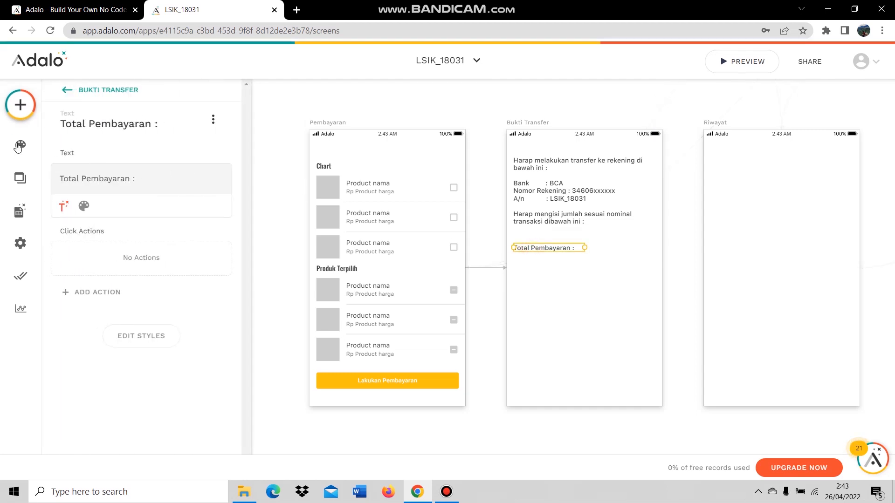
# Add an 'Rp' text beside it showing the current Pembayaran's Total Harga.
pyautogui.click(20, 105)
pyautogui.moveTo(114, 230); pyautogui.dragTo(629, 252)
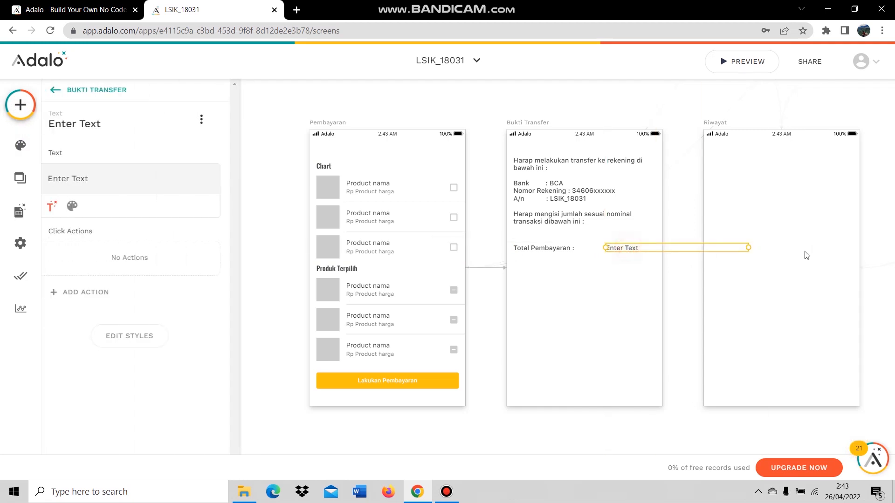
pyautogui.moveTo(745, 248); pyautogui.dragTo(651, 246)
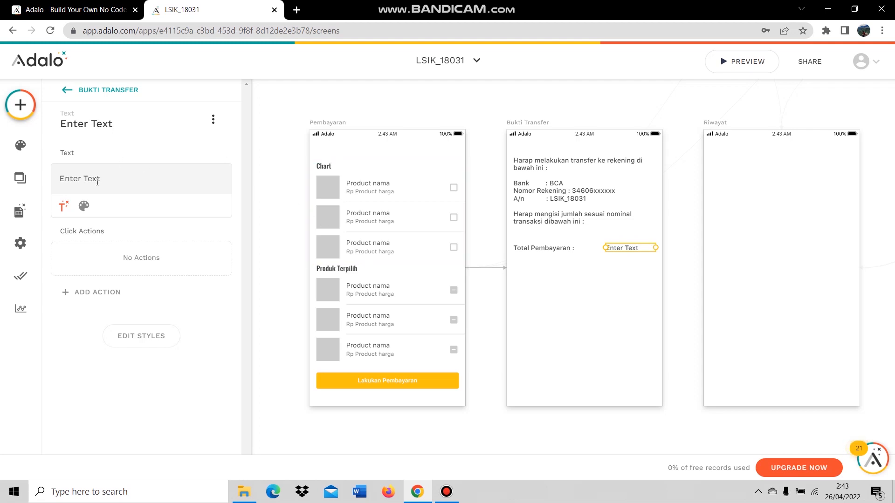
pyautogui.tripleClick(114, 179)
pyautogui.write('Rp')
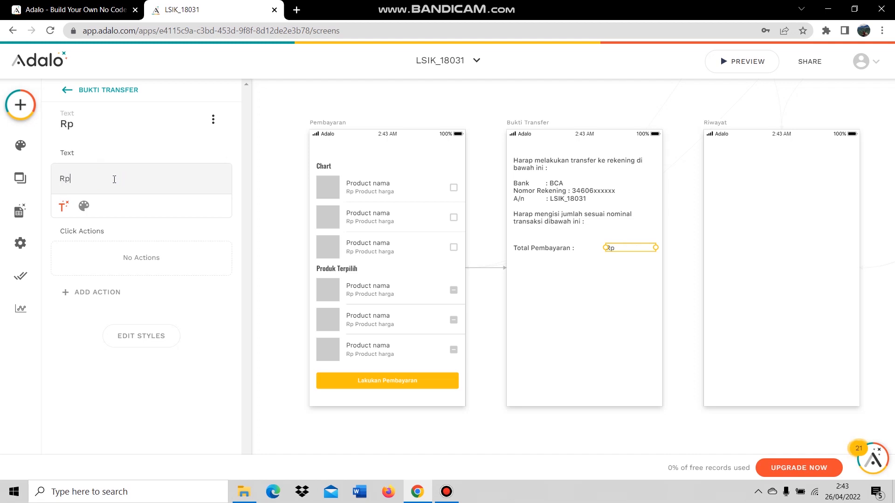
pyautogui.click(63, 206)
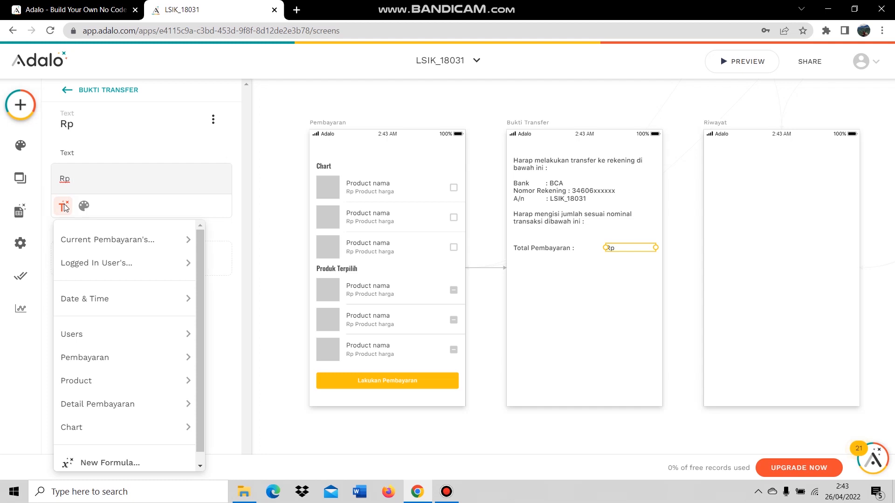
pyautogui.moveTo(91, 238)
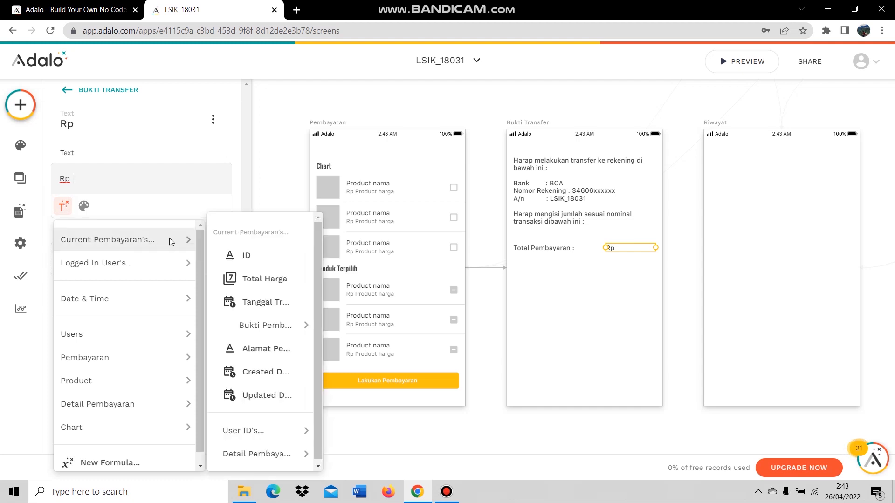
pyautogui.click(293, 278)
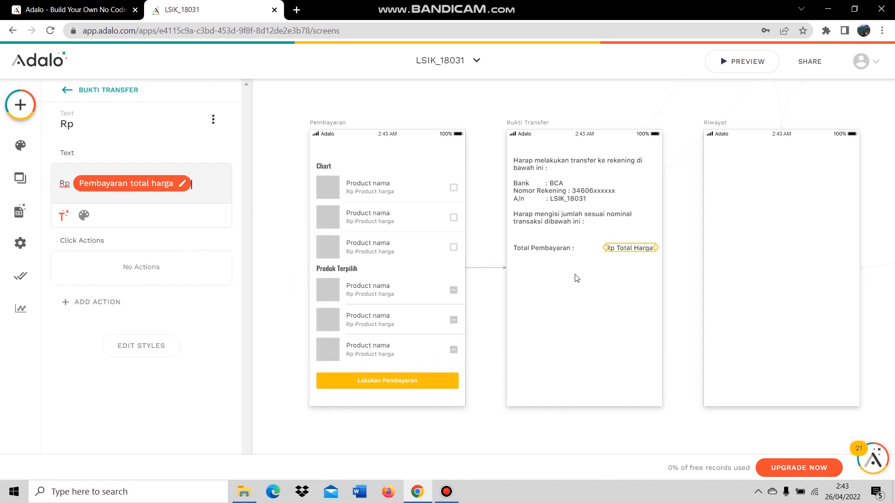
pyautogui.click(558, 305)
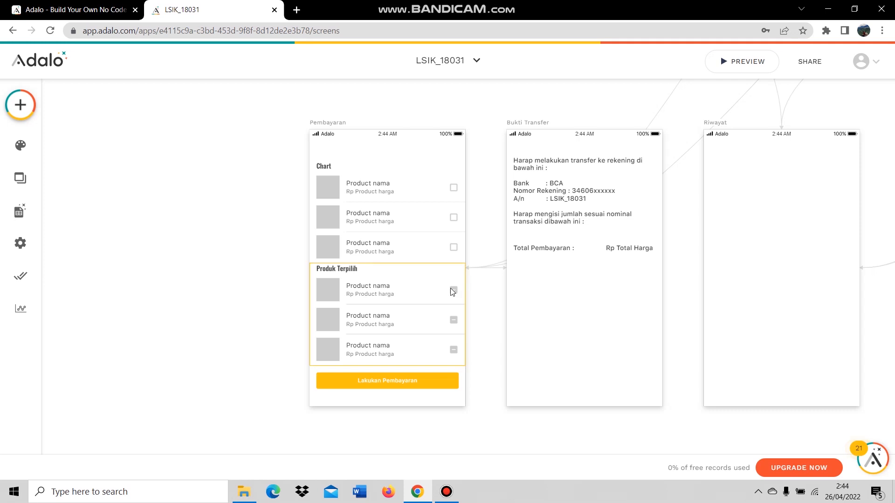
# Place a form below Total Pembayaran that updates the current Pembayaran record.
pyautogui.click(20, 105)
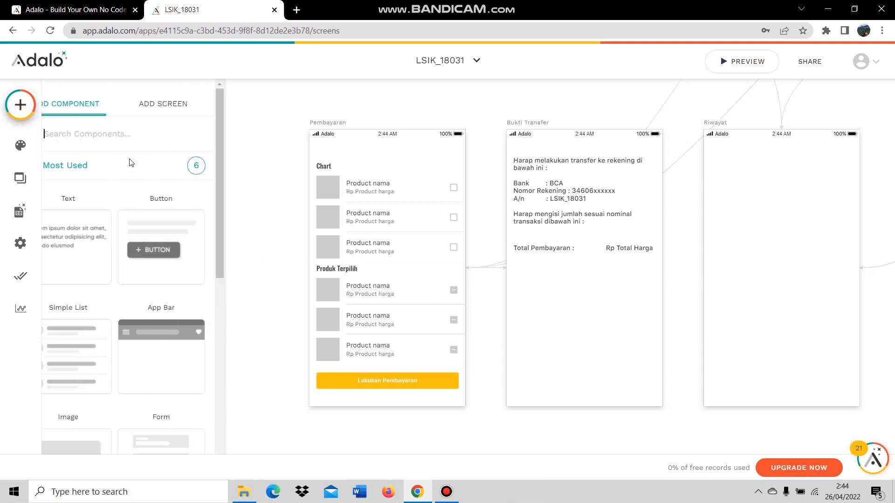
pyautogui.write('fo')
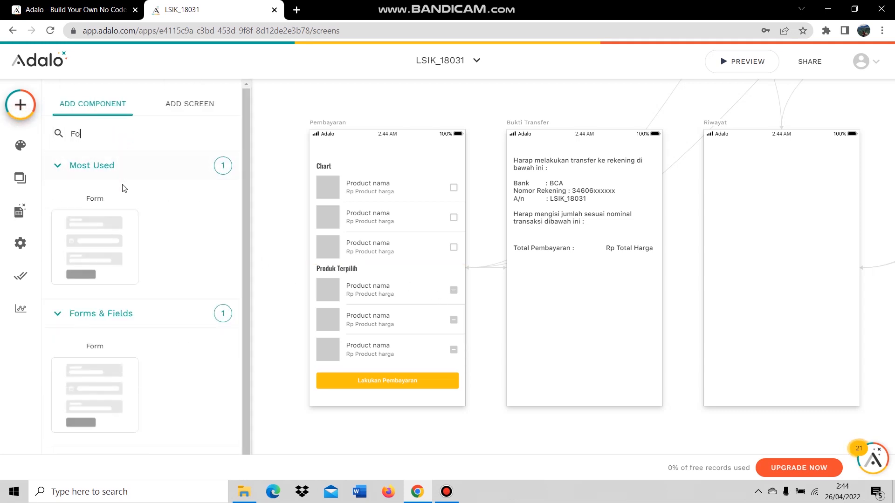
pyautogui.moveTo(112, 235); pyautogui.dragTo(541, 303)
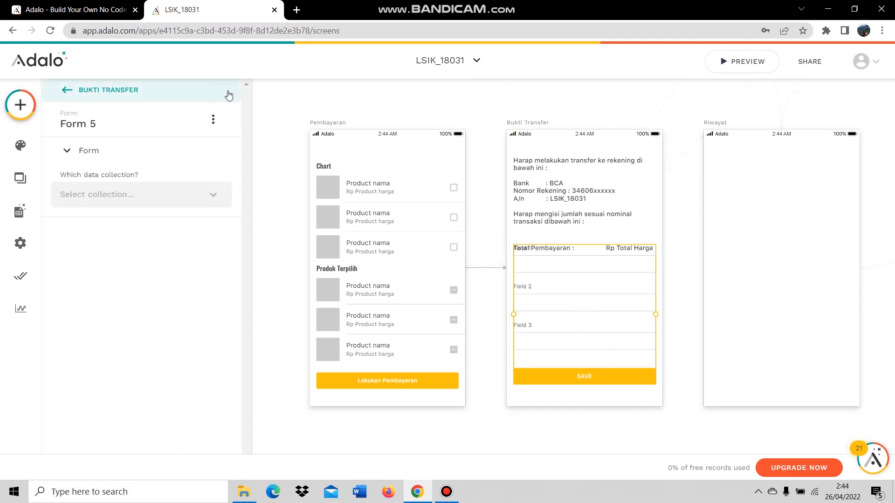
pyautogui.click(109, 196)
pyautogui.click(104, 245)
pyautogui.click(140, 242)
pyautogui.click(122, 303)
# Remove the ID, Total Harga, Tanggal Transaksi and Status Pembayaran fields and put Alamat Pengiriman first.
pyautogui.click(129, 286)
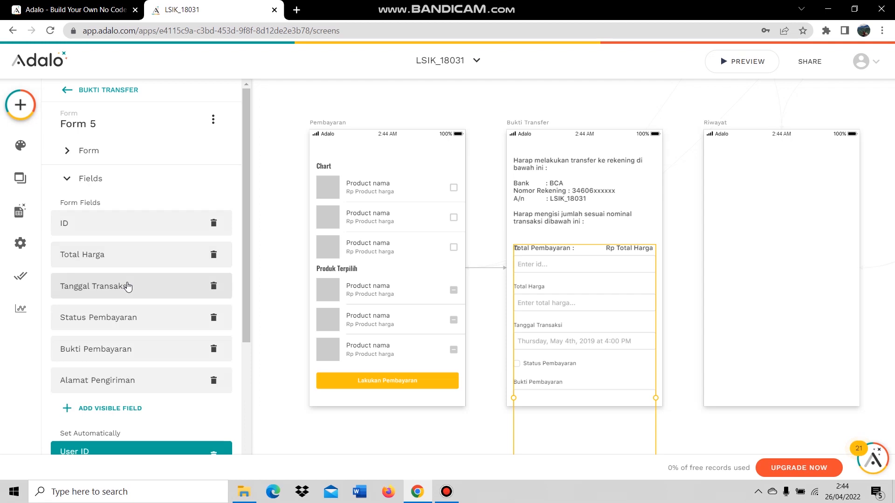
pyautogui.click(212, 225)
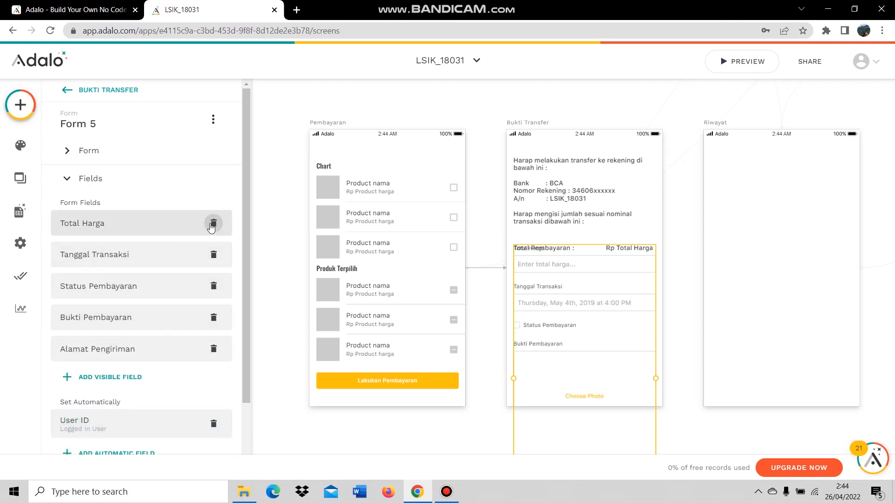
pyautogui.click(212, 224)
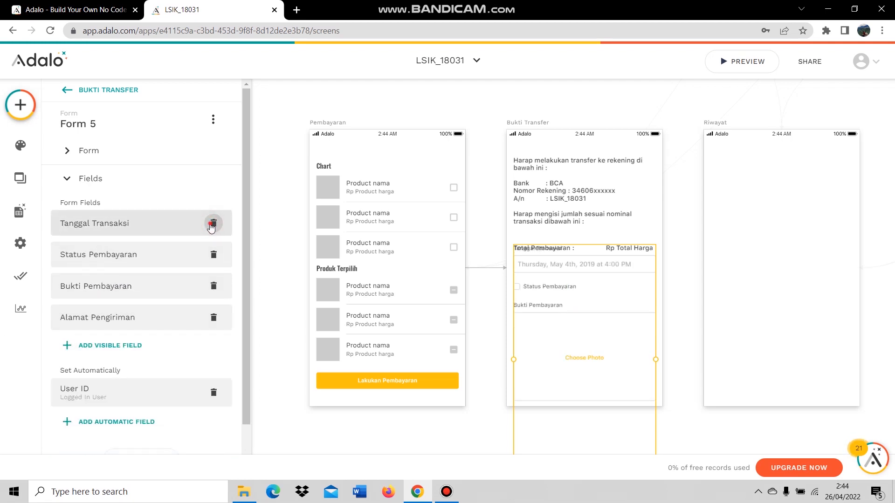
pyautogui.click(212, 225)
pyautogui.click(214, 225)
pyautogui.moveTo(154, 262); pyautogui.dragTo(157, 224)
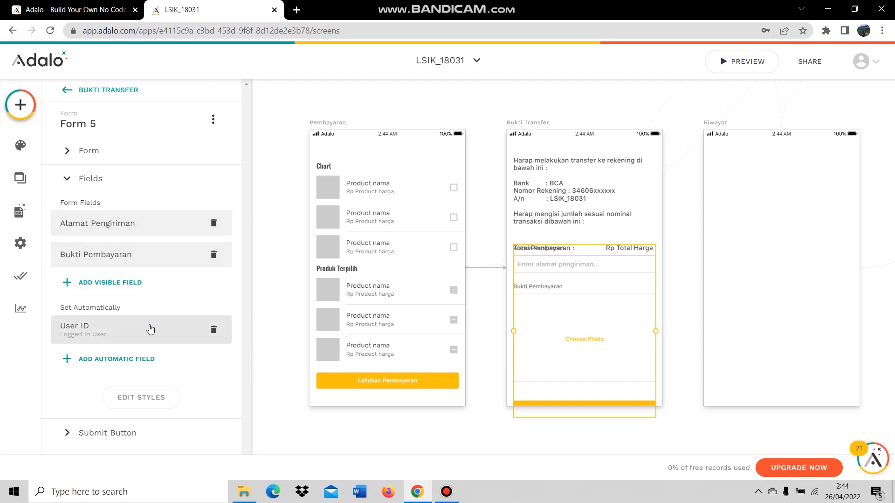
# Add an automatic field that sets Status Pembayaran to True.
pyautogui.click(115, 358)
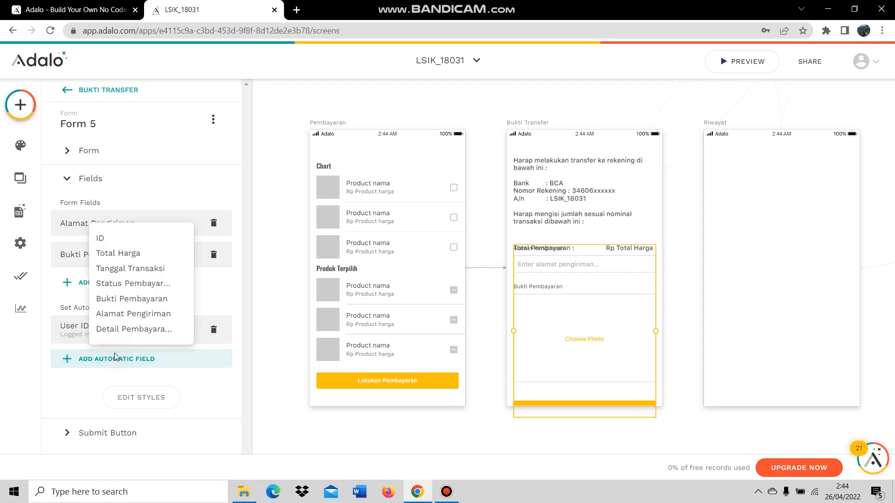
pyautogui.click(143, 292)
pyautogui.scroll(-1, 148, 354)
pyautogui.click(143, 355)
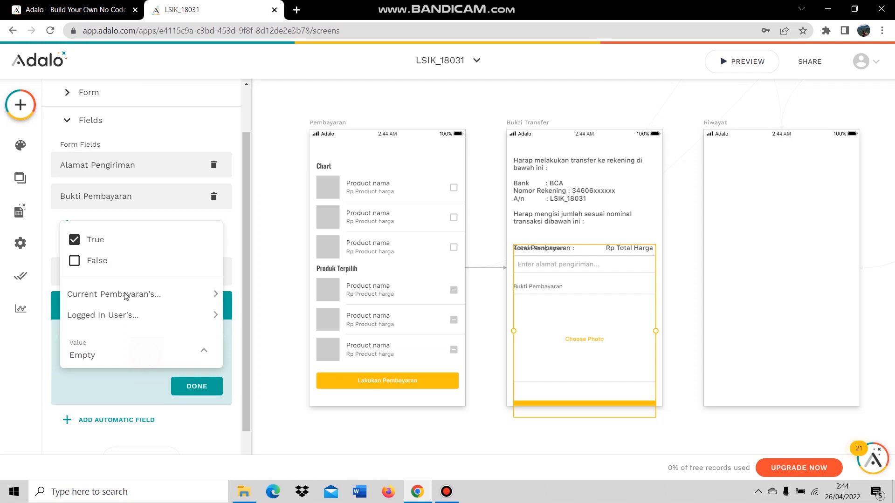
pyautogui.click(133, 243)
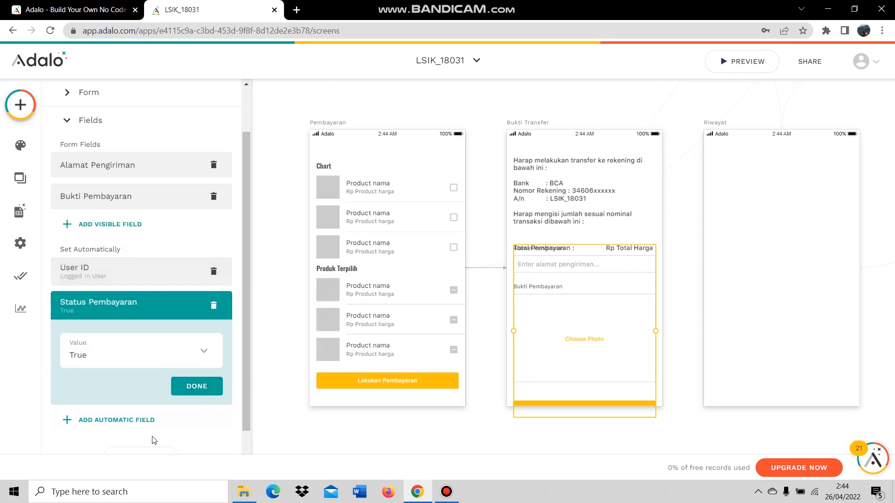
pyautogui.click(198, 386)
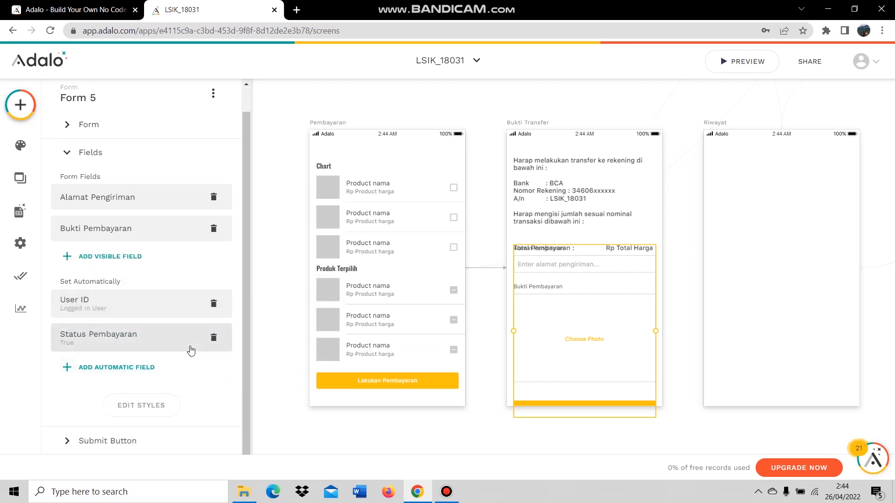
pyautogui.click(162, 314)
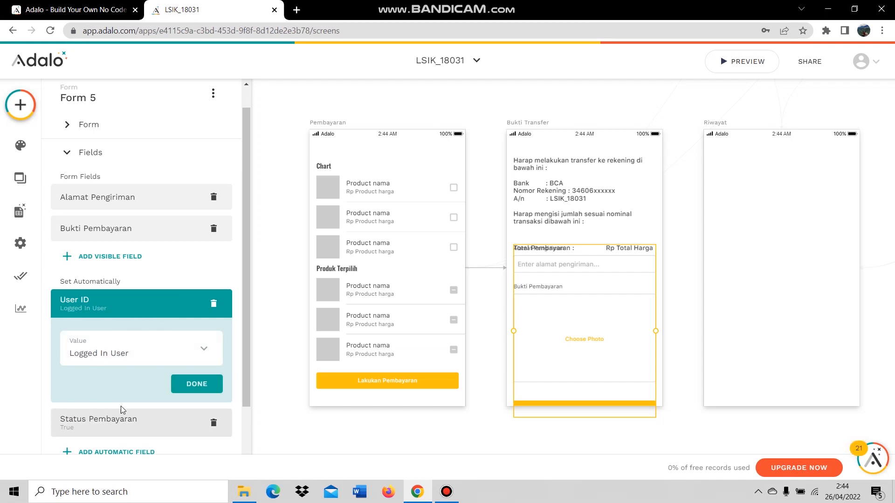
pyautogui.scroll(-2, 124, 405)
# Relabel the form's submit button to 'Pembayaran'.
pyautogui.click(122, 440)
pyautogui.click(156, 254)
pyautogui.hotkey('ctrl', 'a')
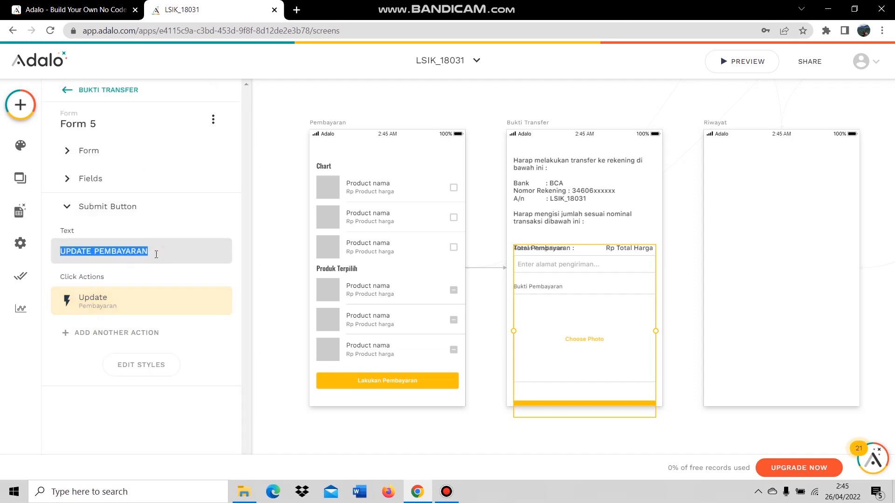
pyautogui.write('Pembayaran')
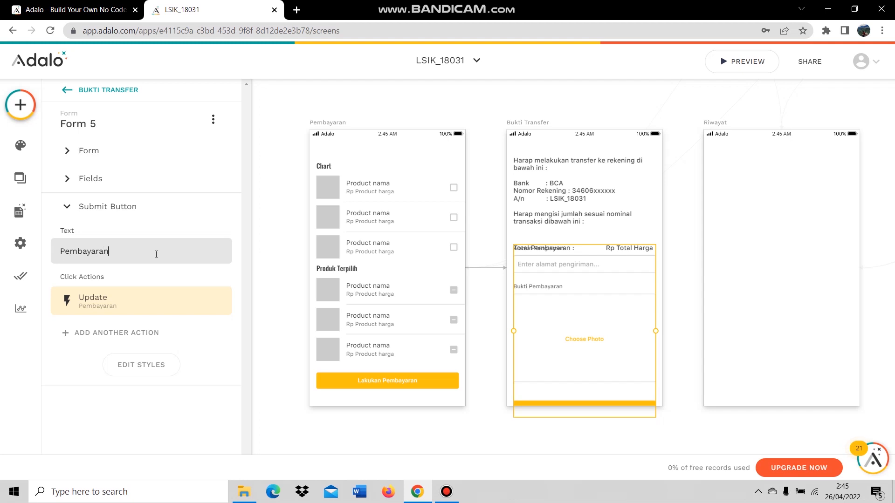
# Add a Link action to the Terimakasih screen after the Update action.
pyautogui.click(136, 304)
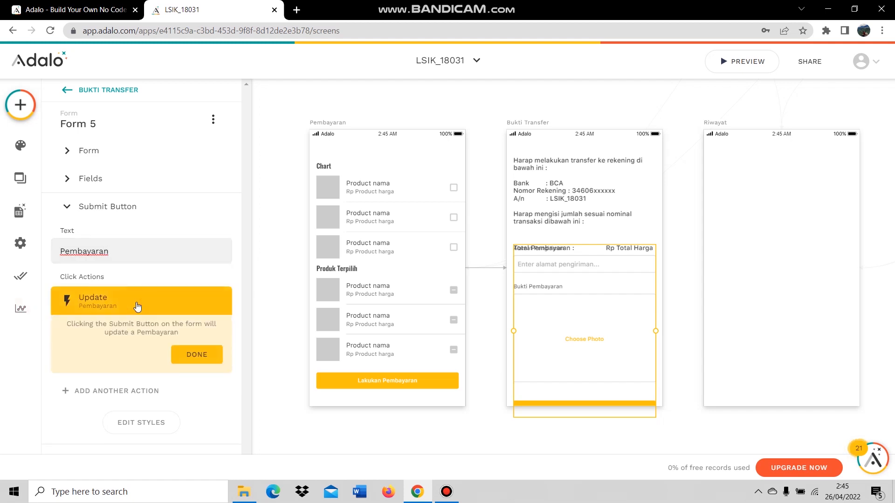
pyautogui.click(137, 305)
pyautogui.click(133, 330)
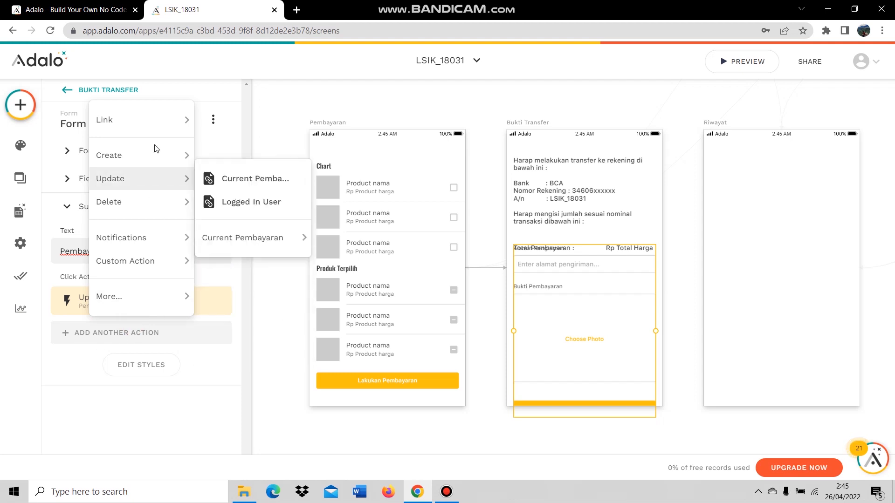
pyautogui.moveTo(157, 121)
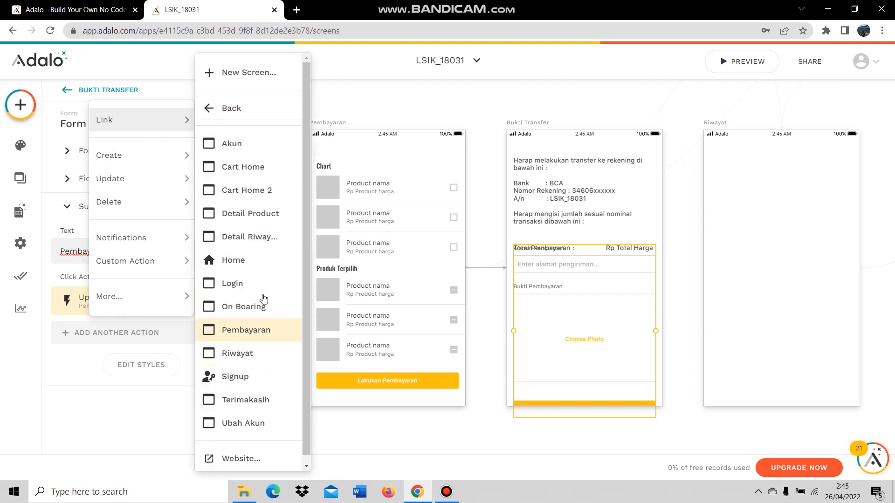
pyautogui.scroll(-1, 264, 298)
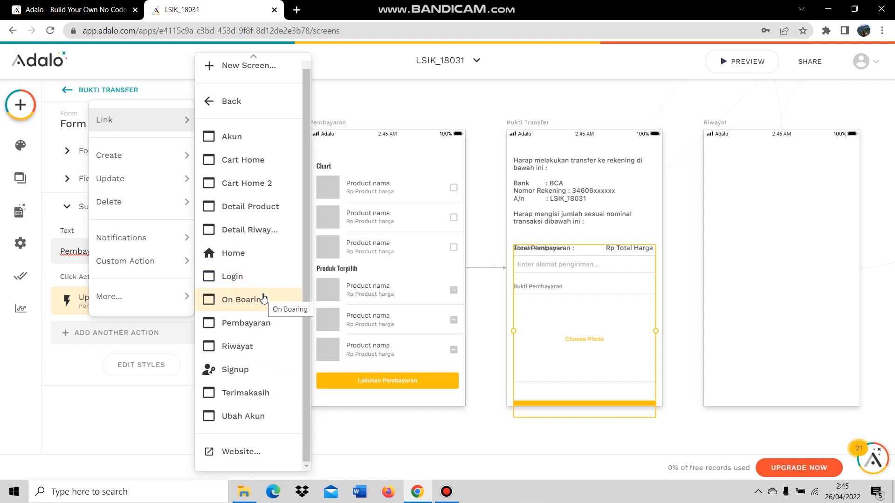
pyautogui.click(253, 392)
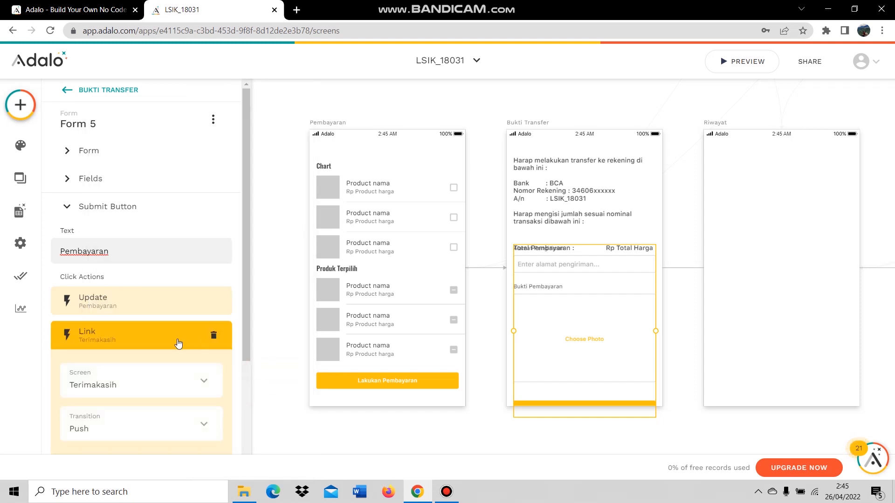
pyautogui.scroll(-3, 180, 343)
pyautogui.click(194, 365)
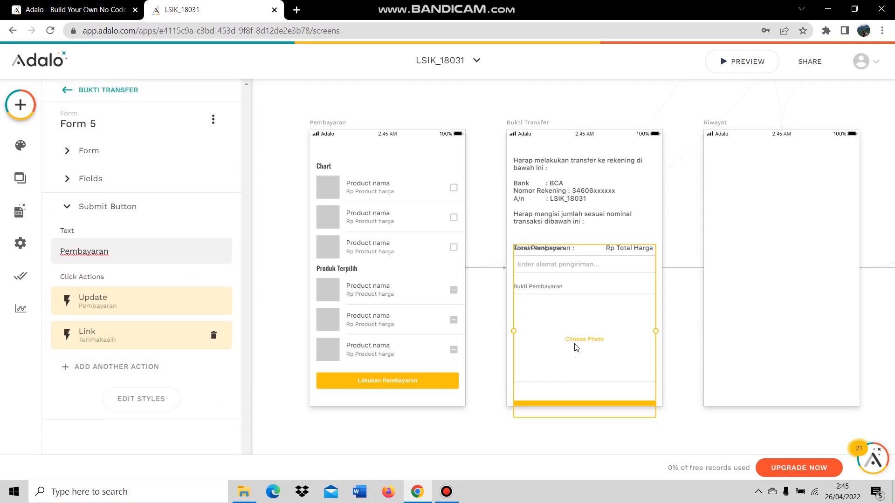
# Nudge the instructions text and the Total Pembayaran / Rp Total Harga line upward.
pyautogui.moveTo(583, 353); pyautogui.dragTo(581, 372)
pyautogui.click(593, 198)
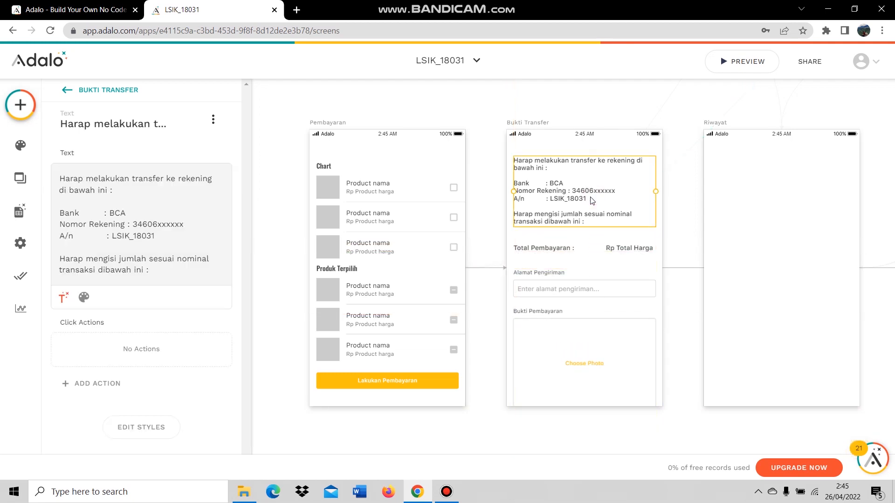
pyautogui.moveTo(595, 201); pyautogui.dragTo(595, 196)
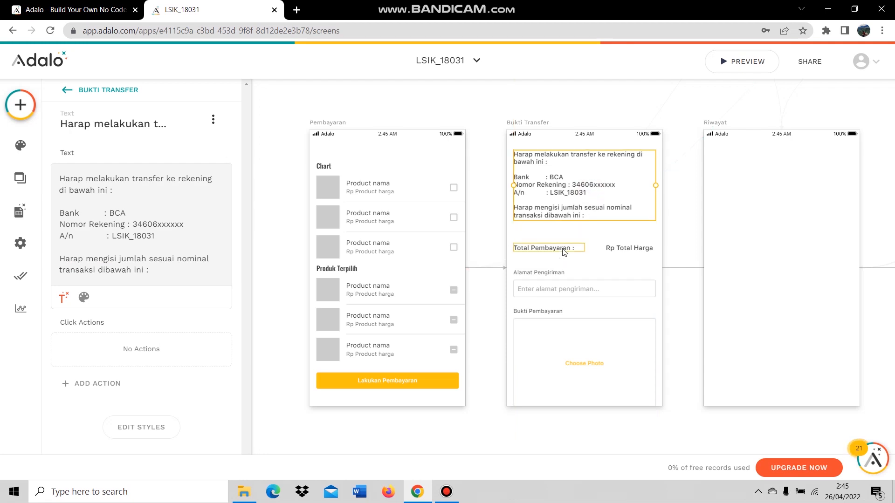
pyautogui.click(564, 248)
pyautogui.keyDown('shift'); pyautogui.click(627, 249); pyautogui.keyUp('shift')
pyautogui.moveTo(629, 250); pyautogui.dragTo(627, 240)
pyautogui.click(622, 298)
# Move Form 5 up directly beneath the Total Pembayaran line and fine-tune spacing.
pyautogui.moveTo(621, 297); pyautogui.dragTo(623, 267)
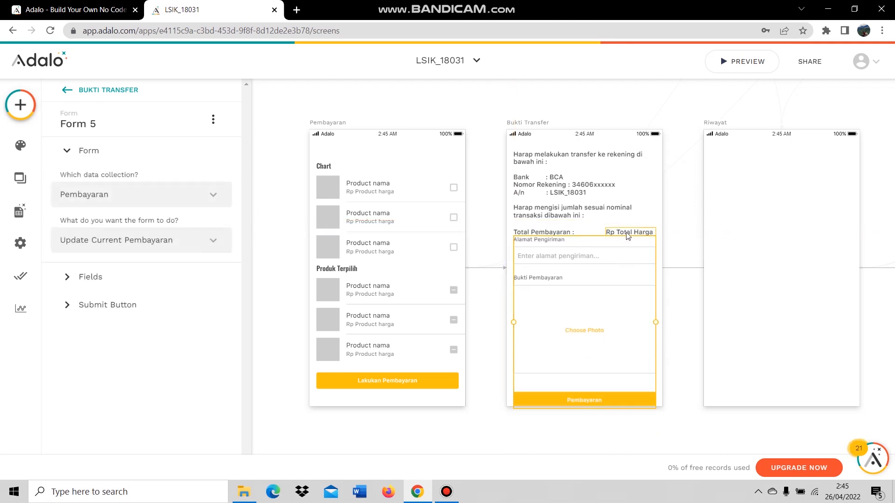
pyautogui.click(629, 232)
pyautogui.keyDown('shift'); pyautogui.click(566, 232); pyautogui.keyUp('shift')
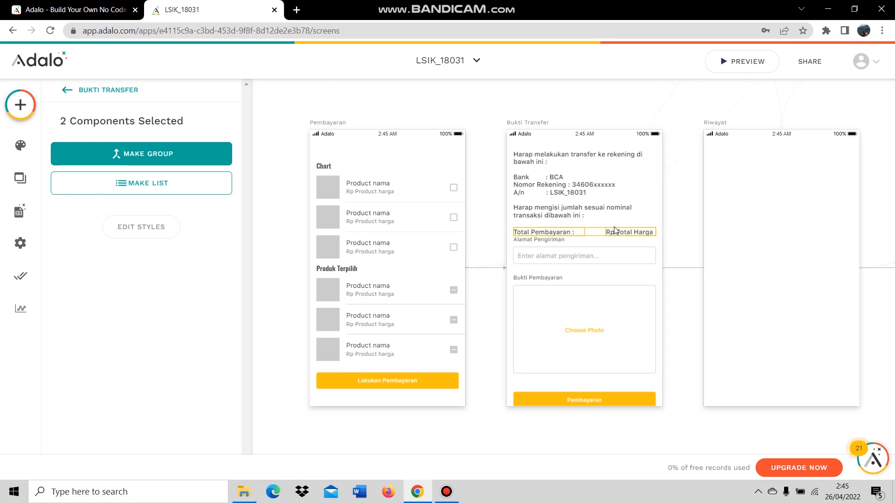
pyautogui.moveTo(618, 236); pyautogui.dragTo(617, 229)
pyautogui.moveTo(610, 289); pyautogui.dragTo(611, 287)
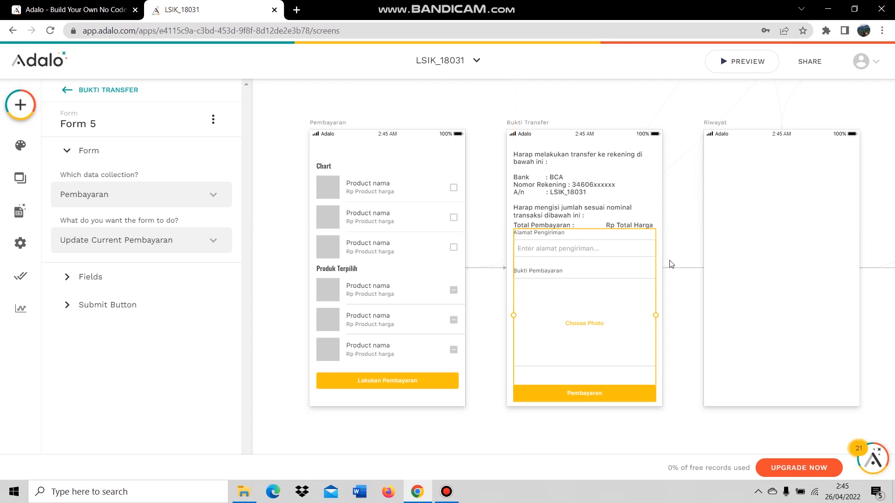
pyautogui.click(678, 256)
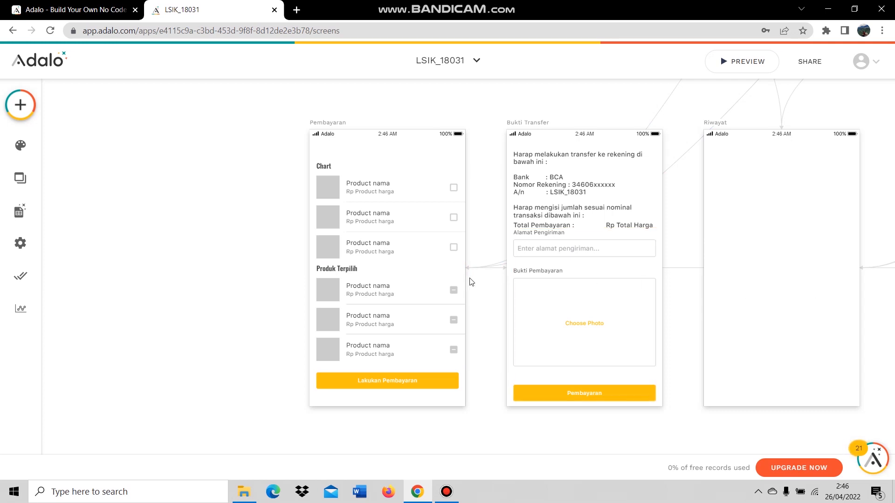
# Place a Simple List on the Riwayat screen that lists Pembayaran records.
pyautogui.scroll(-5, 721, 321)
pyautogui.scroll(3, 505, 277)
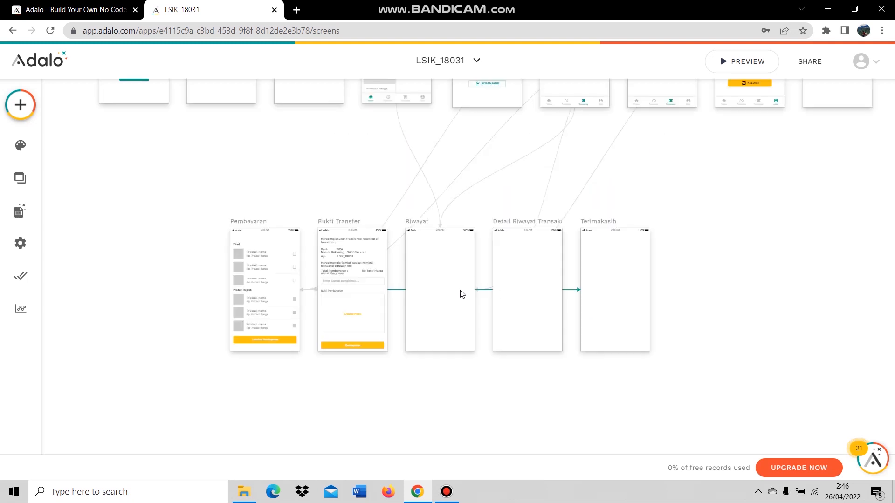
pyautogui.scroll(3, 487, 298)
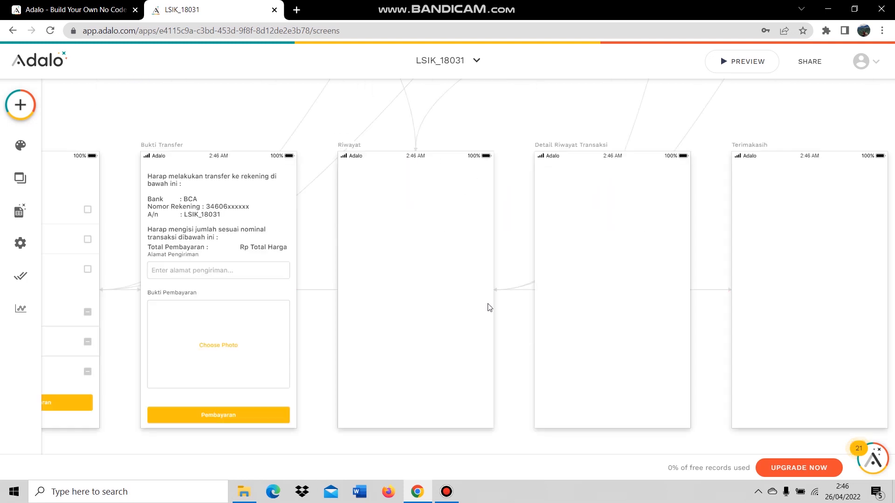
pyautogui.click(20, 105)
pyautogui.moveTo(91, 314); pyautogui.dragTo(417, 241)
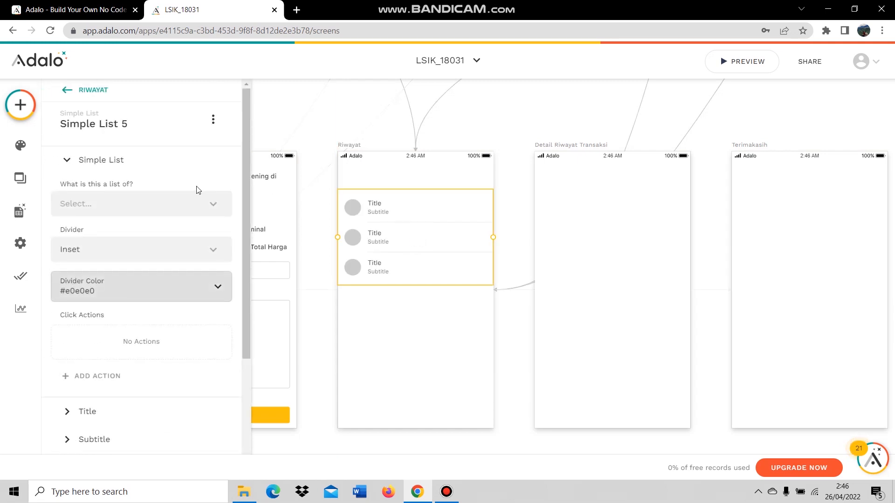
pyautogui.click(180, 208)
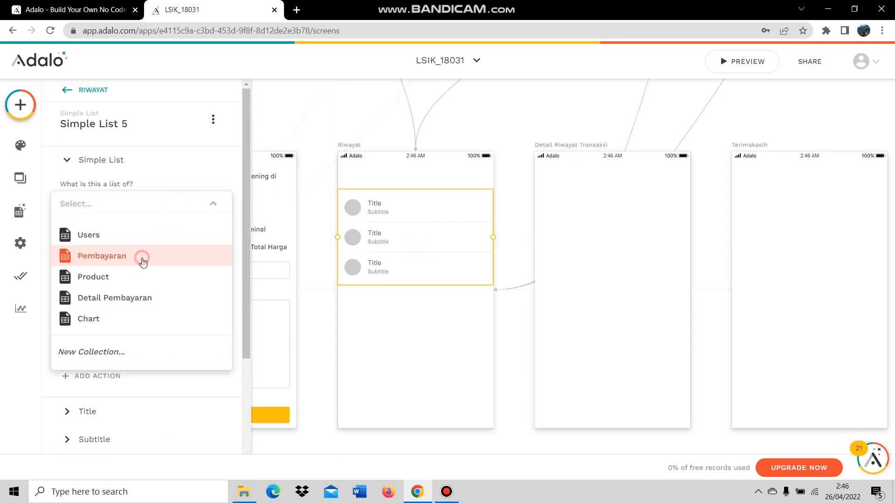
pyautogui.click(143, 257)
# Filter the list to the logged-in user's Pembayaran where Status Pembayaran is true.
pyautogui.click(129, 258)
pyautogui.click(132, 300)
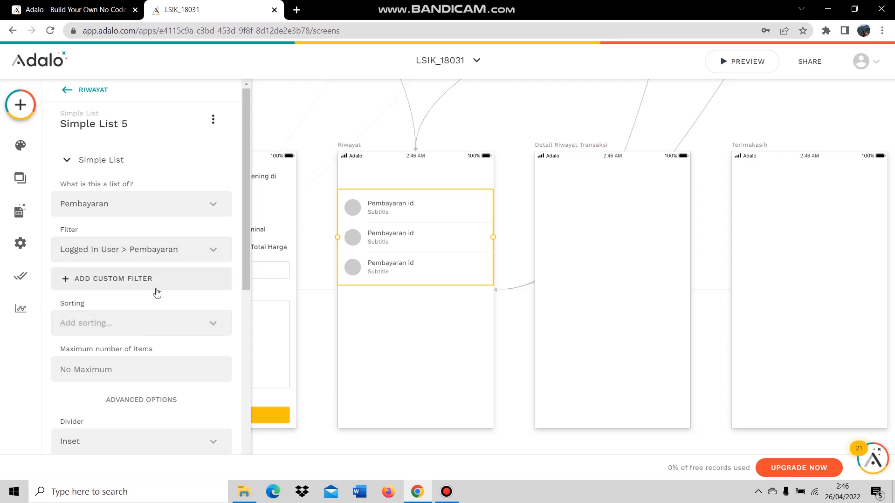
pyautogui.click(138, 285)
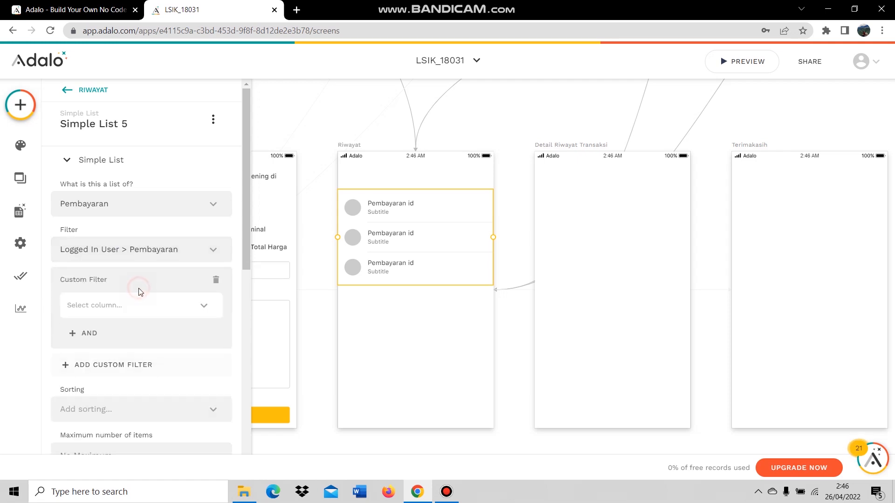
pyautogui.click(138, 311)
pyautogui.click(150, 145)
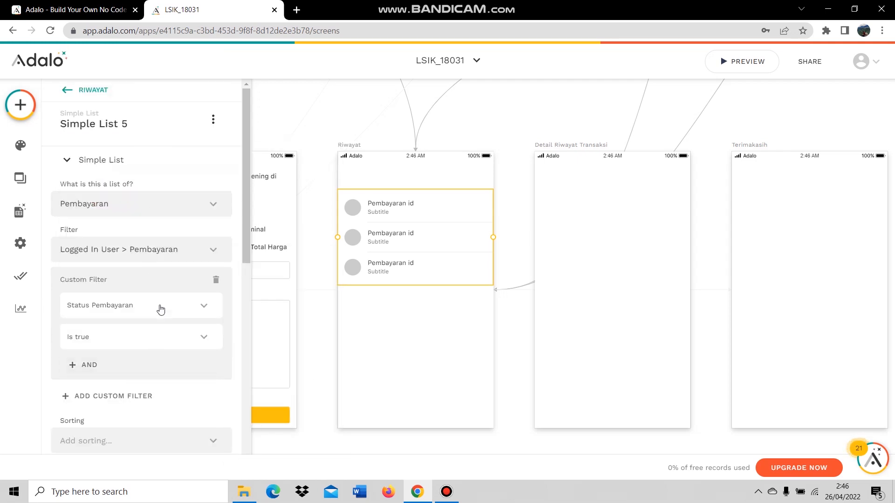
pyautogui.scroll(-1, 149, 313)
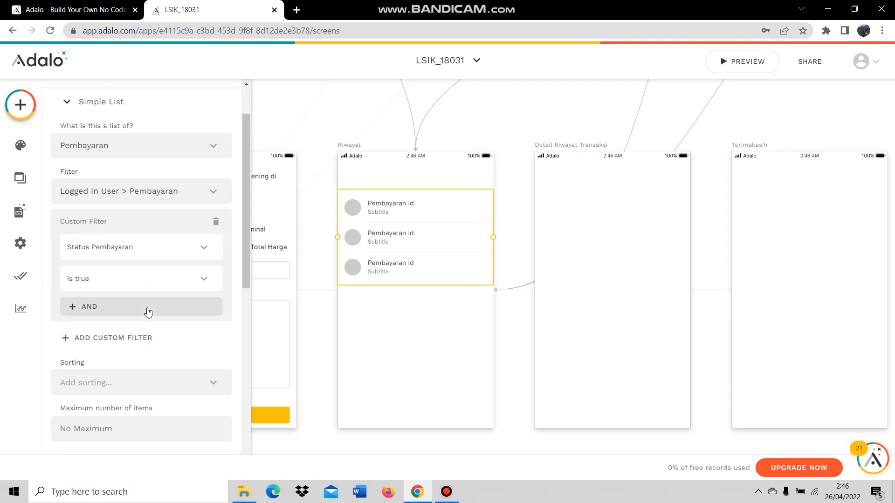
pyautogui.scroll(-5, 135, 311)
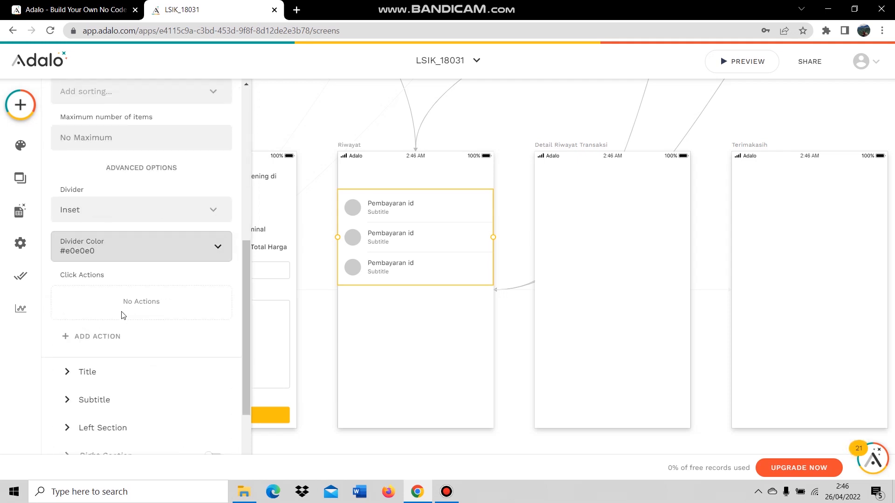
pyautogui.scroll(-1, 130, 318)
# Link list item taps to Detail Riwayat Transaksi, sending Current Pembayaran.
pyautogui.click(124, 279)
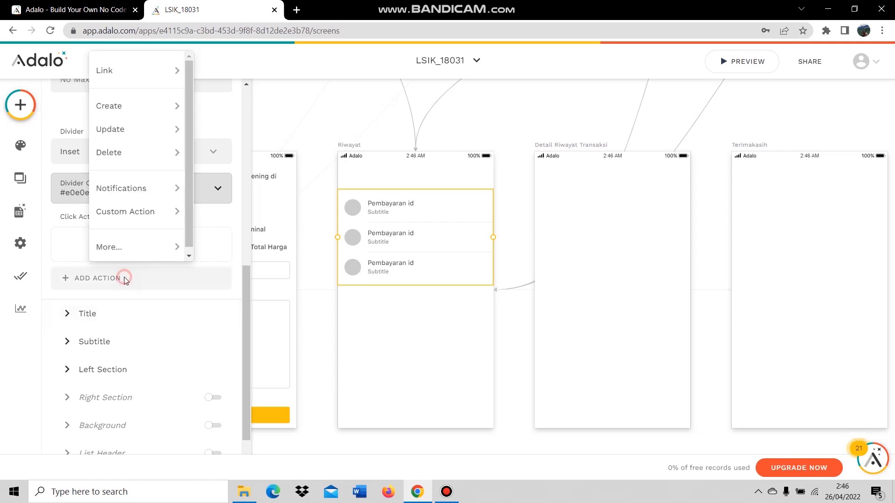
pyautogui.moveTo(161, 71)
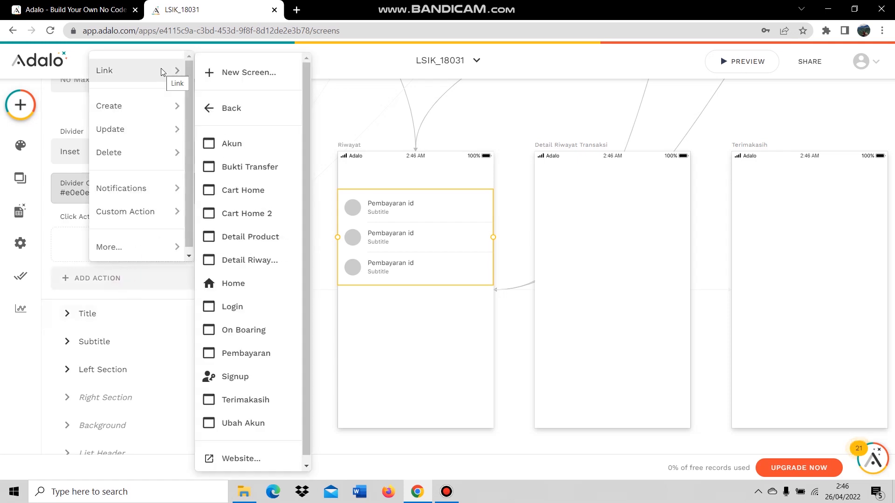
pyautogui.click(244, 259)
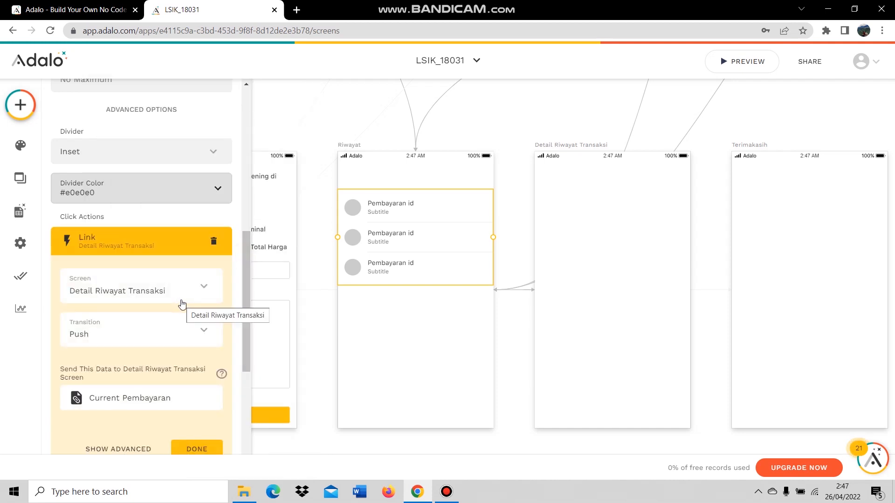
pyautogui.scroll(-4, 180, 306)
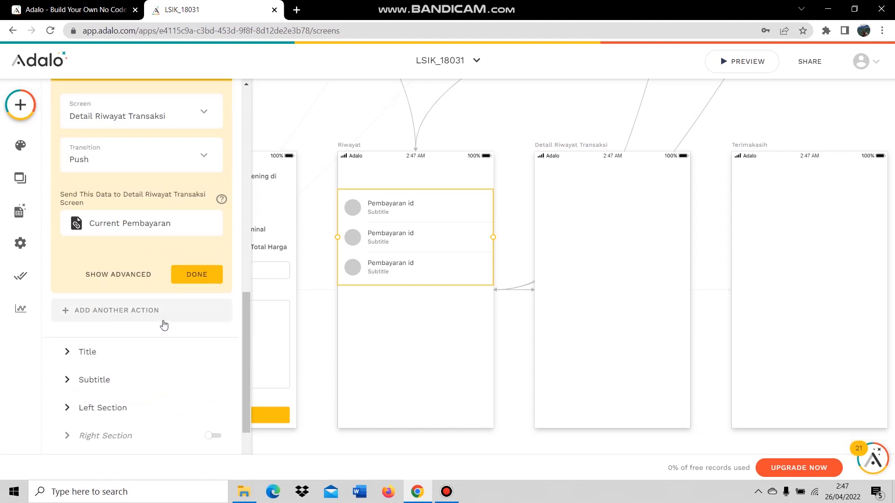
pyautogui.scroll(-3, 127, 326)
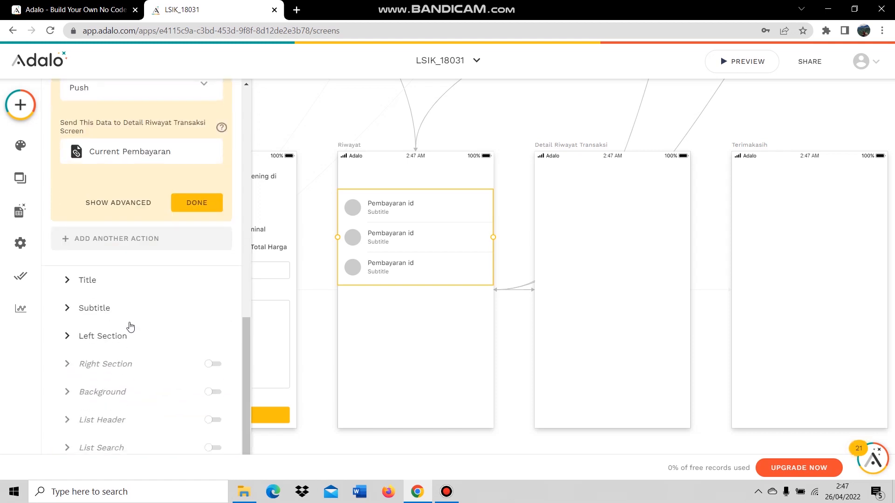
pyautogui.click(139, 247)
pyautogui.scroll(2, 158, 219)
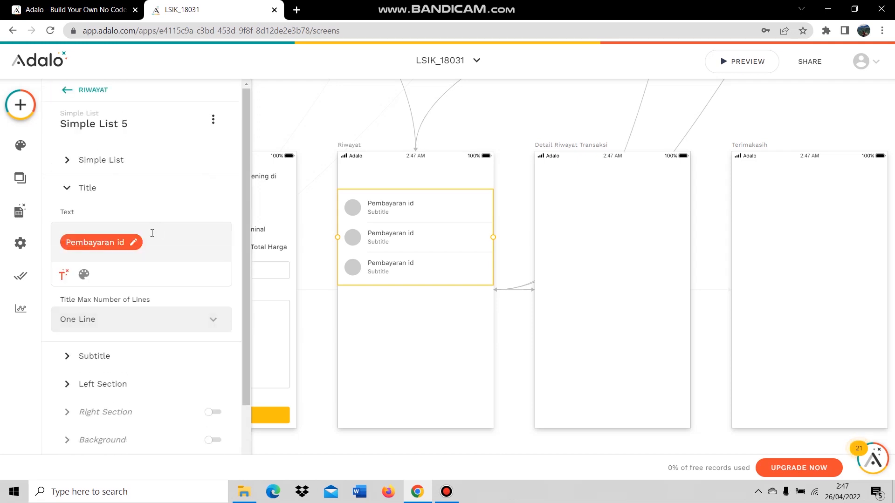
# Set item titles to 'TRN-00' plus the payment id and subtitles to 'Rp' plus Total Harga.
pyautogui.click(56, 246)
pyautogui.write('TR')
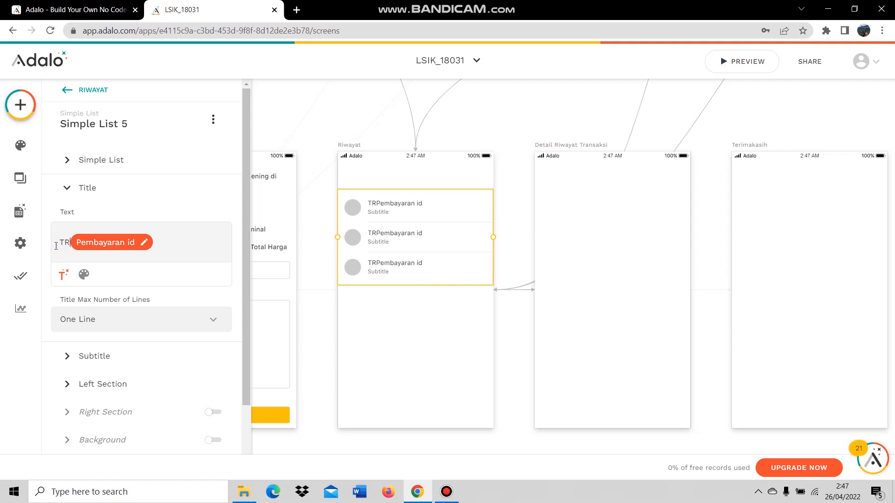
pyautogui.write('N-00')
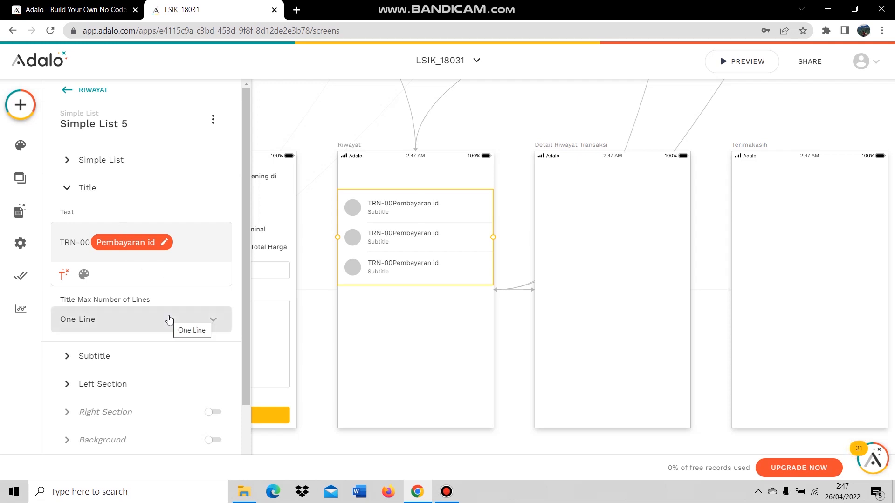
pyautogui.click(122, 355)
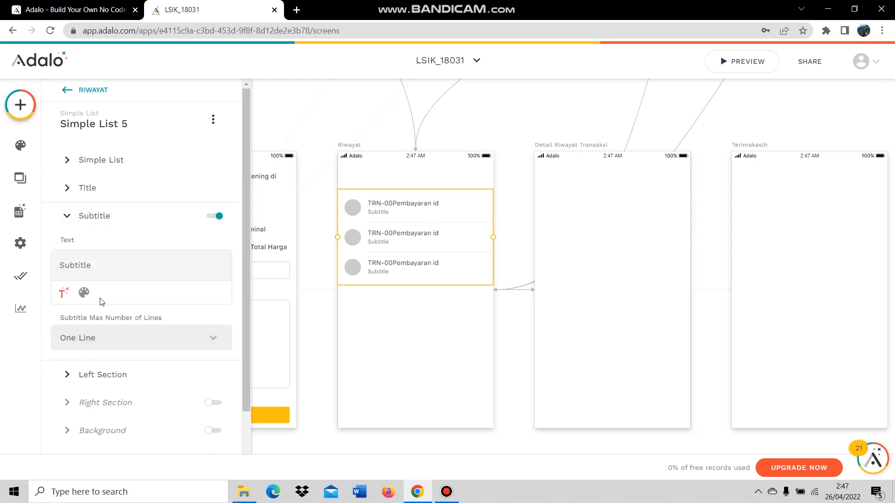
pyautogui.doubleClick(83, 263)
pyautogui.write('Rp')
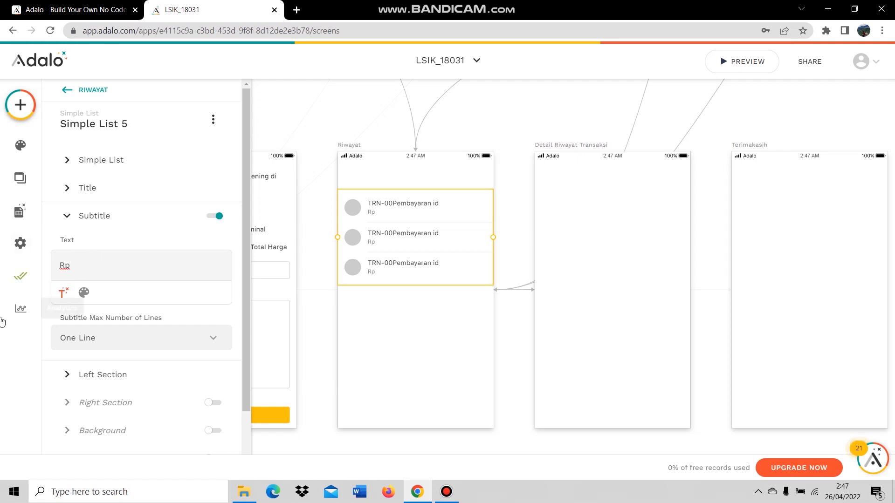
pyautogui.click(62, 293)
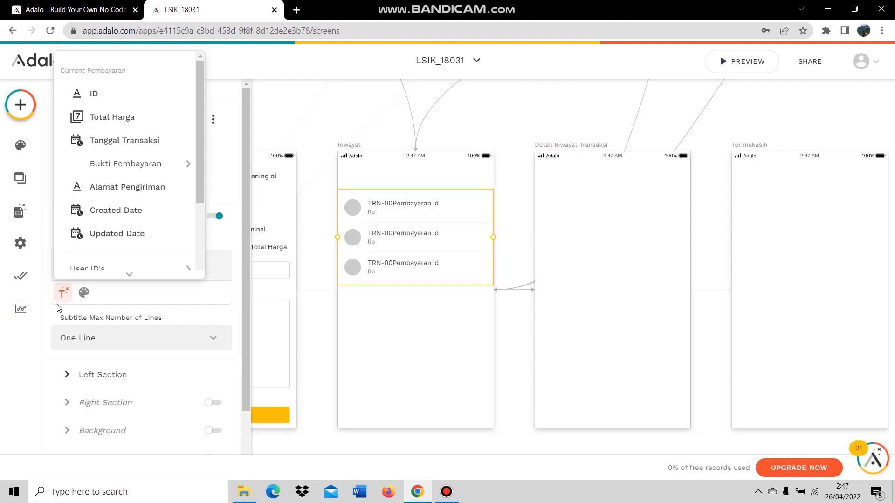
pyautogui.moveTo(105, 271)
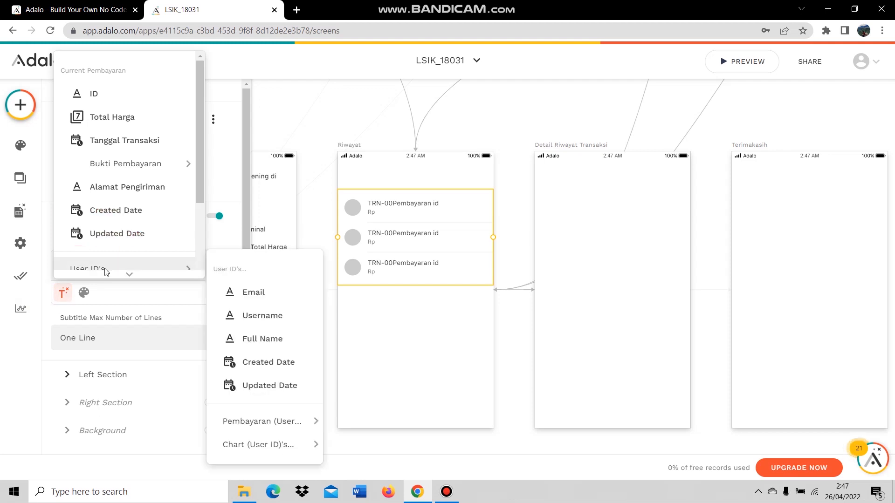
pyautogui.scroll(-3, 122, 238)
pyautogui.moveTo(128, 236)
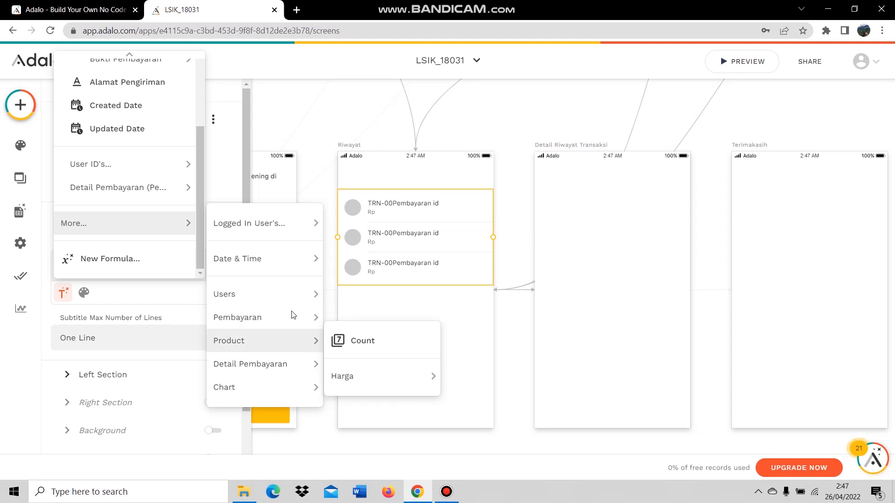
pyautogui.moveTo(355, 350)
pyautogui.scroll(3, 128, 187)
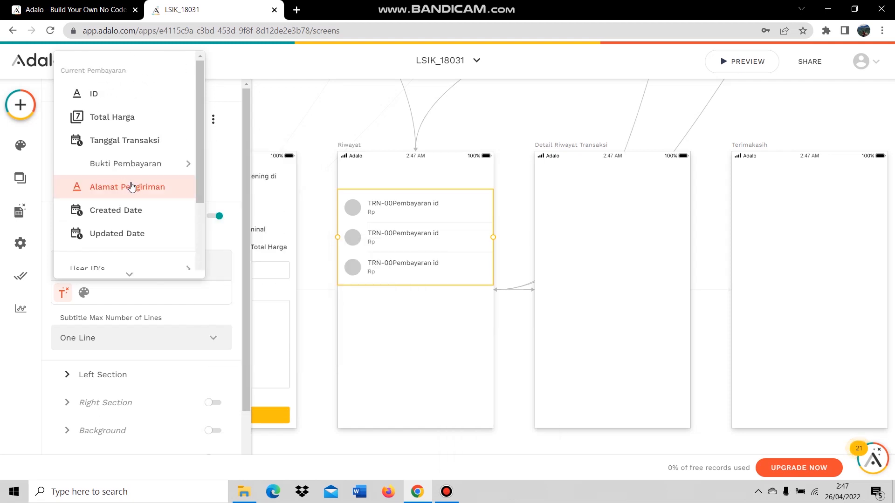
pyautogui.moveTo(128, 175)
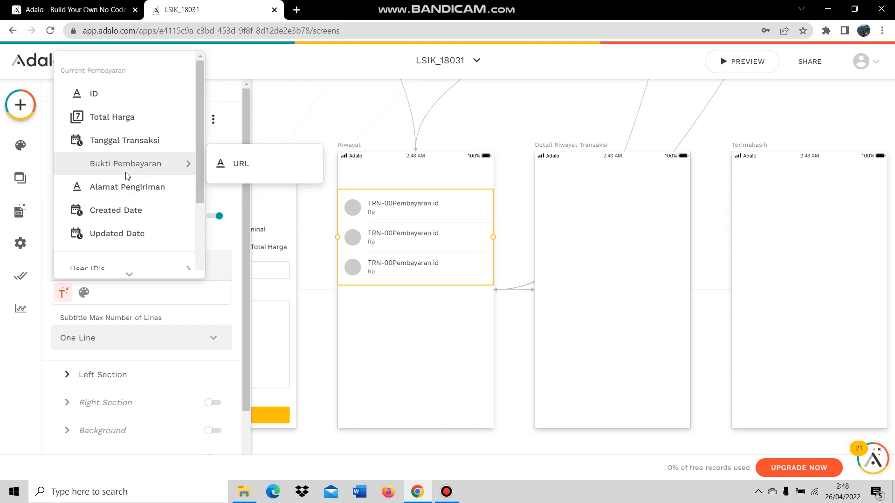
pyautogui.click(125, 118)
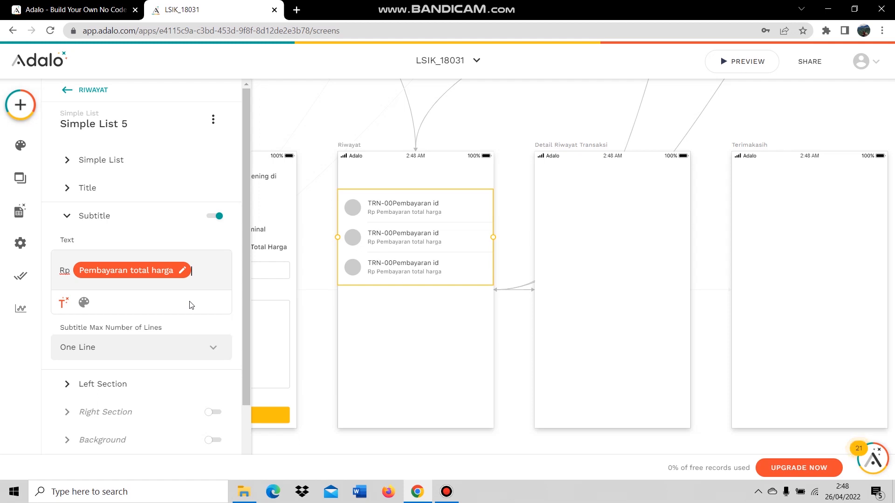
# Switch off the list items' left-section avatars.
pyautogui.scroll(-2, 152, 381)
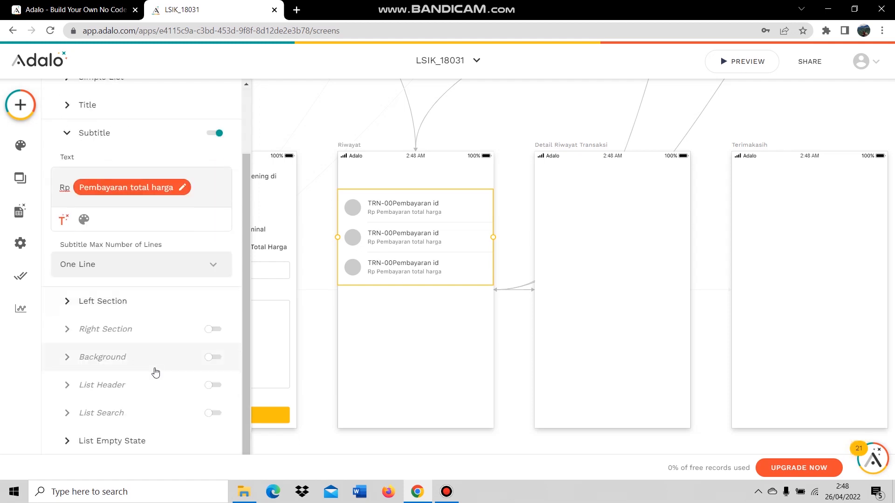
pyautogui.click(138, 301)
pyautogui.click(217, 161)
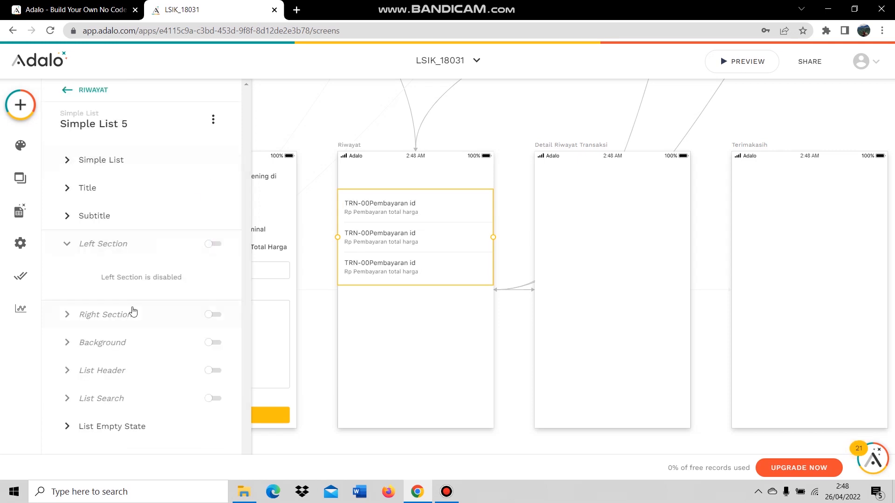
pyautogui.click(132, 240)
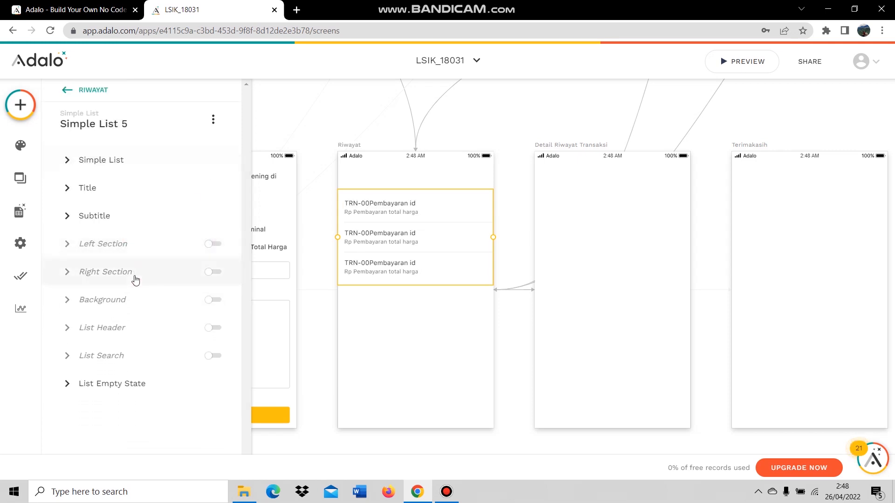
pyautogui.click(130, 326)
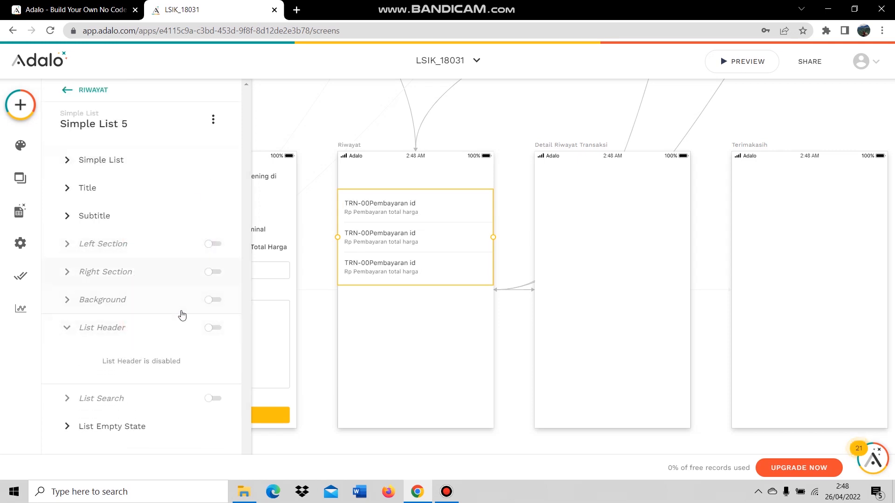
# Turn on the list header titled 'Riwayat Transaksi'.
pyautogui.click(209, 328)
pyautogui.doubleClick(73, 389)
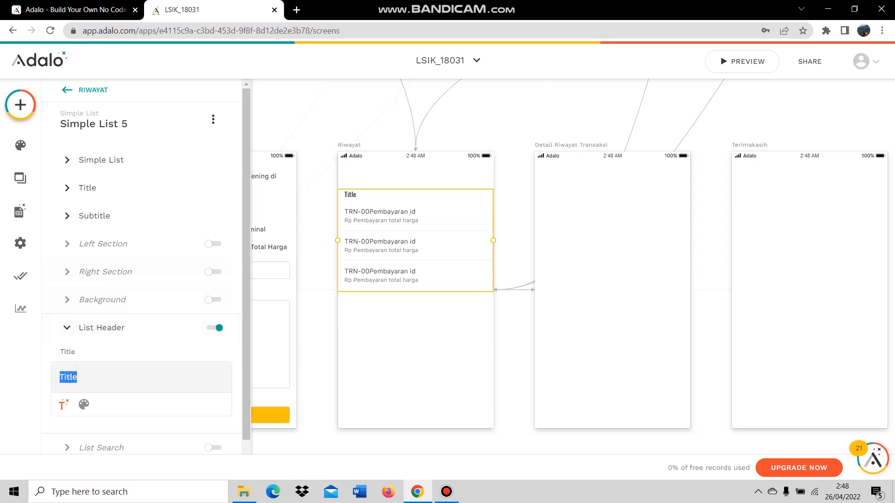
pyautogui.write('Riwayat ')
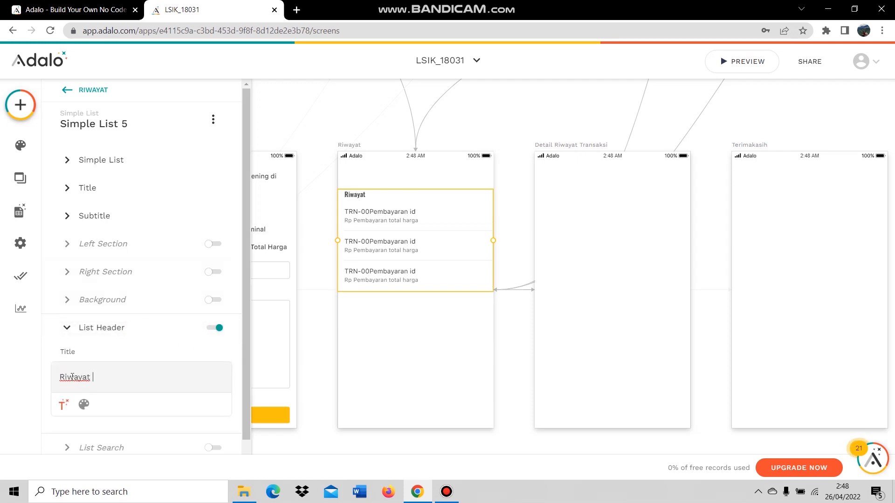
pyautogui.write('Transaksi')
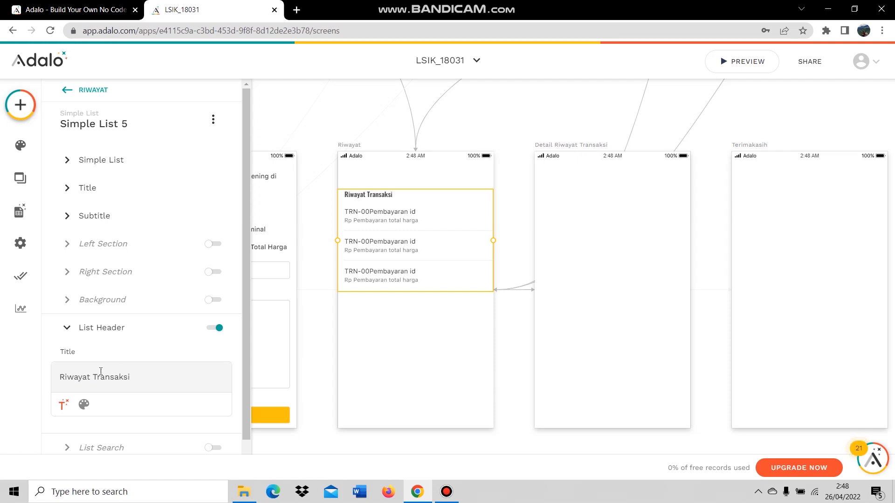
pyautogui.click(81, 331)
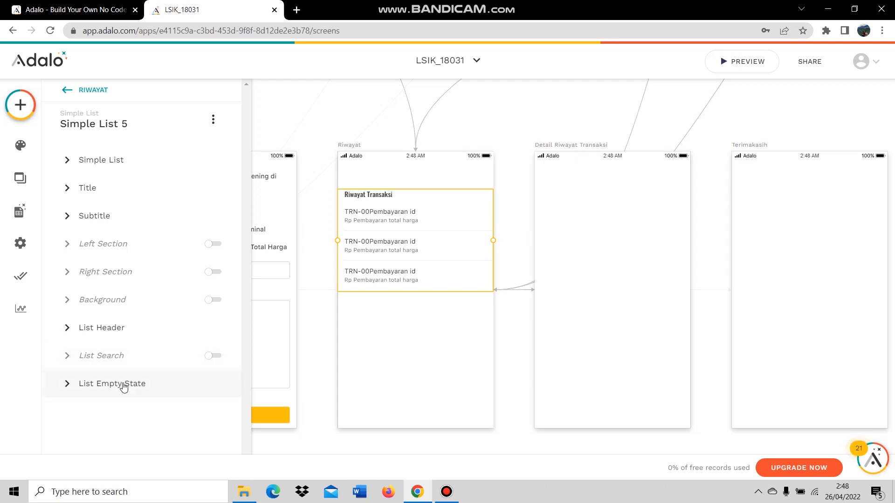
# Enable the list's search bar and deselect the list.
pyautogui.click(172, 357)
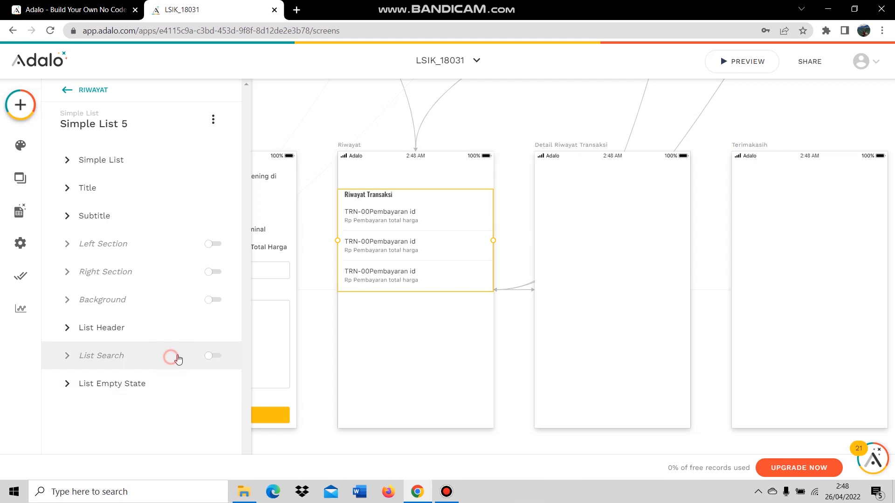
pyautogui.click(215, 357)
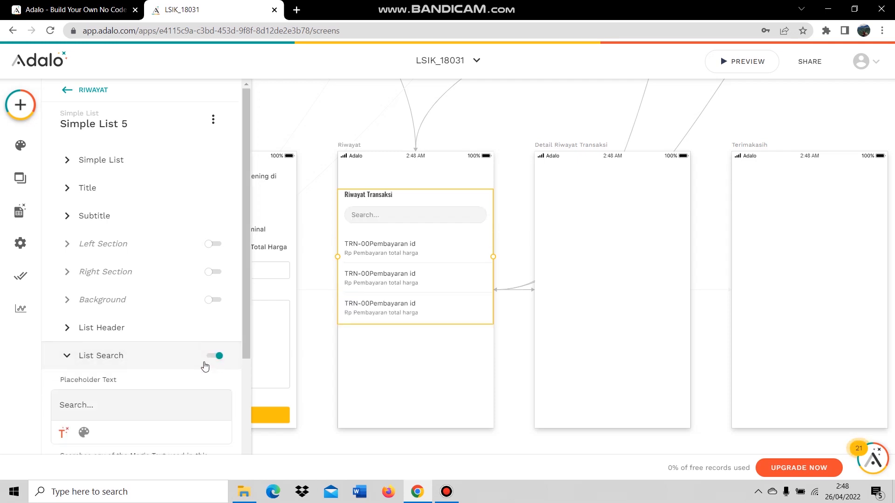
pyautogui.scroll(-4, 205, 368)
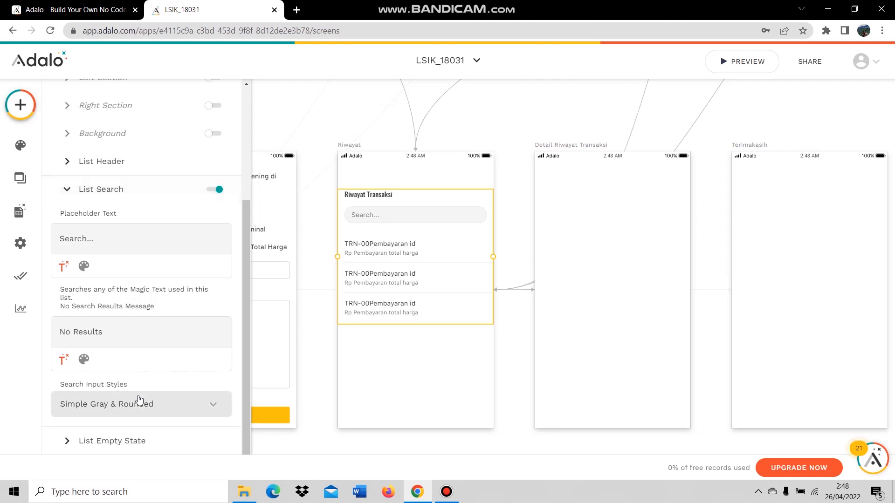
pyautogui.click(93, 191)
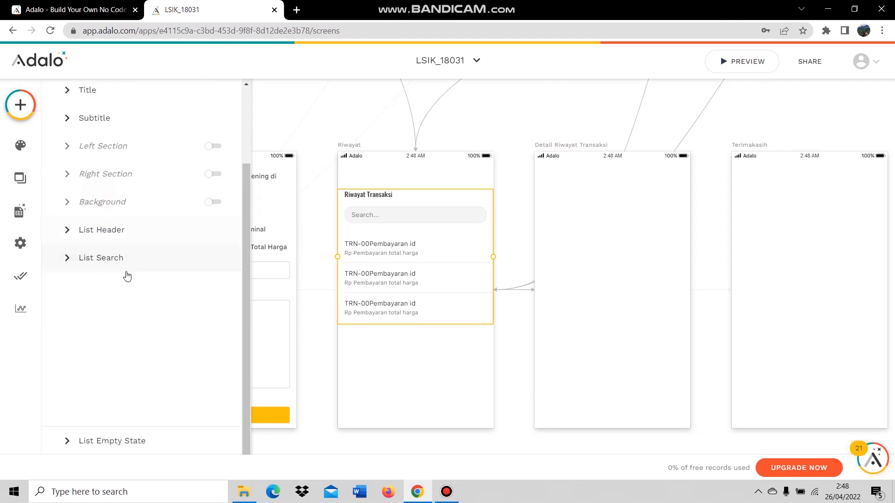
pyautogui.click(142, 384)
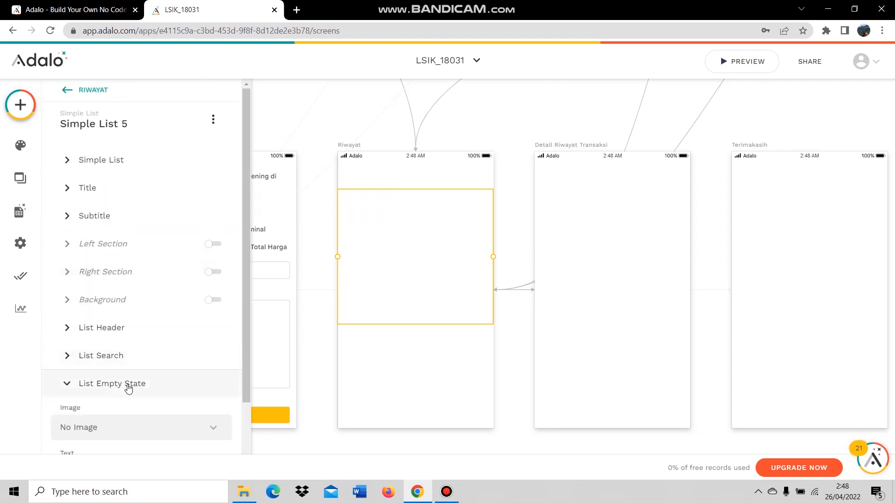
pyautogui.click(128, 384)
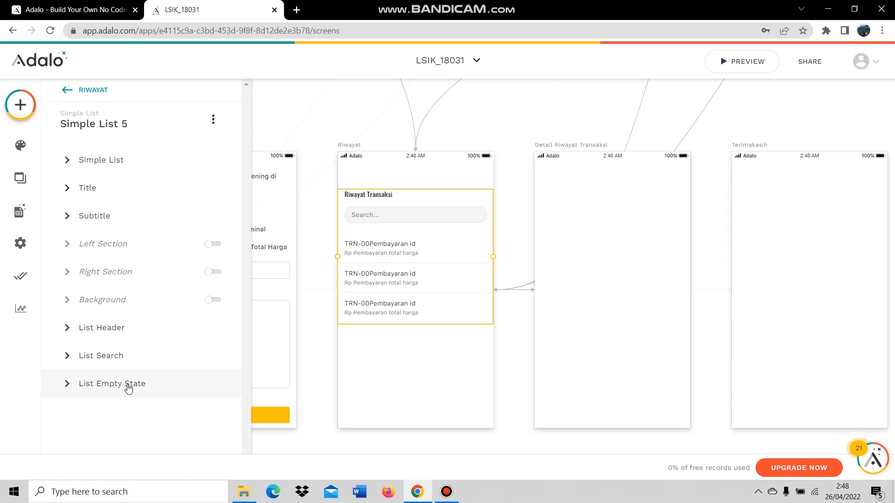
pyautogui.click(391, 378)
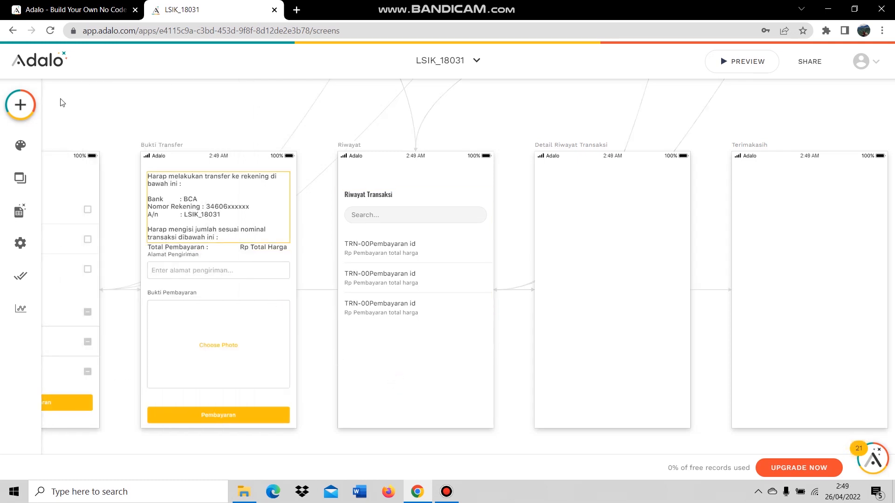
# Find the Tab Bar component by searching 'tab' and drop it onto the canvas.
pyautogui.click(20, 105)
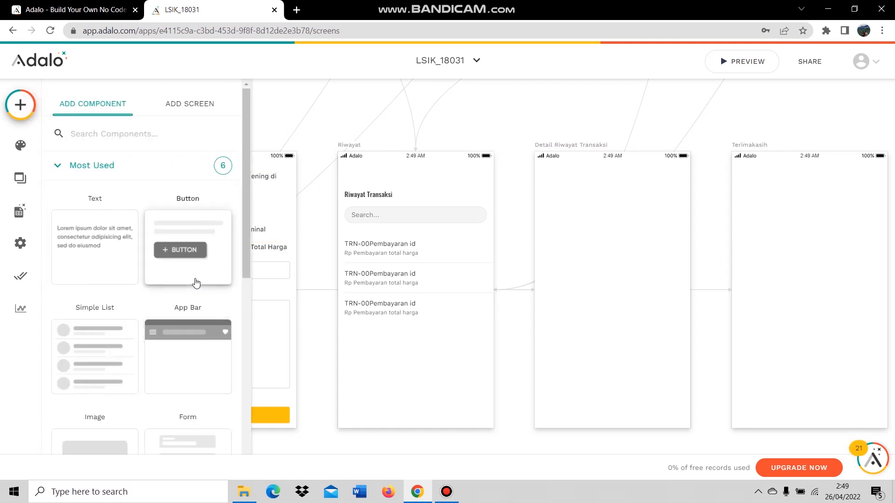
pyautogui.scroll(-4, 208, 261)
pyautogui.scroll(1, 208, 274)
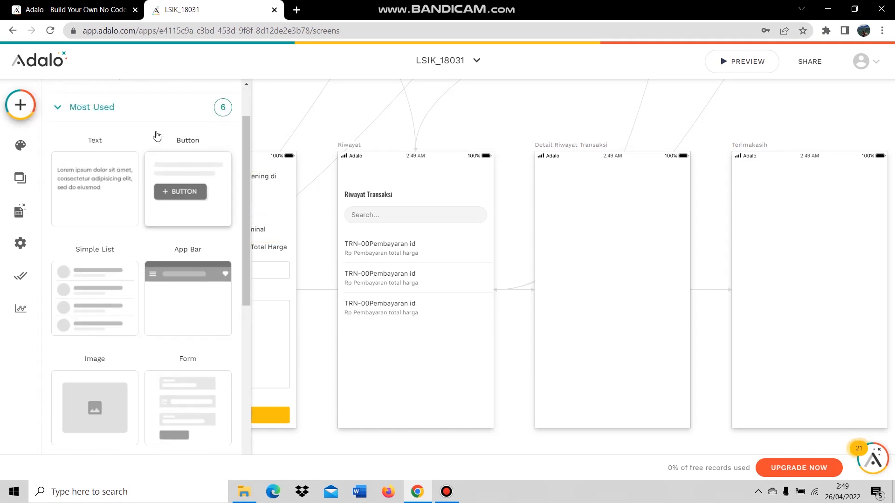
pyautogui.scroll(3, 154, 130)
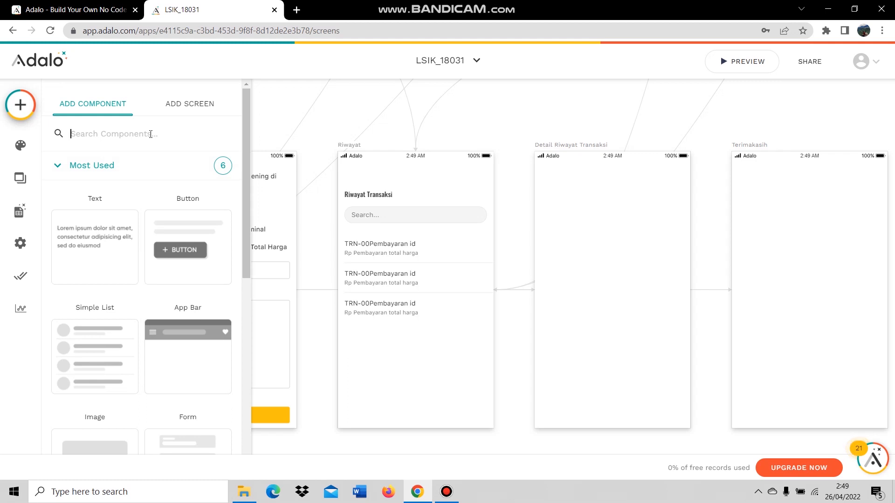
pyautogui.click(150, 134)
pyautogui.write('tab')
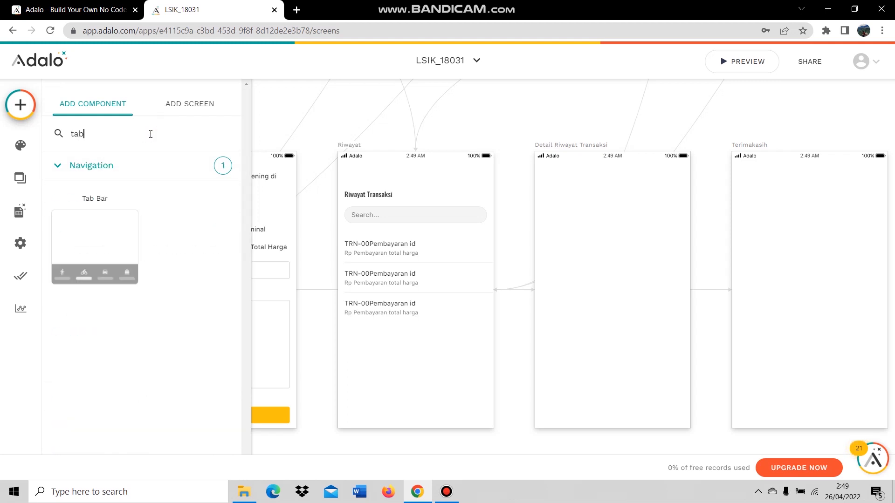
pyautogui.moveTo(82, 253); pyautogui.dragTo(414, 379)
# Move Tab Bar 5 from the Product screen to the bottom of the Riwayat screen.
pyautogui.scroll(10, 429, 375)
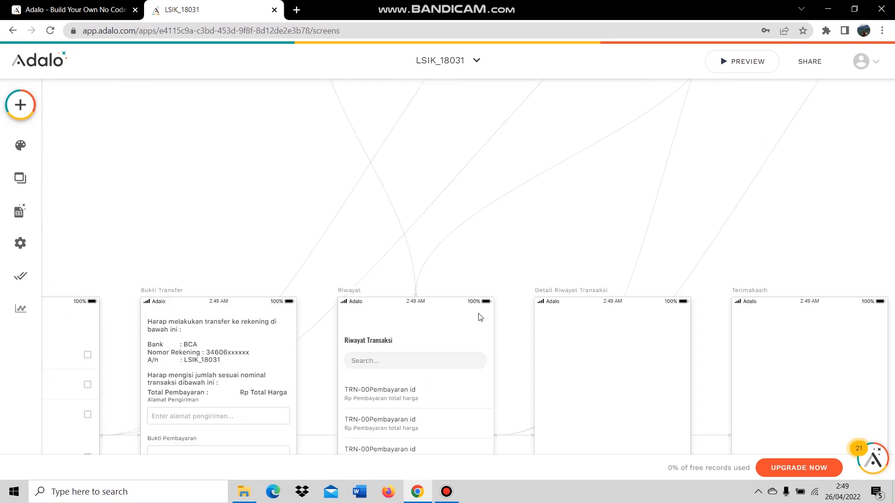
pyautogui.click(351, 299)
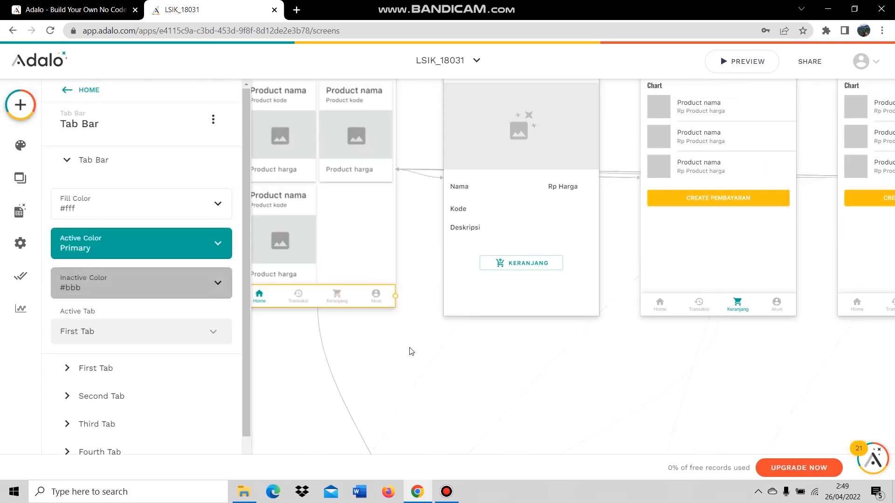
pyautogui.moveTo(344, 295); pyautogui.dragTo(412, 437)
pyautogui.scroll(-10, 411, 436)
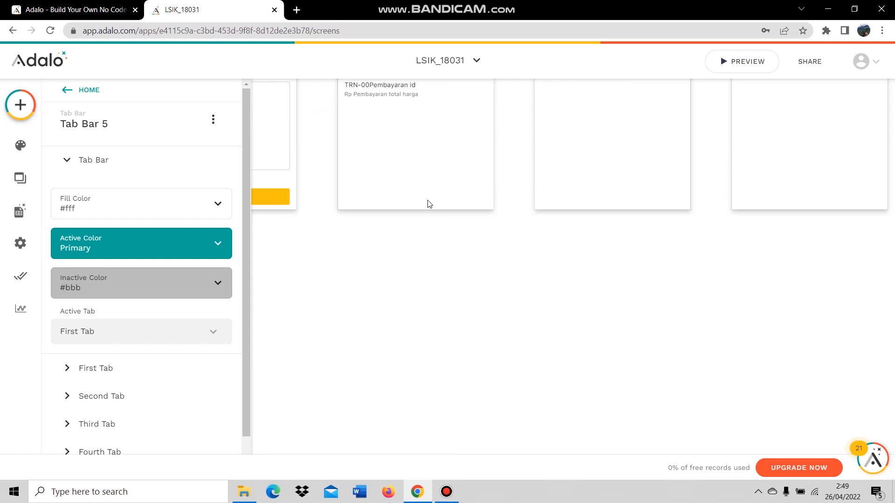
pyautogui.scroll(5, 429, 204)
pyautogui.moveTo(369, 120); pyautogui.dragTo(401, 376)
pyautogui.scroll(-10, 406, 361)
pyautogui.scroll(10, 402, 336)
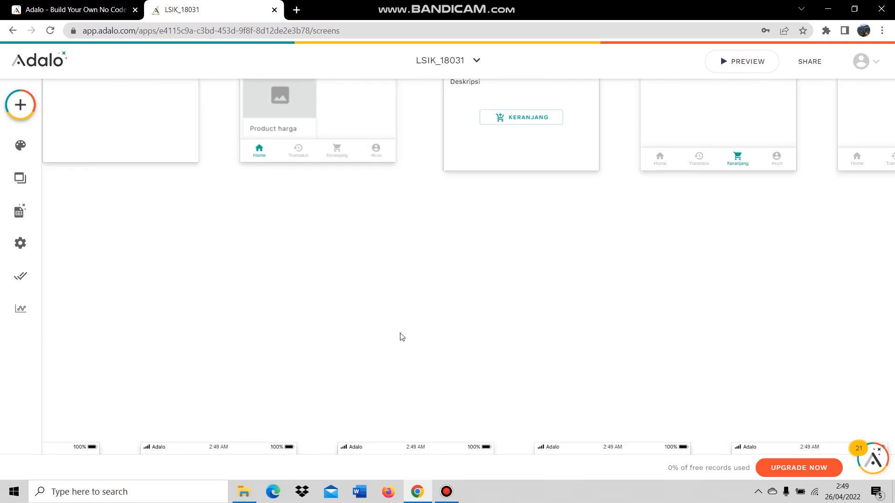
pyautogui.scroll(-12, 401, 332)
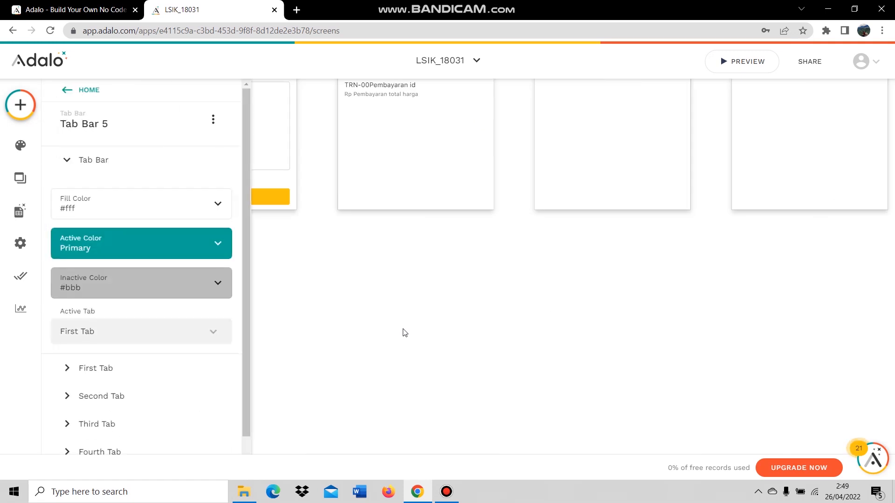
pyautogui.scroll(5, 405, 332)
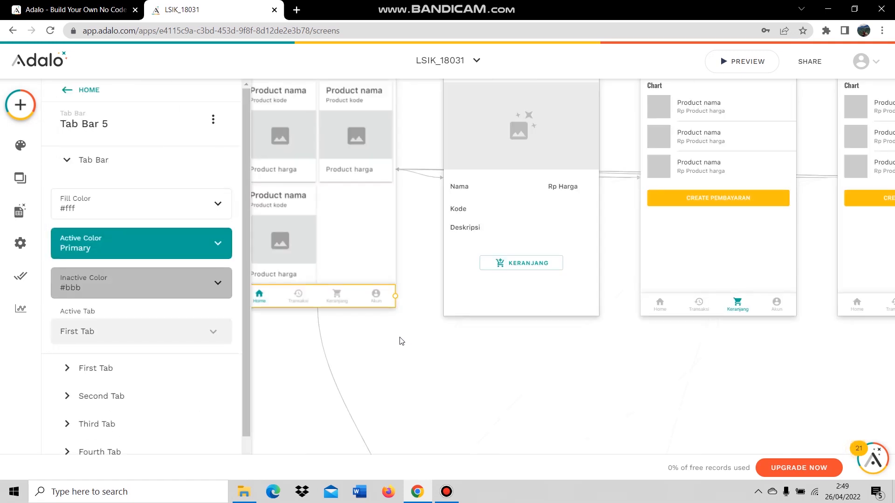
pyautogui.scroll(-10, 401, 341)
pyautogui.scroll(10, 394, 389)
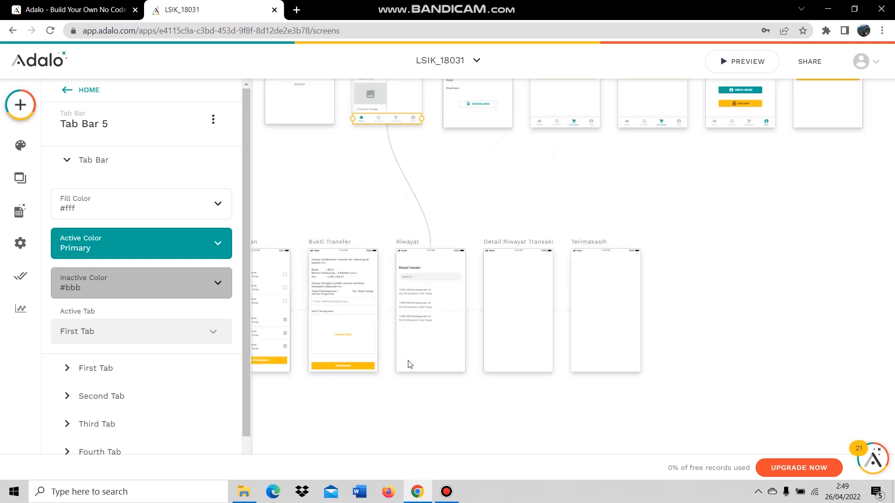
pyautogui.moveTo(404, 123); pyautogui.dragTo(435, 370)
pyautogui.scroll(5, 435, 370)
pyautogui.scroll(-15, 434, 369)
pyautogui.scroll(12, 431, 369)
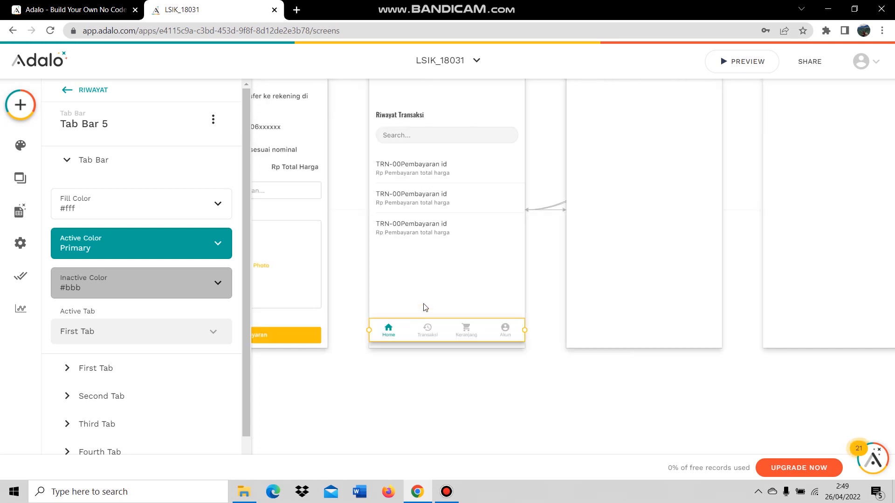
pyautogui.scroll(2, 443, 318)
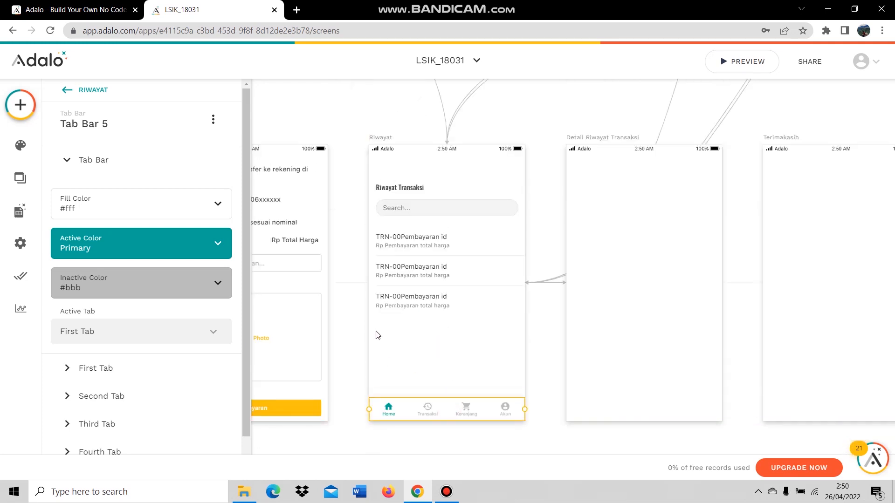
# Make Transaksi the active tab and delete its link to Riwayat.
pyautogui.click(213, 332)
pyautogui.click(152, 238)
pyautogui.click(124, 395)
pyautogui.scroll(-2, 158, 356)
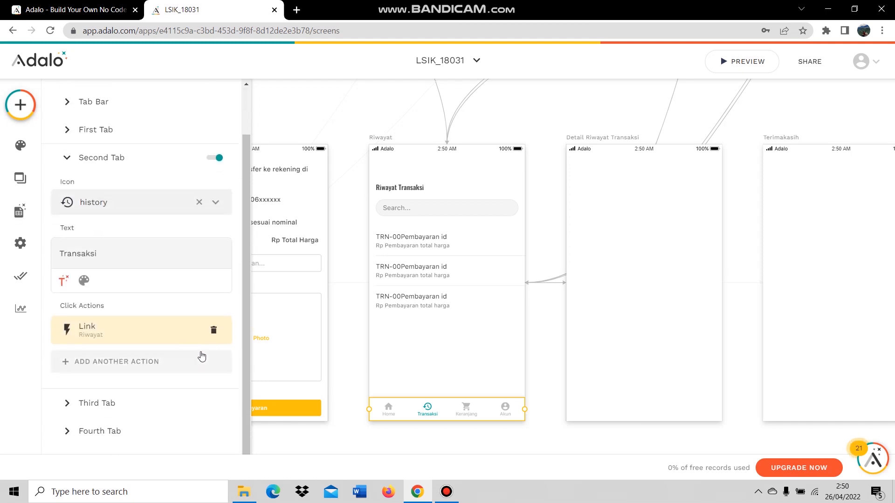
pyautogui.click(214, 339)
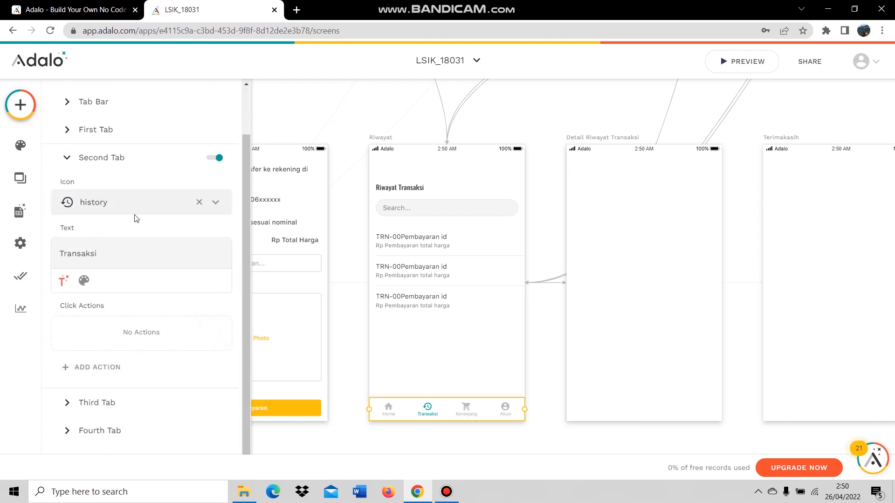
# Link the Home tab to the Home screen and verify the other tabs' actions.
pyautogui.click(140, 123)
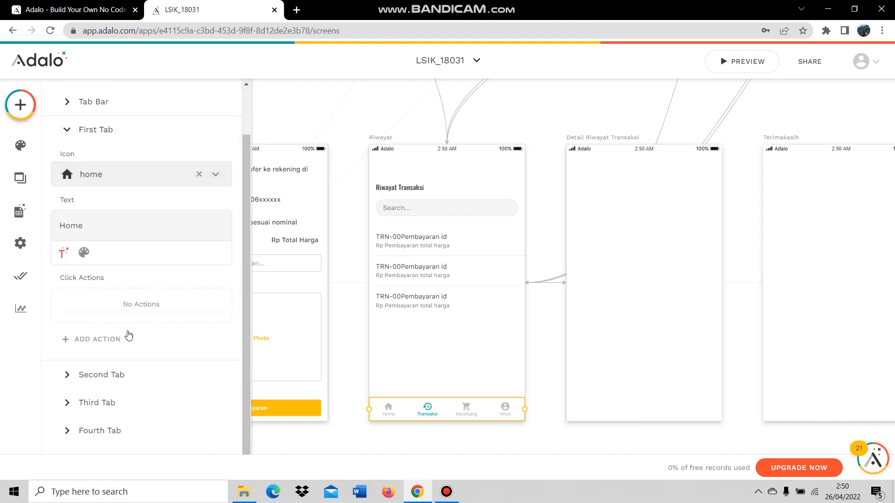
pyautogui.click(114, 335)
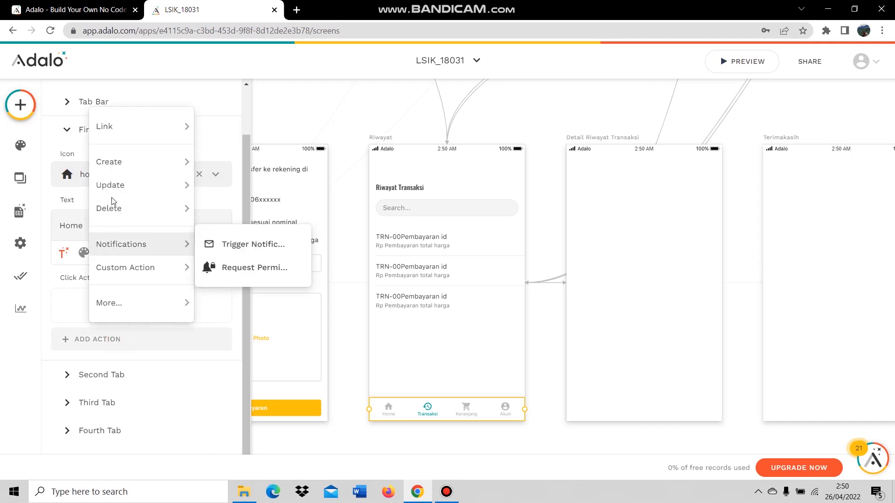
pyautogui.moveTo(144, 135)
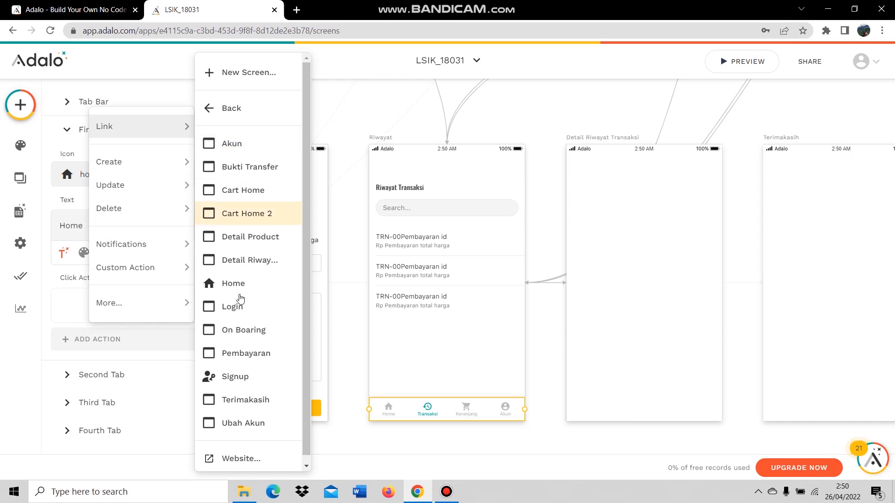
pyautogui.click(260, 284)
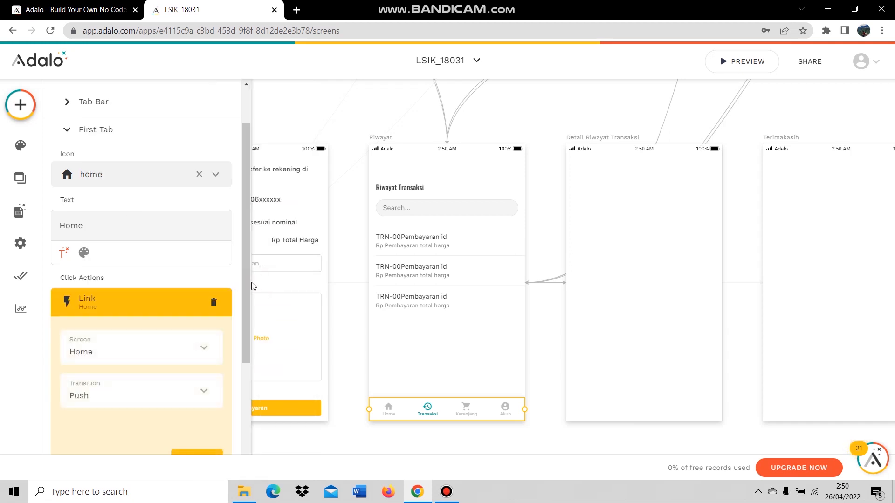
pyautogui.scroll(-3, 187, 368)
pyautogui.click(197, 400)
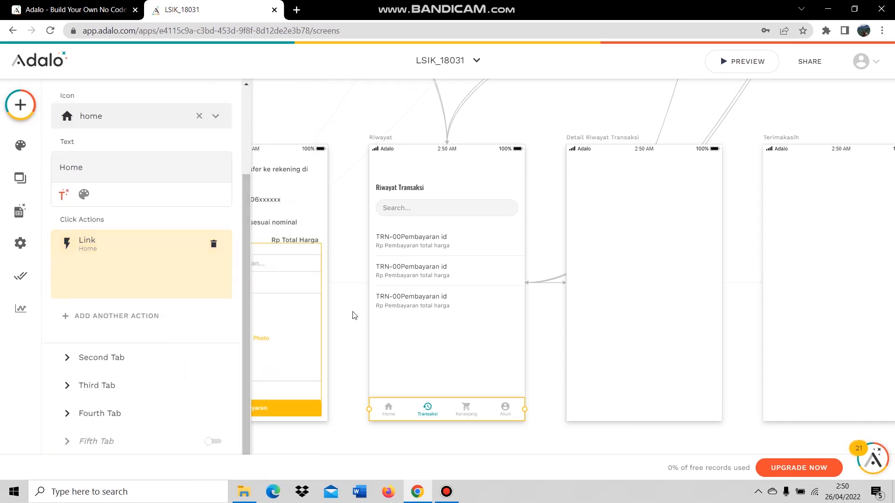
pyautogui.click(163, 413)
pyautogui.click(175, 178)
pyautogui.click(166, 142)
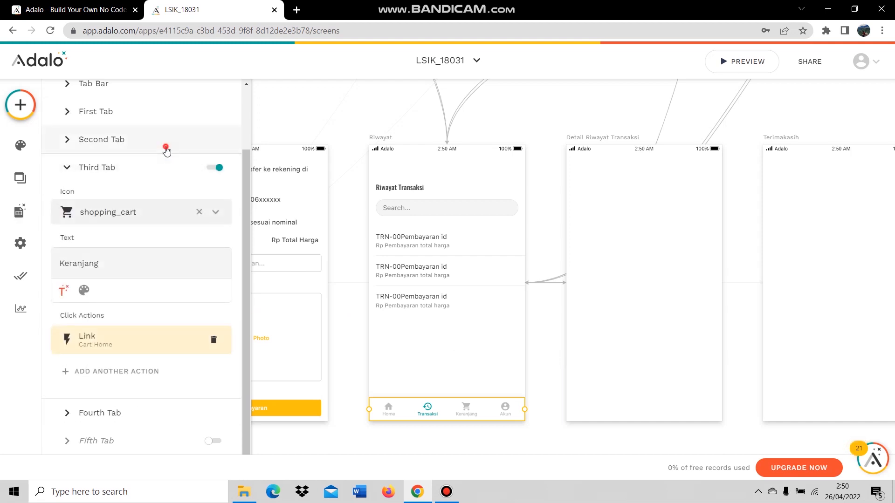
pyautogui.click(540, 322)
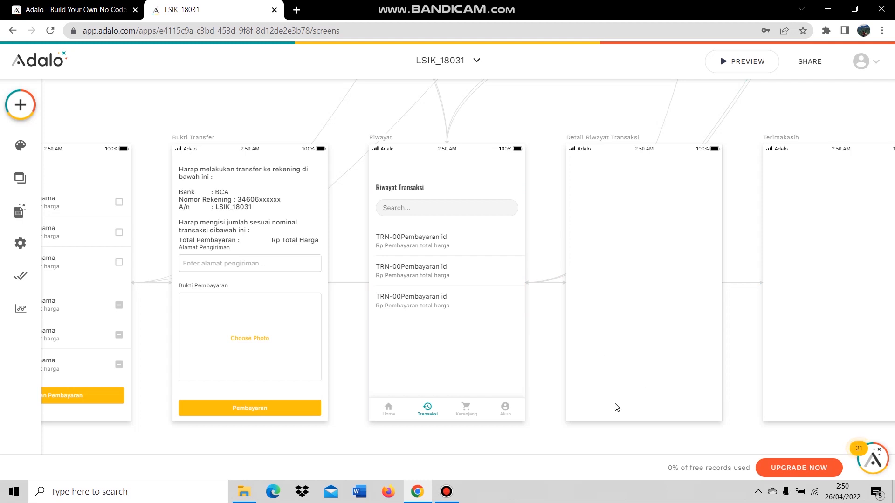
pyautogui.scroll(-5, 706, 410)
pyautogui.scroll(3, 651, 442)
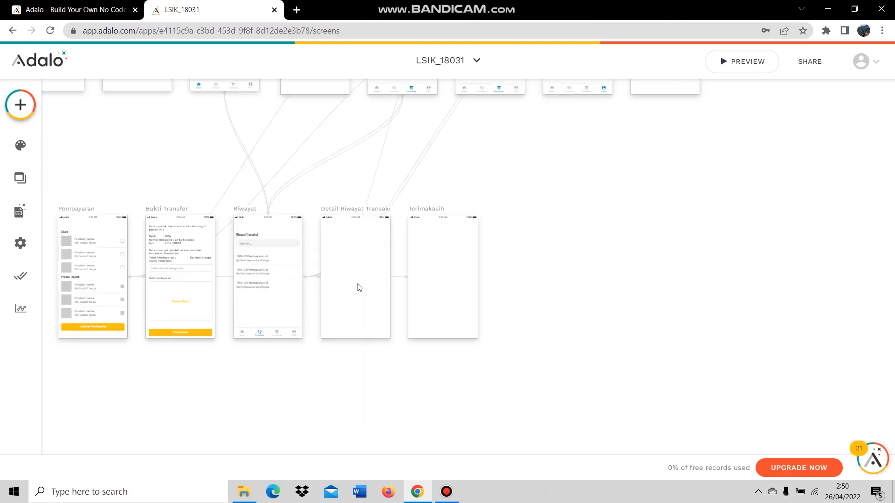
pyautogui.scroll(3, 360, 288)
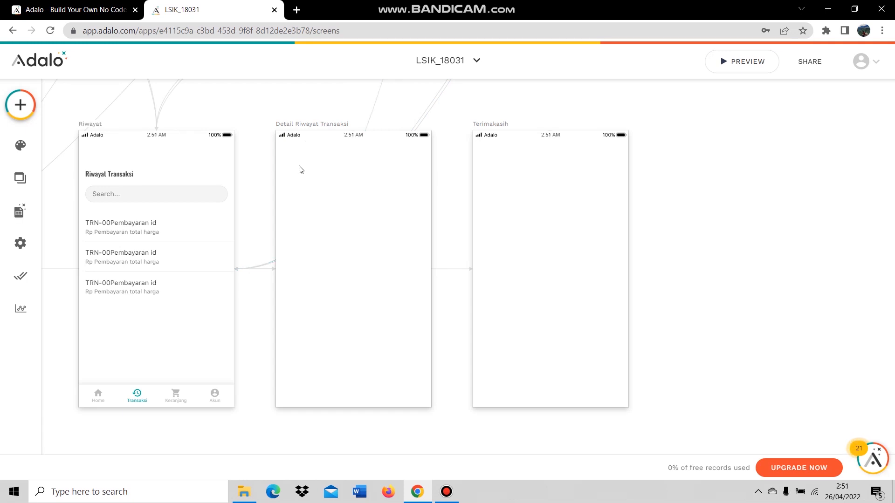
# Add a Simple List of Detail Pembayaran records, filtered to Current Pembayaran > Detail Pembayaran.
pyautogui.click(24, 115)
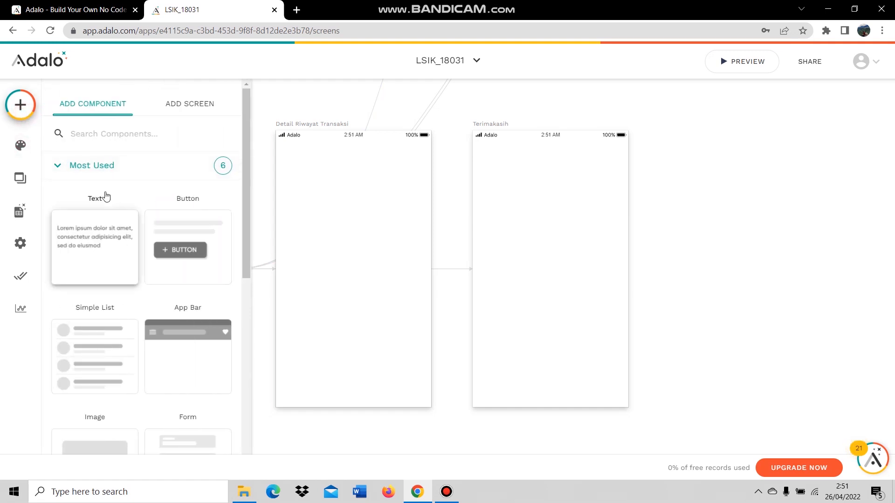
pyautogui.moveTo(99, 315); pyautogui.dragTo(352, 197)
pyautogui.click(169, 203)
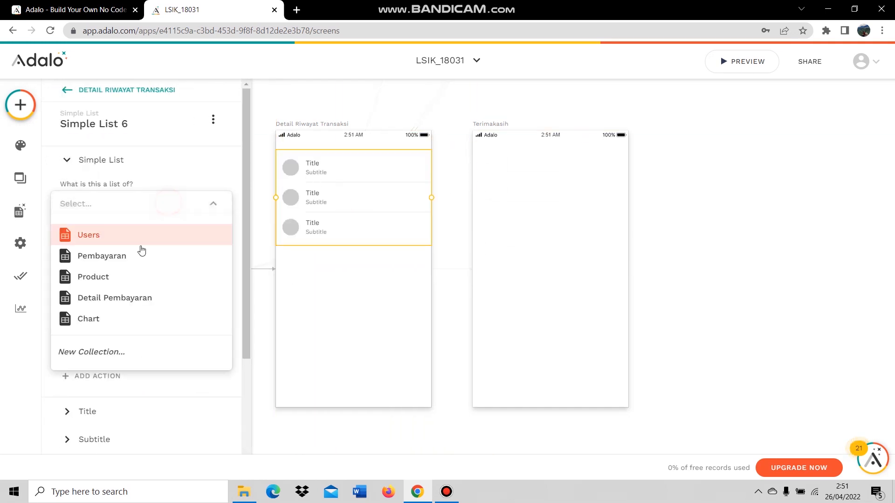
pyautogui.click(150, 302)
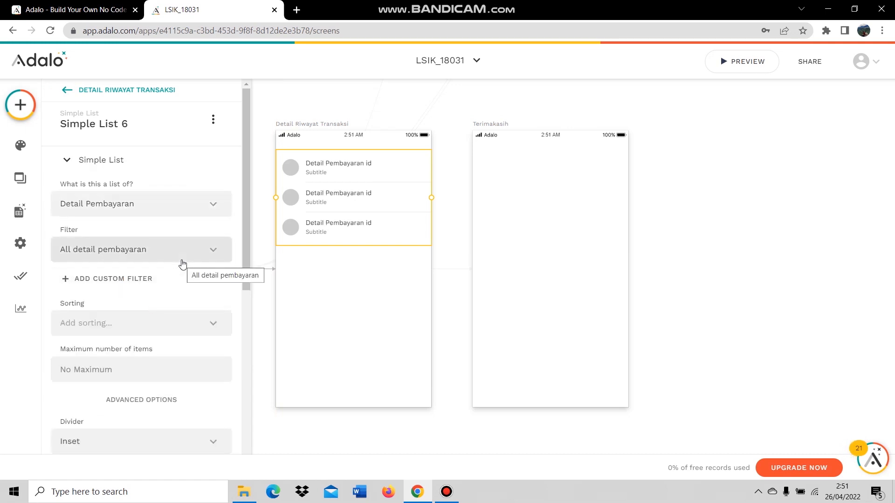
pyautogui.click(181, 258)
pyautogui.click(177, 299)
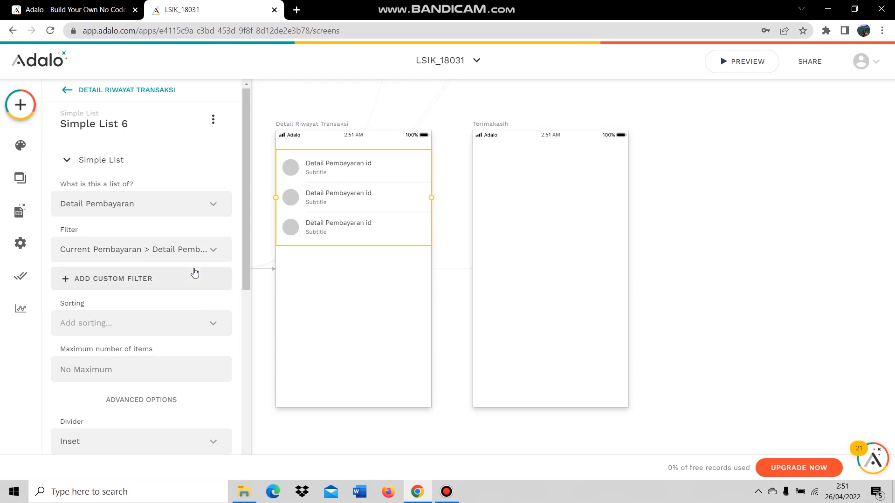
pyautogui.scroll(-6, 135, 303)
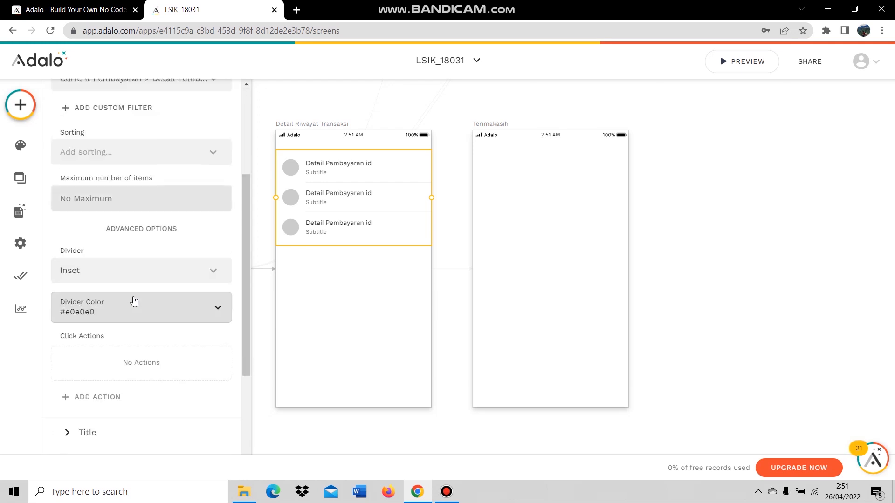
pyautogui.click(133, 313)
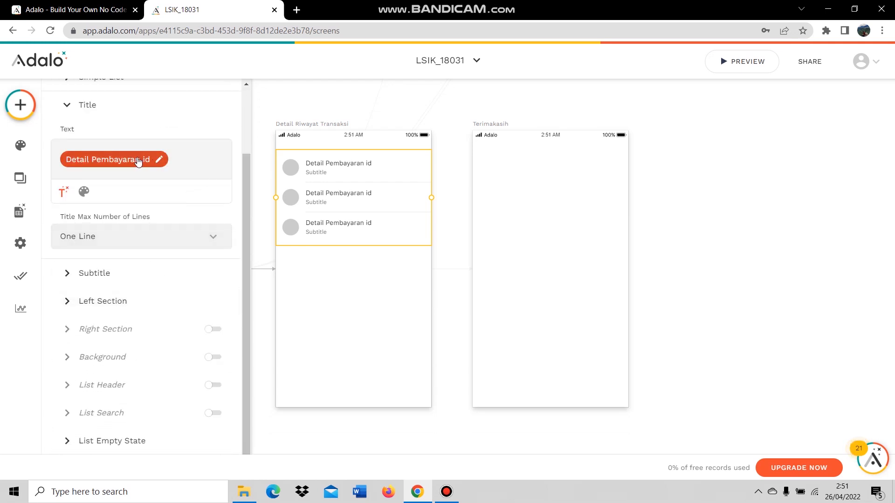
# Replace the row title's id with the product's Nama.
pyautogui.click(138, 161)
pyautogui.click(214, 192)
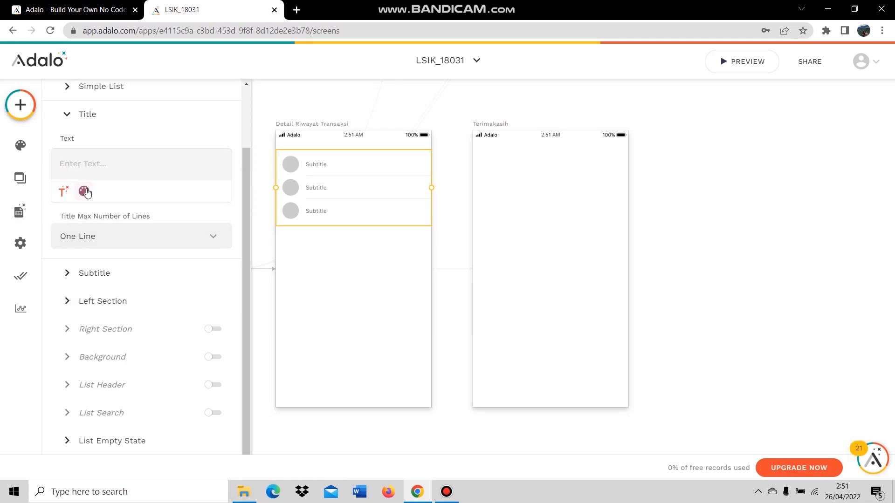
pyautogui.click(69, 196)
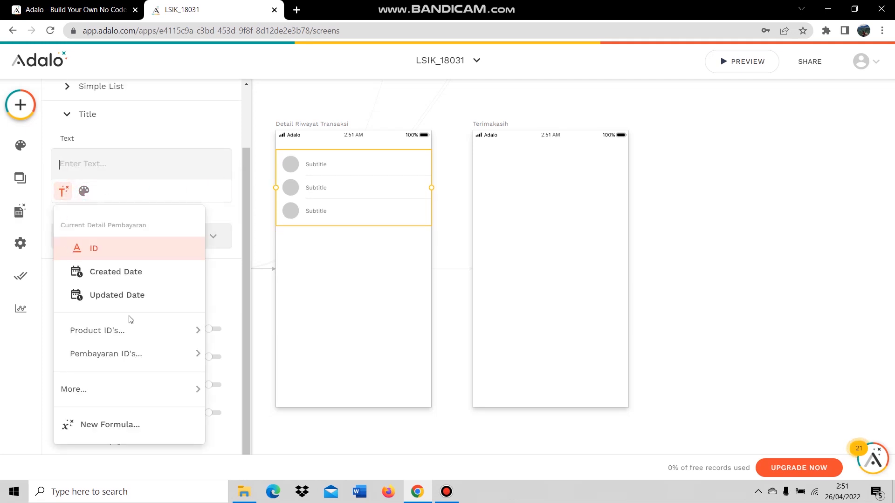
pyautogui.moveTo(136, 349)
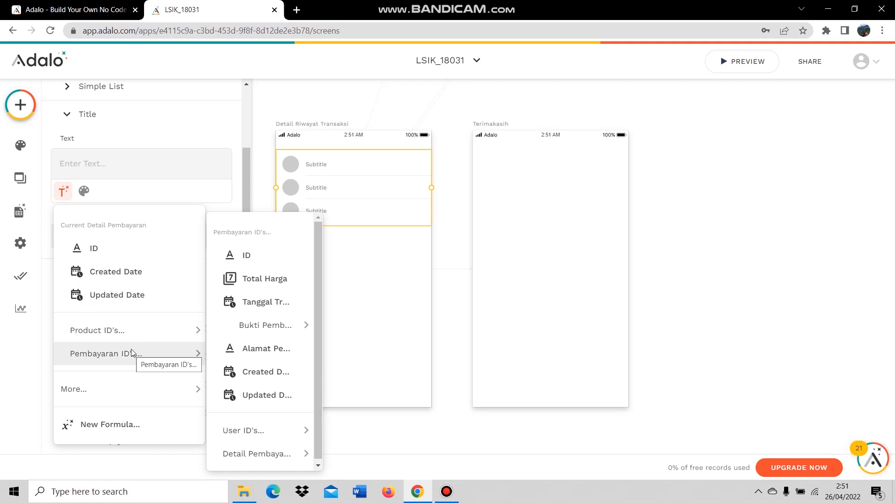
pyautogui.moveTo(139, 390)
pyautogui.moveTo(242, 355)
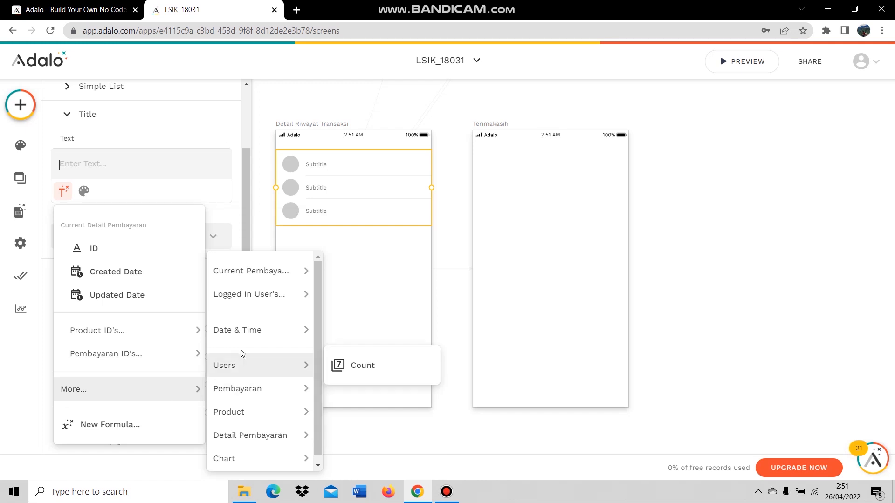
pyautogui.moveTo(276, 436)
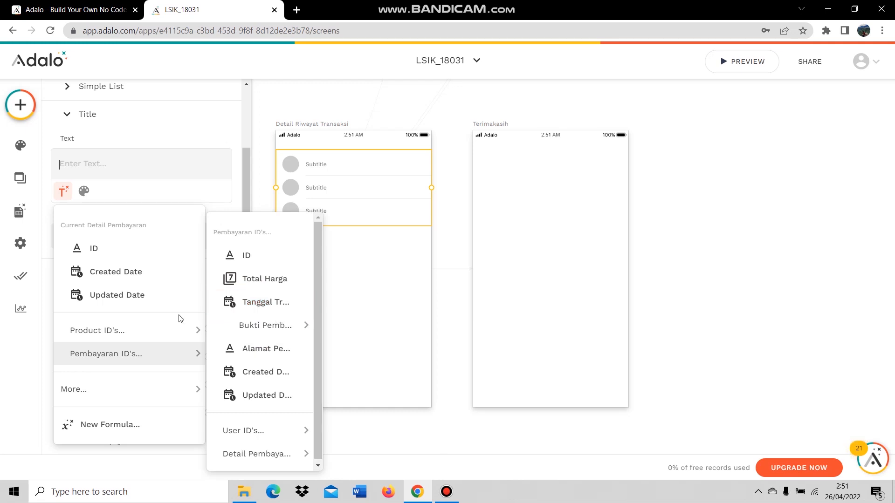
pyautogui.moveTo(163, 326)
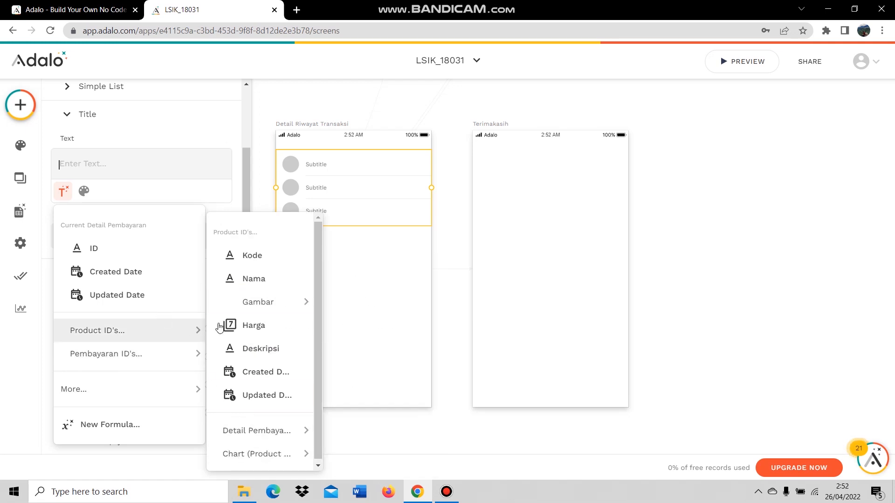
pyautogui.click(245, 280)
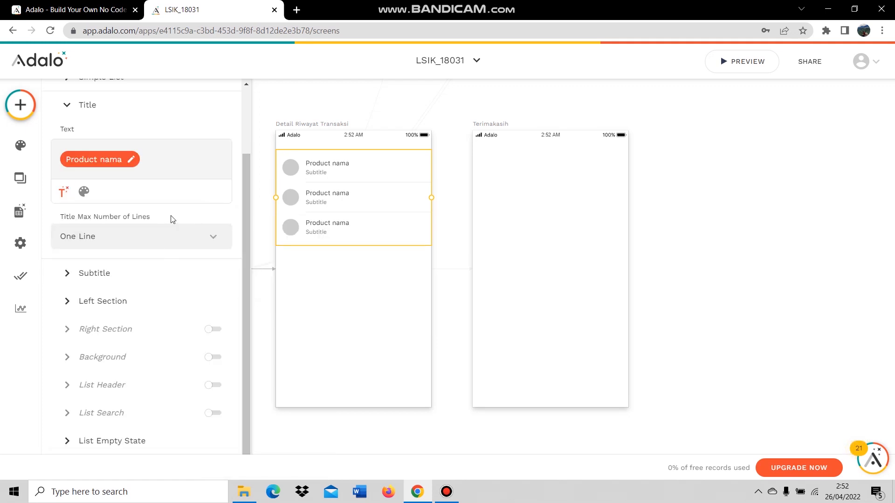
# Set the row subtitle to 'Rp' followed by the product's Harga.
pyautogui.click(130, 274)
pyautogui.doubleClick(83, 194)
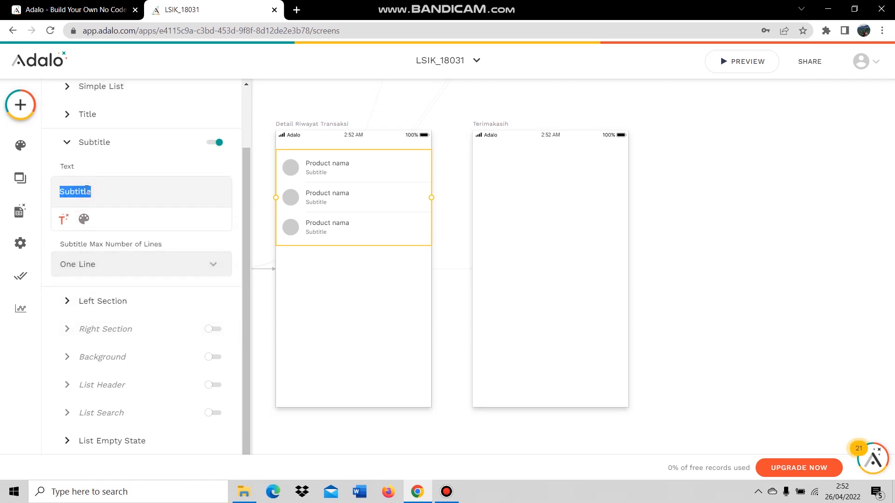
pyautogui.write('Rp')
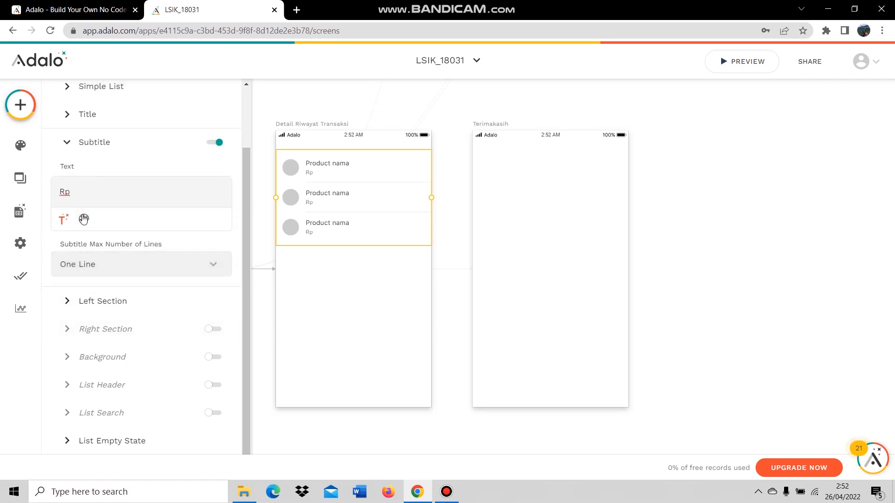
pyautogui.click(64, 219)
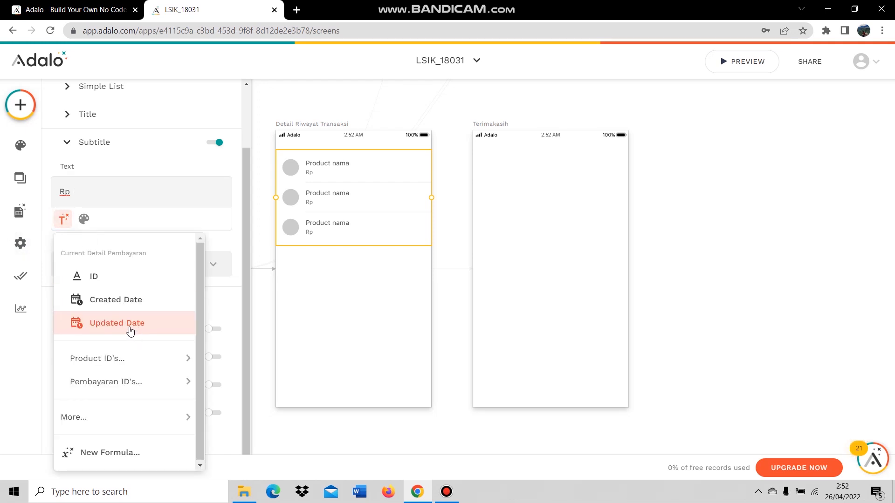
pyautogui.moveTo(131, 358)
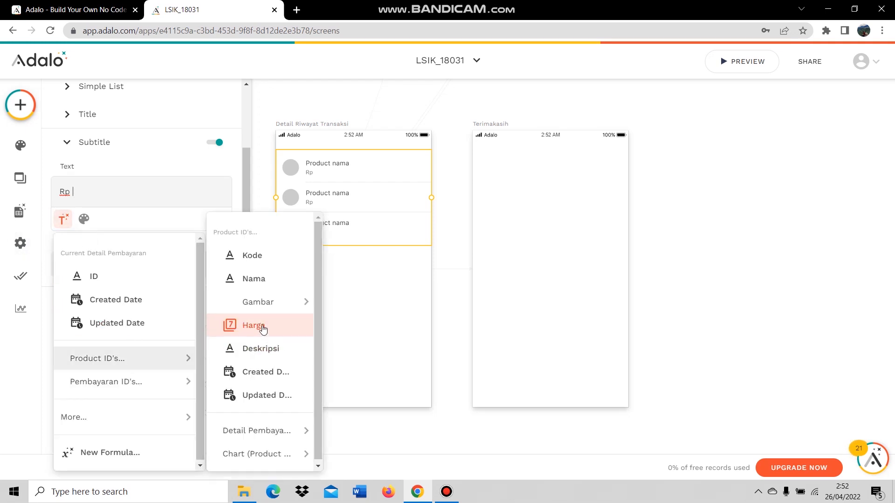
pyautogui.click(235, 328)
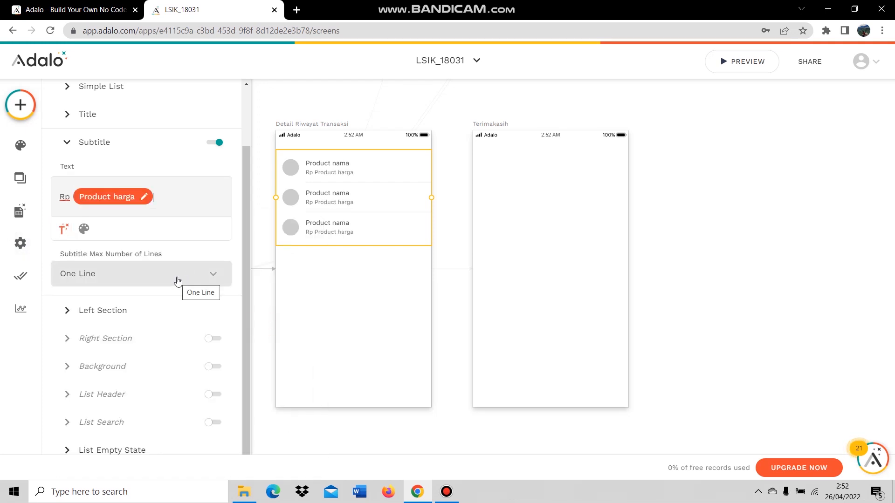
# Make each row's left section an image from Pembayaran ID's > Bukti Pembayaran.
pyautogui.click(120, 310)
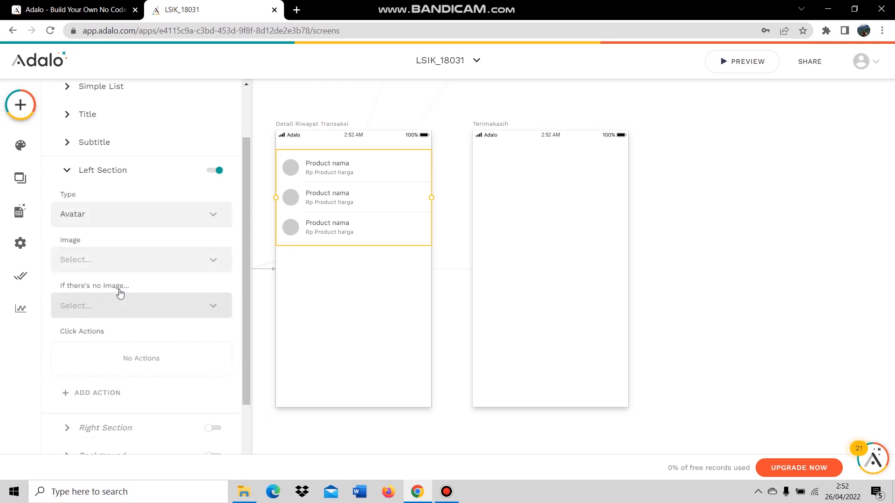
pyautogui.click(128, 222)
pyautogui.click(123, 282)
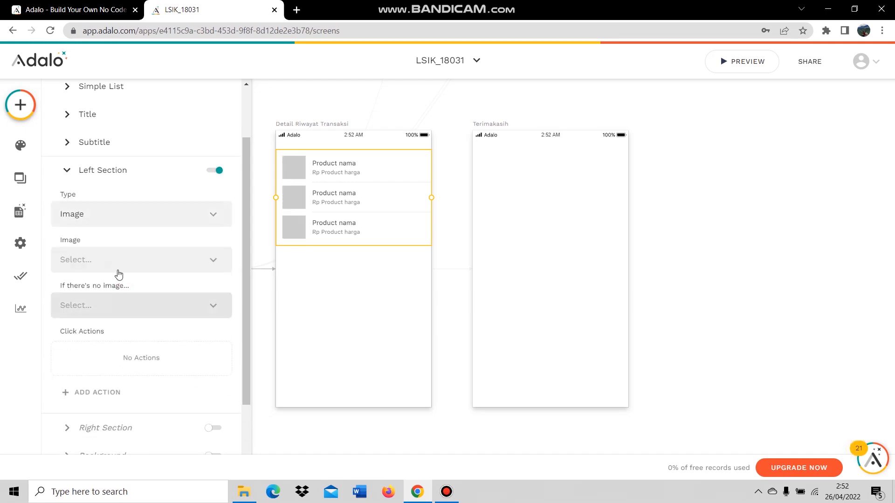
pyautogui.click(119, 265)
pyautogui.moveTo(141, 310)
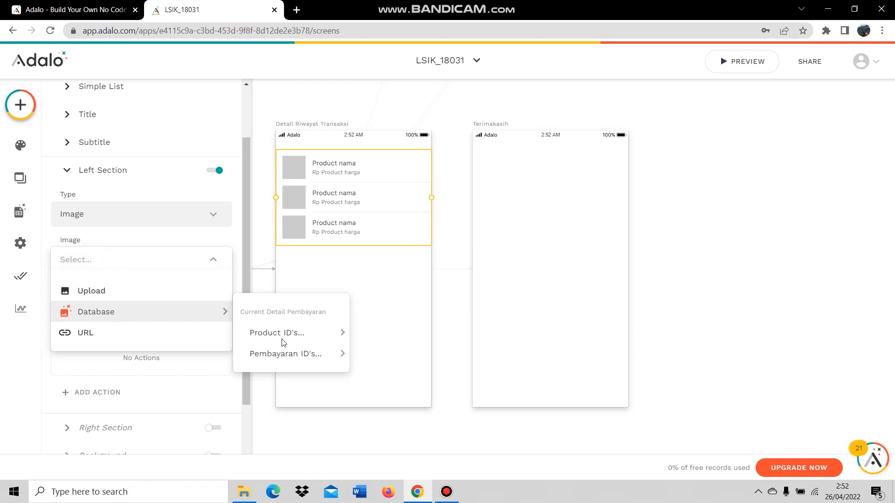
pyautogui.moveTo(288, 356)
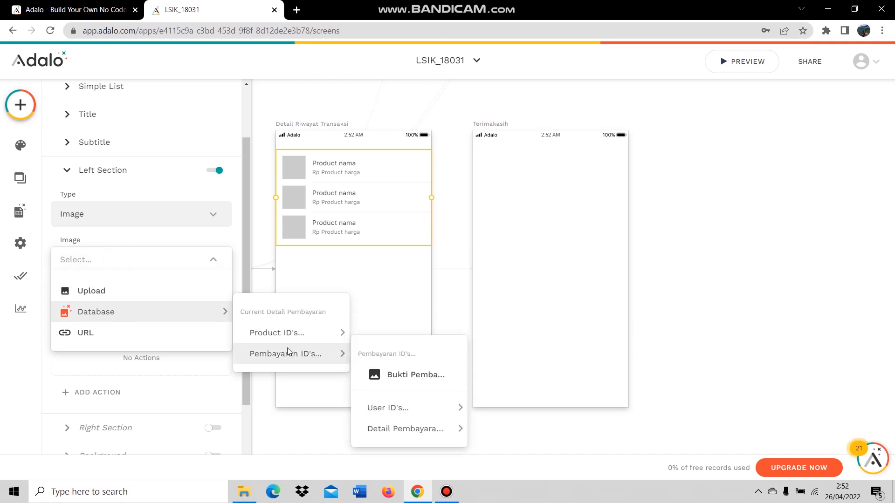
pyautogui.click(386, 365)
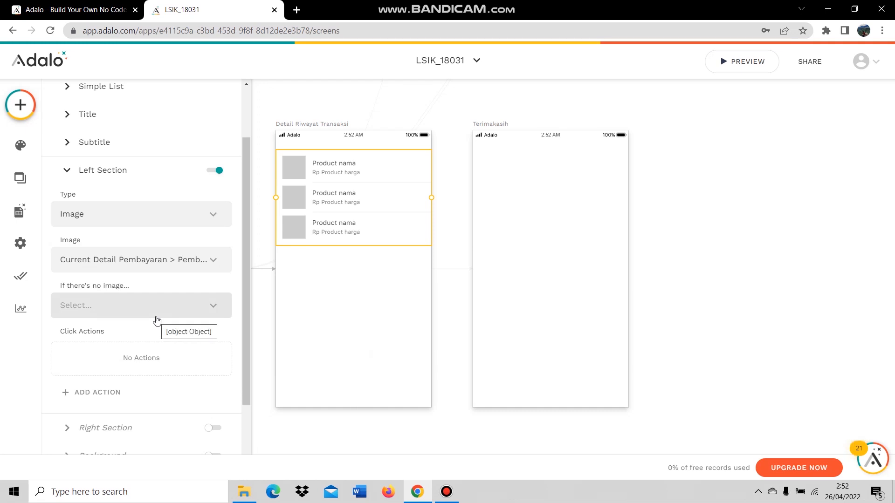
# Turn on the list header and title it 'Produk'.
pyautogui.scroll(-2, 161, 335)
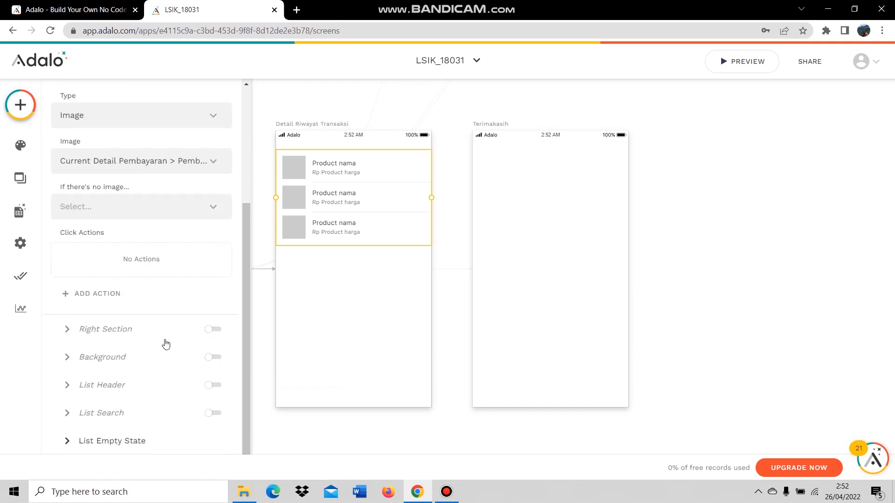
pyautogui.click(120, 387)
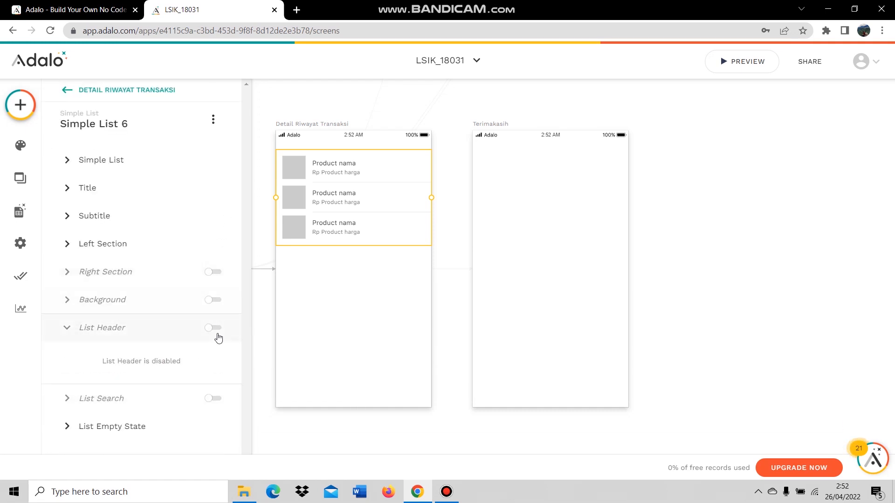
pyautogui.click(214, 328)
pyautogui.doubleClick(62, 376)
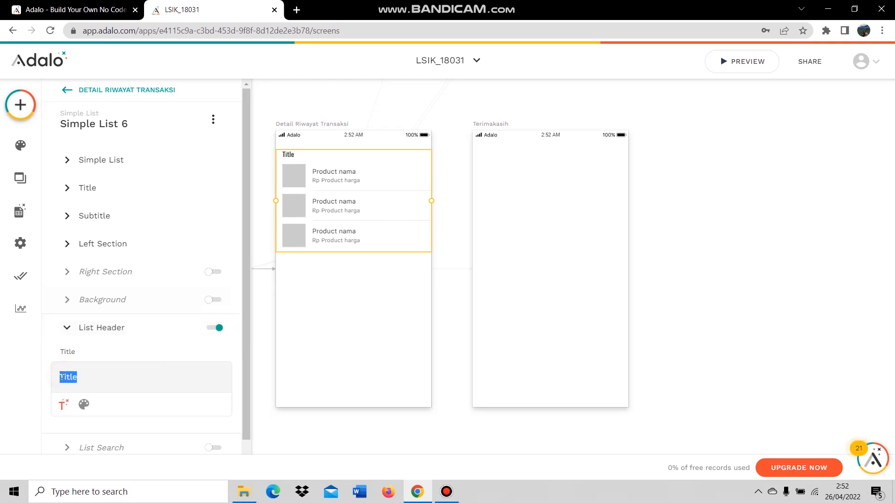
pyautogui.write('Produk')
pyautogui.scroll(-1, 158, 357)
pyautogui.scroll(1, 159, 357)
# Add a text element reading 'Detail Pembayaran' just below the product list.
pyautogui.click(324, 309)
pyautogui.click(20, 105)
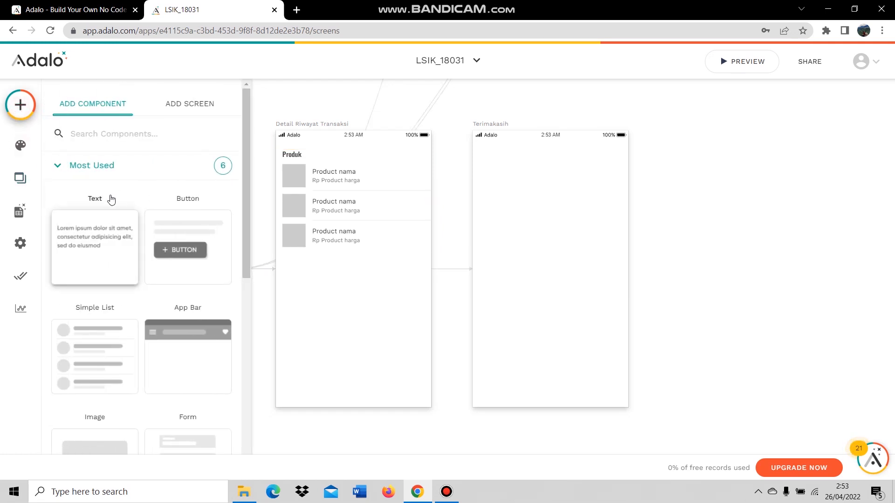
pyautogui.moveTo(111, 211); pyautogui.dragTo(301, 261)
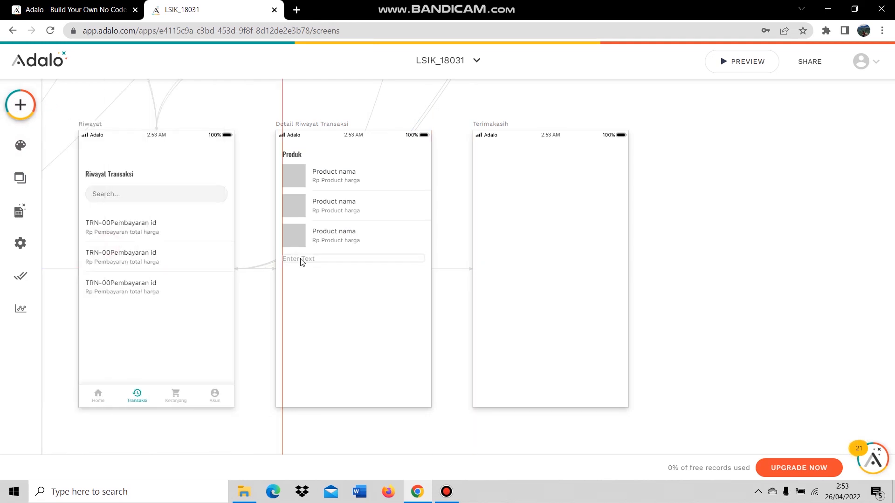
pyautogui.moveTo(301, 262); pyautogui.dragTo(302, 264)
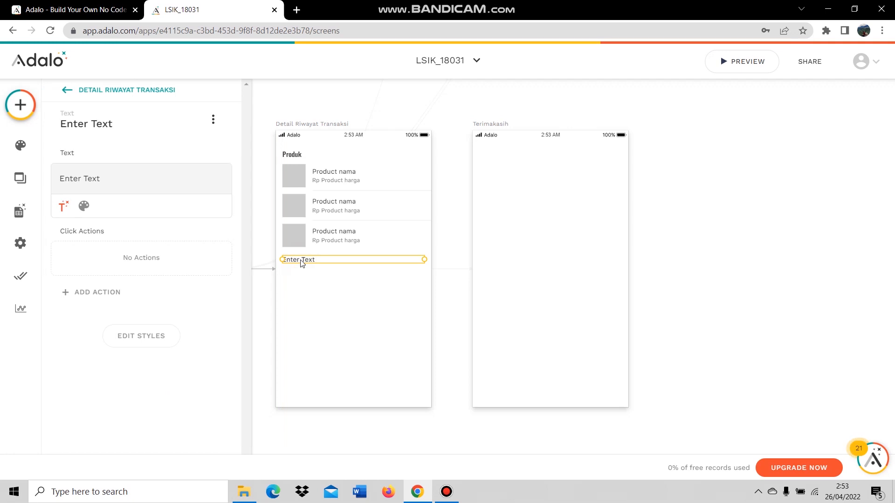
pyautogui.doubleClick(301, 262)
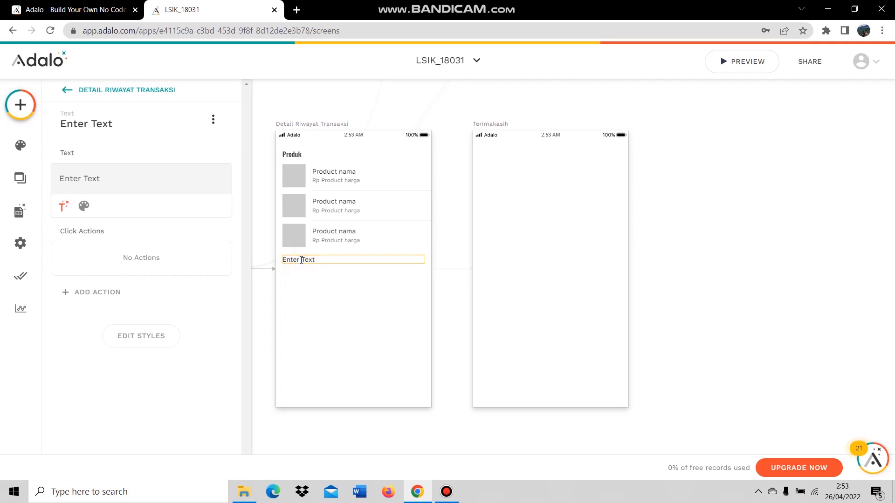
pyautogui.hotkey('ctrl', 'a')
pyautogui.write('D')
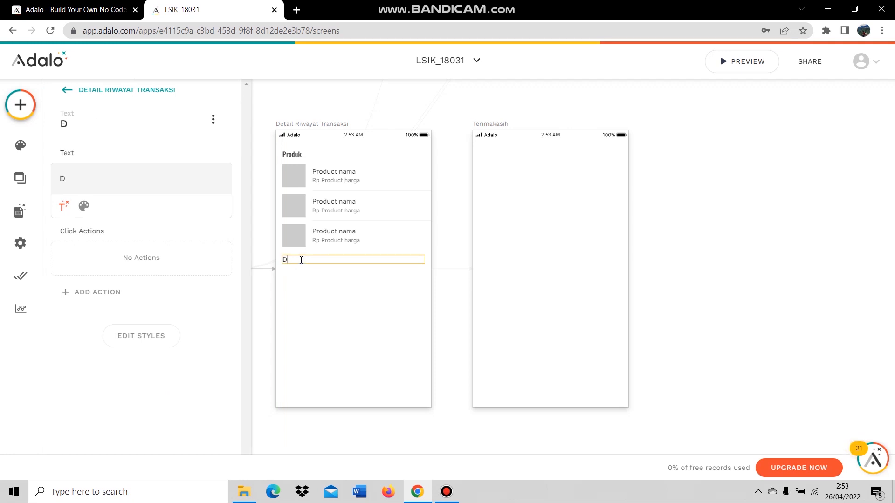
pyautogui.write('etail Pembayaran')
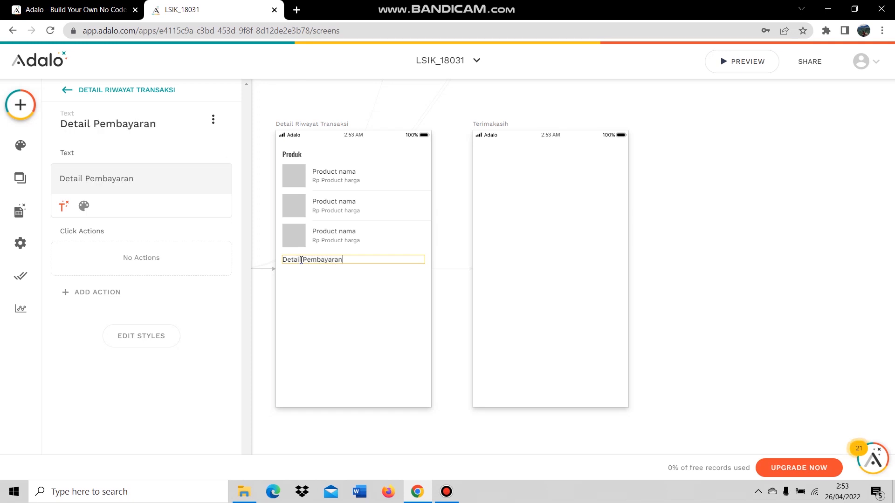
pyautogui.click(324, 294)
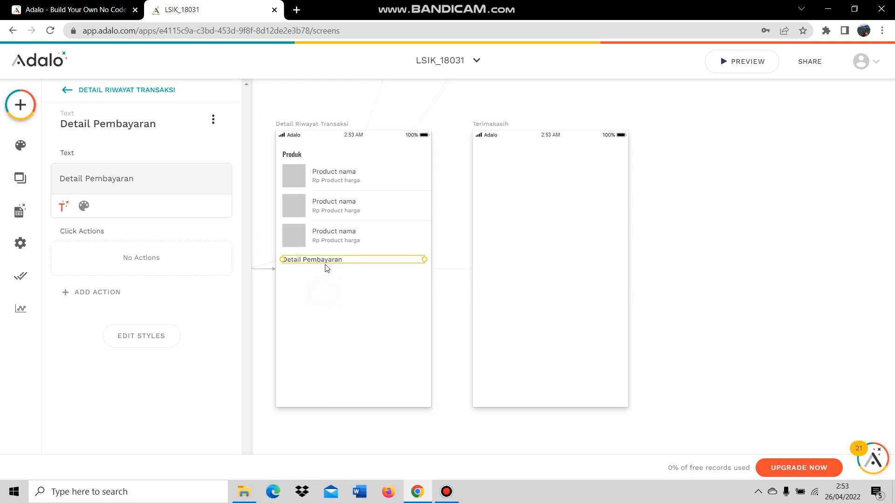
# Set the Detail Pembayaran heading's font size to 20.
pyautogui.click(84, 206)
pyautogui.doubleClick(184, 206)
pyautogui.write('20')
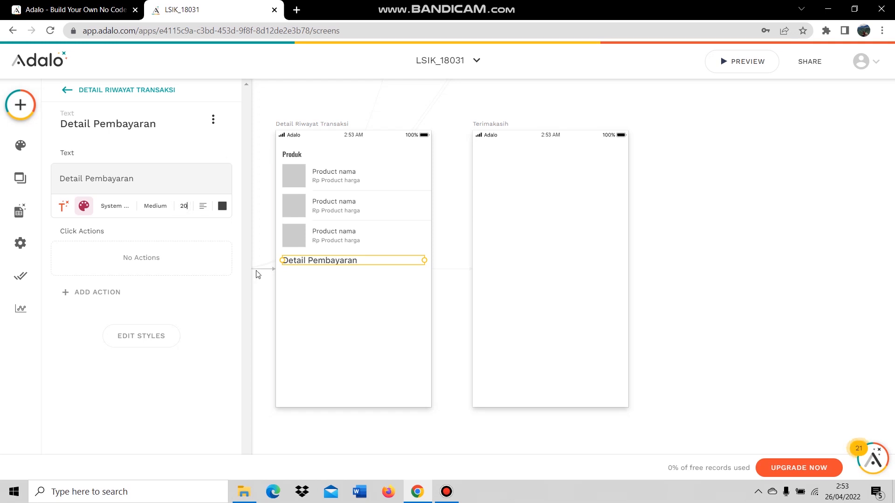
pyautogui.click(283, 292)
pyautogui.click(313, 265)
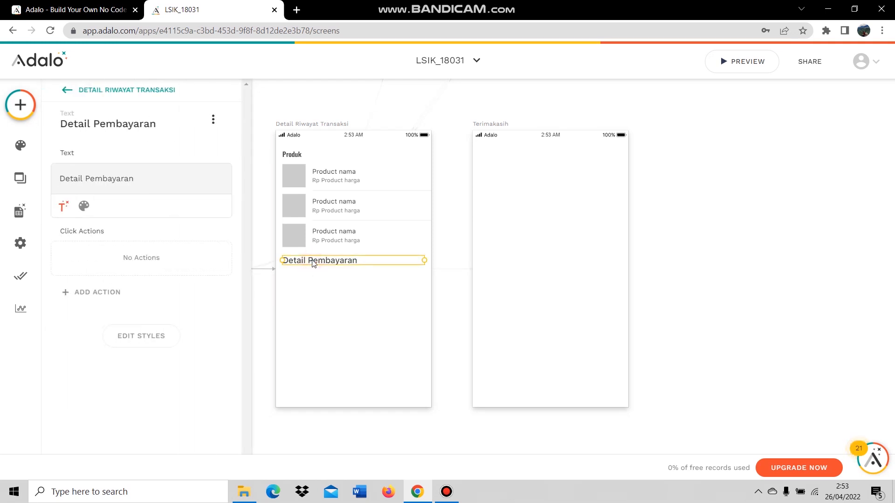
pyautogui.click(314, 278)
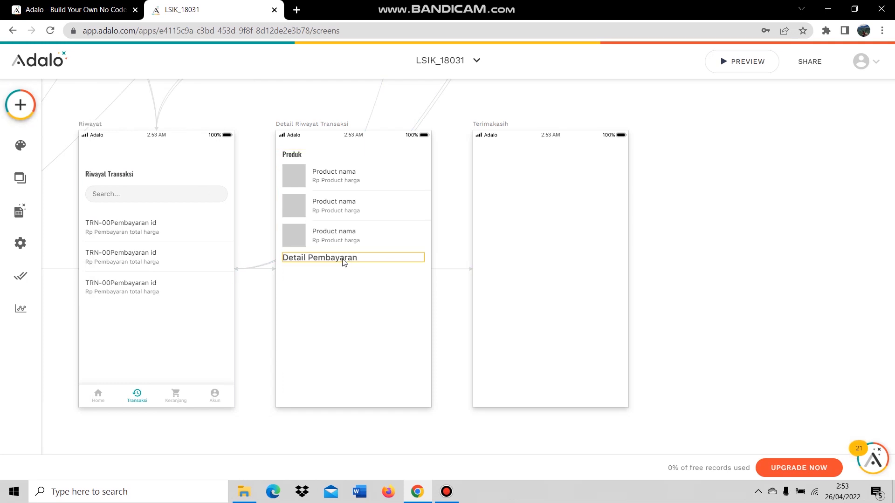
# Add a text block listing Kode Transaksi, Tanggal, Alamat, Total Harga and Bukti Transfer on separate lines.
pyautogui.click(20, 104)
pyautogui.moveTo(100, 226); pyautogui.dragTo(302, 276)
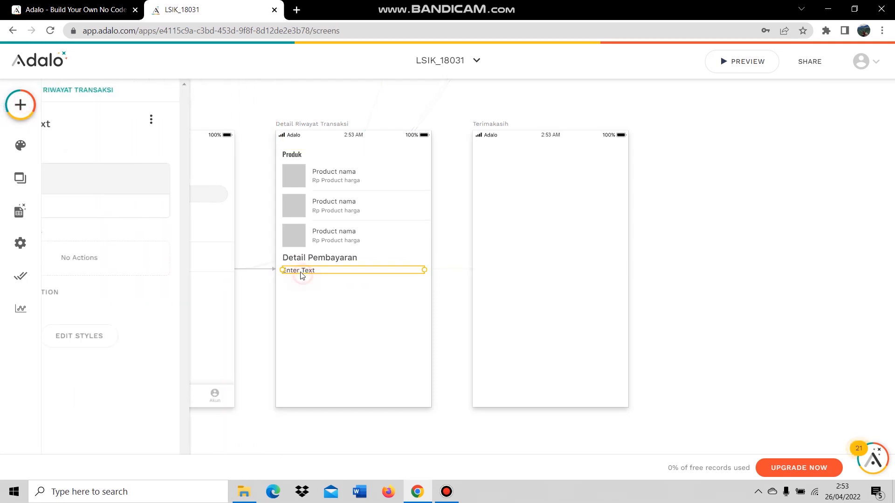
pyautogui.doubleClick(301, 274)
pyautogui.tripleClick(298, 271)
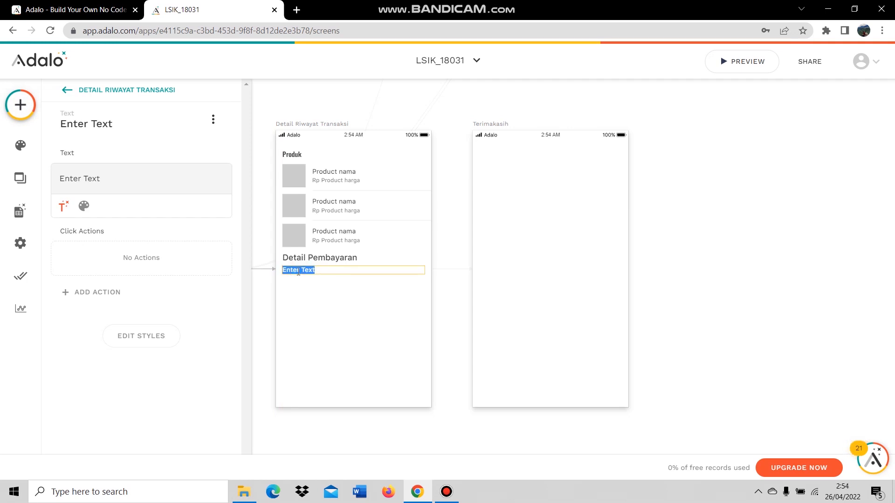
pyautogui.write('Kode')
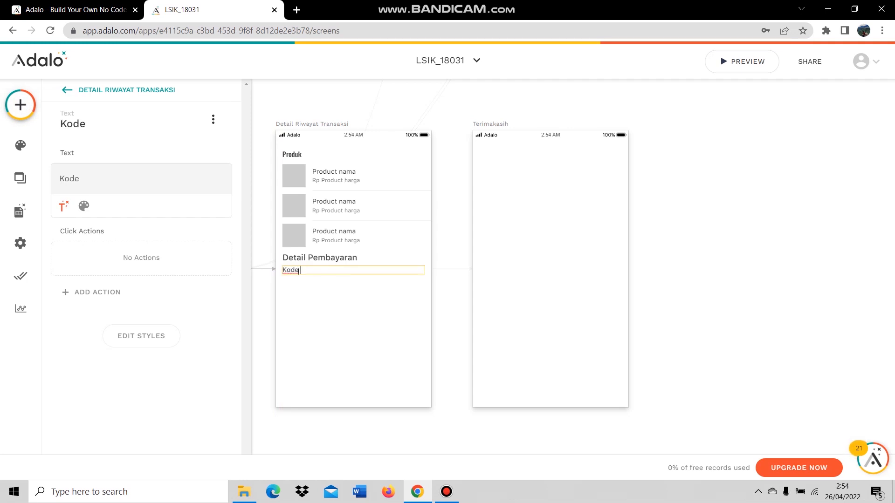
pyautogui.write(' Transaksi')
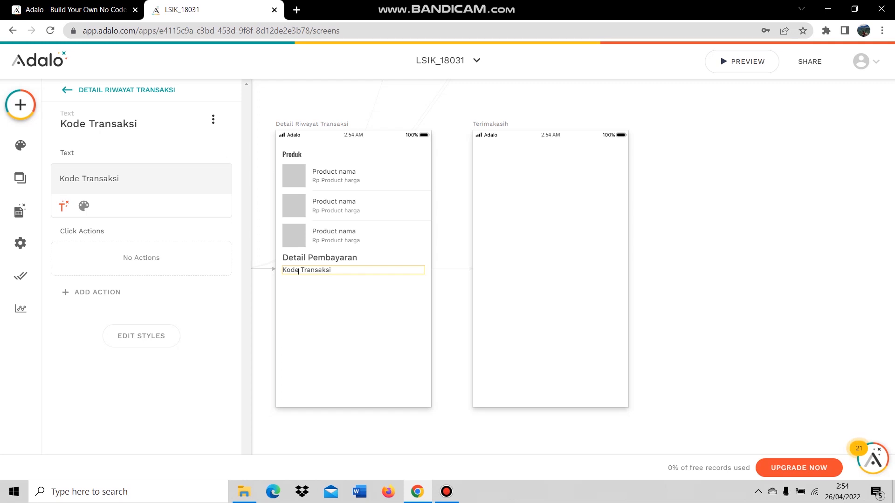
pyautogui.press('Return')
pyautogui.write('Tangga')
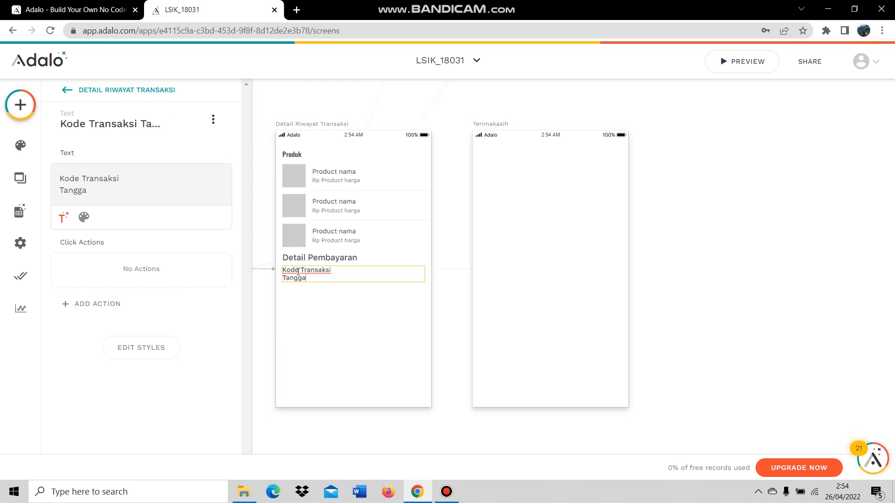
pyautogui.write('l')
pyautogui.press('Return')
pyautogui.write('Alamat')
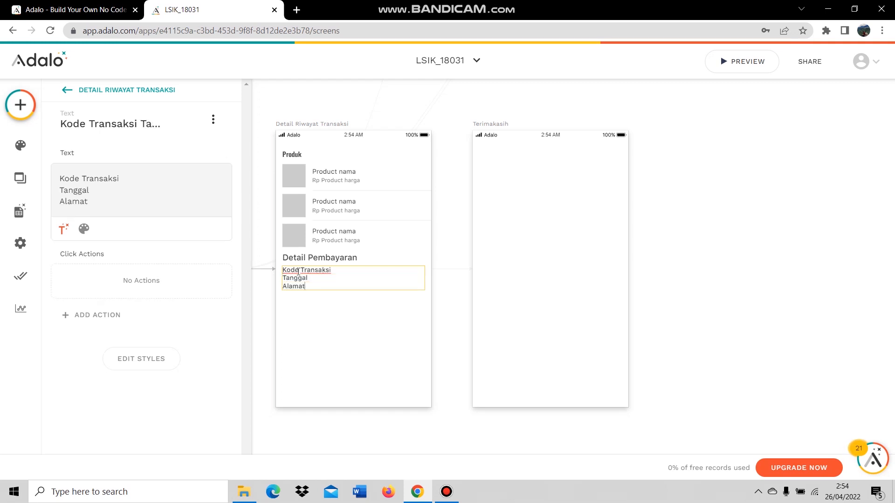
pyautogui.press('Return')
pyautogui.write('Total Harga')
pyautogui.press('Return')
pyautogui.write('Bukti Transfer')
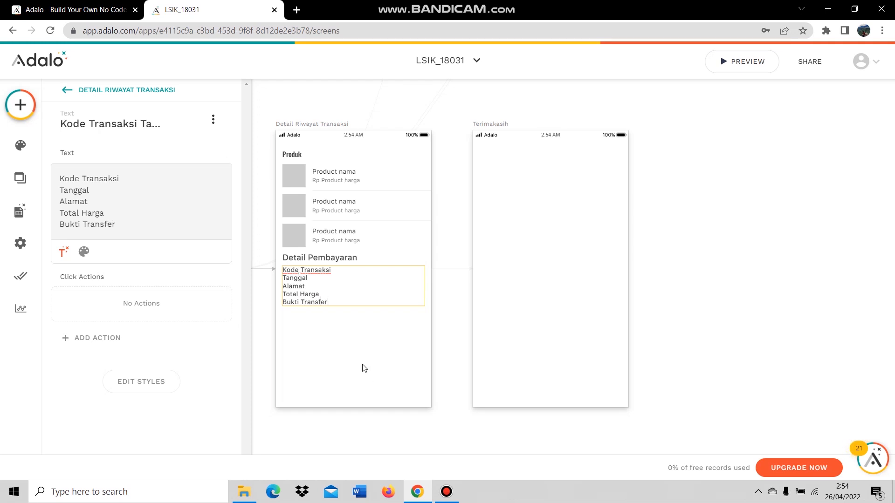
# Narrow the label block to fit its text.
pyautogui.moveTo(423, 286); pyautogui.dragTo(337, 283)
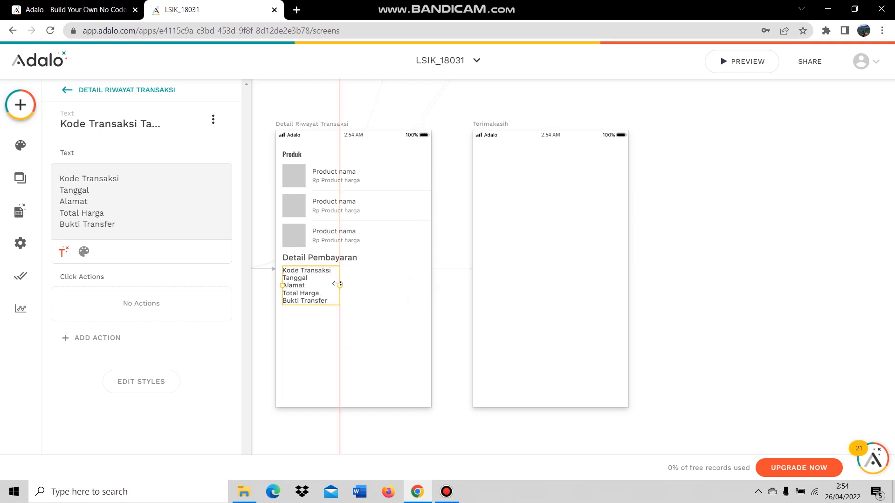
pyautogui.click(359, 313)
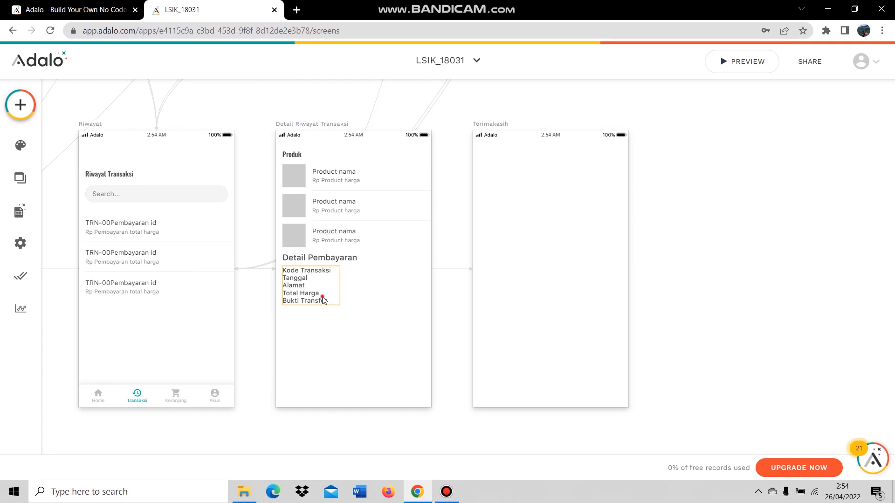
pyautogui.click(324, 301)
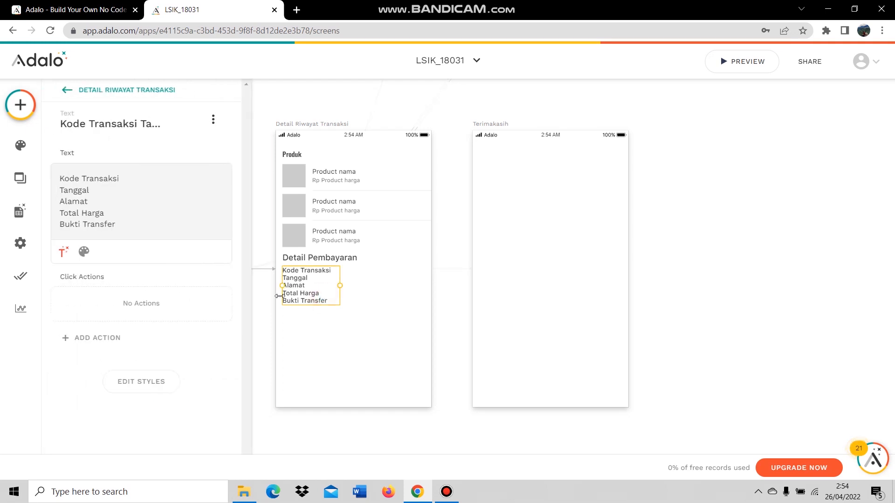
pyautogui.click(343, 371)
pyautogui.click(20, 105)
# Add a value beside Kode Transaksi reading 'TRN-00' plus Current Pembayaran's ID.
pyautogui.moveTo(79, 232); pyautogui.dragTo(367, 278)
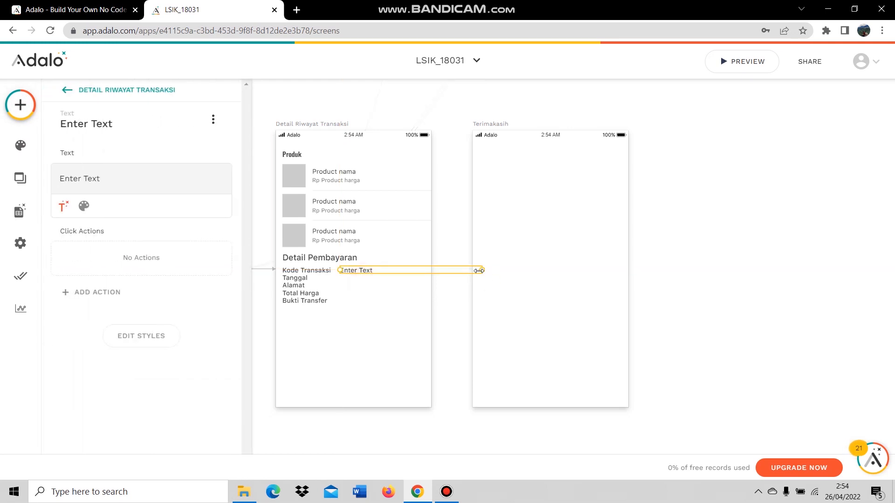
pyautogui.moveTo(479, 270); pyautogui.dragTo(411, 270)
pyautogui.doubleClick(97, 178)
pyautogui.hotkey('ctrl', 'a')
pyautogui.write('T')
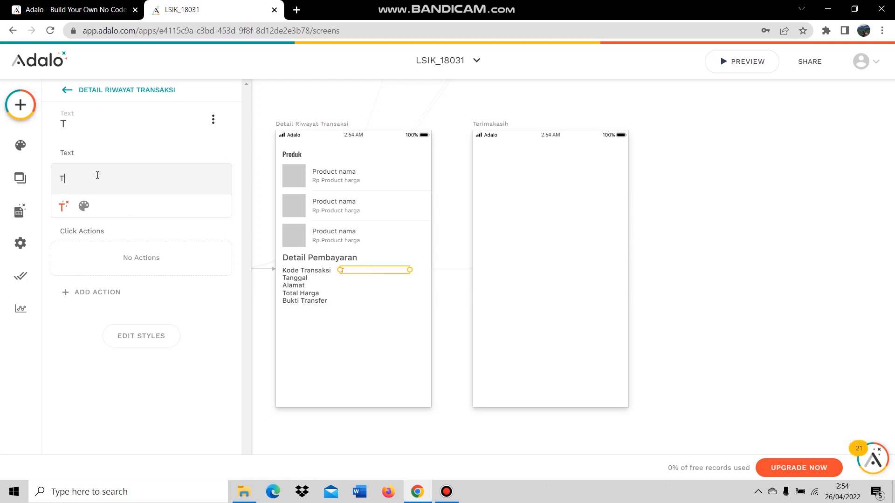
pyautogui.write('RN-00')
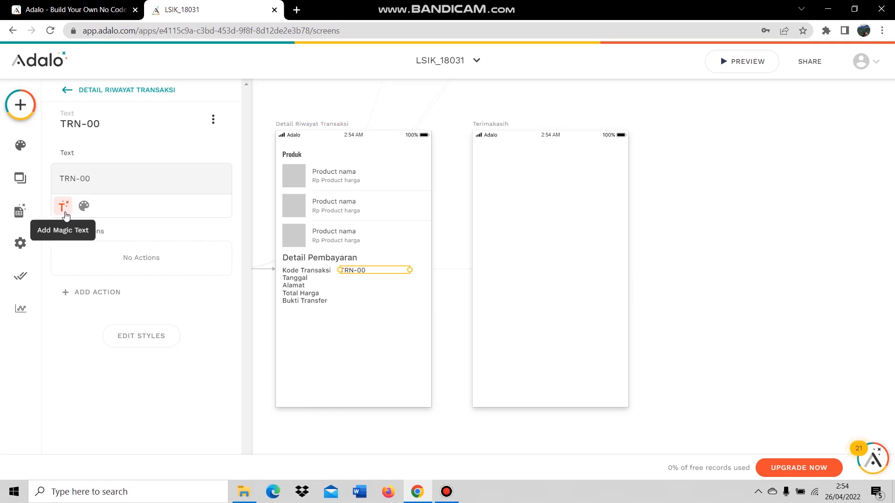
pyautogui.click(64, 208)
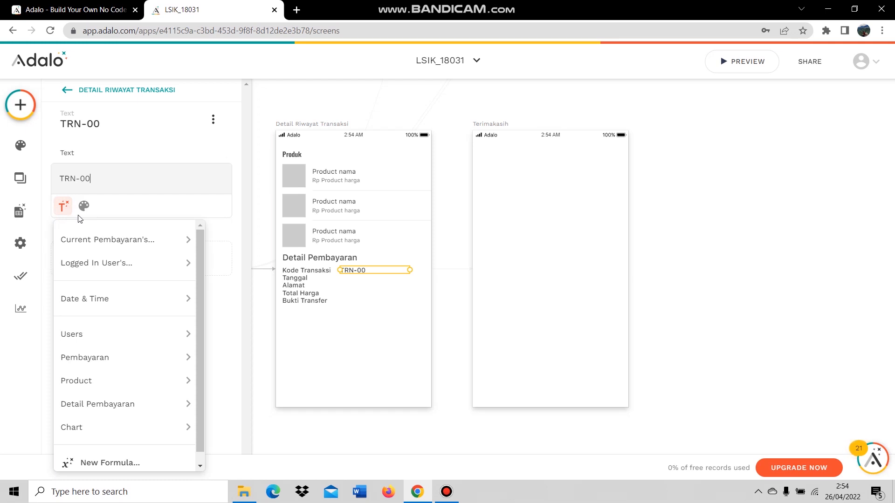
pyautogui.moveTo(112, 239)
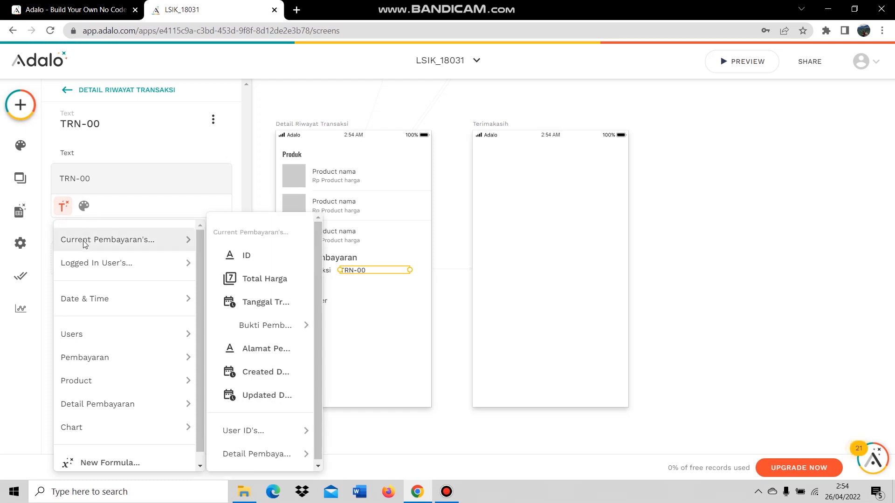
pyautogui.click(235, 257)
pyautogui.click(371, 290)
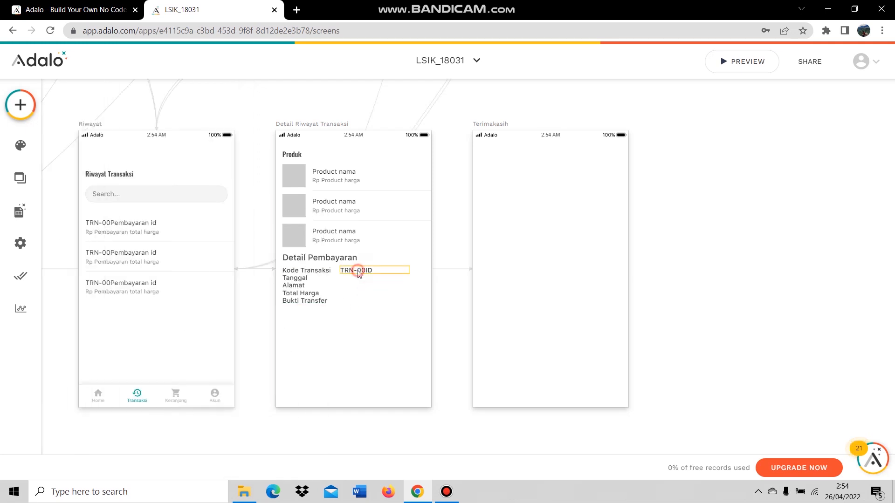
# Copy the value onto the Tanggal row and clear its TRN-00 prefix and ID field.
pyautogui.click(359, 272)
pyautogui.moveTo(363, 270); pyautogui.dragTo(364, 278)
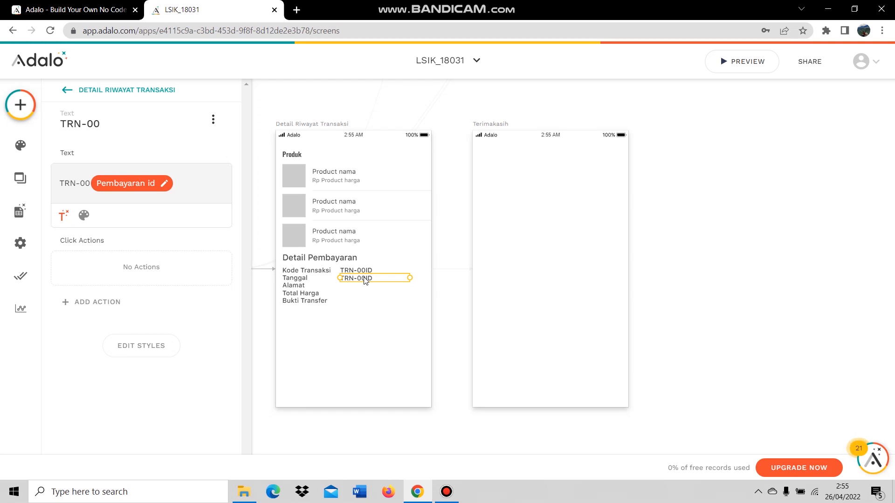
pyautogui.doubleClick(77, 184)
pyautogui.tripleClick(78, 184)
pyautogui.press('BackSpace')
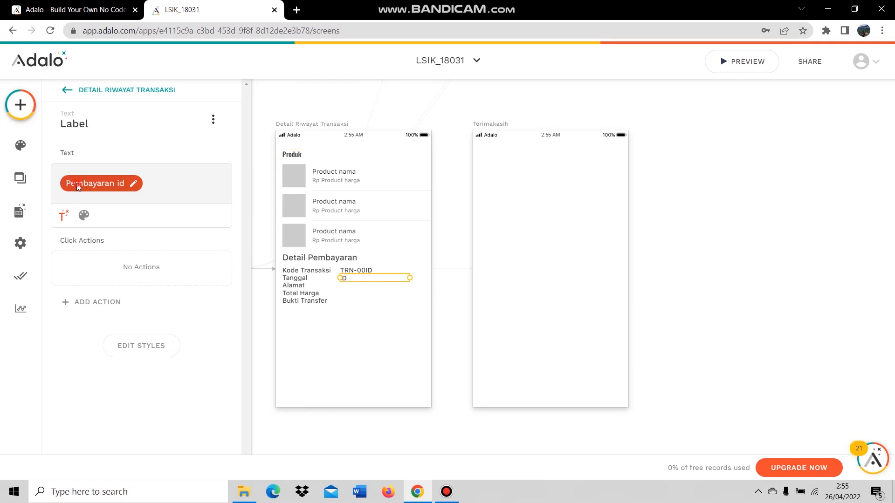
pyautogui.click(77, 186)
pyautogui.click(212, 214)
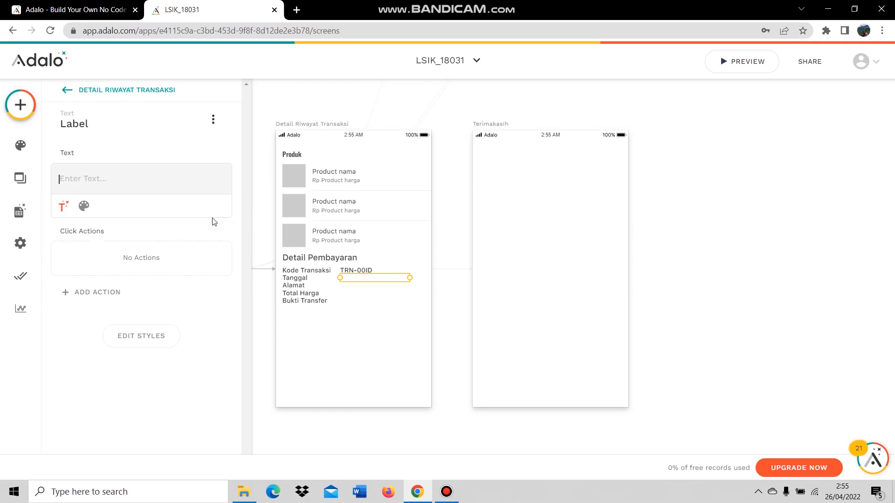
pyautogui.click(64, 206)
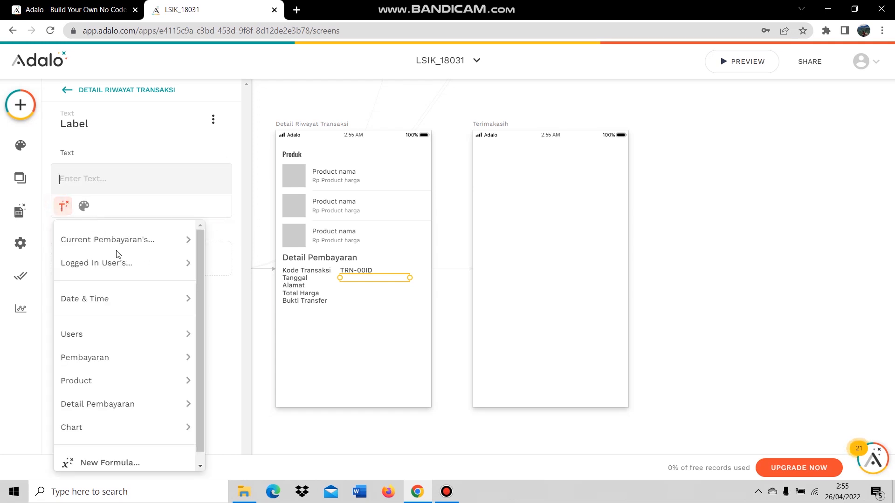
pyautogui.moveTo(117, 253)
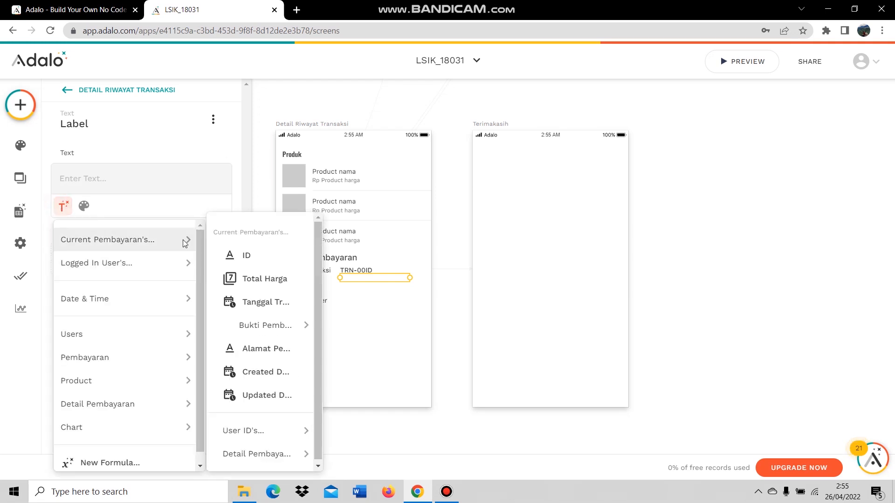
# Show Tanggal Transaksi beside Tanggal, and a copy beside Alamat showing Alamat Pengiriman.
pyautogui.click(280, 300)
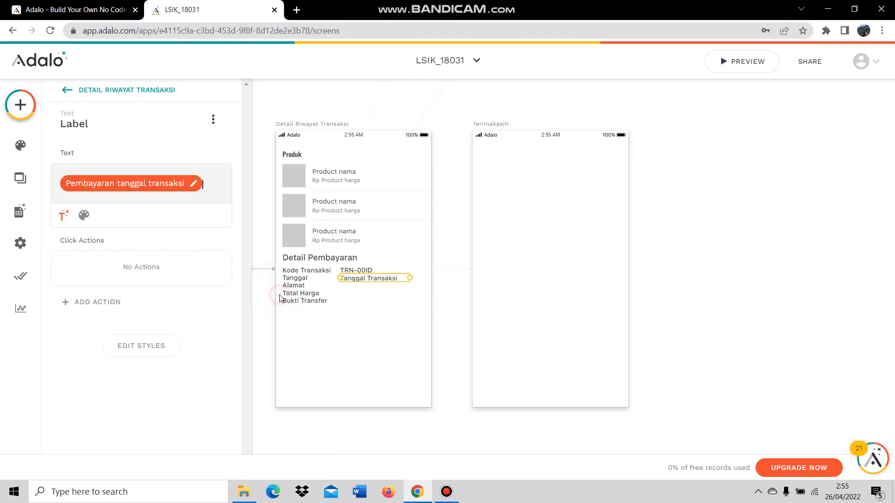
pyautogui.click(345, 326)
pyautogui.click(368, 278)
pyautogui.hotkey('ctrl', 'v')
pyautogui.moveTo(387, 278); pyautogui.dragTo(388, 293)
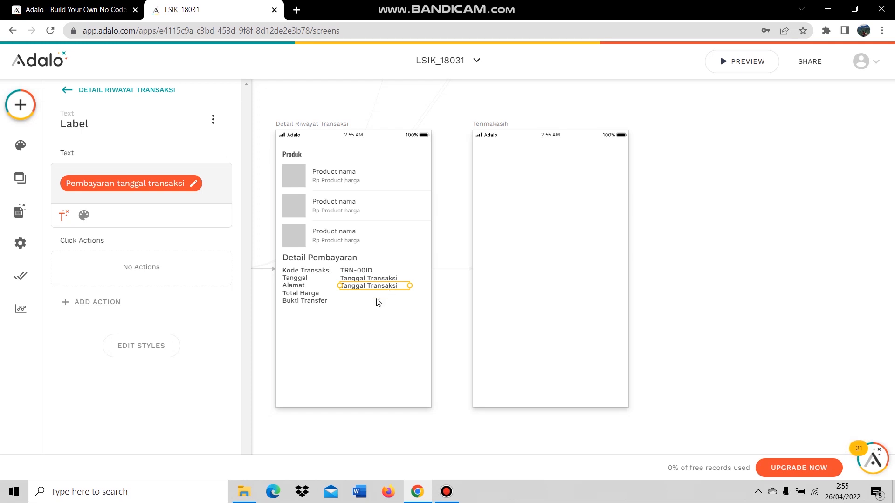
pyautogui.click(122, 191)
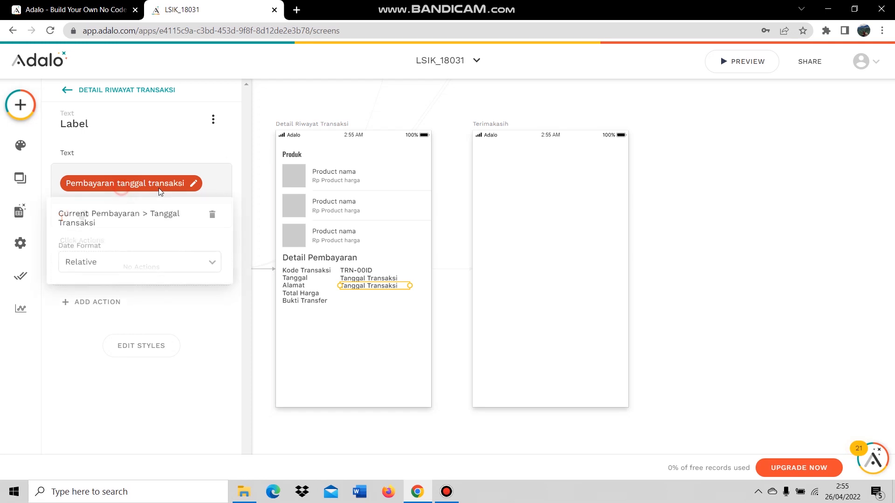
pyautogui.click(215, 217)
pyautogui.click(64, 205)
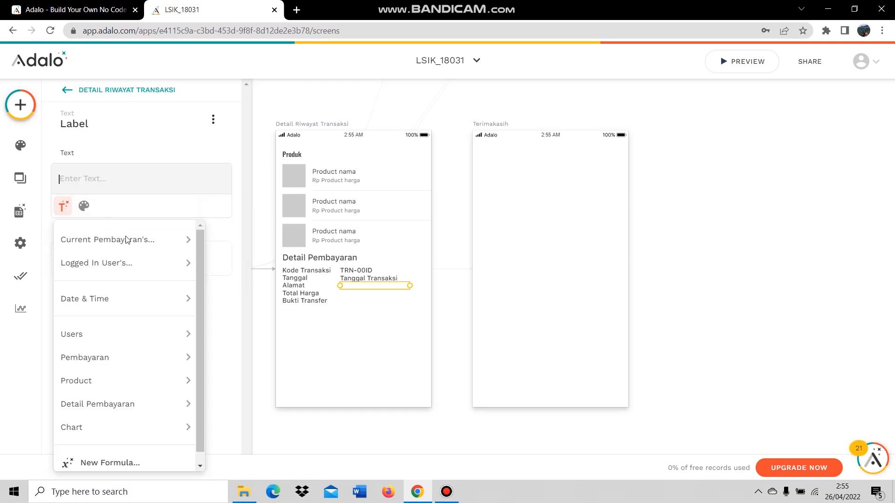
pyautogui.moveTo(127, 240)
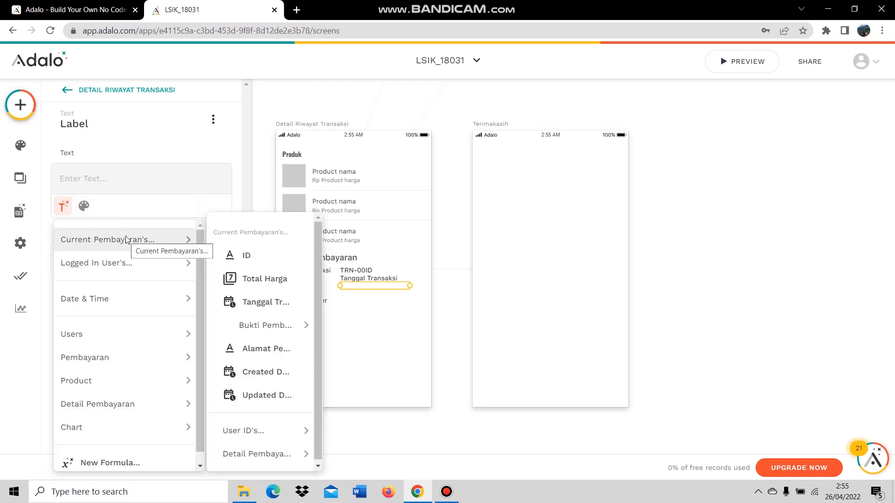
pyautogui.click(274, 357)
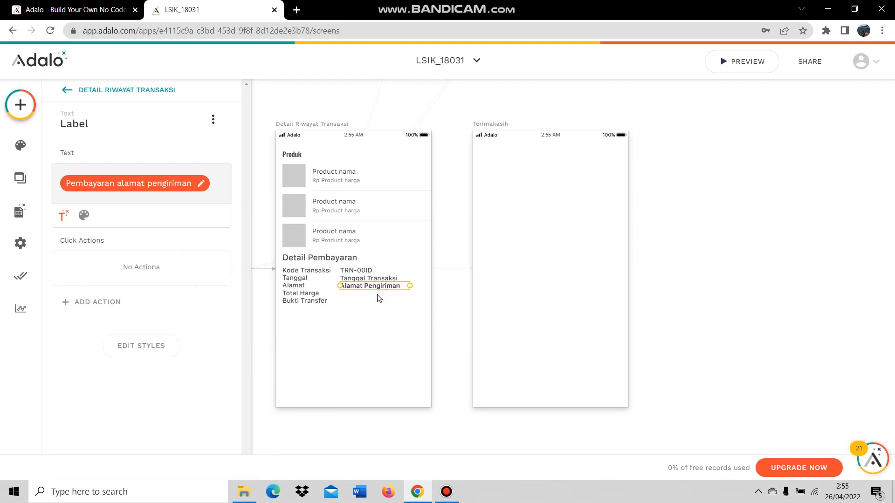
# Move a copy to the Total Harga row showing 'Rp' plus the payment's Total Harga.
pyautogui.moveTo(377, 286); pyautogui.dragTo(382, 297)
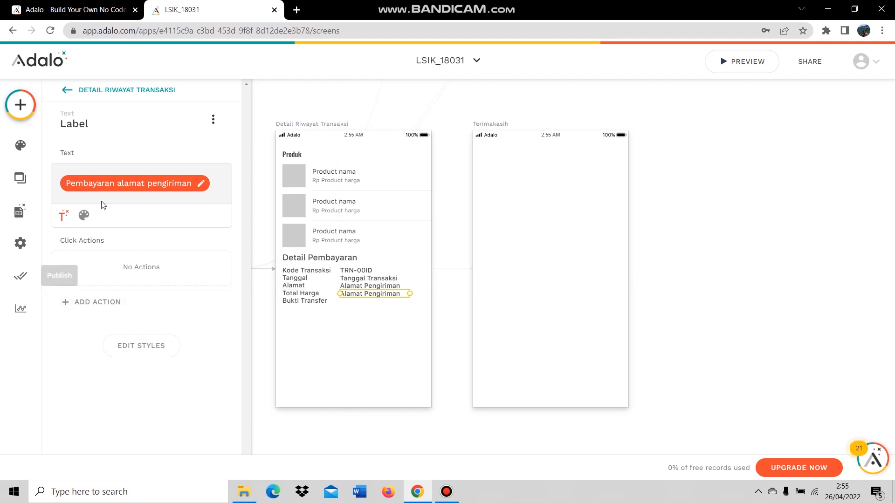
pyautogui.click(201, 183)
pyautogui.click(206, 210)
pyautogui.write('Rp')
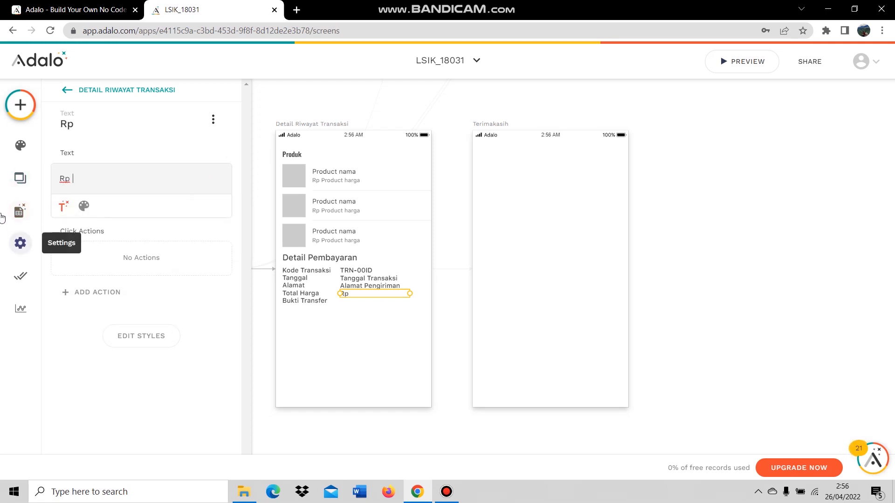
pyautogui.click(65, 205)
pyautogui.moveTo(159, 245)
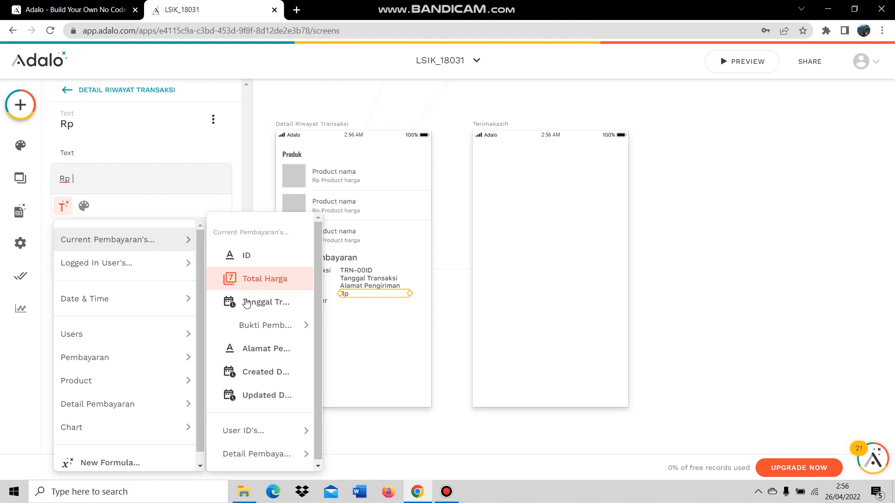
pyautogui.click(229, 278)
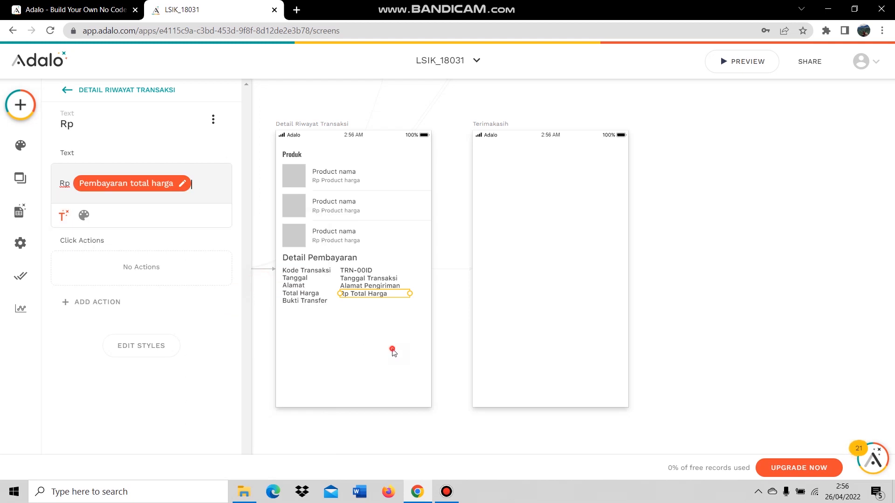
pyautogui.click(393, 353)
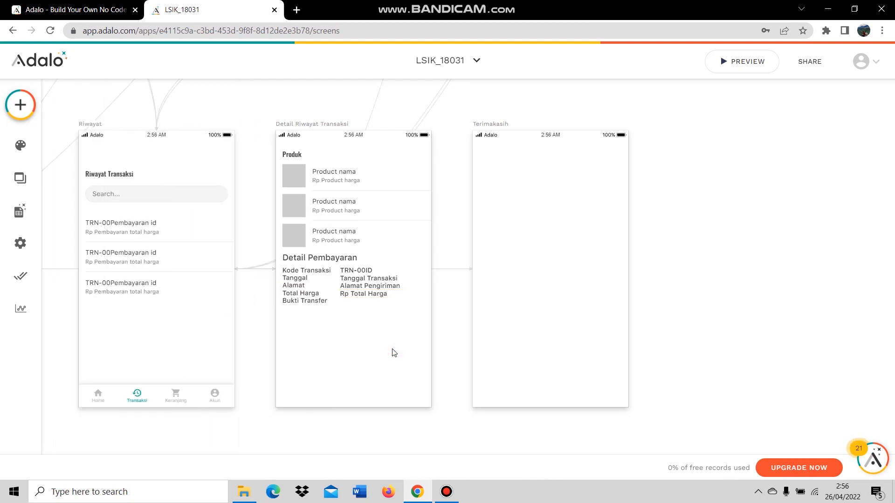
# Add an image below Bukti Transfer sourced from Current Pembayaran > Bukti Pembayaran.
pyautogui.click(20, 104)
pyautogui.write('ima')
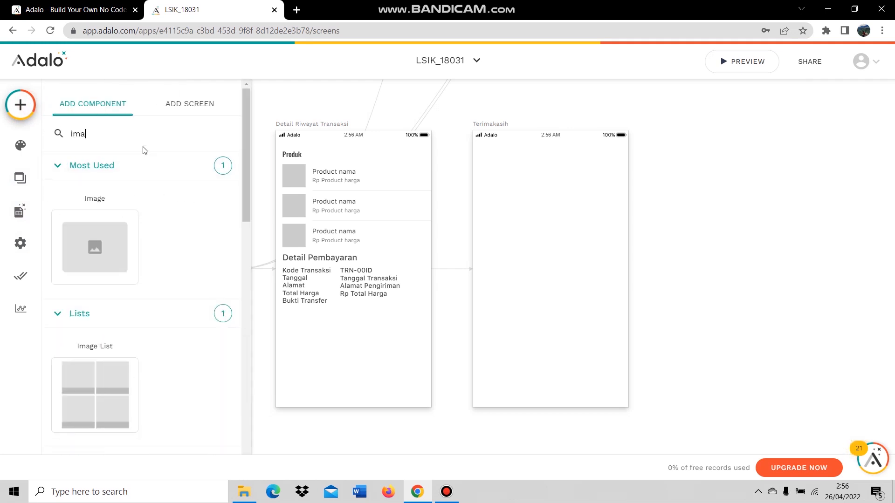
pyautogui.moveTo(95, 246); pyautogui.dragTo(359, 351)
pyautogui.moveTo(438, 352); pyautogui.dragTo(423, 353)
pyautogui.click(152, 175)
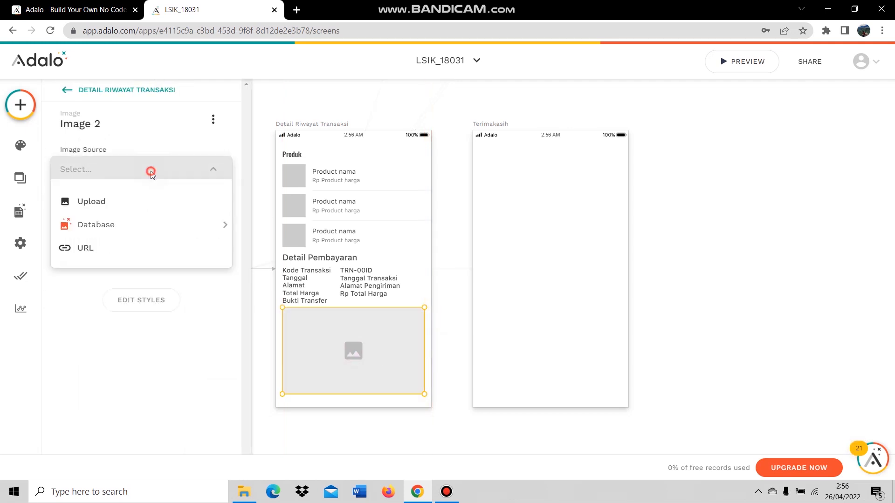
pyautogui.moveTo(144, 225)
pyautogui.moveTo(281, 232)
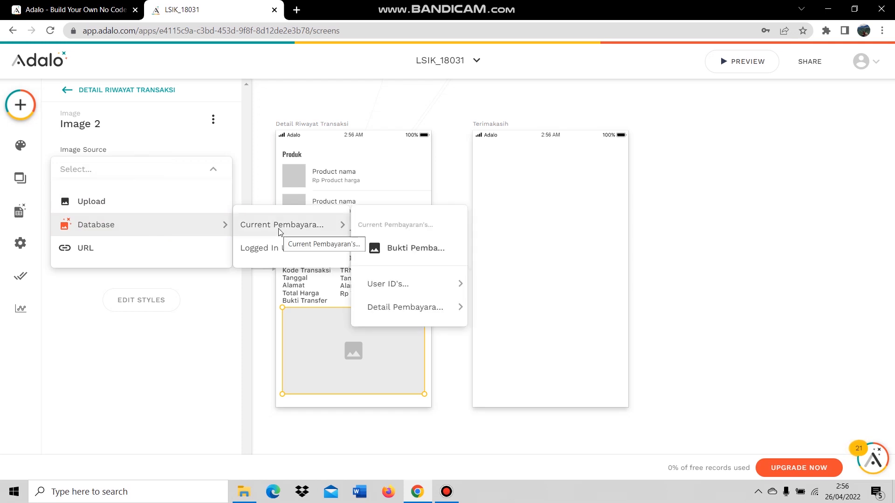
pyautogui.moveTo(351, 247)
pyautogui.moveTo(341, 226)
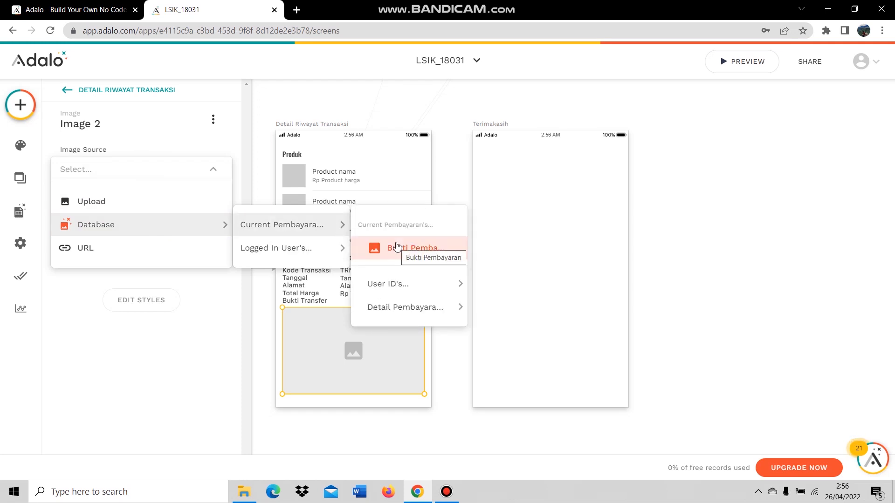
pyautogui.click(396, 247)
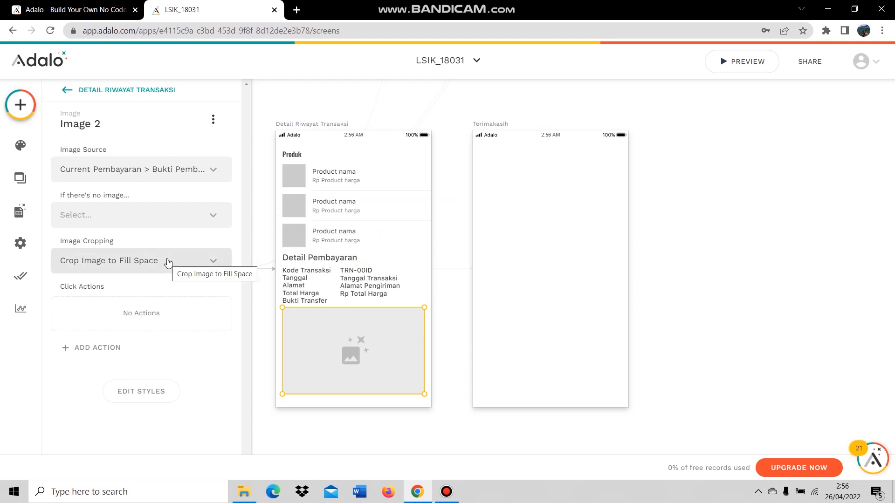
pyautogui.click(548, 257)
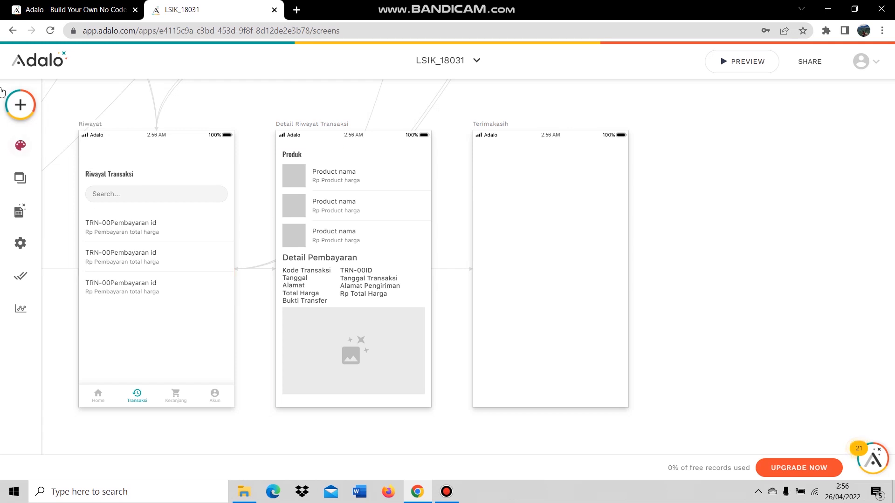
# Add a text block to the Terimakasih screen.
pyautogui.click(20, 104)
pyautogui.moveTo(110, 239); pyautogui.dragTo(504, 185)
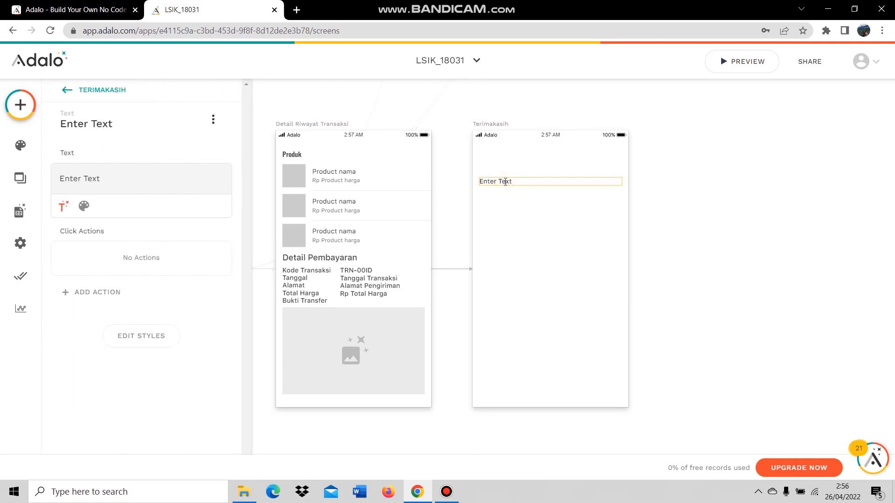
pyautogui.hotkey('ctrl', 'a')
pyautogui.click(689, 225)
pyautogui.click(505, 187)
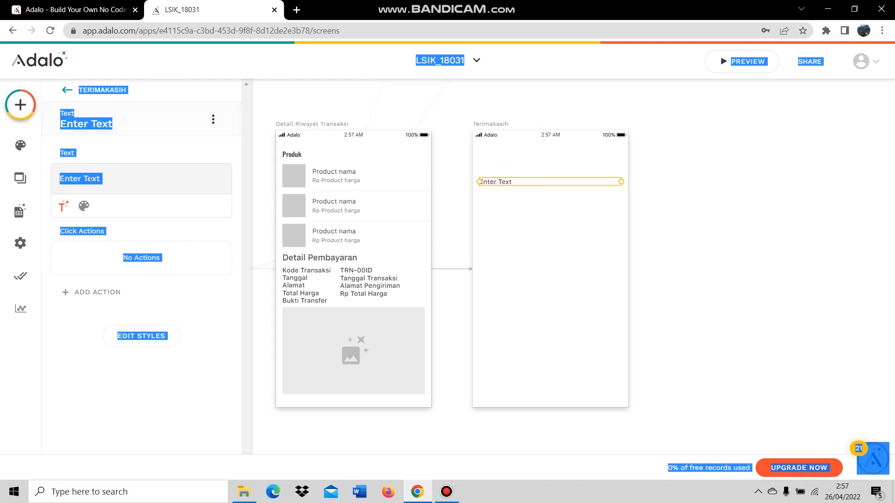
pyautogui.click(74, 133)
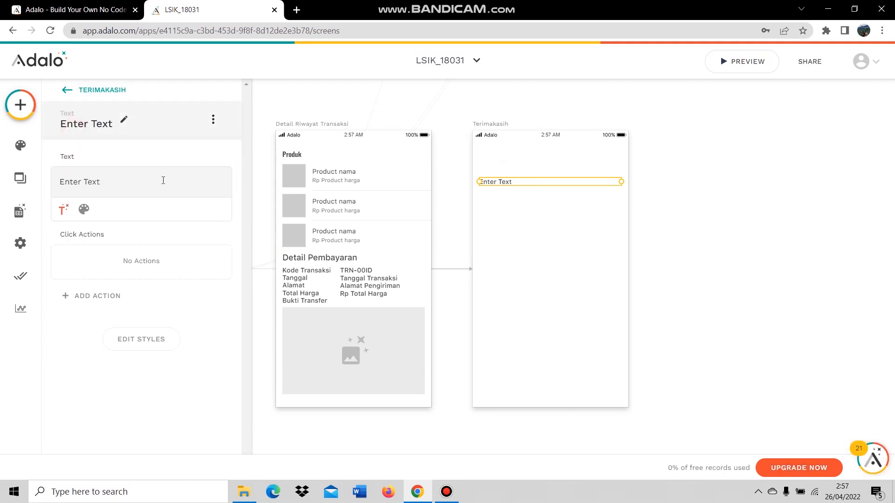
# Write the thank-you message about payment verification and the Riwayat Transaksi menu.
pyautogui.doubleClick(500, 182)
pyautogui.press('BackSpace')
pyautogui.press('BackSpace')
pyautogui.press('BackSpace')
pyautogui.press('BackSpace')
pyautogui.press('BackSpace')
pyautogui.press('BackSpace')
pyautogui.press('BackSpace')
pyautogui.write('T')
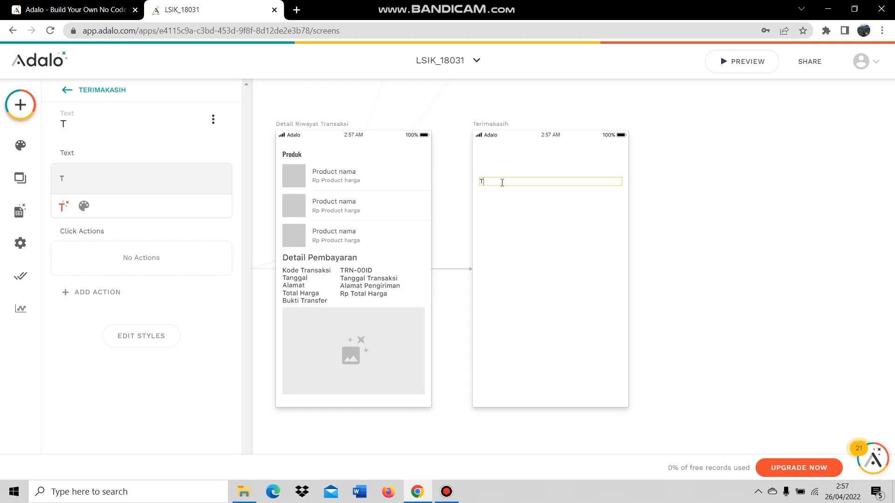
pyautogui.write('erimakasih')
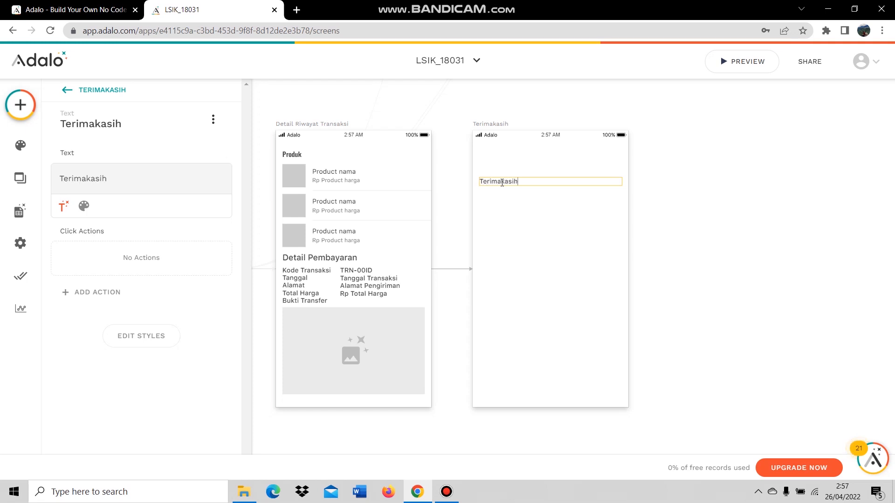
pyautogui.write(' telah mel')
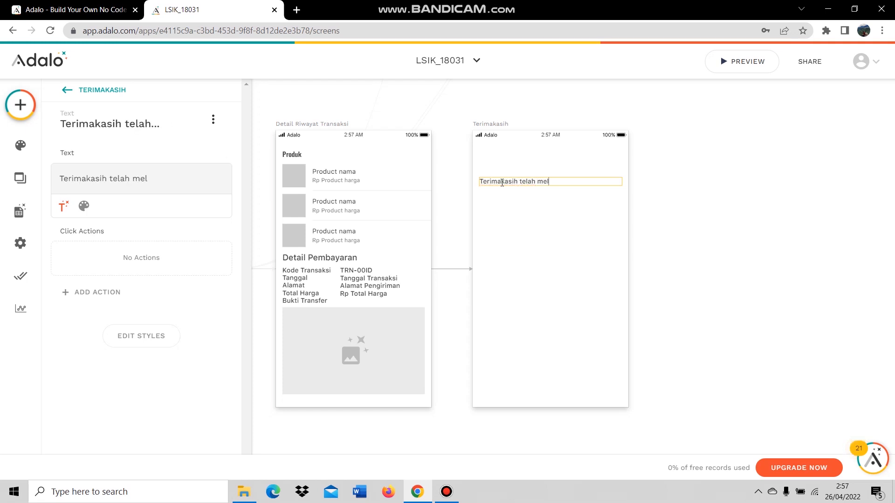
pyautogui.write('akukan pembayaran')
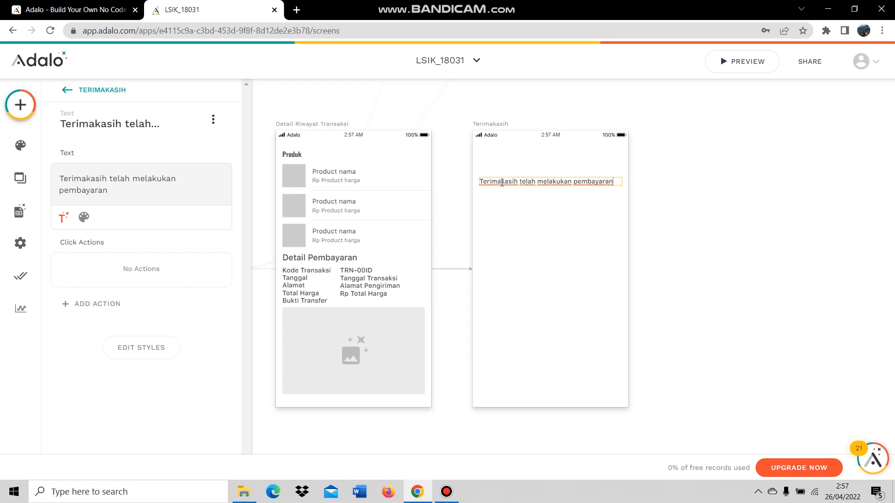
pyautogui.press('Return')
pyautogui.write('Pembayaran and')
pyautogui.press('BackSpace')
pyautogui.write('nda sedang kami veri')
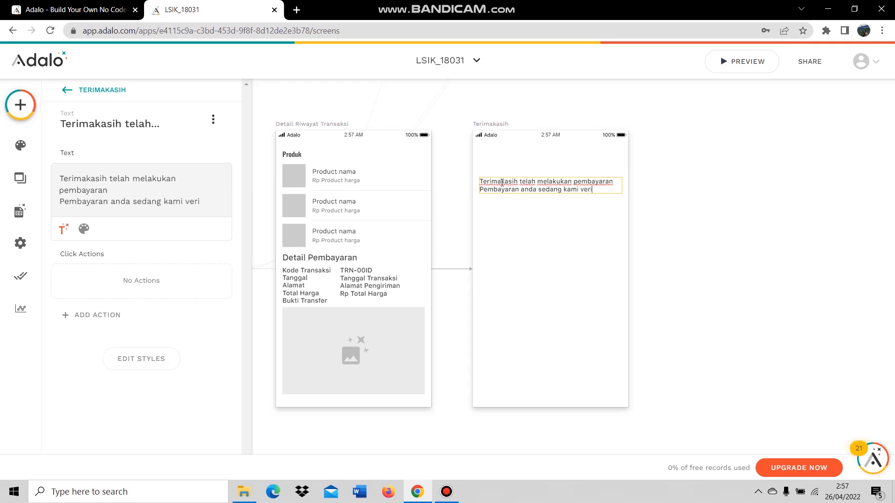
pyautogui.write('fikasi')
pyautogui.press('Return')
pyautogui.press('Return')
pyautogui.write('Anda dapat')
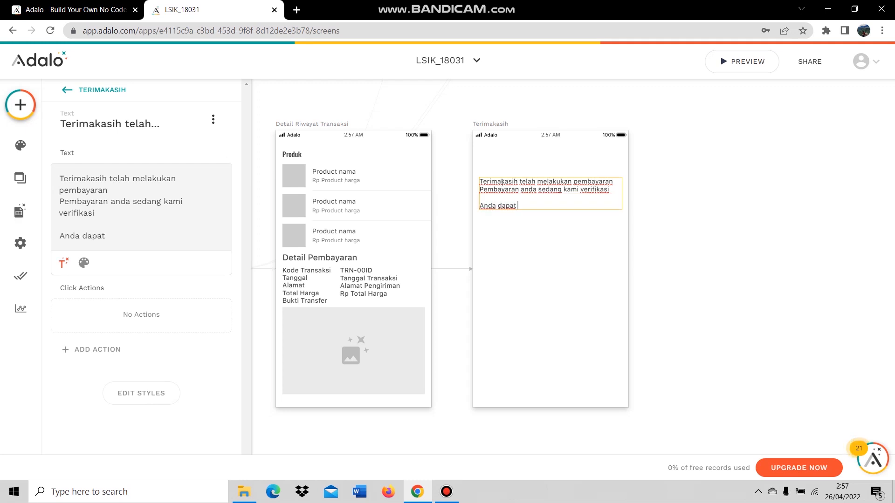
pyautogui.write(' melihat informa')
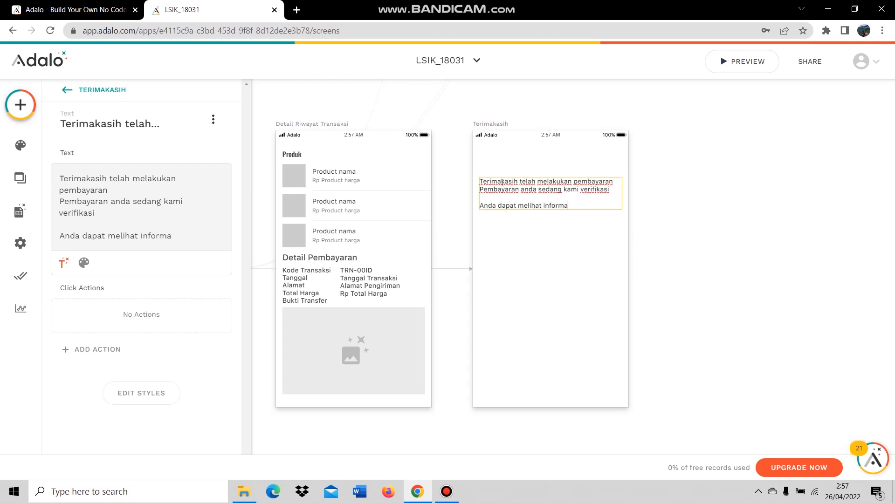
pyautogui.write('si selengkapnya di menu ')
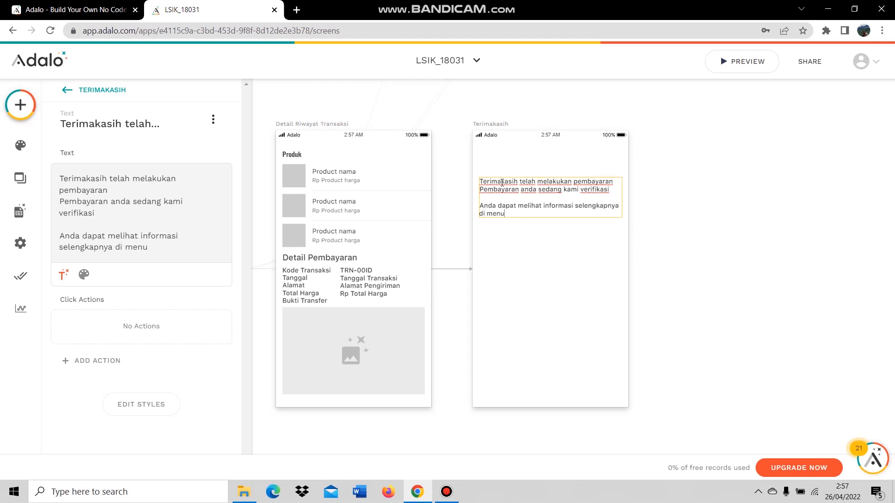
pyautogui.write('Riwayat Transaksi')
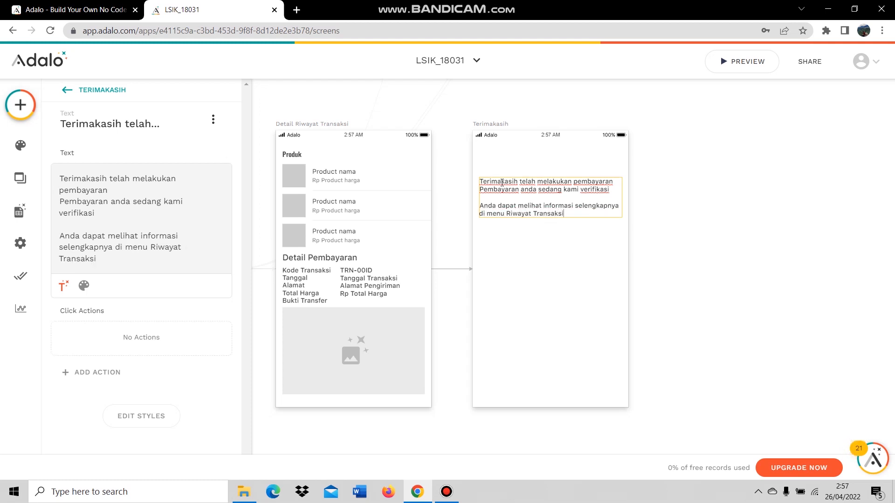
pyautogui.click(741, 238)
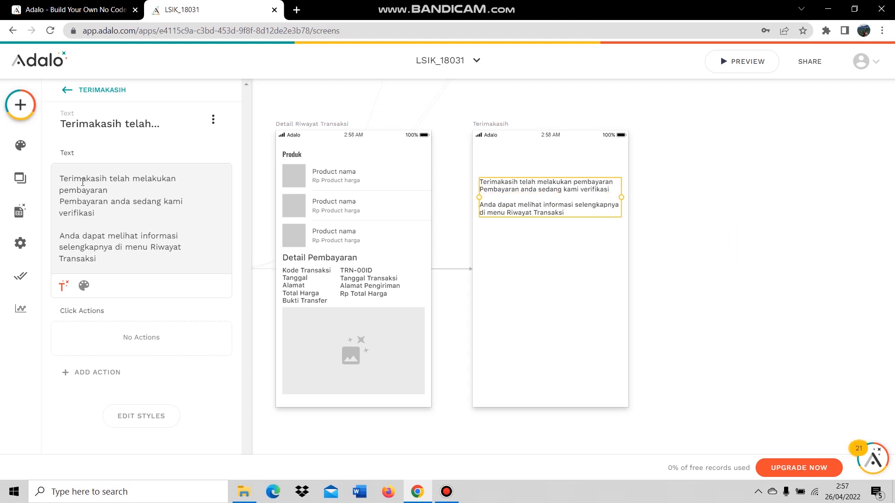
# Centre-align the thank-you message text.
pyautogui.click(85, 287)
pyautogui.click(203, 286)
pyautogui.click(199, 230)
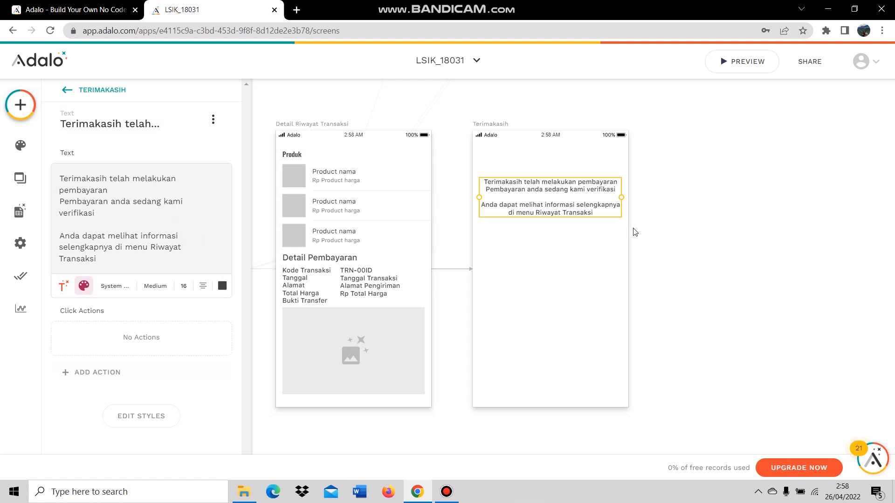
pyautogui.click(671, 207)
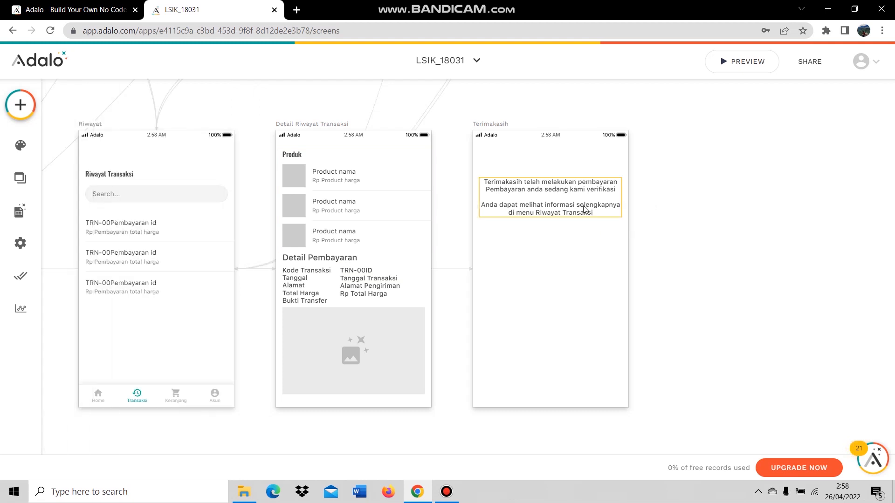
pyautogui.click(584, 208)
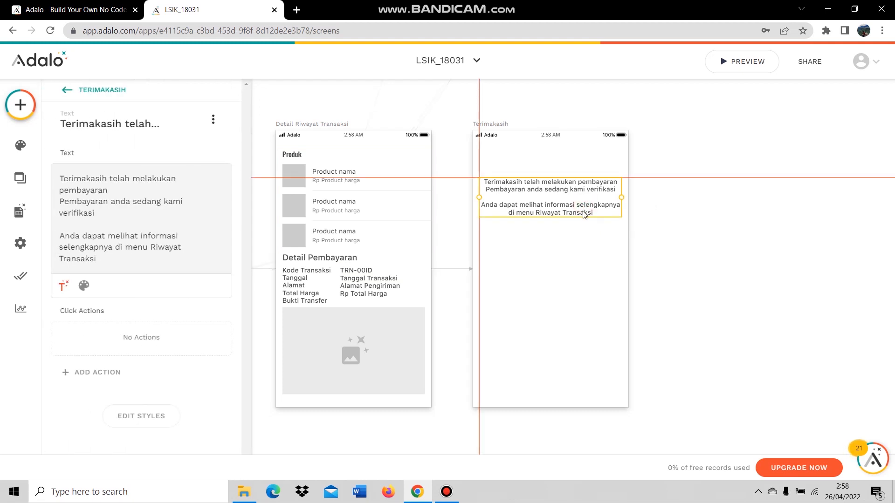
pyautogui.click(691, 240)
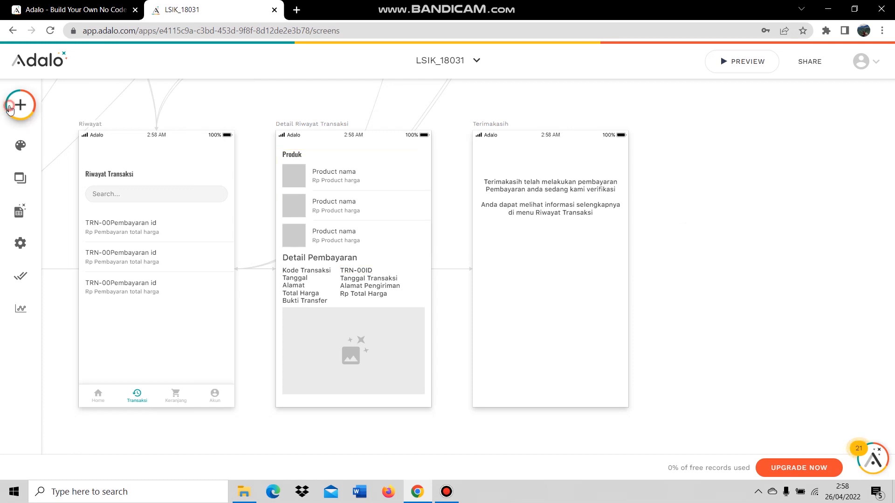
# Place a new Text component low on Terimakasih and change its text to 'Kembali'.
pyautogui.click(20, 105)
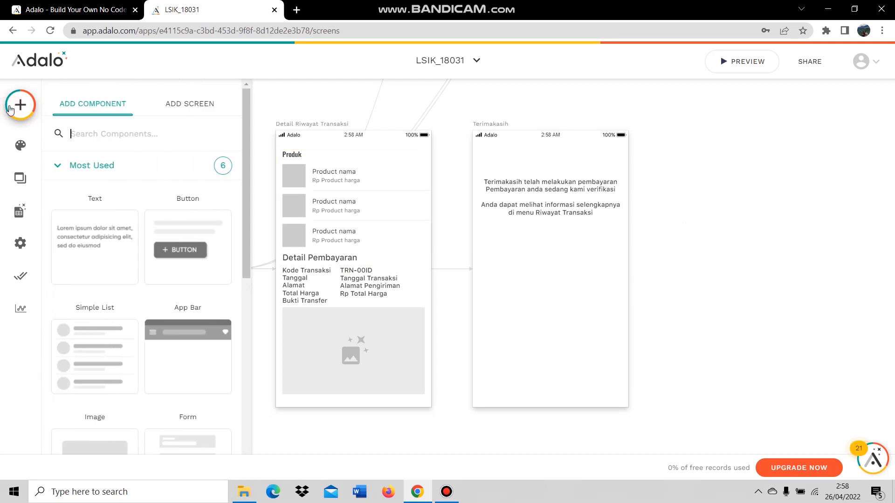
pyautogui.moveTo(89, 240); pyautogui.dragTo(544, 358)
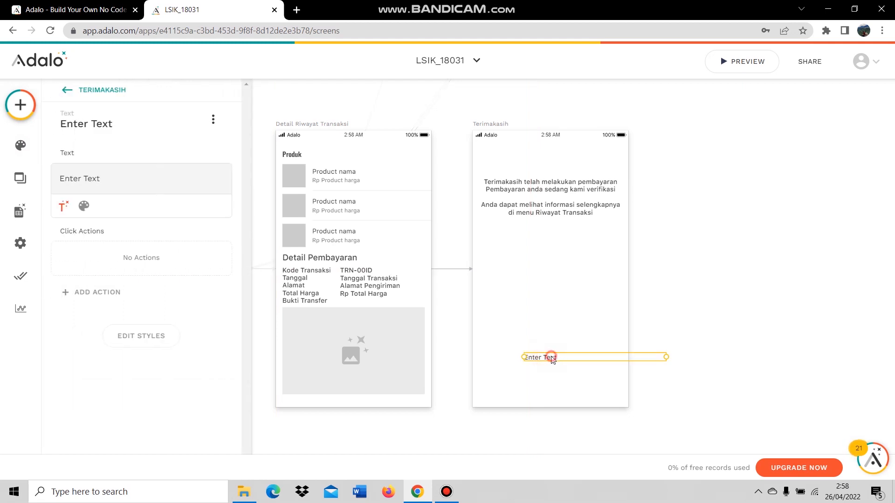
pyautogui.doubleClick(552, 356)
pyautogui.tripleClick(547, 358)
pyautogui.write('Kembali')
pyautogui.click(501, 328)
# Narrow the Kembali text box, centre-align it, and move it to the screen's horizontal centre.
pyautogui.moveTo(668, 358); pyautogui.dragTo(572, 358)
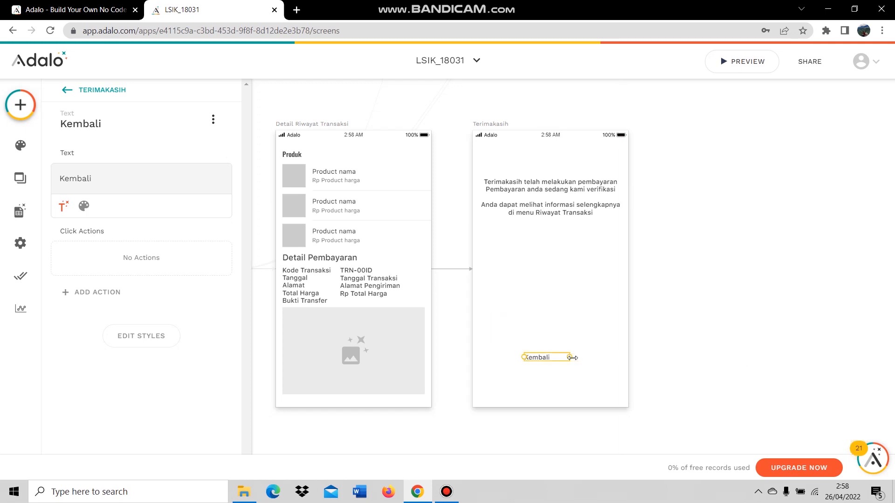
pyautogui.click(84, 206)
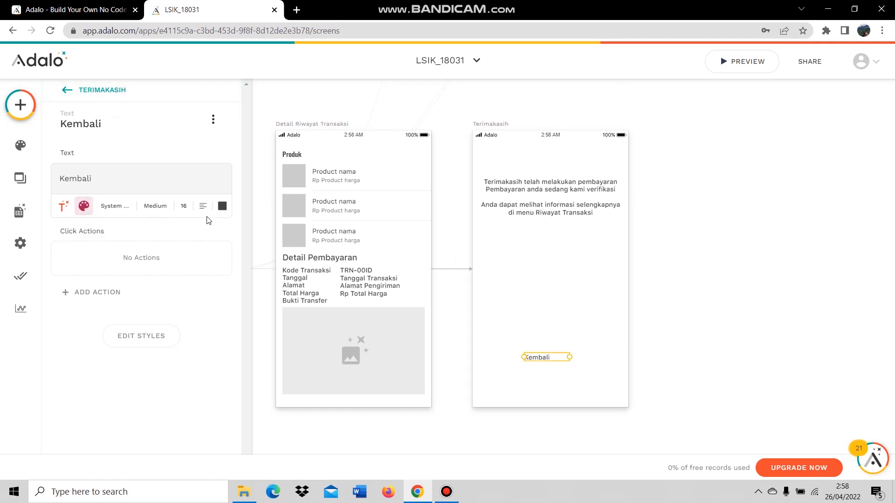
pyautogui.click(203, 205)
pyautogui.click(190, 259)
pyautogui.click(652, 322)
pyautogui.moveTo(543, 359); pyautogui.dragTo(555, 361)
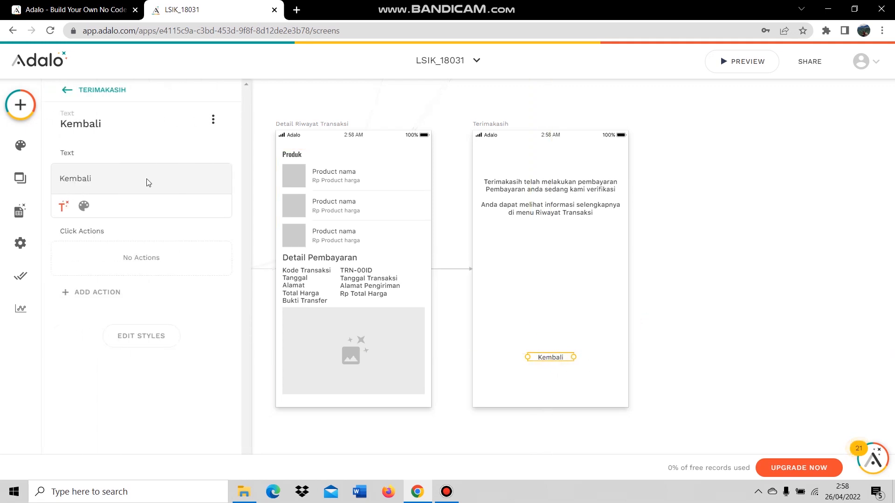
# Give Kembali a click action that links to the Home screen.
pyautogui.click(110, 299)
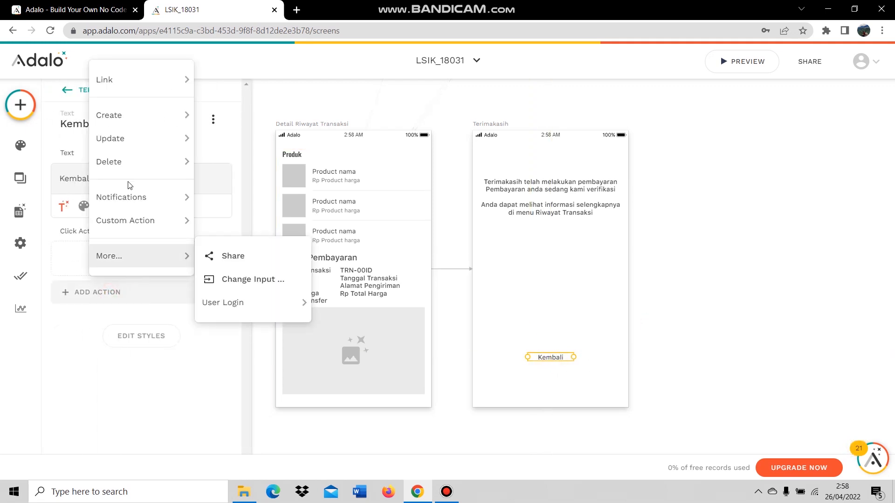
pyautogui.moveTo(135, 82)
pyautogui.click(250, 284)
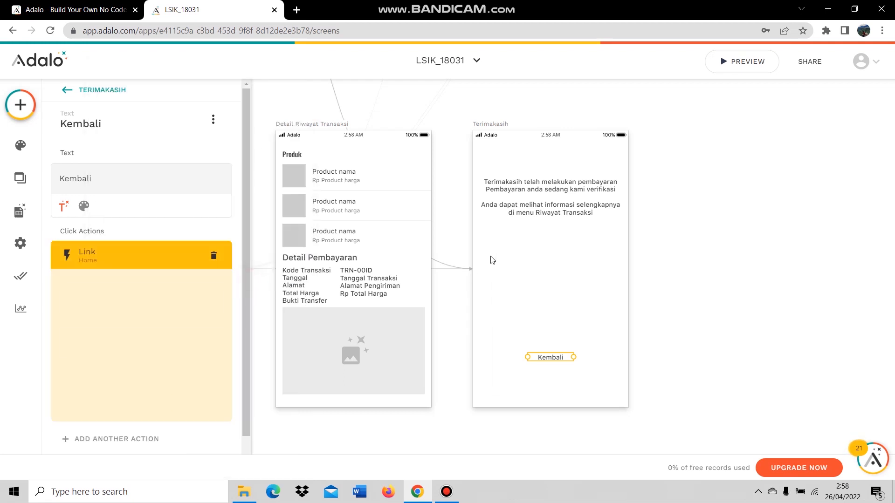
pyautogui.click(193, 402)
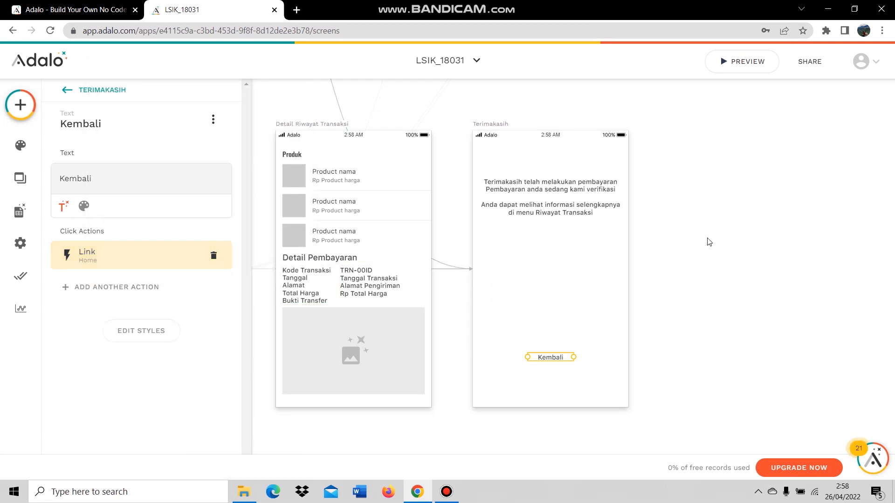
pyautogui.click(751, 219)
pyautogui.scroll(-3, 723, 327)
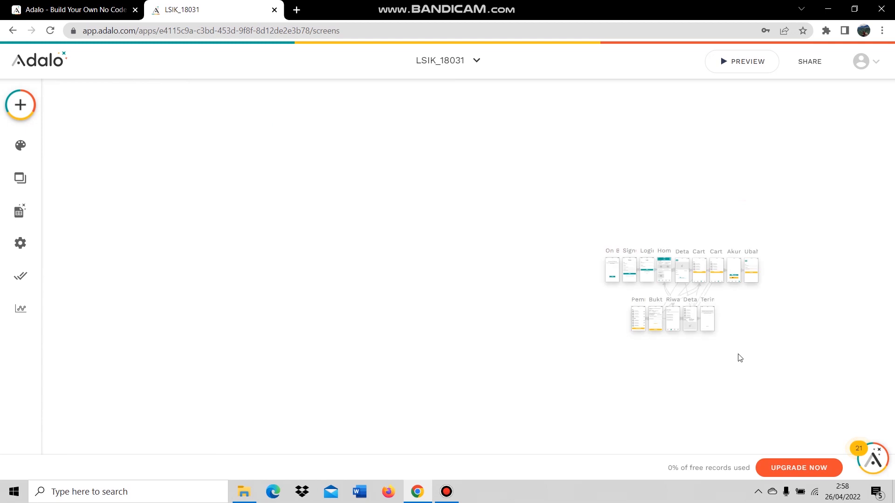
# Open the Database Collections panel listing Users, Pembayaran, Product, Detail Pembayaran and Chart.
pyautogui.scroll(1, 793, 328)
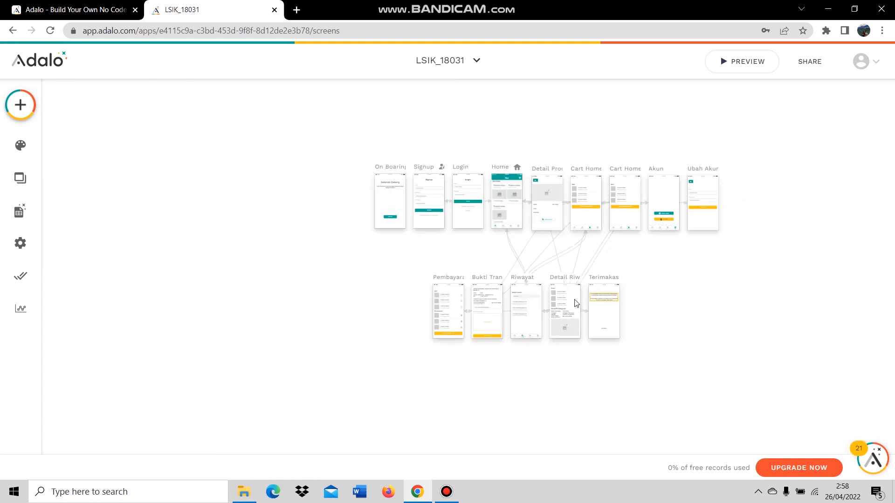
pyautogui.scroll(2, 620, 273)
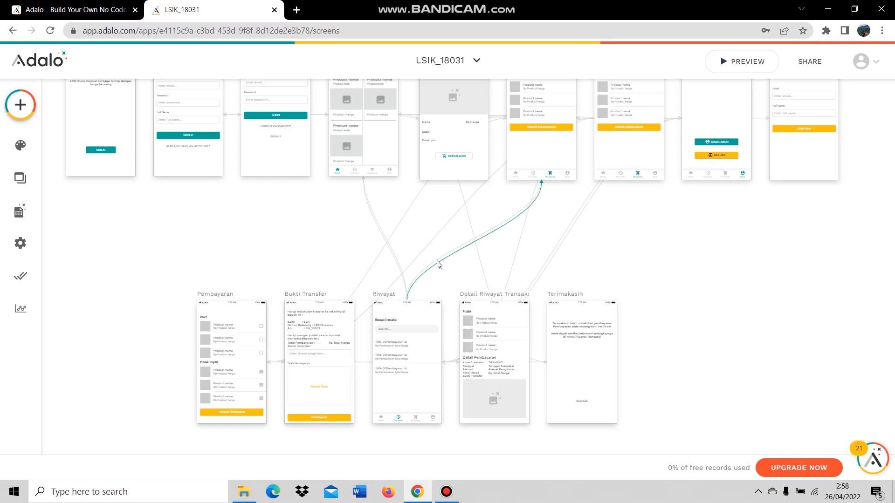
pyautogui.scroll(2, 554, 253)
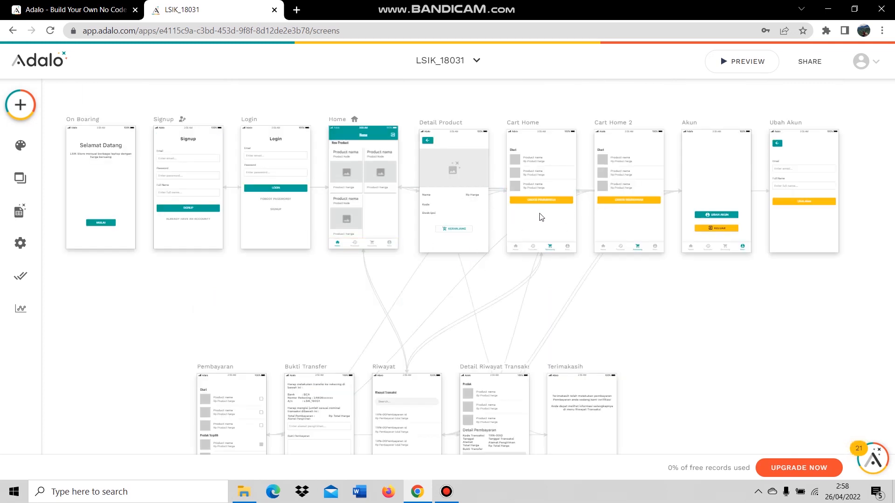
pyautogui.click(14, 213)
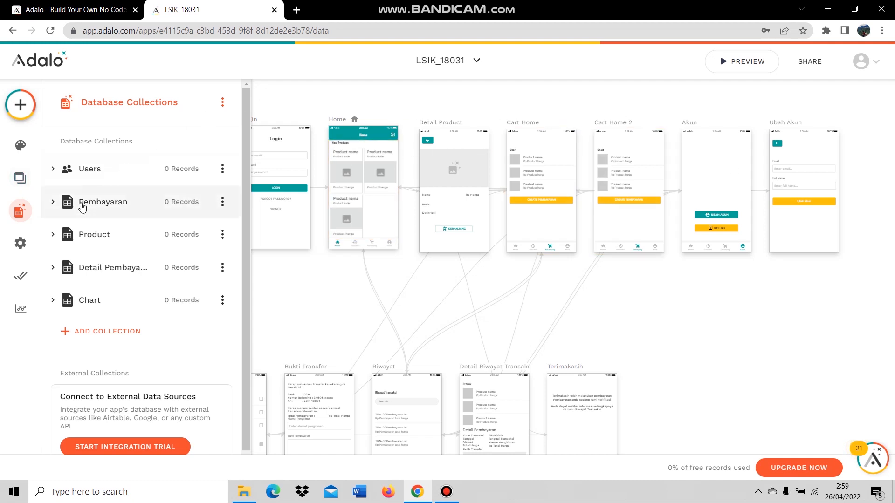
# Expand and collapse the Users collection fields, then close the collections panel.
pyautogui.click(93, 171)
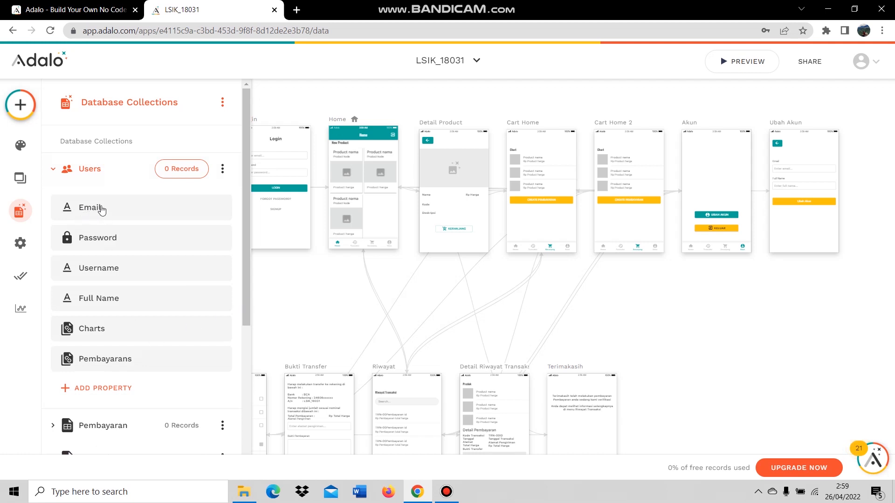
pyautogui.click(87, 176)
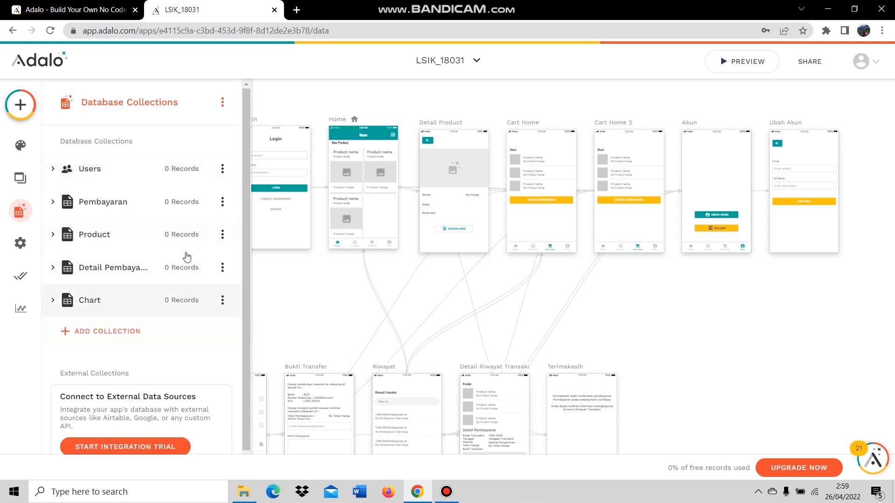
pyautogui.click(644, 300)
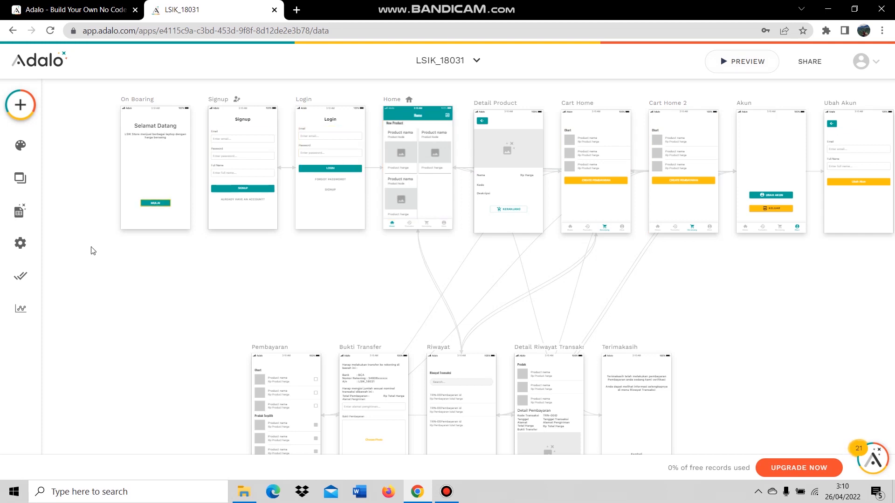
# Reopen the collections and choose View / Edit Records for the Product collection.
pyautogui.click(18, 211)
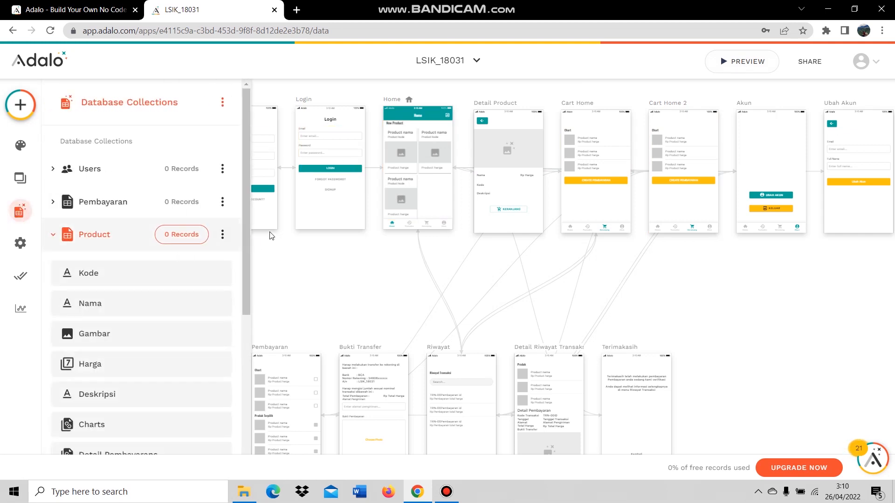
pyautogui.click(132, 239)
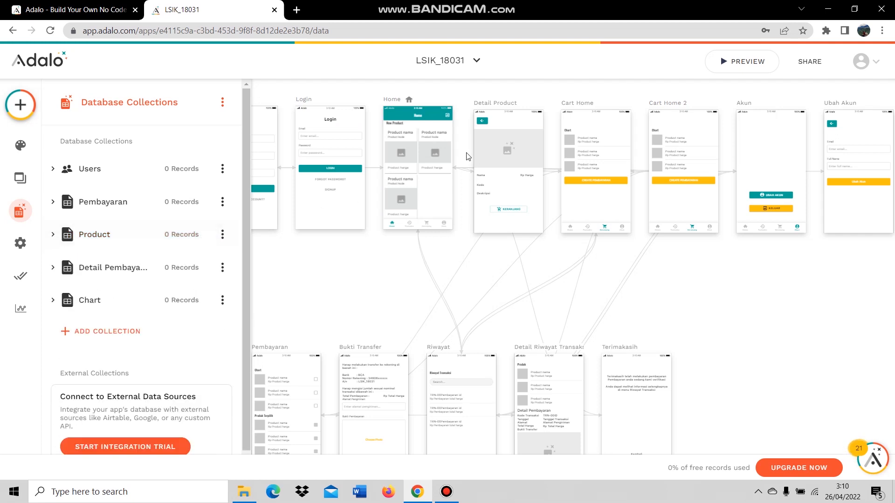
pyautogui.click(221, 235)
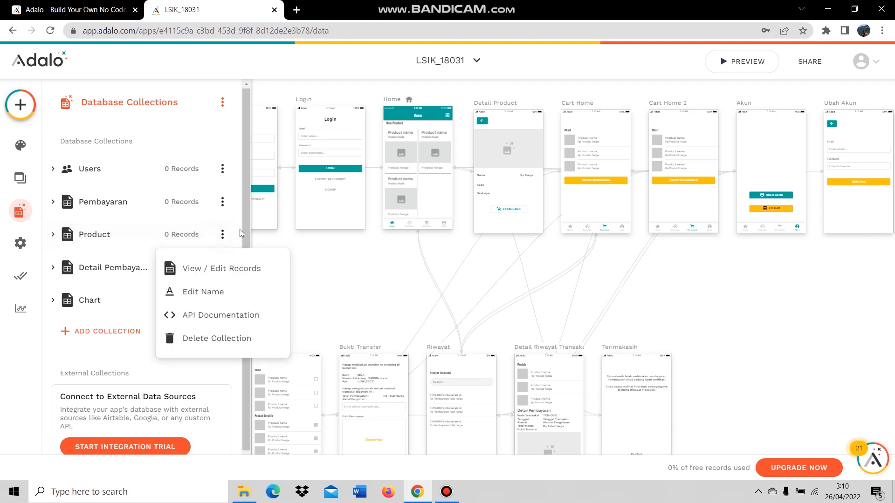
pyautogui.click(208, 274)
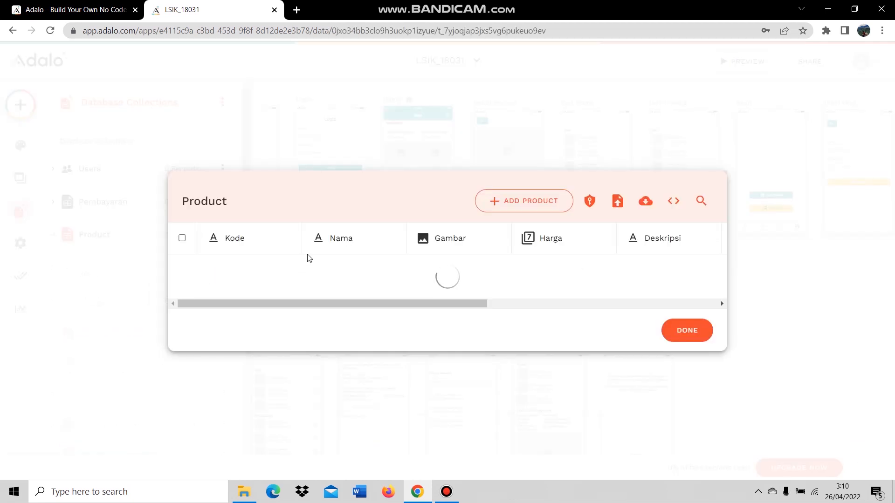
# Reopen the Product records and start a new product record.
pyautogui.click(685, 327)
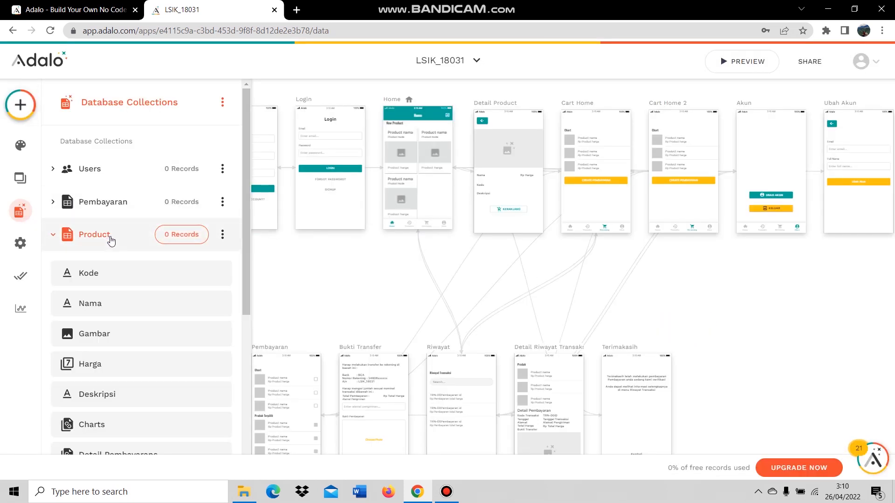
pyautogui.click(222, 236)
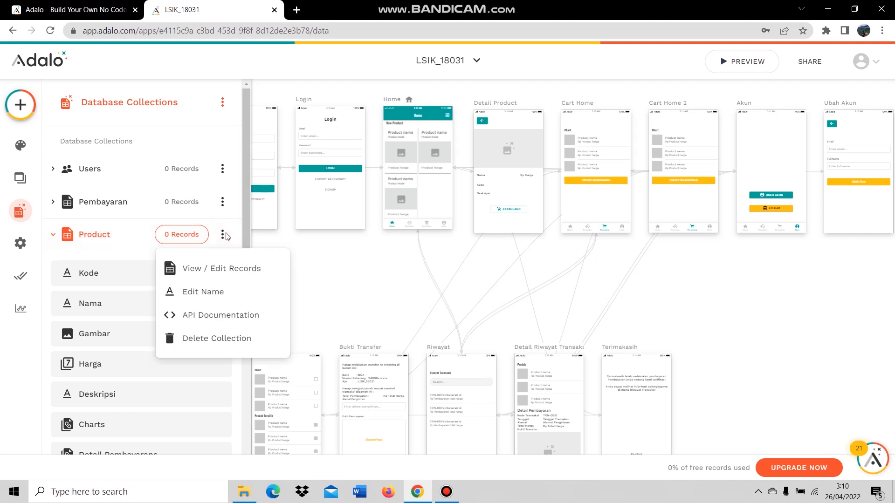
pyautogui.click(228, 269)
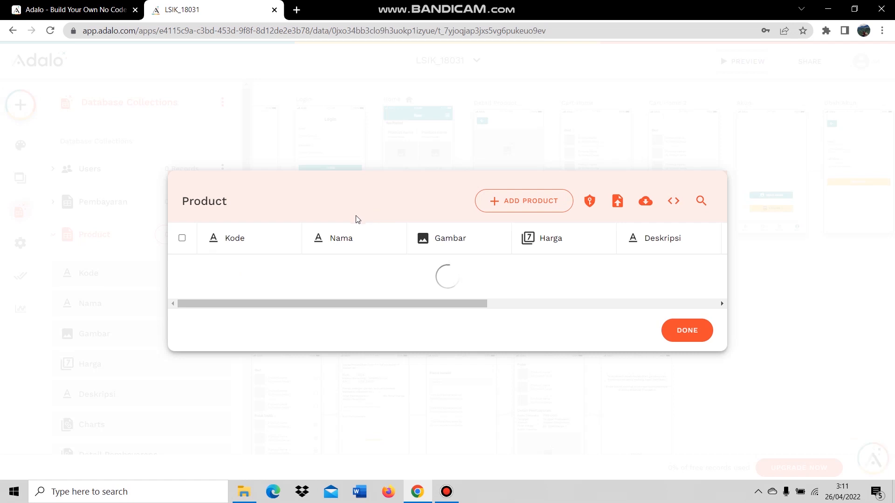
pyautogui.click(491, 211)
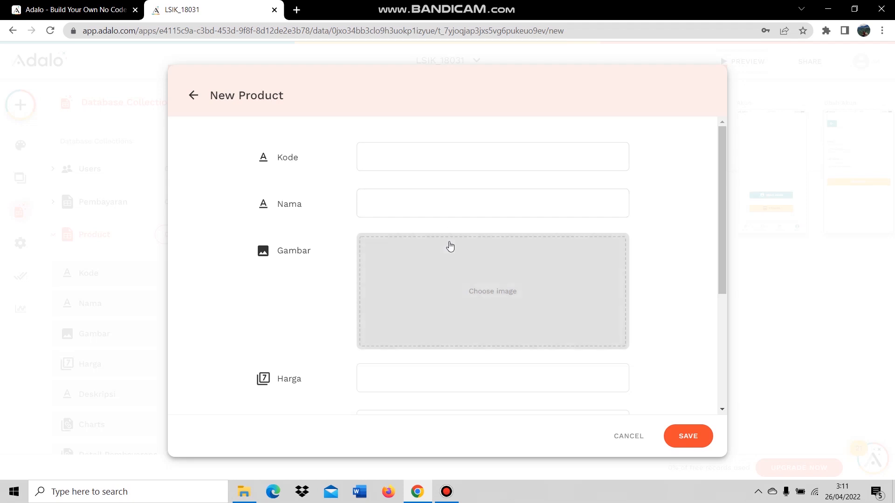
# Enter code KD-110 and name Iphone 12 Pro Max, and attach the iPhone photo.
pyautogui.click(425, 160)
pyautogui.click(425, 160)
pyautogui.click(408, 204)
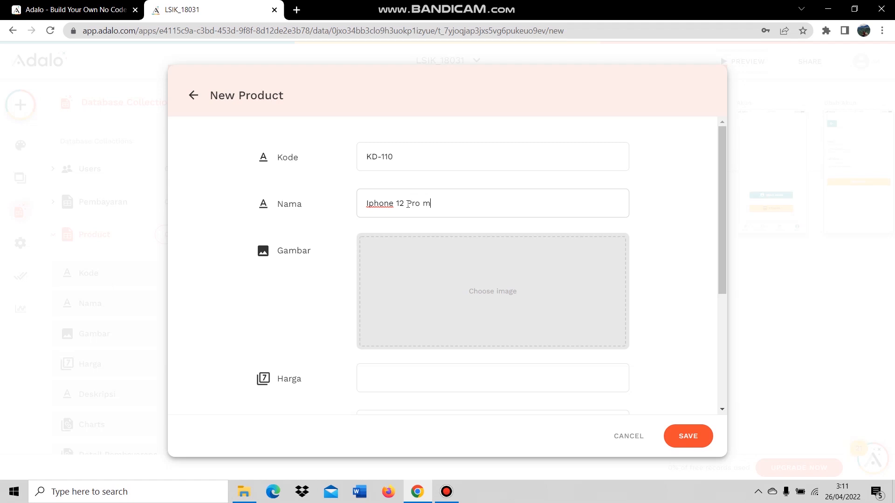
pyautogui.click(460, 291)
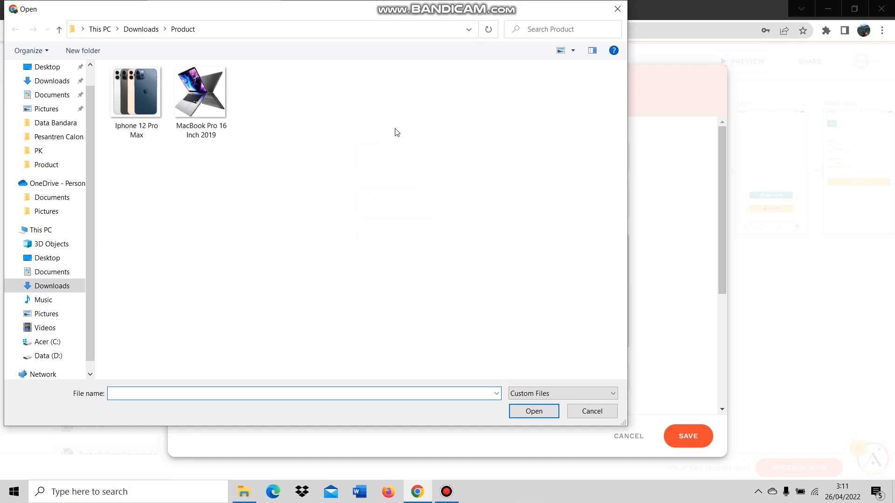
pyautogui.doubleClick(146, 120)
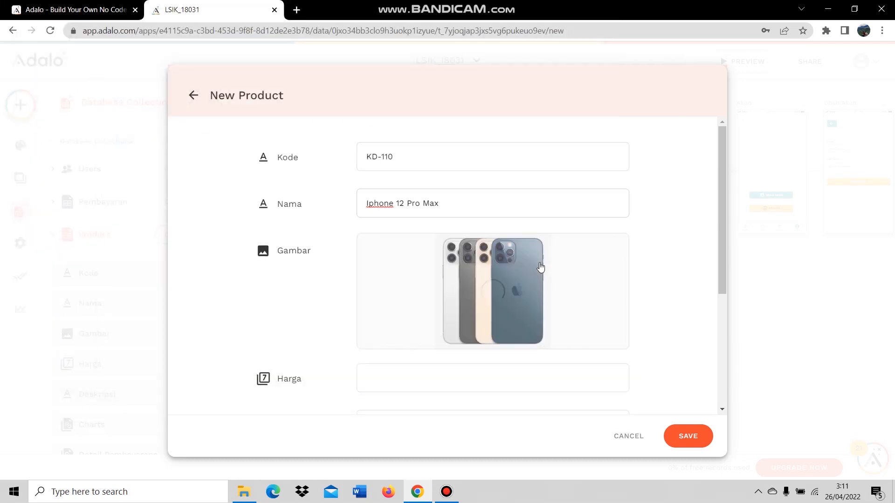
# Set Harga to 15000000 and Deskripsi to '-', then save the Iphone product.
pyautogui.click(417, 374)
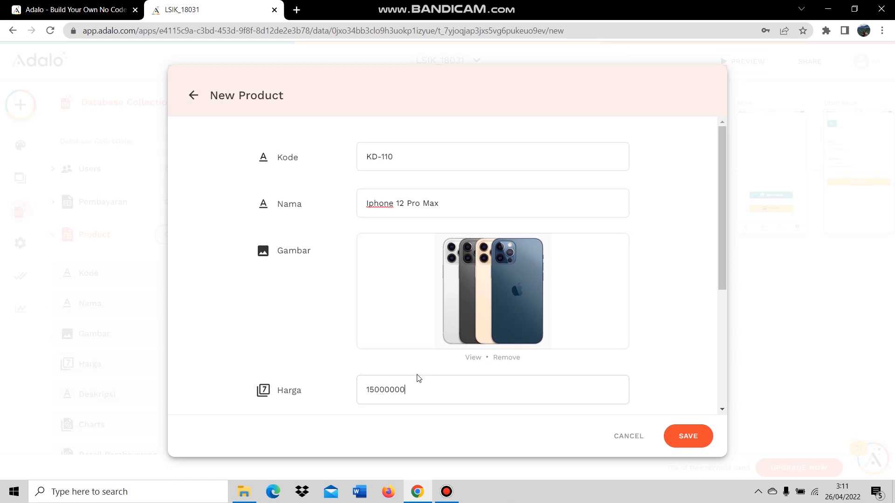
pyautogui.scroll(-1, 345, 355)
pyautogui.click(428, 380)
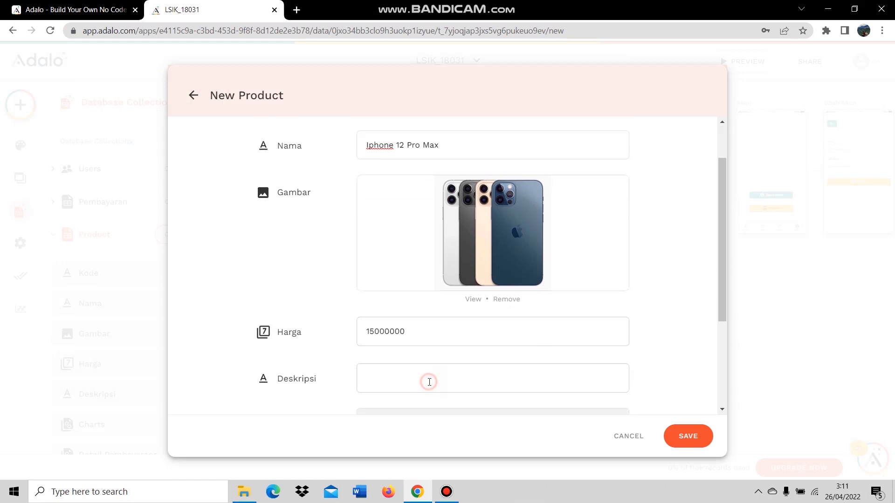
pyautogui.scroll(-3, 430, 380)
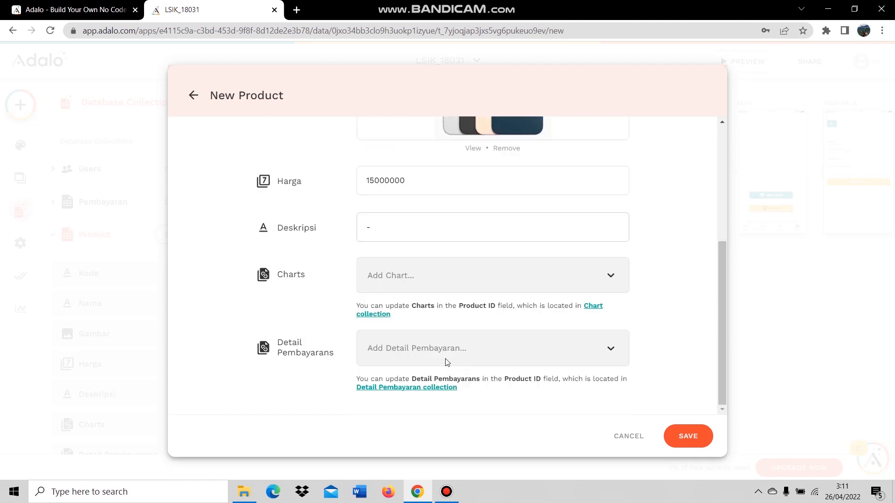
pyautogui.click(668, 435)
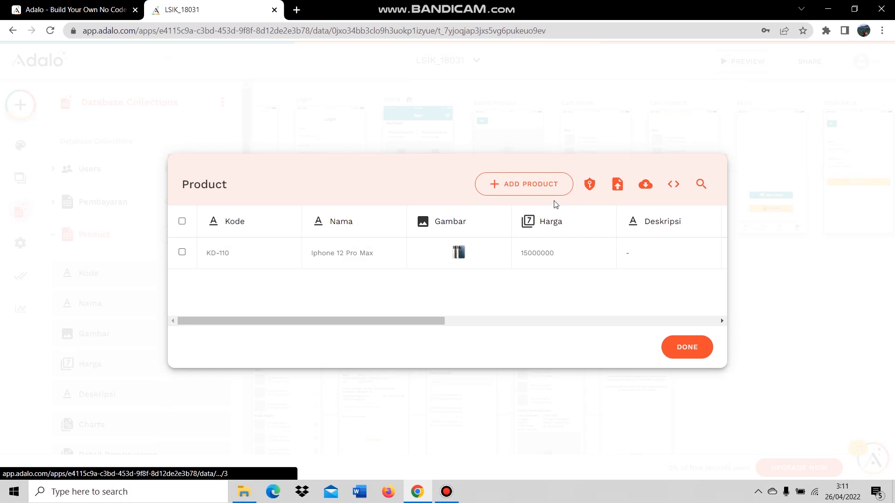
pyautogui.click(542, 186)
# Enter code KD-102 and name MacBook Pro 16 Inch 2019, and attach the MacBook photo.
pyautogui.click(418, 158)
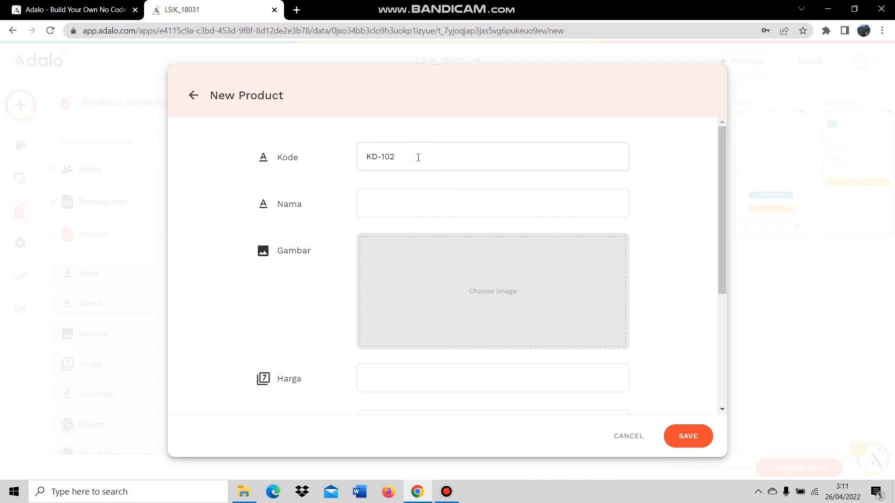
pyautogui.click(392, 201)
pyautogui.click(426, 298)
pyautogui.doubleClick(212, 104)
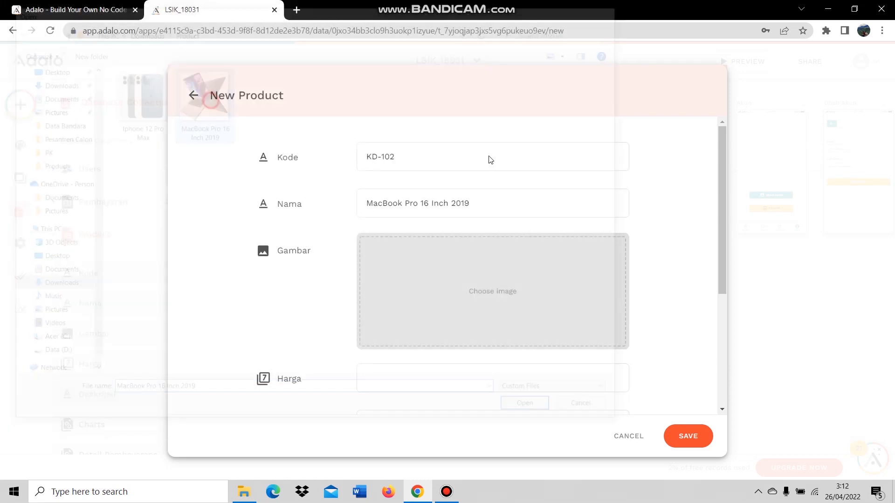
# Set the MacBook's Harga to 29000000, fill Deskripsi, and save the record.
pyautogui.click(432, 379)
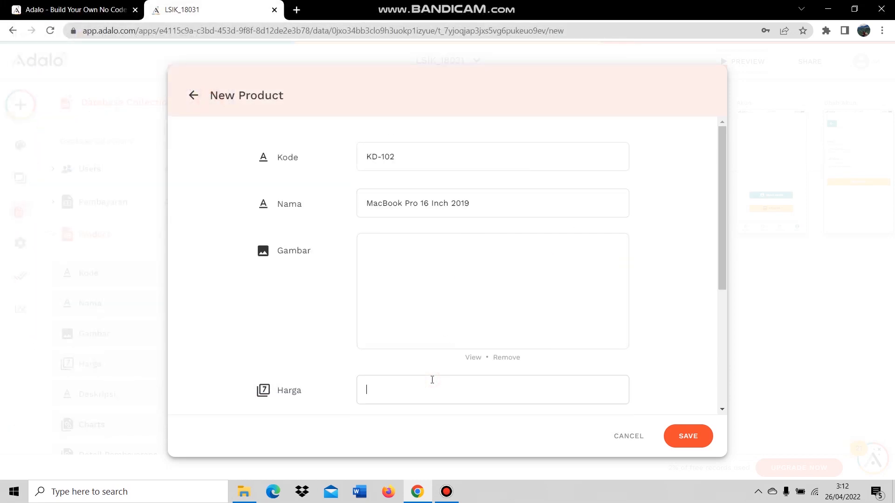
pyautogui.write('29000000')
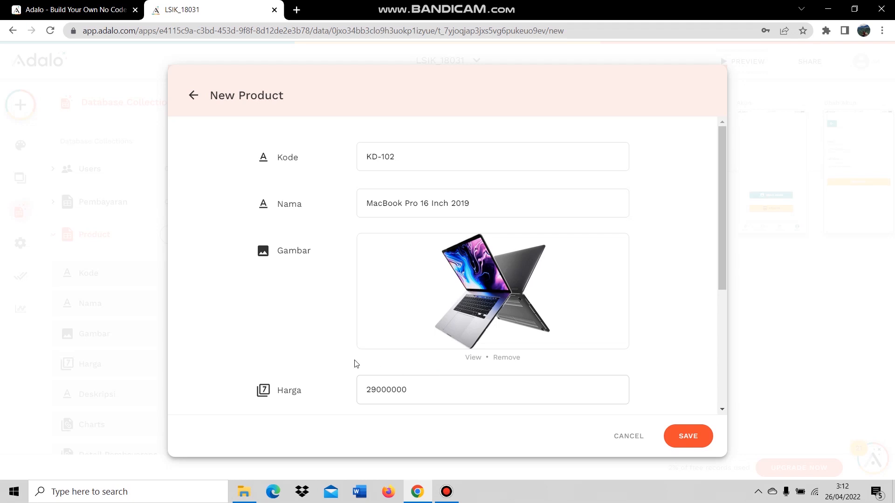
pyautogui.scroll(-3, 326, 361)
pyautogui.click(404, 317)
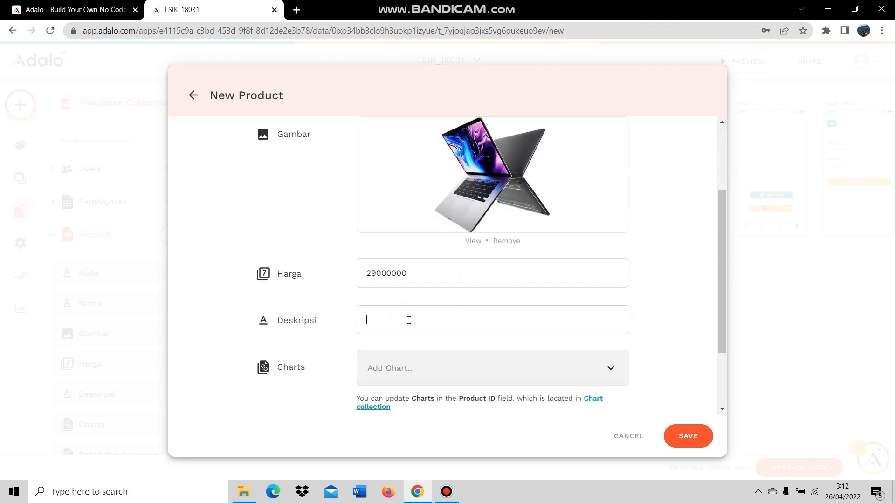
pyautogui.scroll(-2, 465, 312)
pyautogui.click(685, 437)
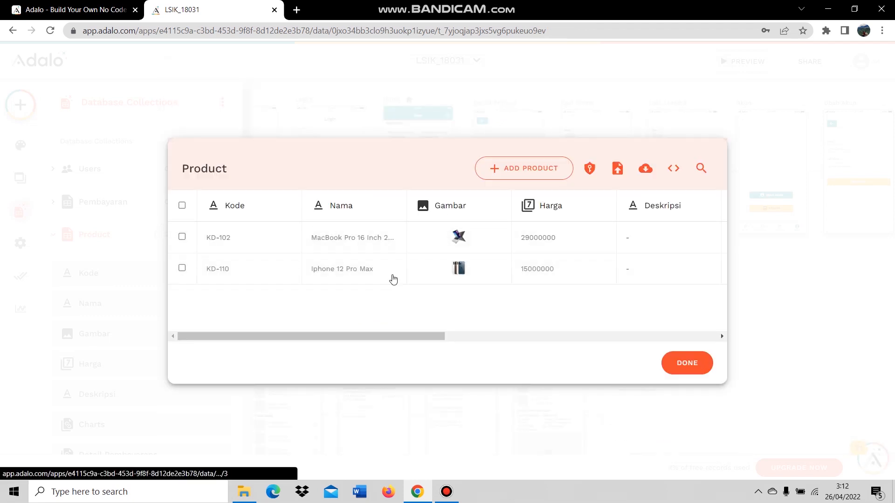
# Close the Product data and collections panel, preview the app on Signup, then exit preview.
pyautogui.click(697, 364)
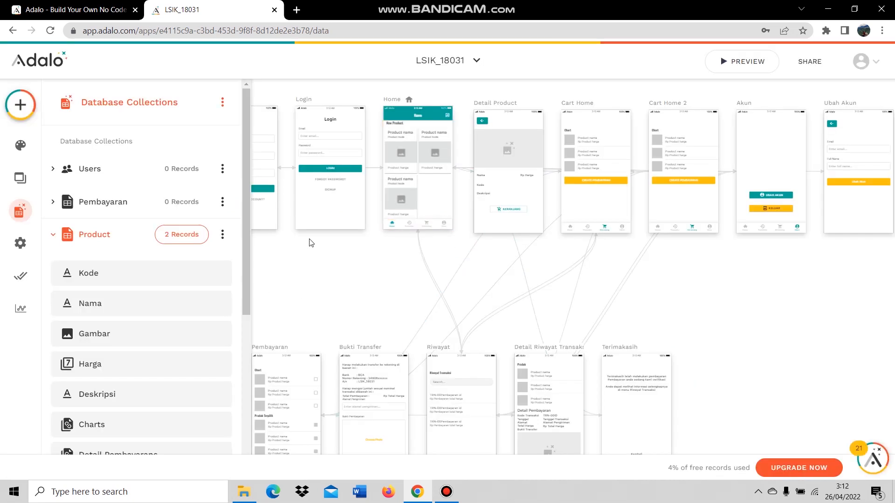
pyautogui.click(307, 275)
pyautogui.click(752, 65)
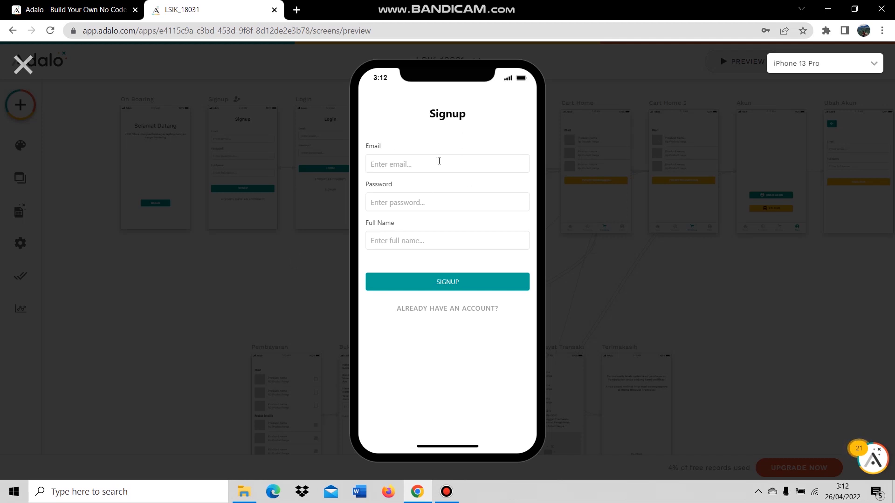
pyautogui.click(28, 64)
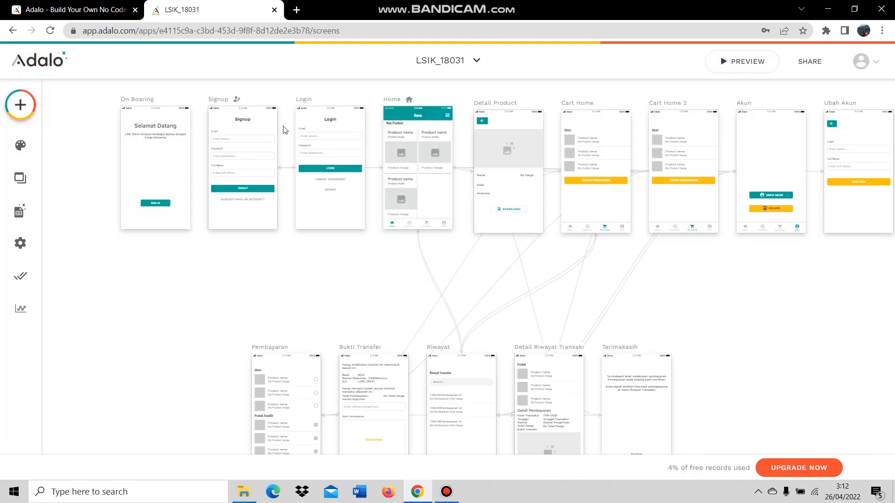
pyautogui.click(139, 104)
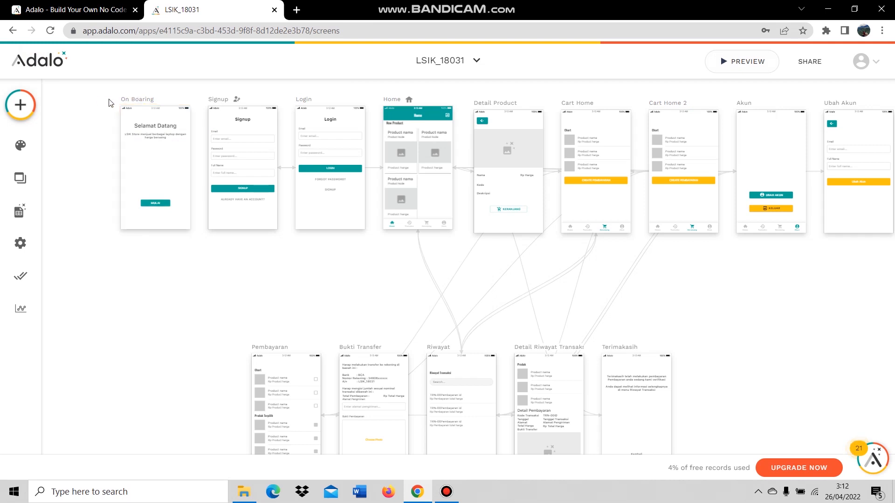
# Set the On Boarding screen's navigation type to Welcome Screen.
pyautogui.click(135, 101)
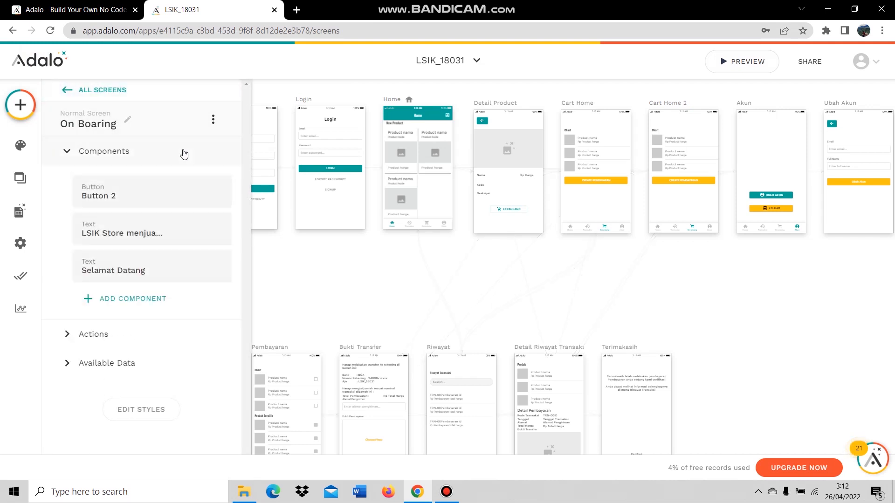
pyautogui.click(178, 126)
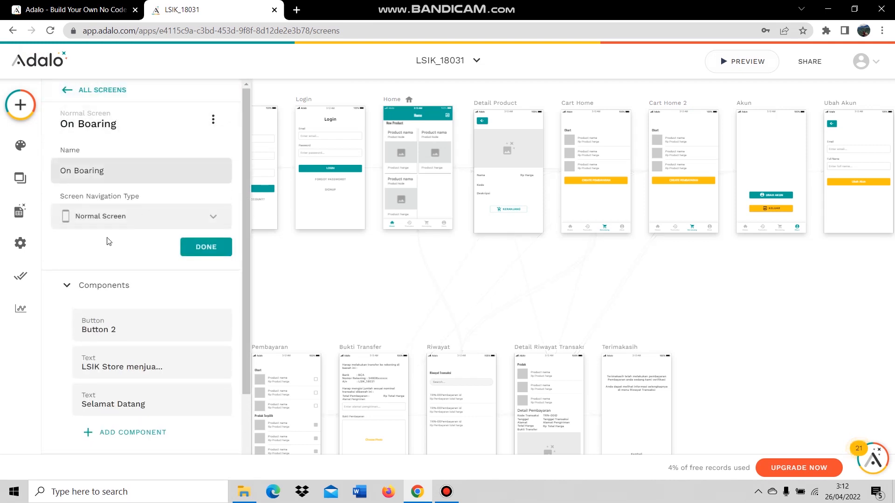
pyautogui.click(107, 221)
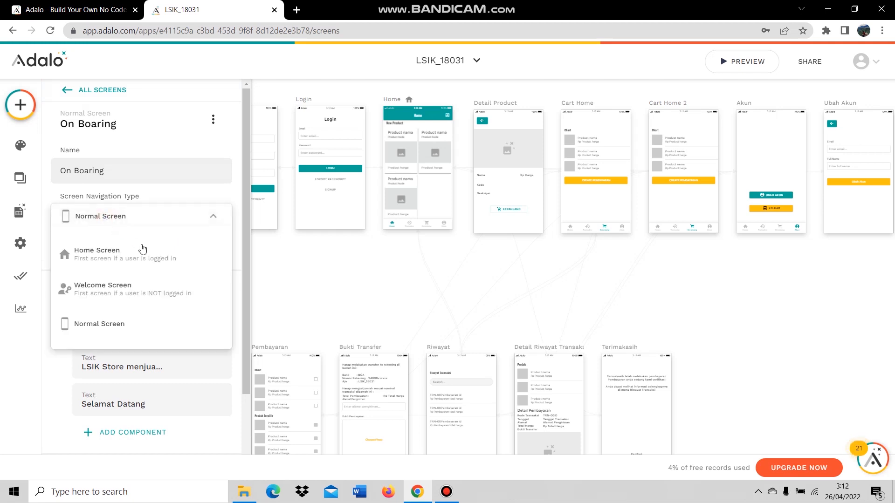
pyautogui.click(127, 287)
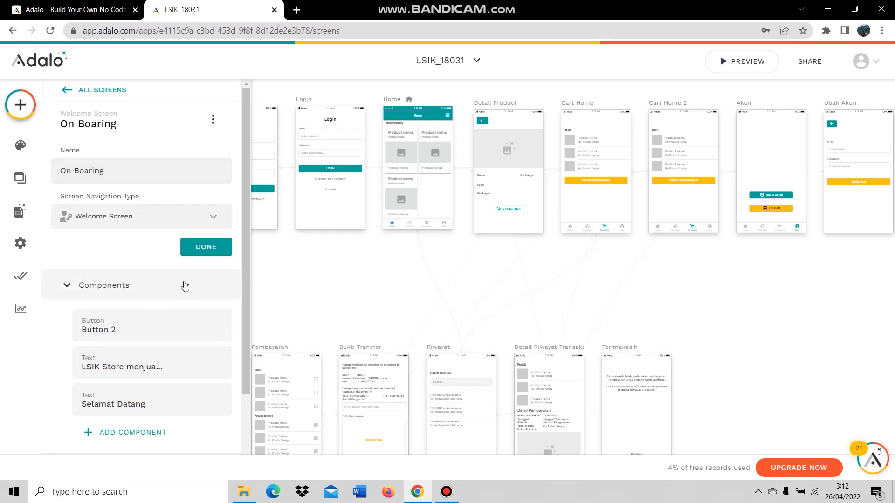
pyautogui.scroll(-1, 180, 292)
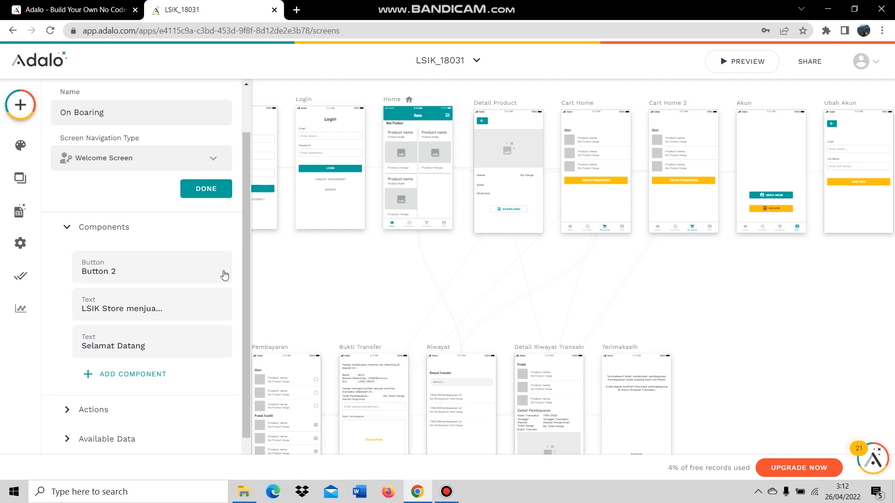
# Give the Mulai button a click action linking to the Login screen.
pyautogui.click(136, 271)
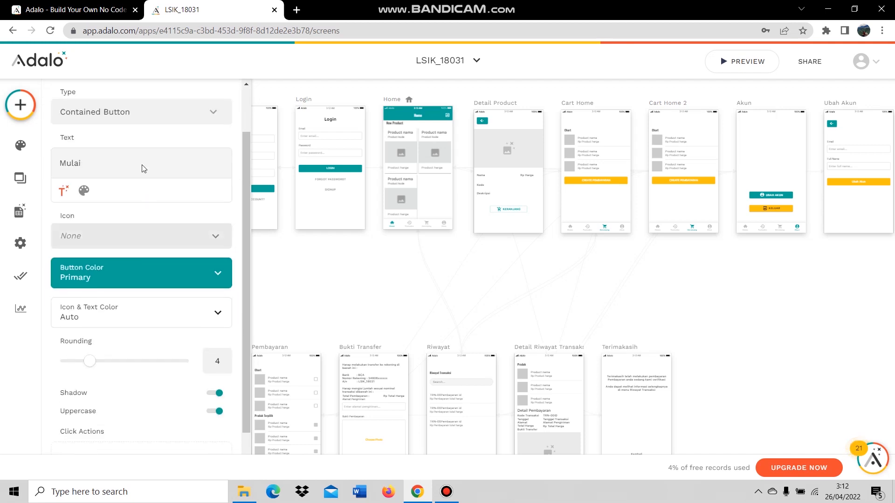
pyautogui.scroll(-1, 150, 193)
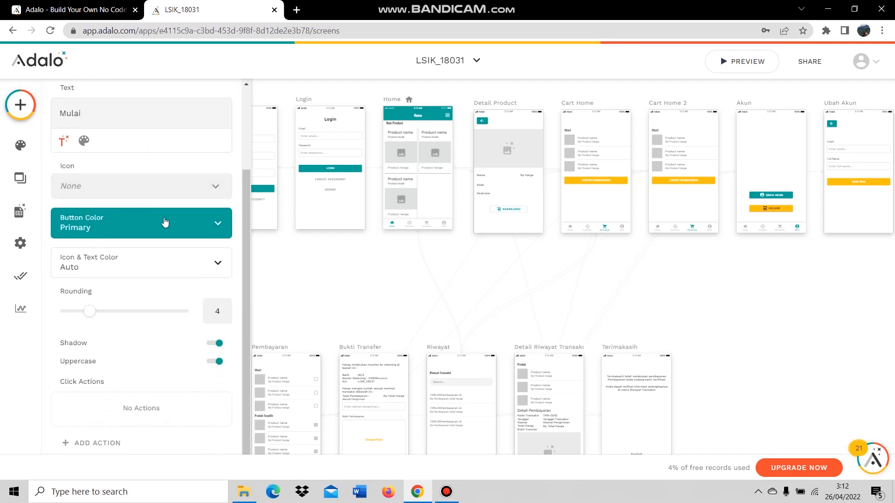
pyautogui.click(114, 446)
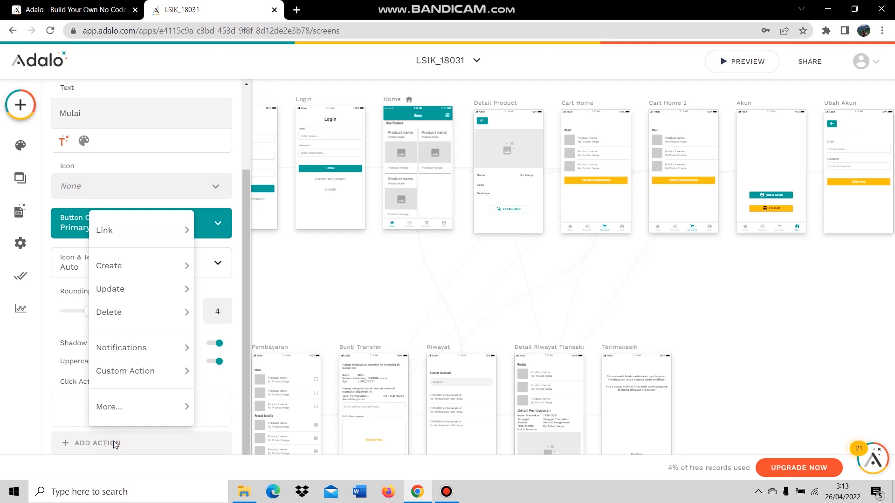
pyautogui.moveTo(135, 241)
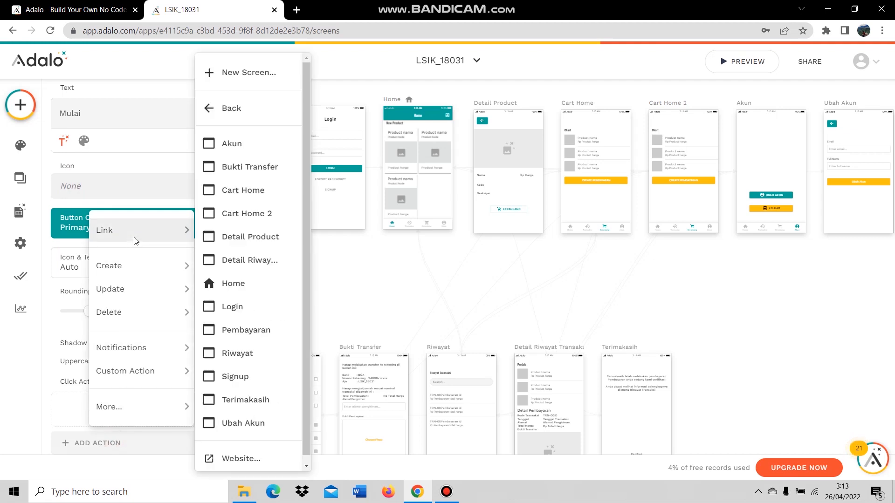
pyautogui.click(255, 310)
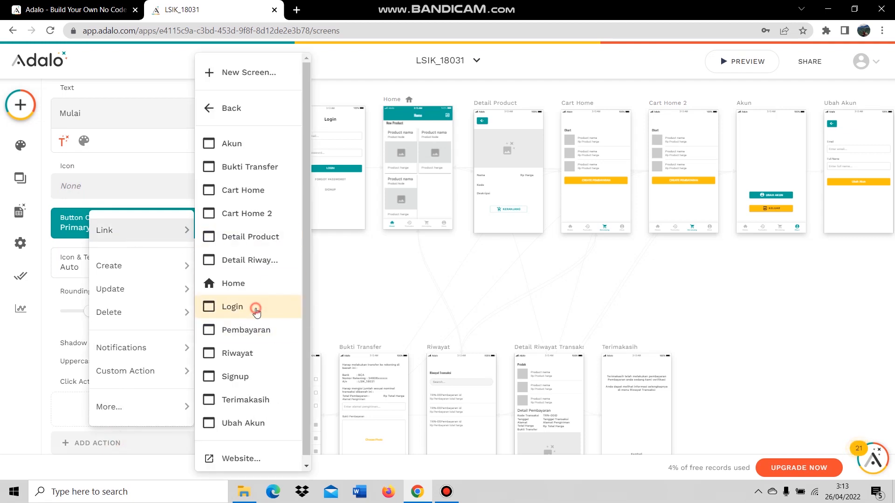
pyautogui.scroll(-3, 192, 342)
pyautogui.click(196, 401)
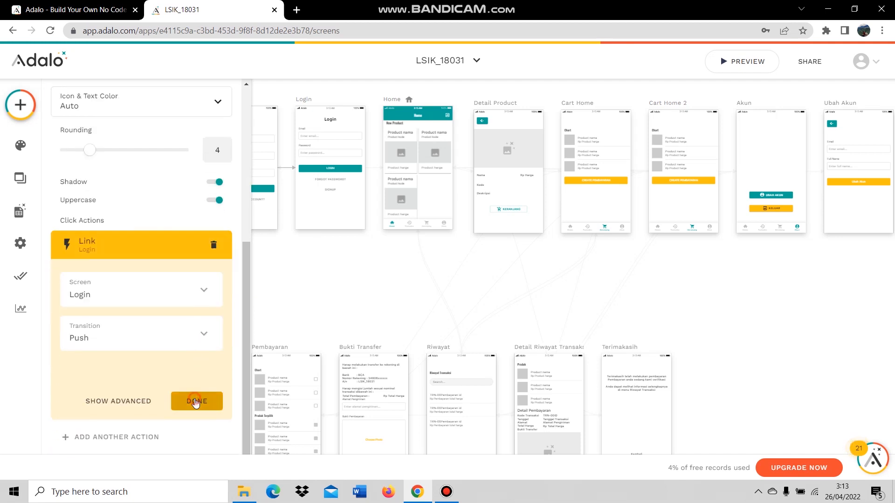
pyautogui.click(298, 279)
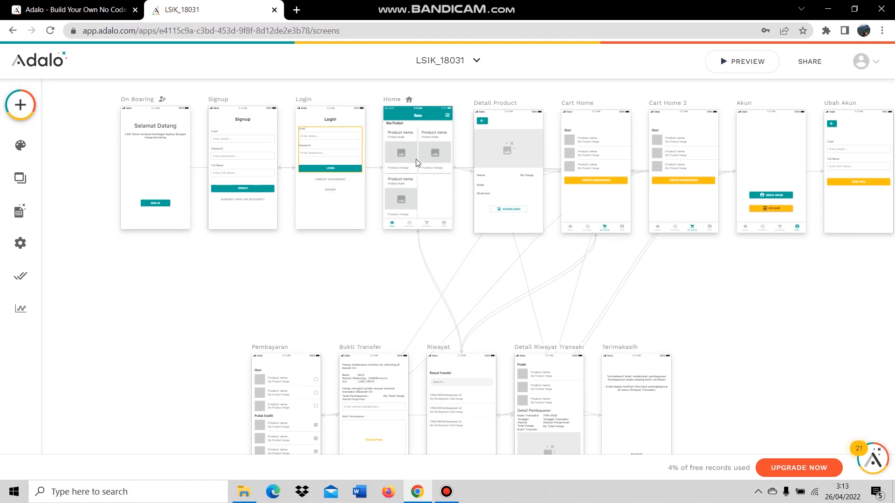
# Give the Detail Product back-arrow button a Link > Back action to the previous screen.
pyautogui.click(482, 121)
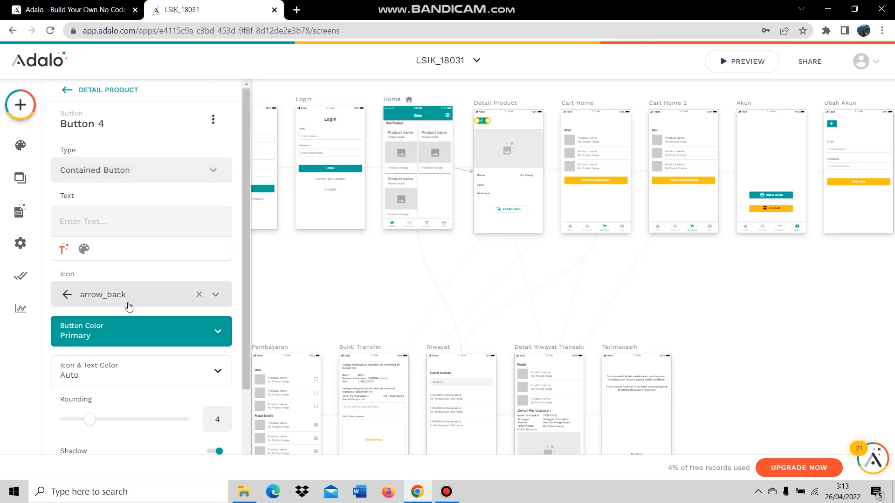
pyautogui.scroll(-3, 136, 160)
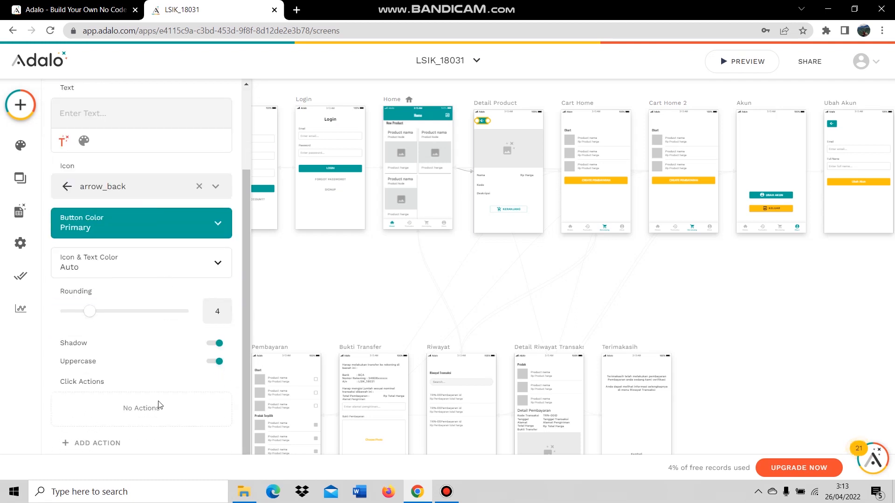
pyautogui.click(122, 444)
pyautogui.moveTo(157, 230)
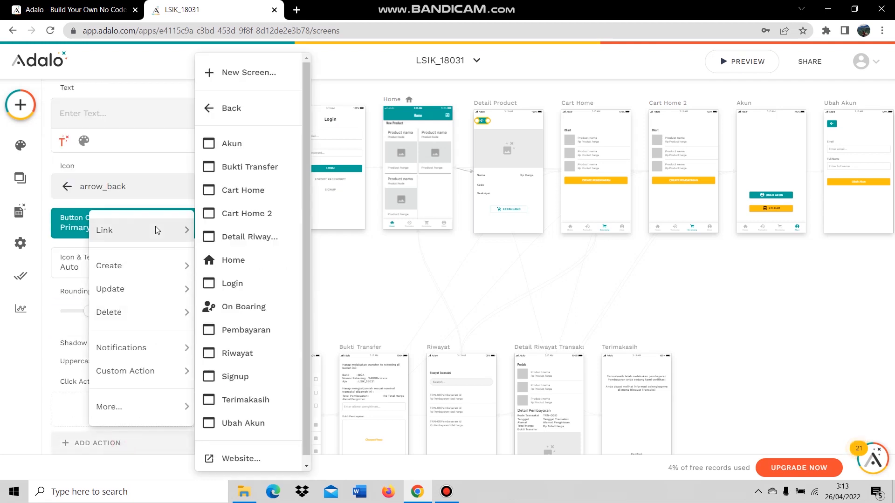
pyautogui.click(247, 110)
pyautogui.scroll(-3, 170, 326)
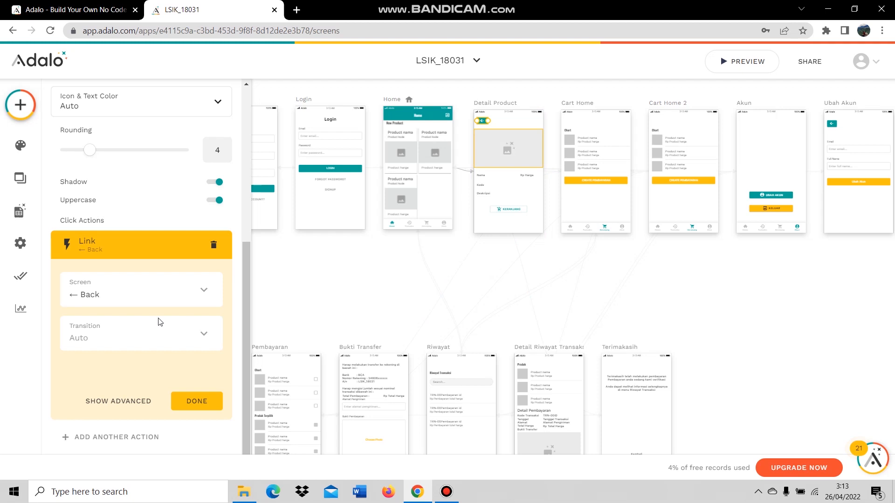
pyautogui.click(185, 399)
pyautogui.click(405, 280)
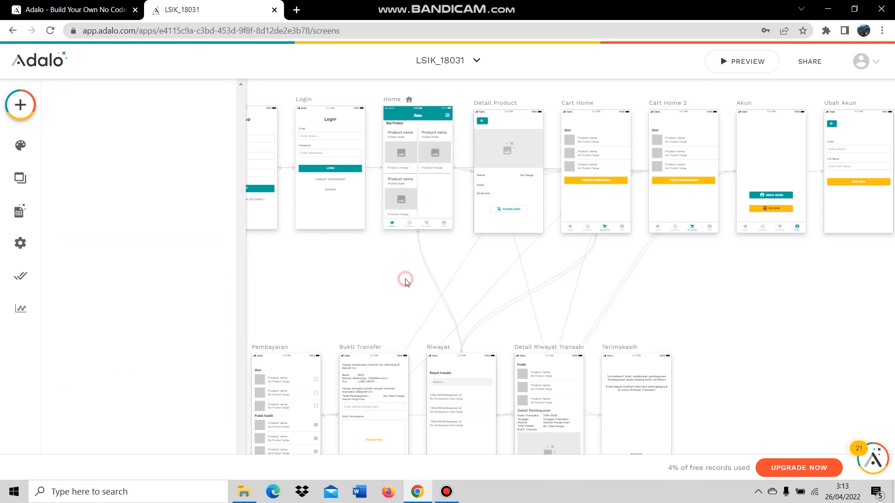
# Start the preview, tap Mulai past the welcome screen, and go from Login to Signup.
pyautogui.click(744, 61)
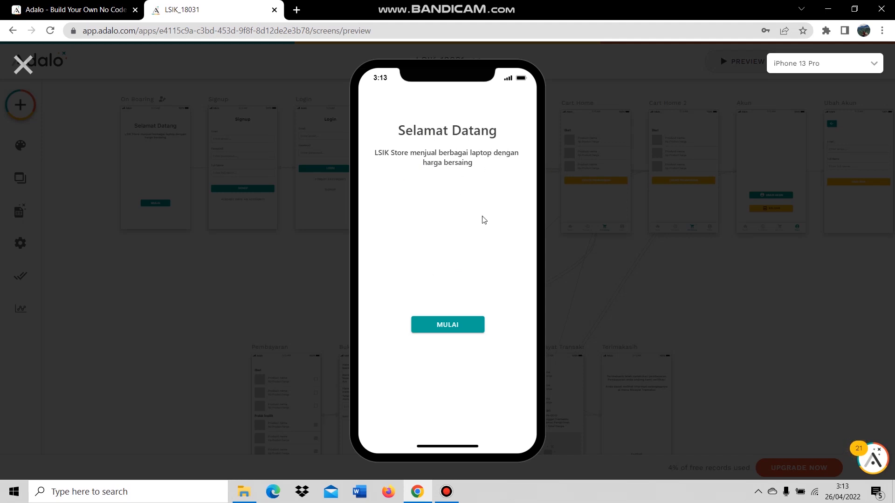
pyautogui.click(440, 327)
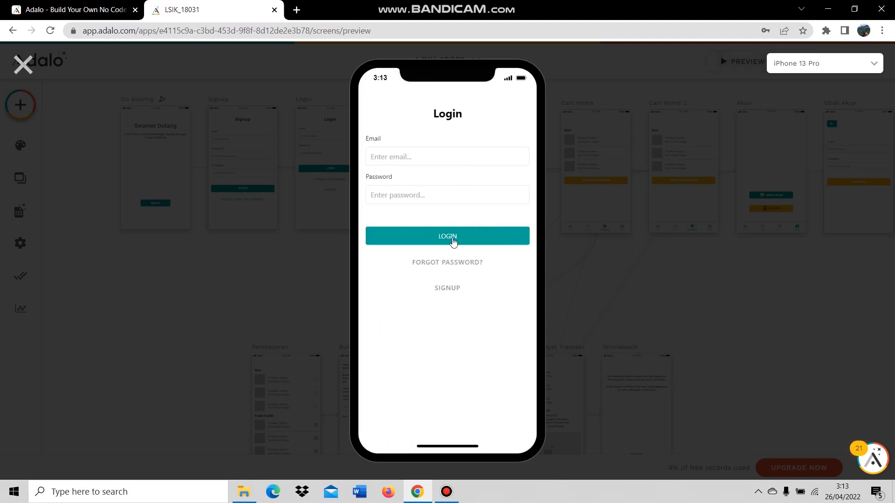
pyautogui.click(416, 160)
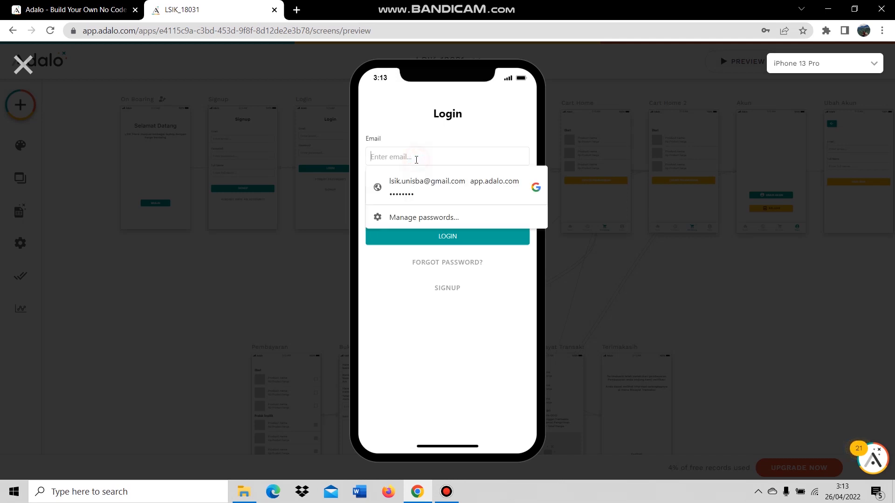
pyautogui.click(396, 324)
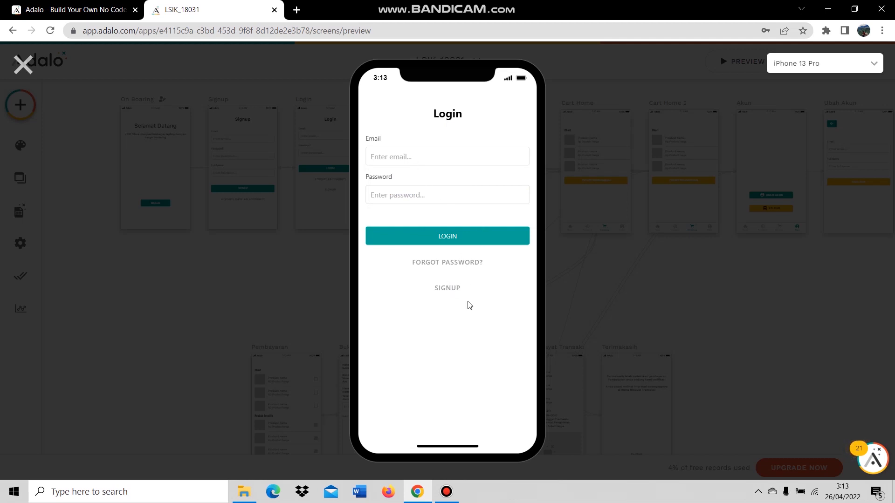
pyautogui.click(450, 288)
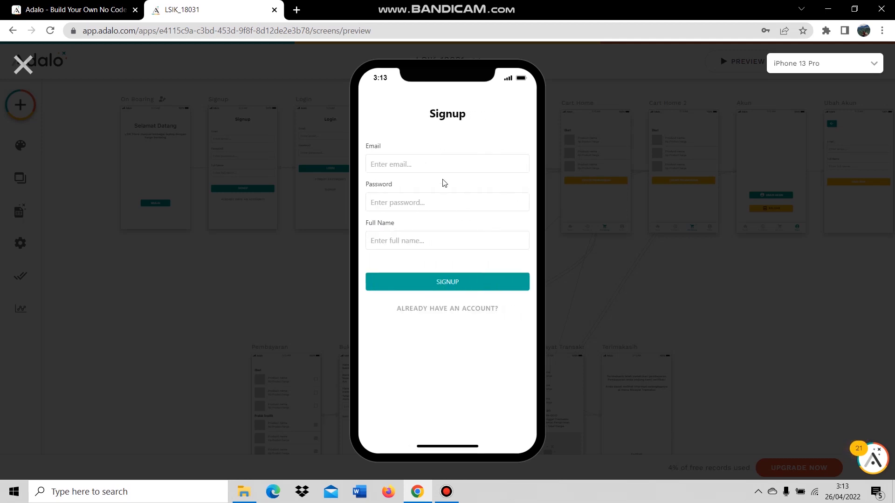
# Fill in the signup email, password and full name, then submit the form.
pyautogui.click(444, 168)
pyautogui.click(429, 201)
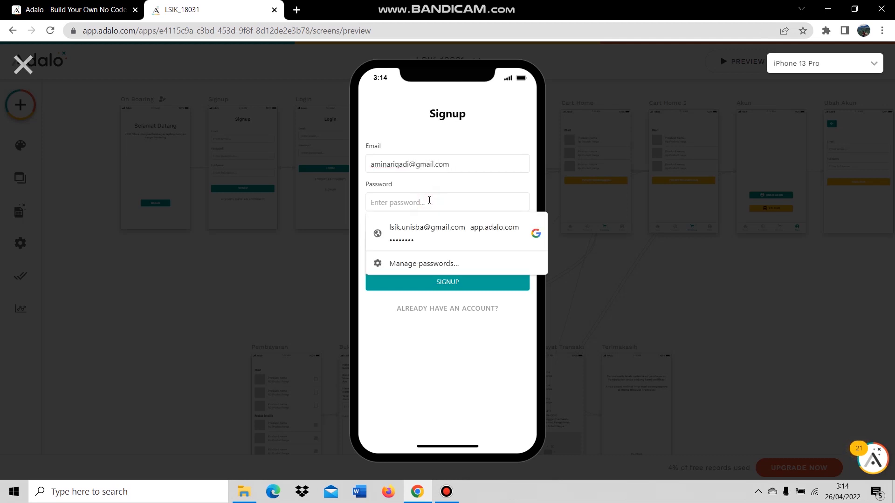
pyautogui.write('••')
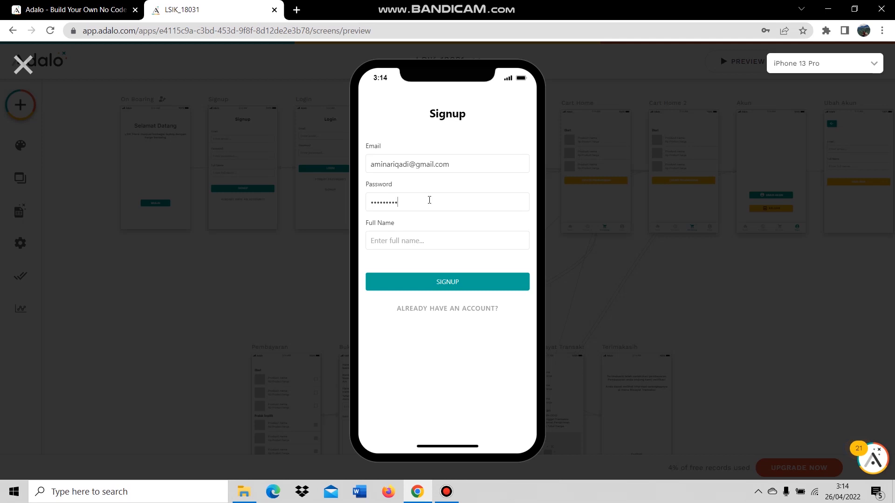
pyautogui.click(427, 240)
pyautogui.write('Amin')
pyautogui.click(469, 280)
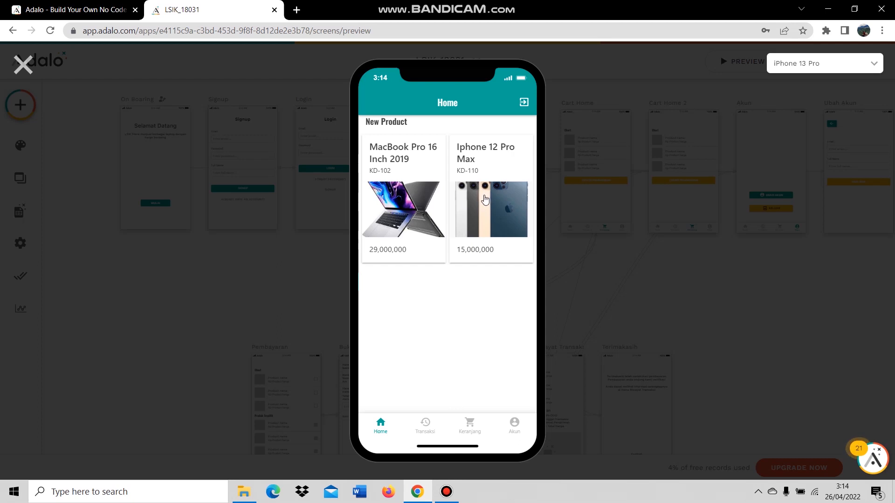
# Open the MacBook Pro 16 Inch 2019 details and add it to the Keranjang cart.
pyautogui.click(412, 210)
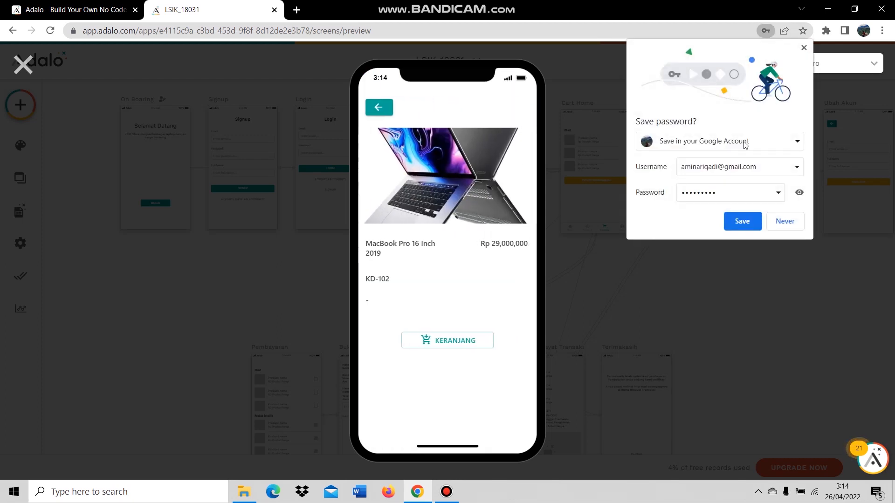
pyautogui.click(804, 47)
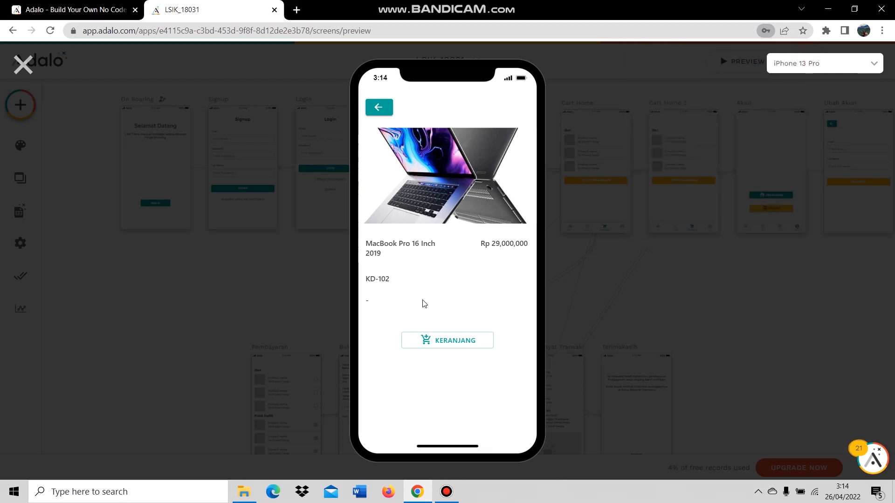
pyautogui.click(449, 343)
pyautogui.click(379, 107)
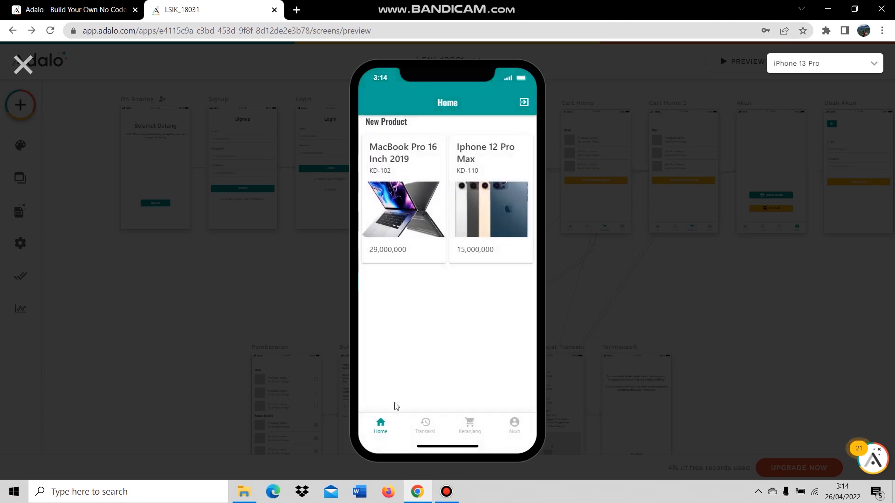
# In the cart, create a payment and tick the MacBook item for it.
pyautogui.click(468, 425)
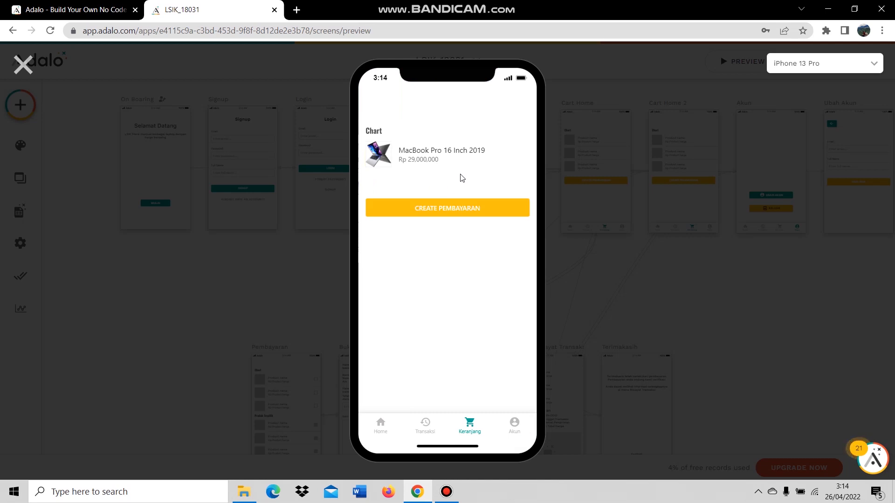
pyautogui.click(457, 207)
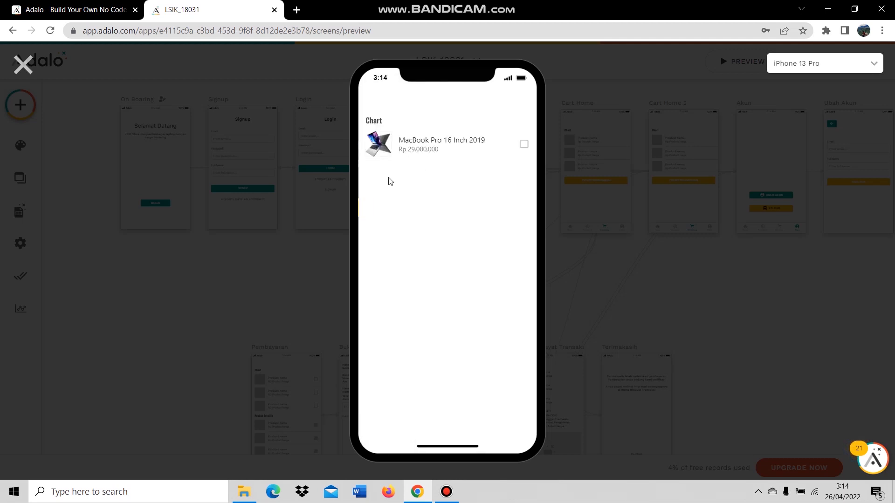
pyautogui.click(524, 146)
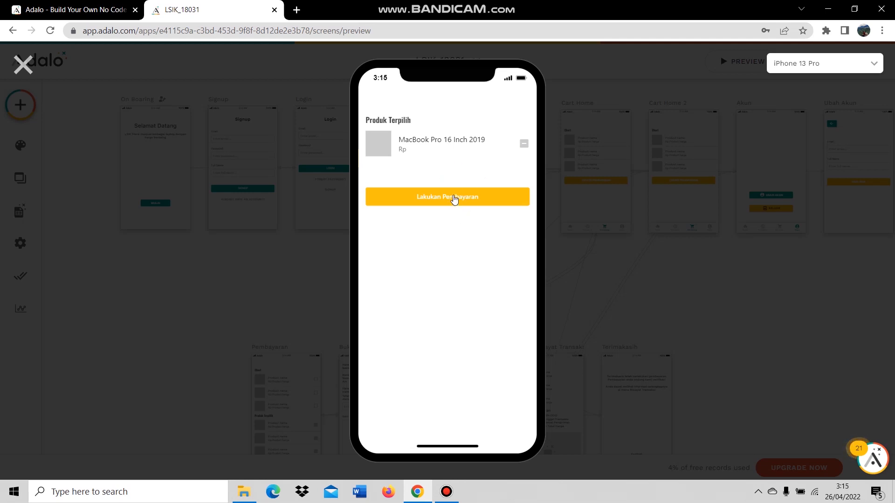
# Pay for the product with a shipping address and the Iphone 12 Pro Max image as proof.
pyautogui.click(454, 198)
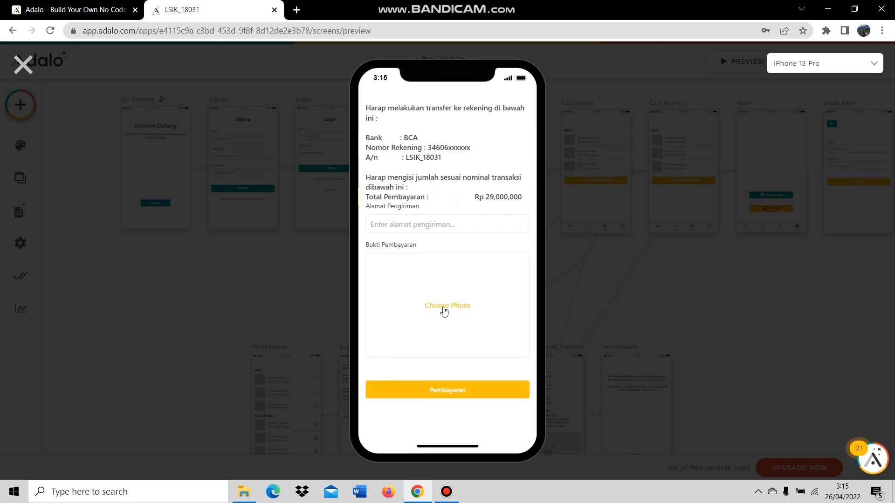
pyautogui.click(457, 224)
pyautogui.write('Jln Pr')
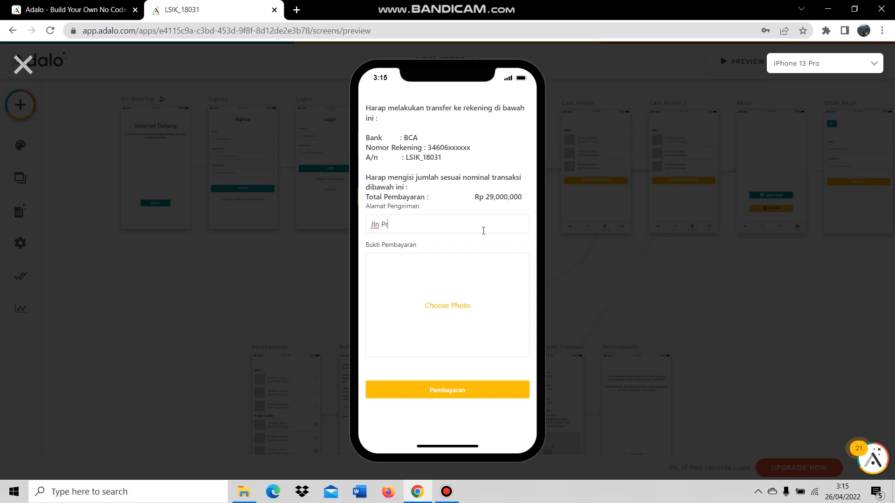
pyautogui.write('amuka')
pyautogui.click(422, 284)
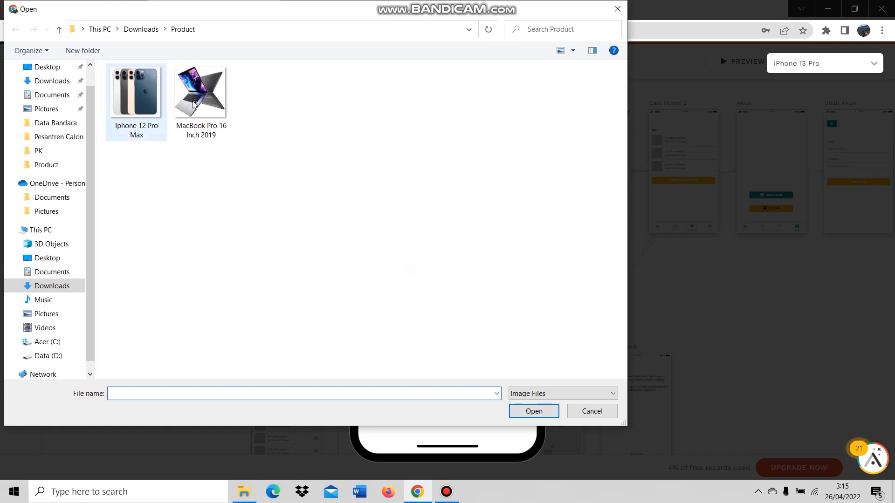
pyautogui.click(156, 115)
pyautogui.doubleClick(157, 115)
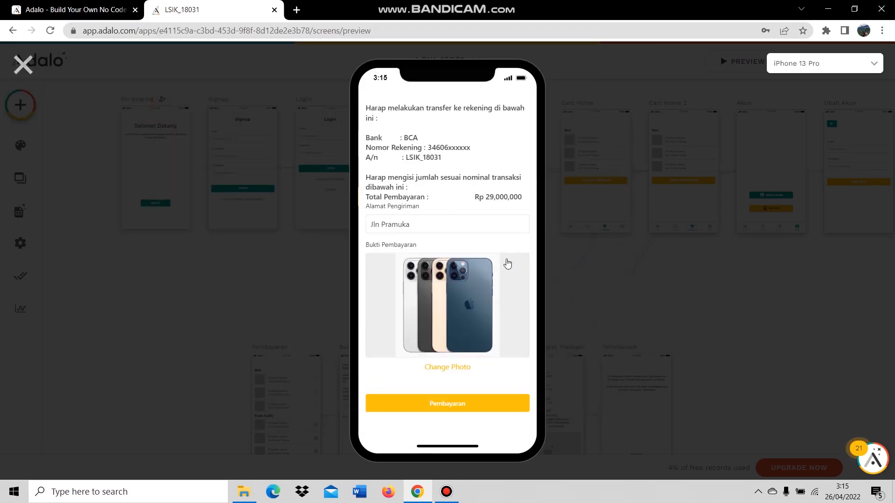
pyautogui.click(465, 407)
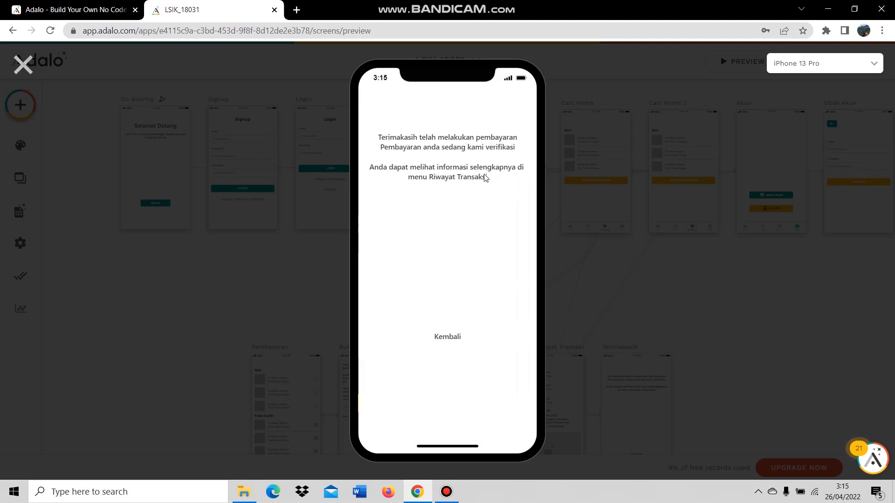
# Return Home from the thank-you screen, log out, and close the preview.
pyautogui.click(456, 341)
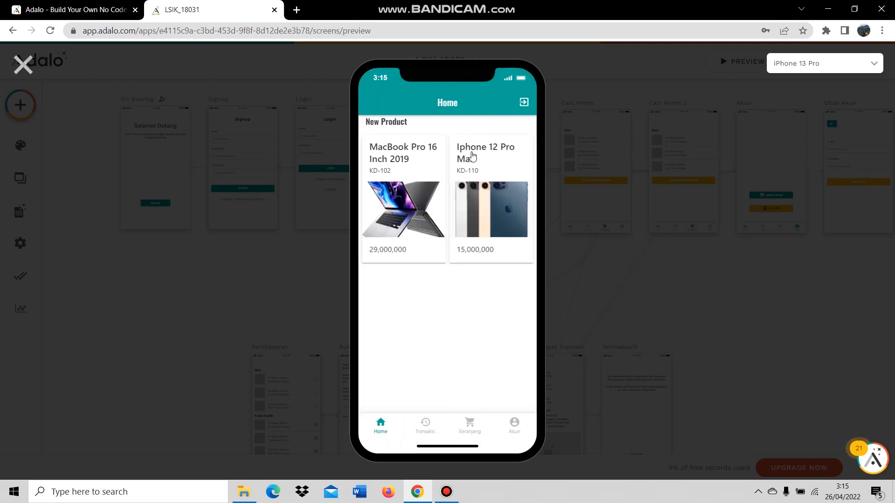
pyautogui.click(524, 103)
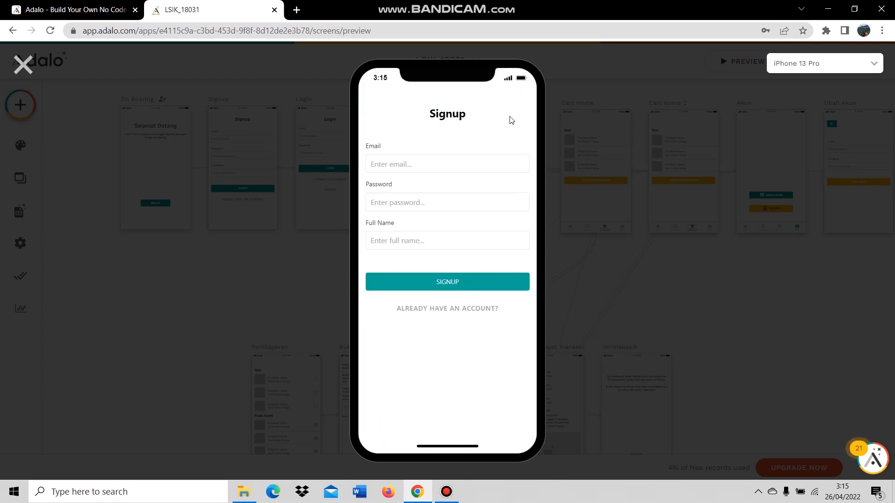
pyautogui.click(37, 66)
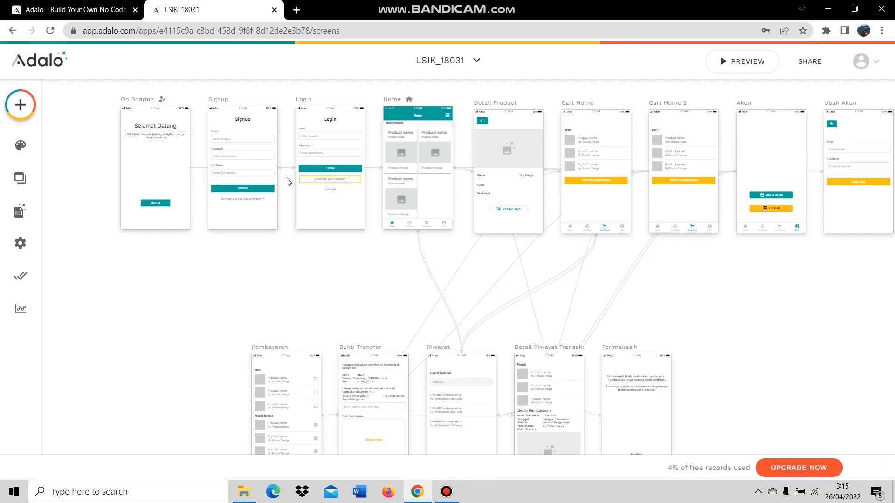